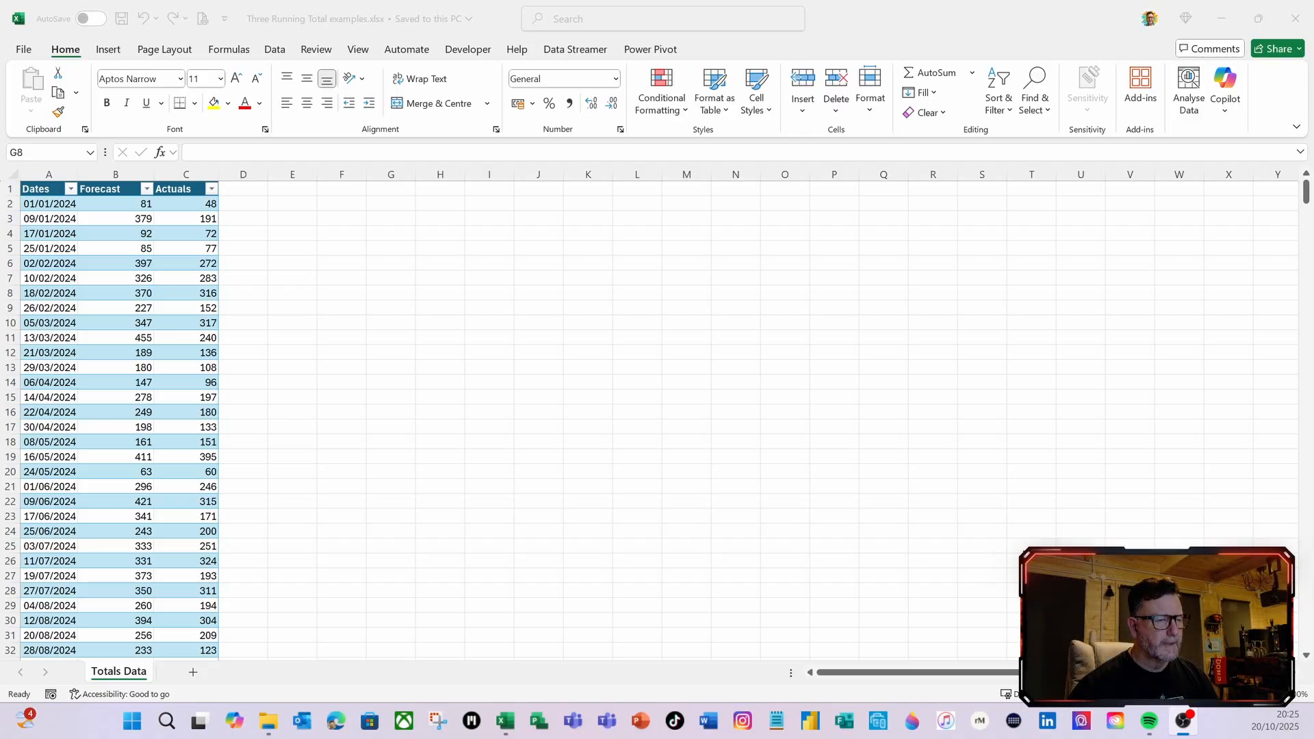
Load the Dates, Forecast and Actuals table into the Power Query Editor
{"action": "left_click", "coordinate": [372, 383]}
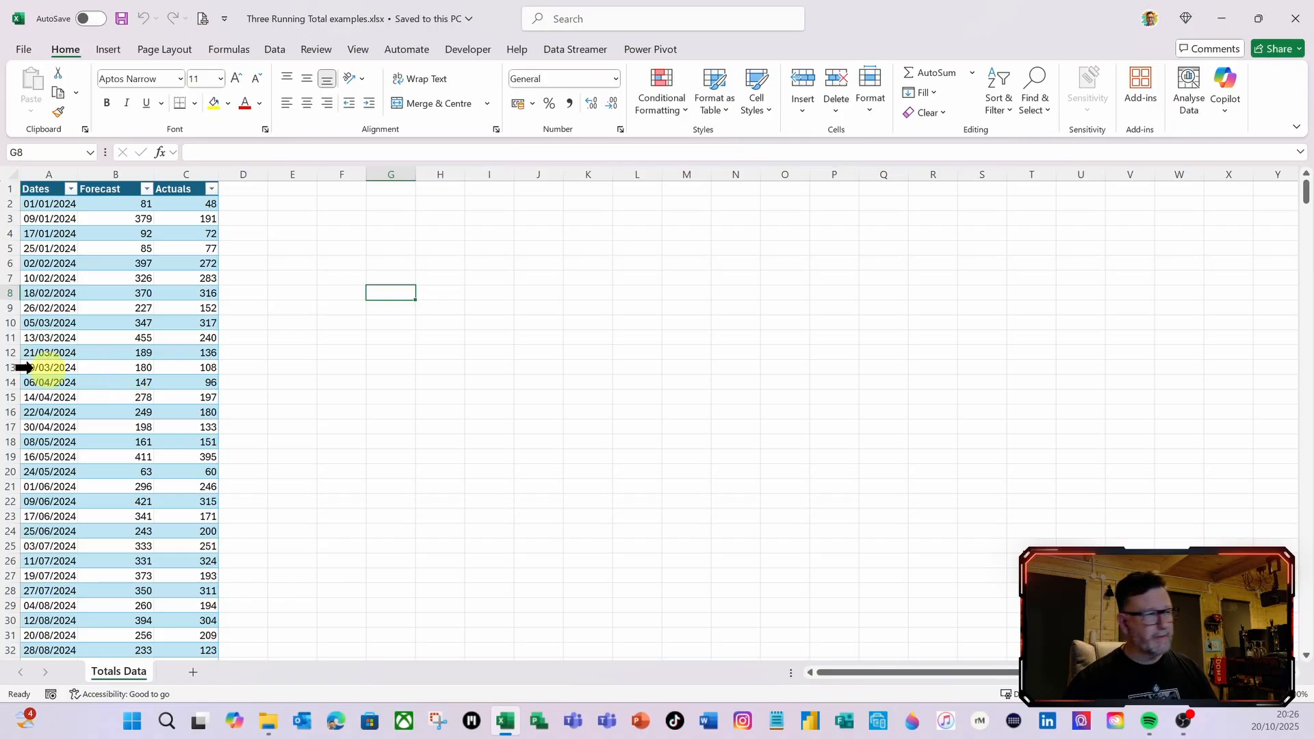
{"action": "left_click", "coordinate": [56, 263]}
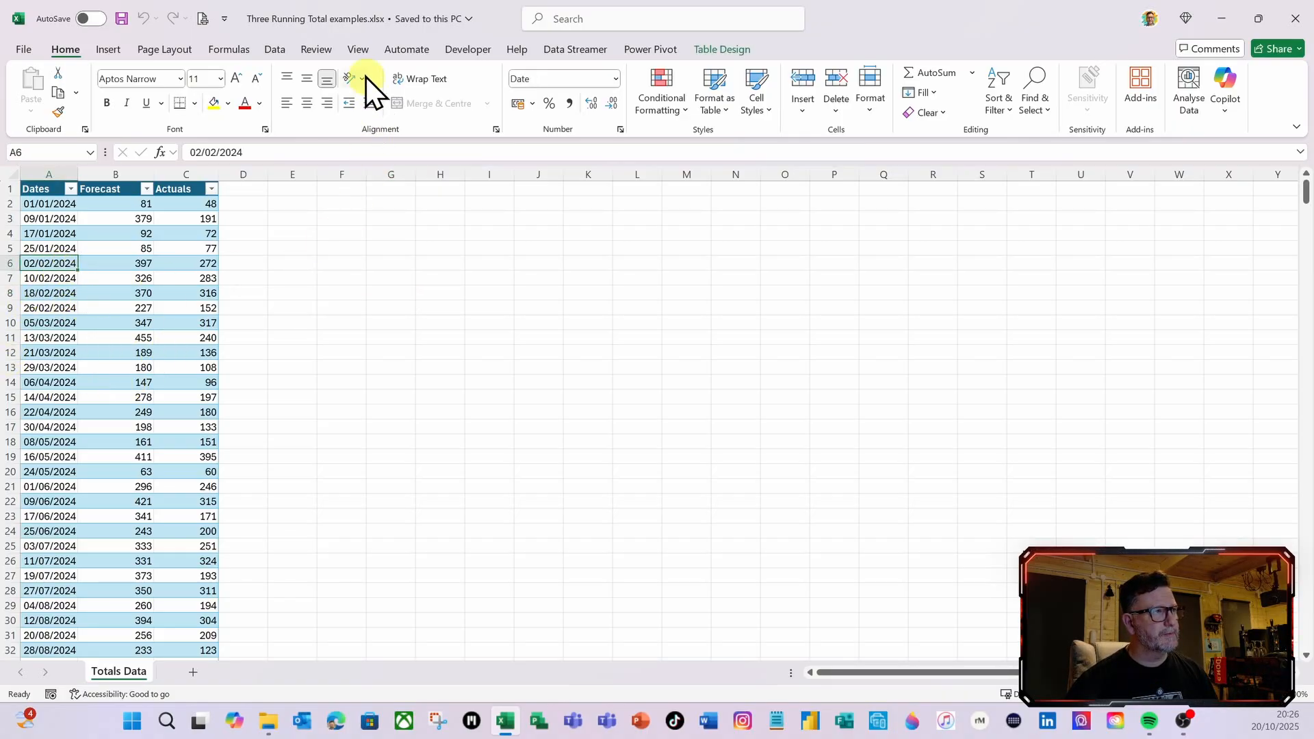
{"action": "left_click", "coordinate": [274, 50]}
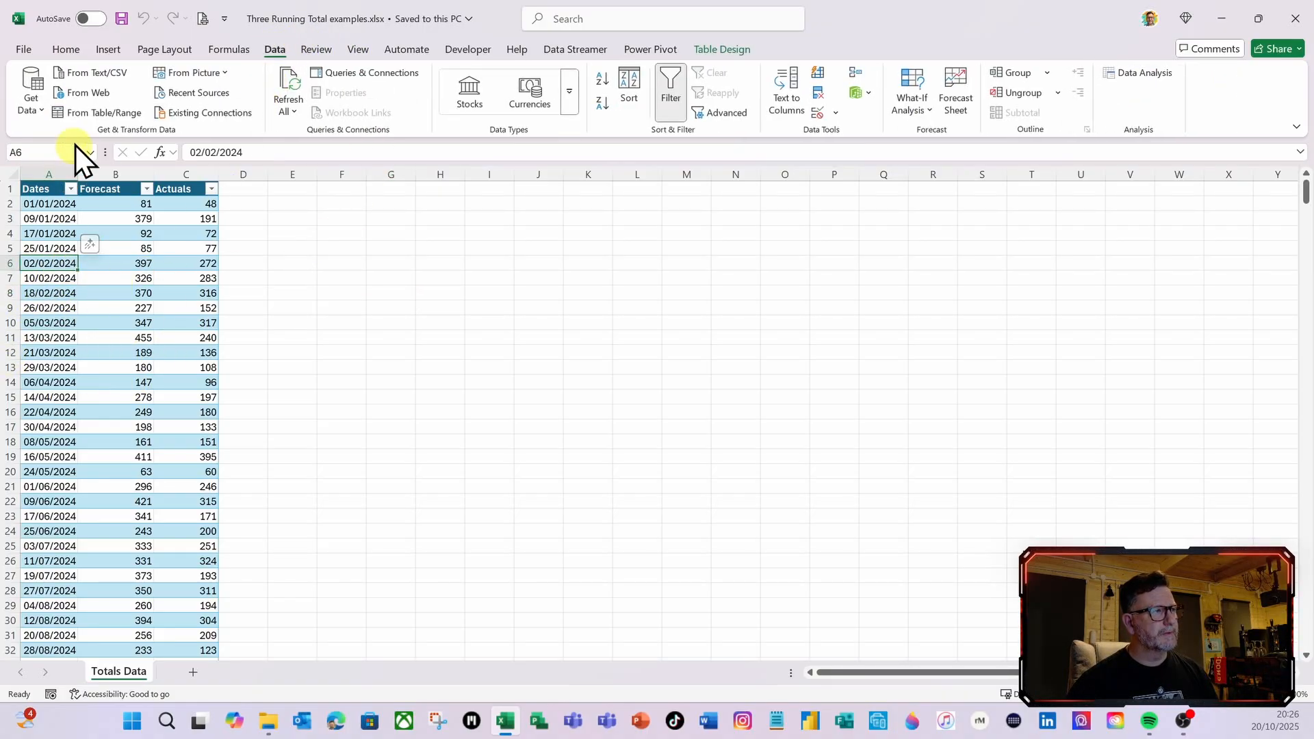
{"action": "left_click", "coordinate": [87, 117]}
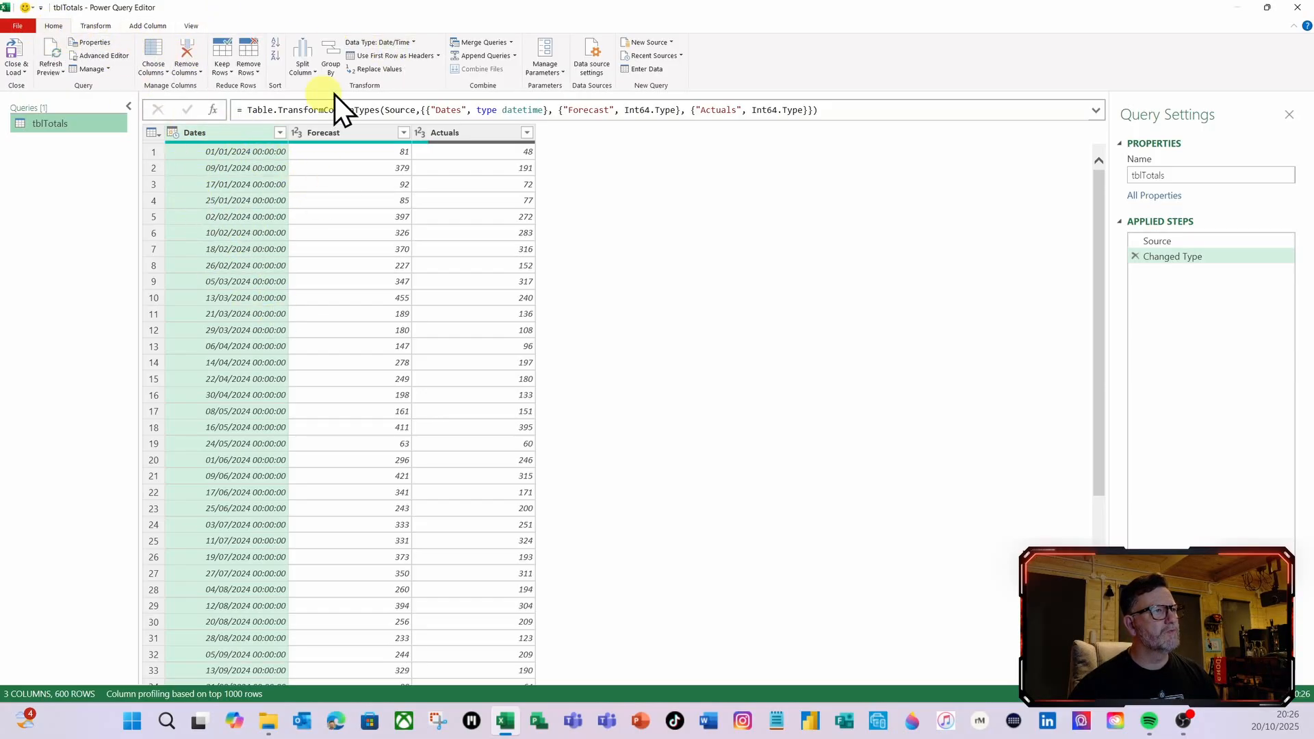
Change the Dates column's data type to Date, replacing the current conversion, and sort the column in ascending order
{"action": "left_click", "coordinate": [409, 45]}
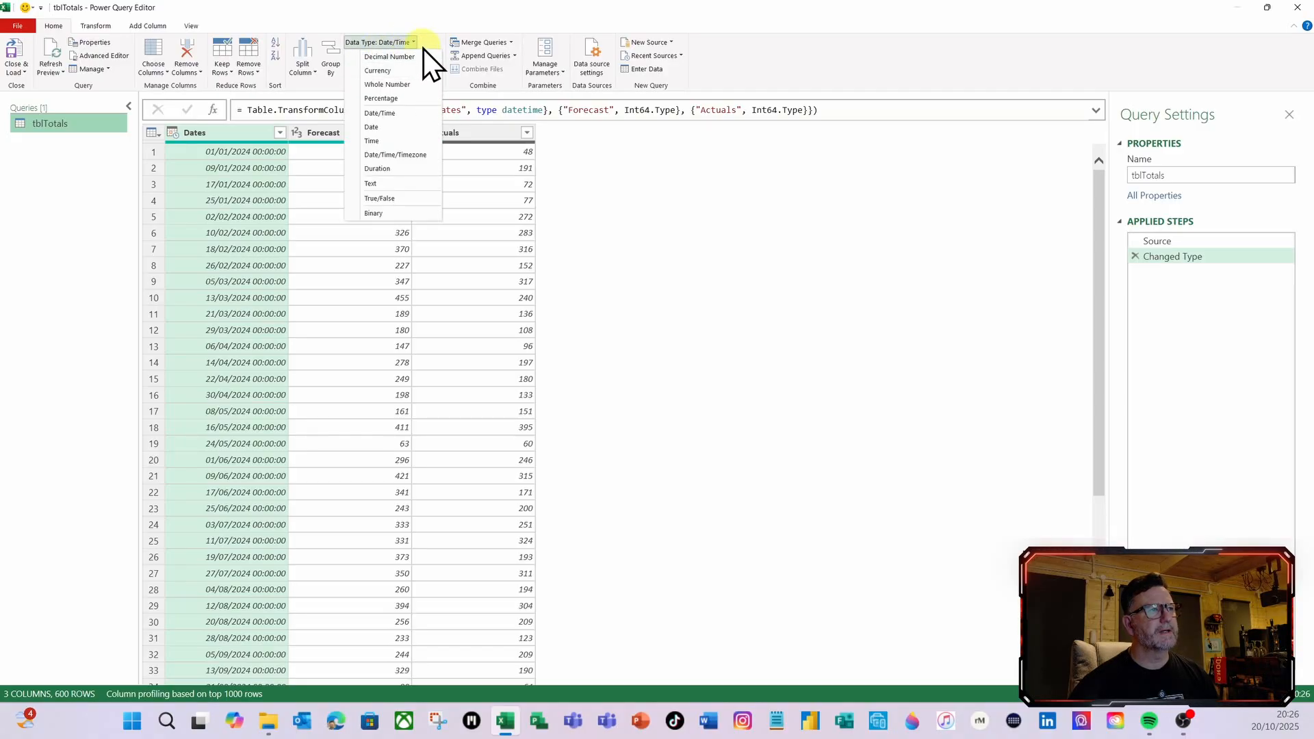
{"action": "left_click", "coordinate": [385, 130]}
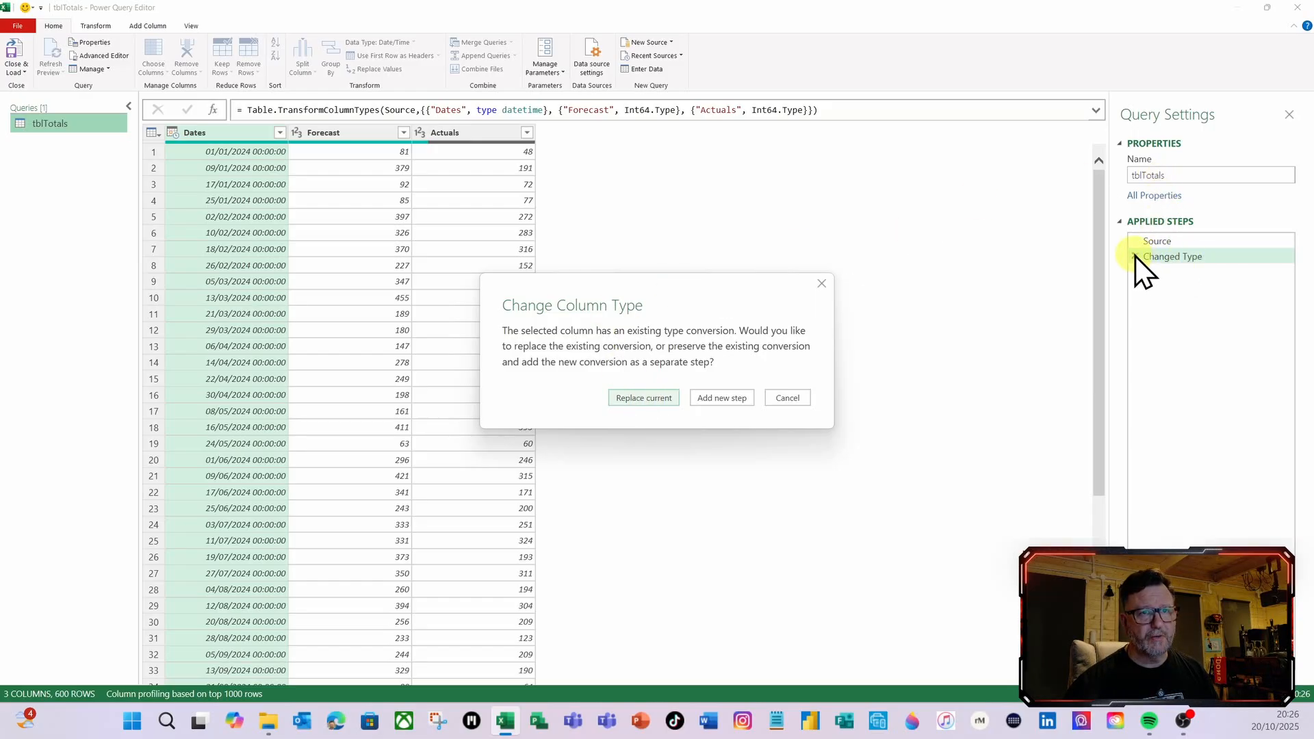
{"action": "left_click", "coordinate": [642, 403]}
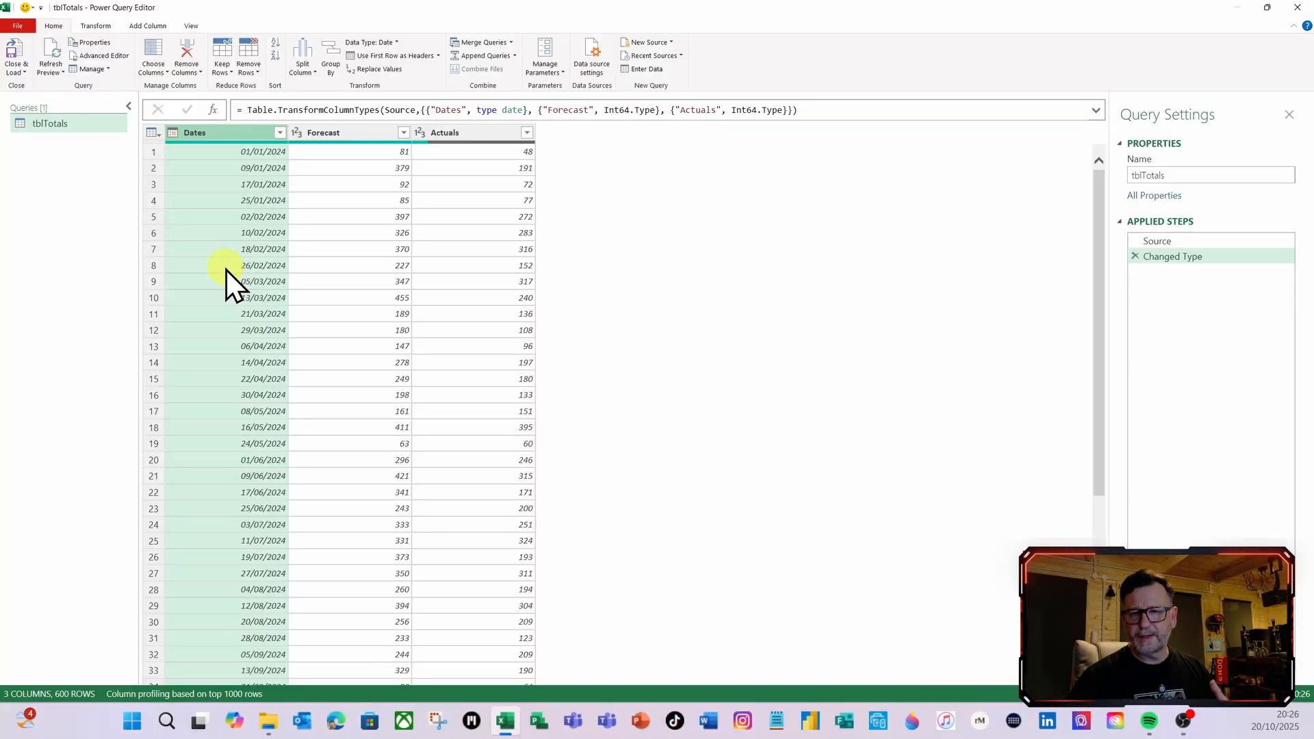
{"action": "left_click", "coordinate": [280, 133]}
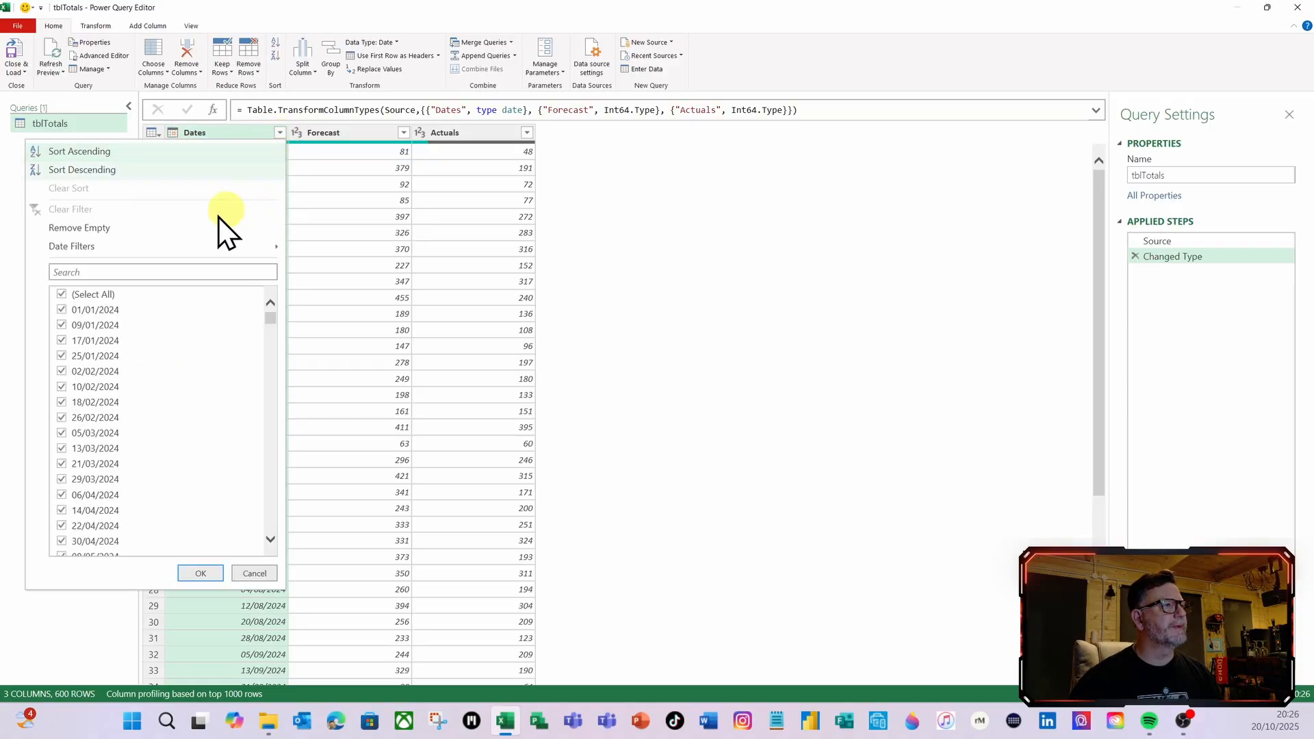
{"action": "left_click", "coordinate": [83, 152]}
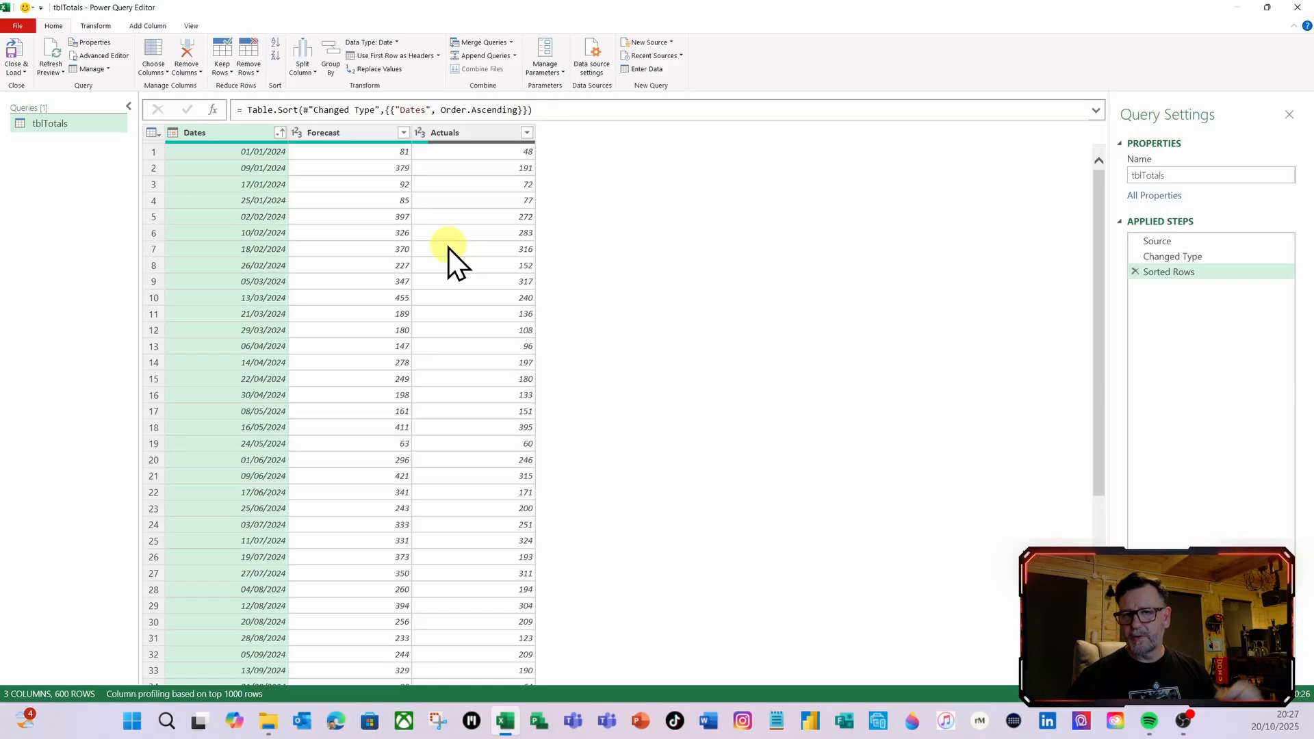
Add an index column that starts from 1
{"action": "left_click", "coordinate": [147, 25]}
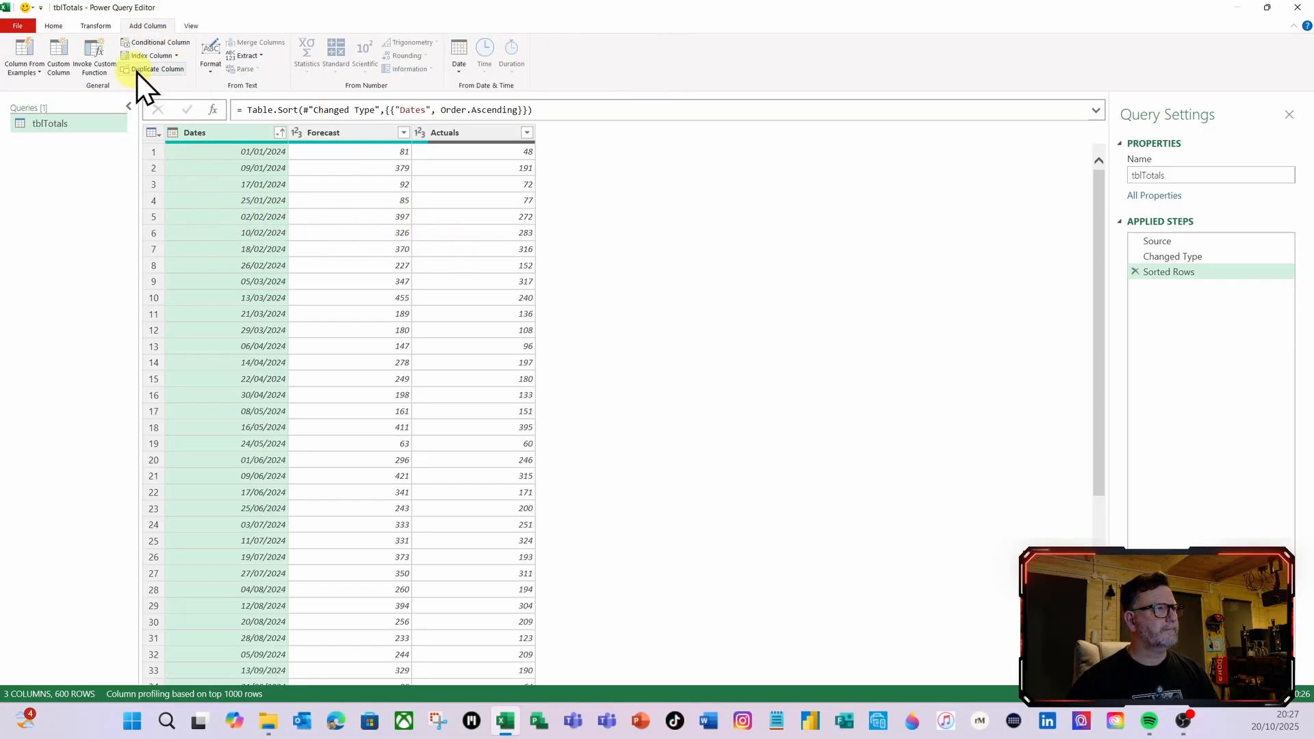
{"action": "left_click", "coordinate": [176, 57]}
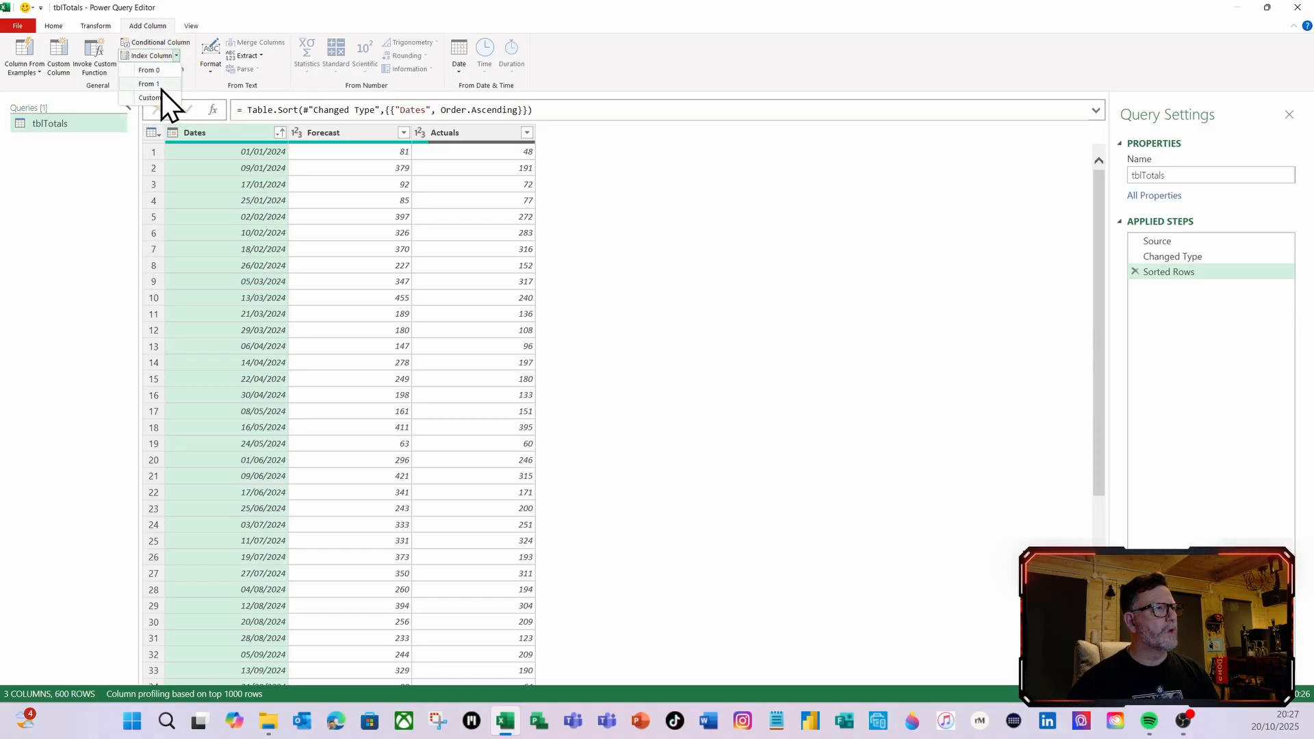
{"action": "left_click", "coordinate": [162, 89]}
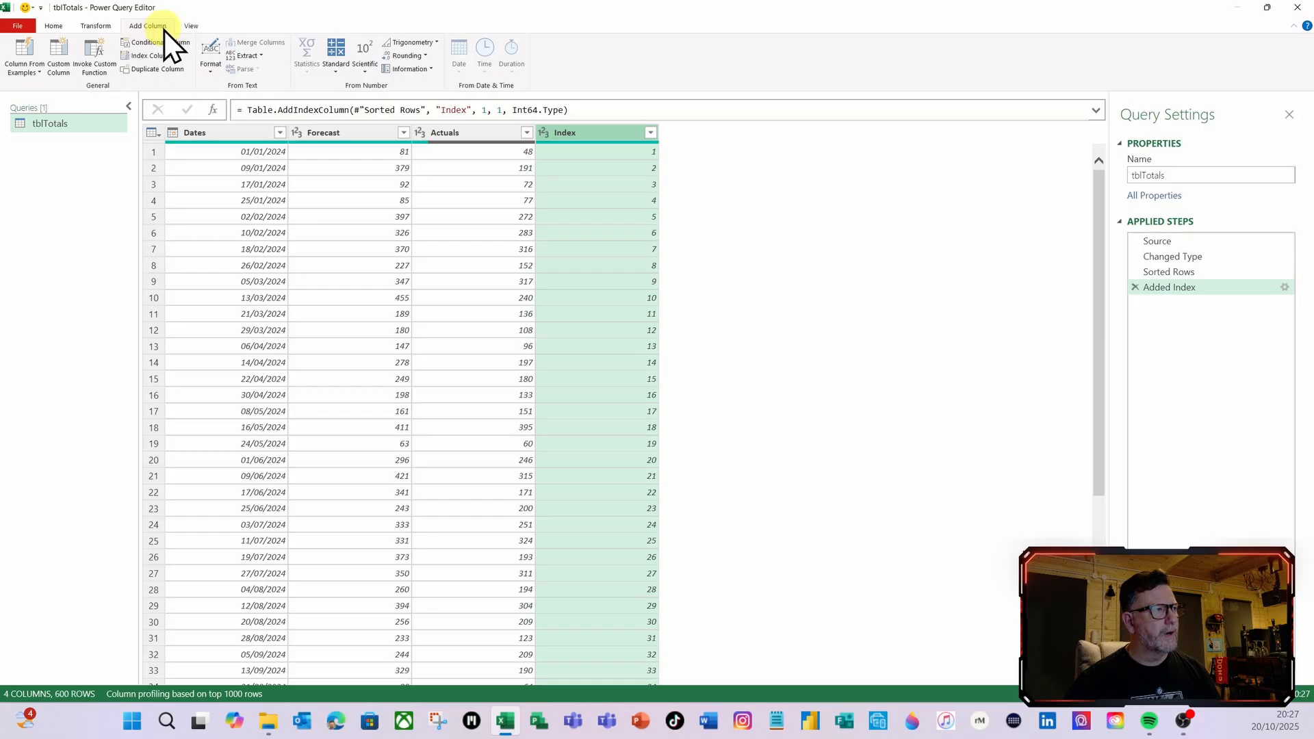
Add a custom column named Forecast RT with the formula #"Added Index"
{"action": "left_click", "coordinate": [65, 73]}
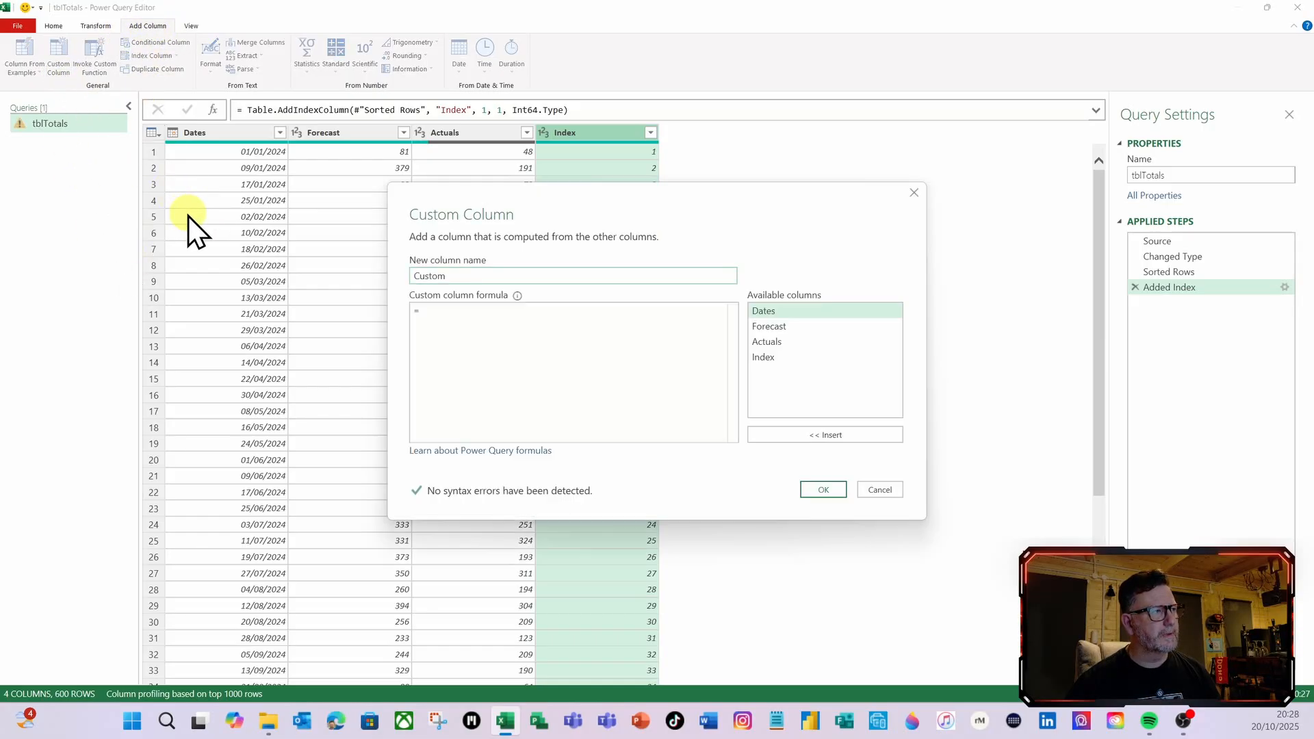
{"action": "double_click", "coordinate": [477, 277]}
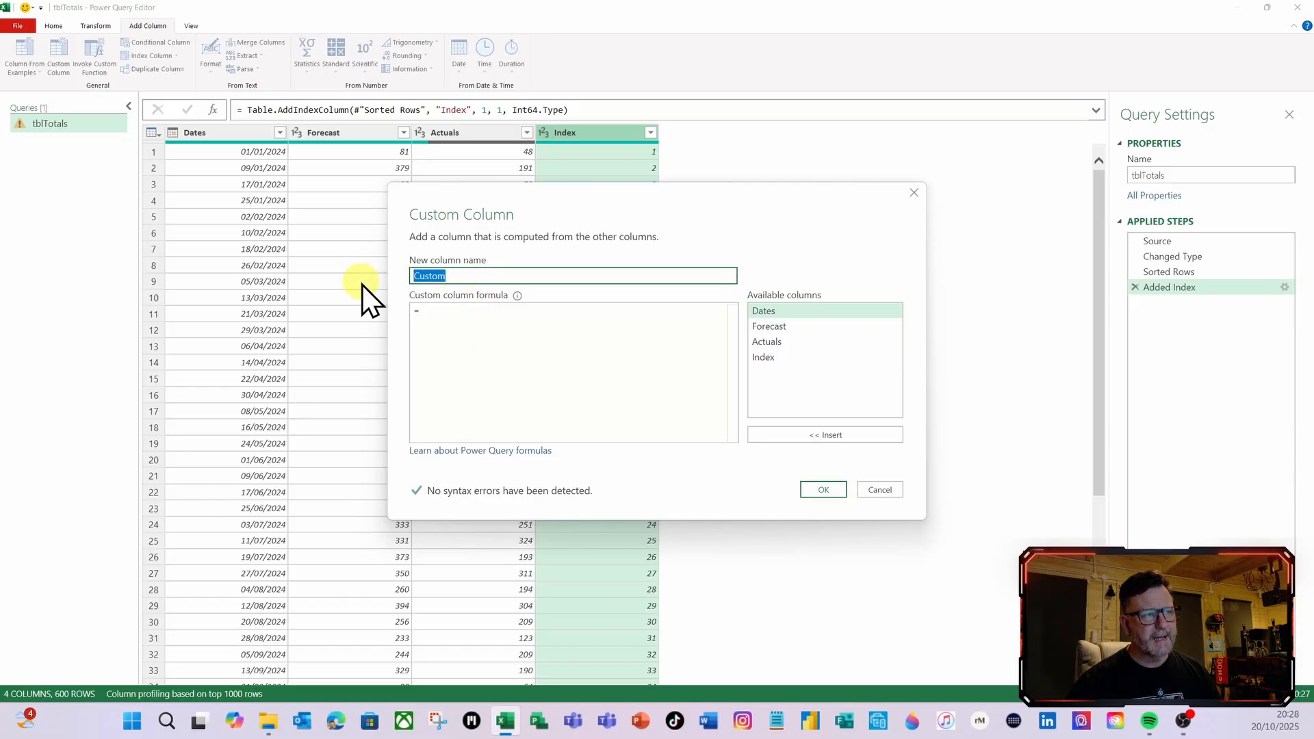
{"action": "type", "text": "F"}
{"action": "type", "text": "recast RT"}
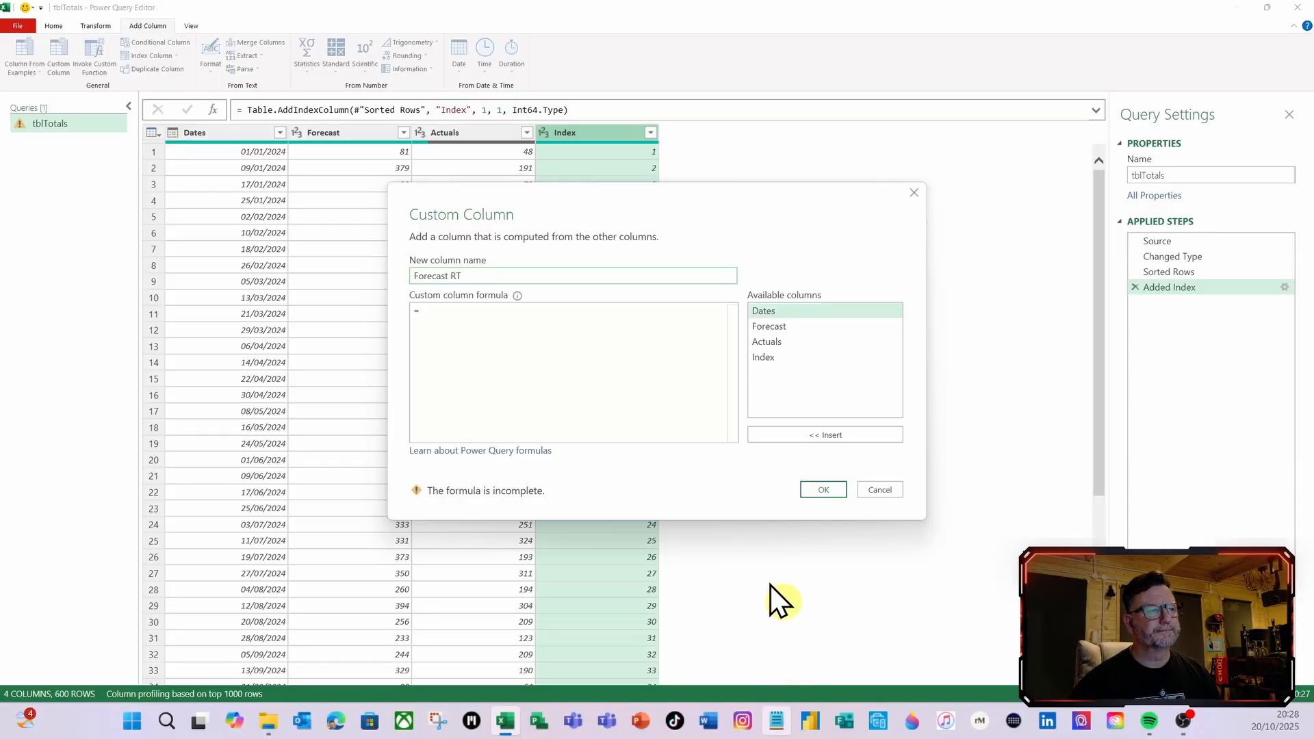
{"action": "left_click", "coordinate": [429, 317]}
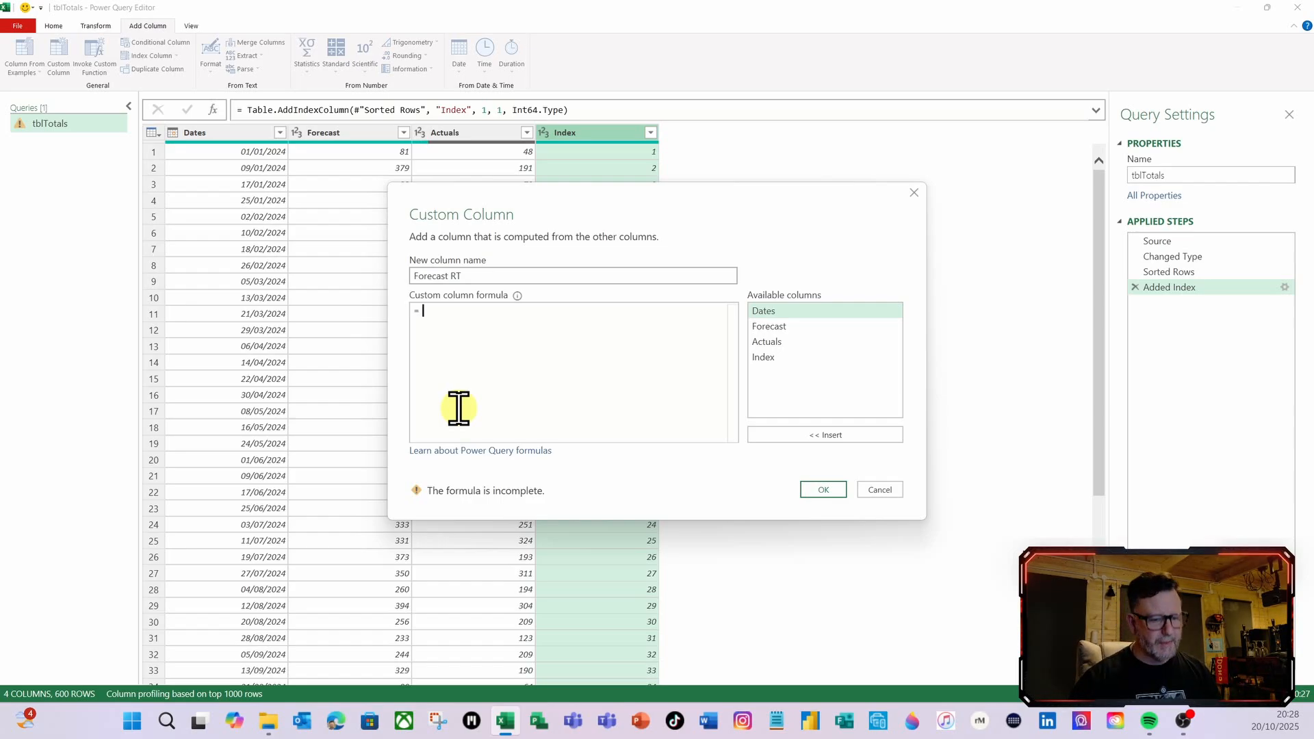
{"action": "type", "text": "#"}
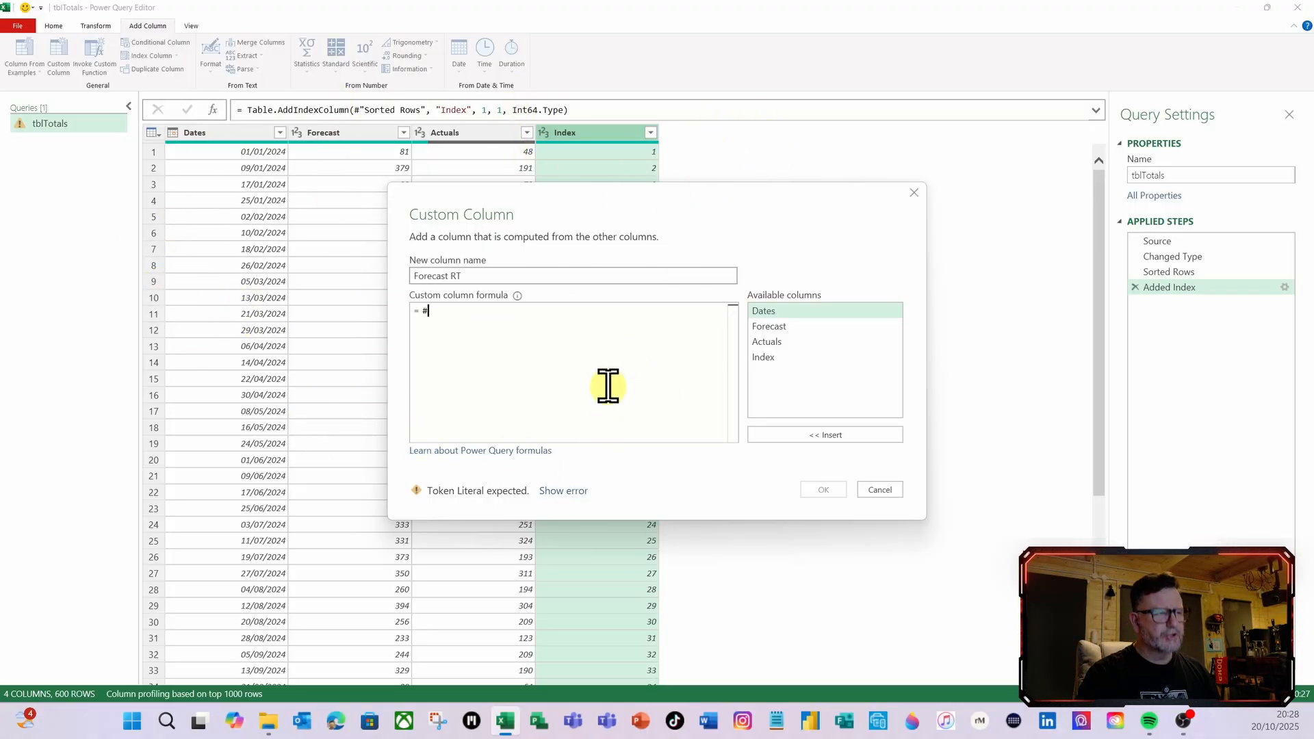
{"action": "type", "text": "\""}
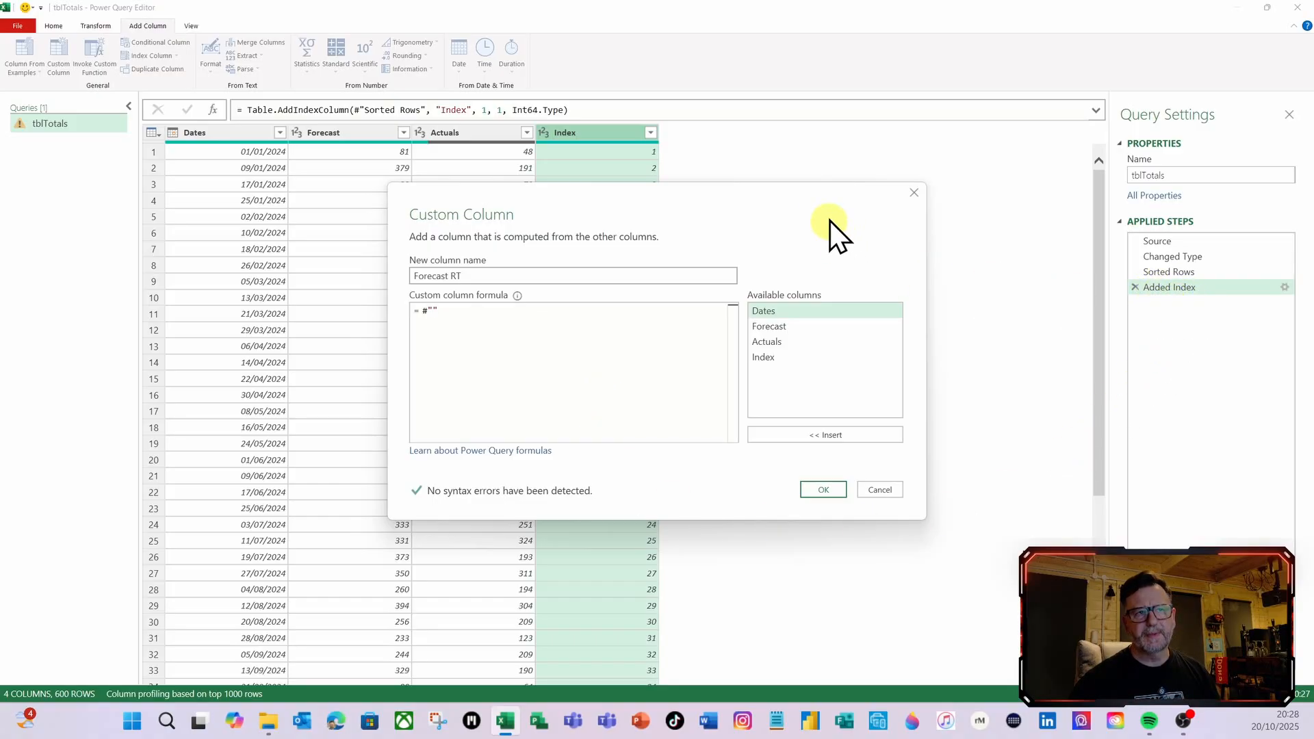
{"action": "left_click_drag", "start_coordinate": [829, 220], "coordinate": [1014, 336]}
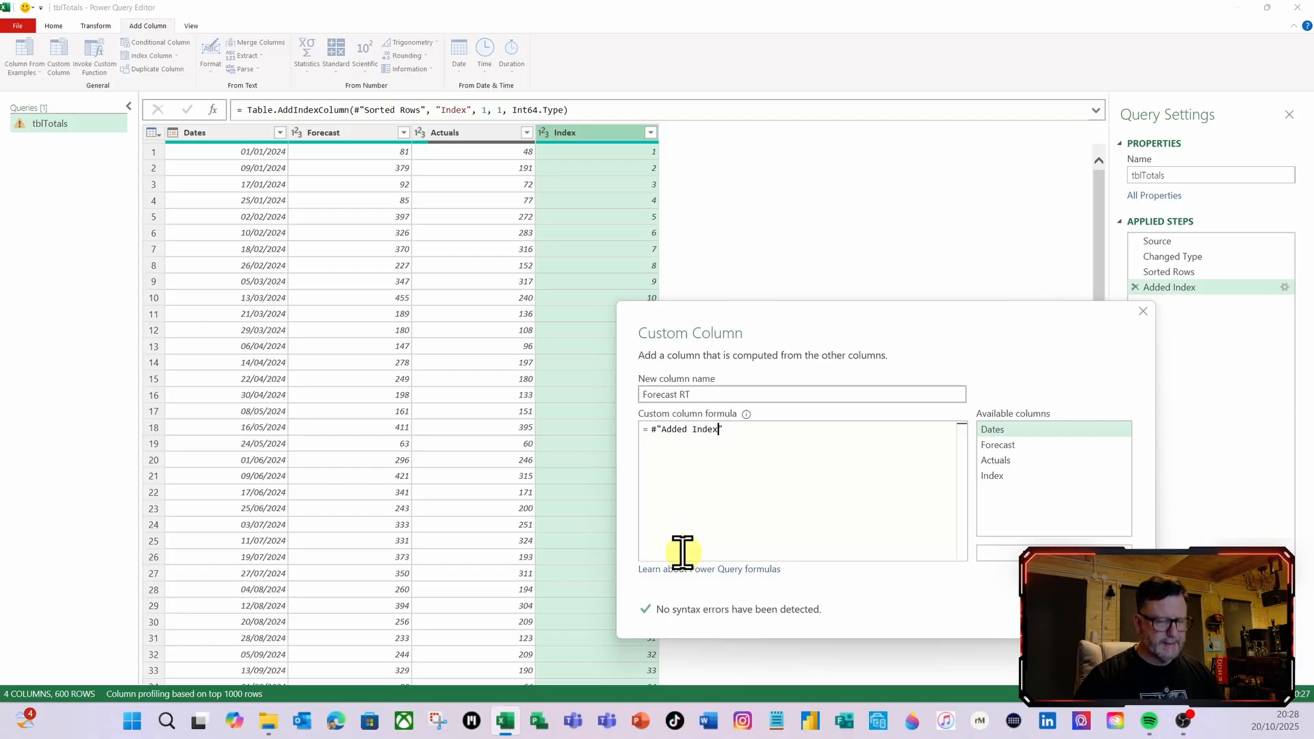
{"action": "left_click", "coordinate": [1052, 611]}
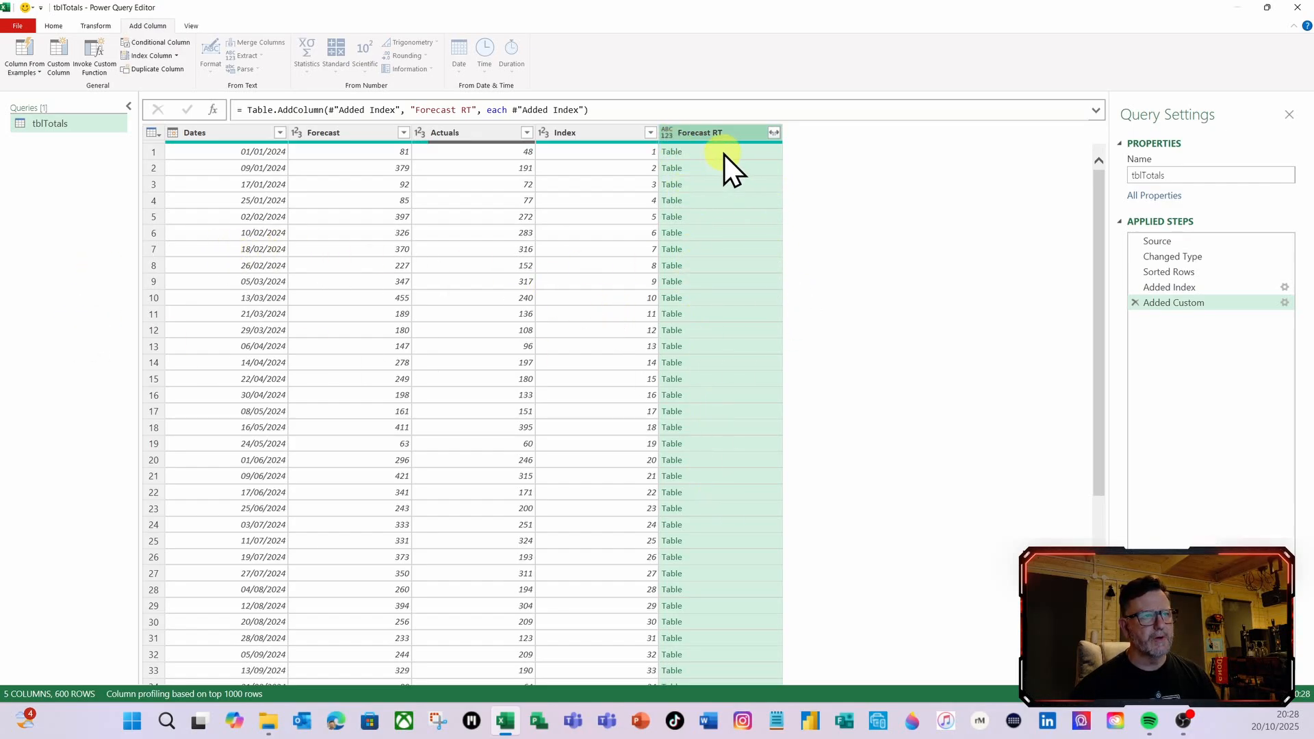
Examine the nested tables in several rows of the Forecast RT column, using an enlarged preview
{"action": "left_click", "coordinate": [758, 154]}
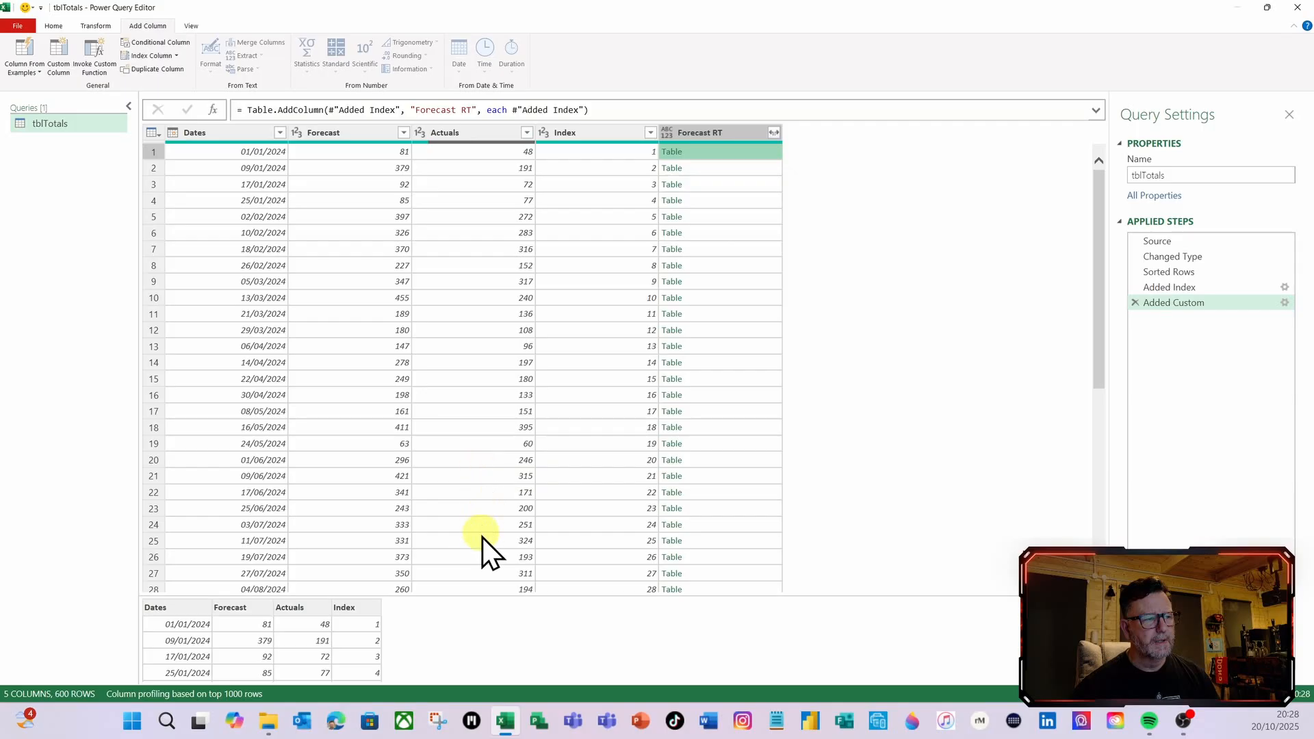
{"action": "left_click_drag", "start_coordinate": [482, 596], "coordinate": [472, 426]}
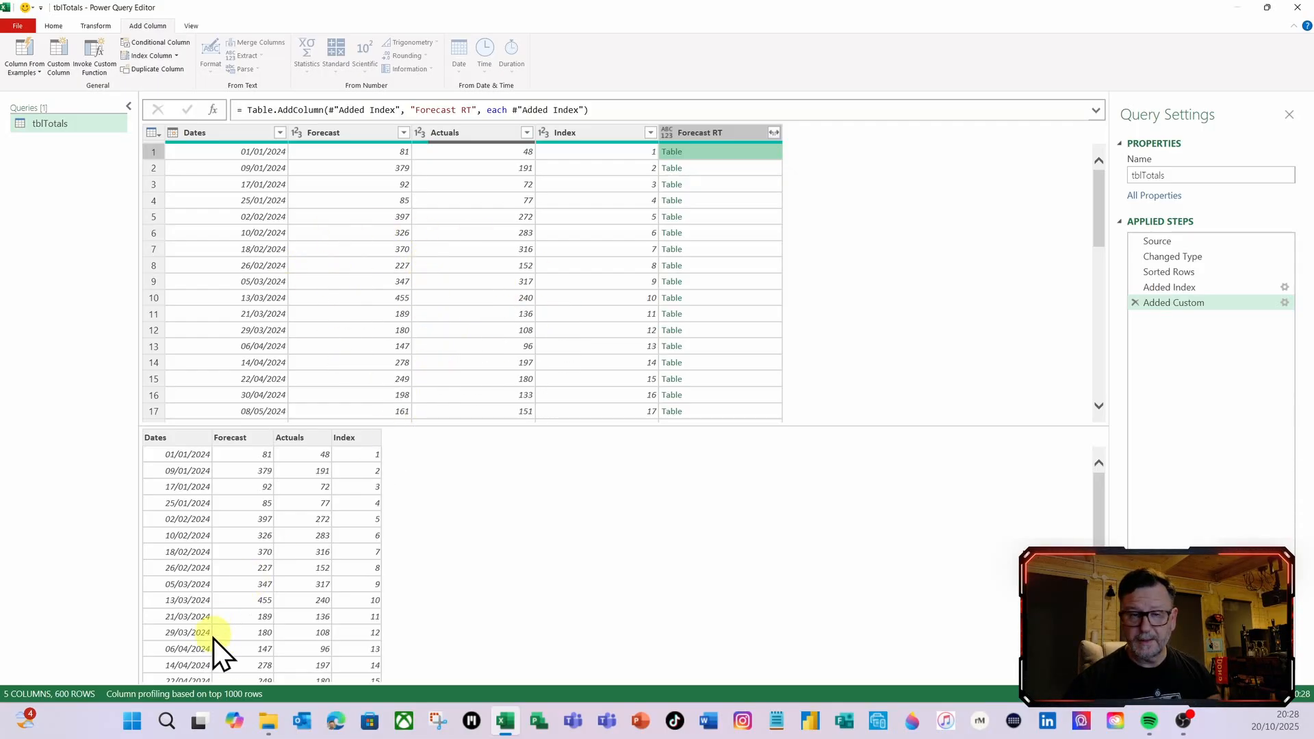
{"action": "scroll", "coordinate": [260, 615], "scroll_direction": "down", "scroll_amount": 2}
{"action": "left_click", "coordinate": [749, 217]}
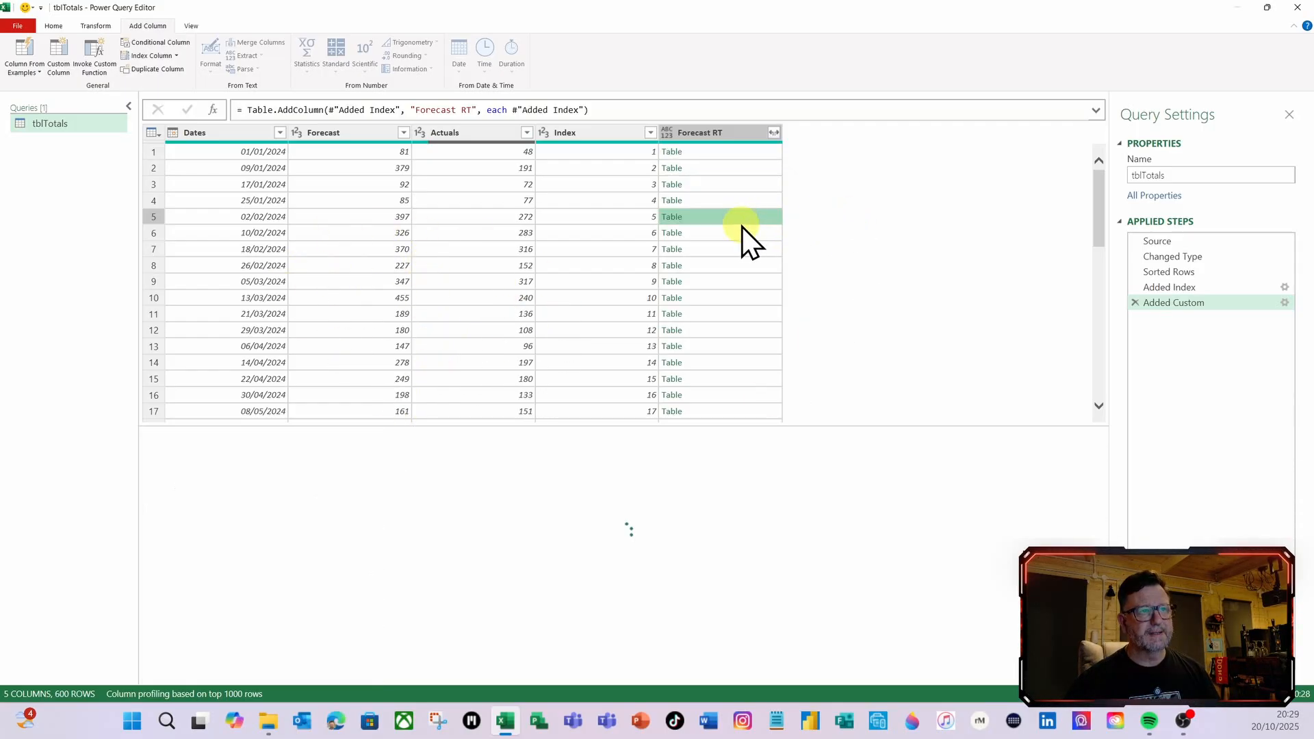
{"action": "left_click", "coordinate": [729, 250]}
{"action": "left_click", "coordinate": [724, 315]}
{"action": "left_click", "coordinate": [729, 171]}
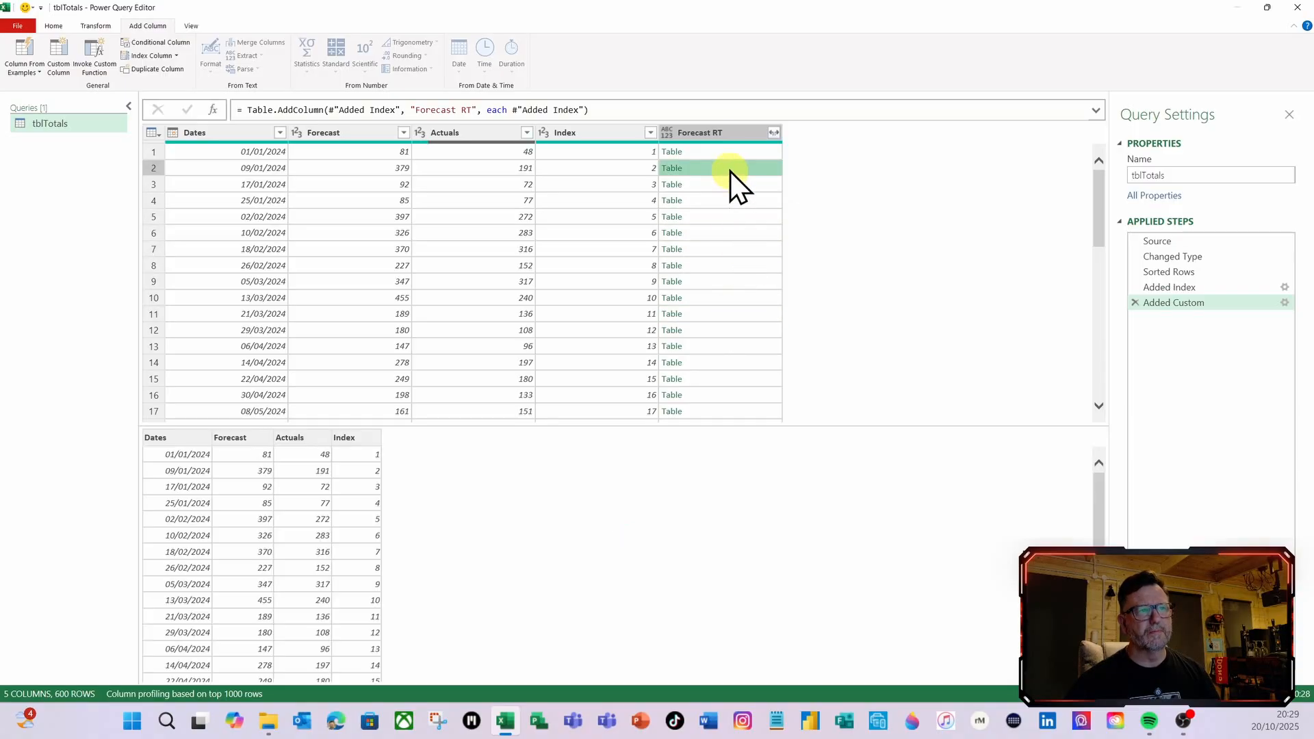
{"action": "left_click", "coordinate": [727, 154]}
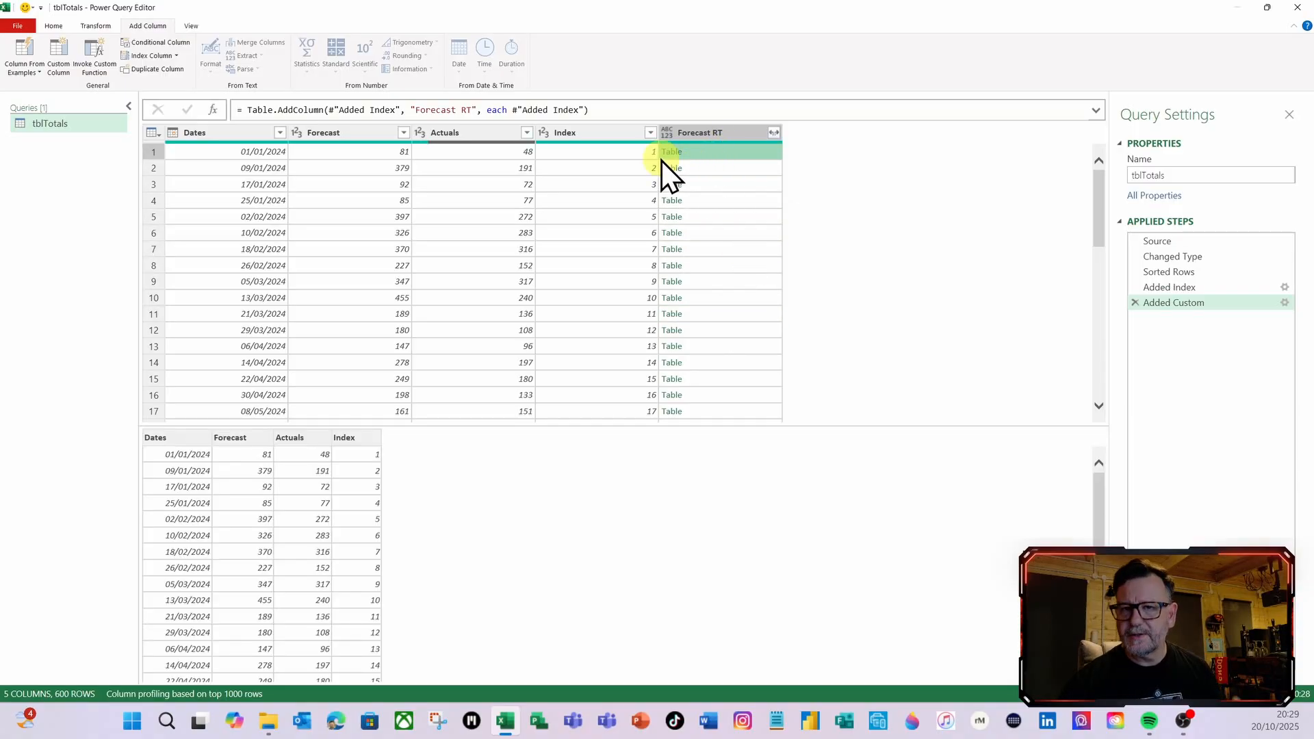
Change the Forecast RT custom column formula to #"Added Index"[Forecast] and preview the list in its first row
{"action": "left_click", "coordinate": [1283, 305]}
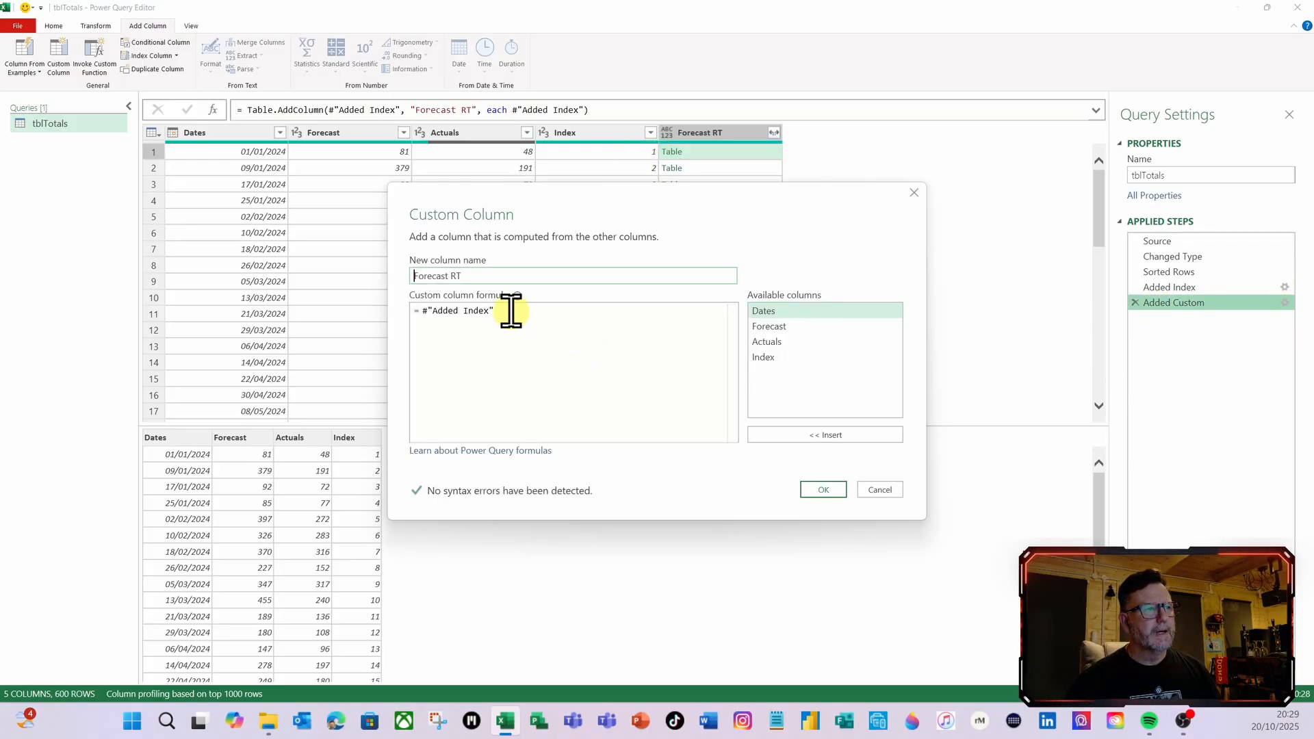
{"action": "left_click", "coordinate": [511, 312]}
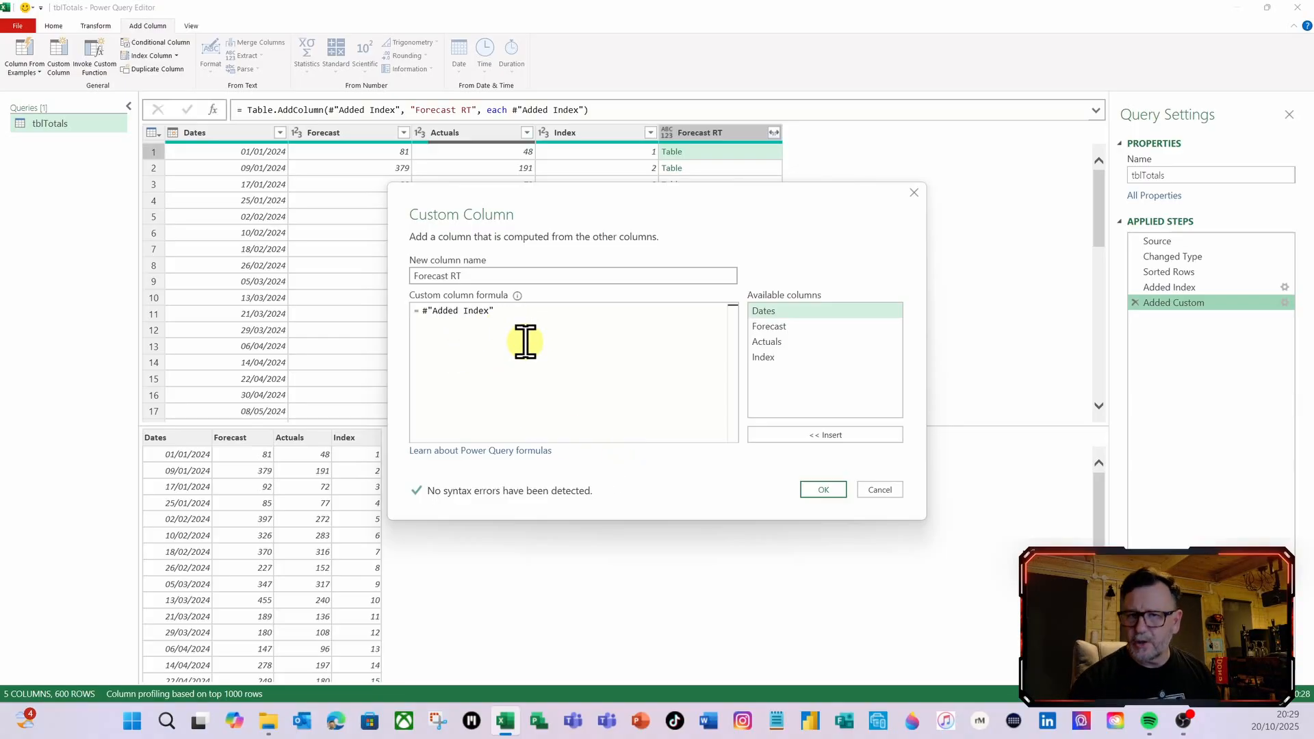
{"action": "type", "text": "["}
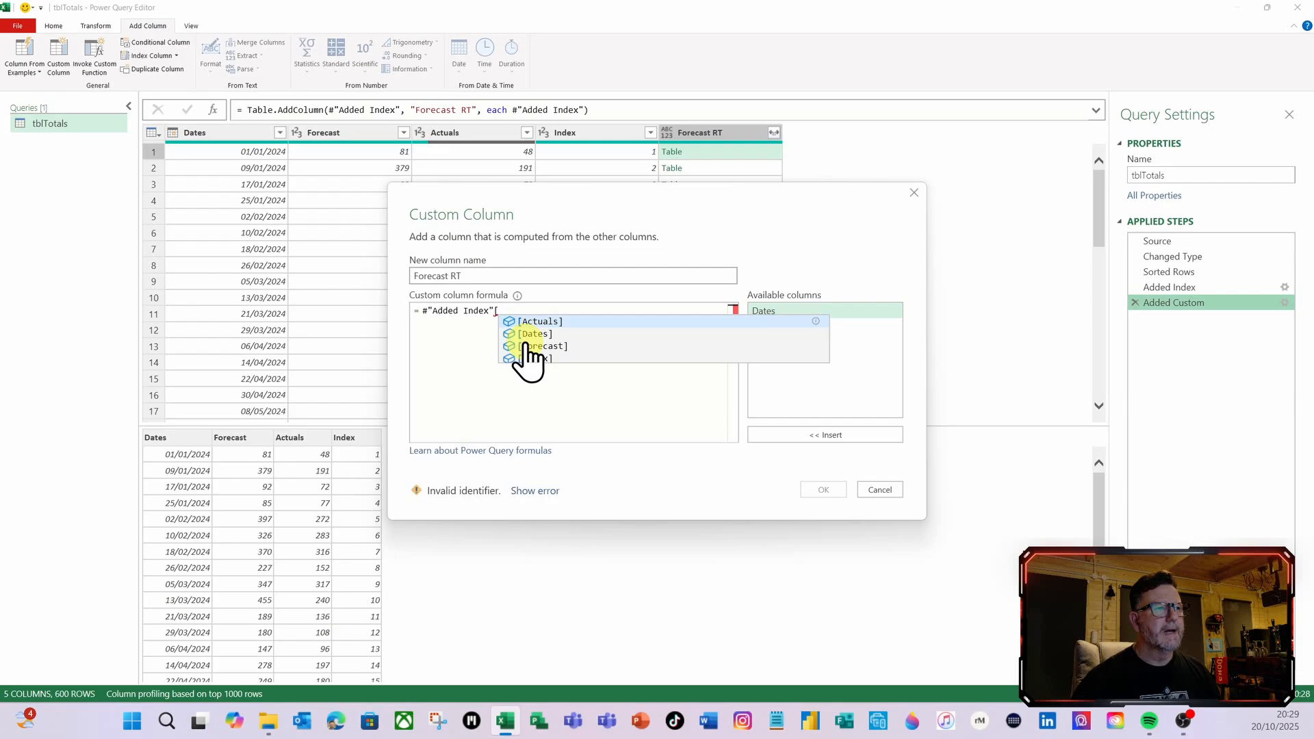
{"action": "left_click", "coordinate": [536, 346]}
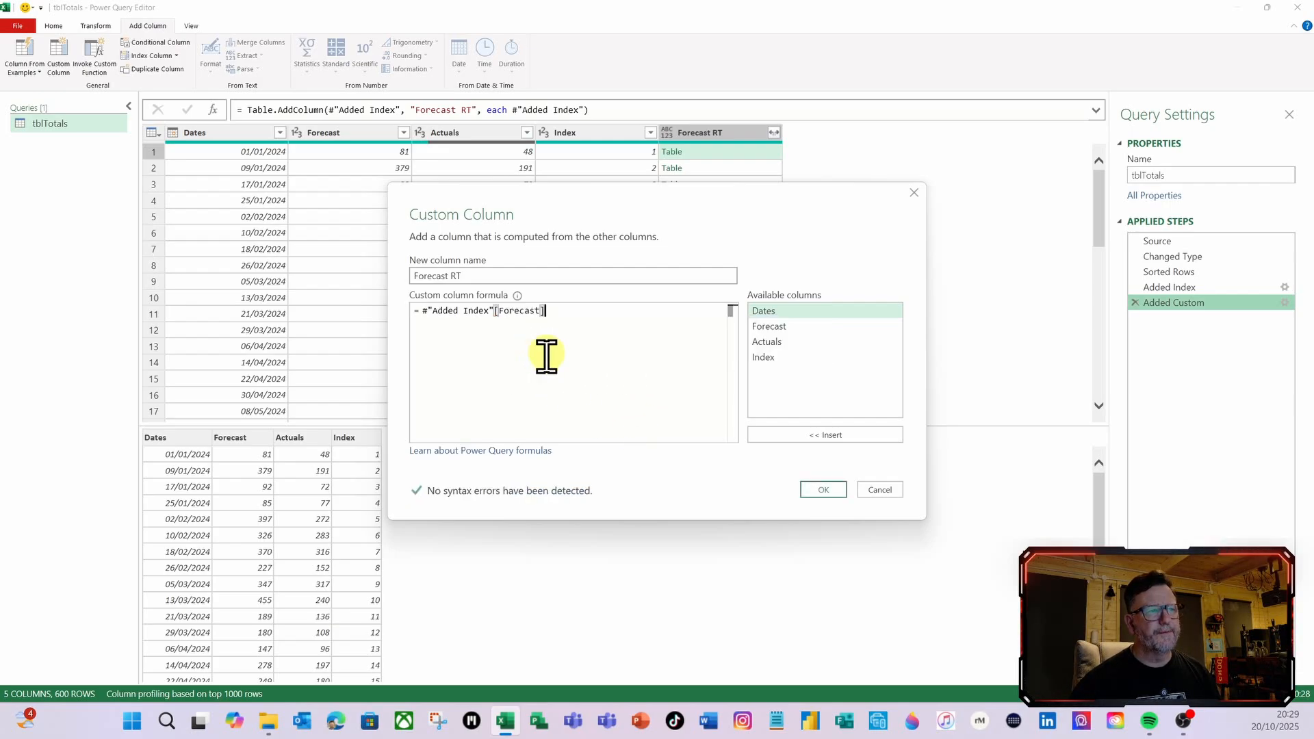
{"action": "left_click", "coordinate": [824, 490]}
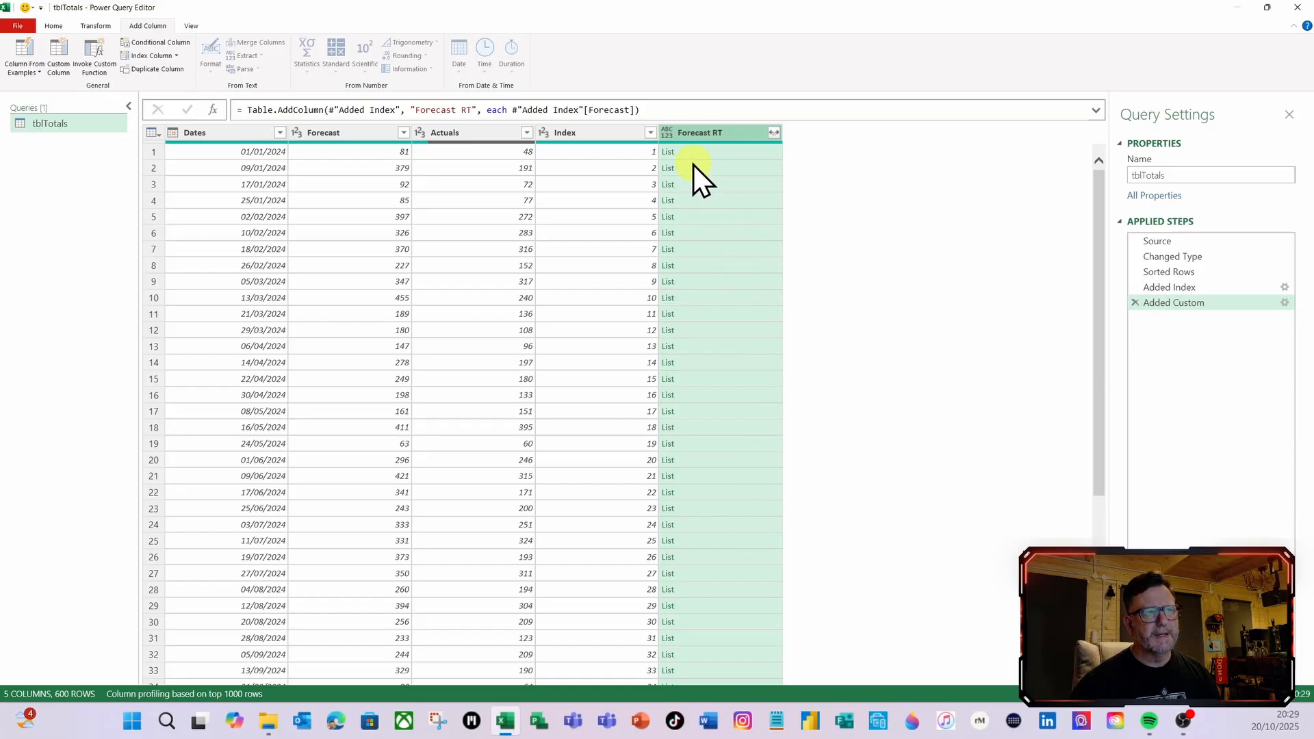
{"action": "left_click", "coordinate": [738, 155]}
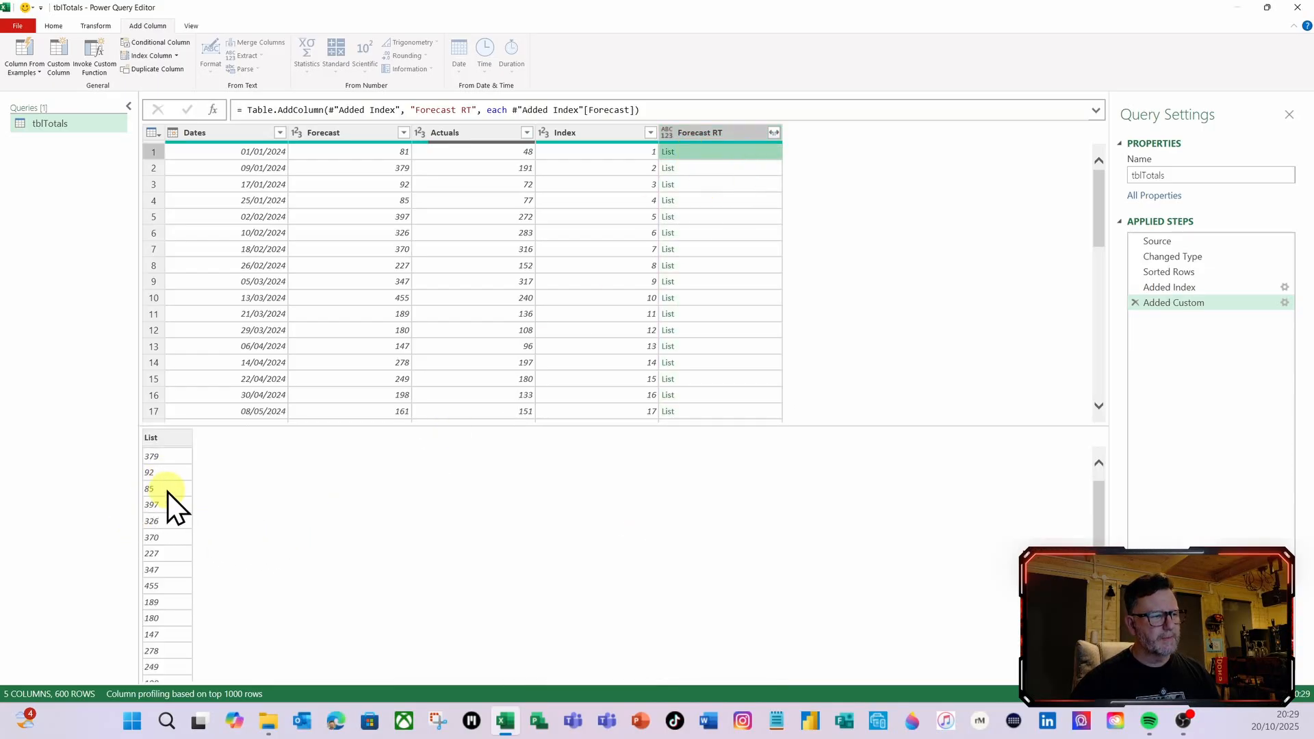
{"action": "scroll", "coordinate": [168, 493], "scroll_direction": "down", "scroll_amount": 5}
{"action": "scroll", "coordinate": [182, 547], "scroll_direction": "up", "scroll_amount": 5}
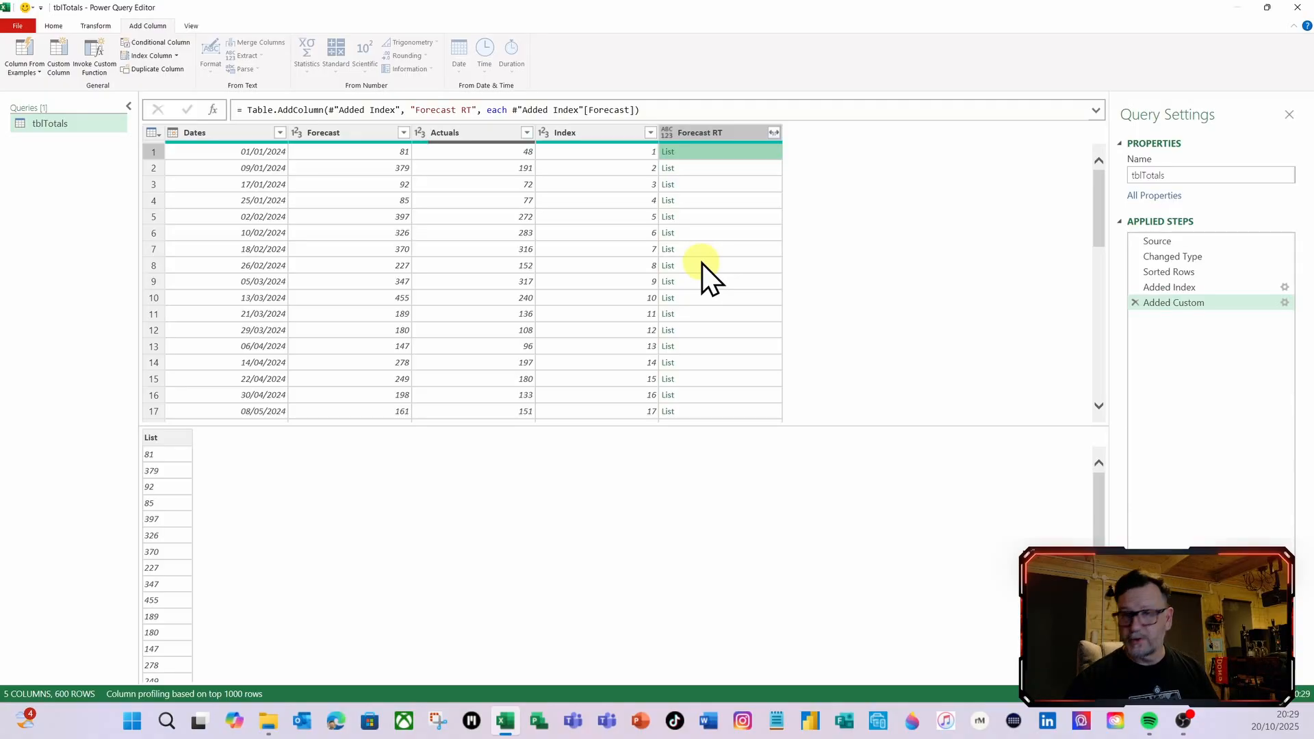
Reopen the Forecast RT custom column formula and insert the List.FirstN function with an opening parenthesis before #"Added Index"[Forecast]
{"action": "left_click", "coordinate": [1281, 305]}
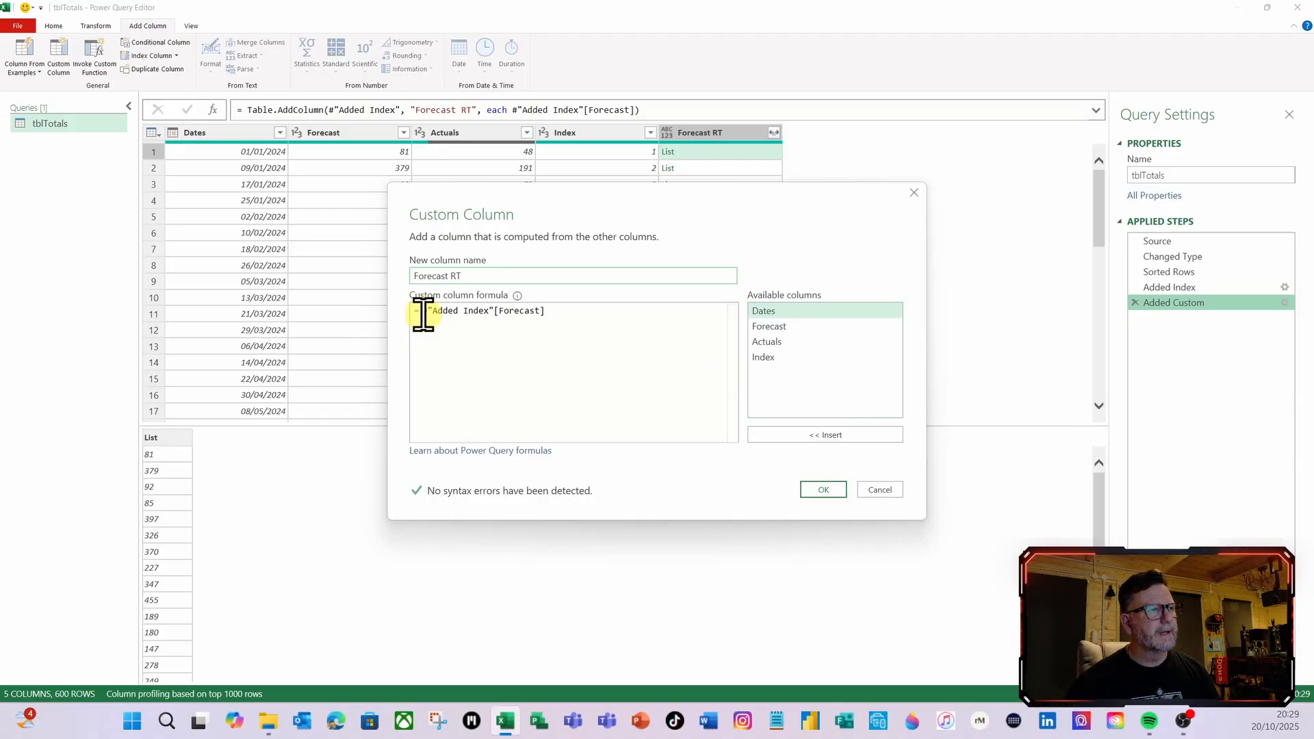
{"action": "left_click", "coordinate": [422, 314]}
{"action": "key", "text": "Return"}
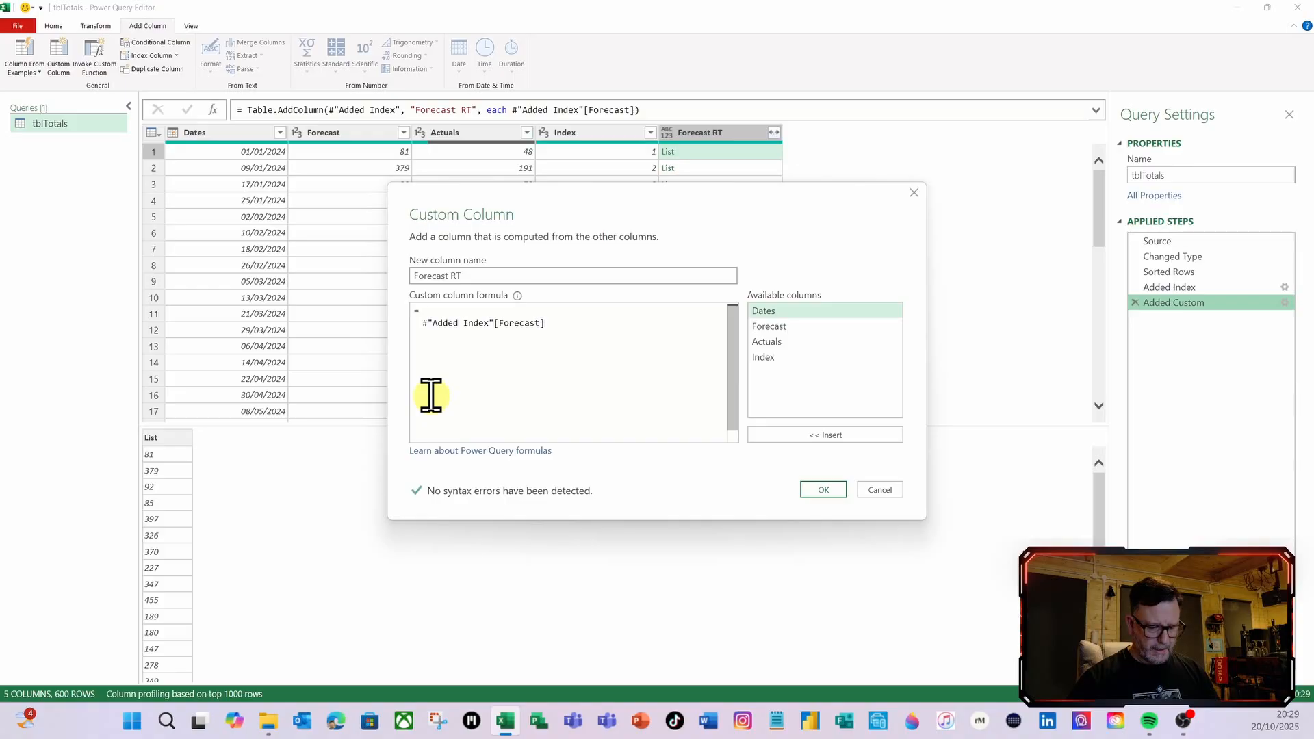
{"action": "key", "text": "Up"}
{"action": "type", "text": "list"}
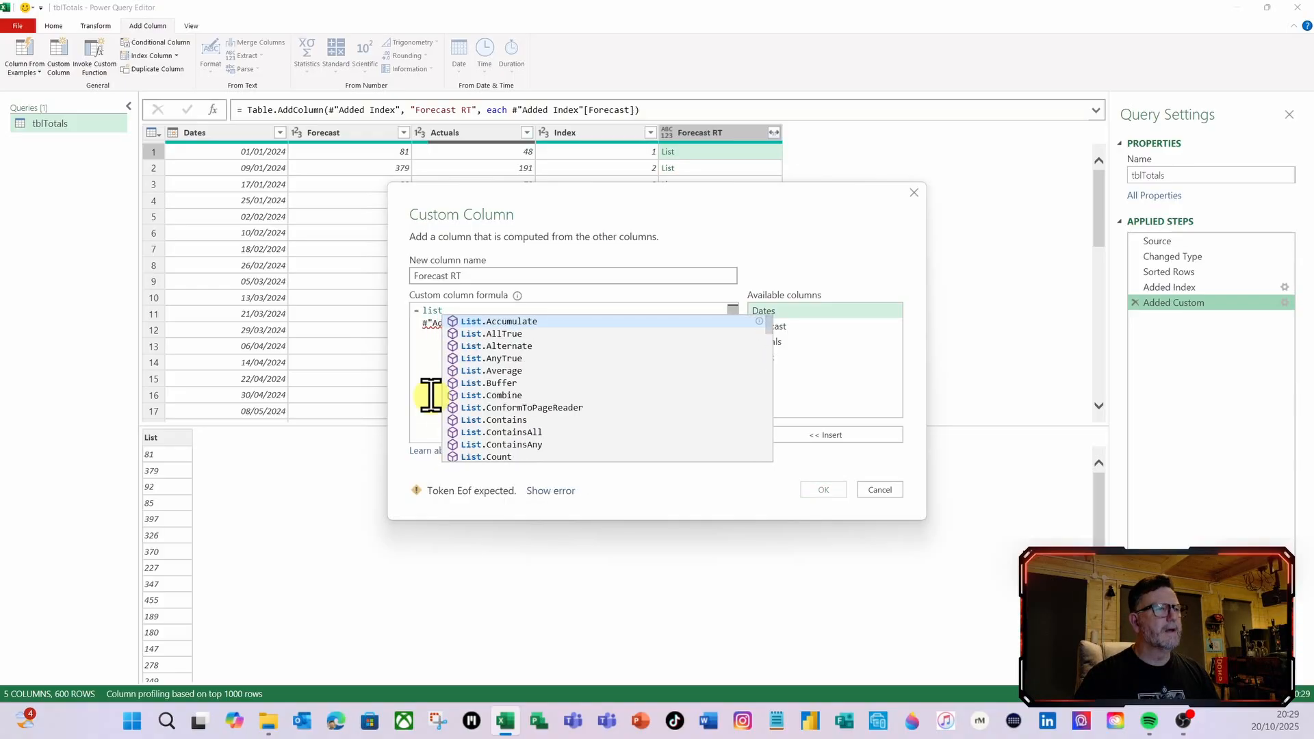
{"action": "type", "text": "f"}
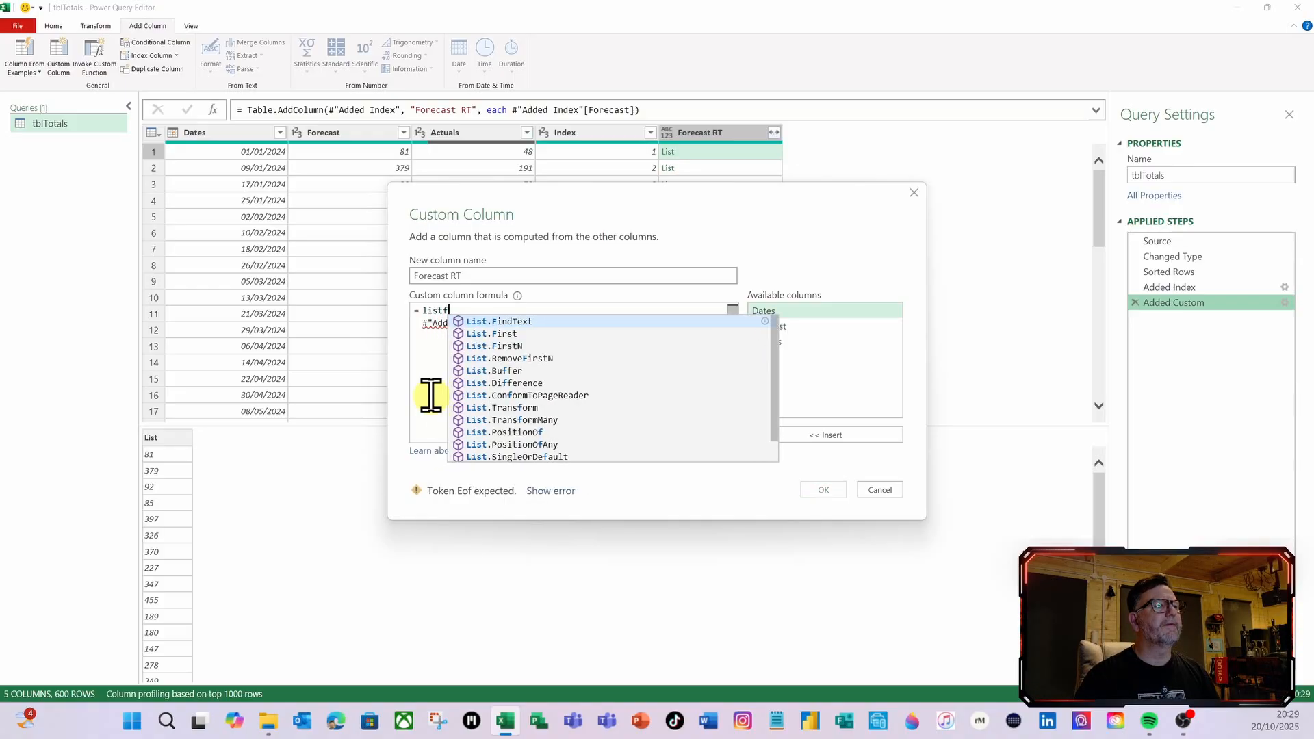
{"action": "left_click", "coordinate": [507, 347]}
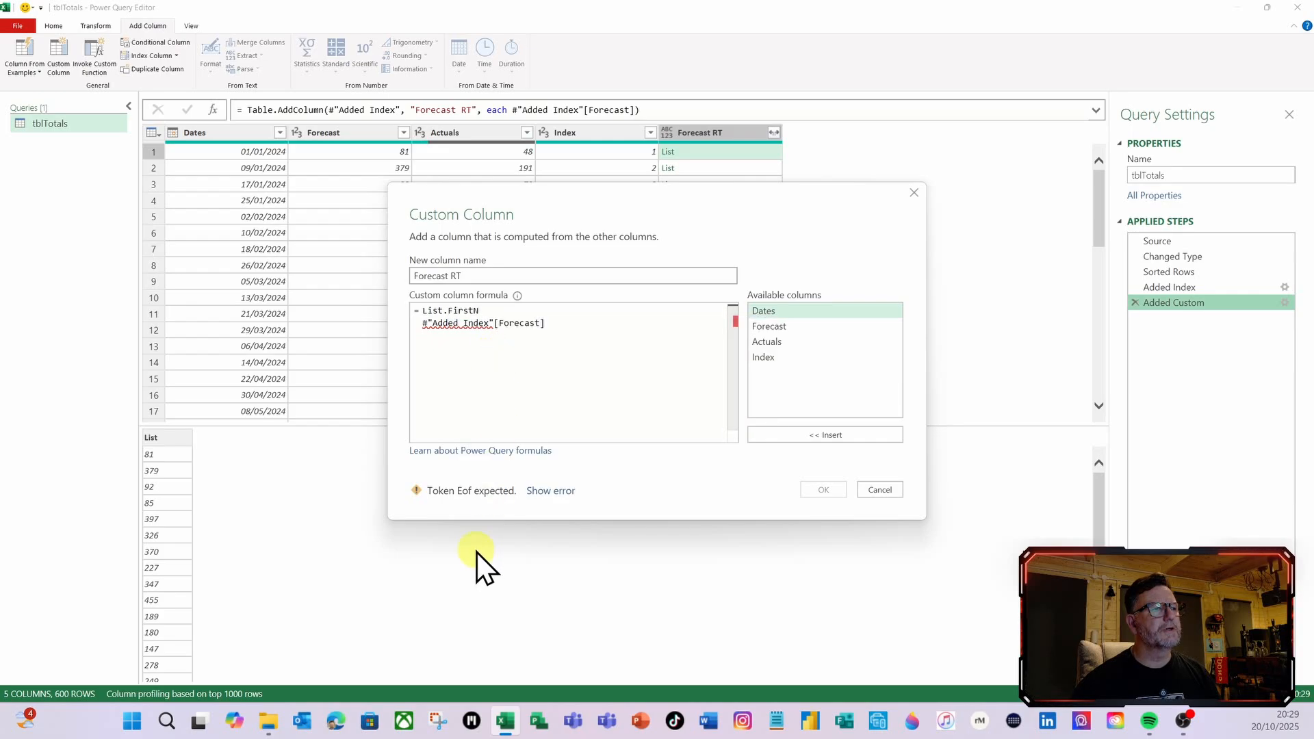
{"action": "type", "text": "("}
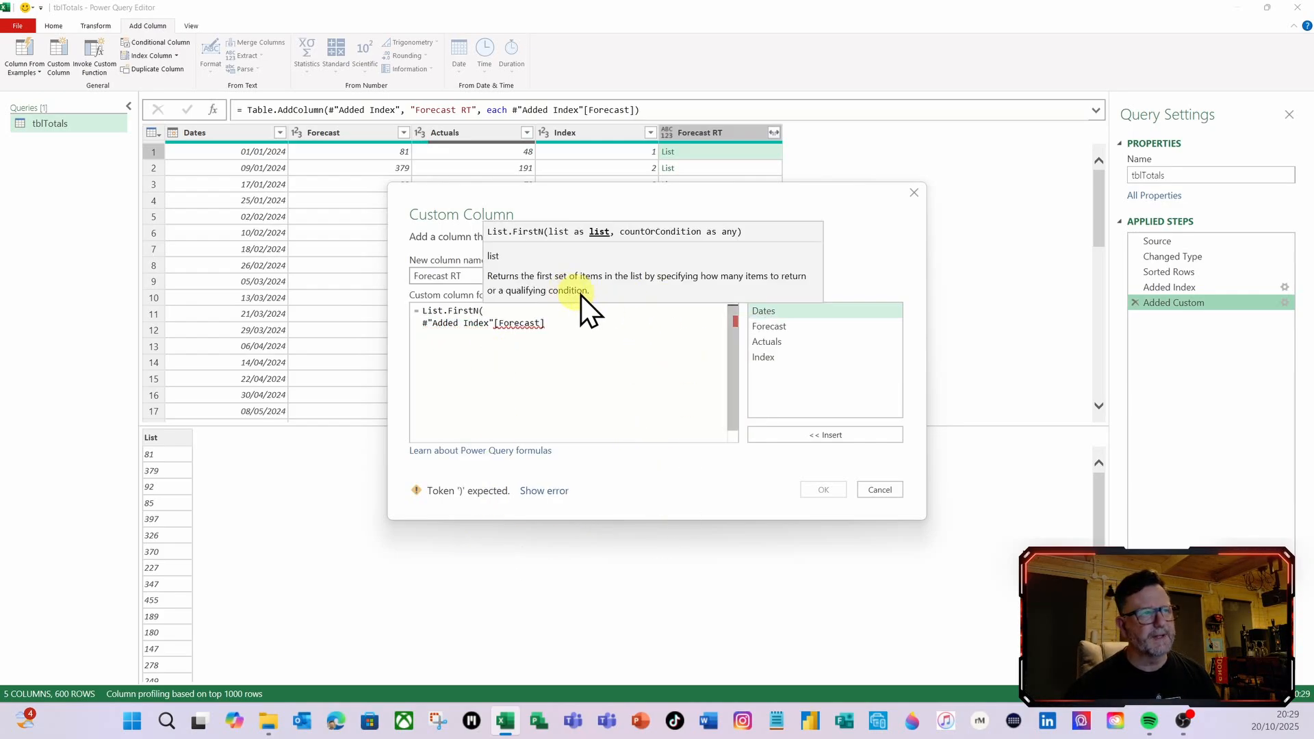
Complete the List.FirstN formula with the [Index] column as its count argument and apply it
{"action": "left_click", "coordinate": [626, 414]}
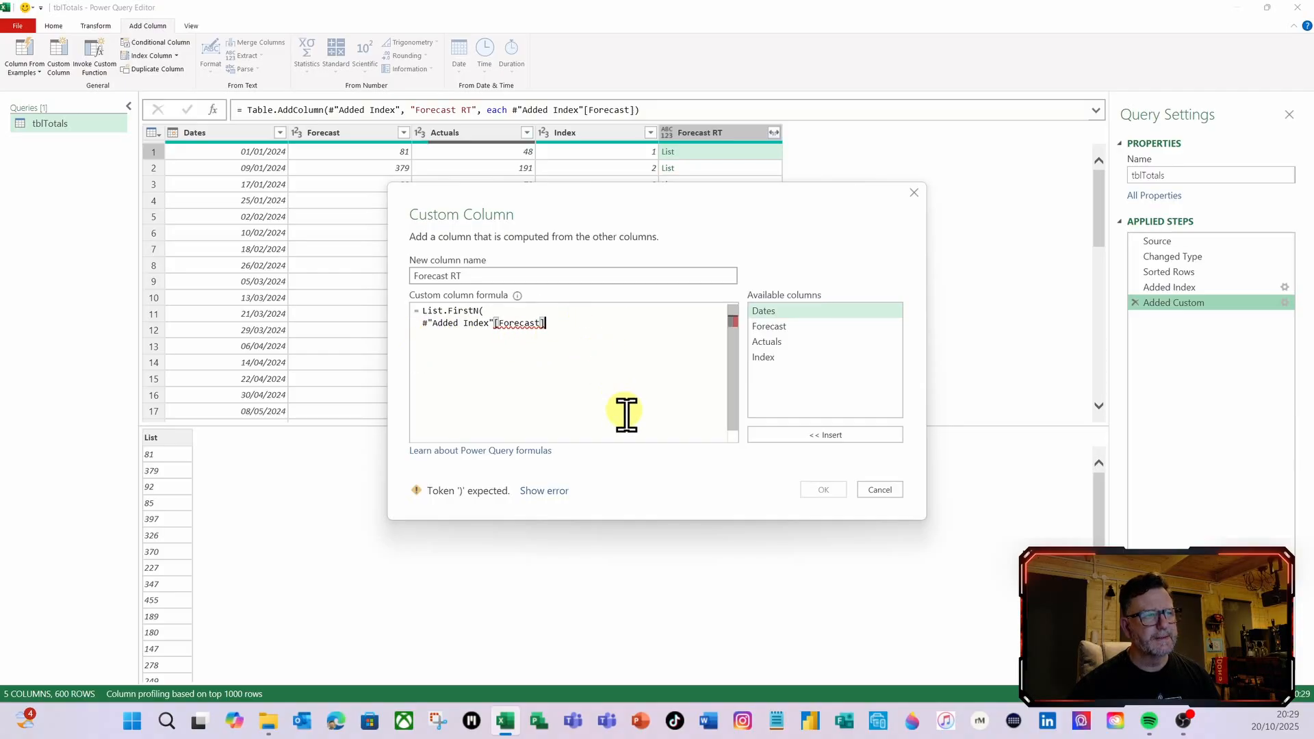
{"action": "type", "text": ","}
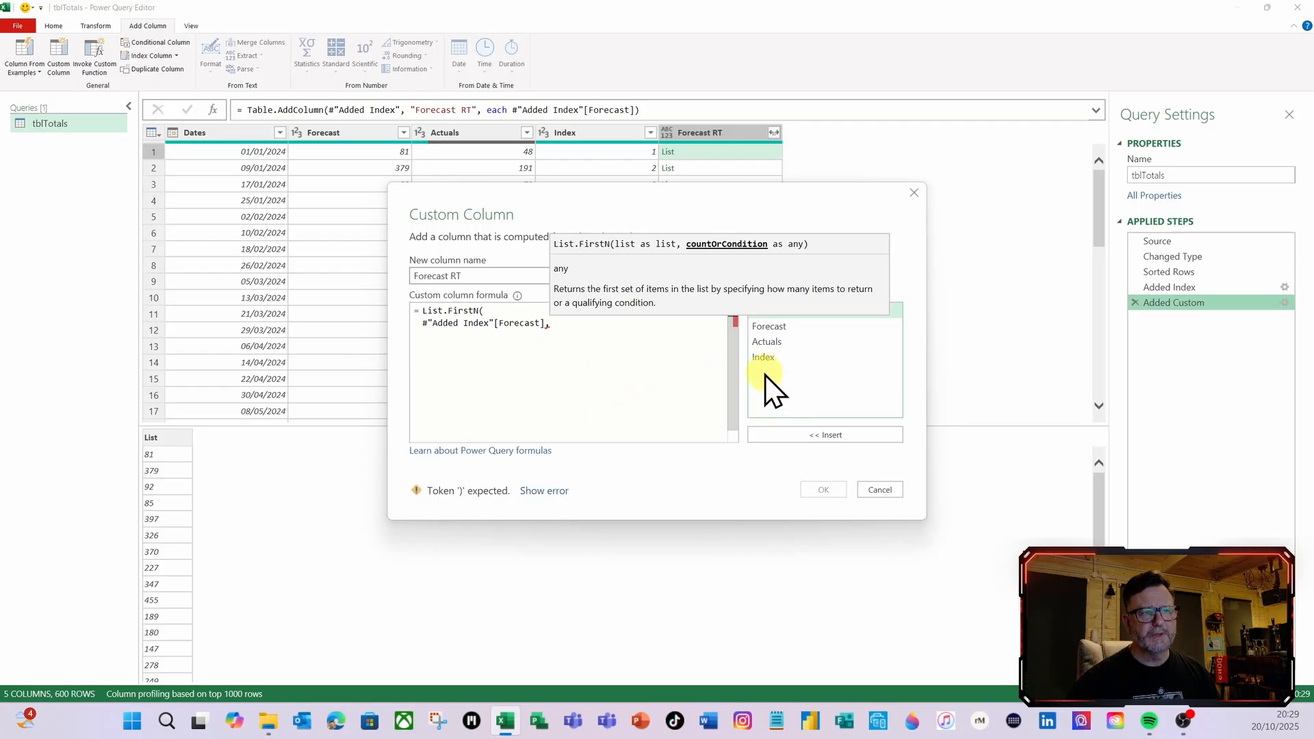
{"action": "left_click_drag", "start_coordinate": [713, 199], "coordinate": [706, 246]}
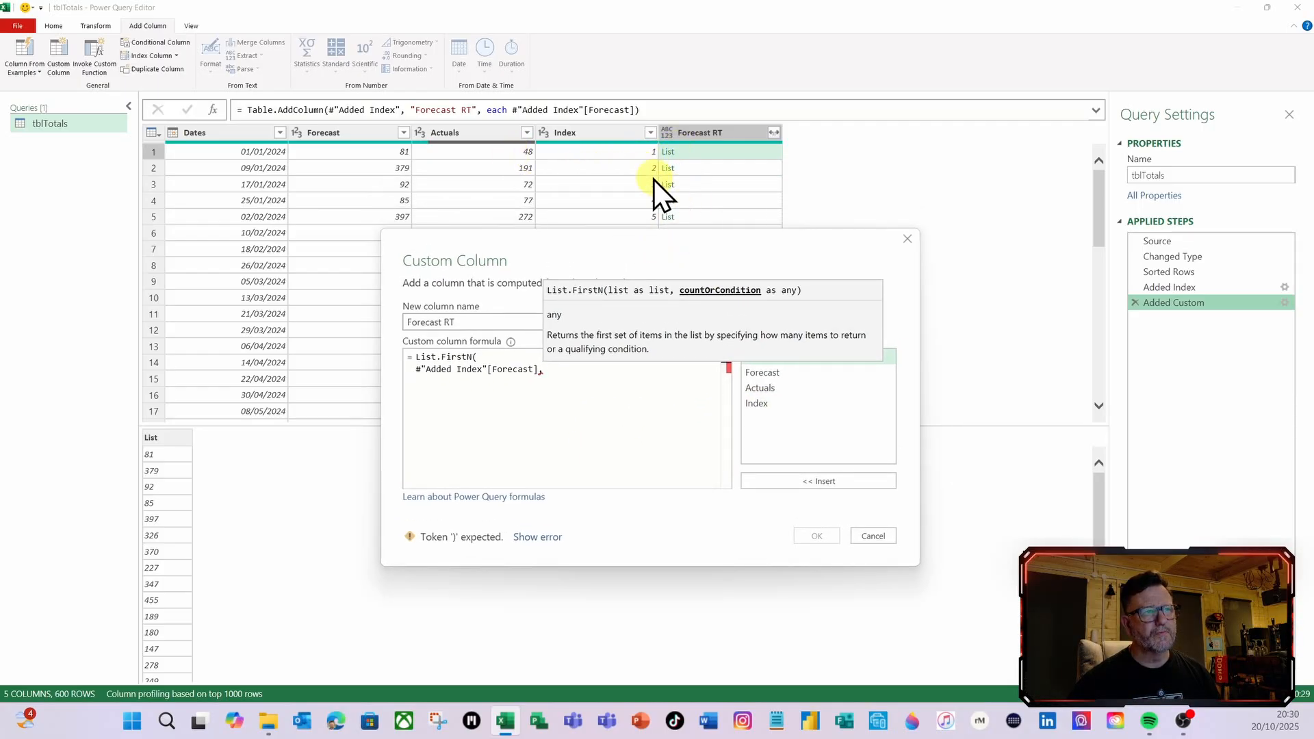
{"action": "left_click", "coordinate": [758, 405]}
{"action": "double_click", "coordinate": [761, 404]}
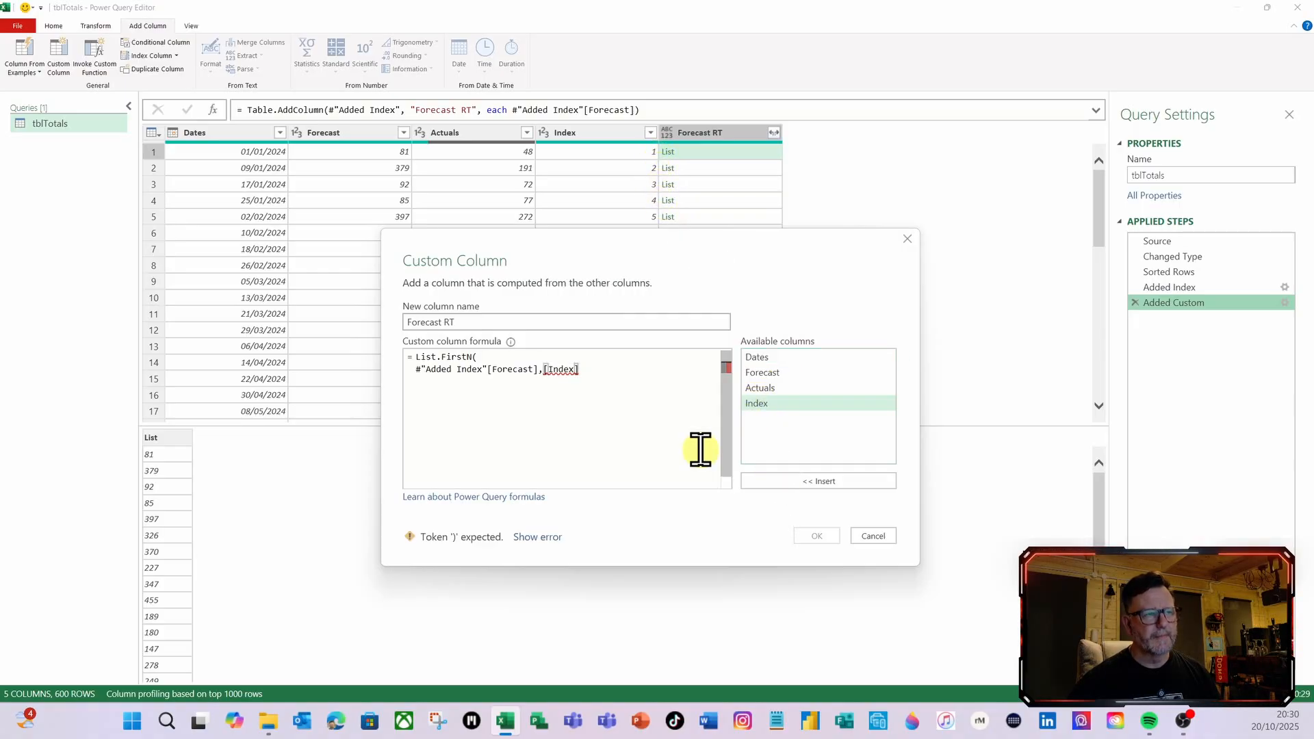
{"action": "type", "text": ")"}
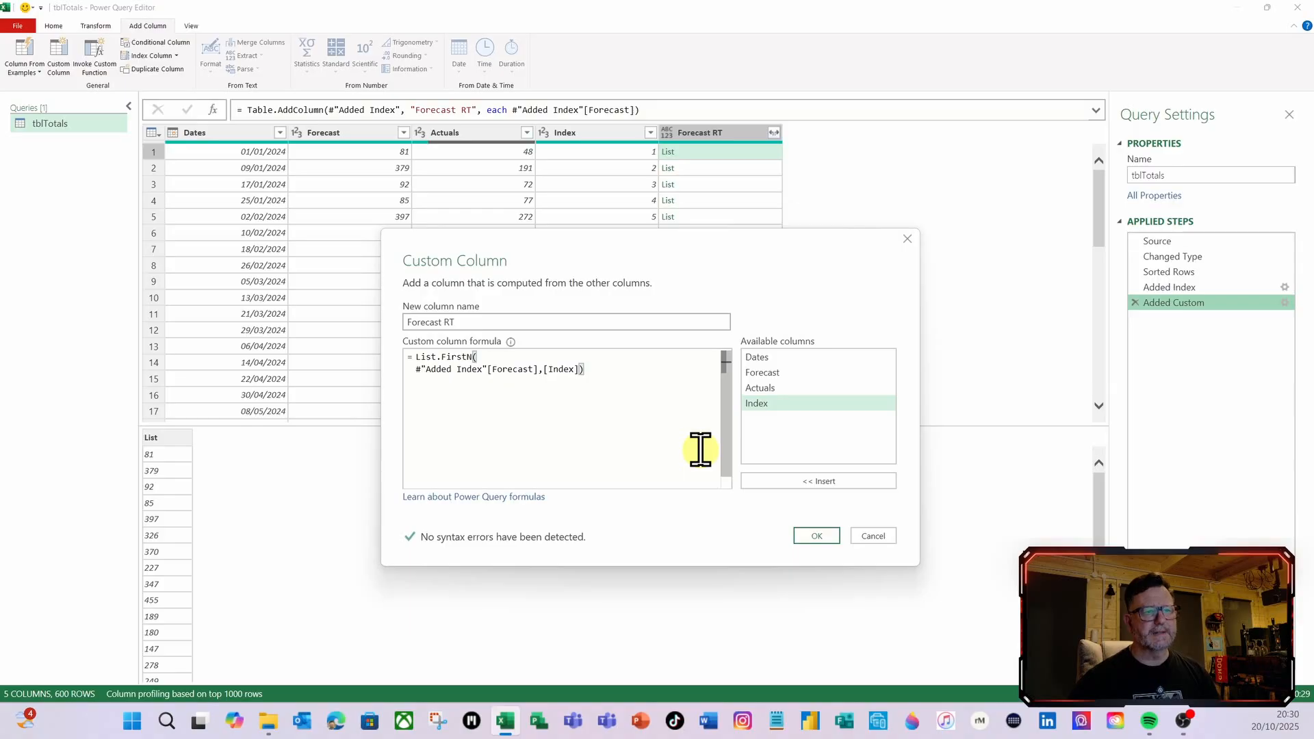
{"action": "left_click", "coordinate": [816, 537]}
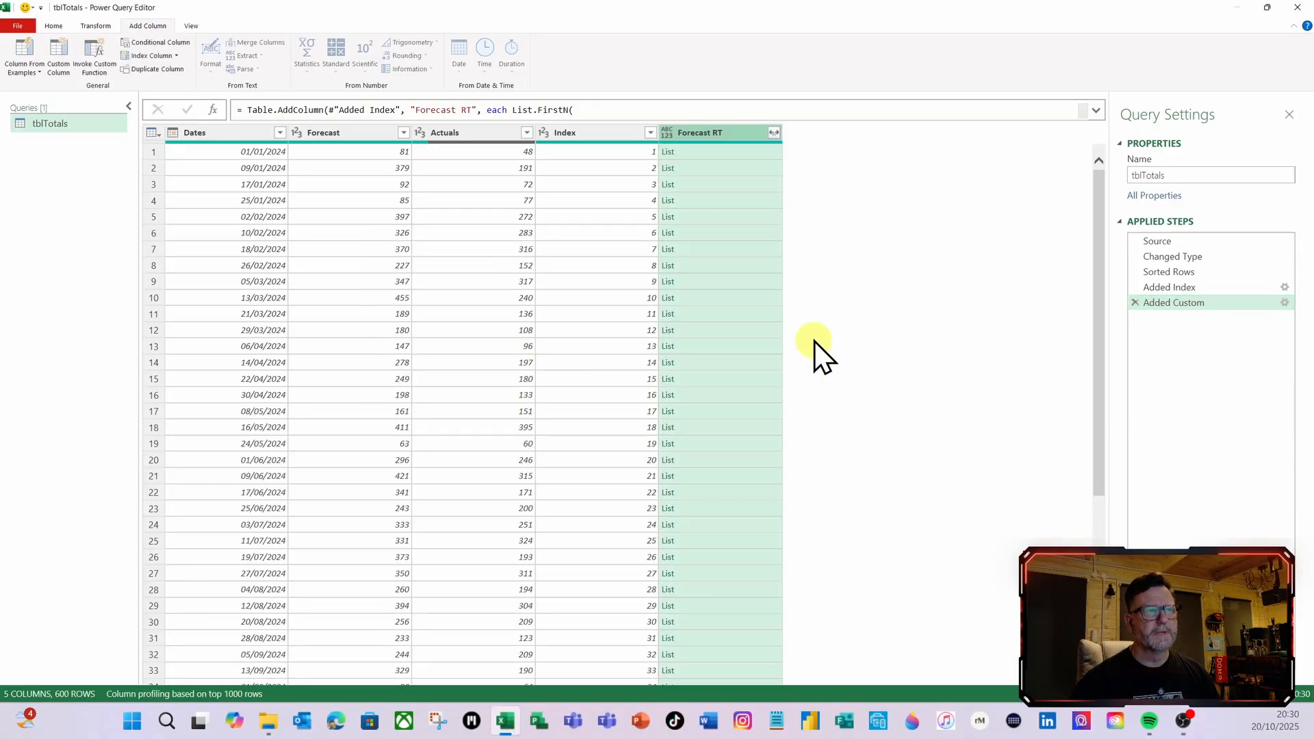
Preview the Forecast RT lists in rows 1, 2, 3, 9 and 12 to check how many items each holds
{"action": "left_click", "coordinate": [704, 158]}
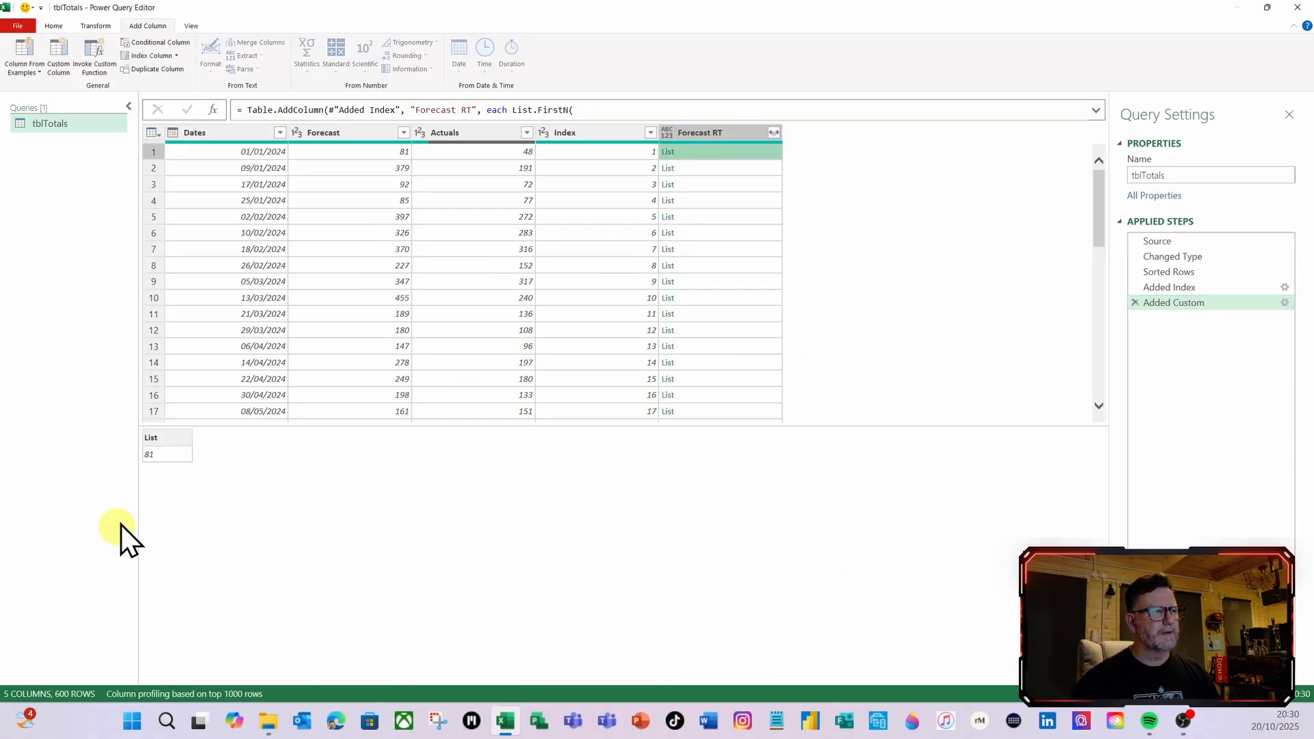
{"action": "left_click", "coordinate": [750, 172]}
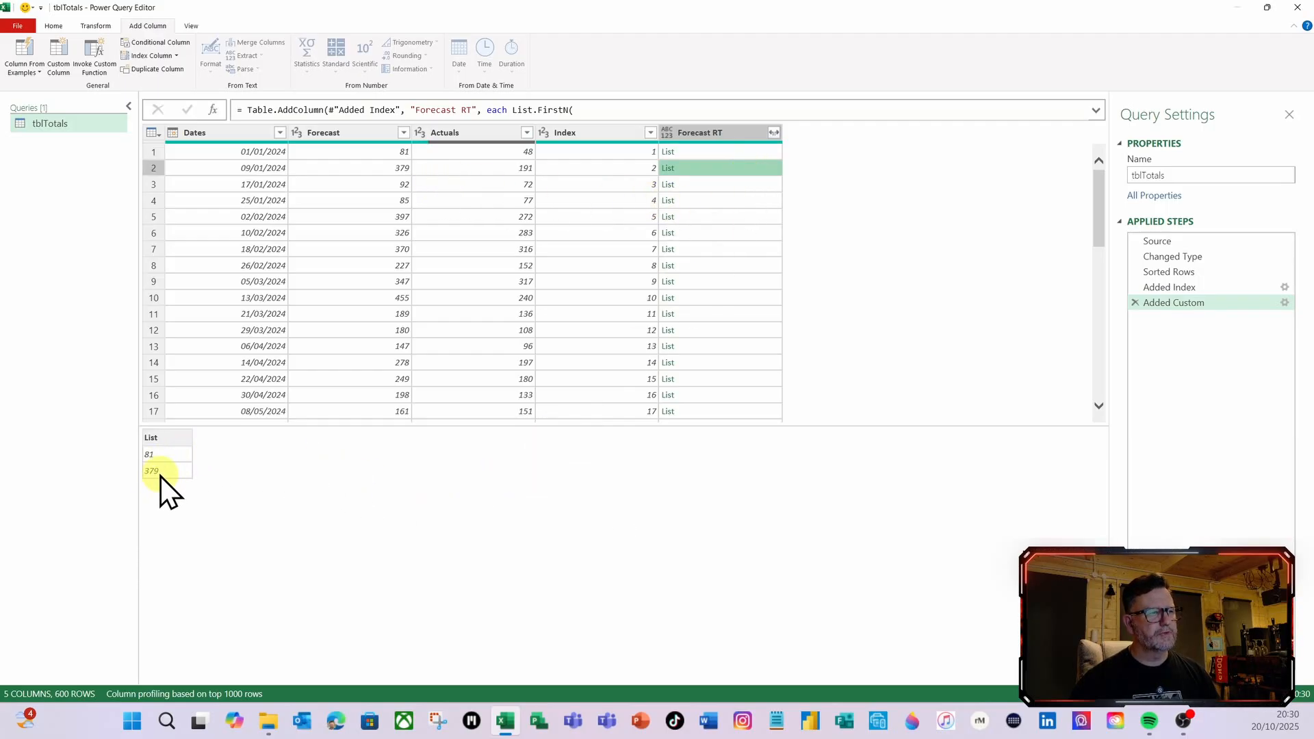
{"action": "left_click", "coordinate": [733, 186]}
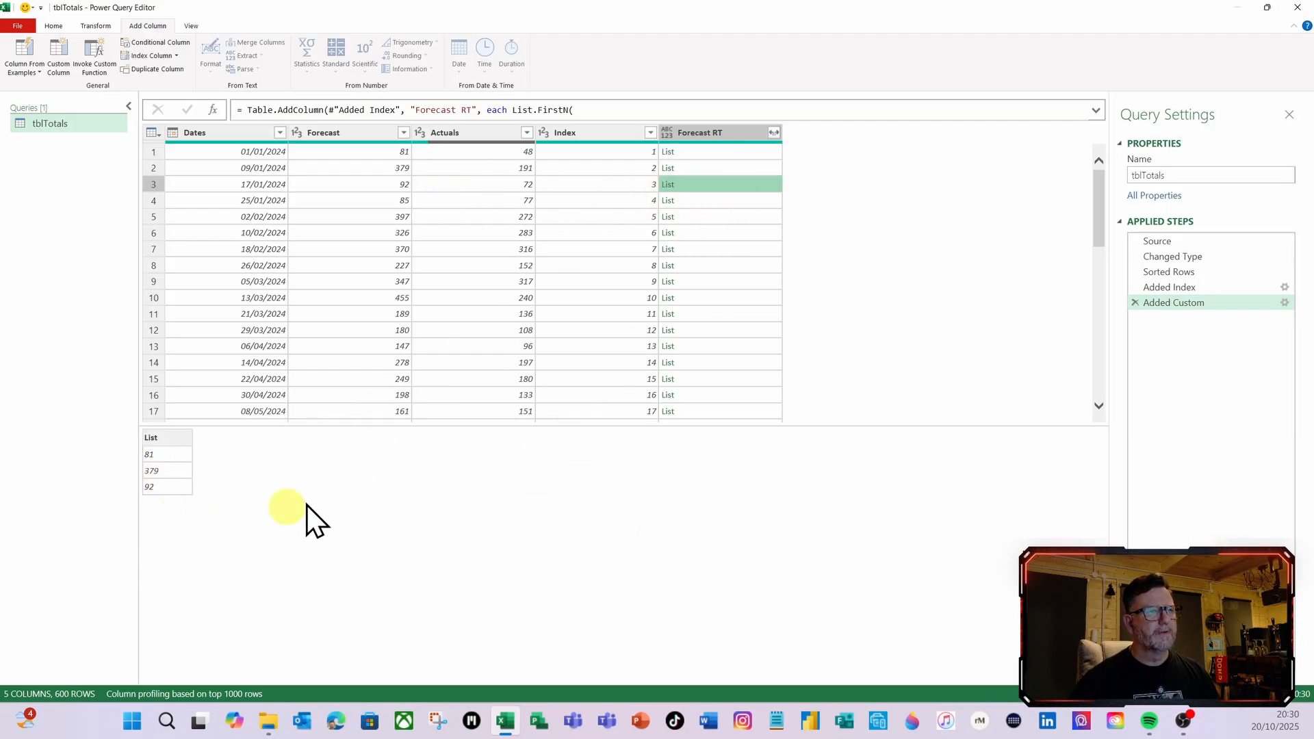
{"action": "left_click", "coordinate": [721, 283]}
{"action": "left_click", "coordinate": [723, 328]}
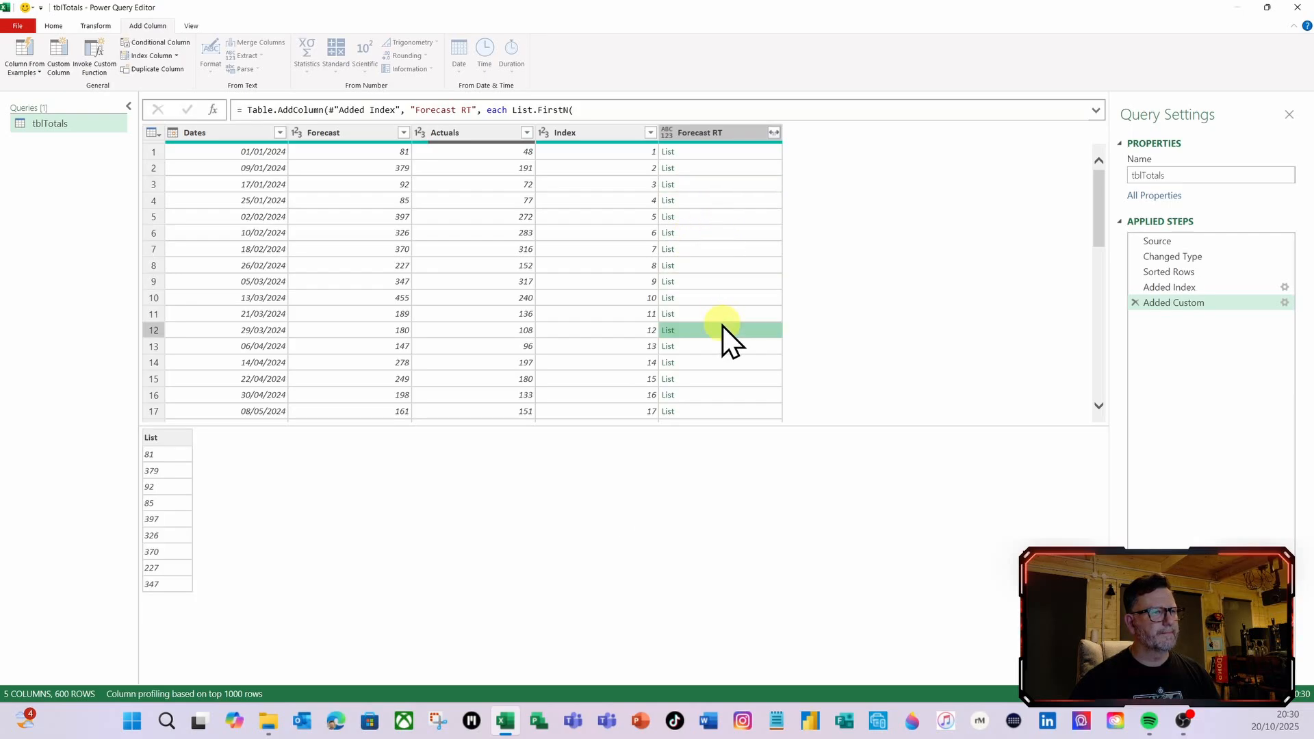
{"action": "left_click", "coordinate": [724, 154]}
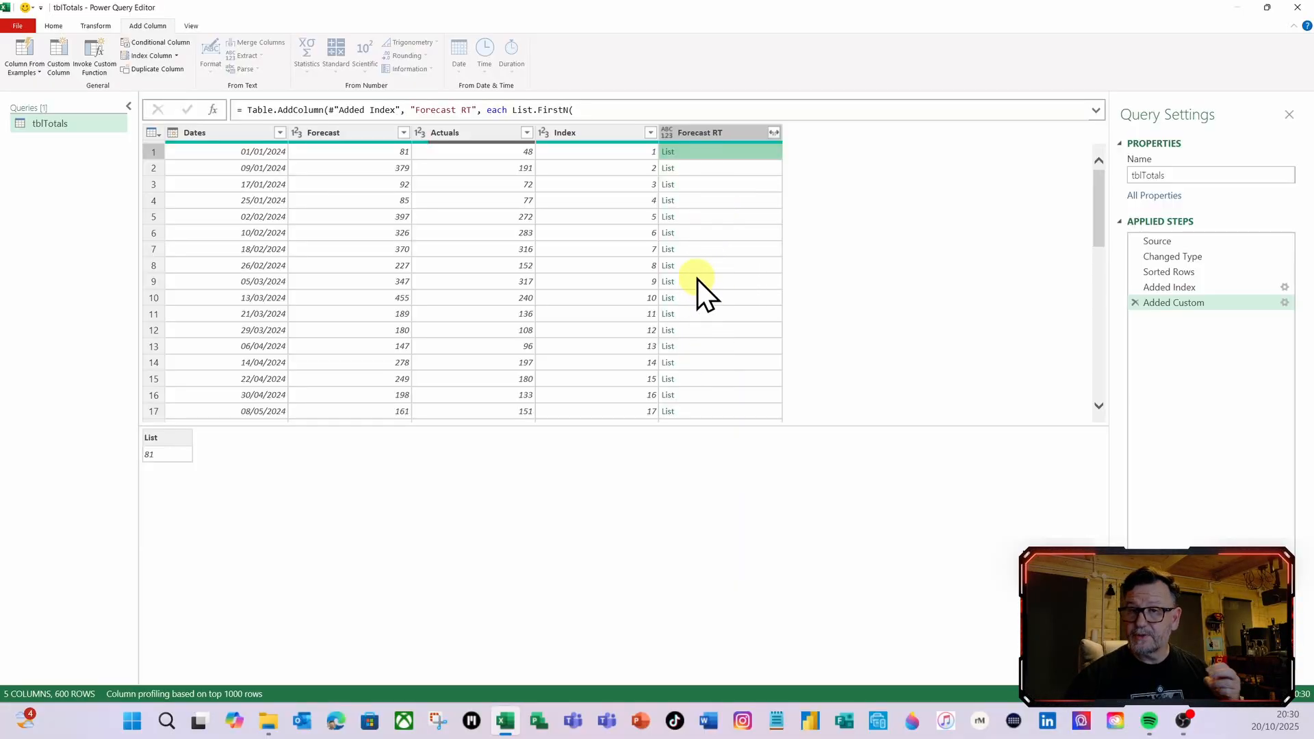
Wrap the Forecast RT column's List.FirstN expression in List.Sum and apply the formula
{"action": "left_click", "coordinate": [1284, 304]}
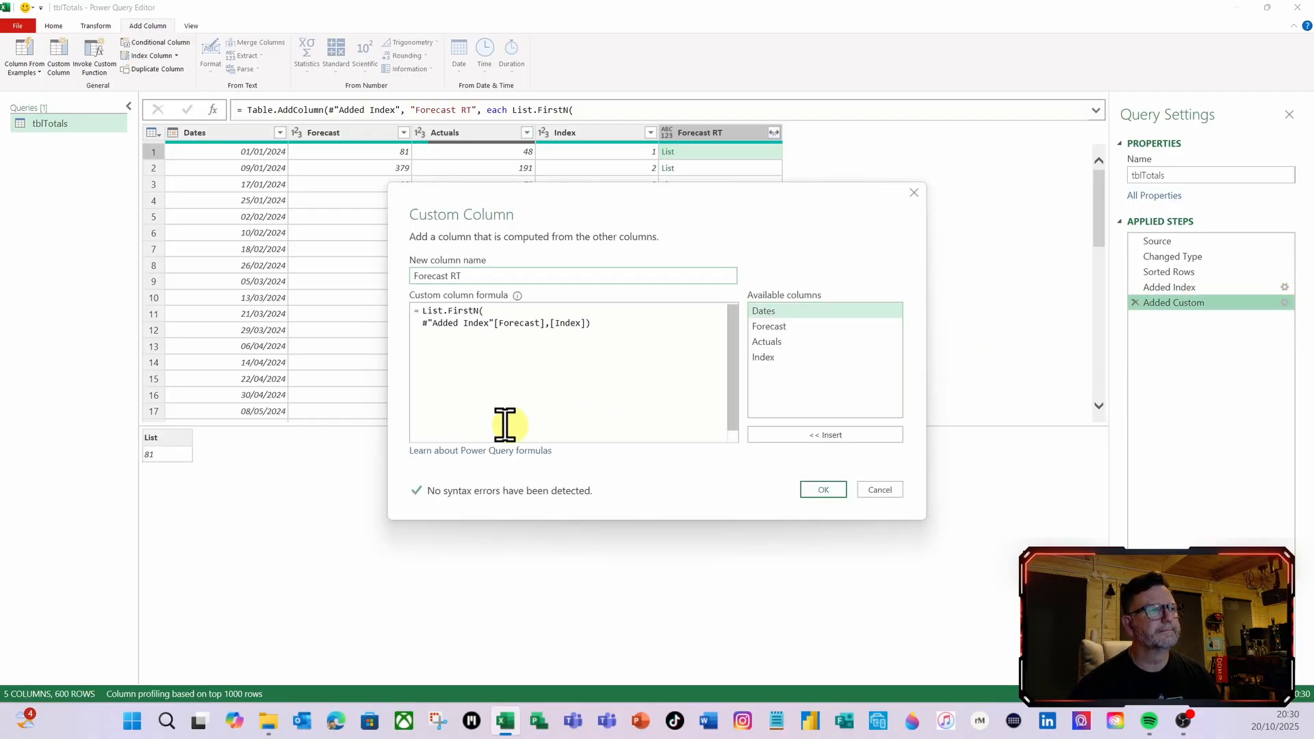
{"action": "left_click", "coordinate": [423, 313]}
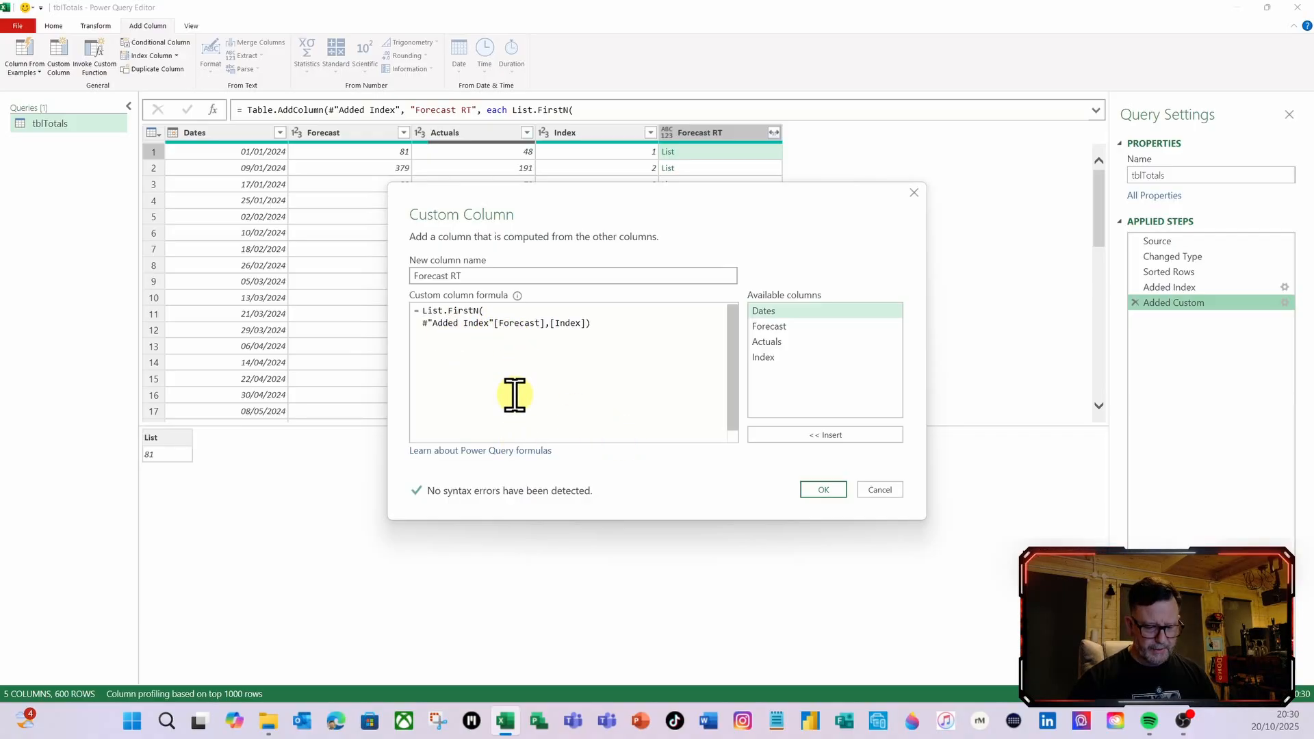
{"action": "key", "text": "Return"}
{"action": "key", "text": "Up"}
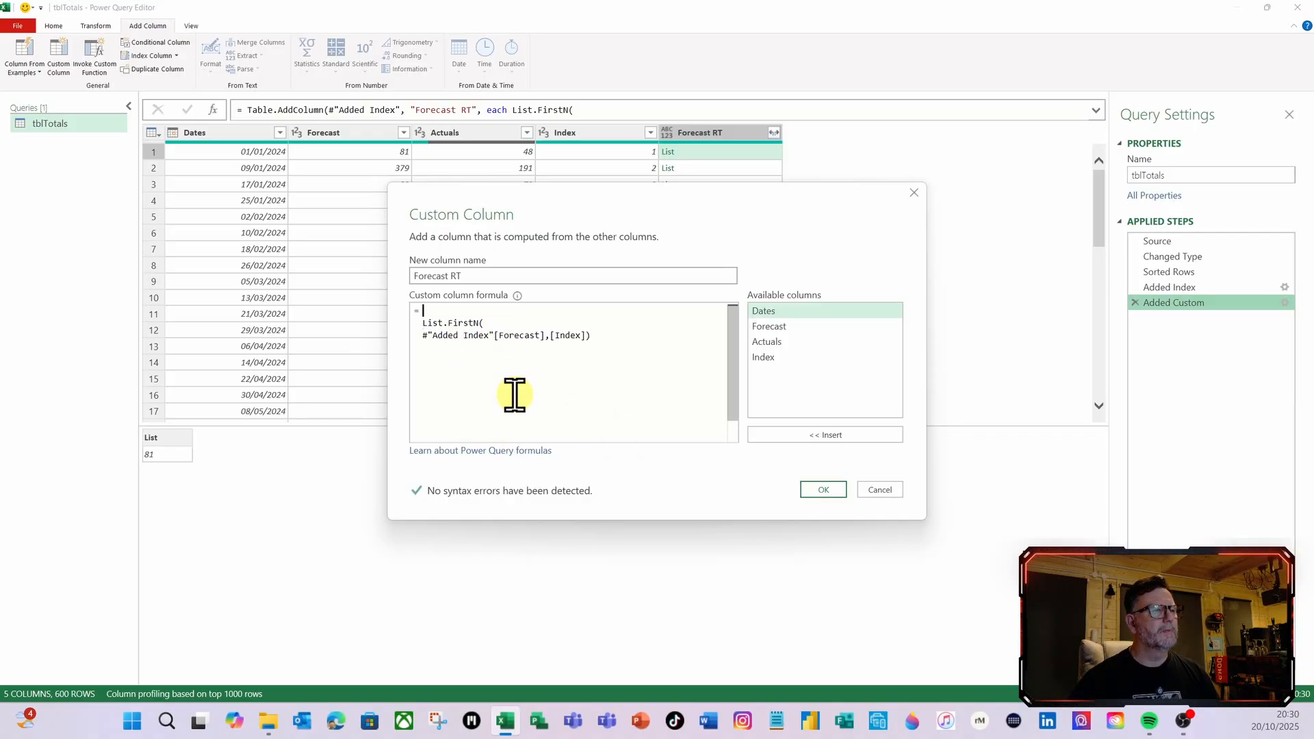
{"action": "type", "text": "Lists"}
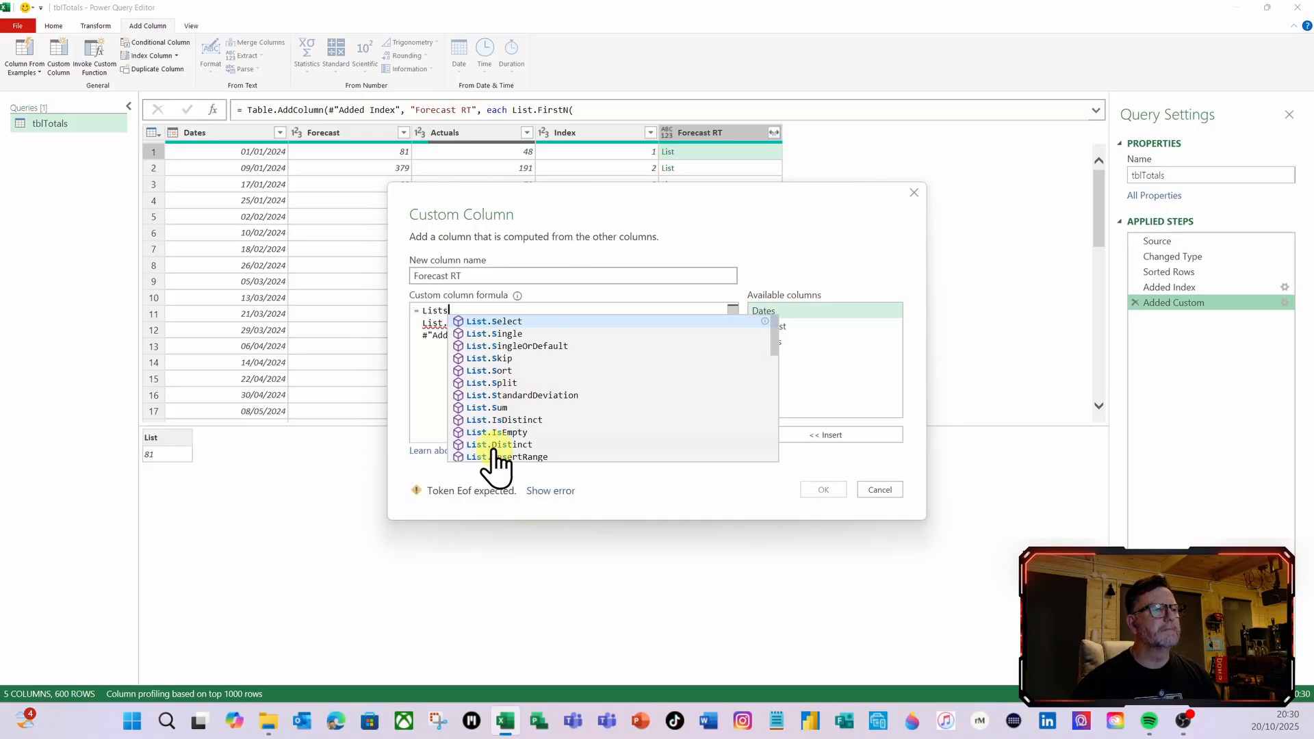
{"action": "left_click", "coordinate": [499, 419]}
{"action": "type", "text": "("}
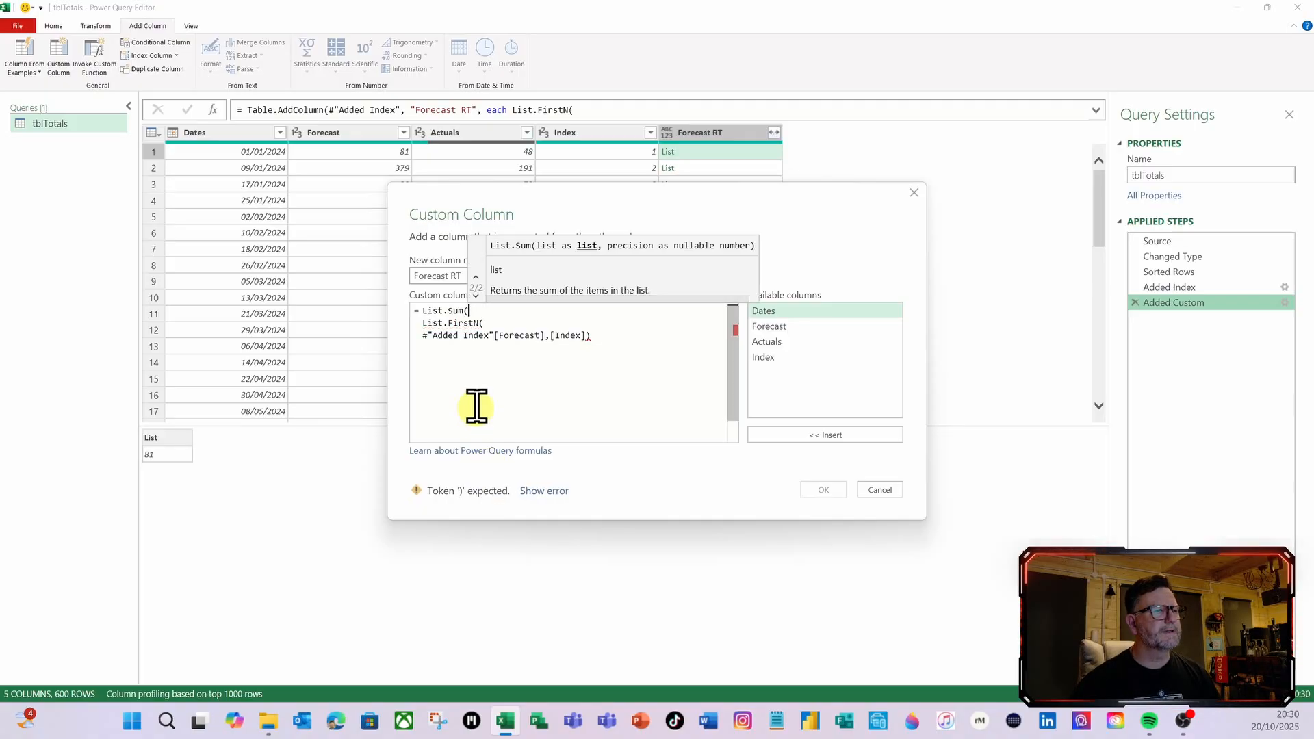
{"action": "left_click", "coordinate": [610, 337]}
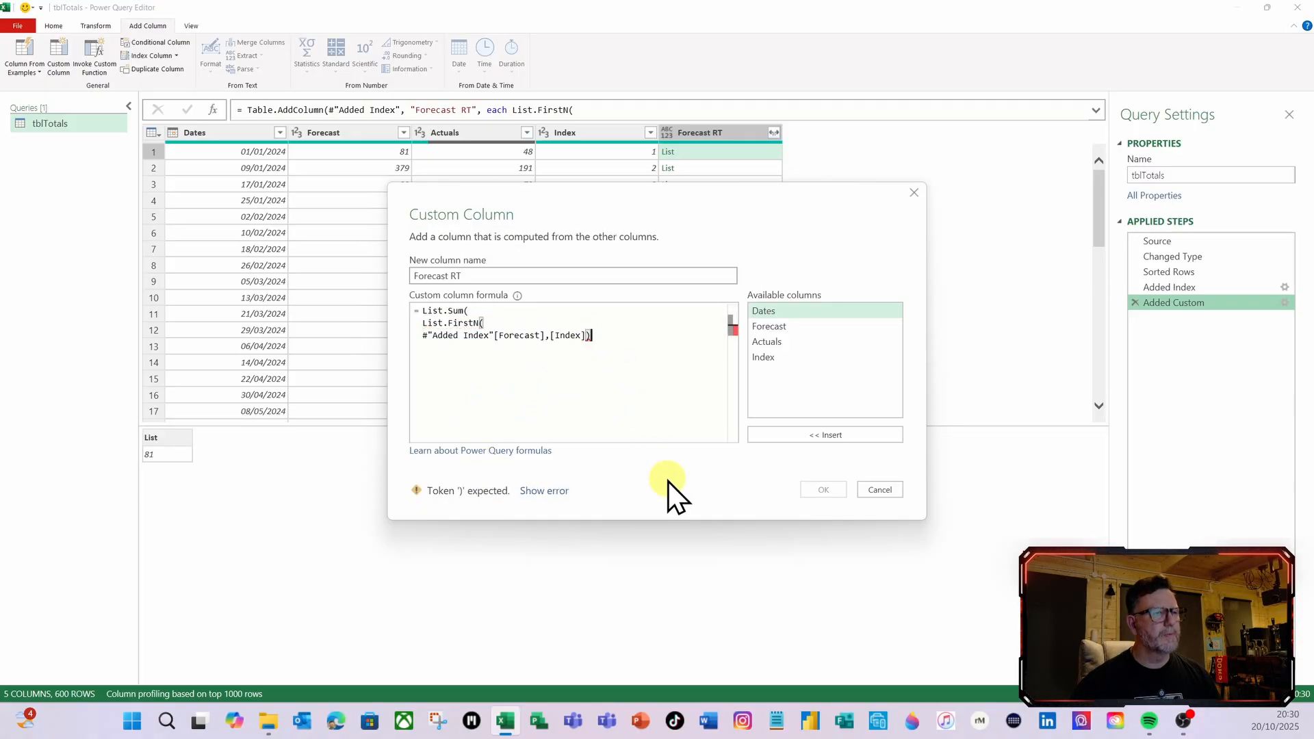
{"action": "key", "text": "Return"}
{"action": "type", "text": ")"}
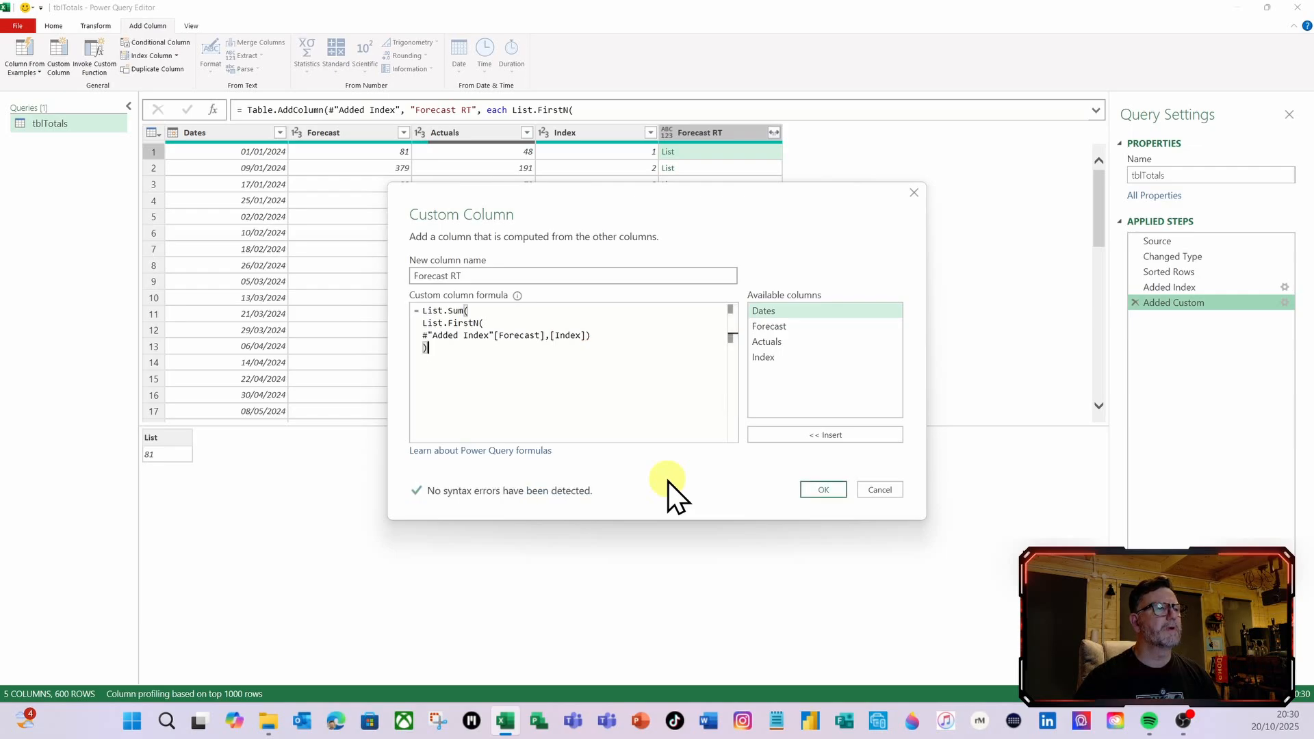
{"action": "left_click", "coordinate": [823, 487]}
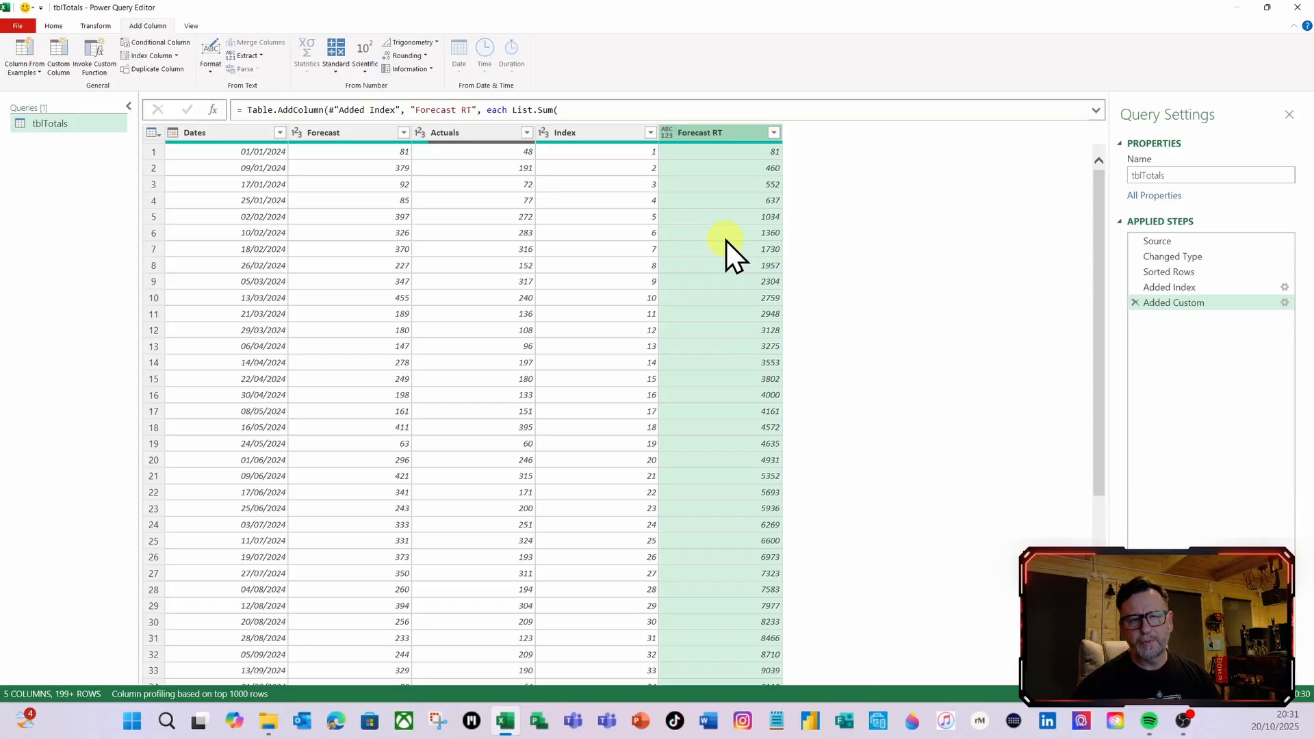
Expand the Forecast RT step's formula and add Int64.Type as the column type argument of Table.AddColumn
{"action": "left_click", "coordinate": [1098, 112]}
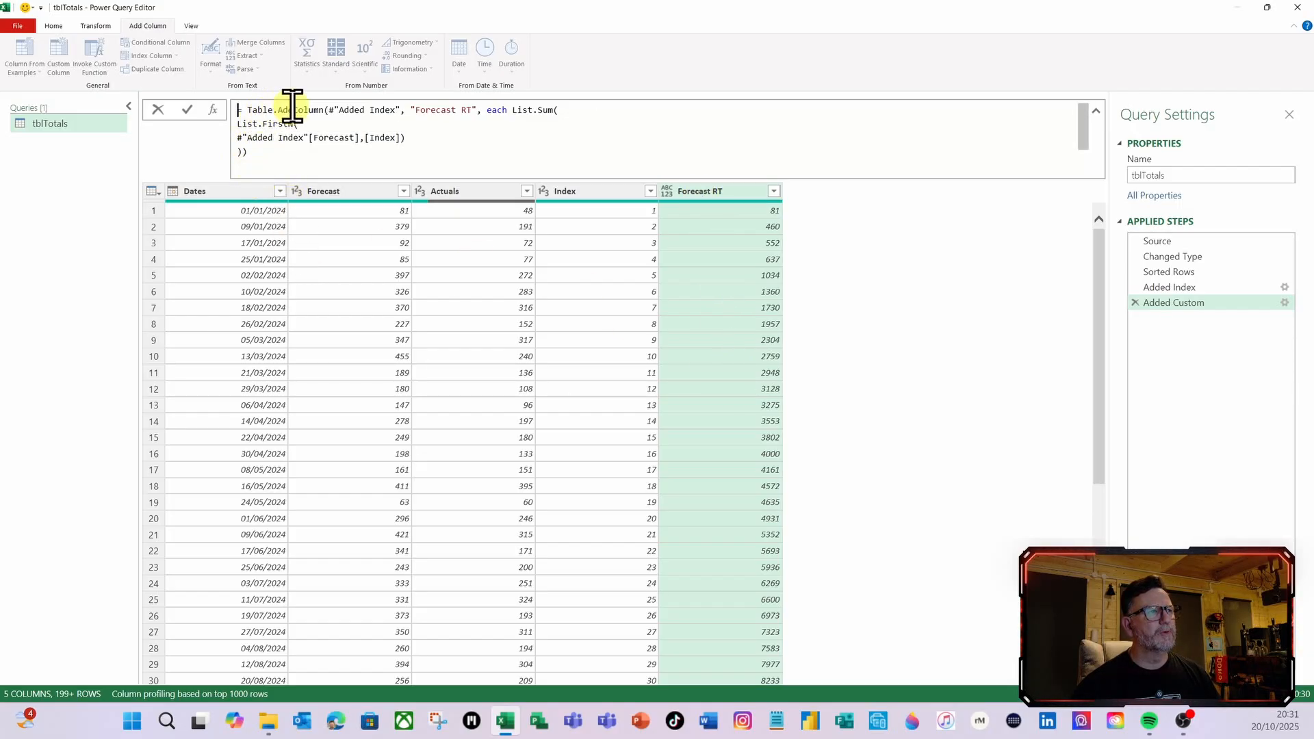
{"action": "left_click", "coordinate": [243, 152]}
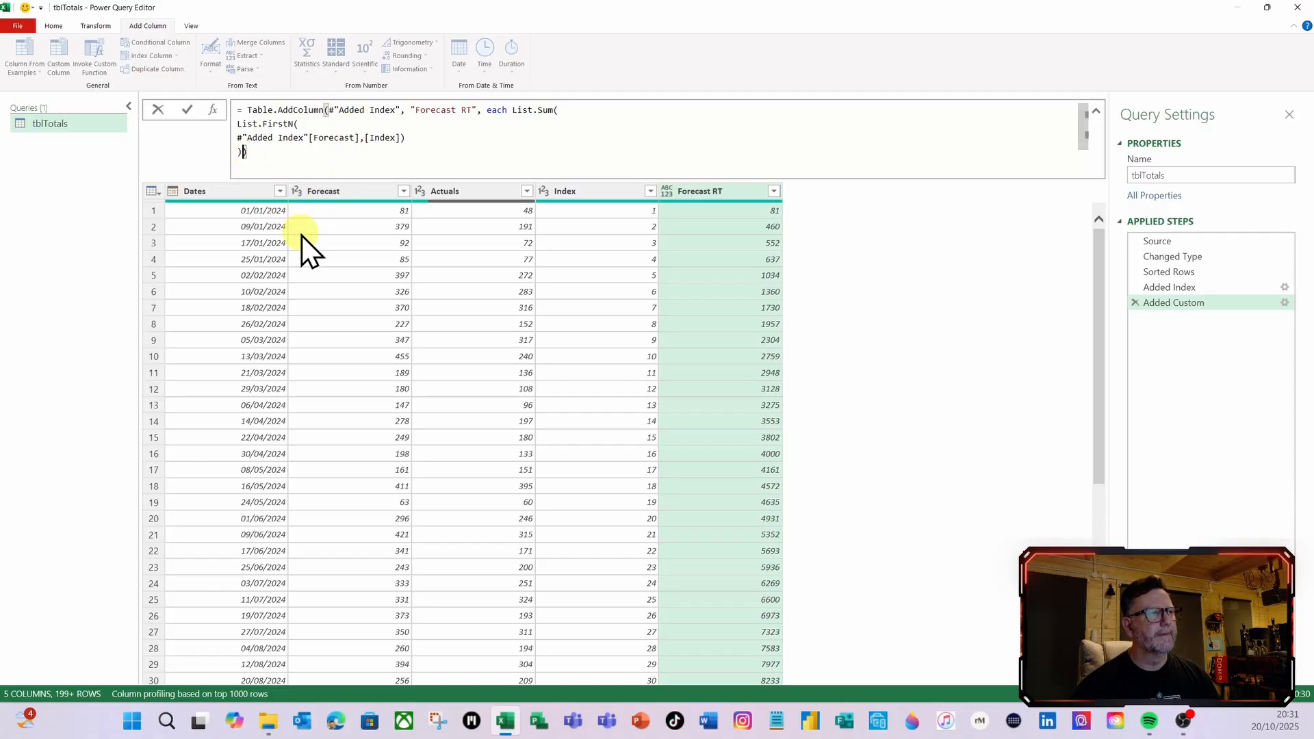
{"action": "type", "text": ","}
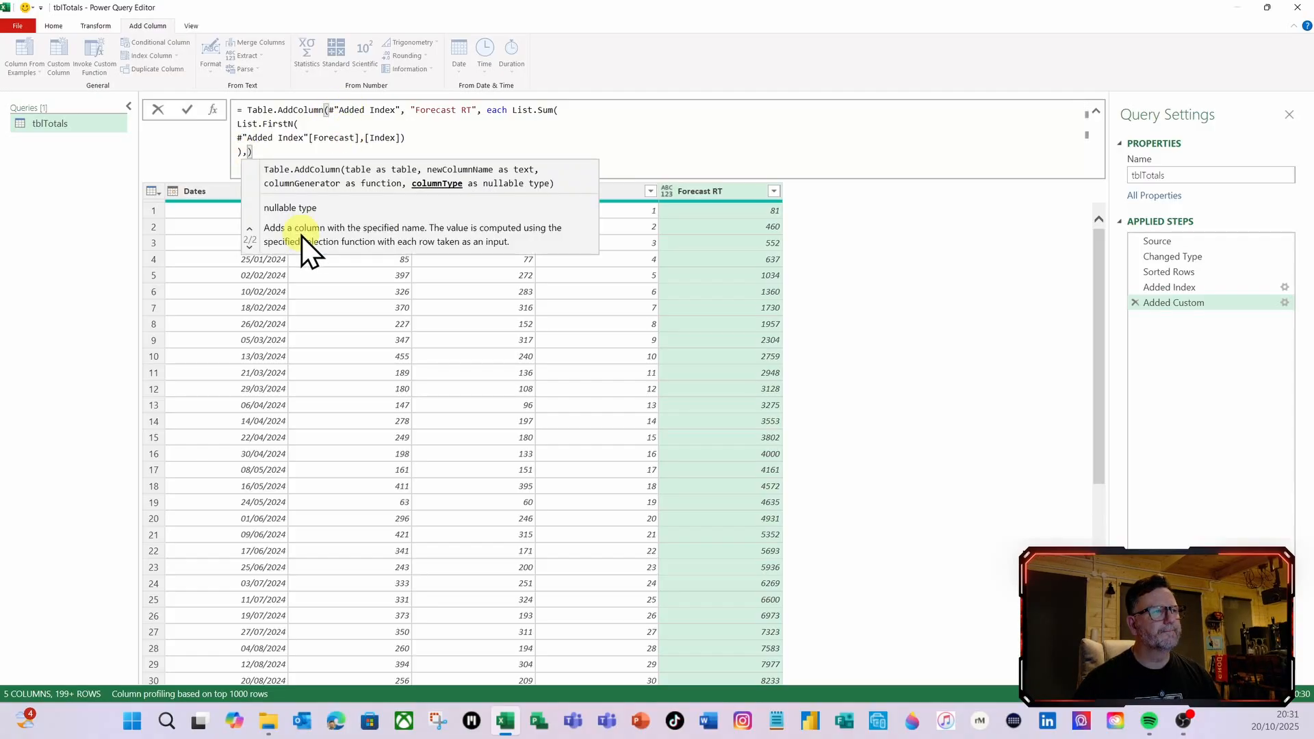
{"action": "type", "text": "int"}
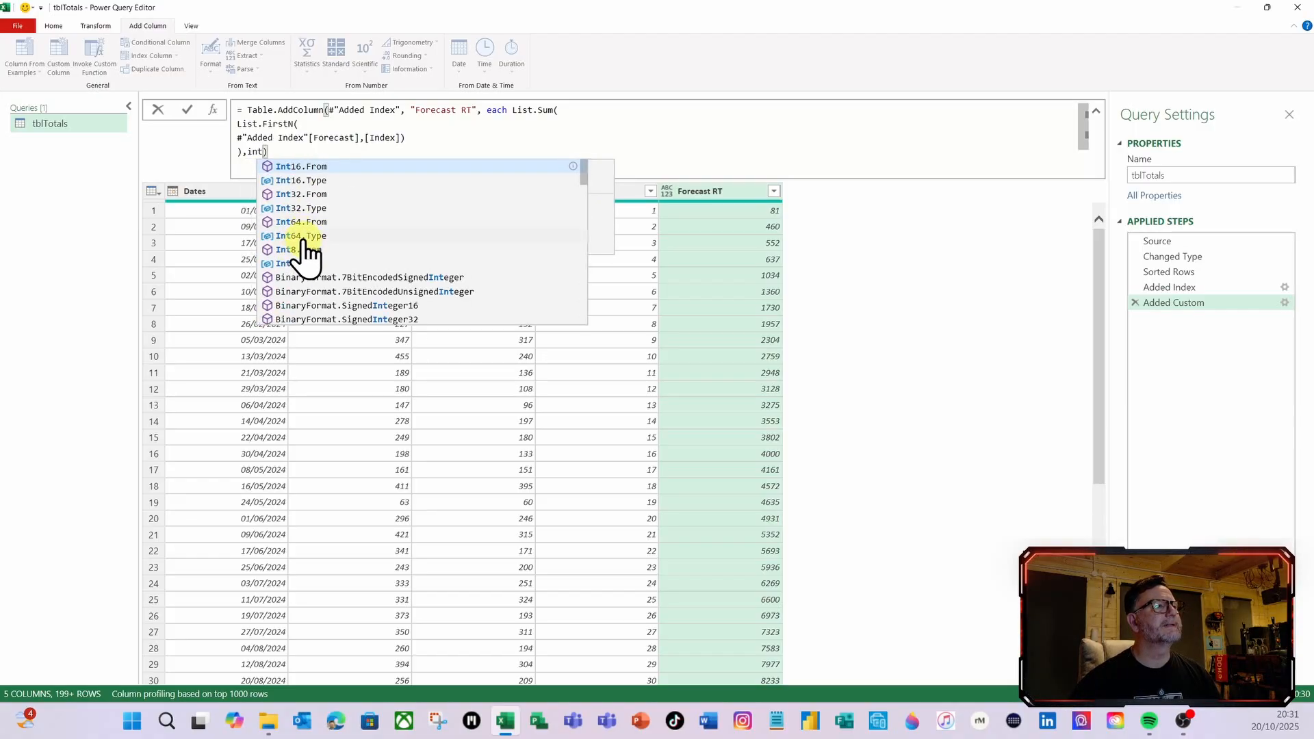
{"action": "left_click", "coordinate": [301, 236]}
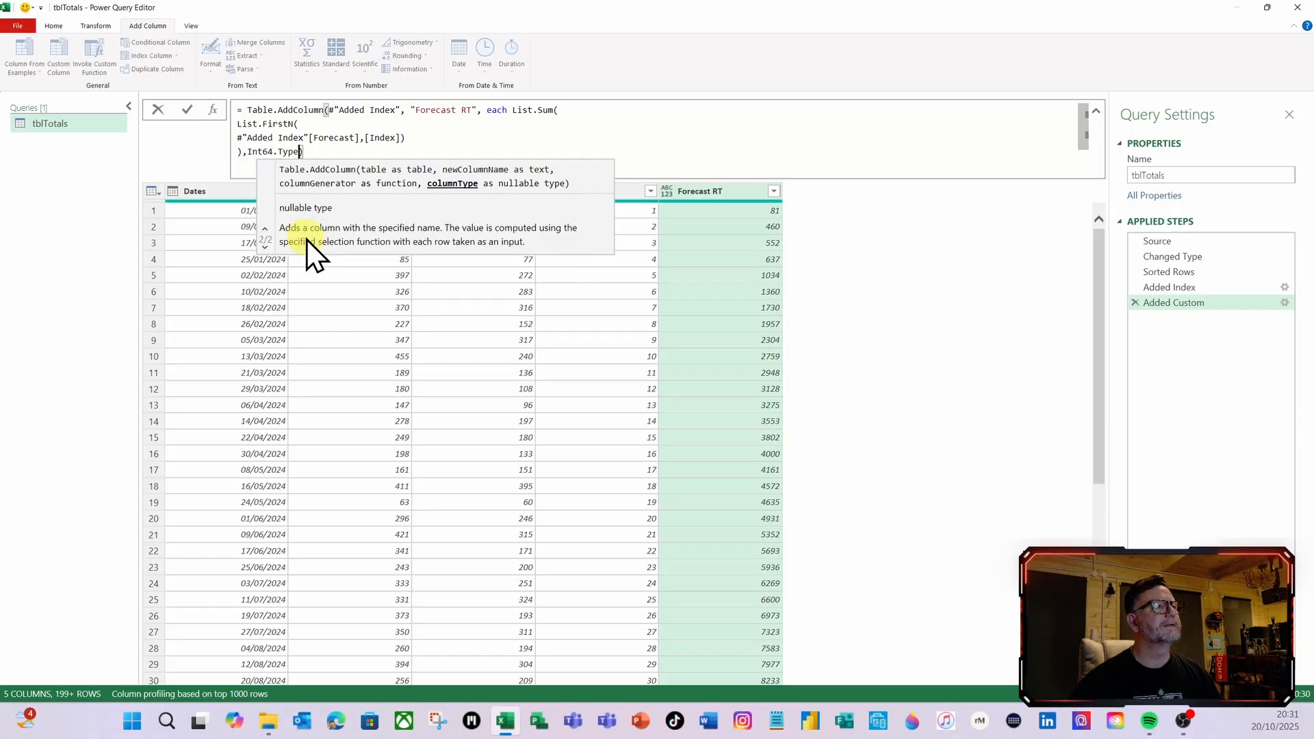
{"action": "left_click", "coordinate": [188, 112]}
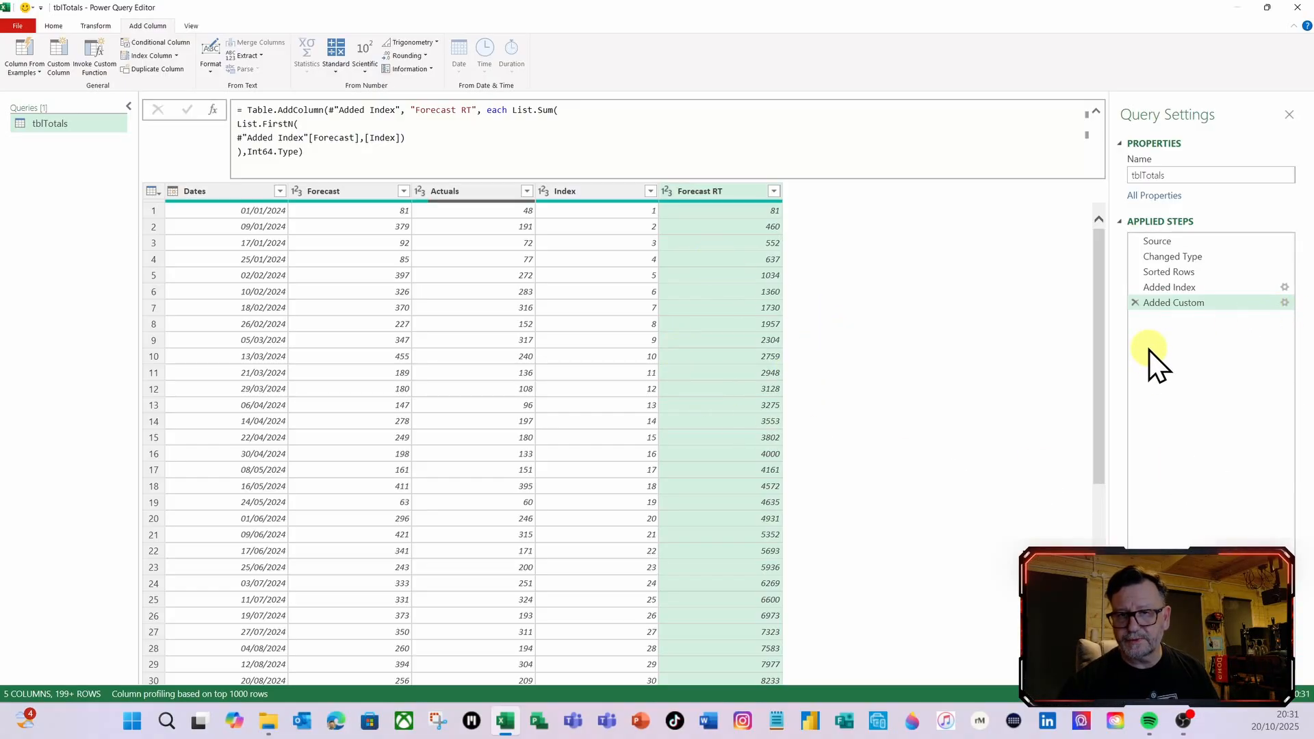
Copy the whole Forecast RT custom column formula and leave its definition without making changes
{"action": "left_click", "coordinate": [1285, 302]}
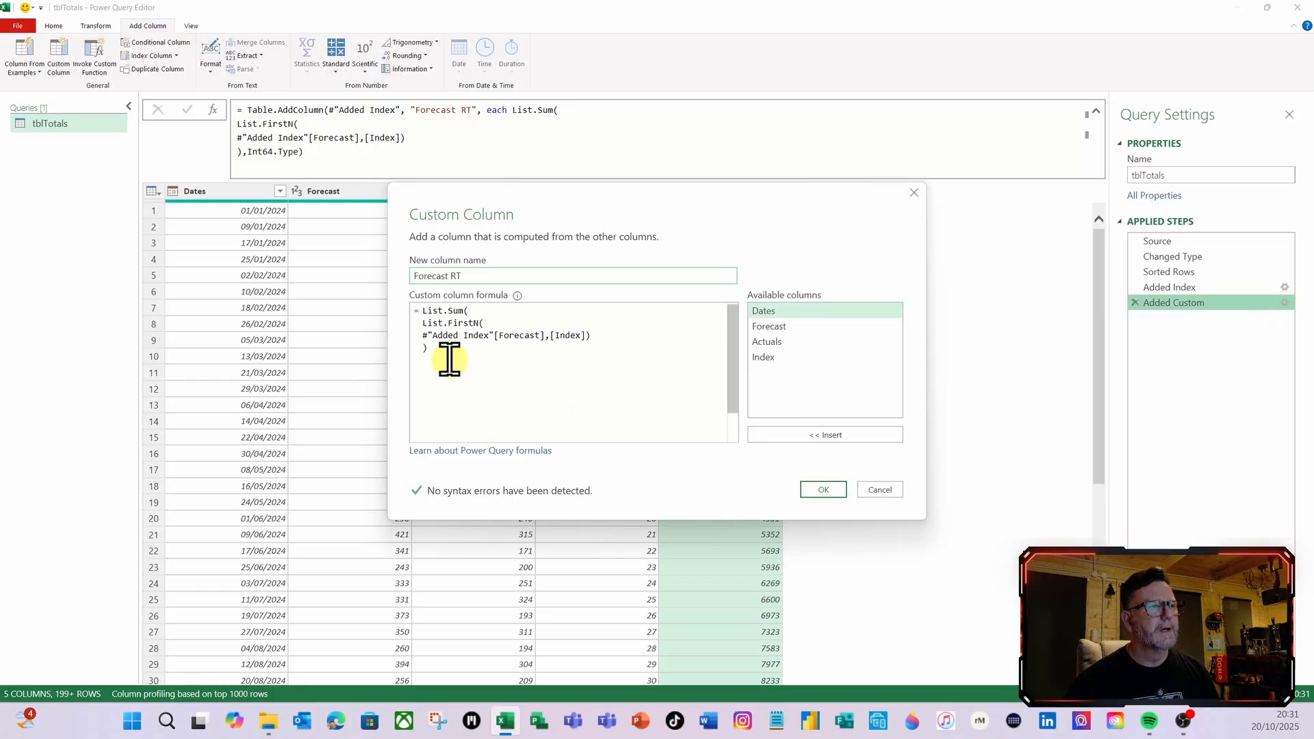
{"action": "left_click_drag", "start_coordinate": [450, 357], "coordinate": [421, 313]}
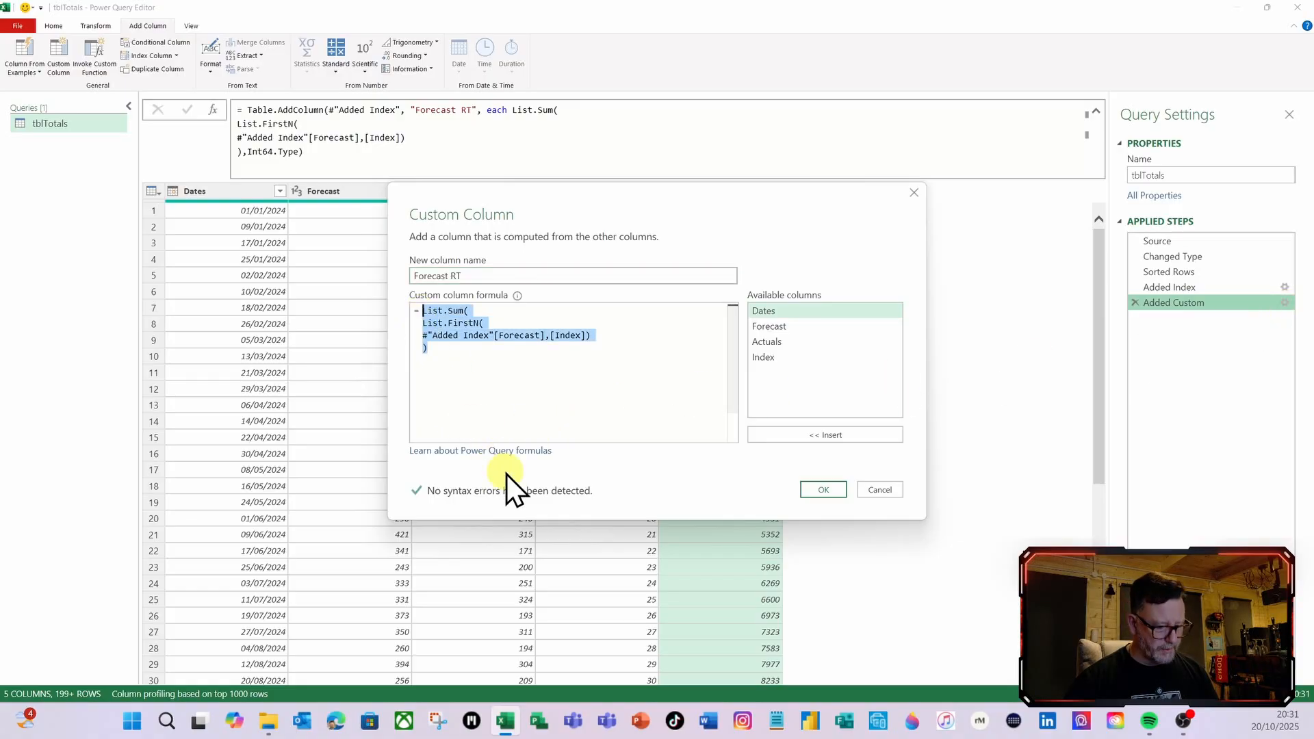
{"action": "left_click", "coordinate": [889, 491]}
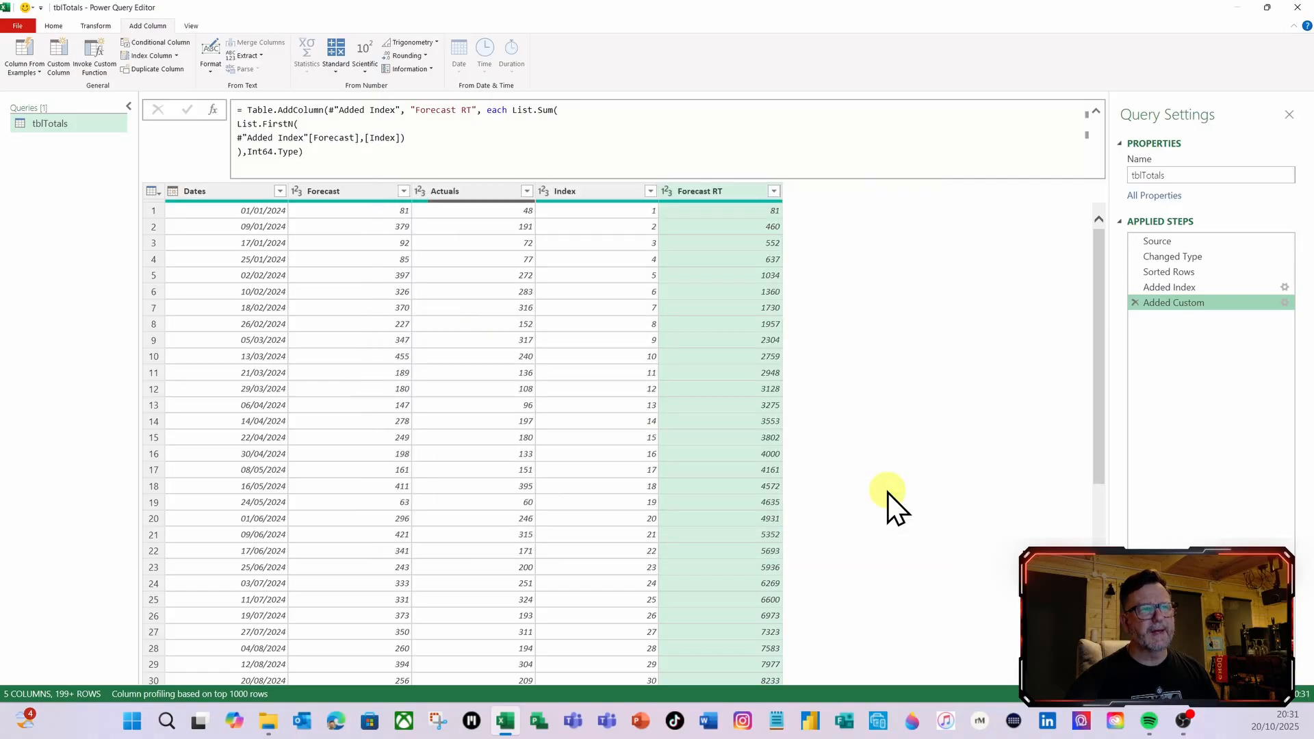
Start a new custom column named Actuals RT and paste the copied Forecast RT formula into it
{"action": "left_click", "coordinate": [58, 62]}
{"action": "double_click", "coordinate": [464, 276]}
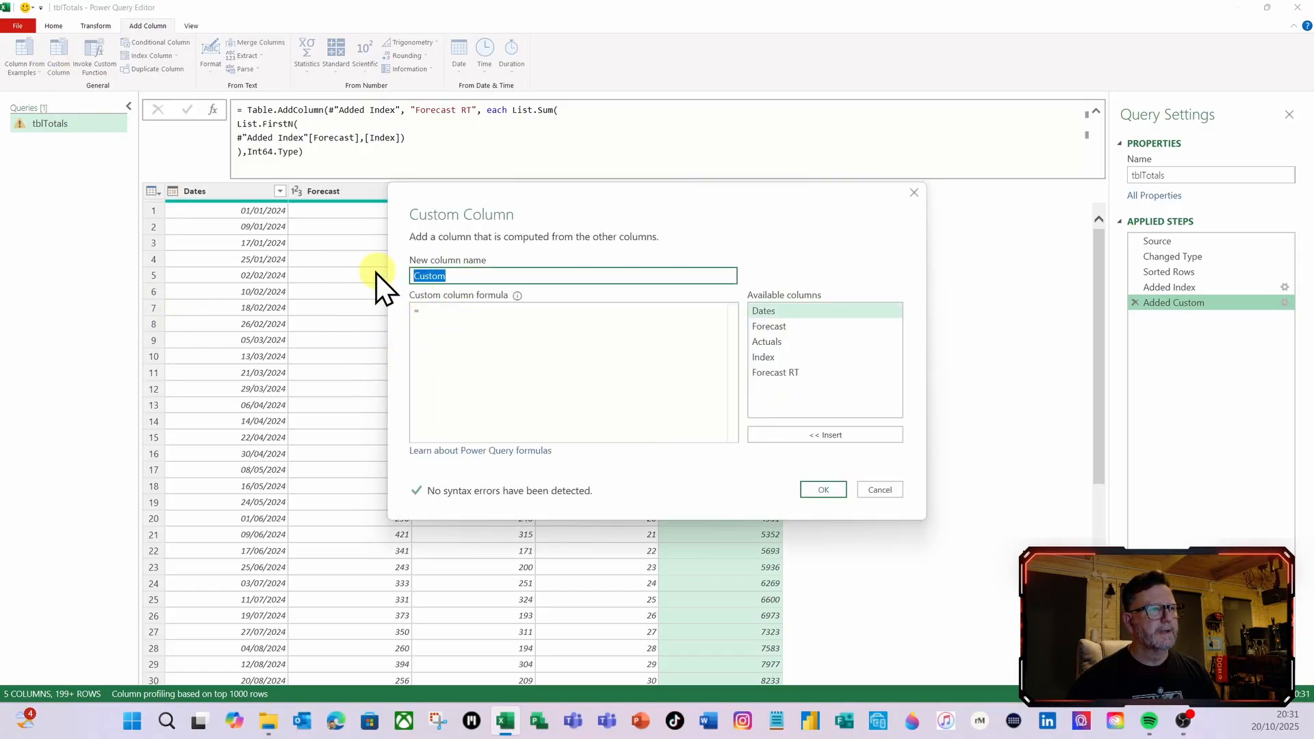
{"action": "type", "text": "Act"}
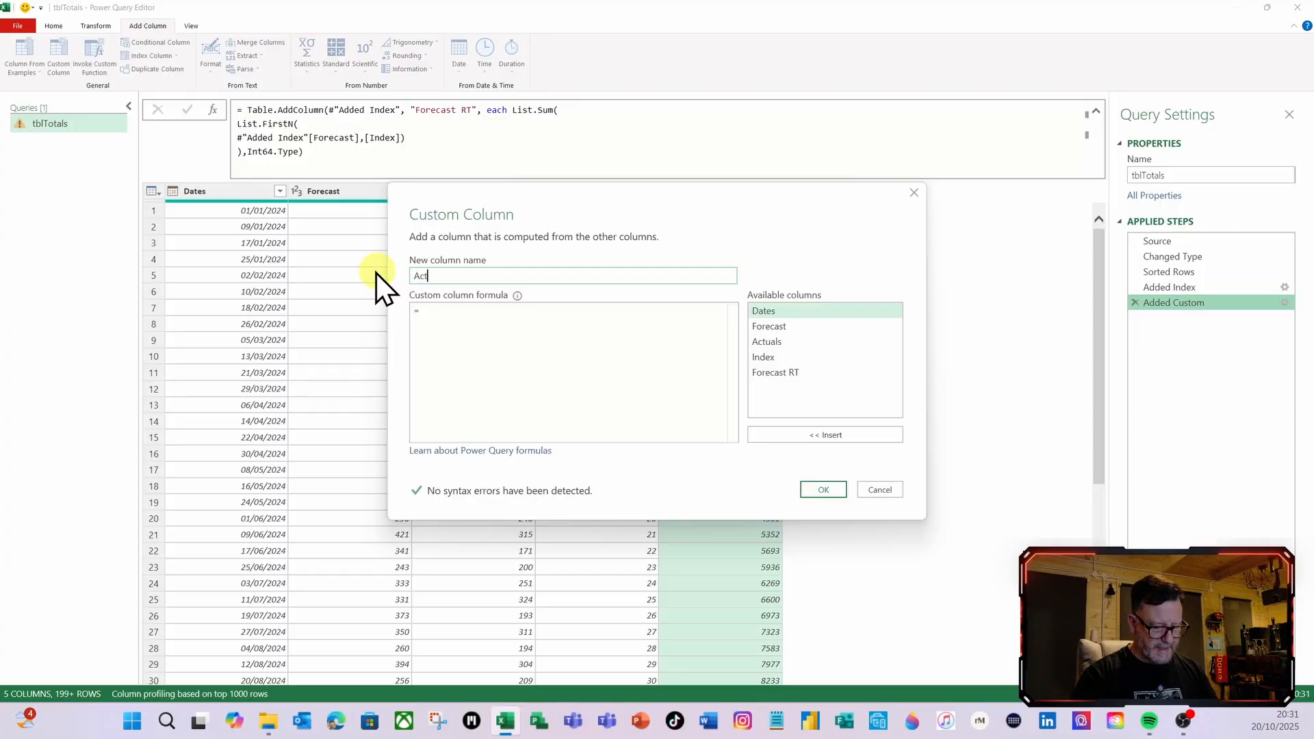
{"action": "type", "text": "uals RT"}
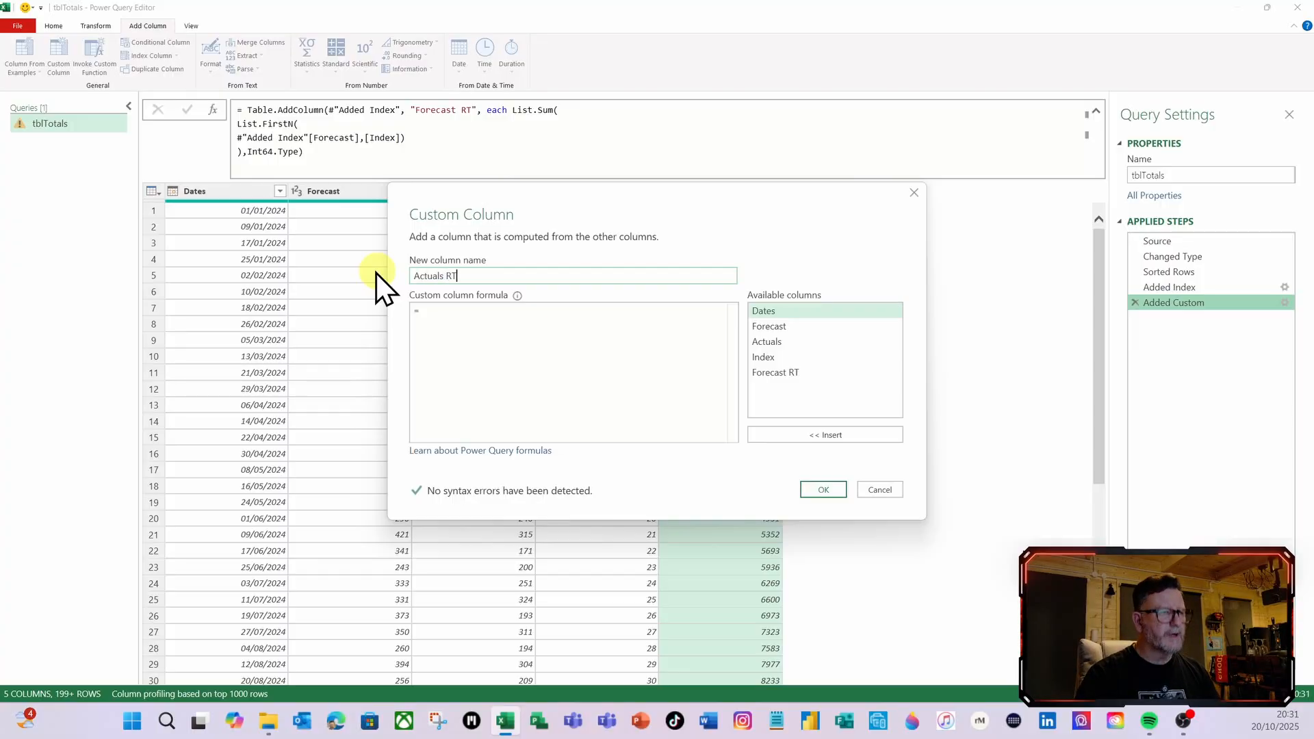
{"action": "left_click", "coordinate": [451, 317]}
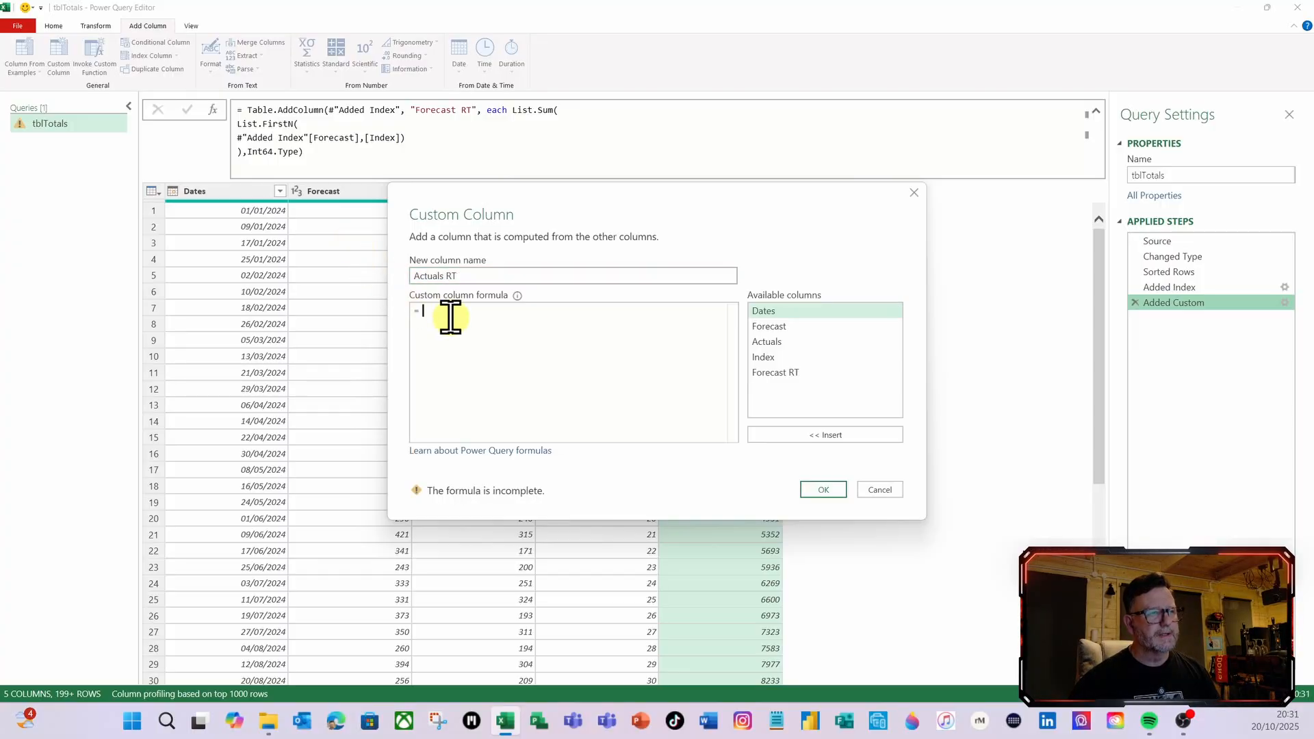
{"action": "type", "text": "List.Sum( List.FirstN( #\"Added Index\"[Forecast],[Index]) )"}
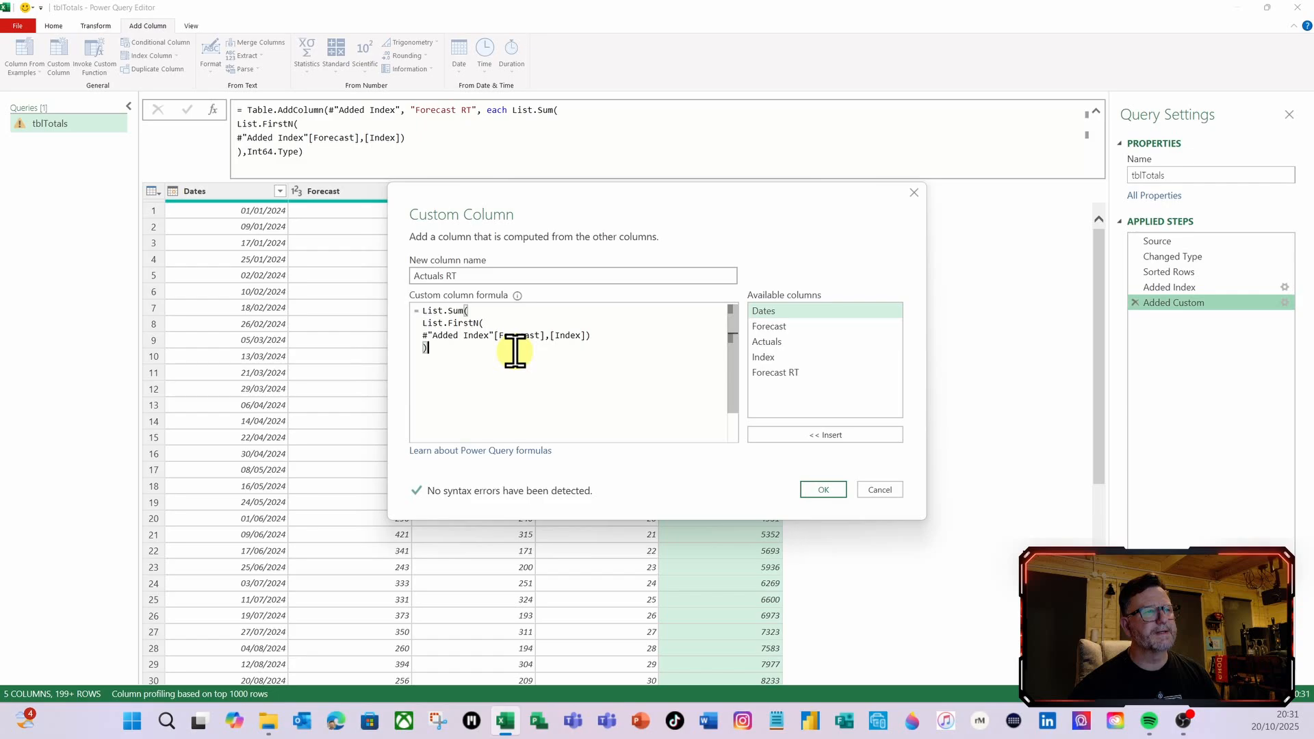
Replace the [Forecast] reference in the Actuals RT formula with [Actuals] and create the column
{"action": "left_click", "coordinate": [542, 338]}
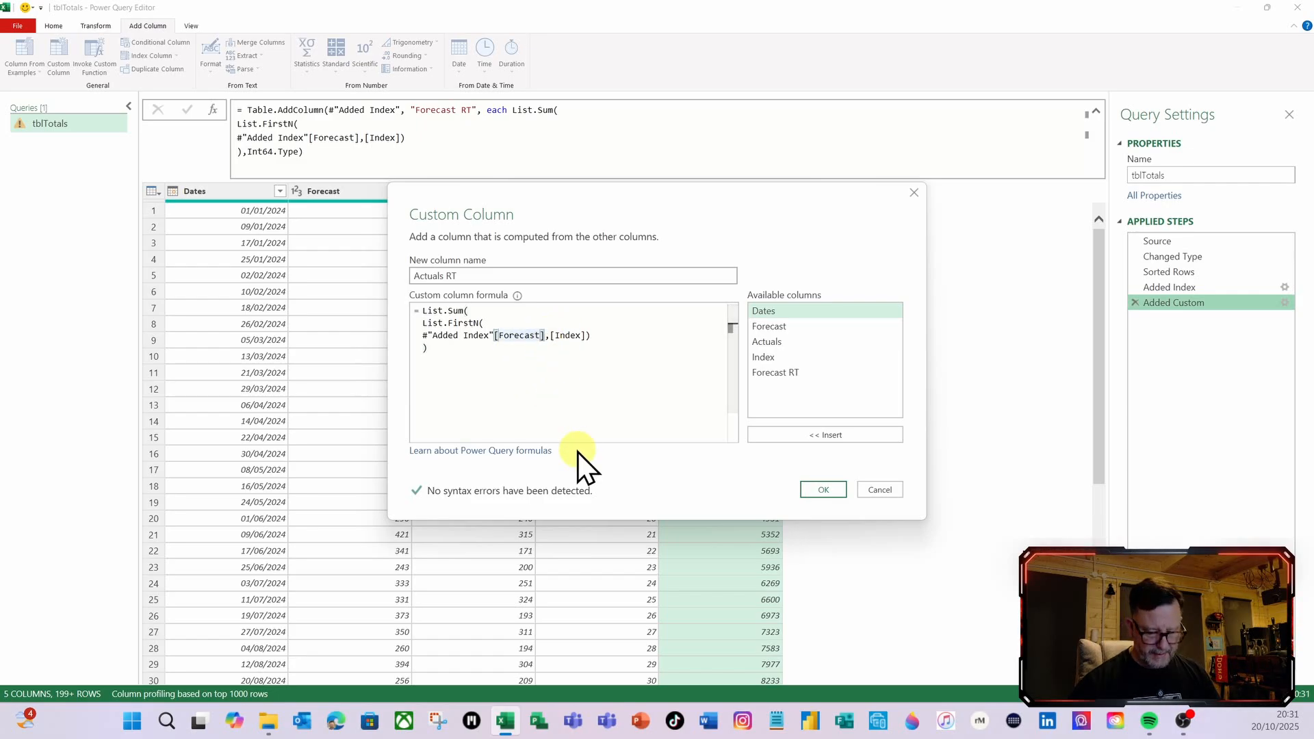
{"action": "key", "text": "BackSpace"}
{"action": "key", "text": "BackSpace"}
{"action": "key", "text": "BackSpace"}
{"action": "key", "text": "BackSpace"}
{"action": "key", "text": "BackSpace"}
{"action": "key", "text": "BackSpace"}
{"action": "key", "text": "BackSpace"}
{"action": "key", "text": "BackSpace"}
{"action": "key", "text": "BackSpace"}
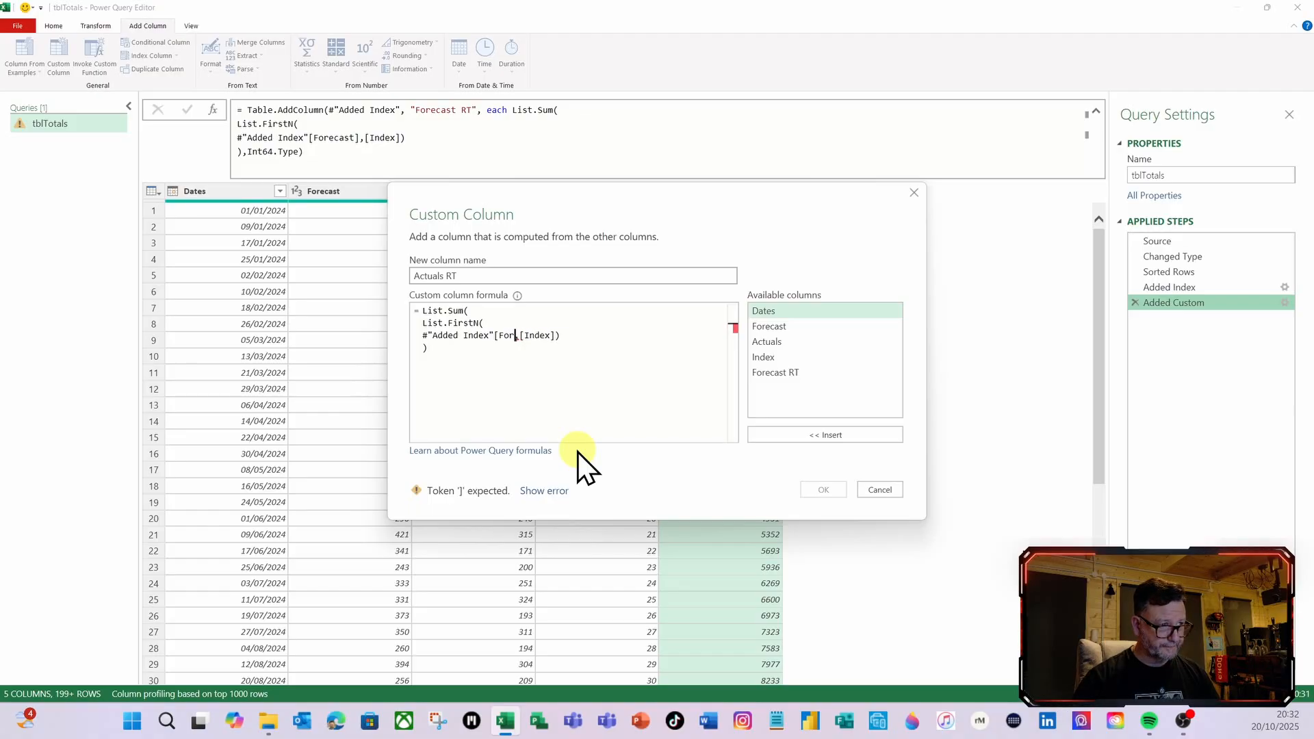
{"action": "key", "text": "BackSpace"}
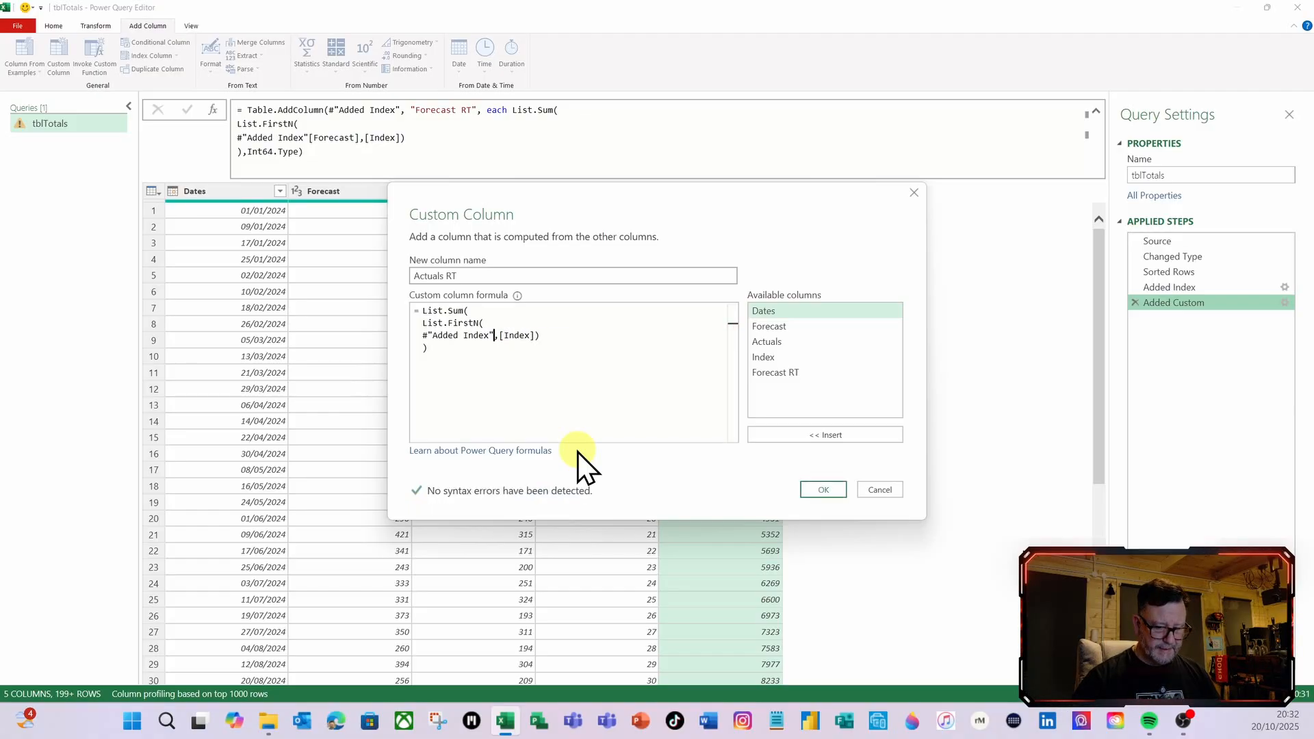
{"action": "type", "text": "["}
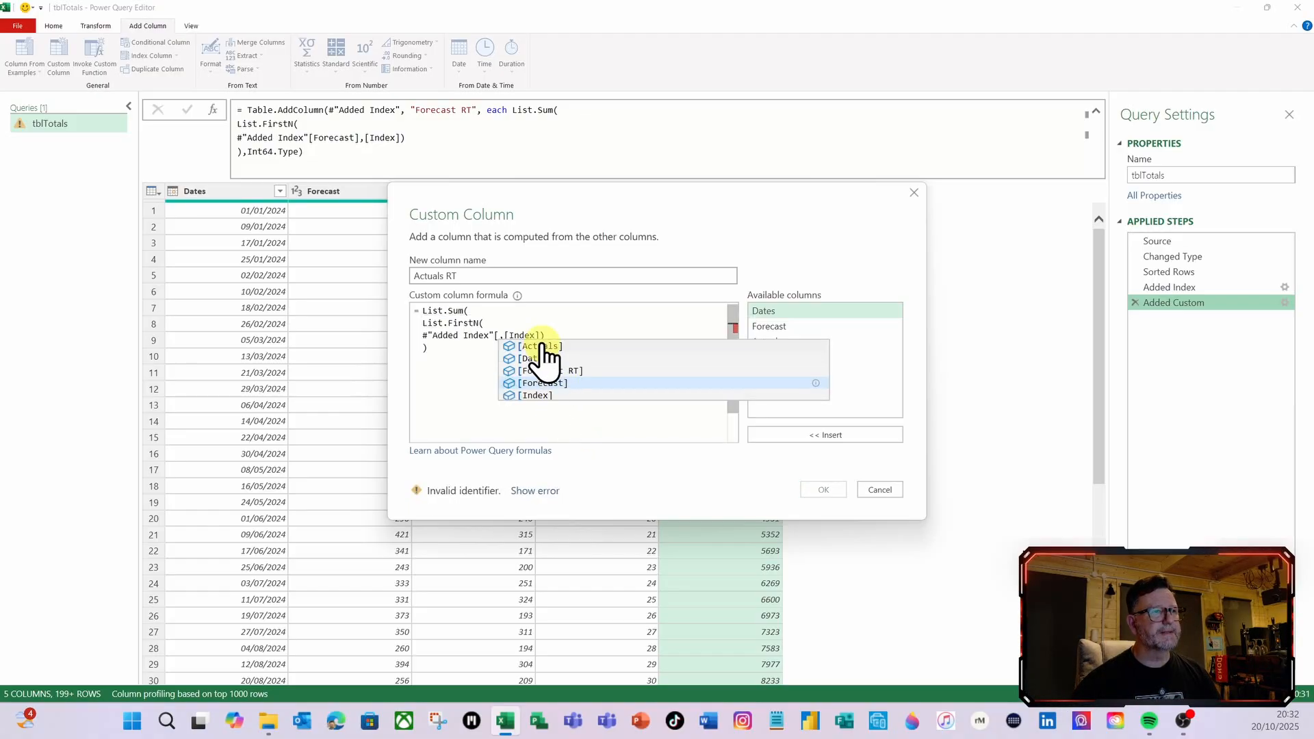
{"action": "left_click", "coordinate": [542, 347]}
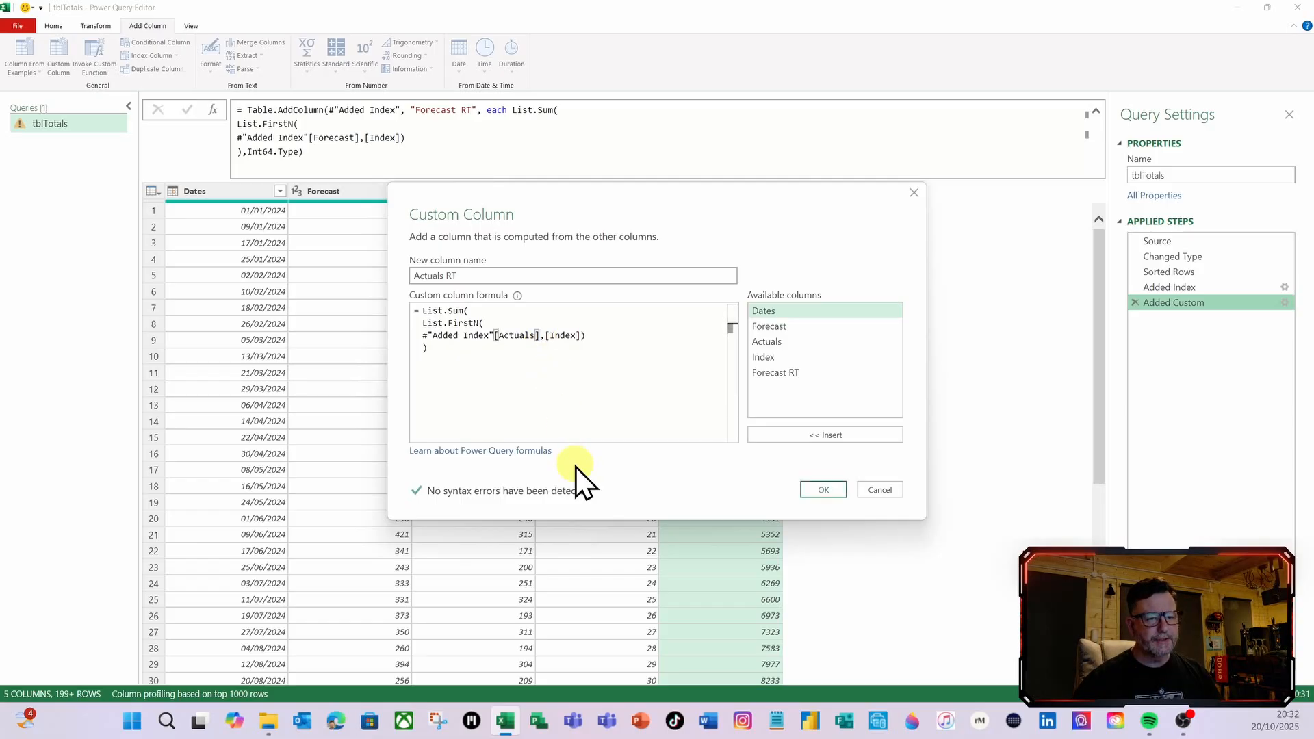
{"action": "left_click", "coordinate": [824, 490]}
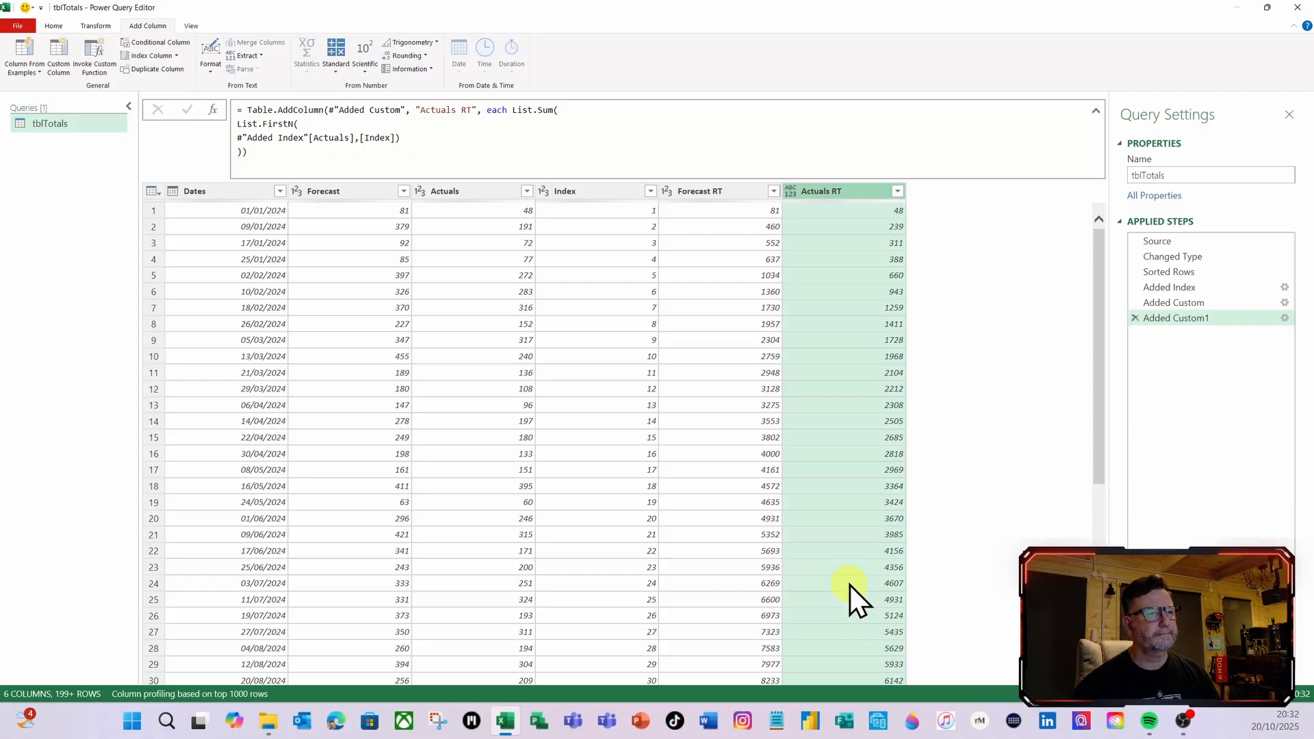
Add Int64.Type as the column type argument of the Actuals RT step's Table.AddColumn formula and apply it
{"action": "left_click", "coordinate": [244, 149]}
{"action": "type", "text": ",i"}
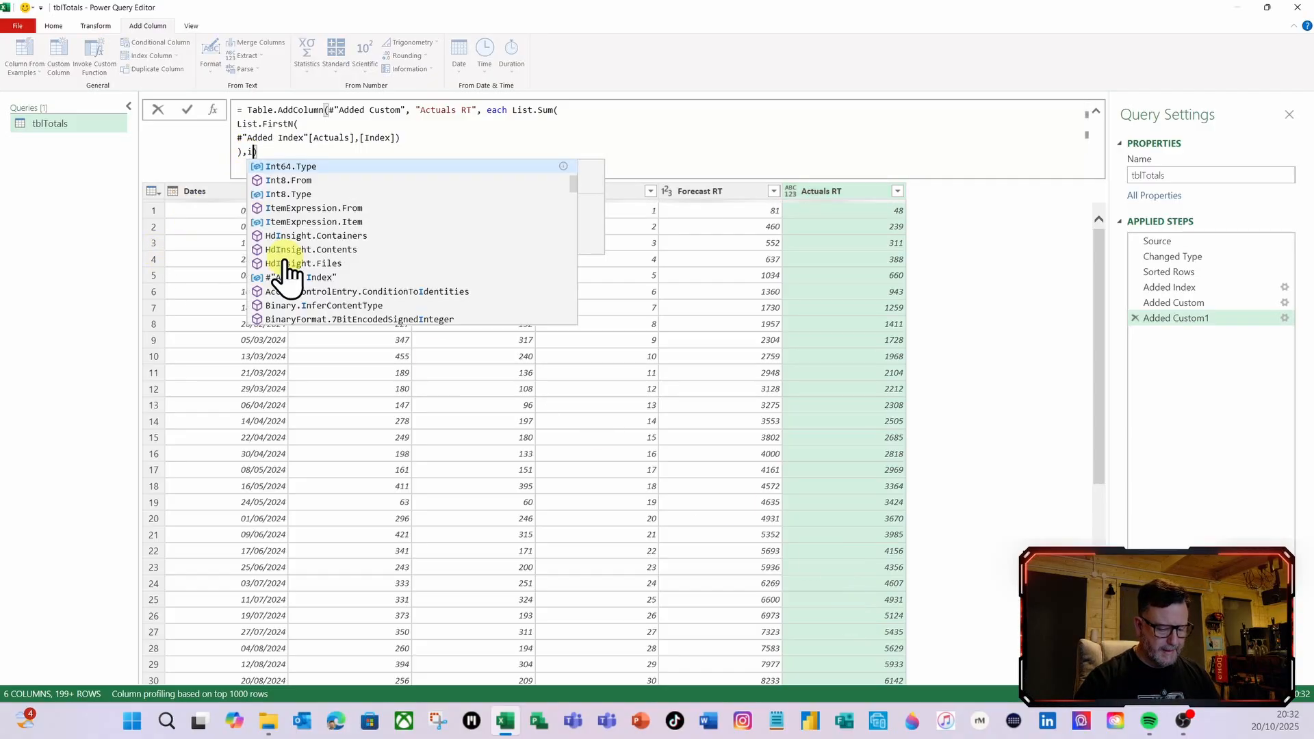
{"action": "type", "text": "nt"}
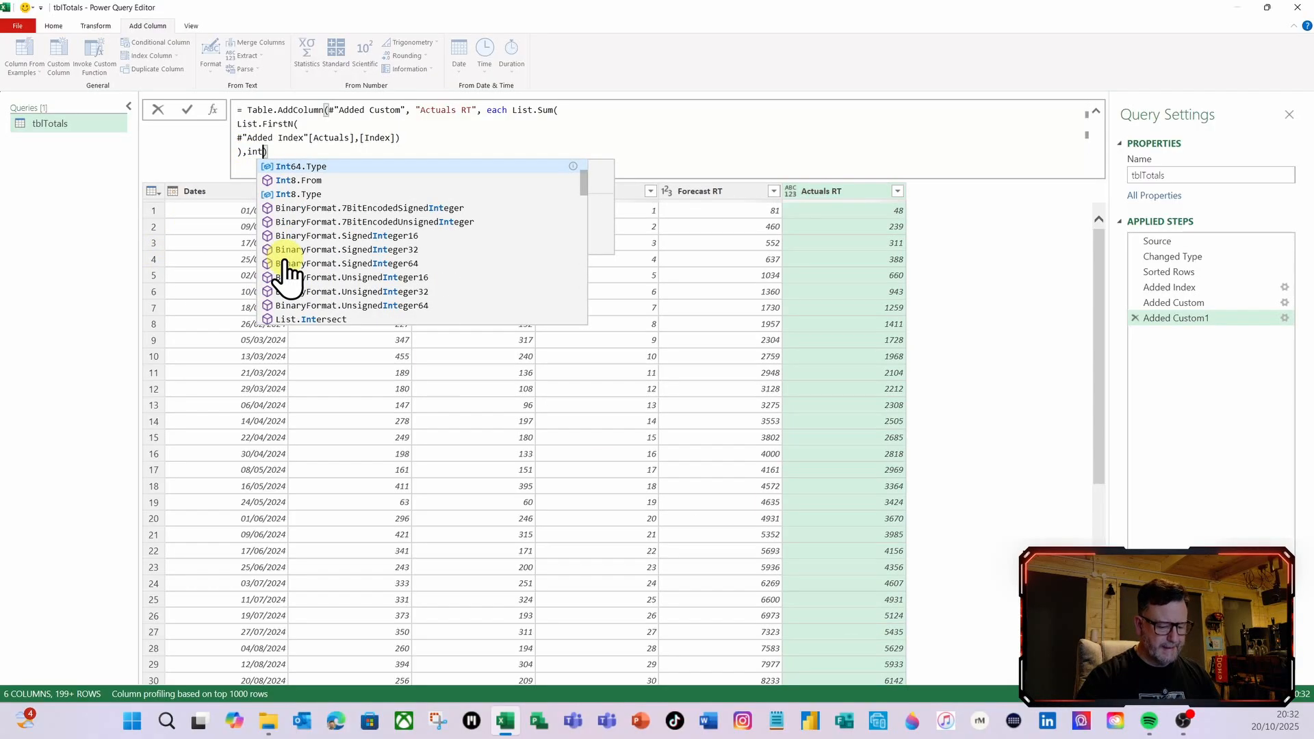
{"action": "left_click", "coordinate": [304, 168]}
{"action": "left_click", "coordinate": [189, 112]}
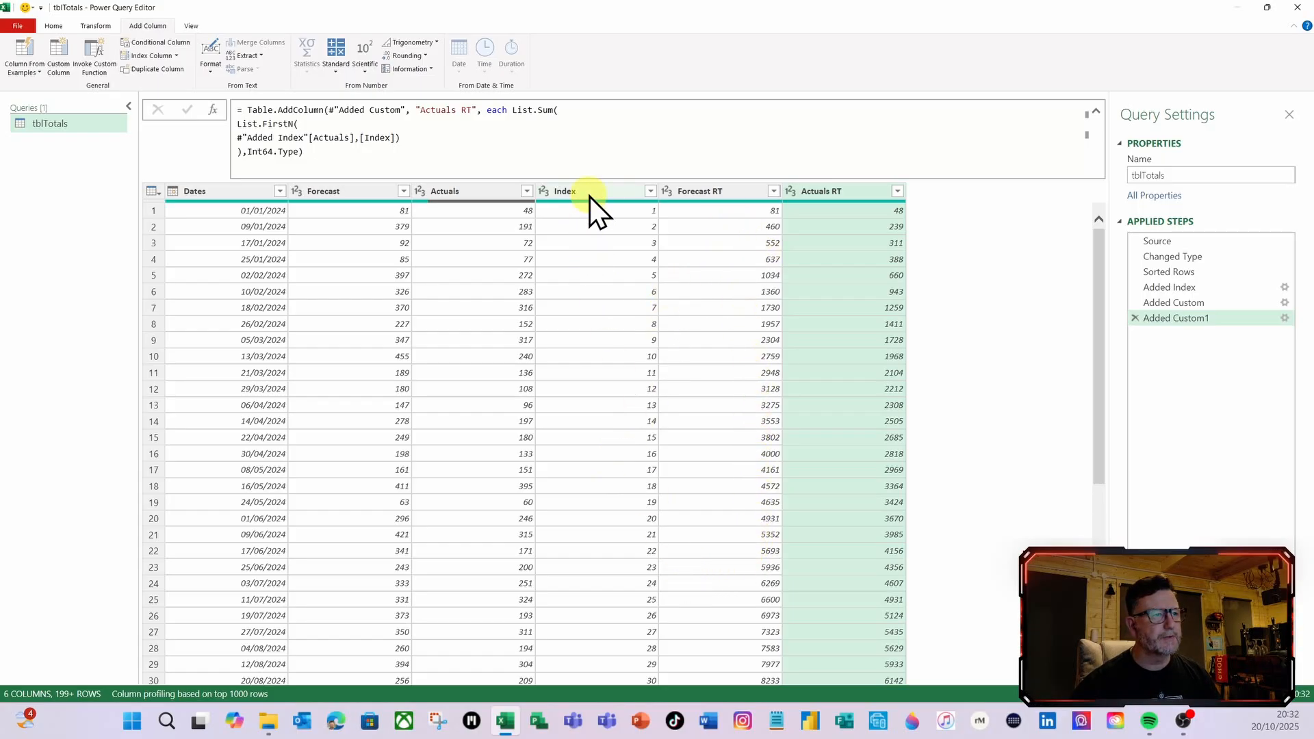
Rename the Added Custom applied step to Forecast RT
{"action": "left_click", "coordinate": [1198, 303]}
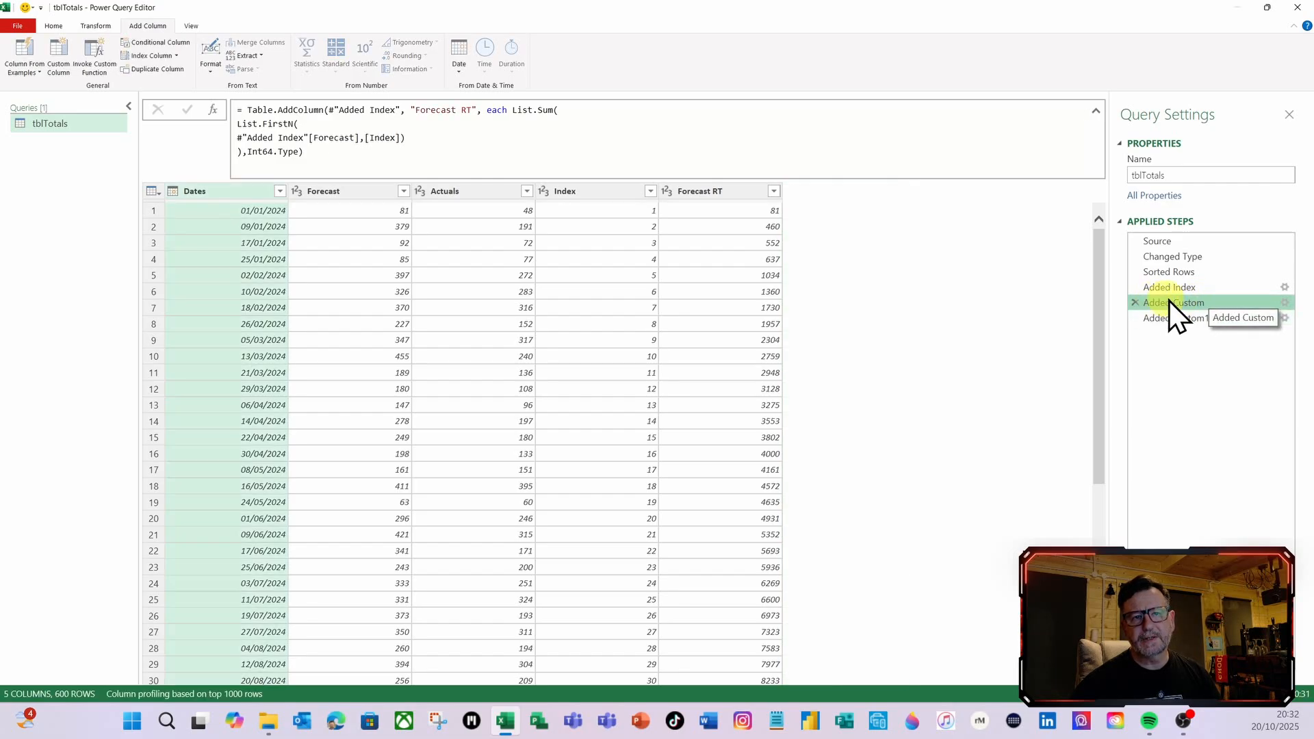
{"action": "right_click", "coordinate": [1172, 302]}
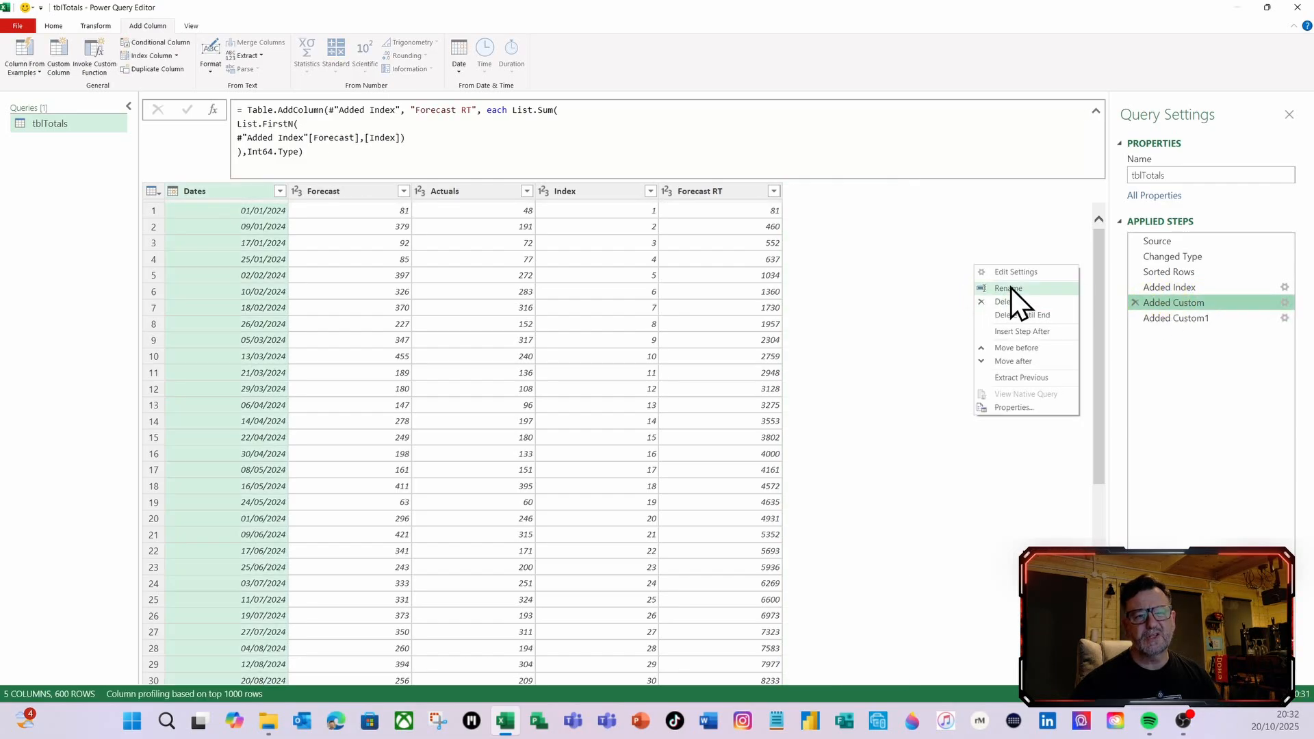
{"action": "left_click", "coordinate": [1010, 287]}
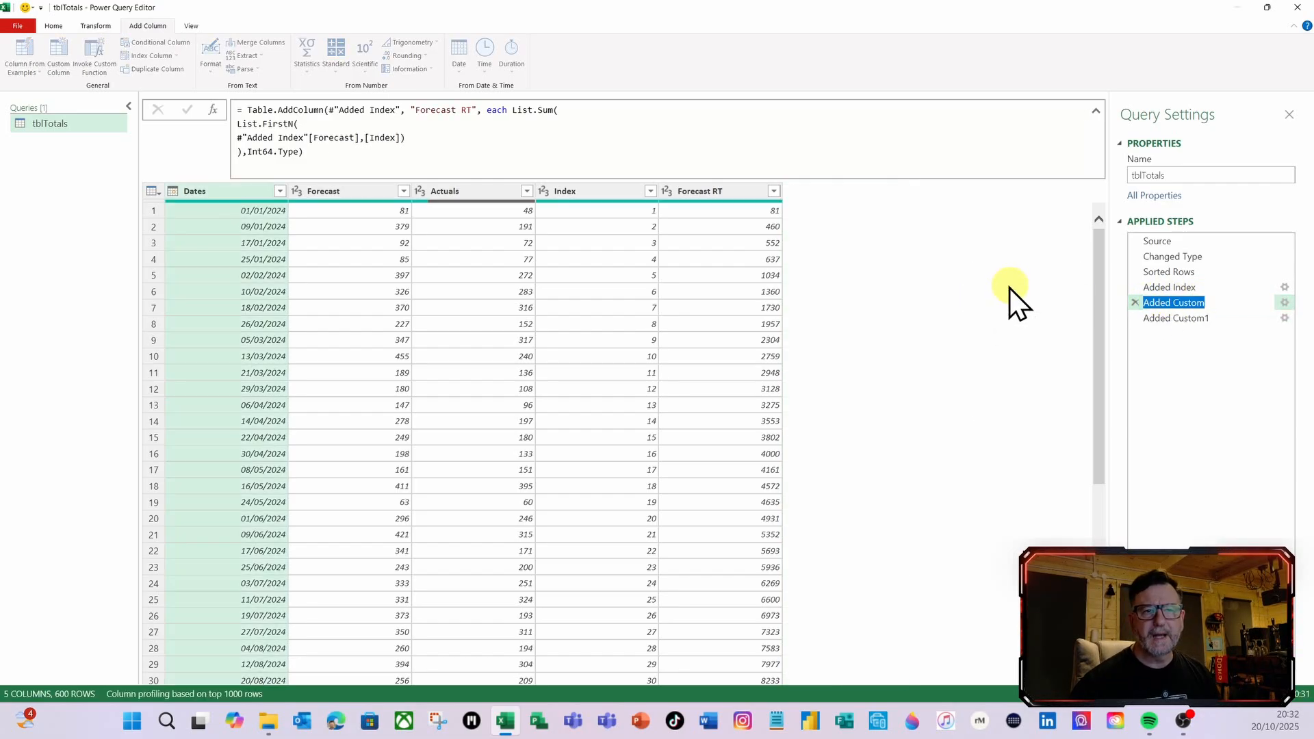
{"action": "type", "text": "Fotrecas"}
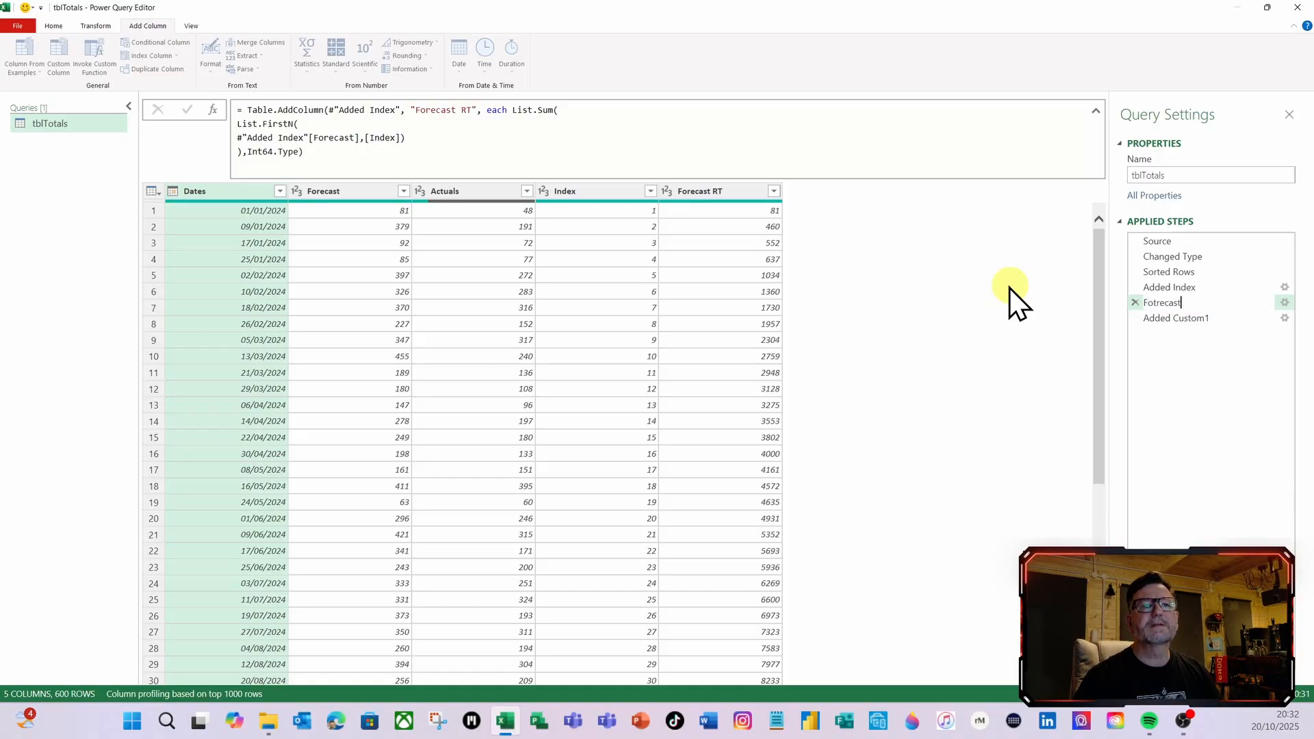
{"action": "type", "text": "t"}
{"action": "key", "text": "BackSpace"}
{"action": "key", "text": "BackSpace"}
{"action": "key", "text": "BackSpace"}
{"action": "key", "text": "BackSpace"}
{"action": "key", "text": "BackSpace"}
{"action": "key", "text": "BackSpace"}
{"action": "key", "text": "BackSpace"}
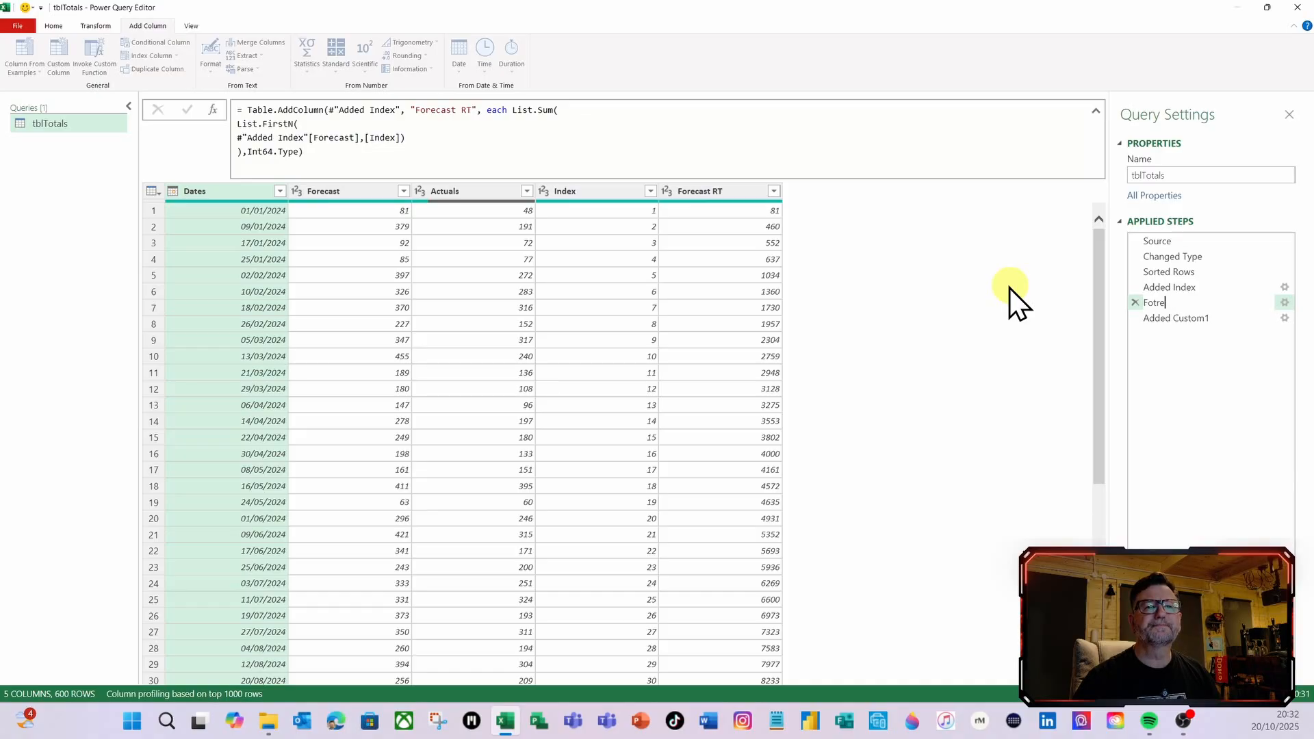
{"action": "type", "text": "rec"}
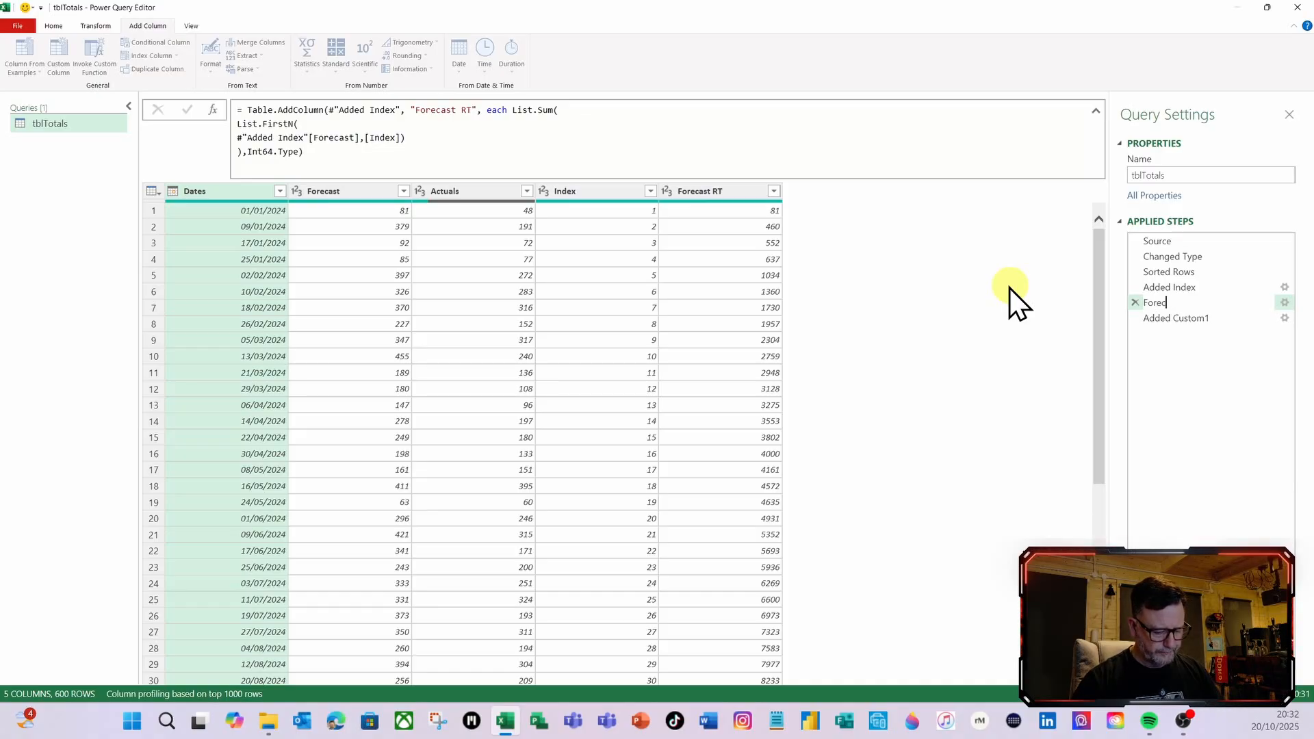
{"action": "type", "text": "ast RT"}
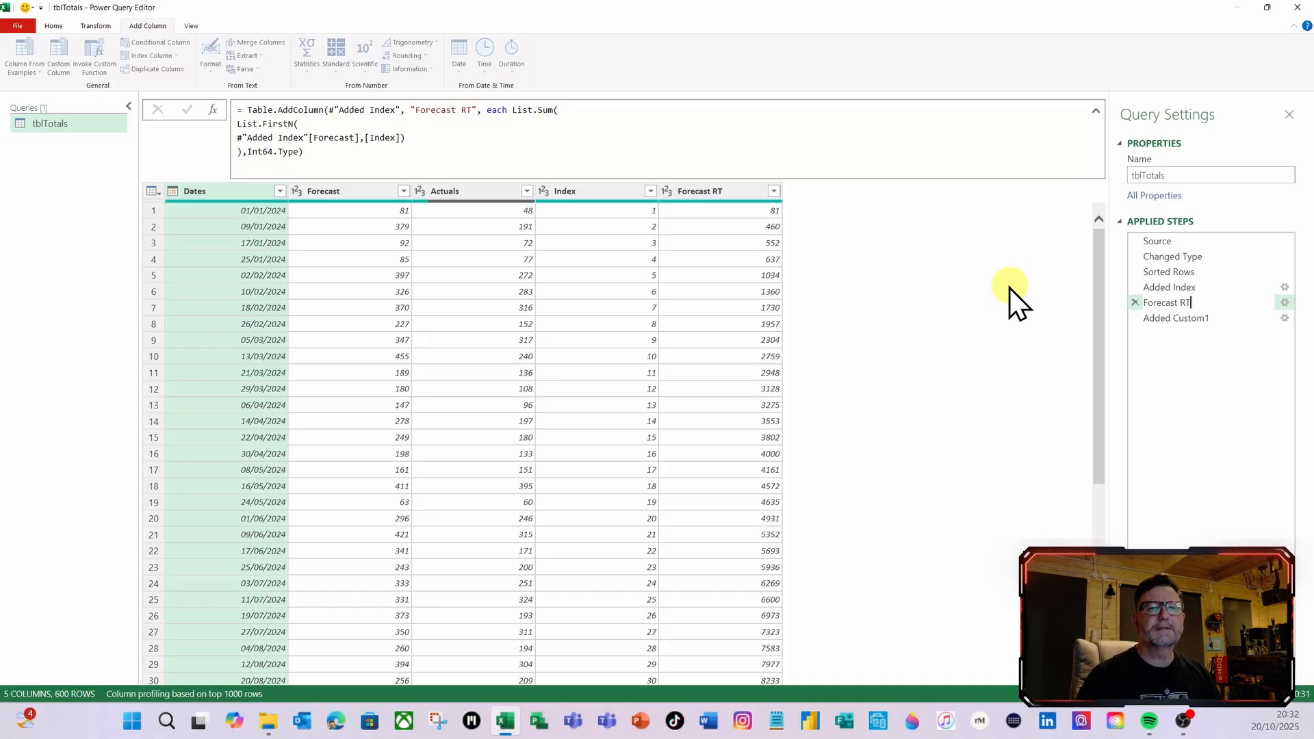
{"action": "key", "text": "Return"}
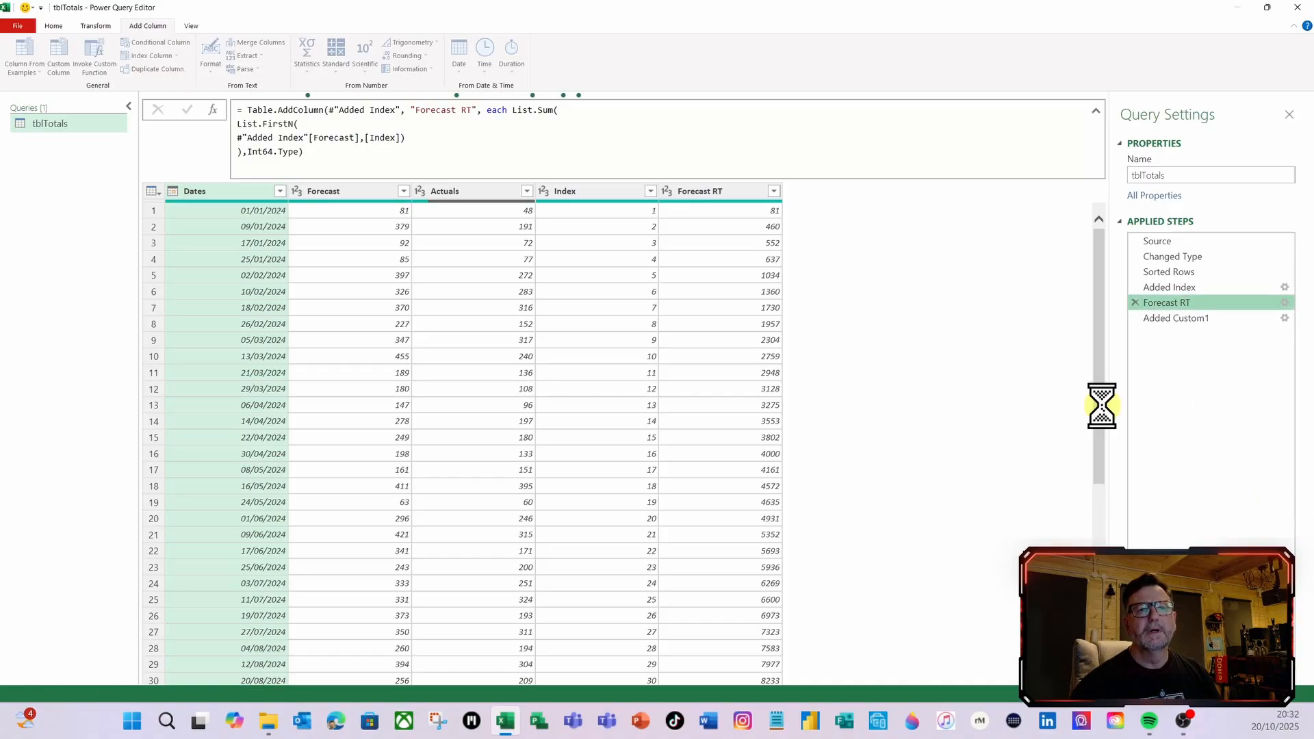
Rename the Added Custom1 applied step to Actuals RT
{"action": "right_click", "coordinate": [1162, 321]}
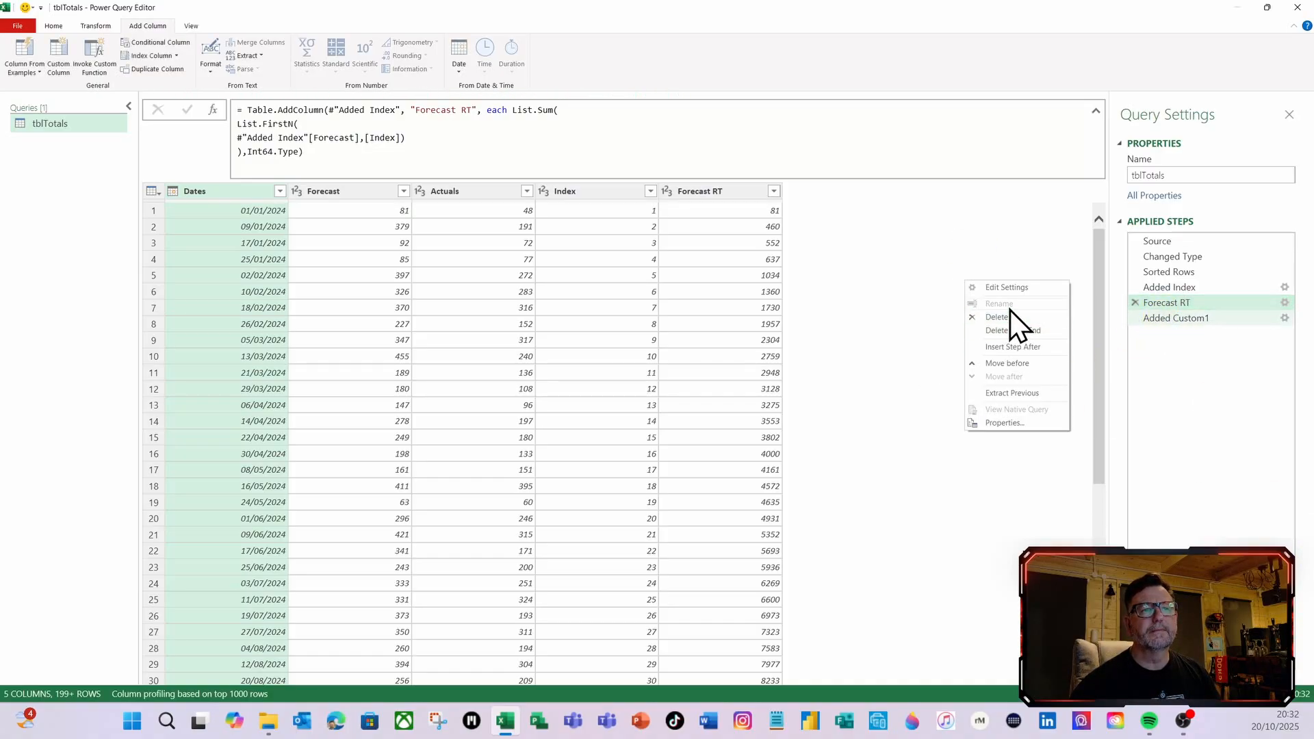
{"action": "left_click", "coordinate": [1189, 318]}
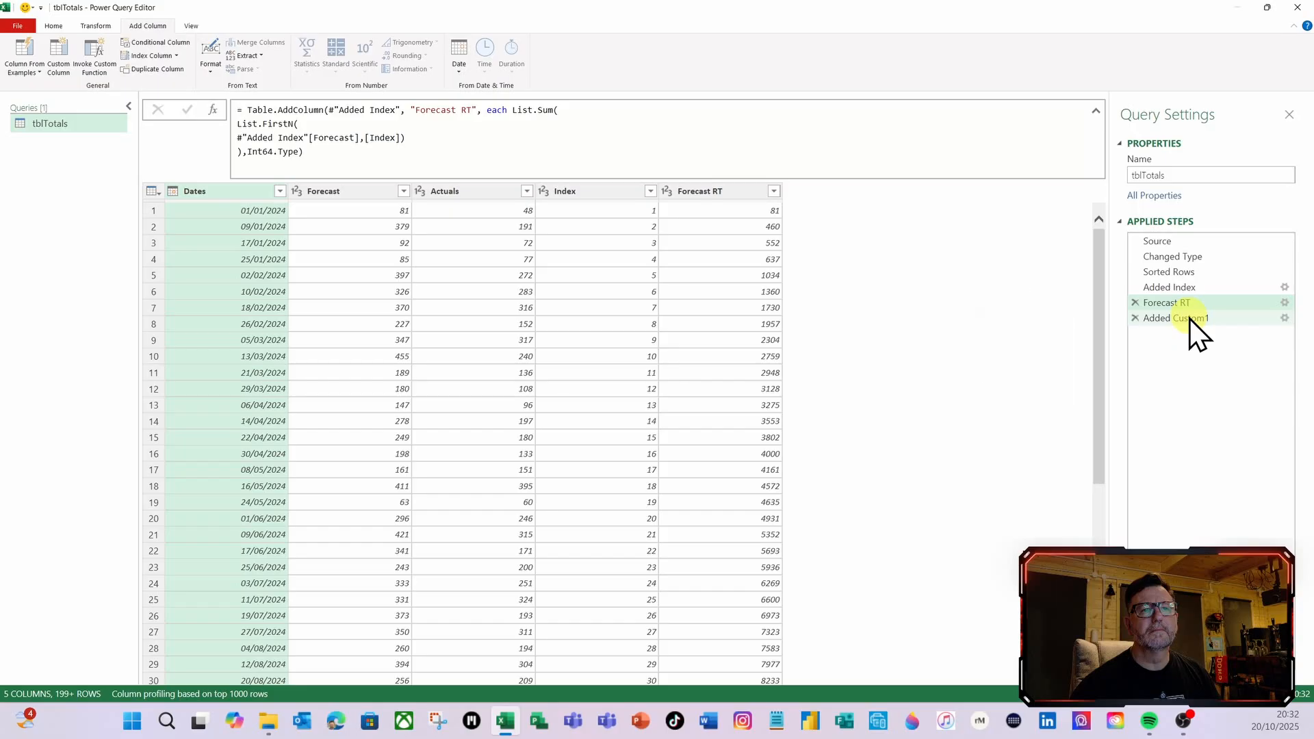
{"action": "right_click", "coordinate": [1189, 319]}
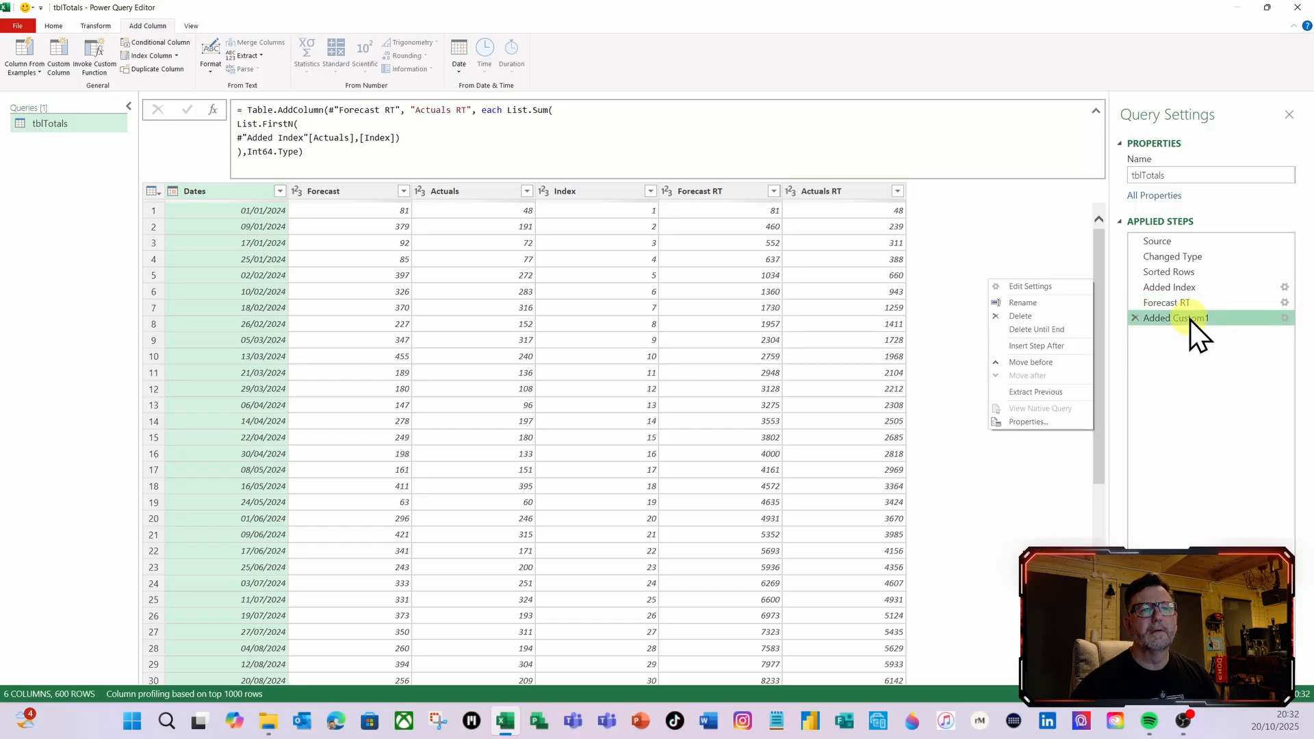
{"action": "left_click", "coordinate": [1048, 301]}
{"action": "type", "text": "Act"}
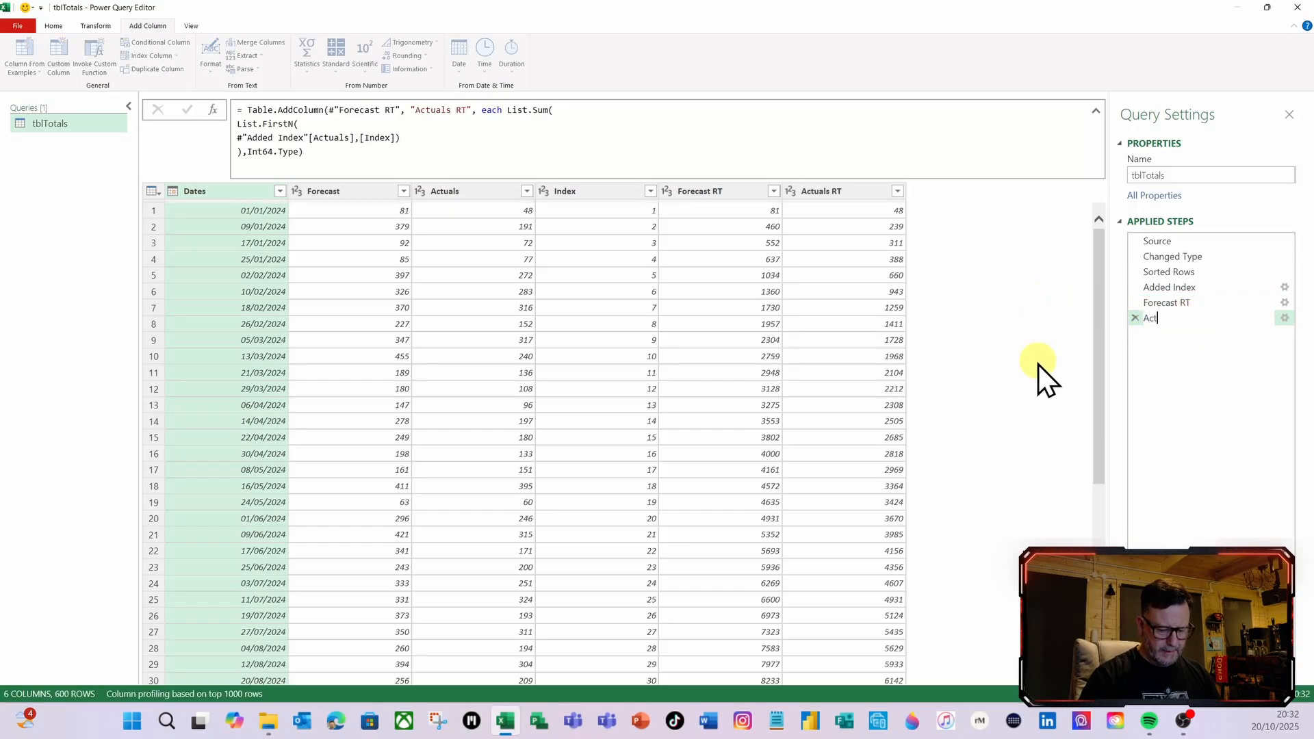
{"action": "type", "text": "uals RT"}
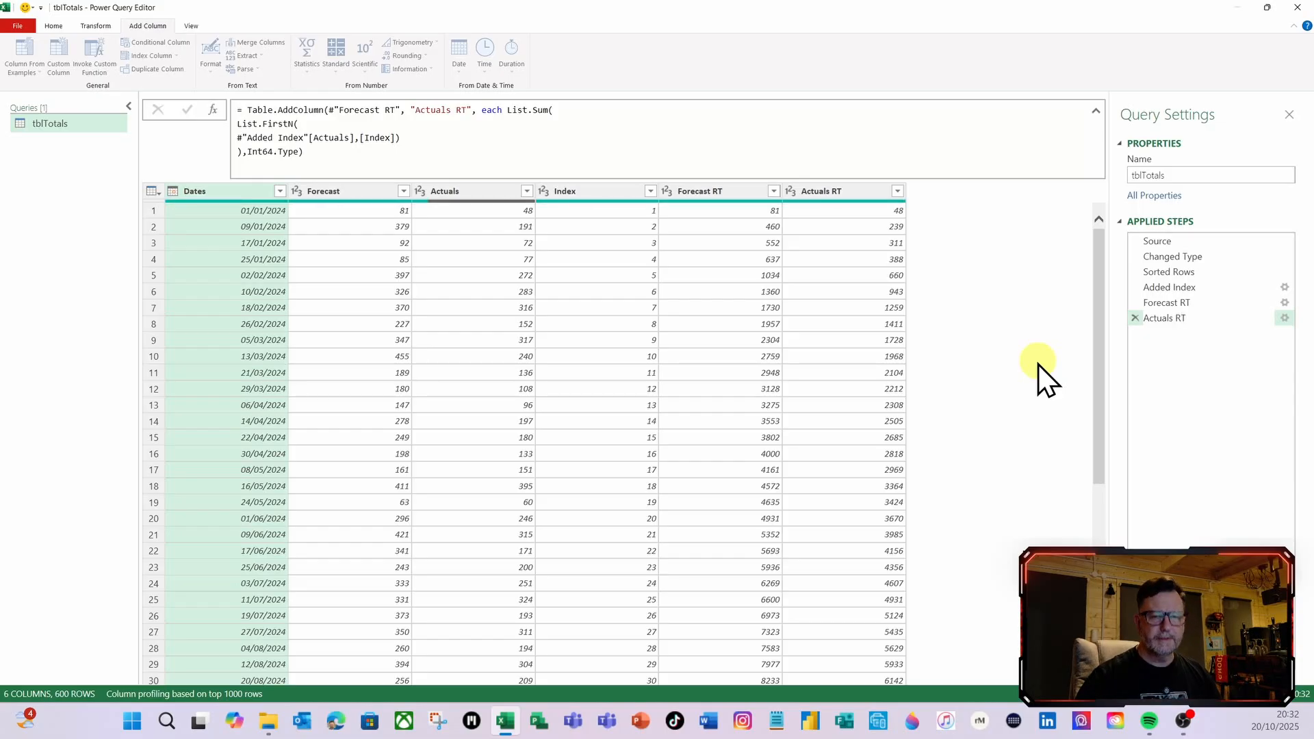
{"action": "key", "text": "Return"}
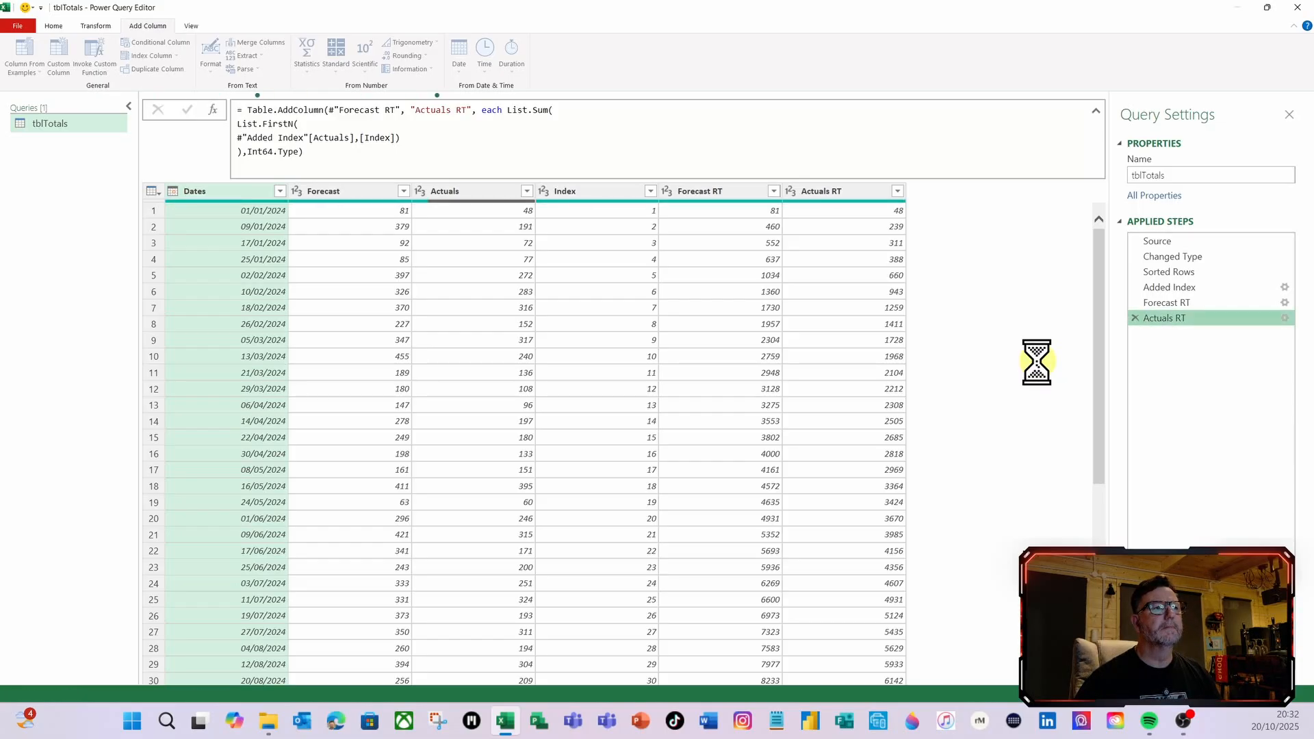
Remove the Index column from the query
{"action": "left_click", "coordinate": [593, 191]}
{"action": "right_click", "coordinate": [593, 191]}
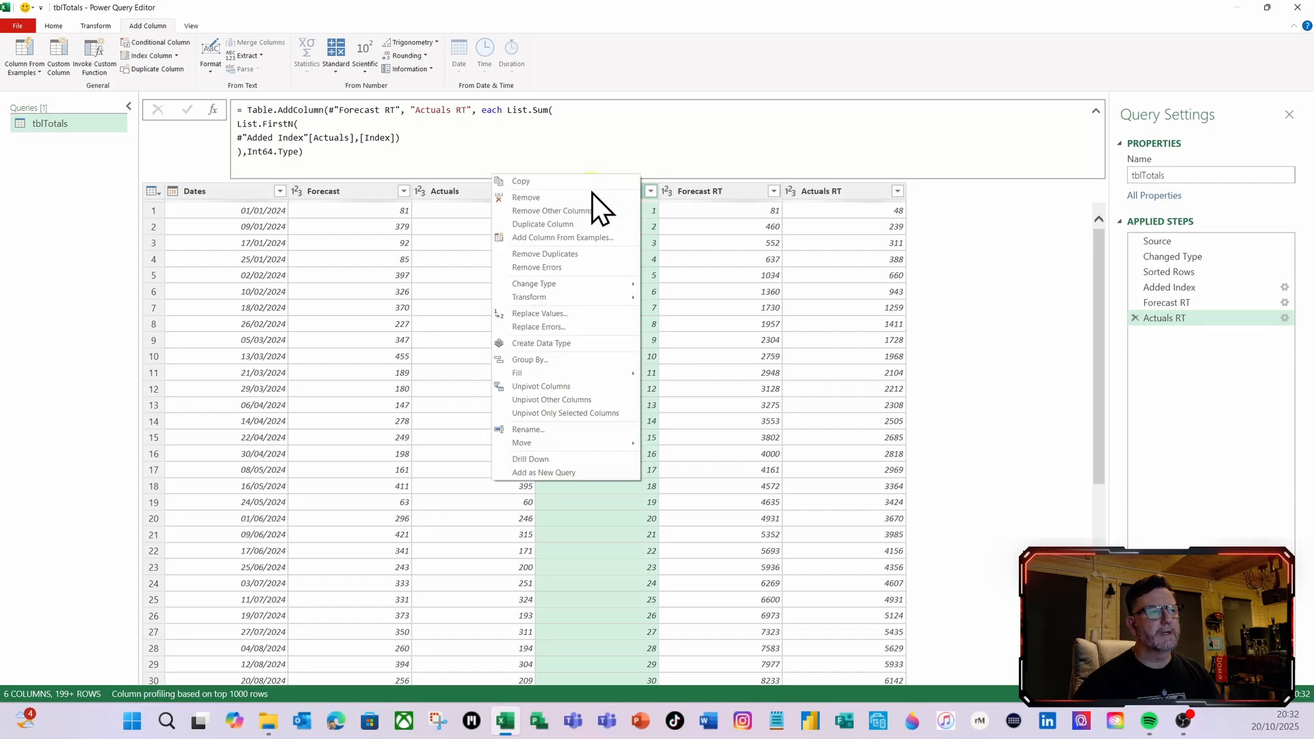
{"action": "left_click", "coordinate": [539, 198]}
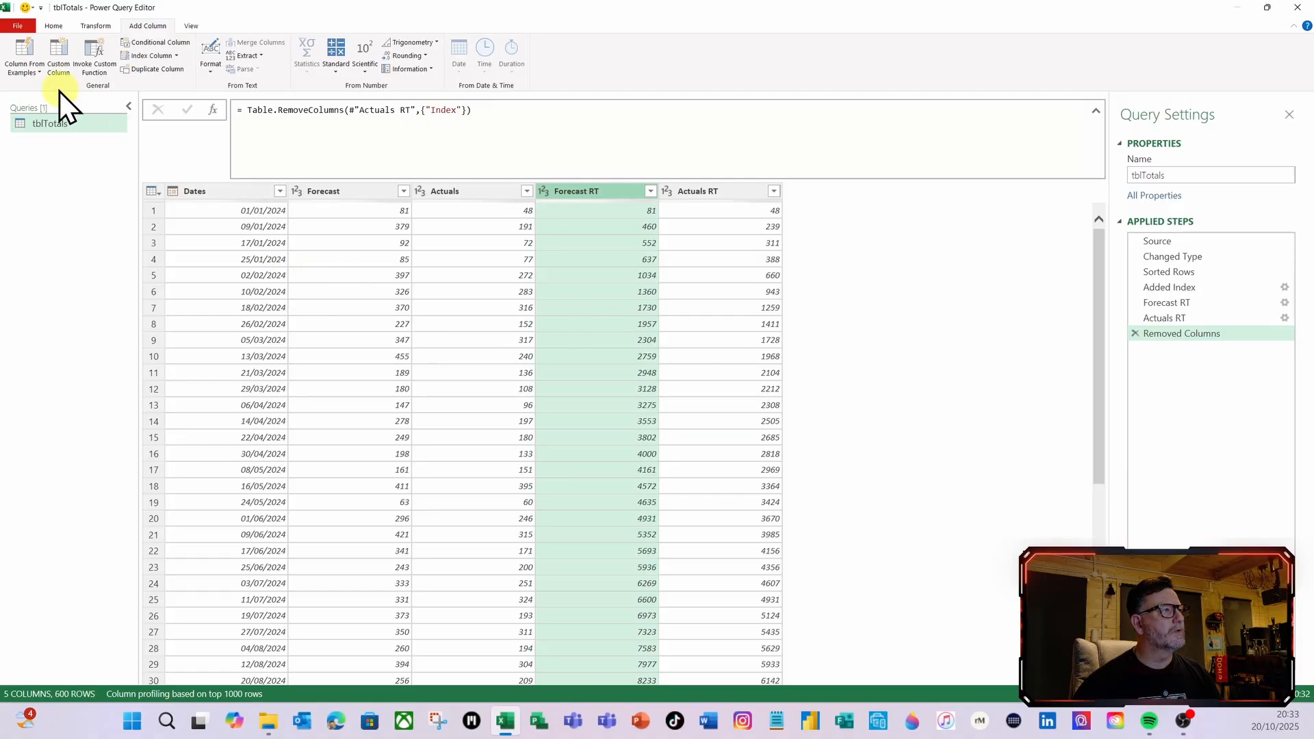
Rename the tblTotals query as Cumulative Totals
{"action": "left_click", "coordinate": [55, 26]}
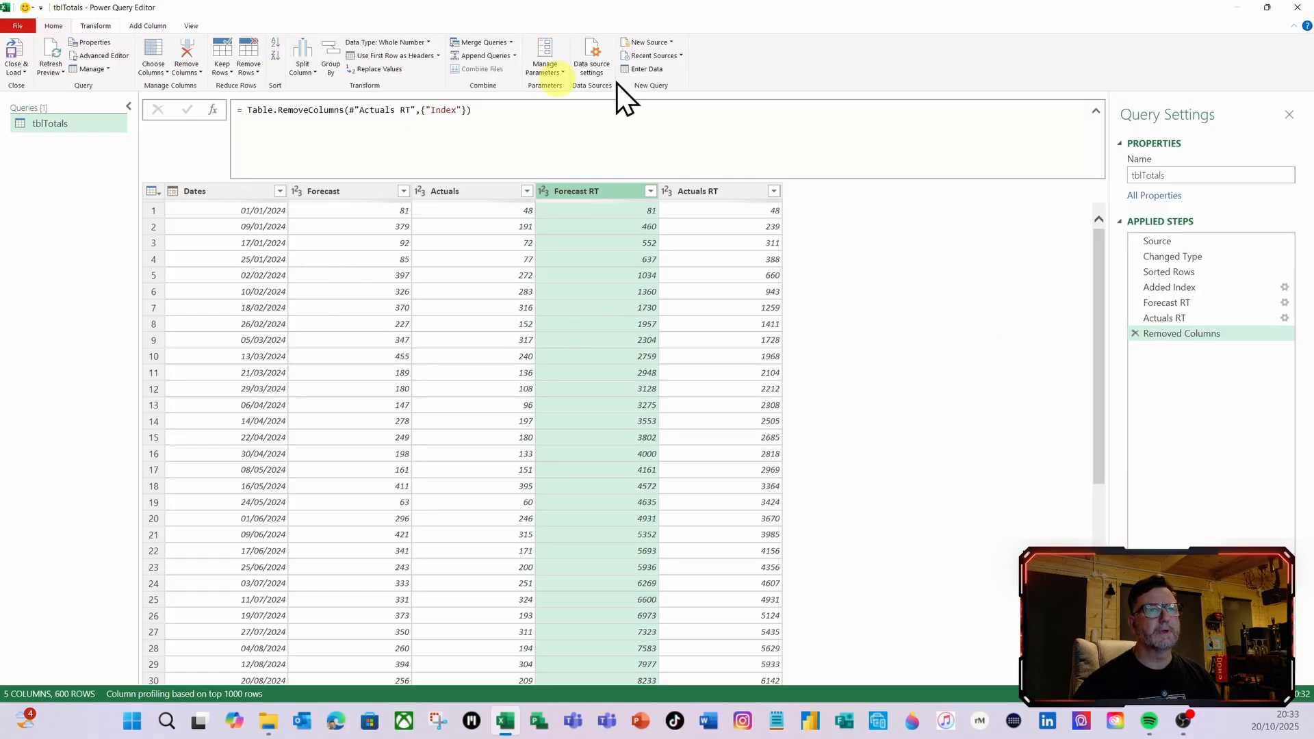
{"action": "left_click", "coordinate": [1180, 176]}
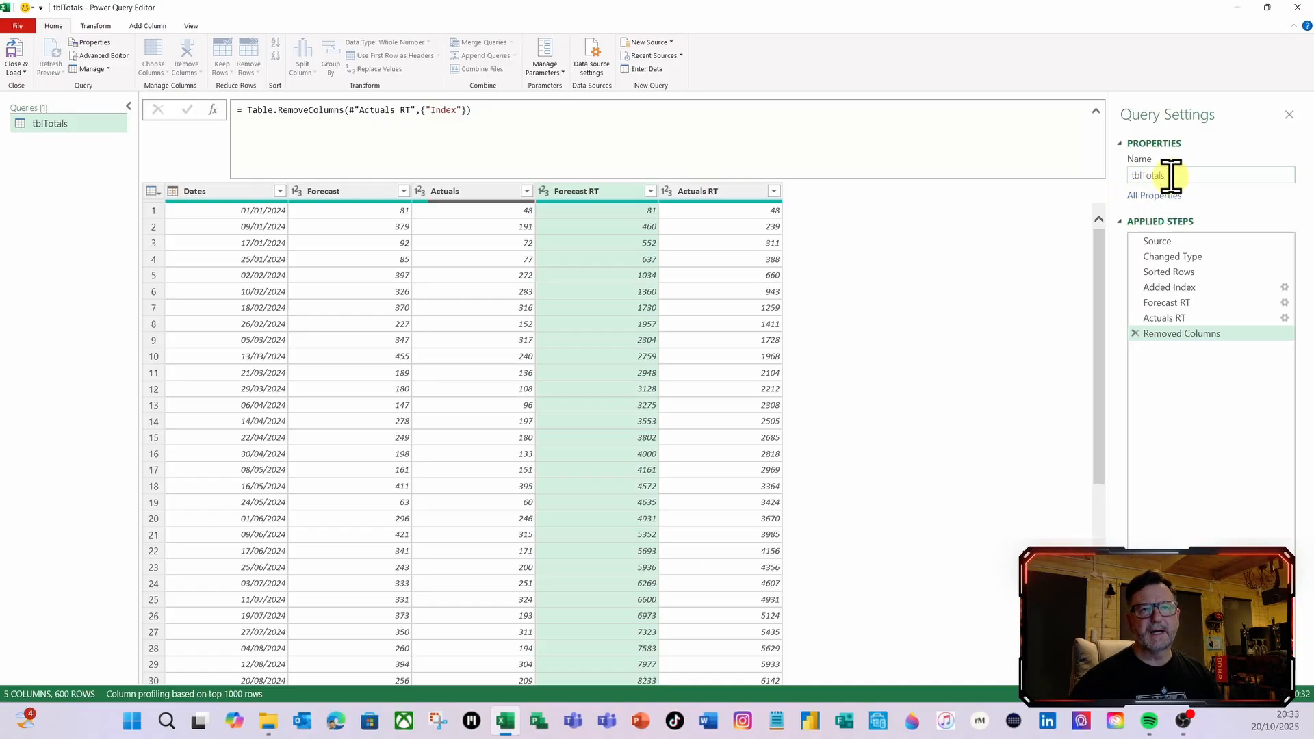
{"action": "left_click_drag", "start_coordinate": [1171, 173], "coordinate": [1098, 175]}
{"action": "type", "text": "Acc"}
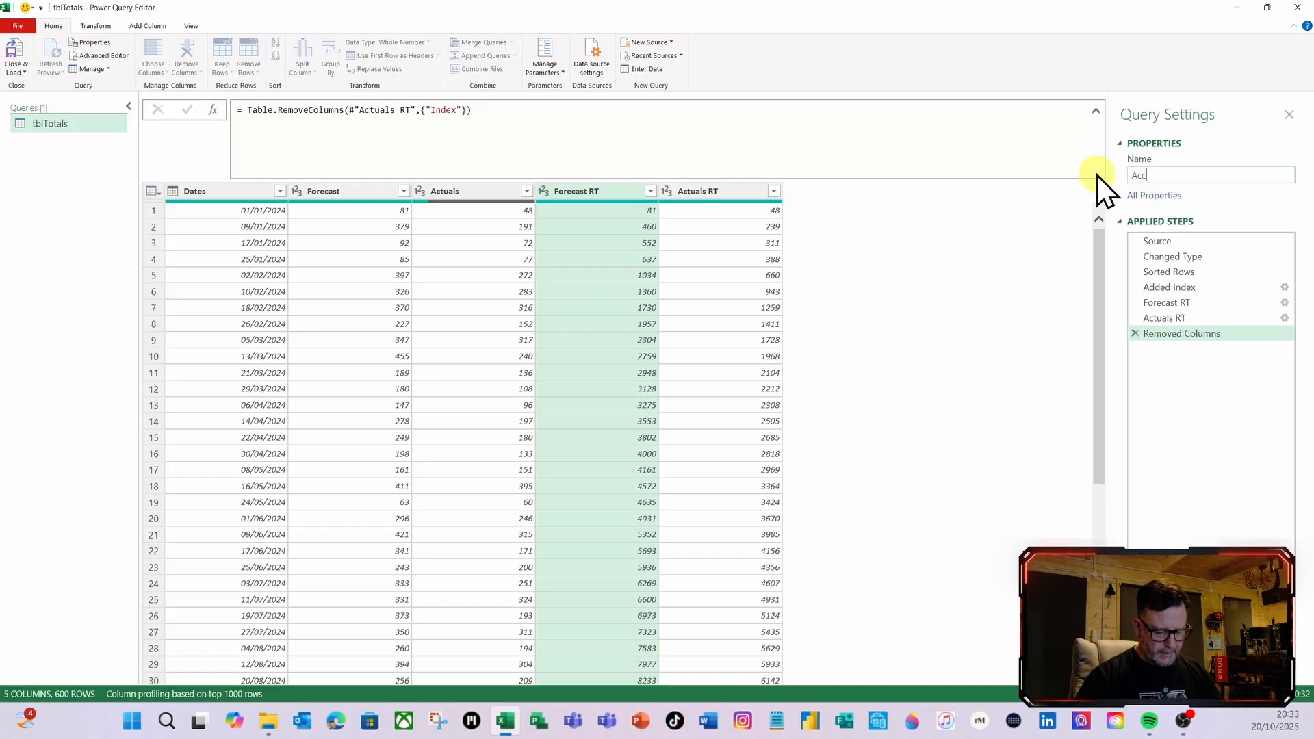
{"action": "type", "text": "umul"}
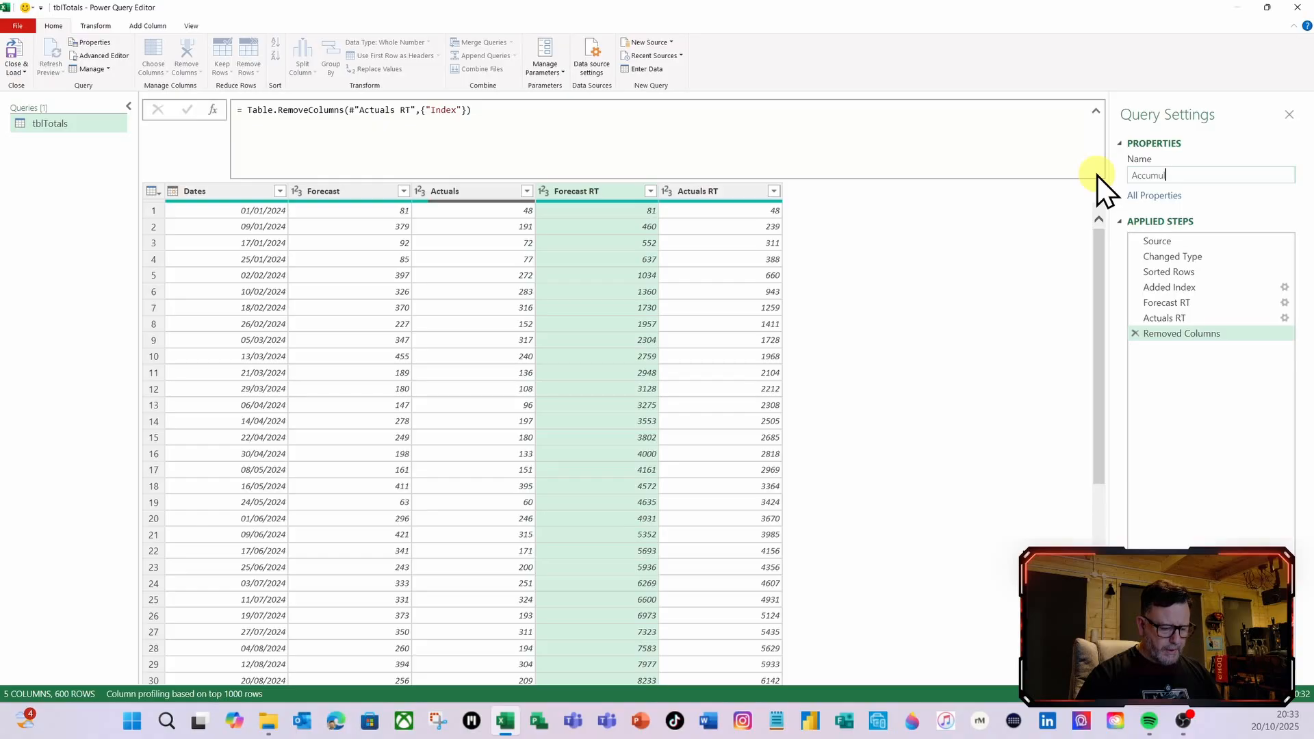
{"action": "type", "text": "ative"}
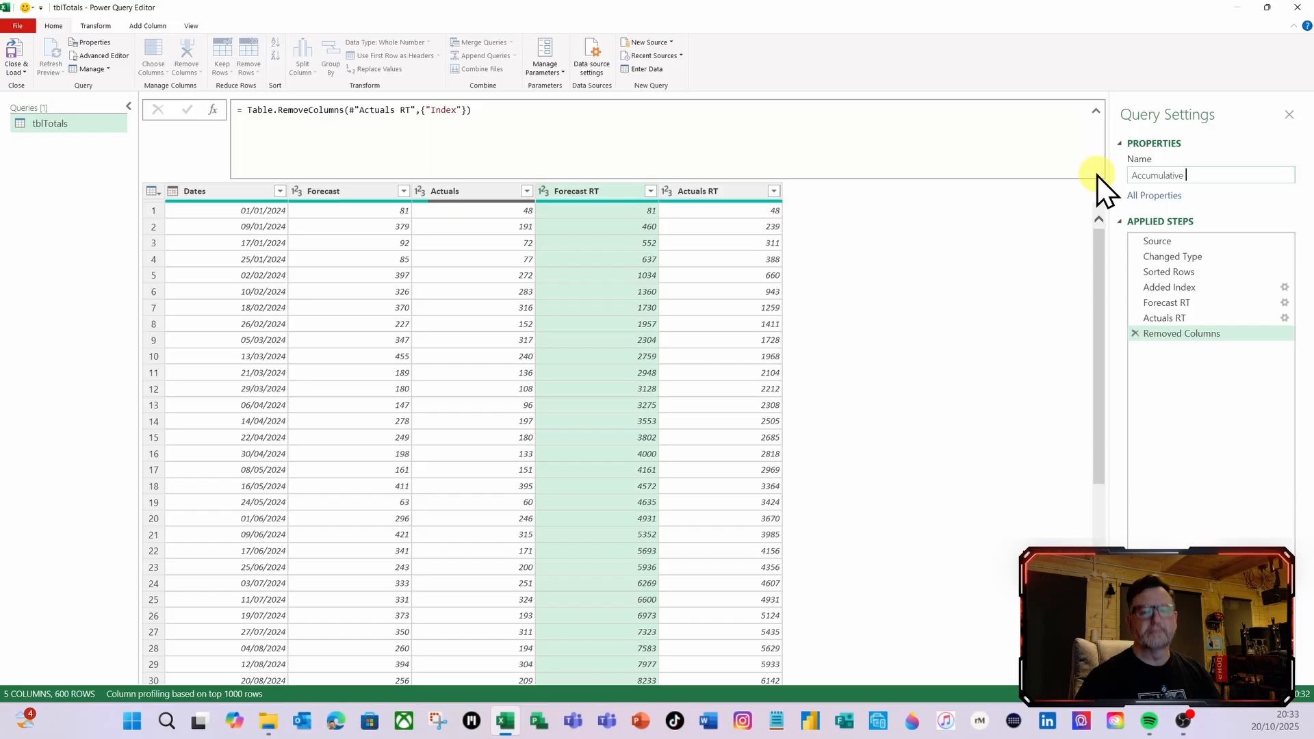
{"action": "key", "text": "BackSpace"}
{"action": "key", "text": "BackSpace"}
{"action": "key", "text": "BackSpace"}
{"action": "key", "text": "BackSpace"}
{"action": "key", "text": "BackSpace"}
{"action": "key", "text": "BackSpace"}
{"action": "key", "text": "BackSpace"}
{"action": "key", "text": "BackSpace"}
{"action": "key", "text": "BackSpace"}
{"action": "key", "text": "BackSpace"}
{"action": "key", "text": "BackSpace"}
{"action": "key", "text": "BackSpace"}
{"action": "key", "text": "BackSpace"}
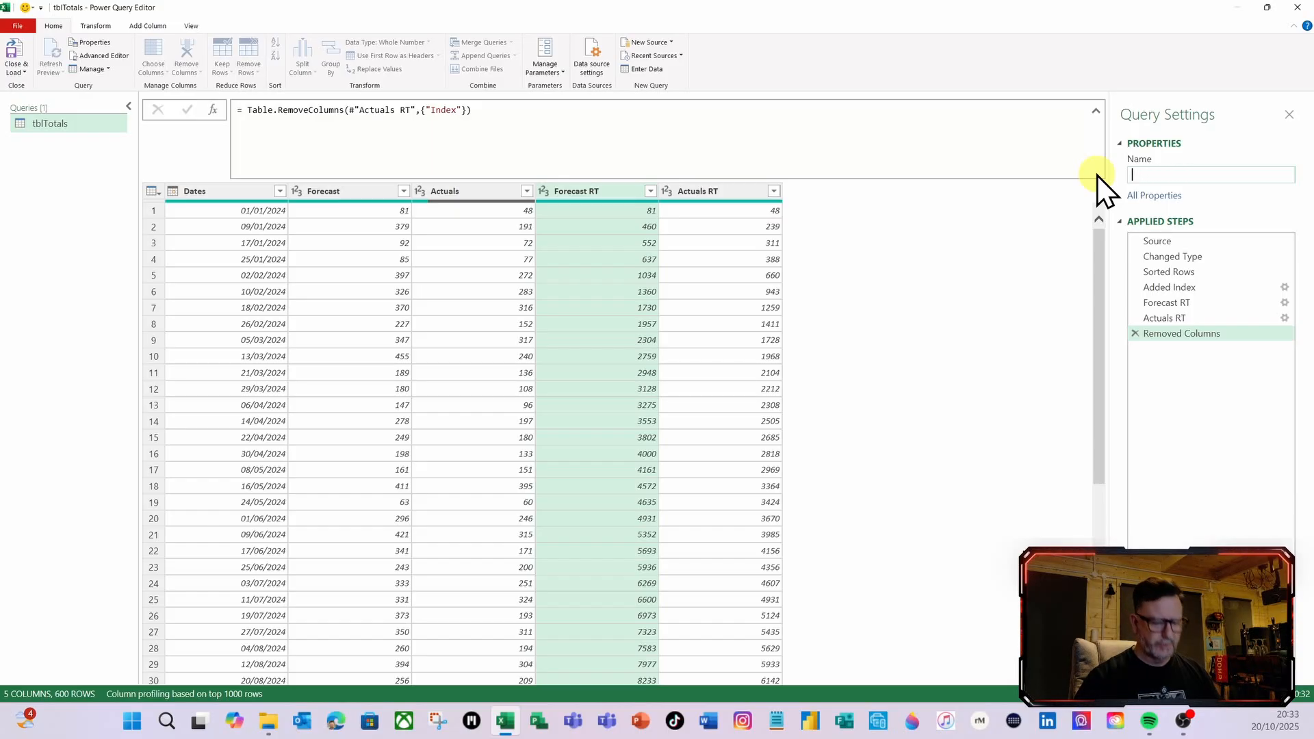
{"action": "type", "text": "Cumulat"}
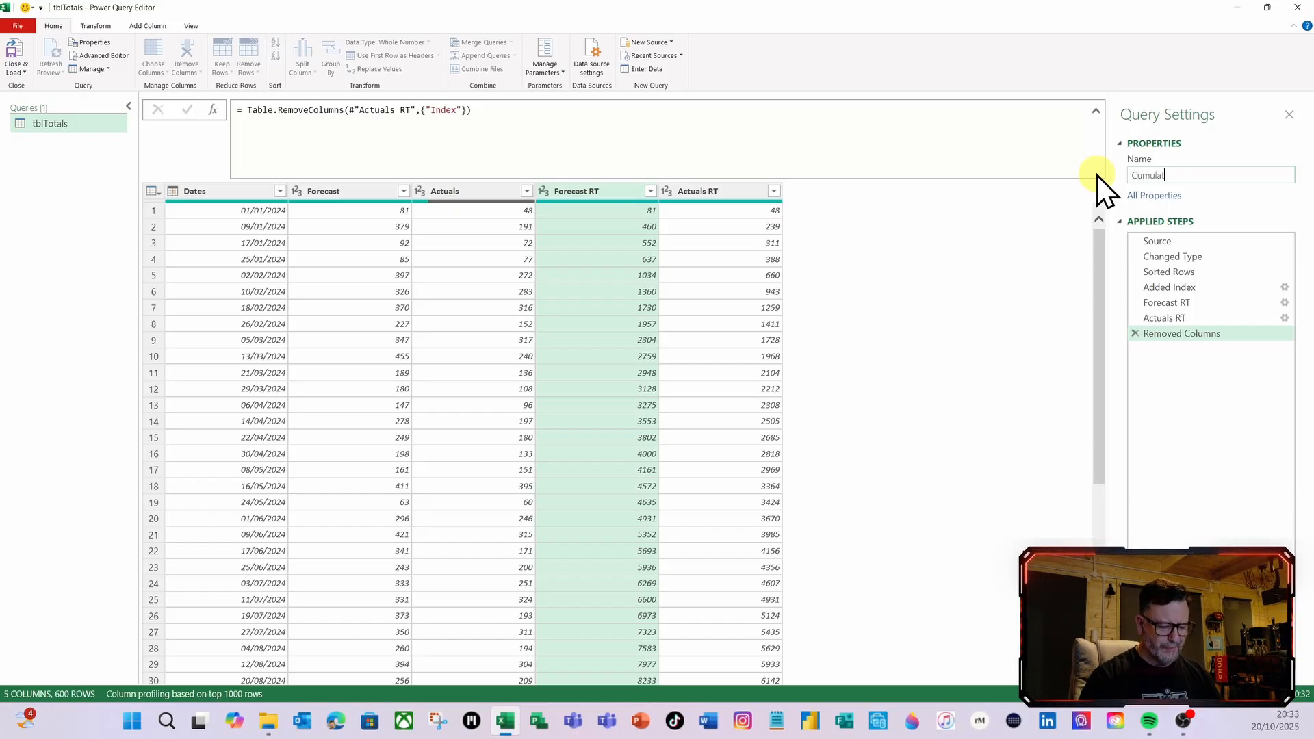
{"action": "type", "text": "ive "}
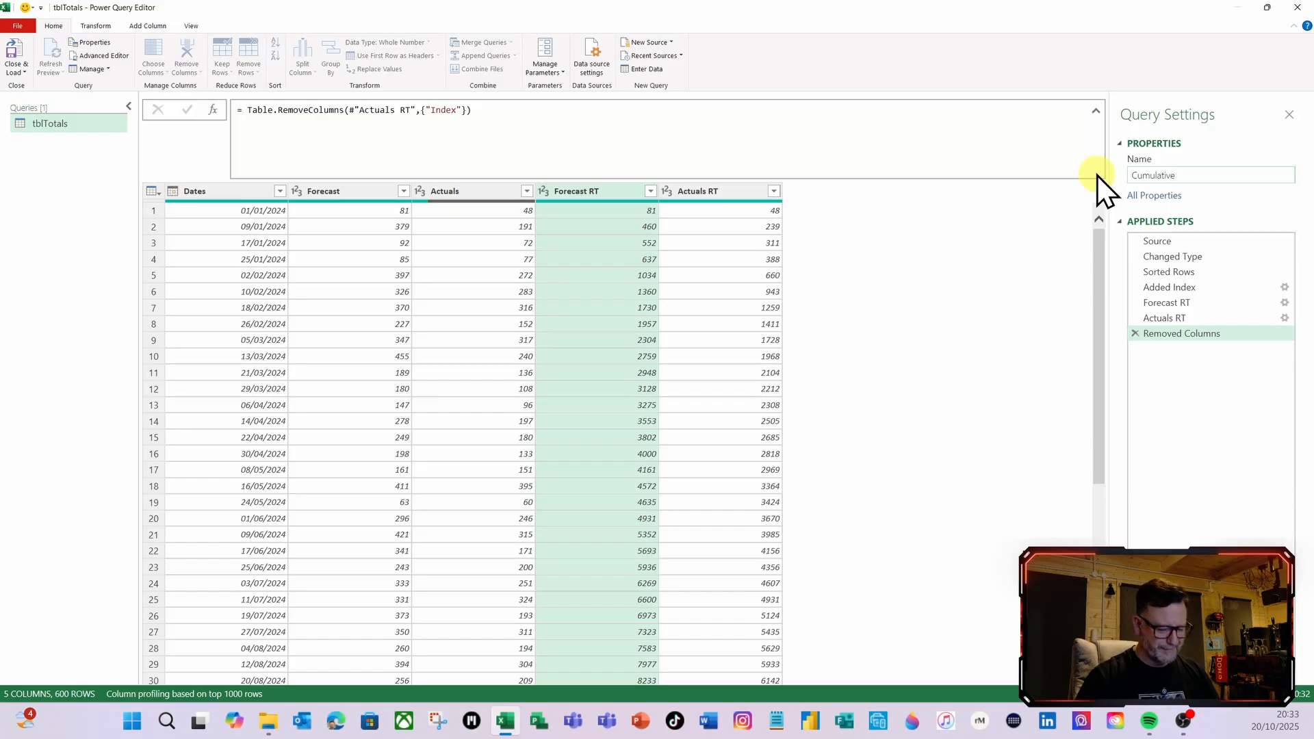
{"action": "type", "text": "Tota"}
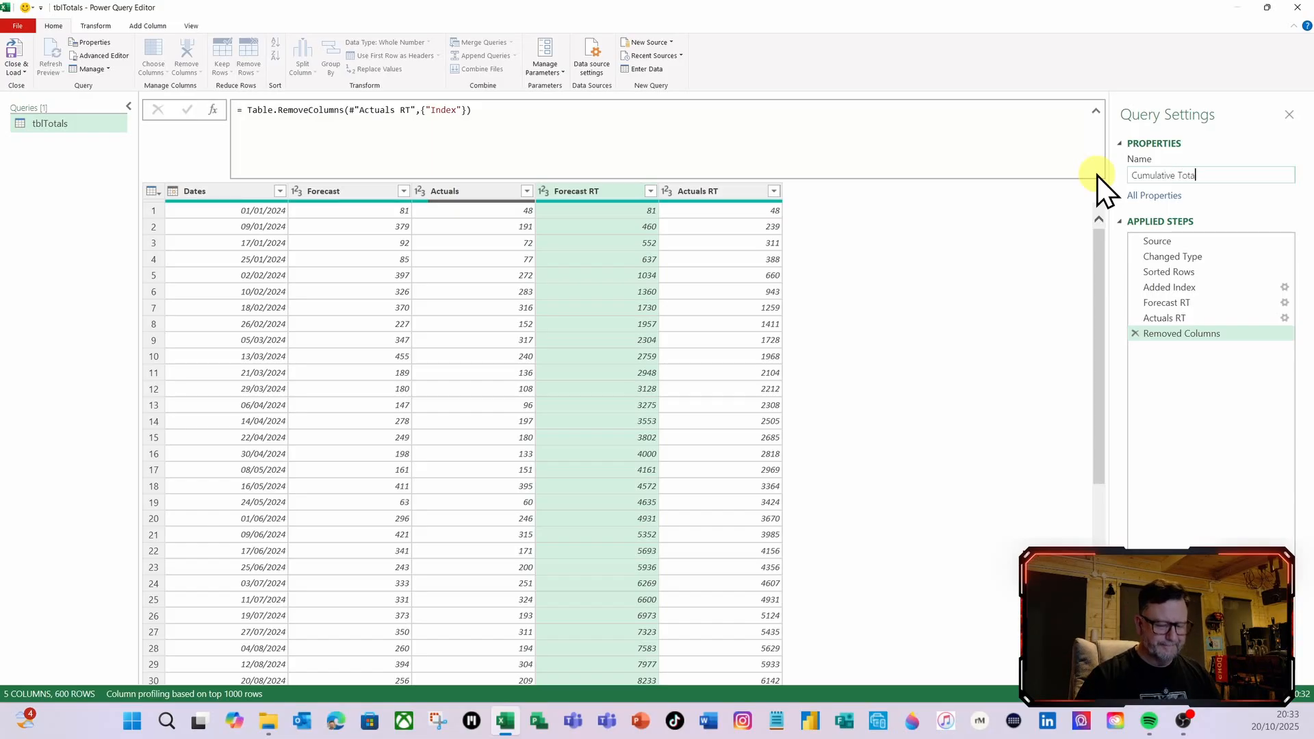
{"action": "type", "text": "ls"}
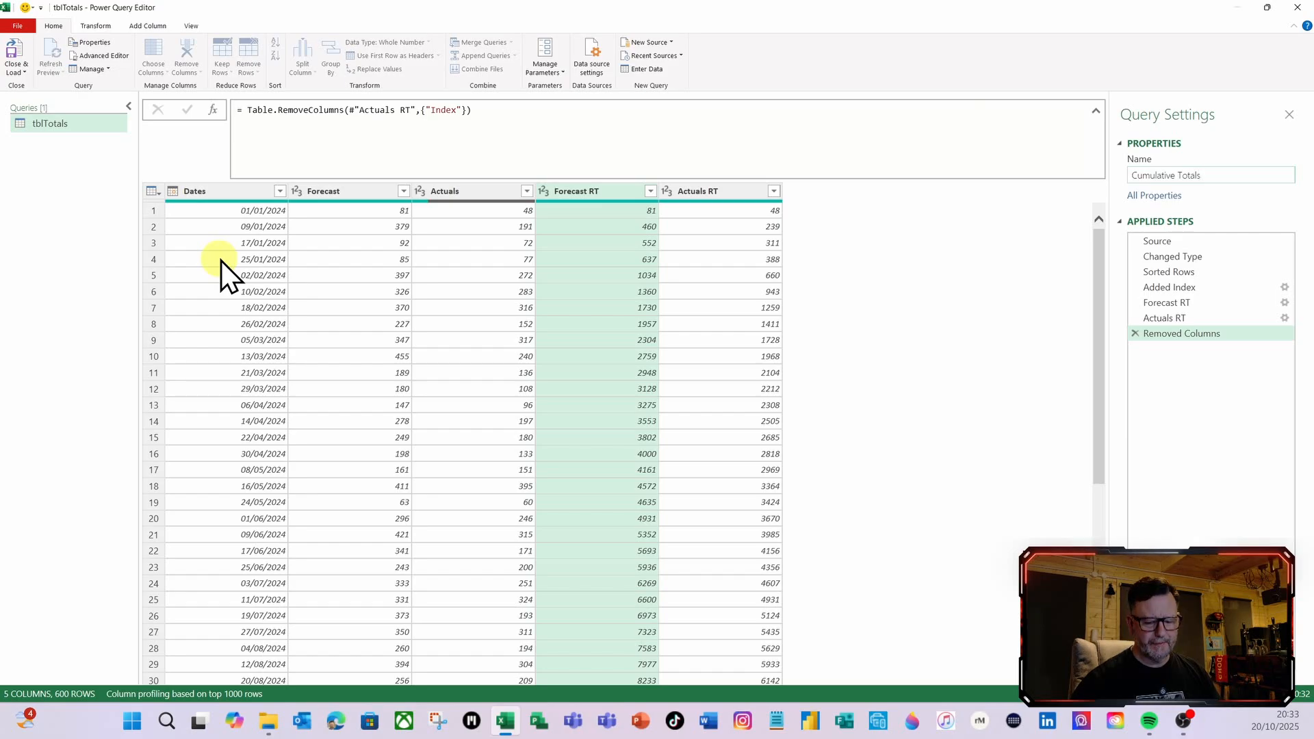
{"action": "key", "text": "Return"}
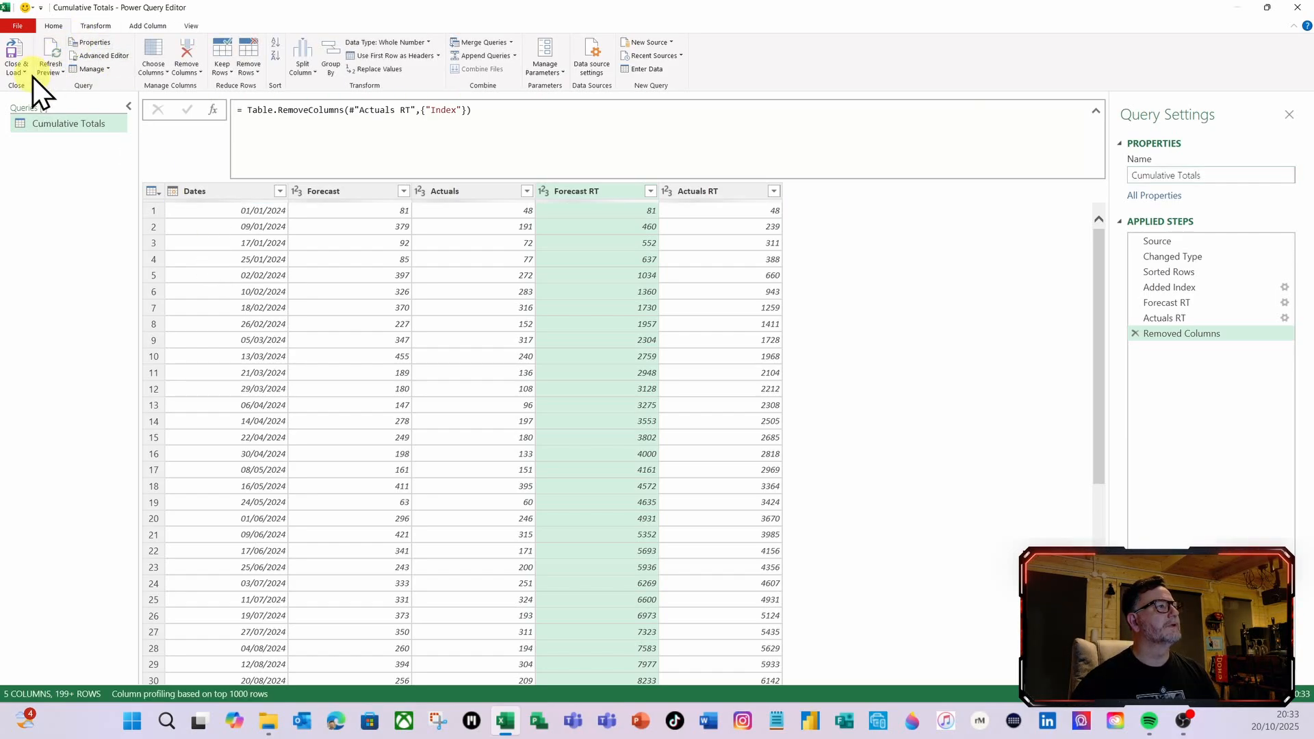
Close the query editor, loading the Cumulative Totals query into a worksheet table, and duplicate the query
{"action": "left_click", "coordinate": [18, 61]}
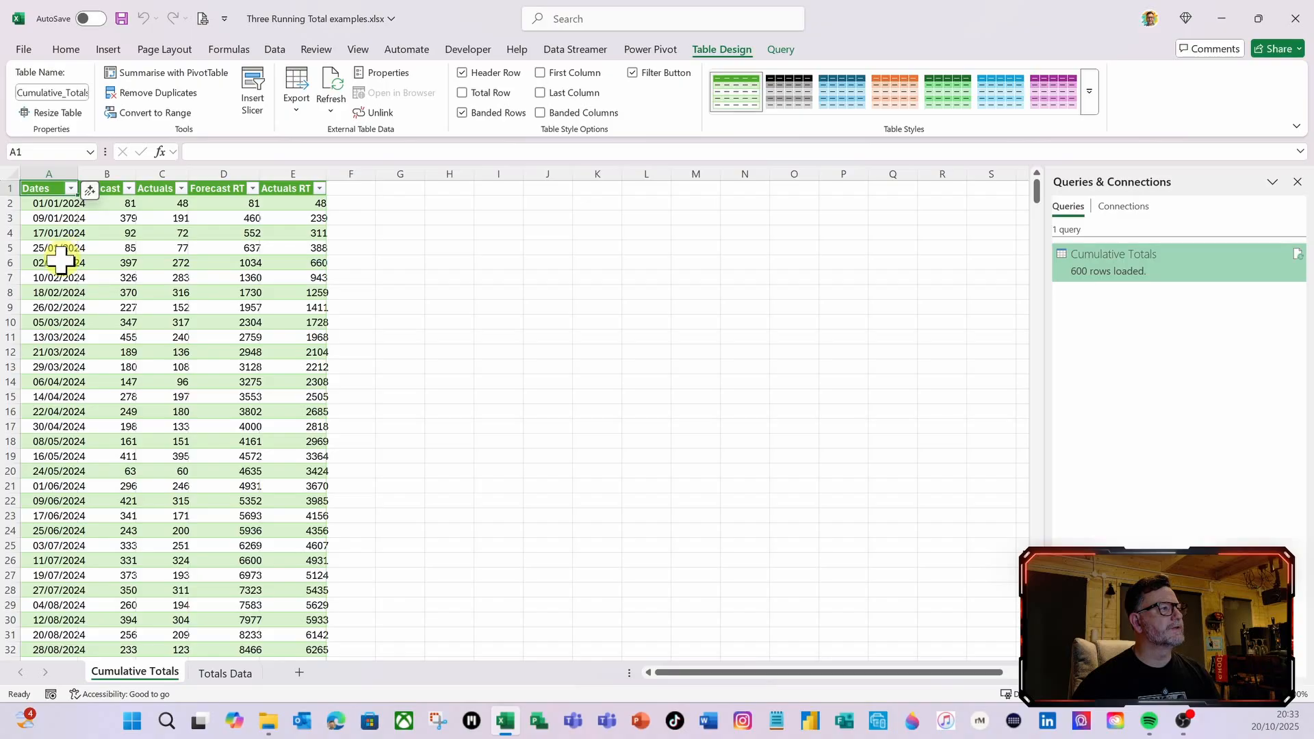
{"action": "left_click", "coordinate": [96, 248]}
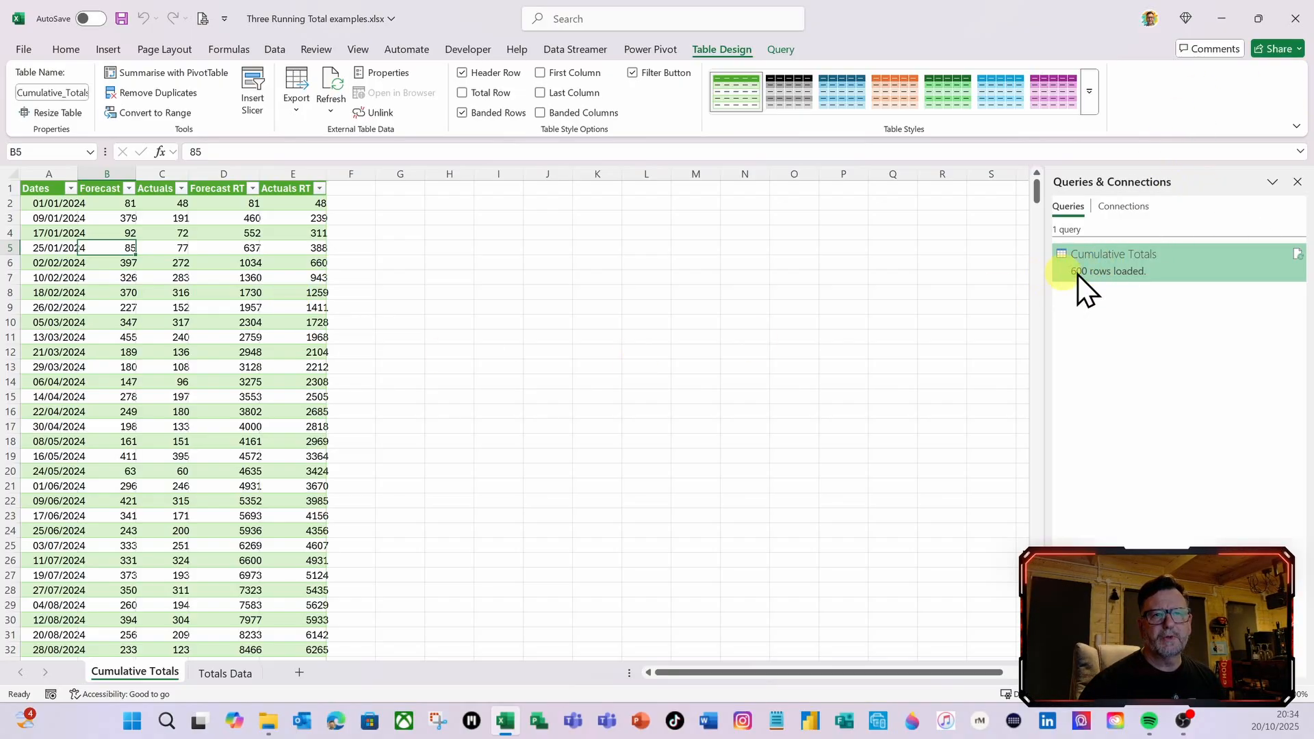
{"action": "right_click", "coordinate": [1135, 265]}
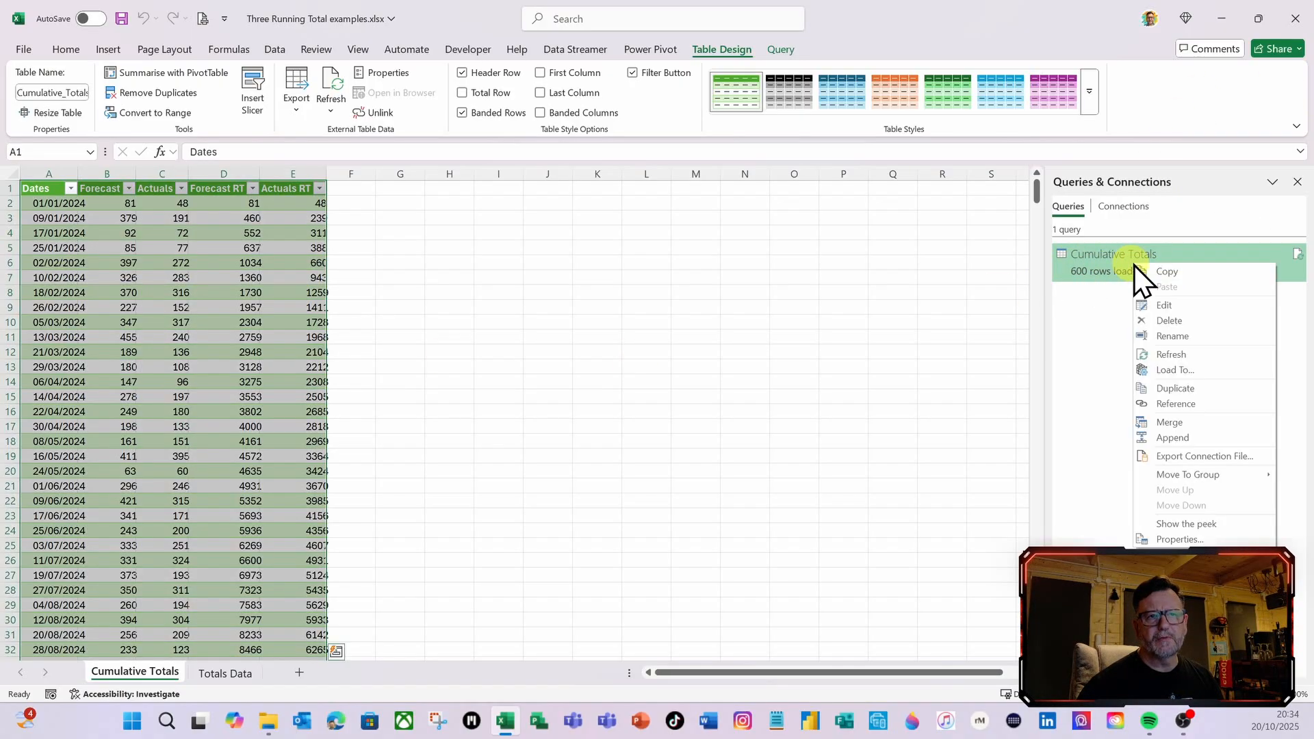
{"action": "left_click", "coordinate": [1165, 389]}
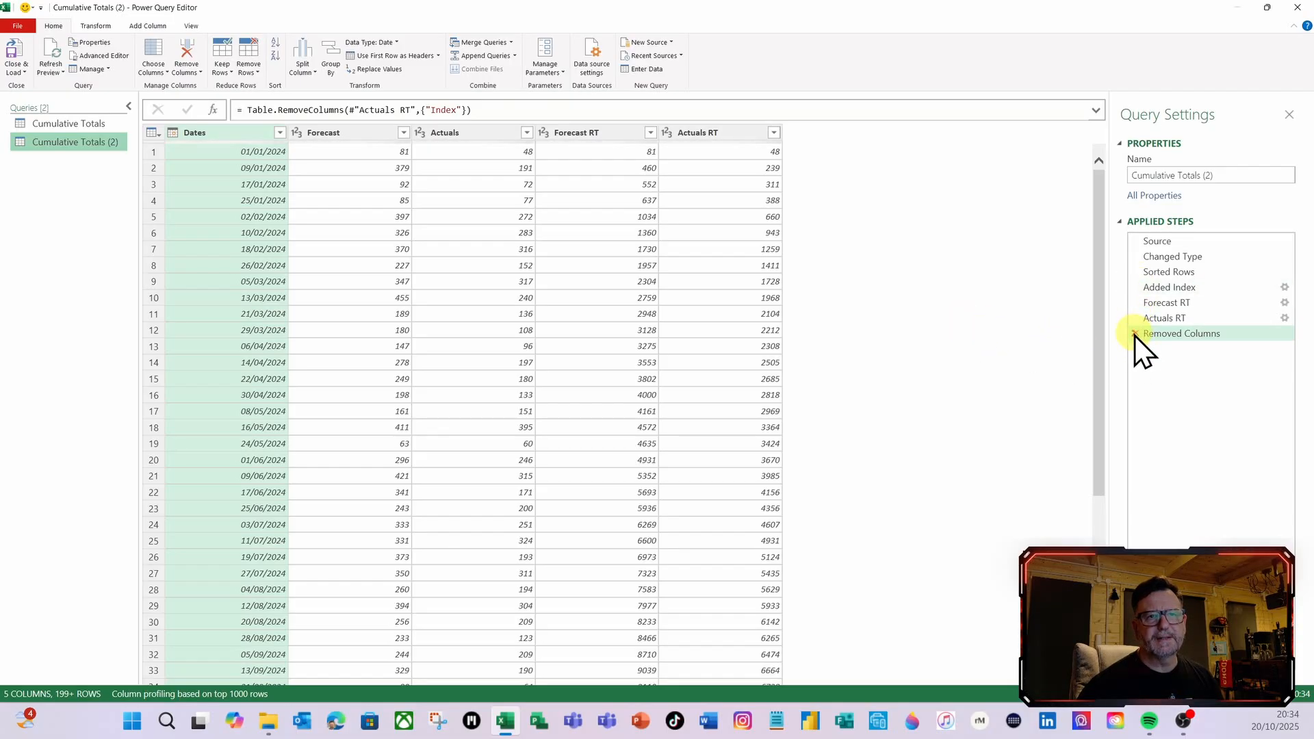
Delete the Removed Columns, Actuals RT, Forecast RT, Added Index and Sorted Rows steps from the duplicated query
{"action": "left_click", "coordinate": [1135, 334]}
{"action": "left_click", "coordinate": [1134, 319]}
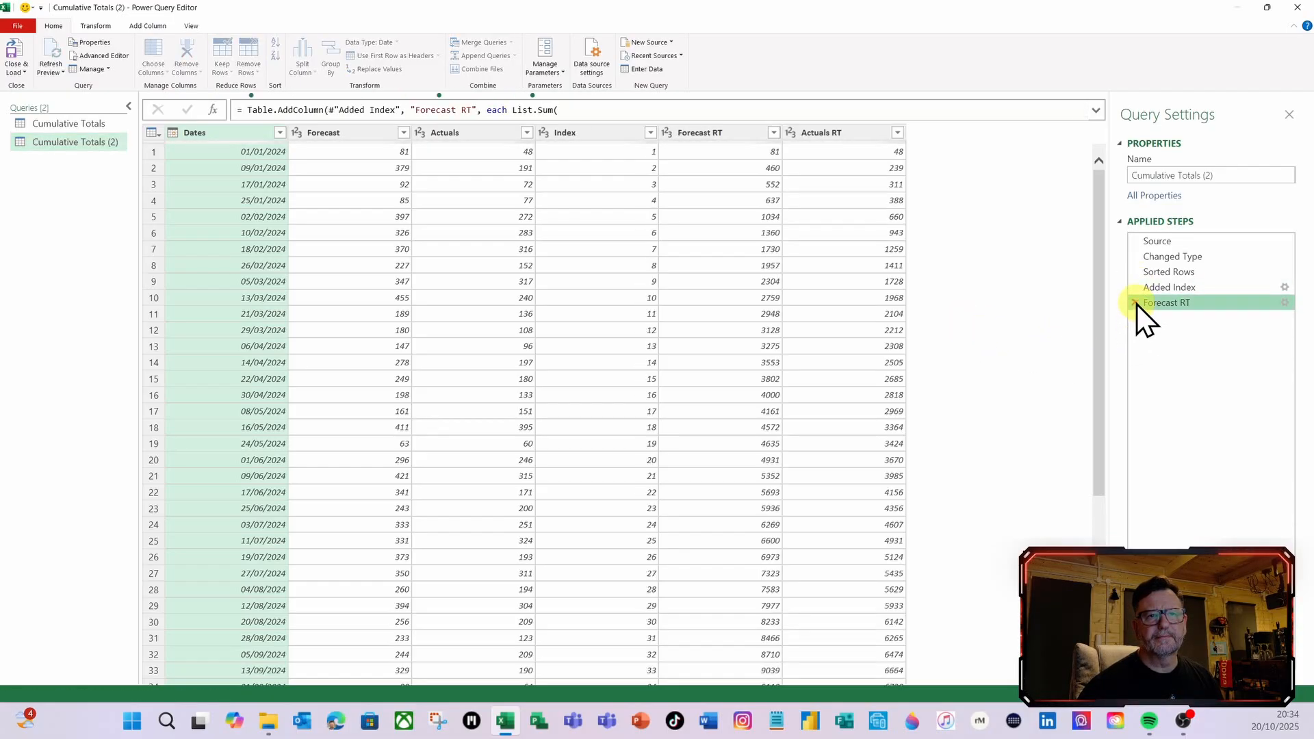
{"action": "left_click", "coordinate": [1135, 303]}
{"action": "left_click", "coordinate": [1135, 288]}
{"action": "left_click", "coordinate": [1135, 272]}
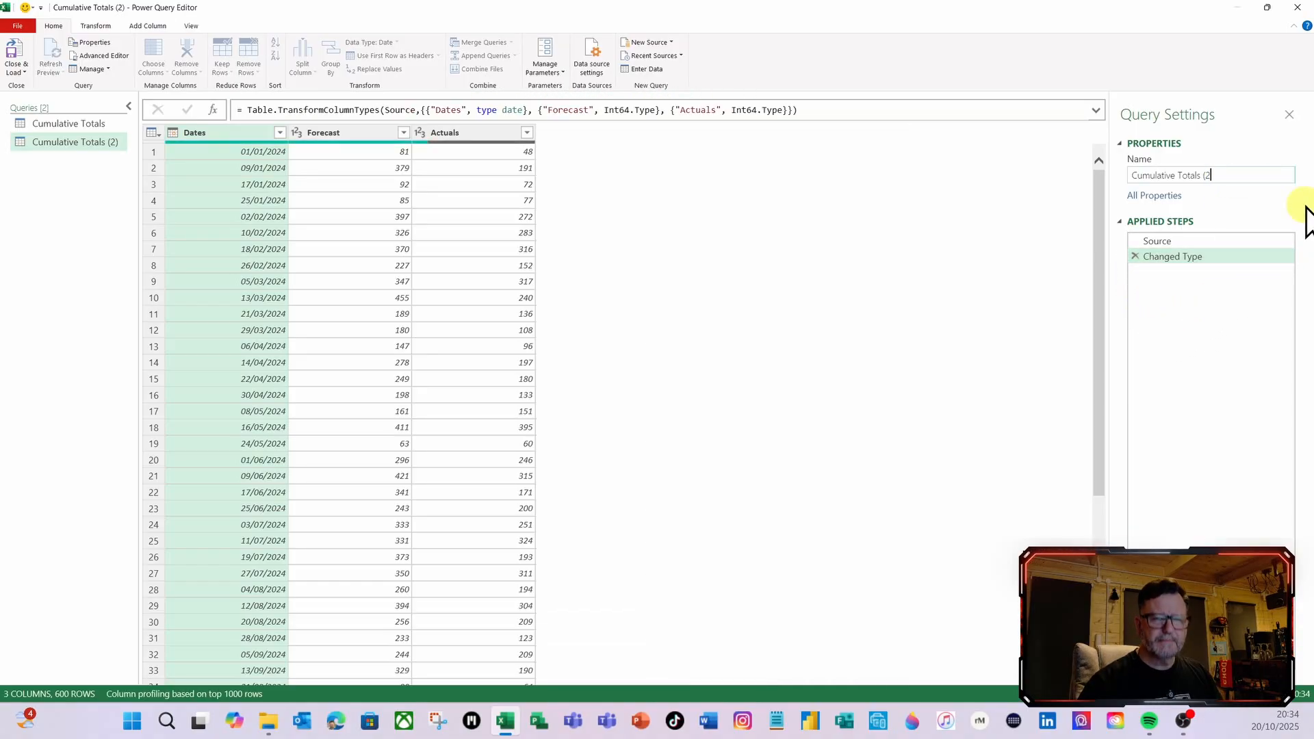
Rename the duplicated query as Cumulative Monthly
{"action": "key", "text": "BackSpace"}
{"action": "key", "text": "BackSpace"}
{"action": "key", "text": "BackSpace"}
{"action": "key", "text": "BackSpace"}
{"action": "key", "text": "BackSpace"}
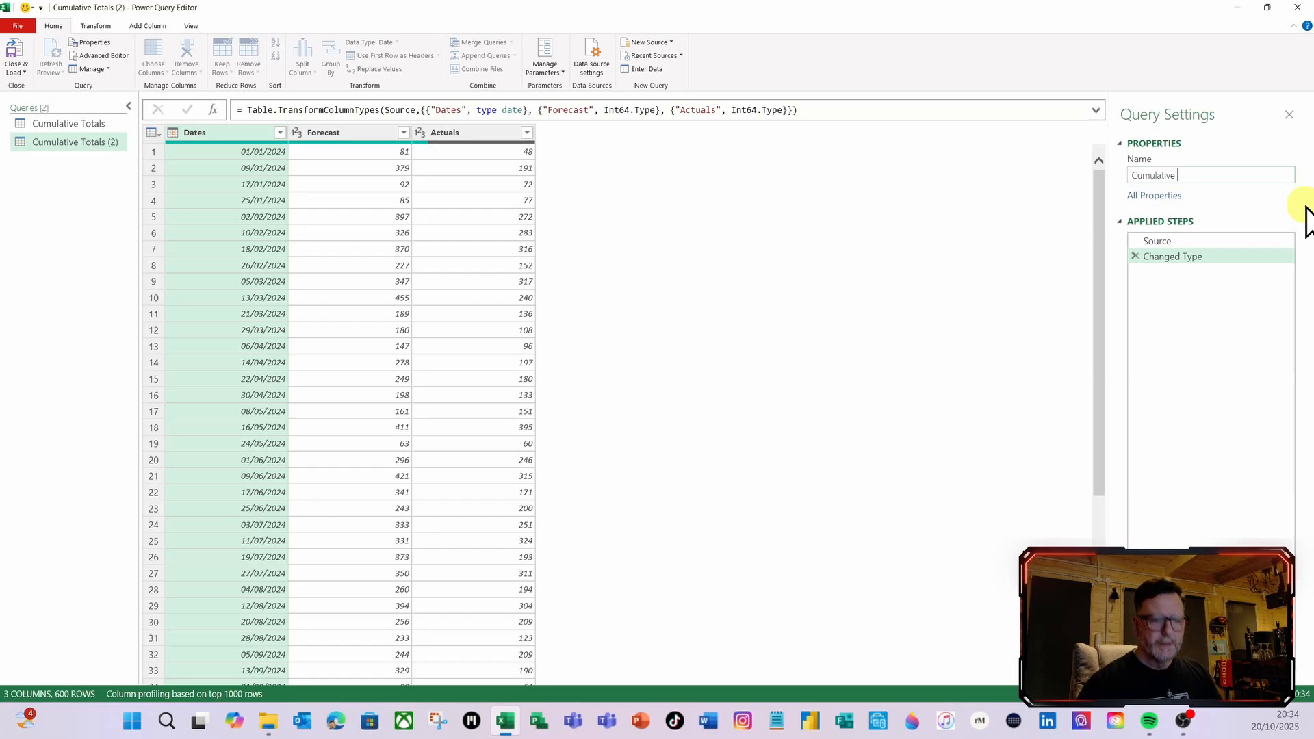
{"action": "type", "text": "Monthly"}
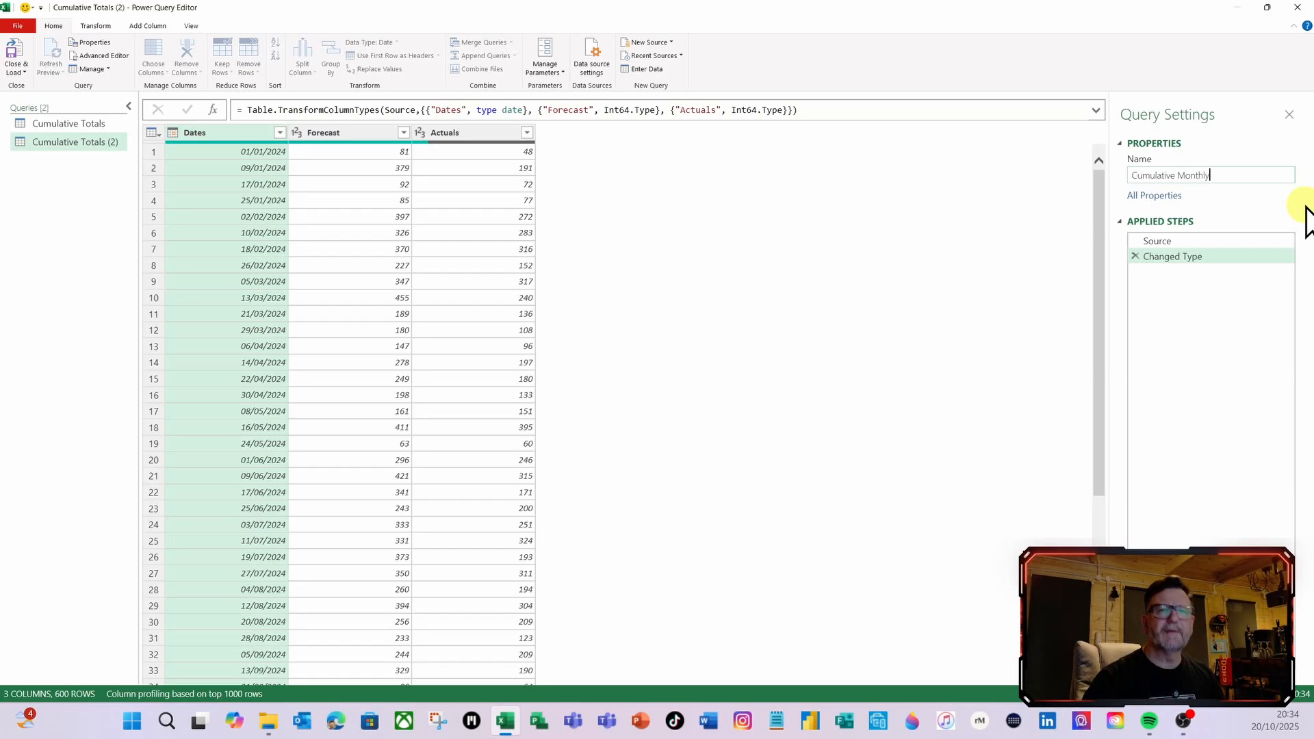
{"action": "key", "text": "Return"}
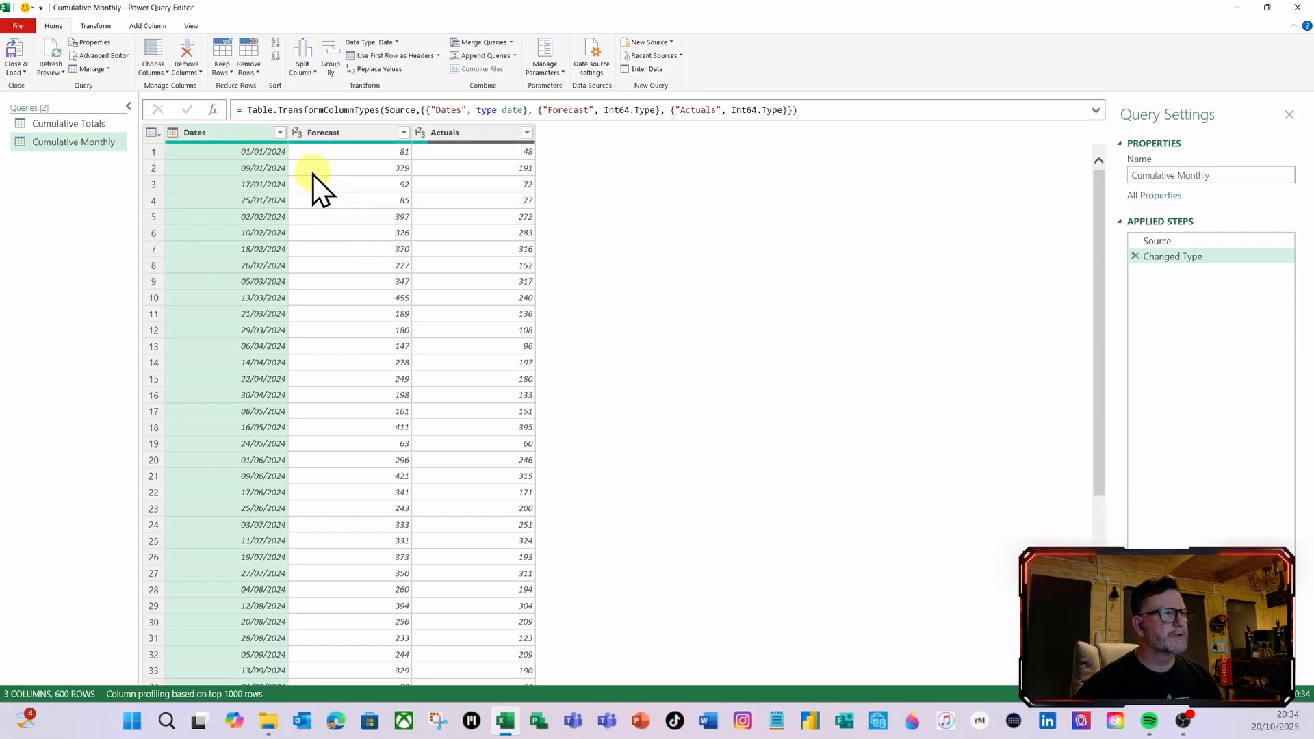
Sort the Dates column in ascending order and add a Start of Month column based on it
{"action": "left_click", "coordinate": [281, 135]}
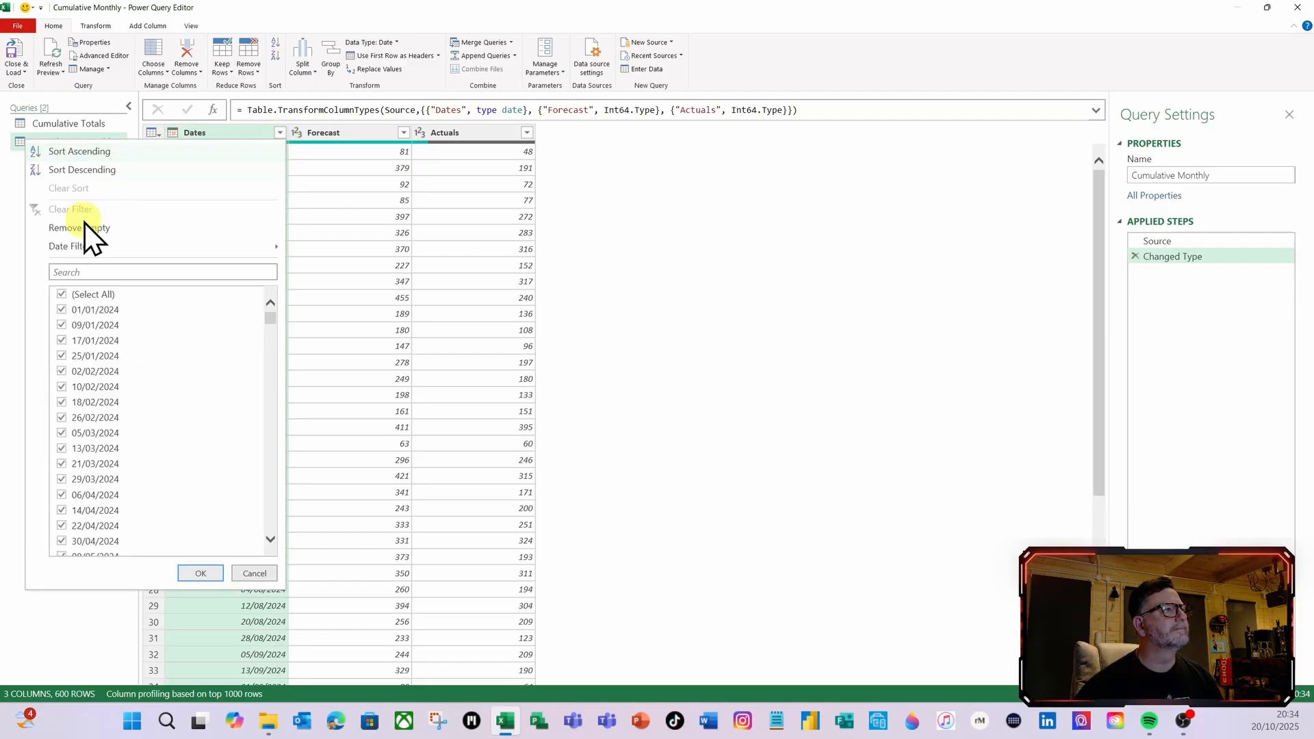
{"action": "left_click", "coordinate": [84, 152]}
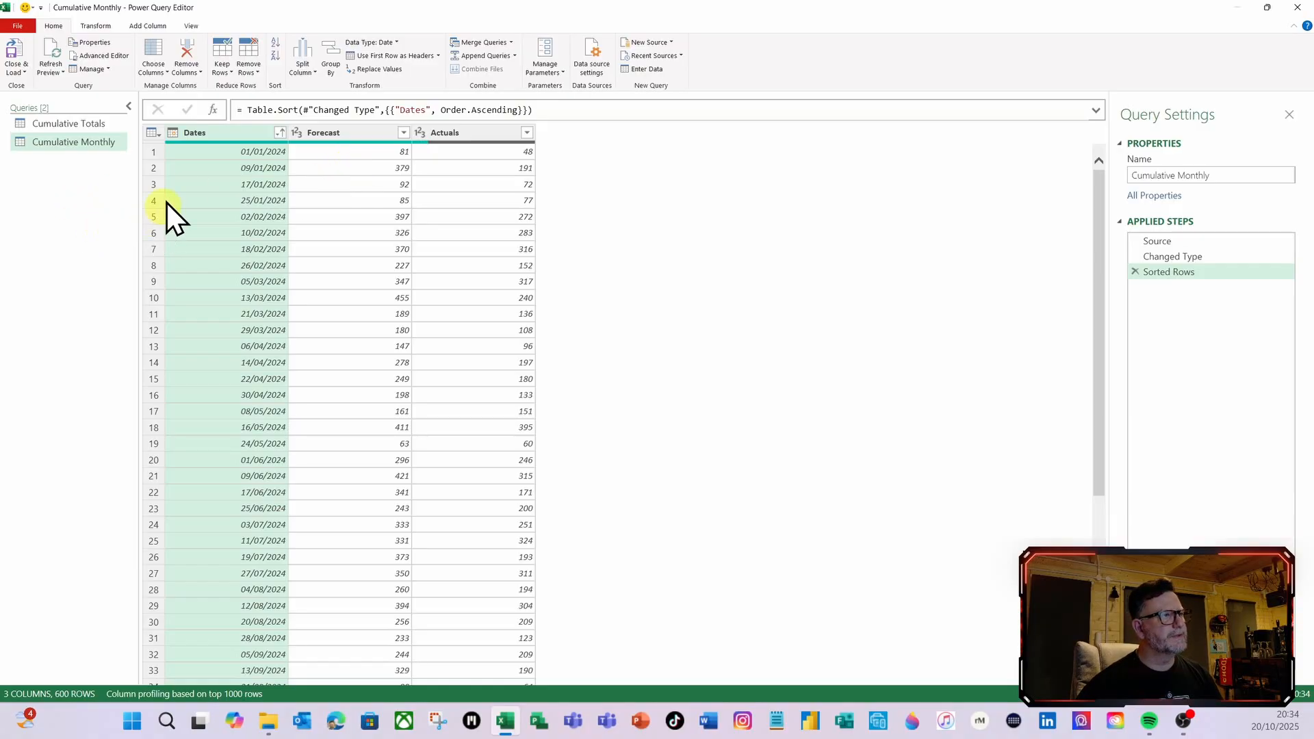
{"action": "left_click", "coordinate": [145, 27]}
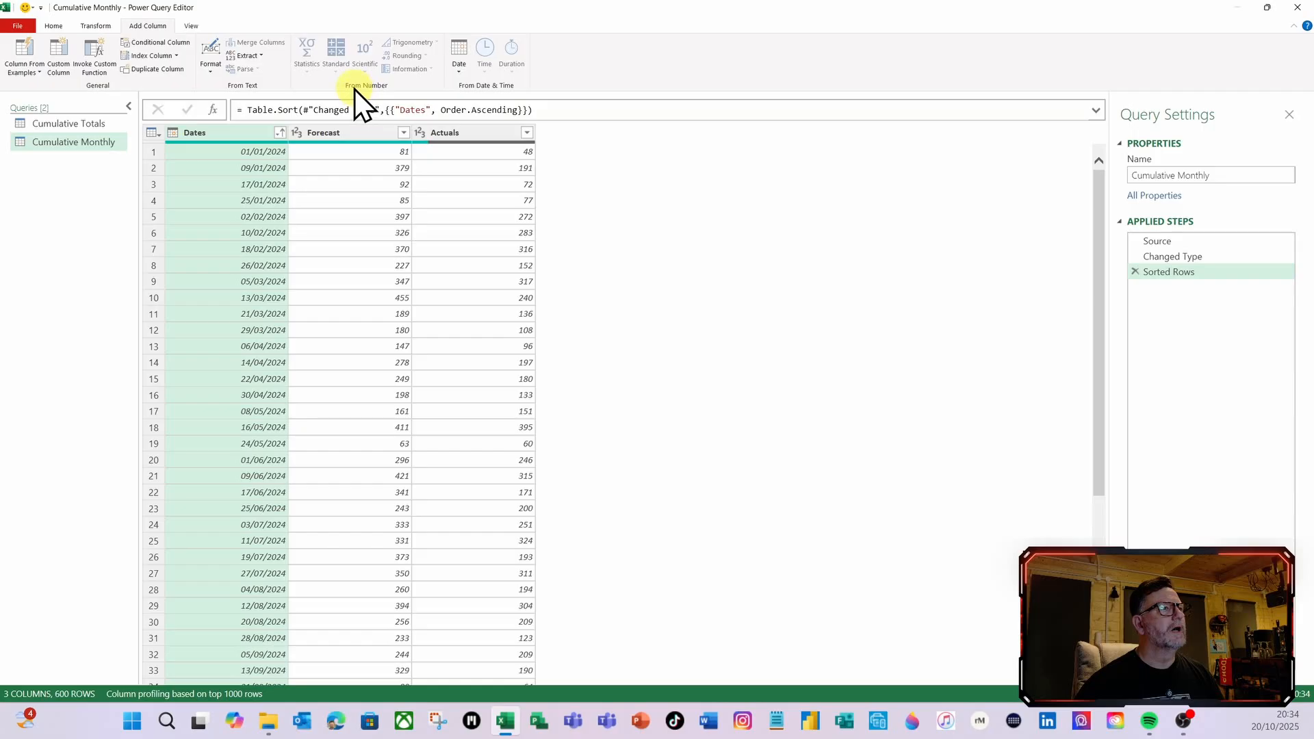
{"action": "left_click", "coordinate": [457, 76]}
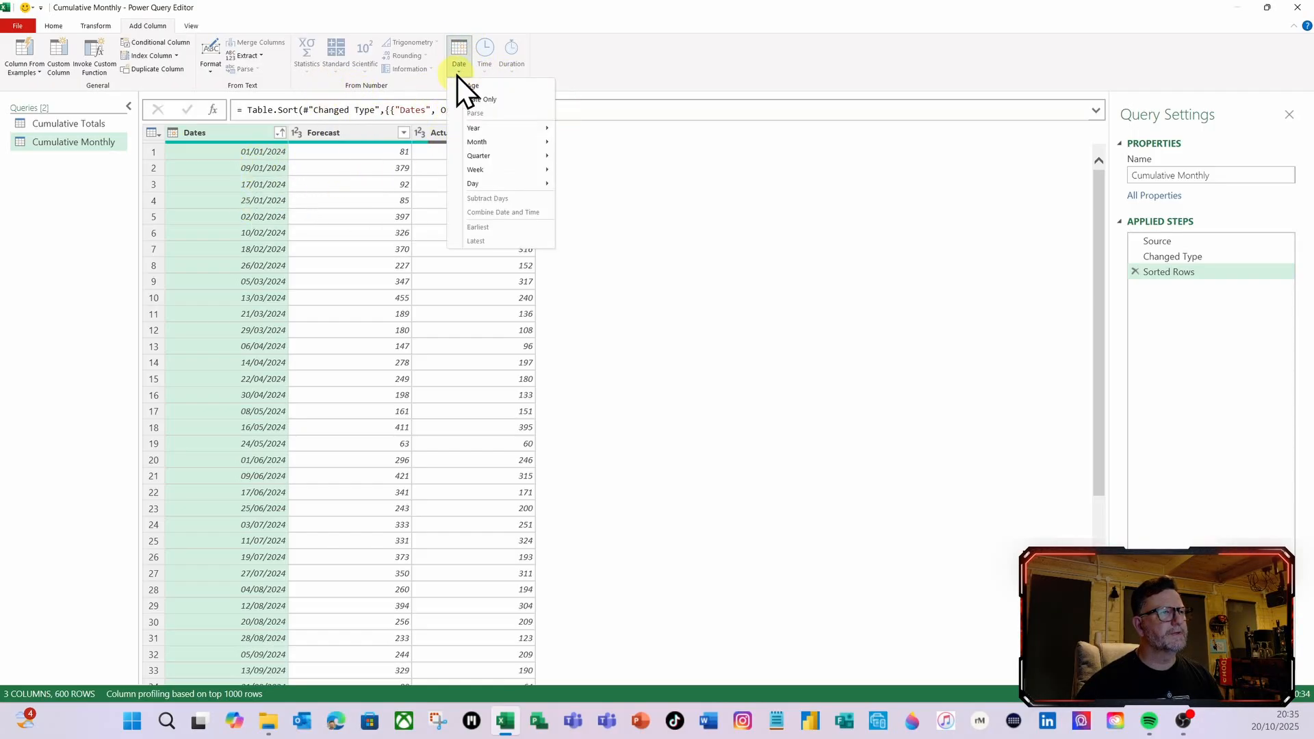
{"action": "mouse_move", "coordinate": [498, 144]}
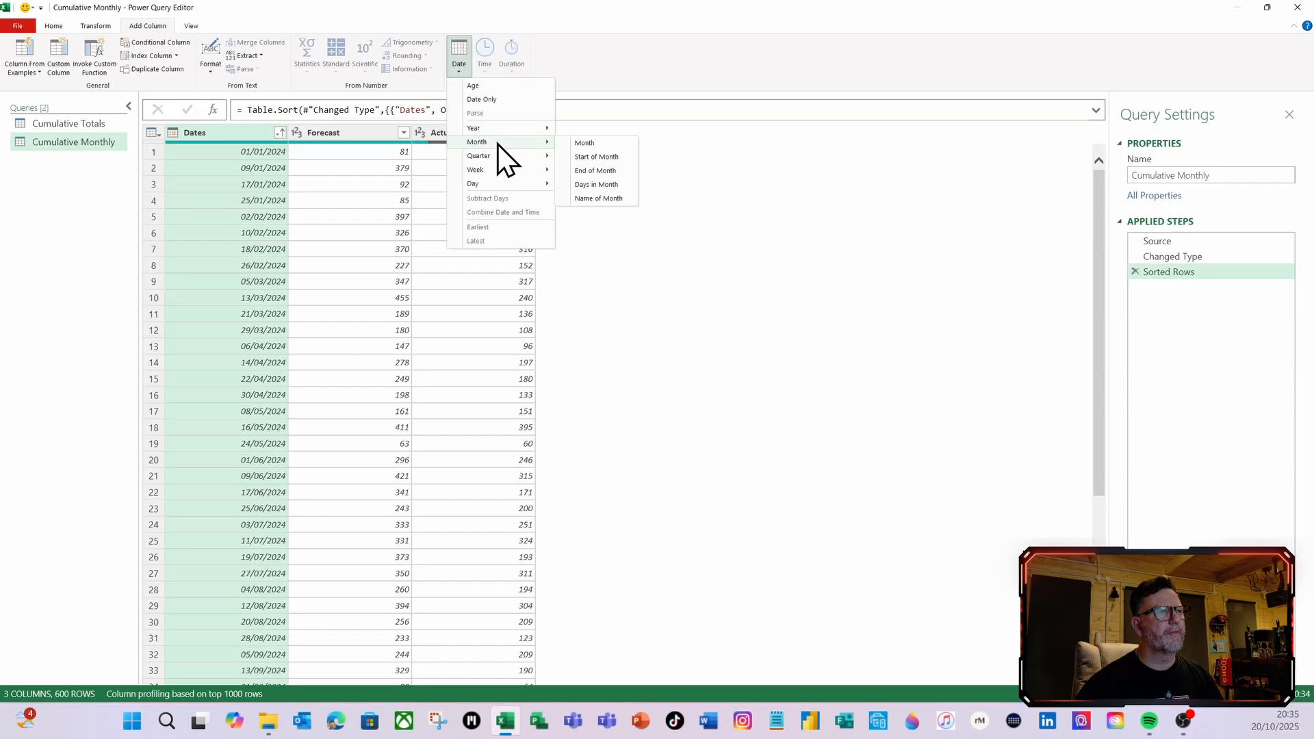
{"action": "left_click", "coordinate": [608, 159]}
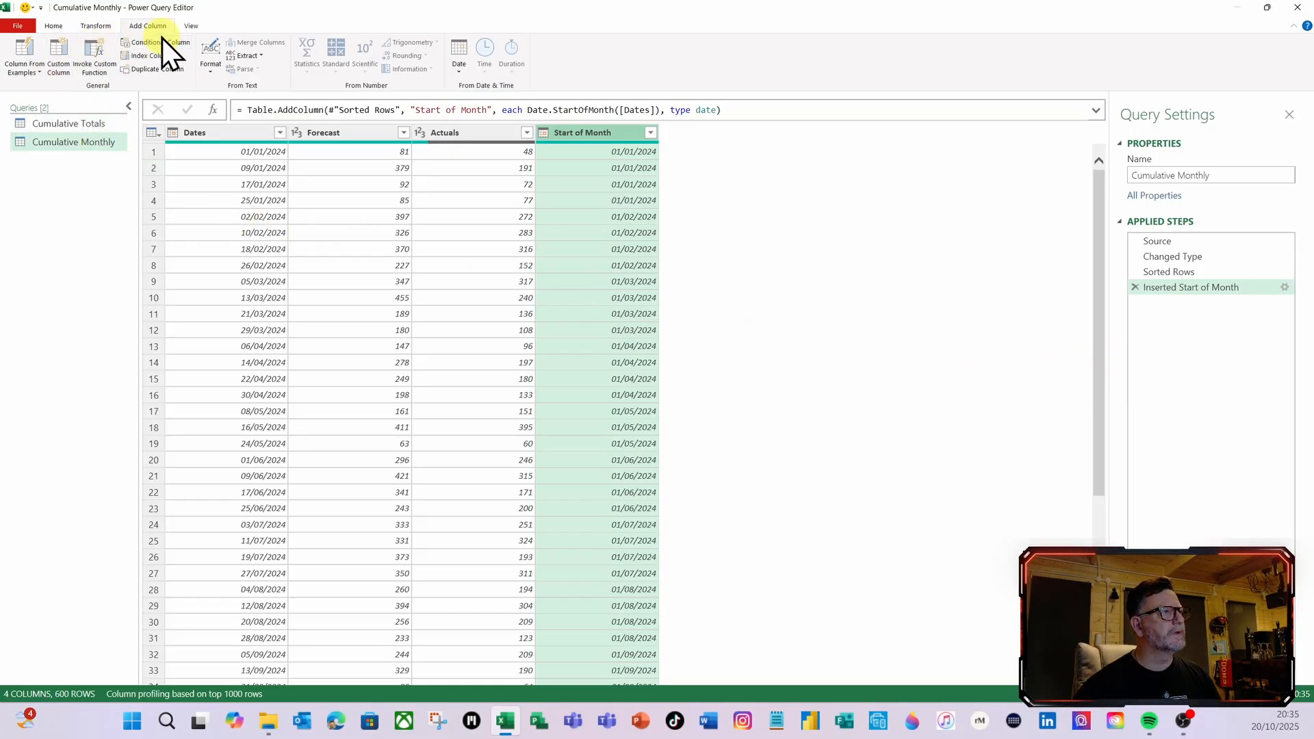
Start a new custom column and name it Forecast Monthly RT
{"action": "left_click", "coordinate": [64, 63]}
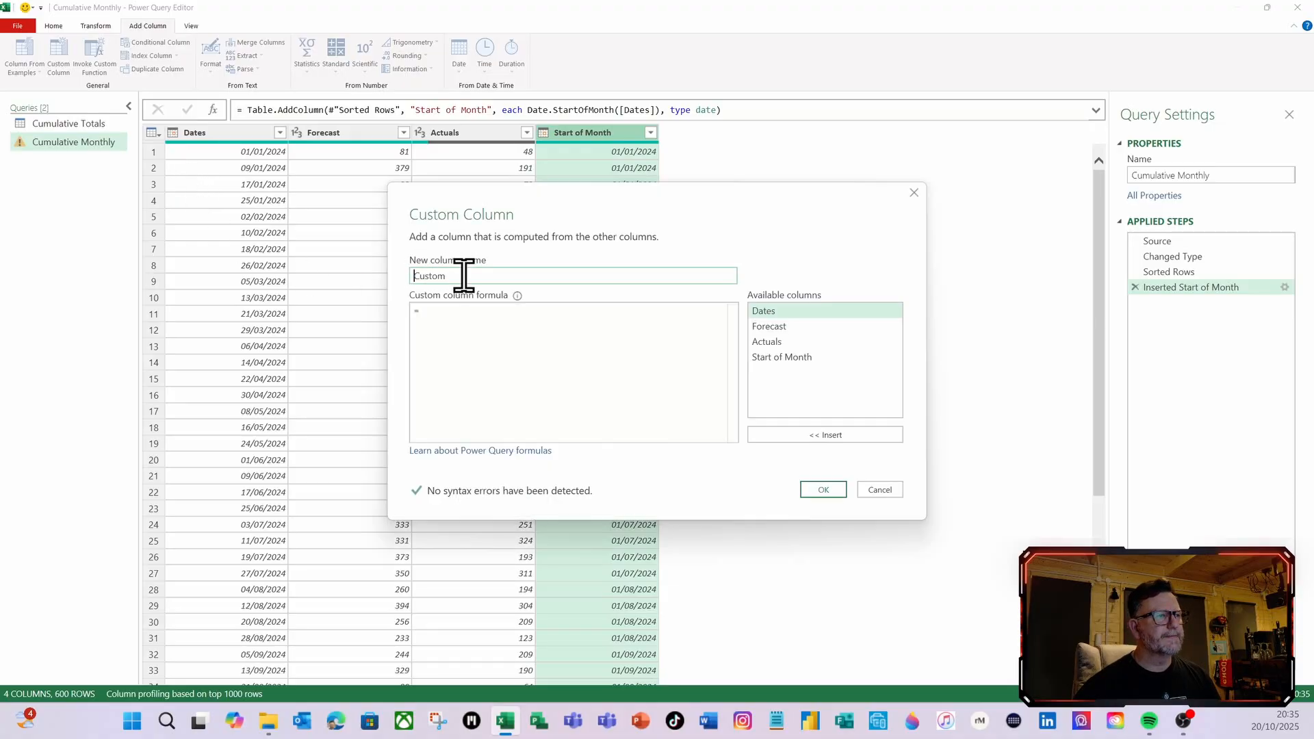
{"action": "left_click_drag", "start_coordinate": [466, 274], "coordinate": [407, 281]}
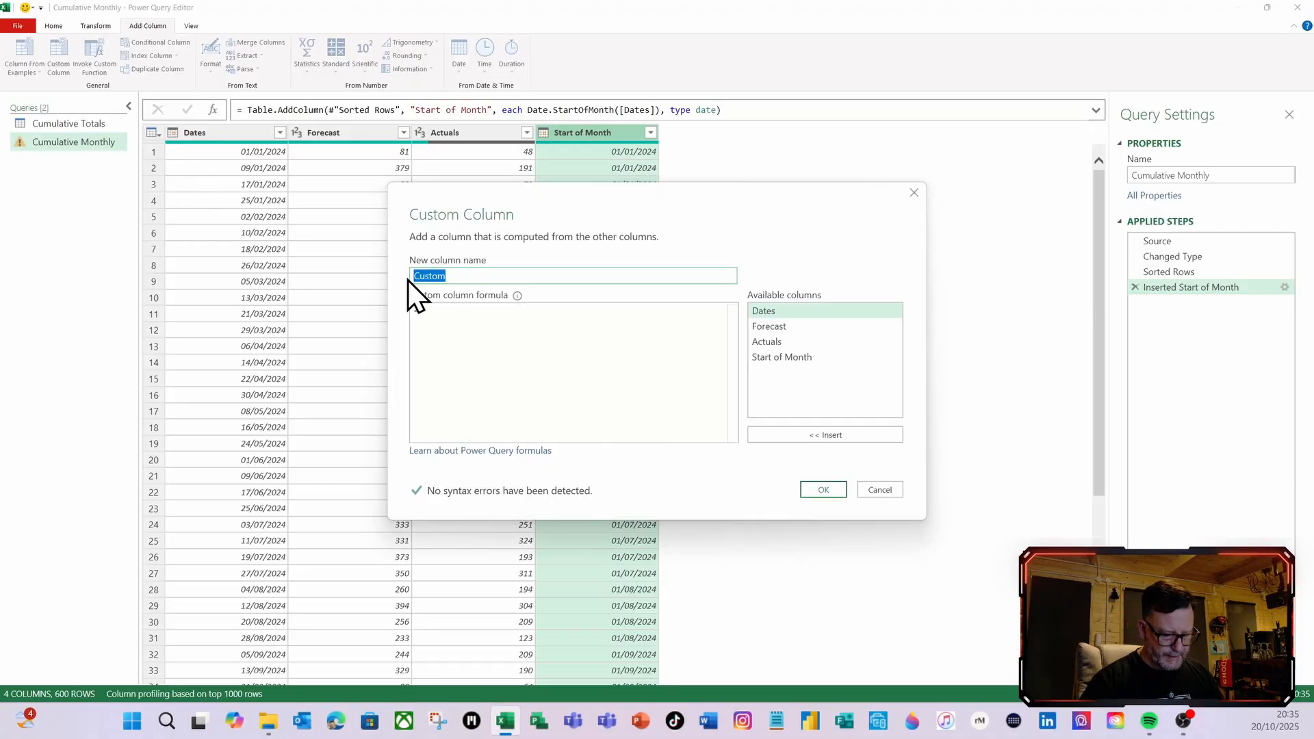
{"action": "type", "text": "Forecast"}
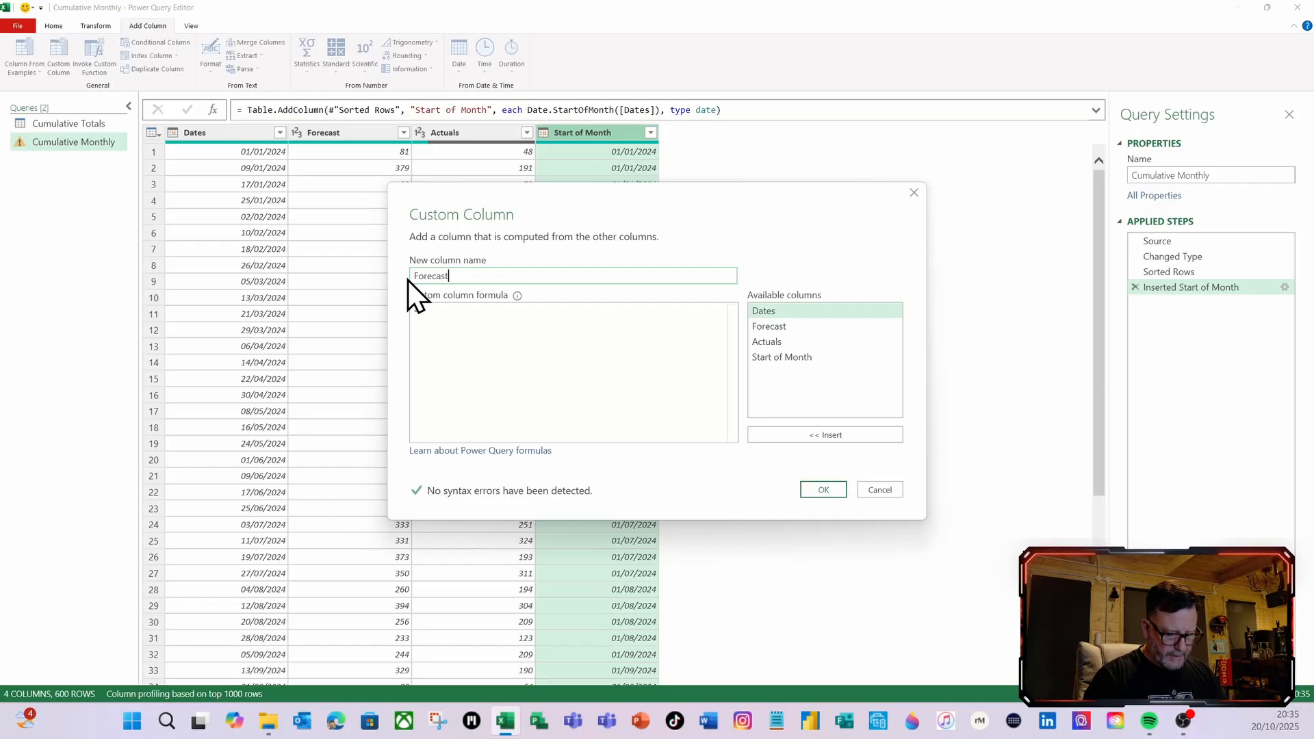
{"action": "type", "text": " Month"}
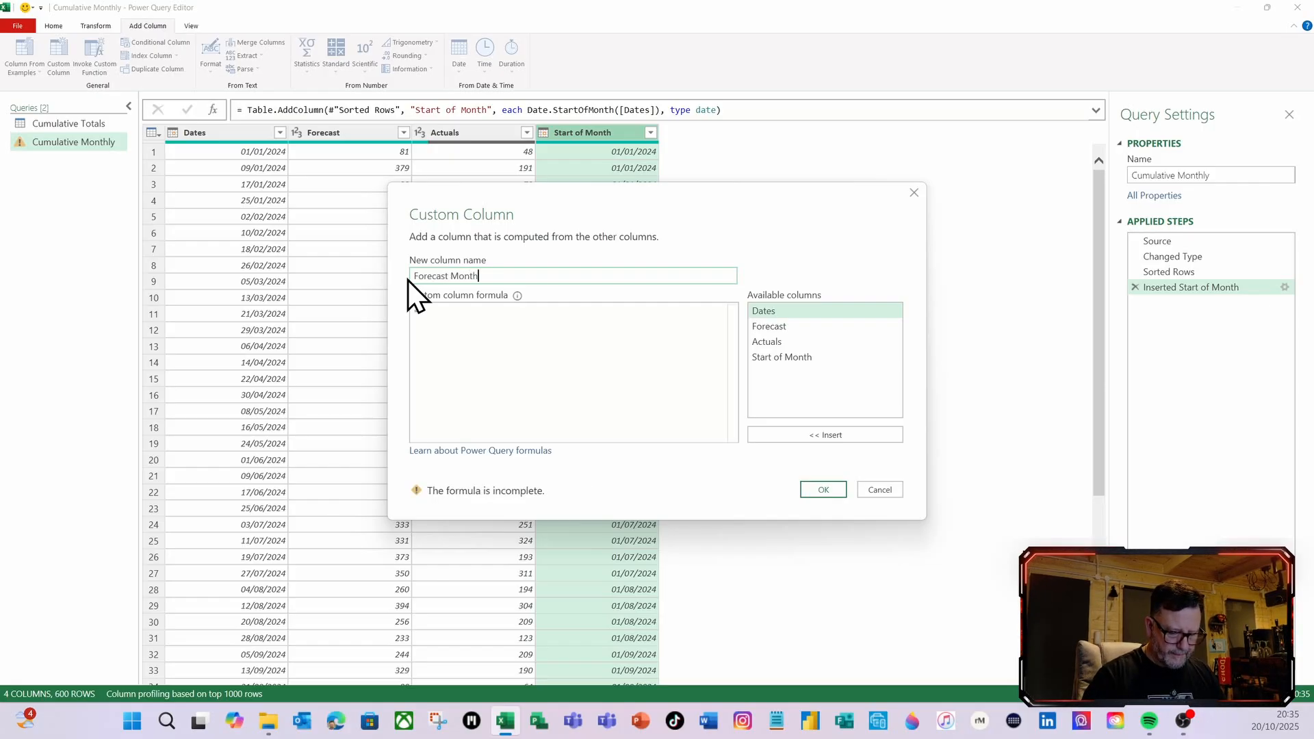
{"action": "type", "text": "ly "}
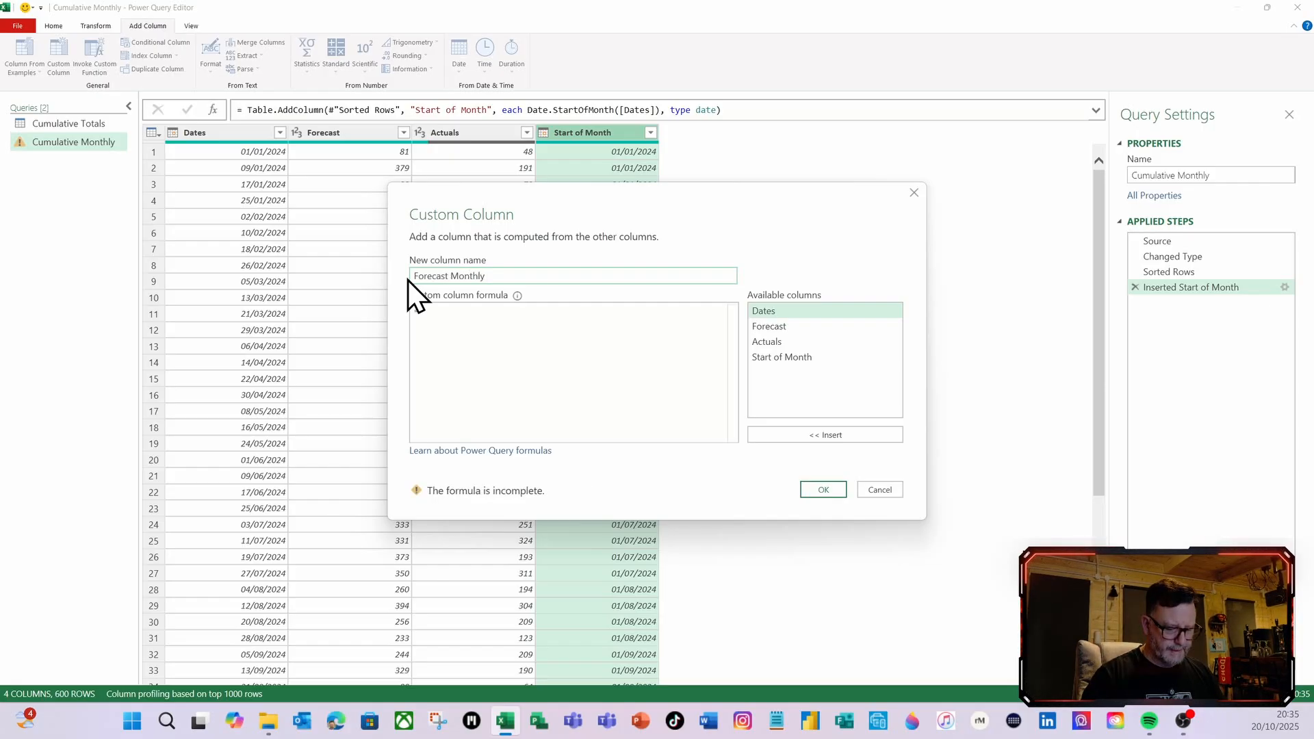
{"action": "type", "text": "RT"}
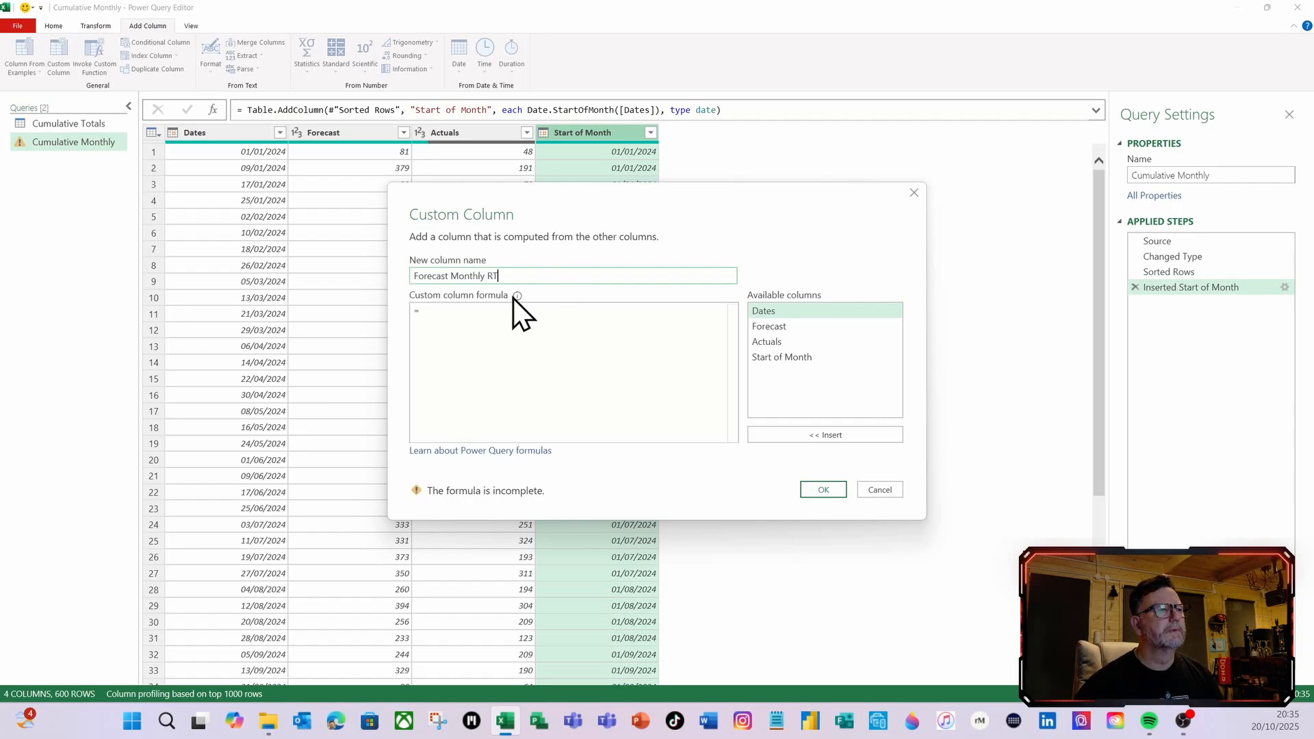
Enter #"Inserted Start of Month" as the Forecast Monthly RT custom column formula to reference the previous step's table
{"action": "left_click", "coordinate": [497, 361]}
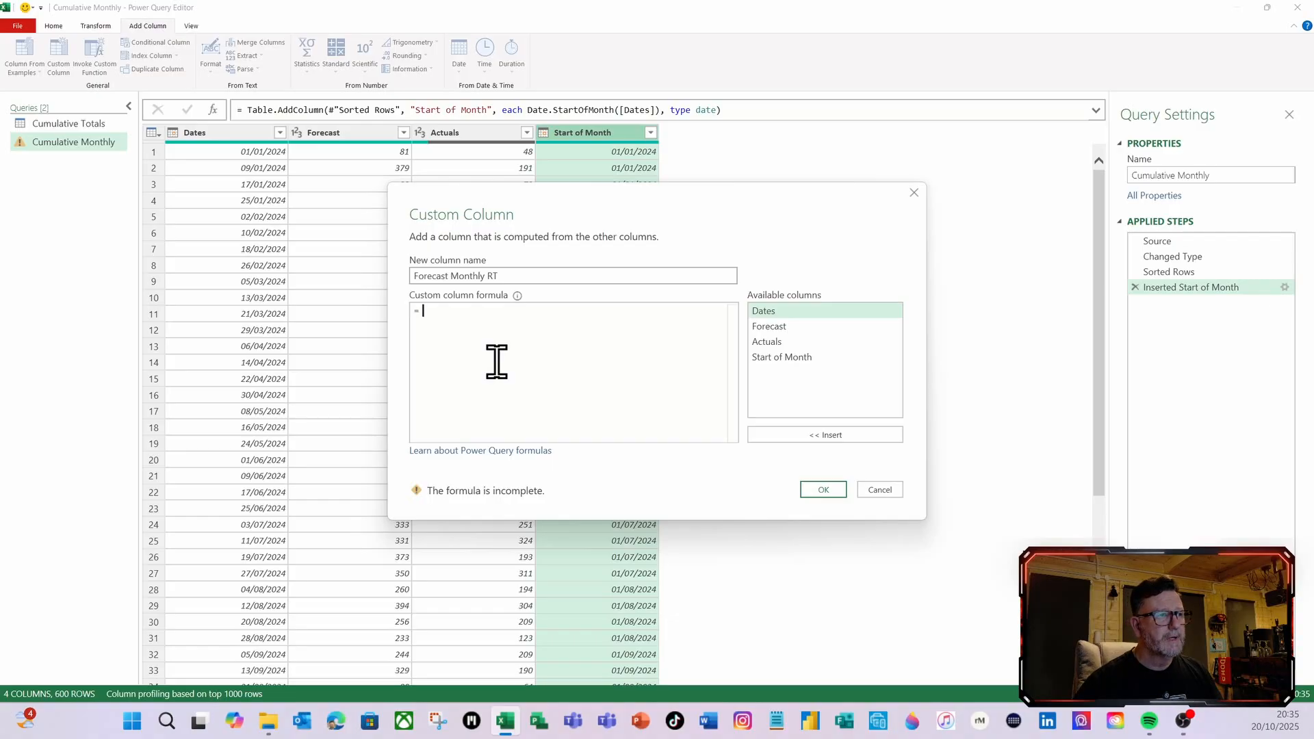
{"action": "type", "text": "#"}
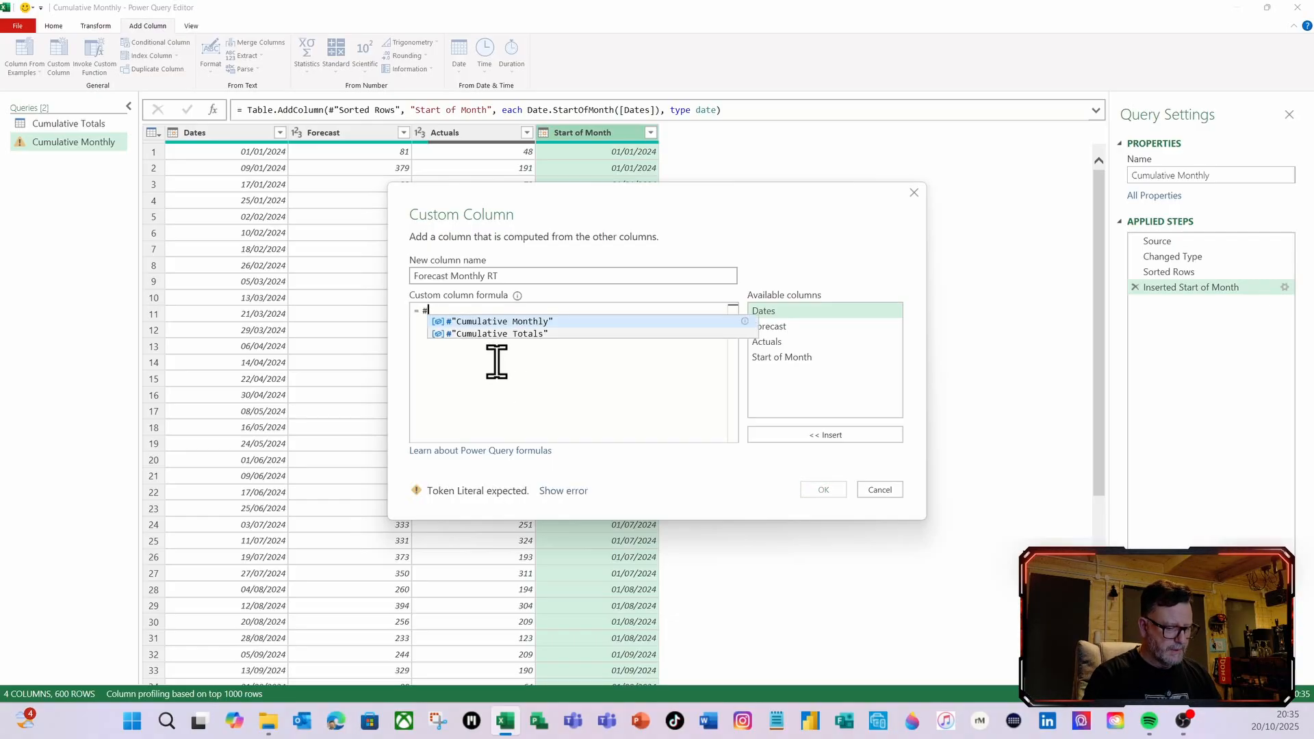
{"action": "type", "text": "\"\""}
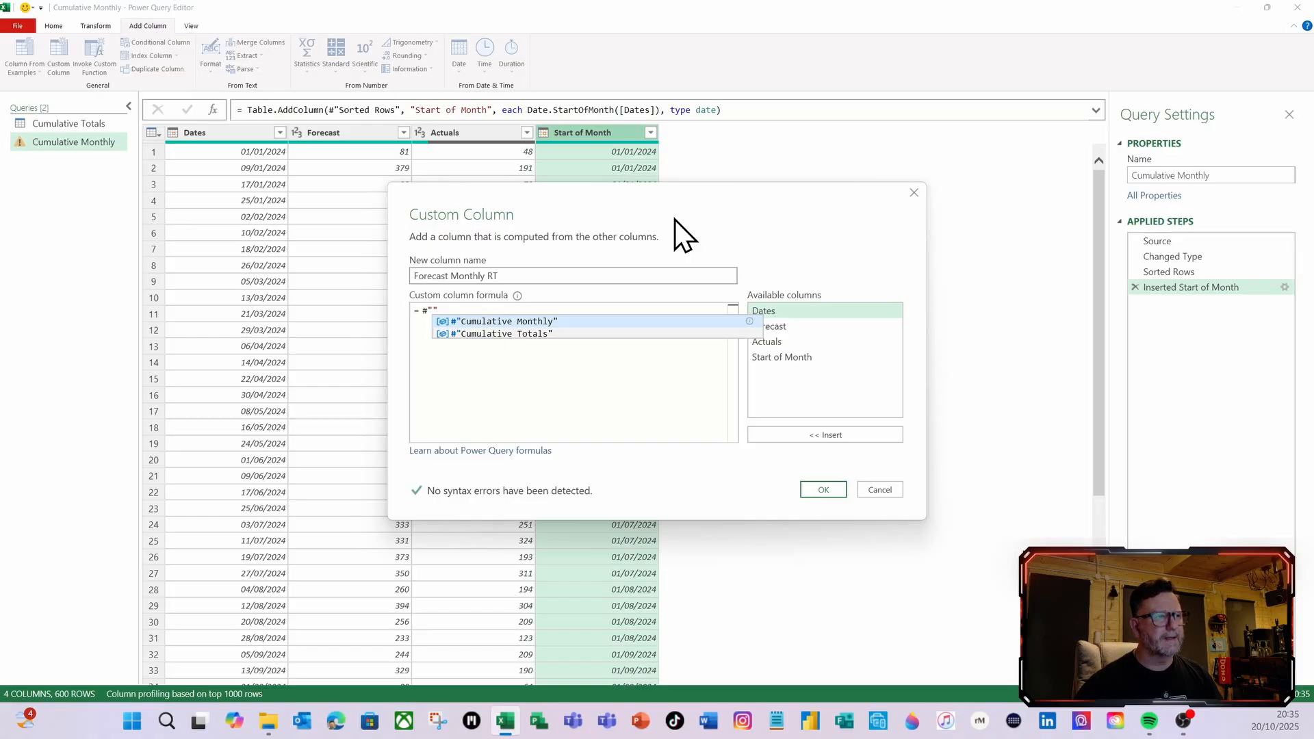
{"action": "type", "text": "Inserted"}
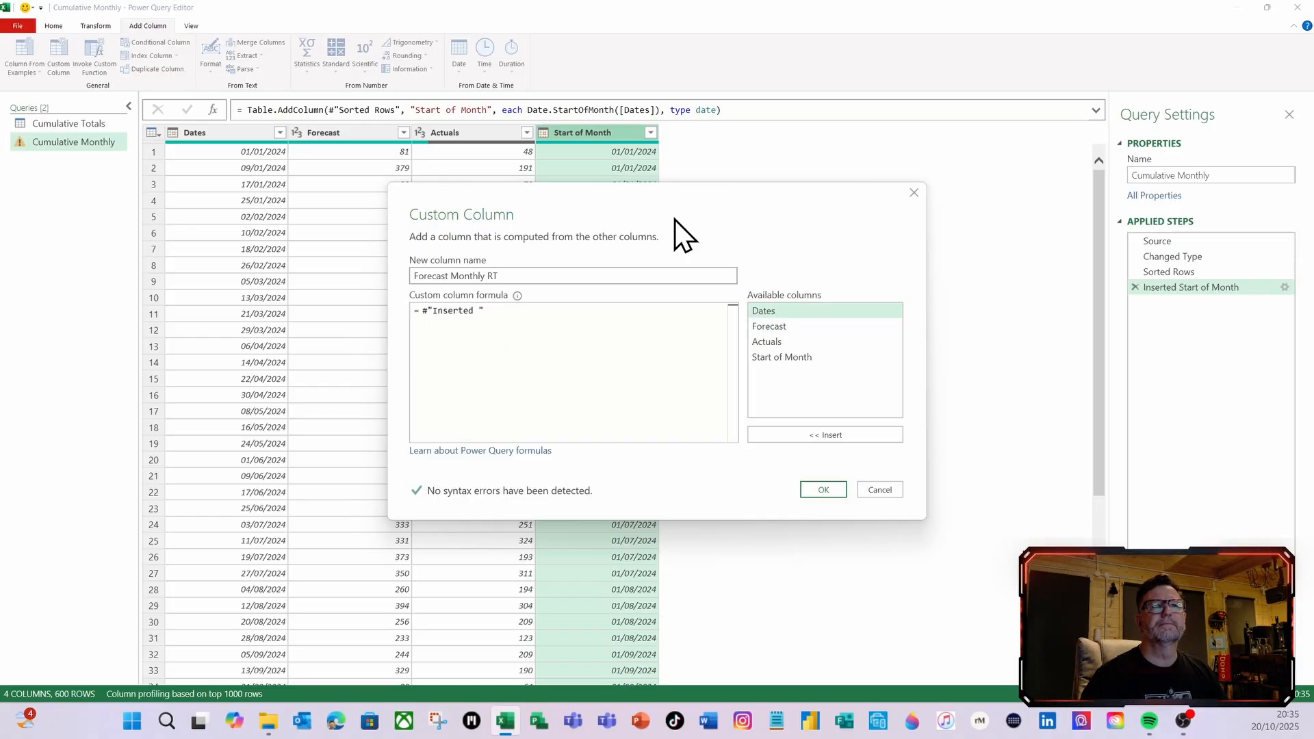
{"action": "type", "text": " Start "}
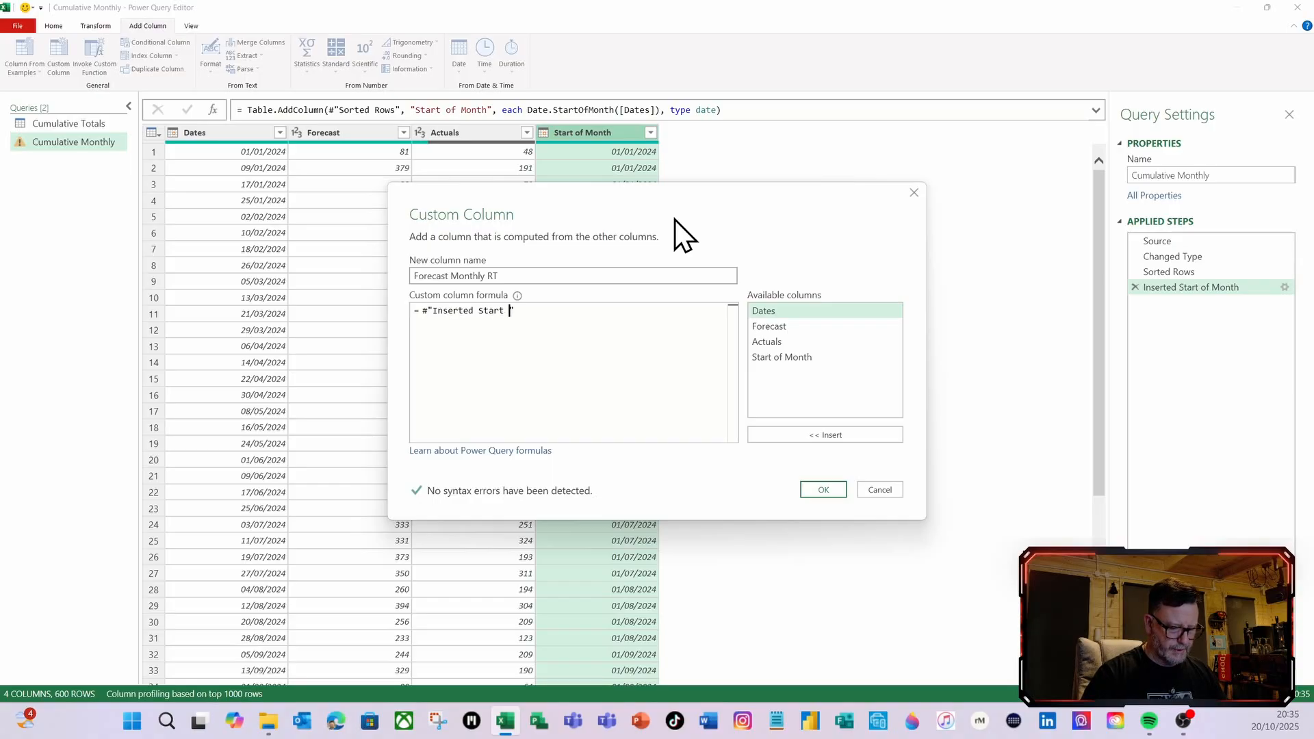
{"action": "type", "text": "of Mont"}
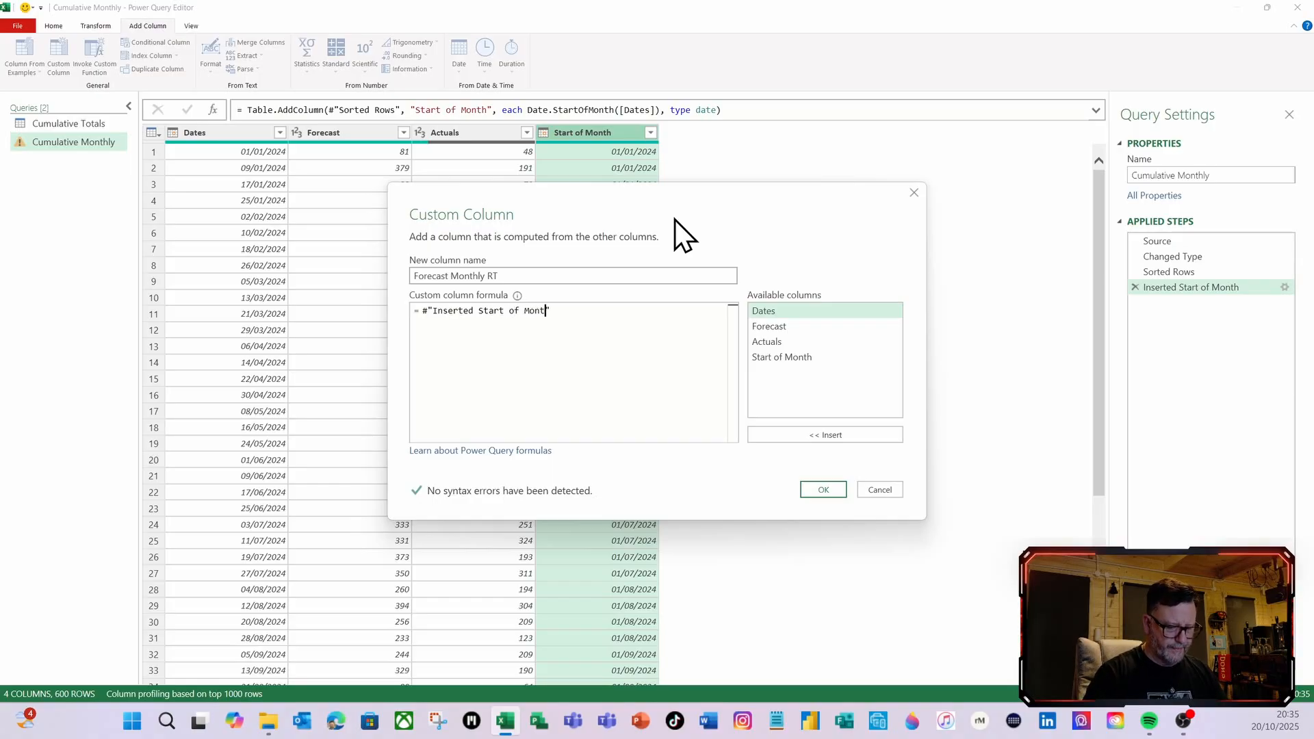
{"action": "type", "text": "h"}
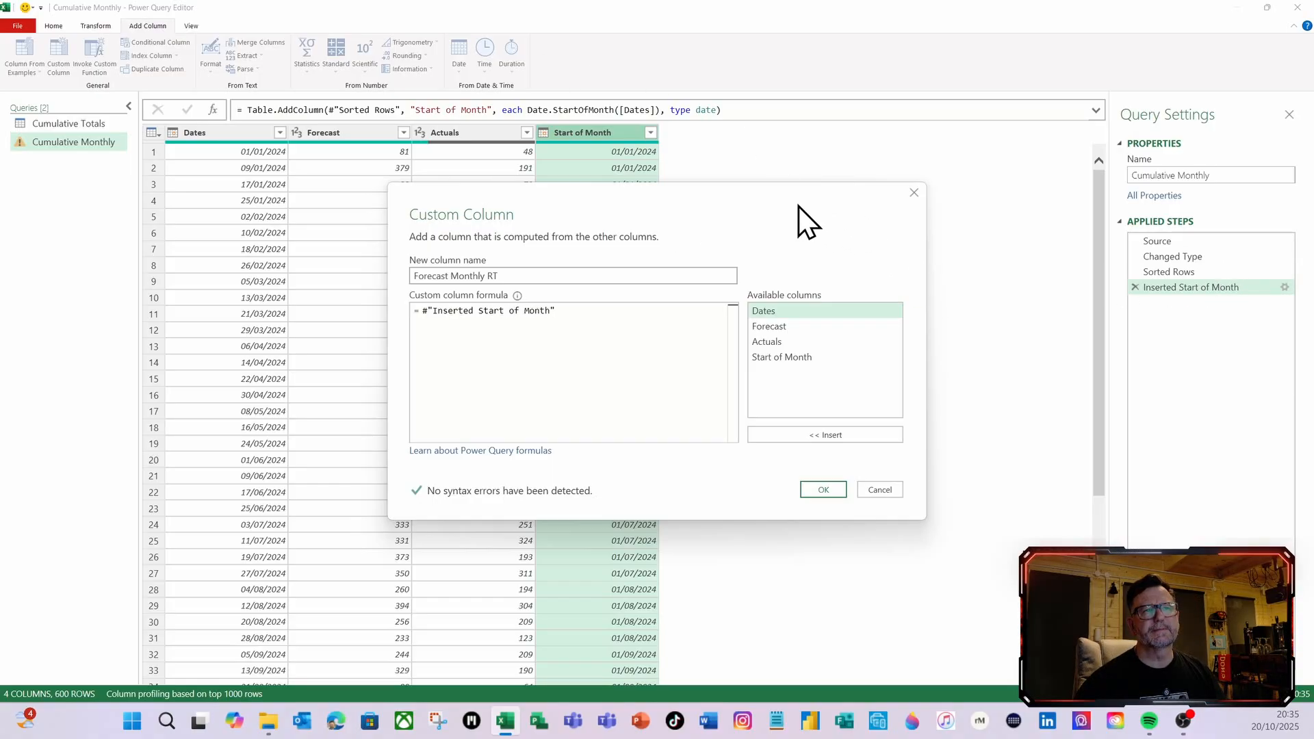
Create the Forecast Monthly RT column and inspect the nested table in its first row in an enlarged preview
{"action": "left_click_drag", "start_coordinate": [799, 207], "coordinate": [1104, 338]}
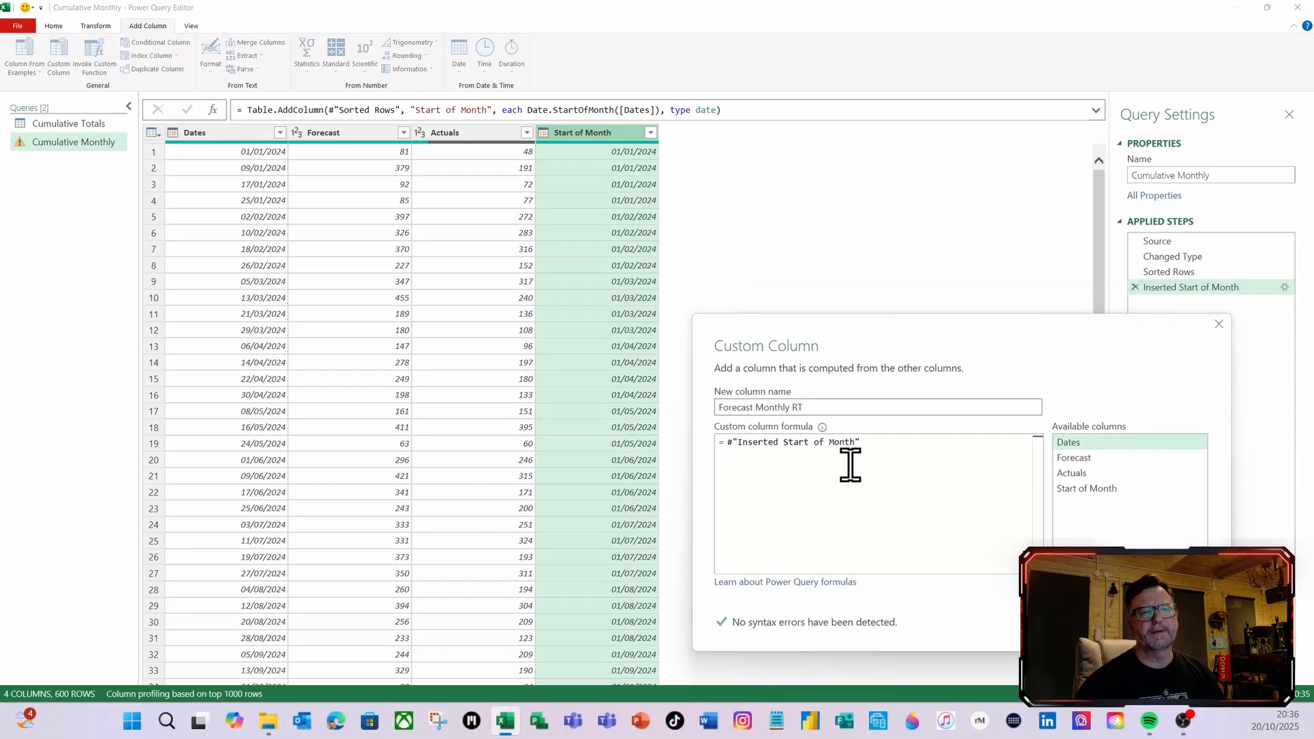
{"action": "left_click", "coordinate": [1093, 623]}
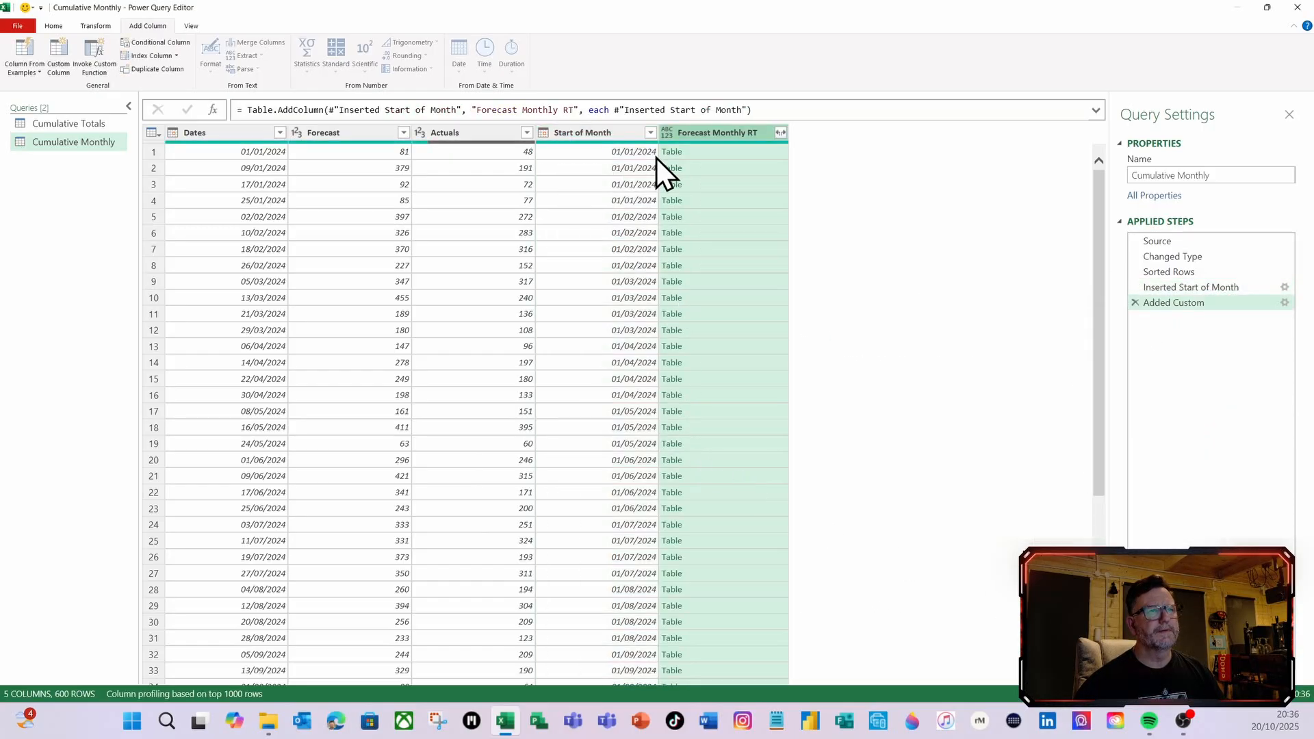
{"action": "left_click", "coordinate": [733, 158]}
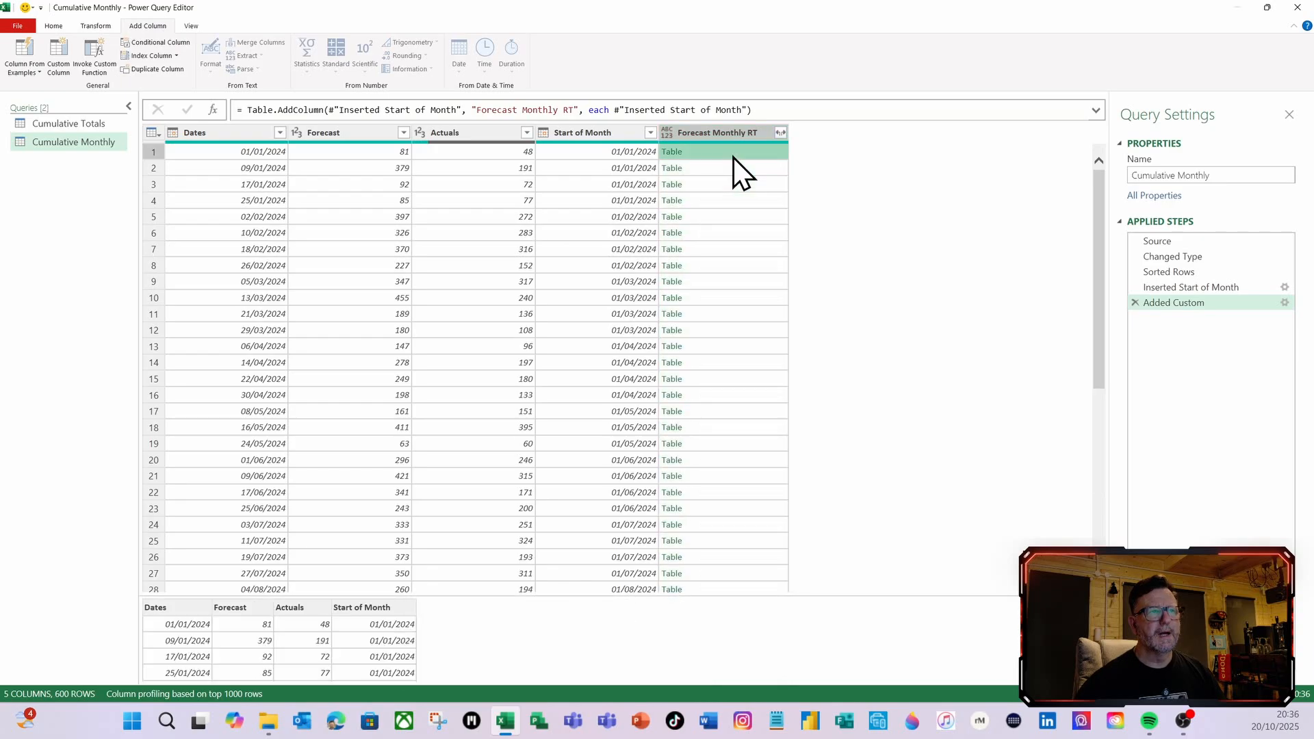
{"action": "left_click_drag", "start_coordinate": [533, 595], "coordinate": [479, 419]}
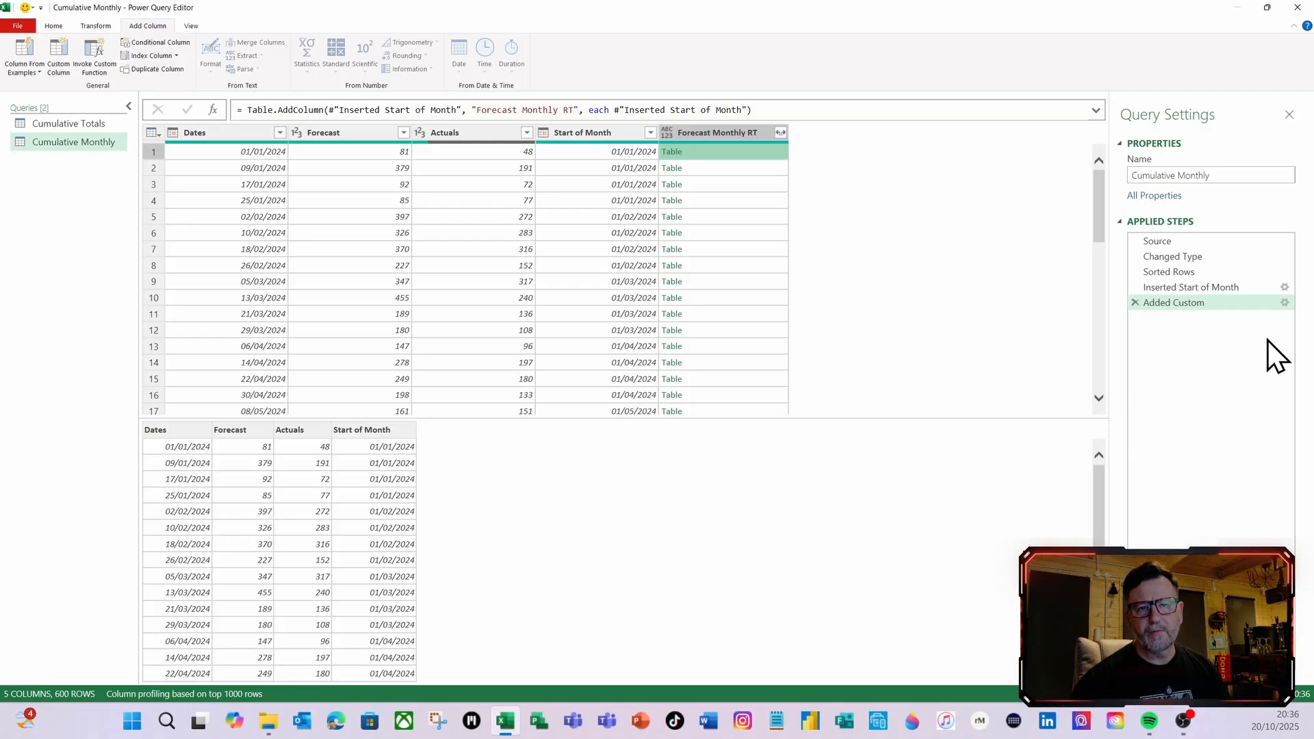
Edit the Added Custom formula to make #"Inserted Start of Month" the first argument of Table.SelectRows, followed by a comma
{"action": "left_click", "coordinate": [1285, 304]}
{"action": "left_click", "coordinate": [1285, 304]}
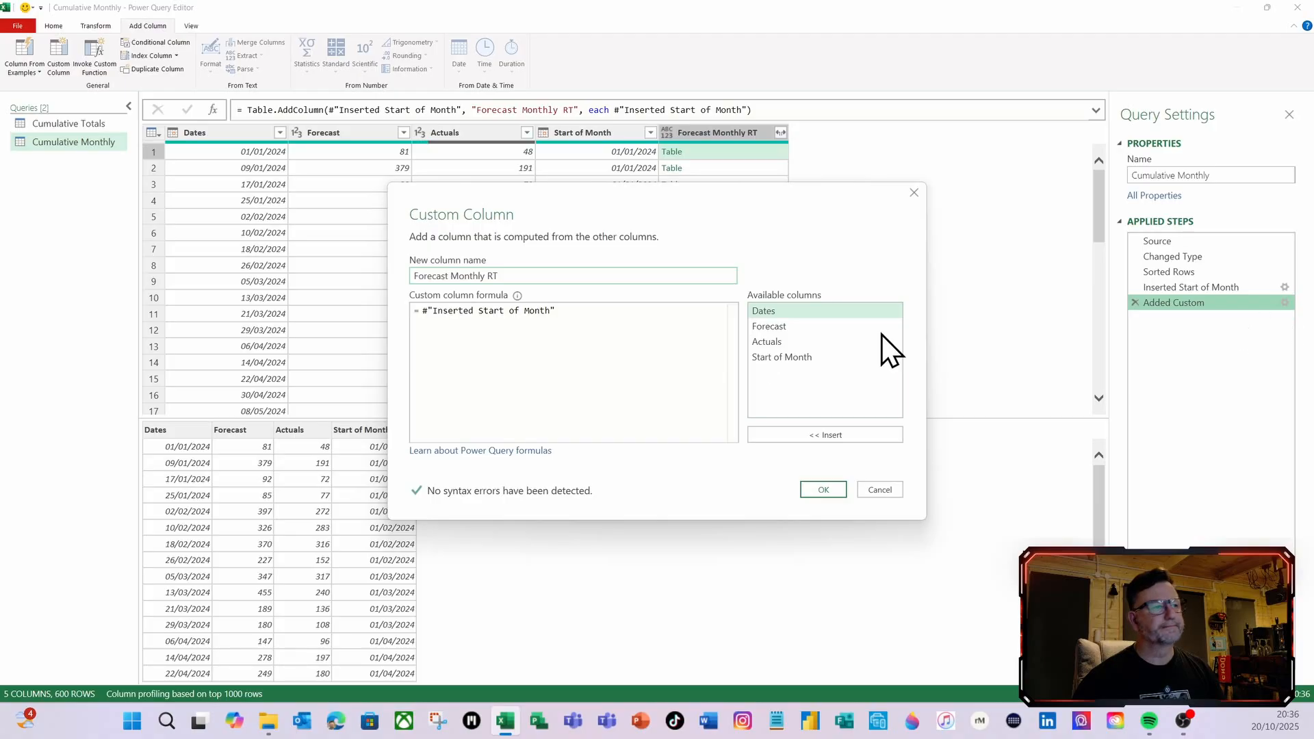
{"action": "left_click", "coordinate": [424, 310]}
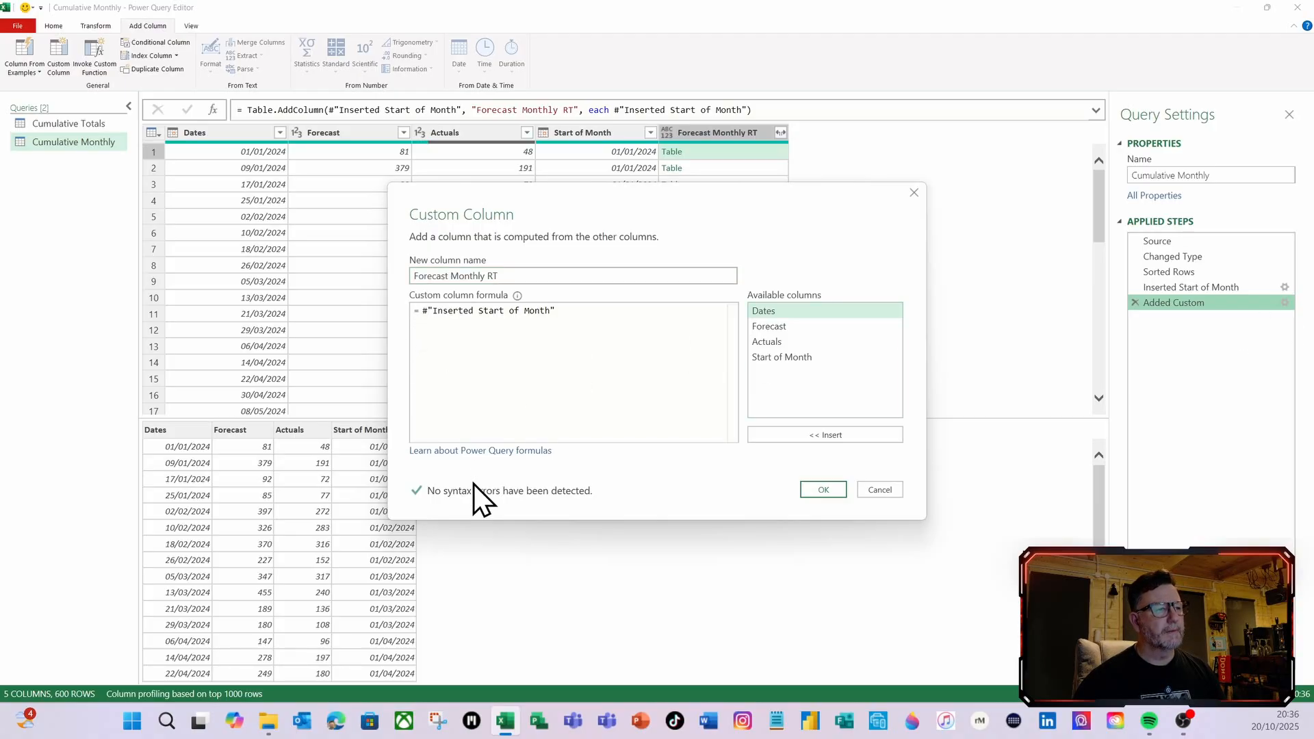
{"action": "key", "text": "Return"}
{"action": "key", "text": "Up"}
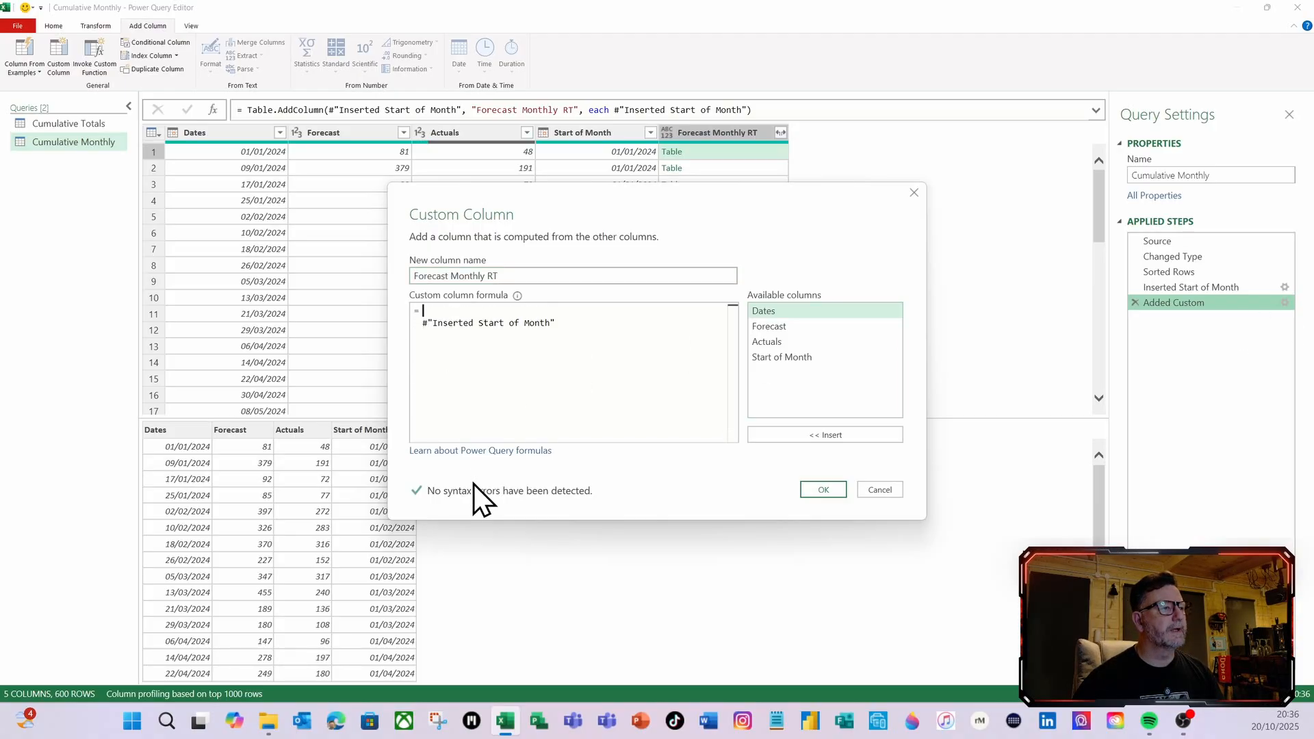
{"action": "type", "text": "table"}
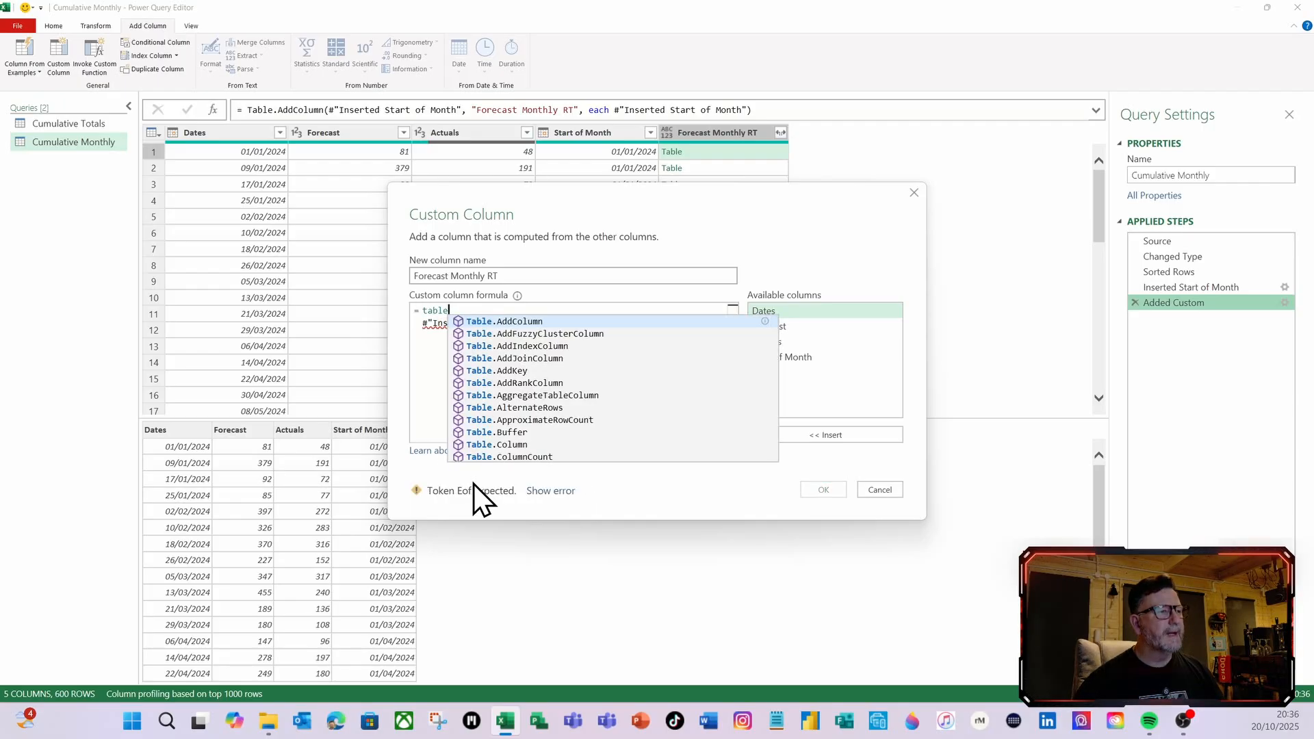
{"action": "type", "text": "s"}
{"action": "left_click", "coordinate": [524, 358]}
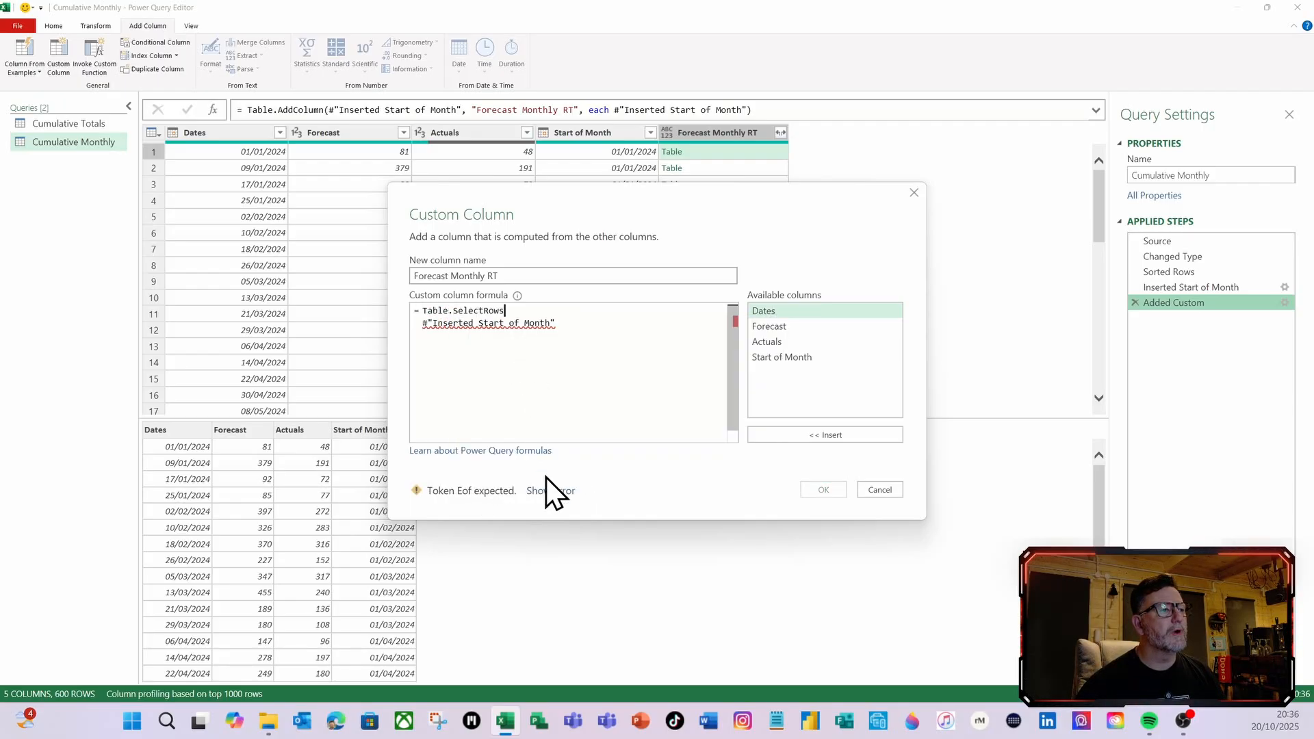
{"action": "type", "text": "("}
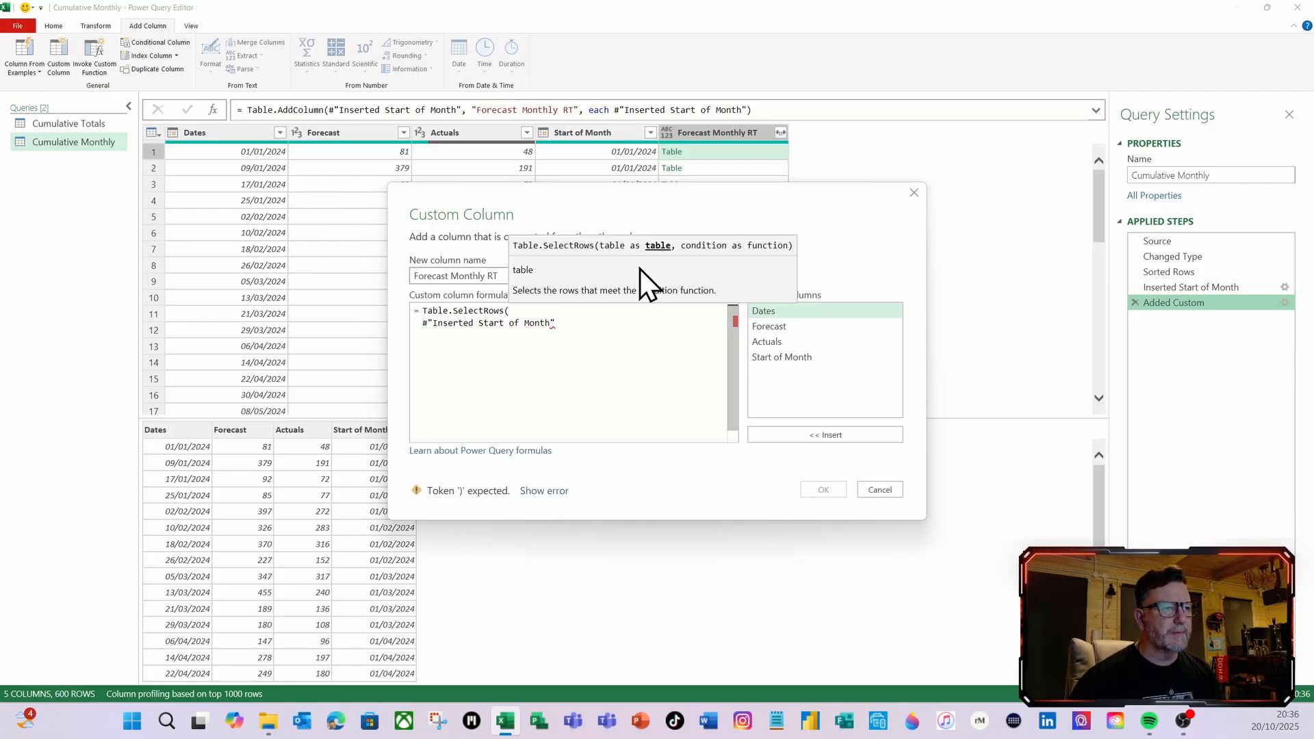
{"action": "left_click", "coordinate": [588, 329]}
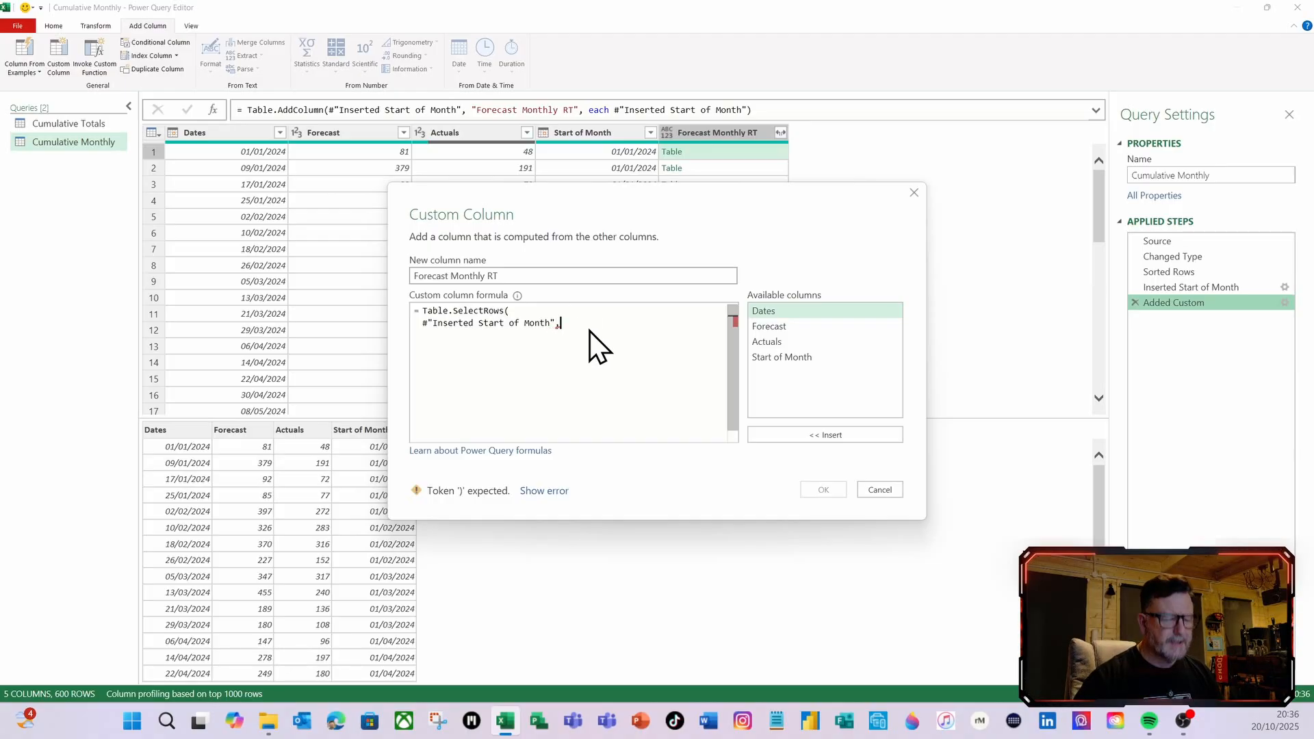
Begin the Table.SelectRows condition with the function (InnerT)=>InnerT[Dates]
{"action": "left_click_drag", "start_coordinate": [617, 210], "coordinate": [607, 305]}
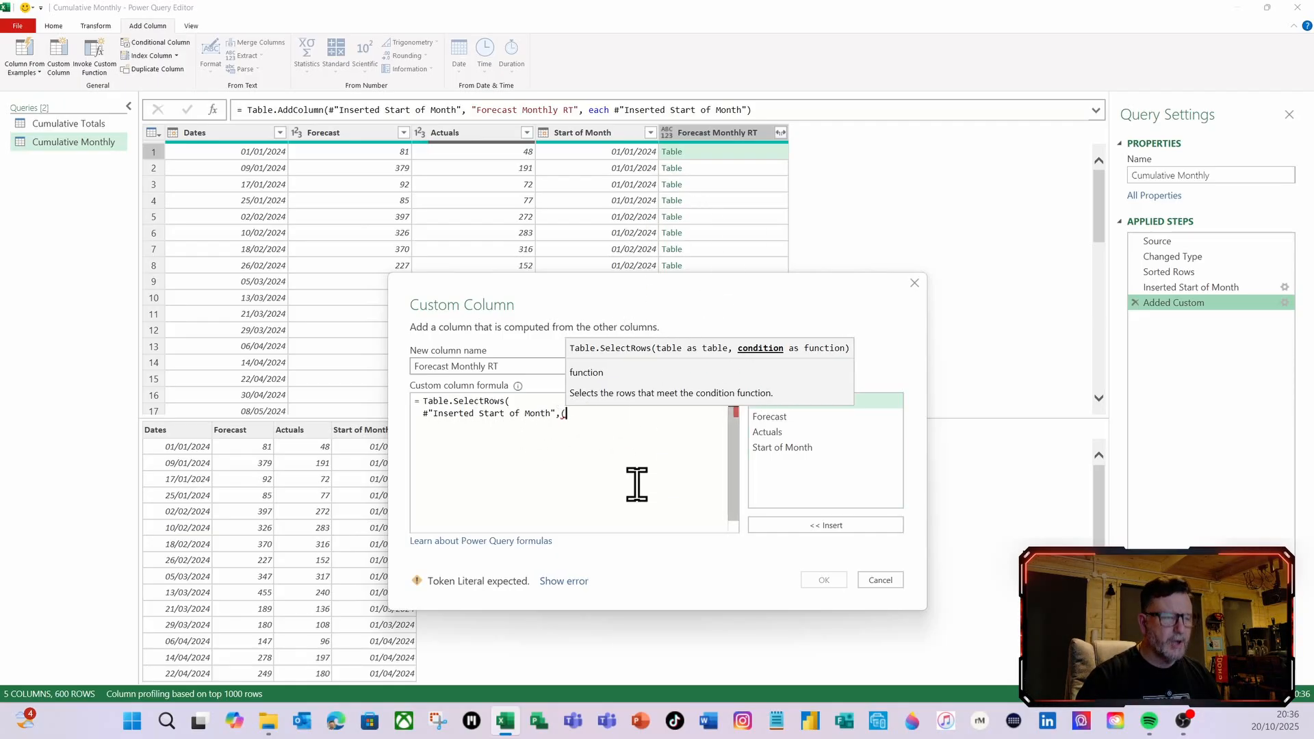
{"action": "type", "text": "(InnerT"}
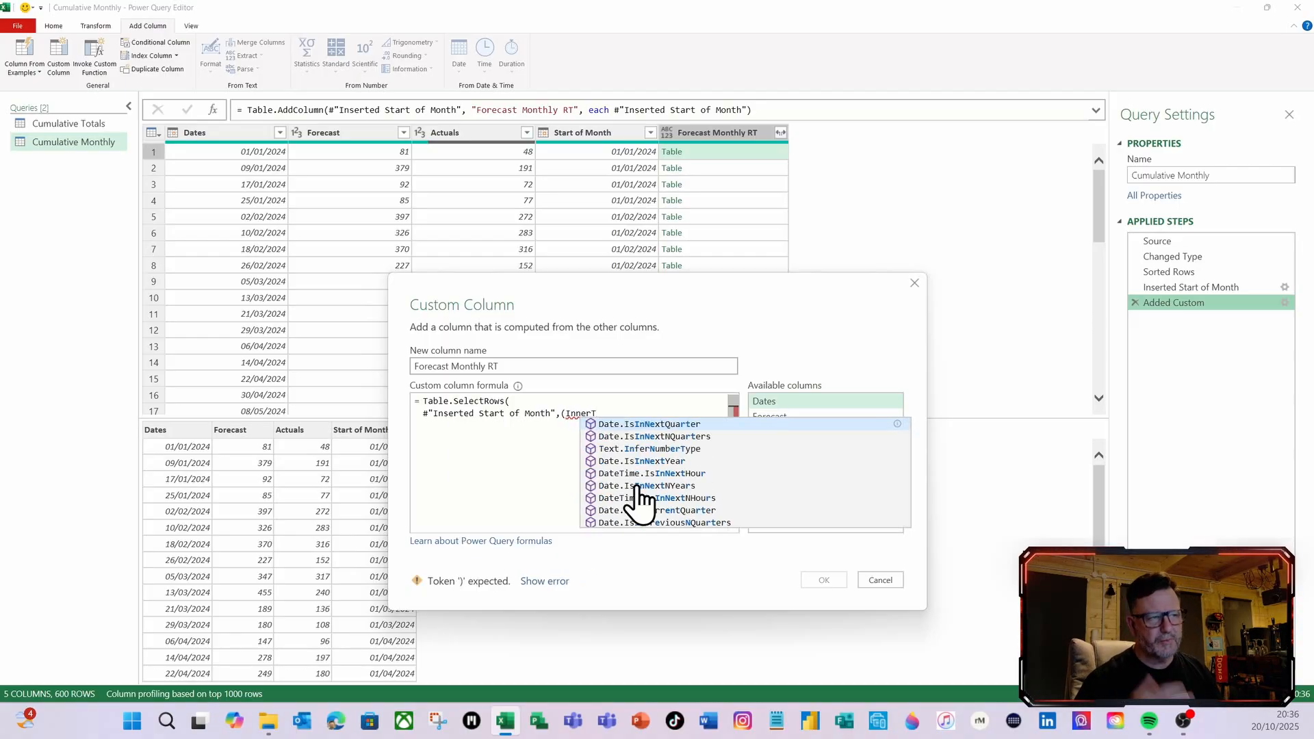
{"action": "type", "text": ")="}
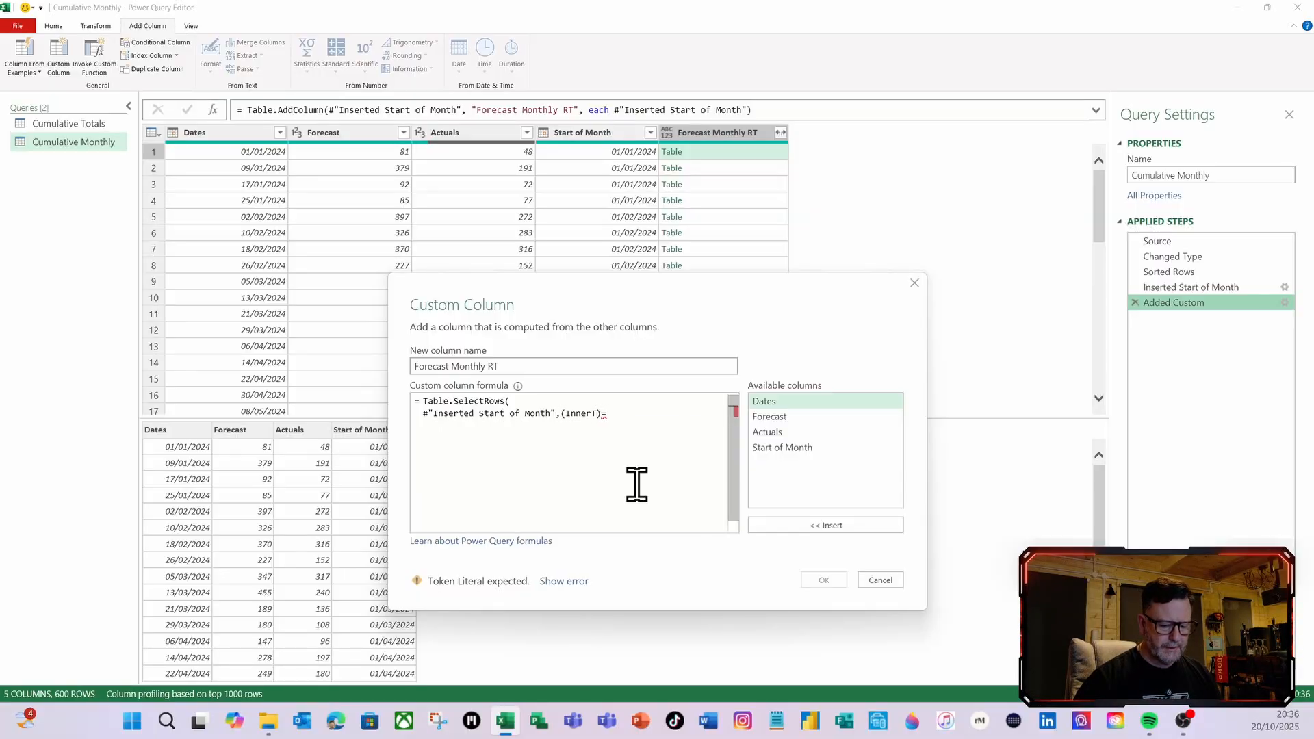
{"action": "type", "text": ">"}
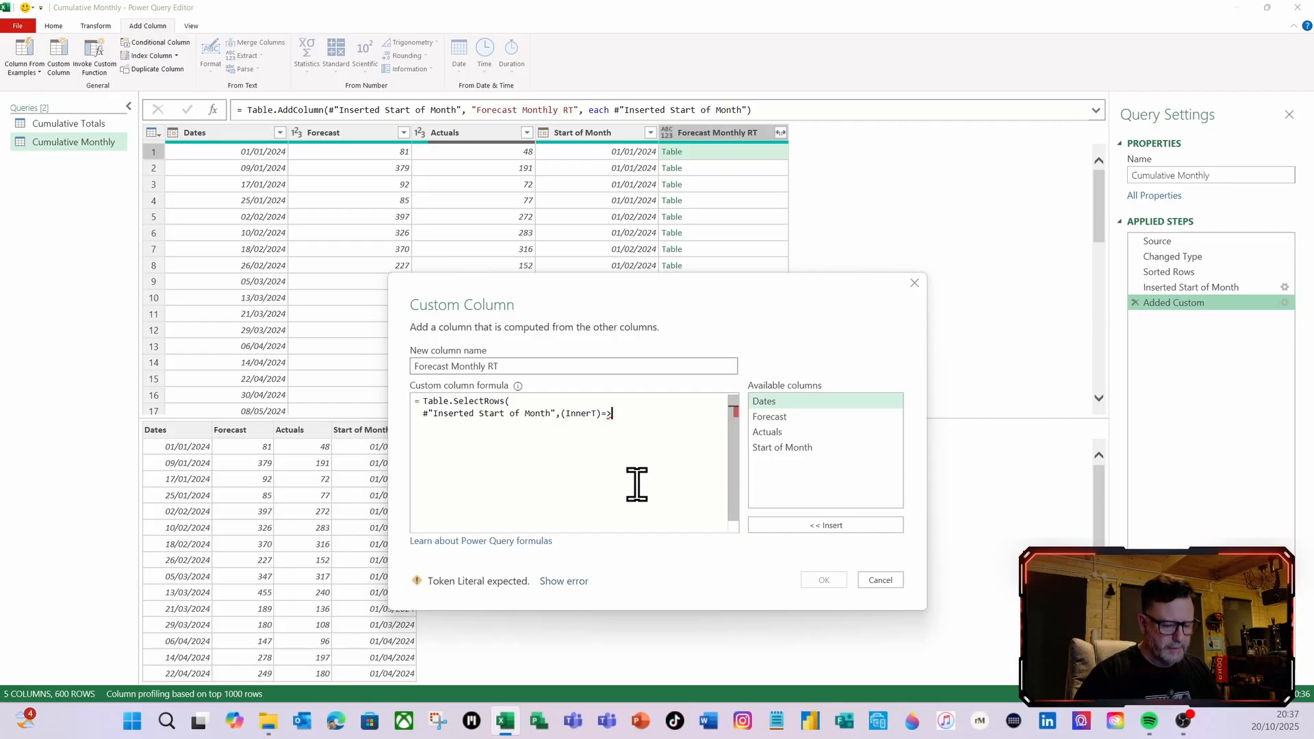
{"action": "type", "text": "in"}
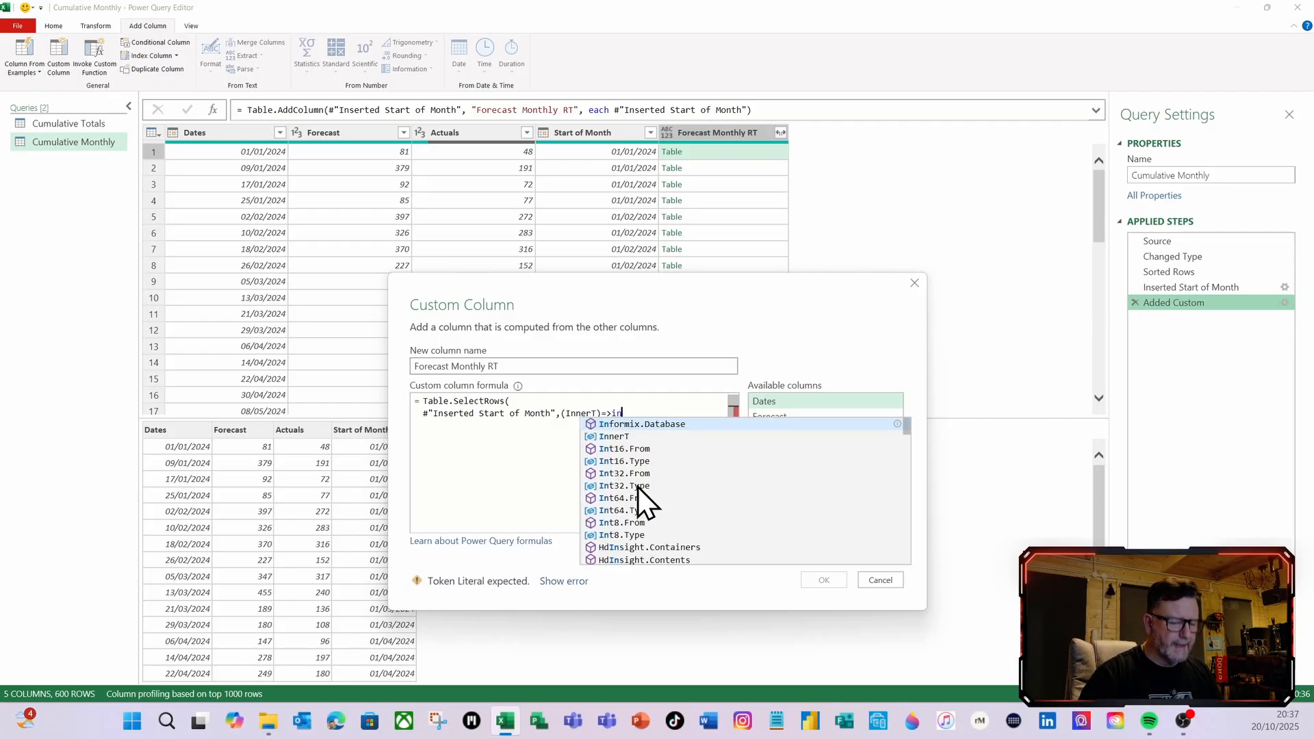
{"action": "left_click", "coordinate": [612, 436]}
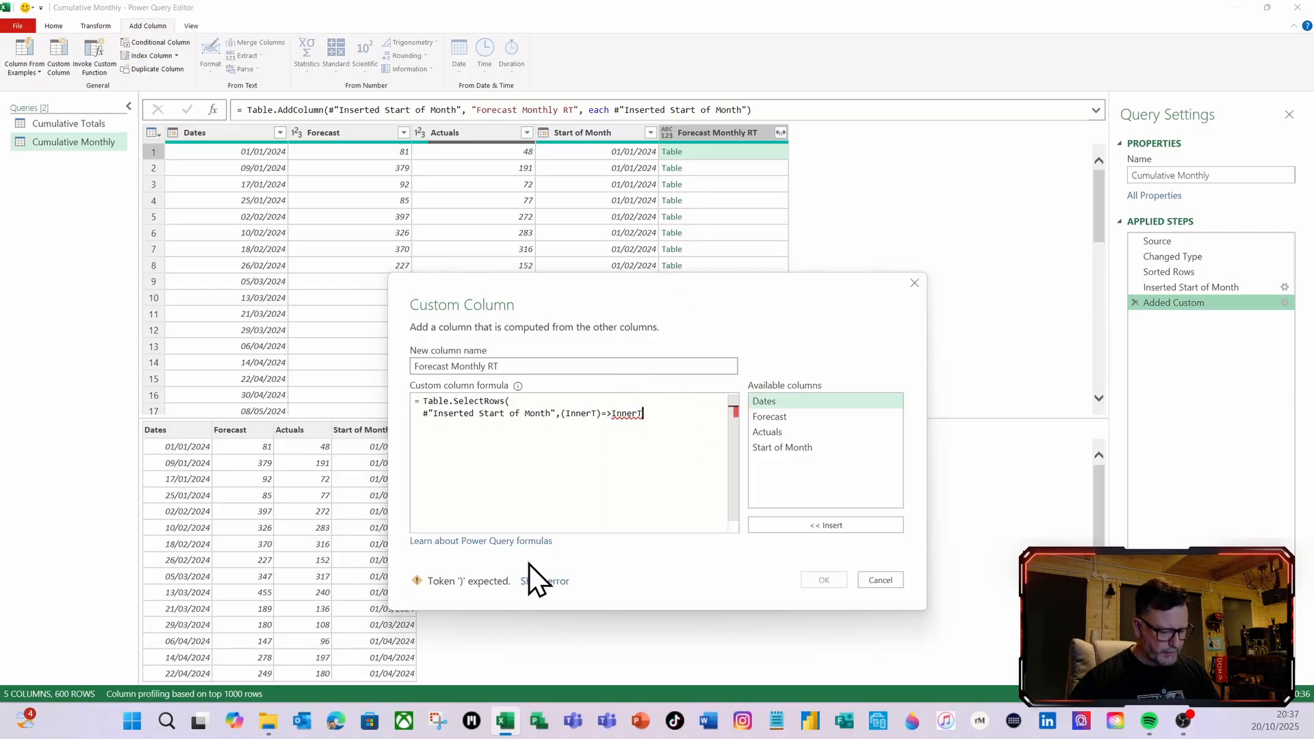
{"action": "type", "text": "["}
{"action": "key", "text": "BackSpace"}
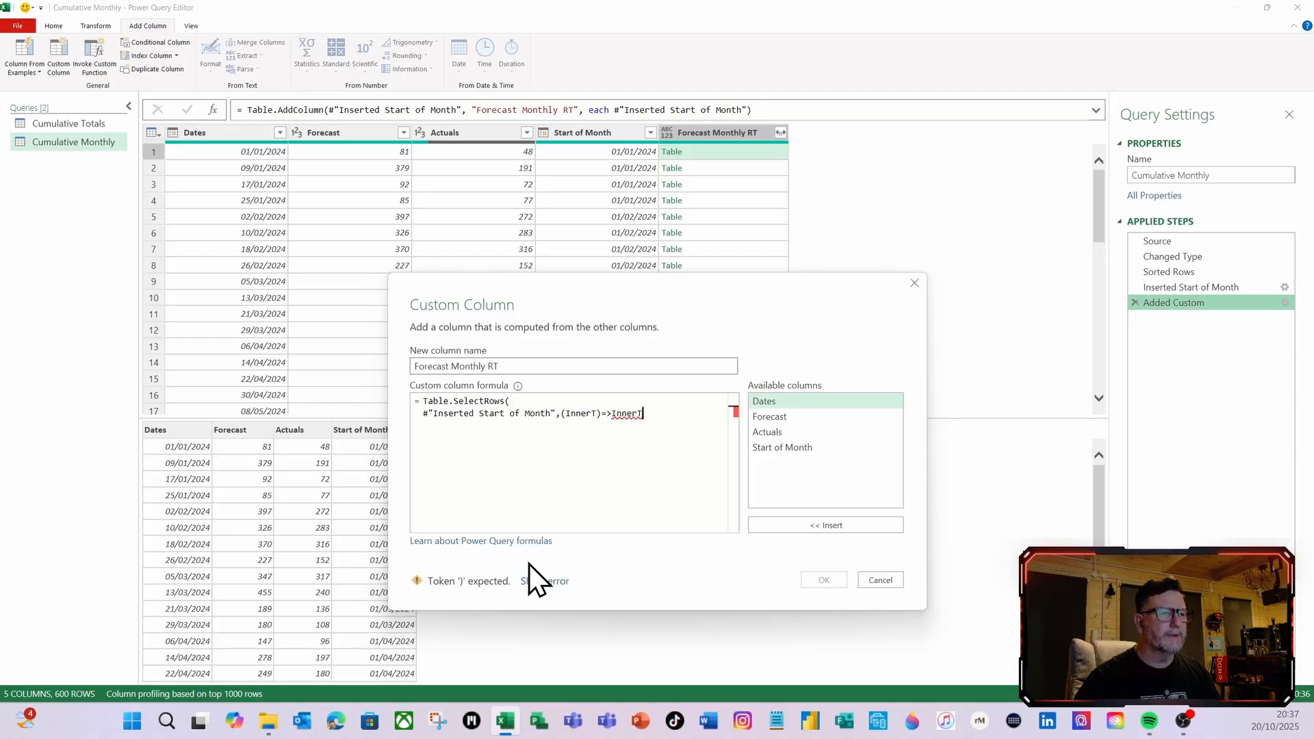
{"action": "type", "text": "["}
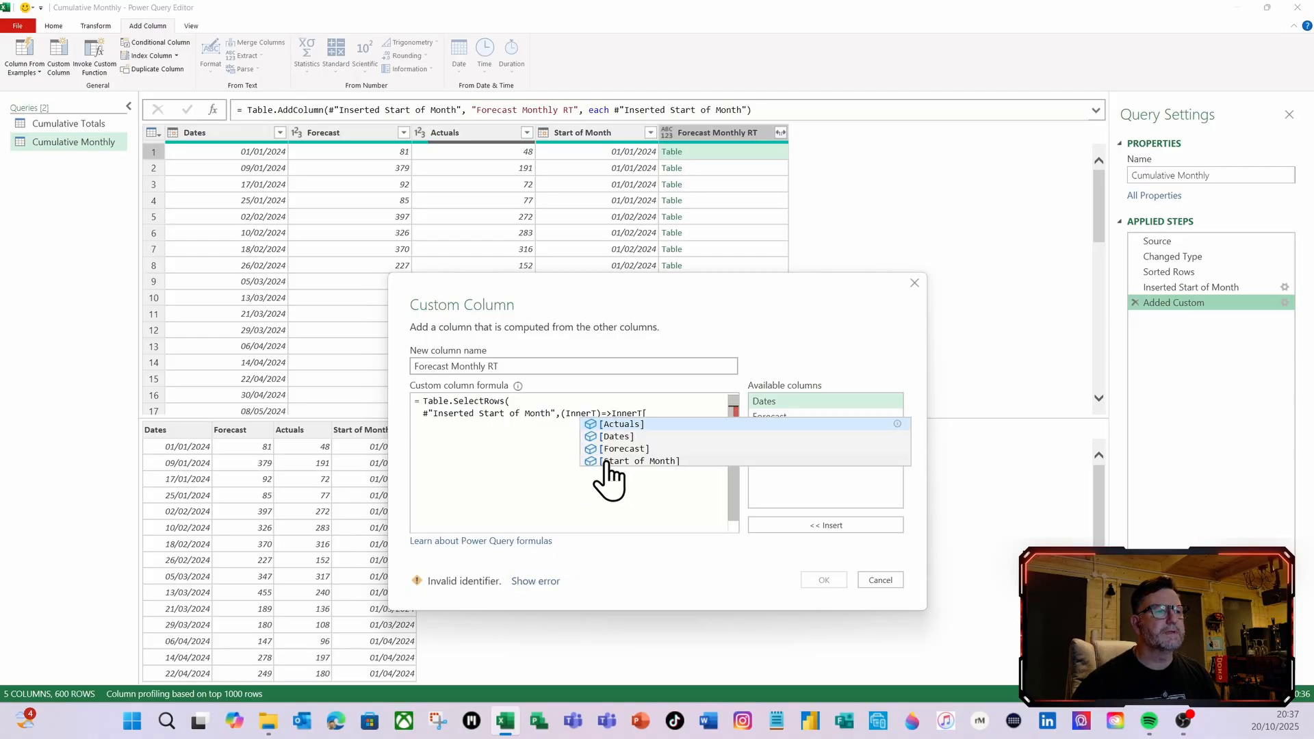
{"action": "left_click", "coordinate": [623, 436]}
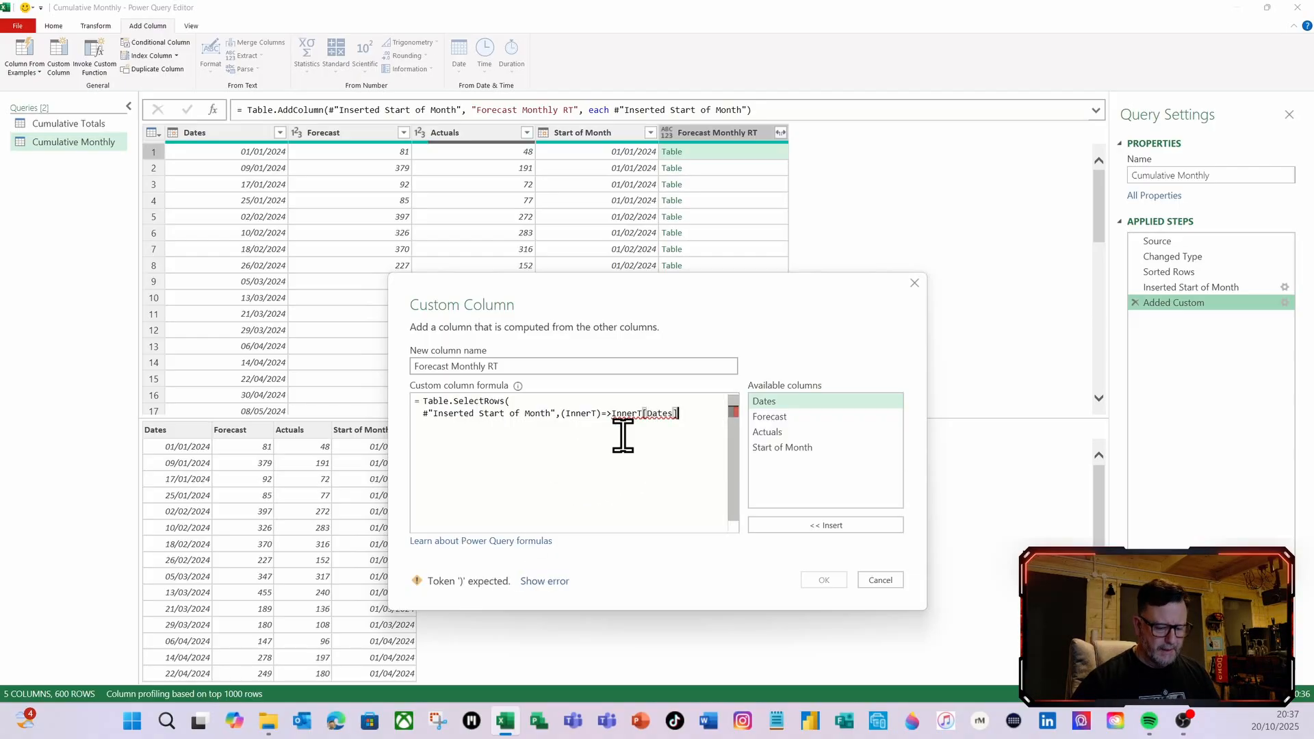
Complete the condition with <=[Dates], close the Table.SelectRows parenthesis on a new line and apply the formula
{"action": "type", "text": "<="}
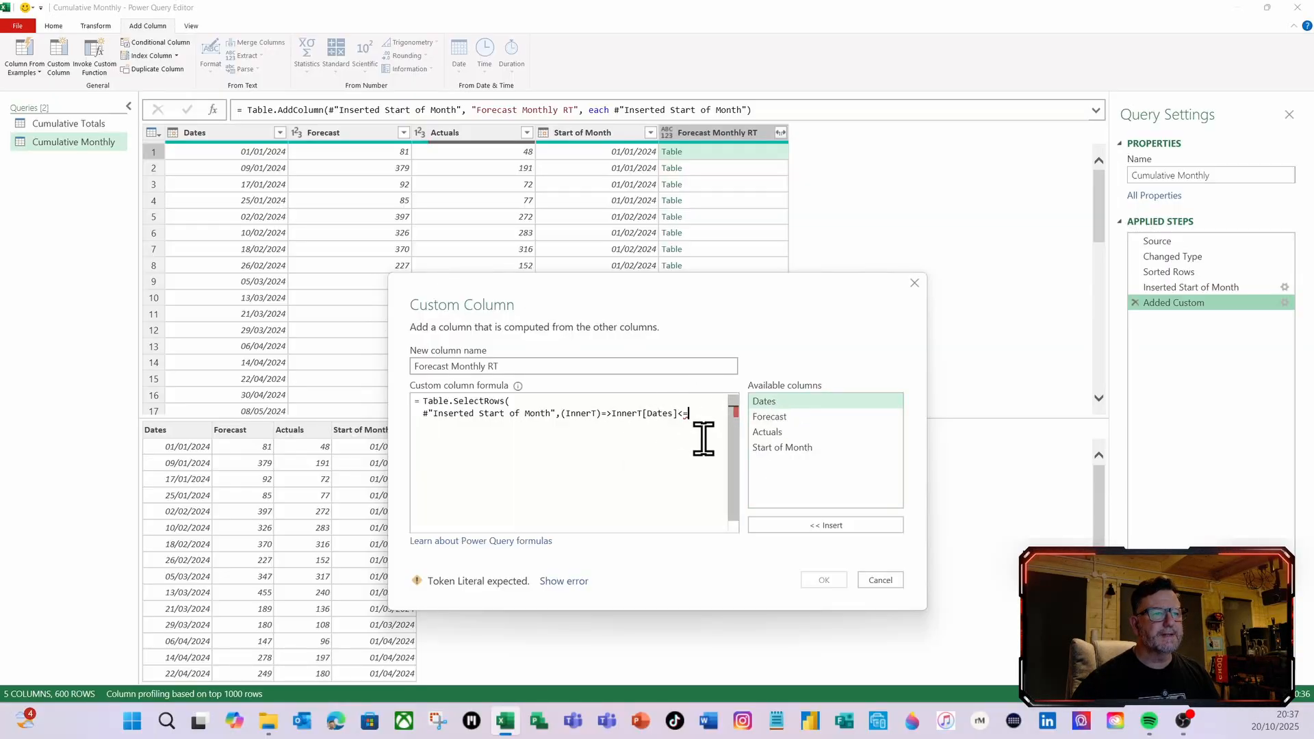
{"action": "left_click", "coordinate": [776, 401]}
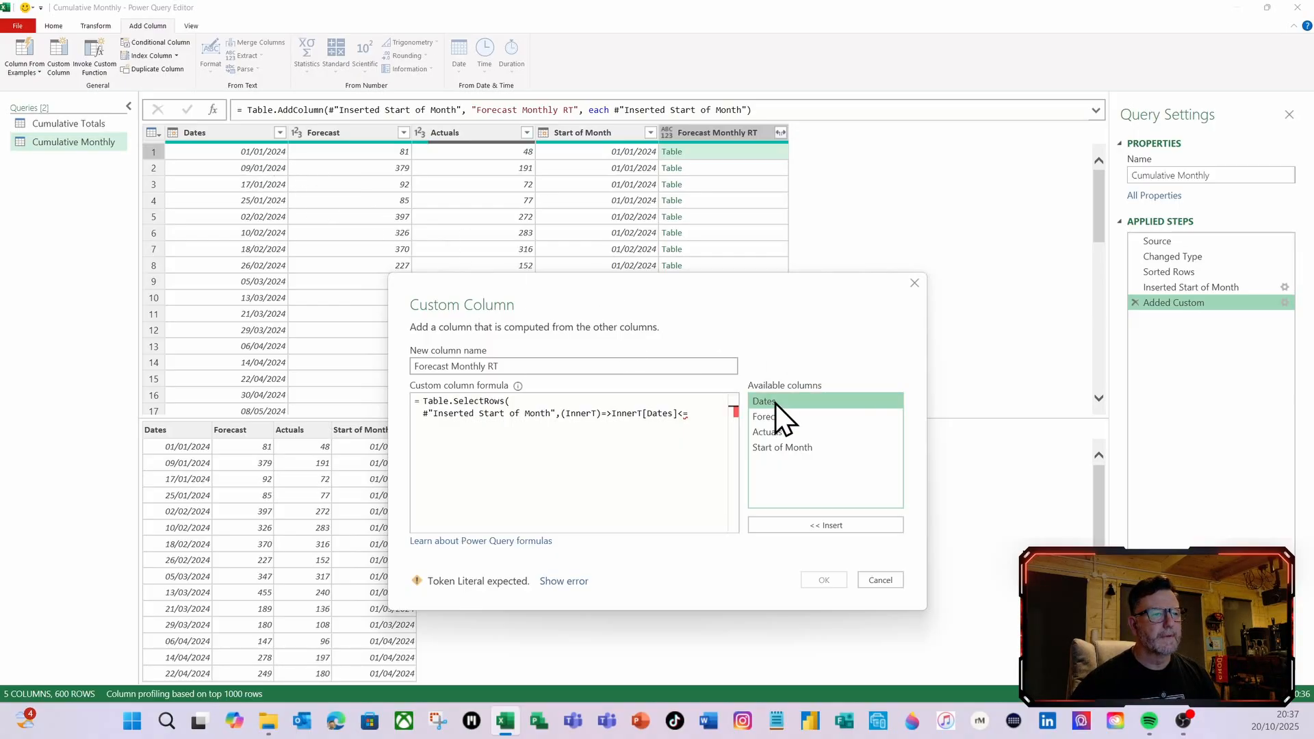
{"action": "double_click", "coordinate": [775, 404]}
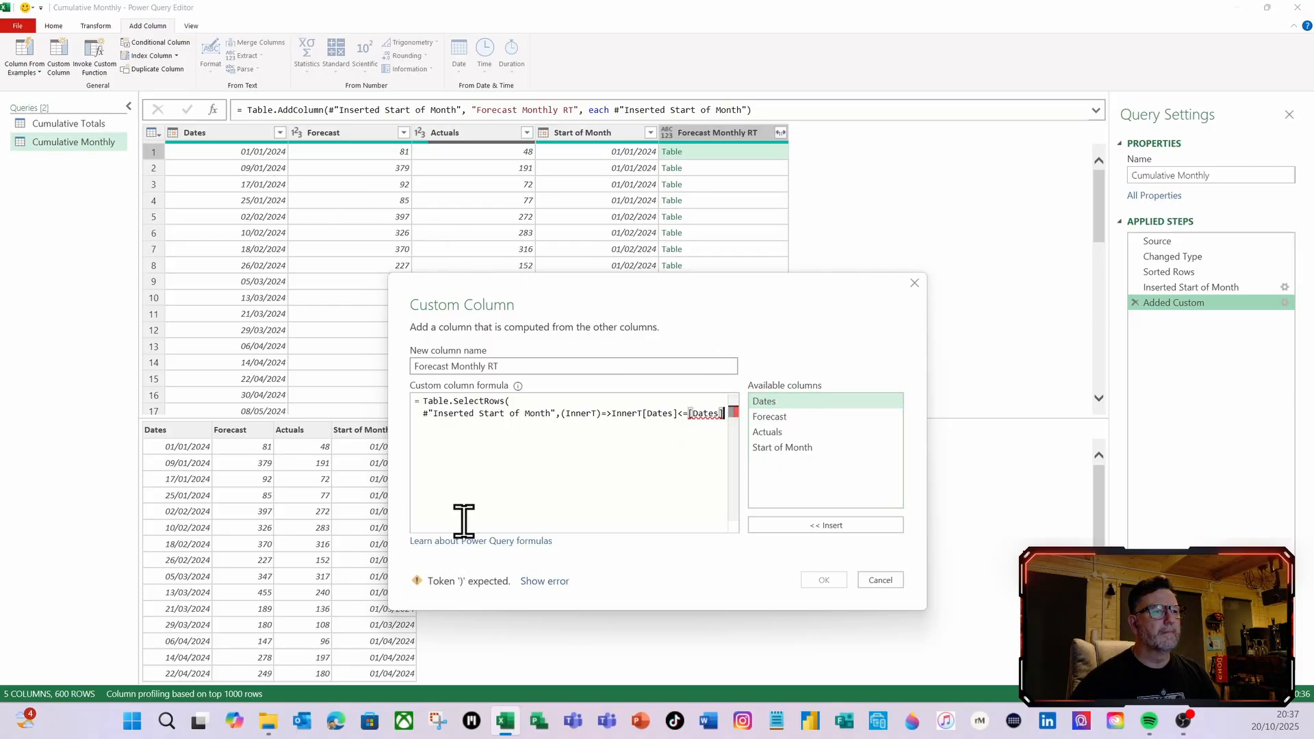
{"action": "key", "text": "Return"}
{"action": "type", "text": ")"}
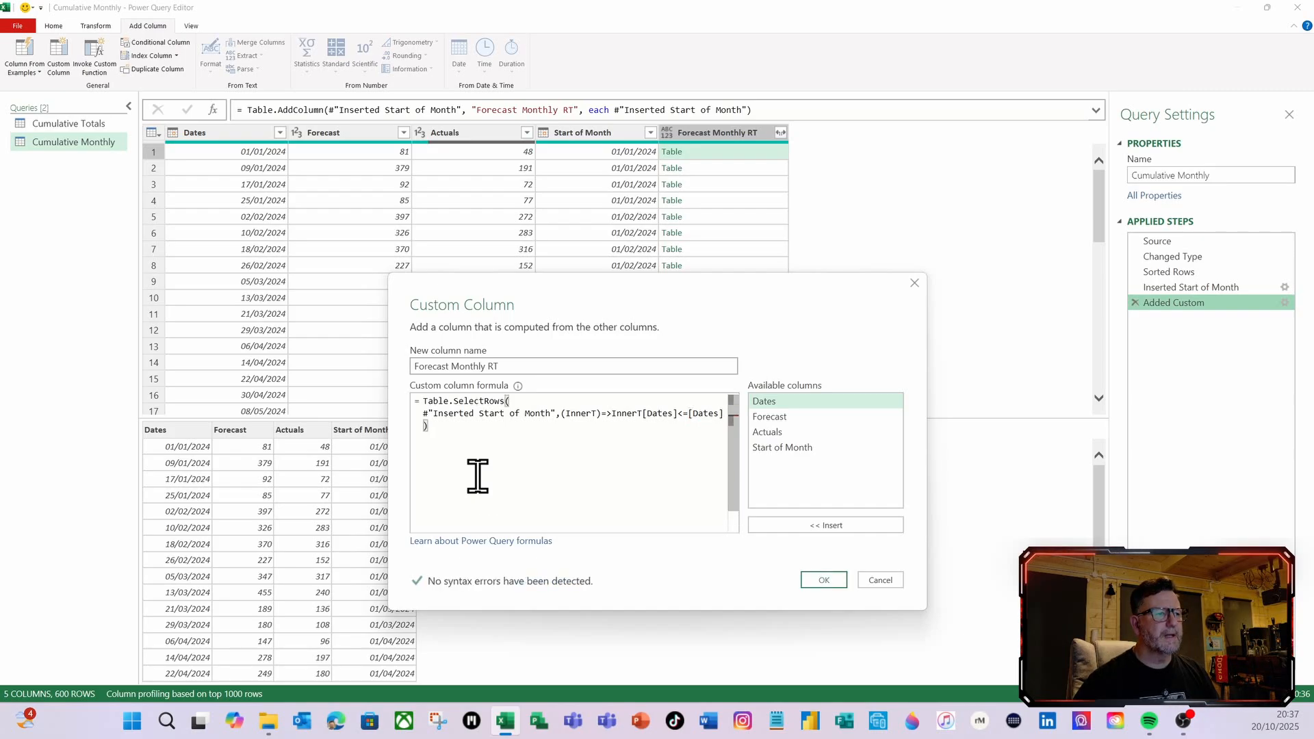
{"action": "left_click", "coordinate": [824, 580]}
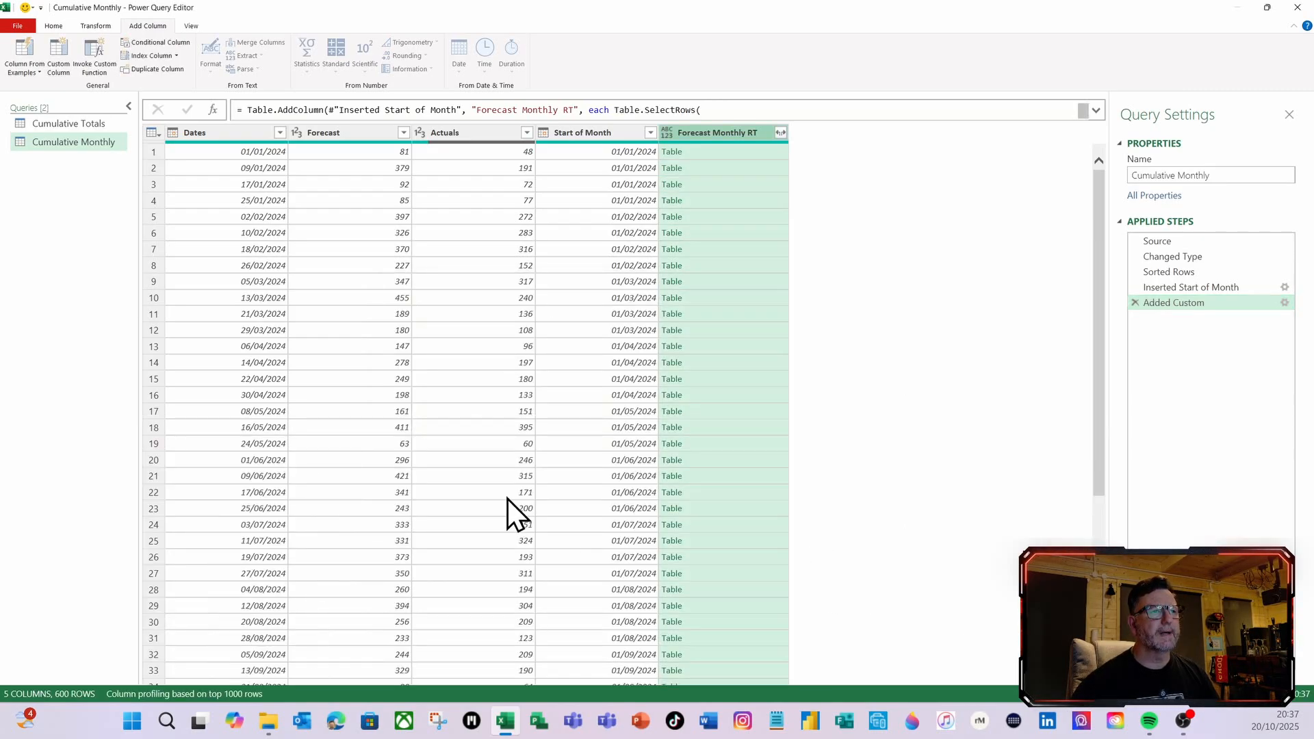
Inspect the filtered nested tables in the first three rows of the Forecast Monthly RT column
{"action": "left_click", "coordinate": [715, 155]}
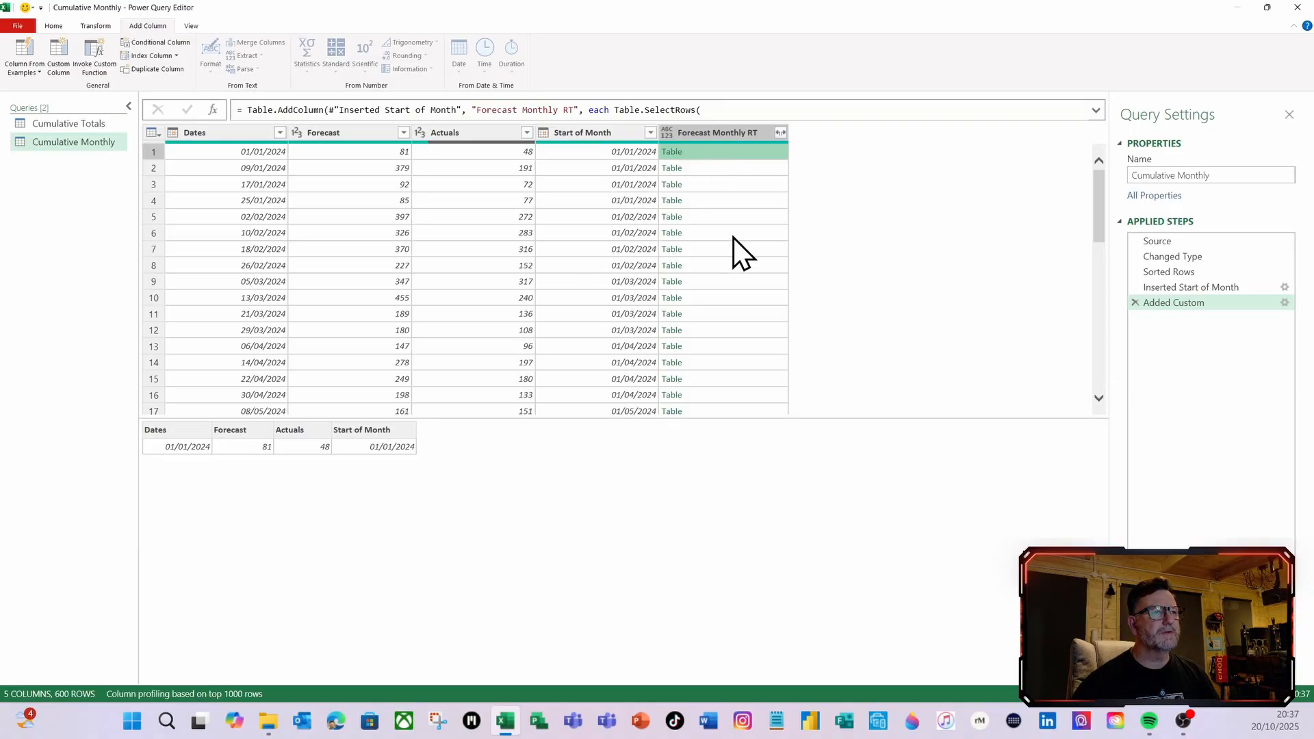
{"action": "left_click", "coordinate": [730, 167]}
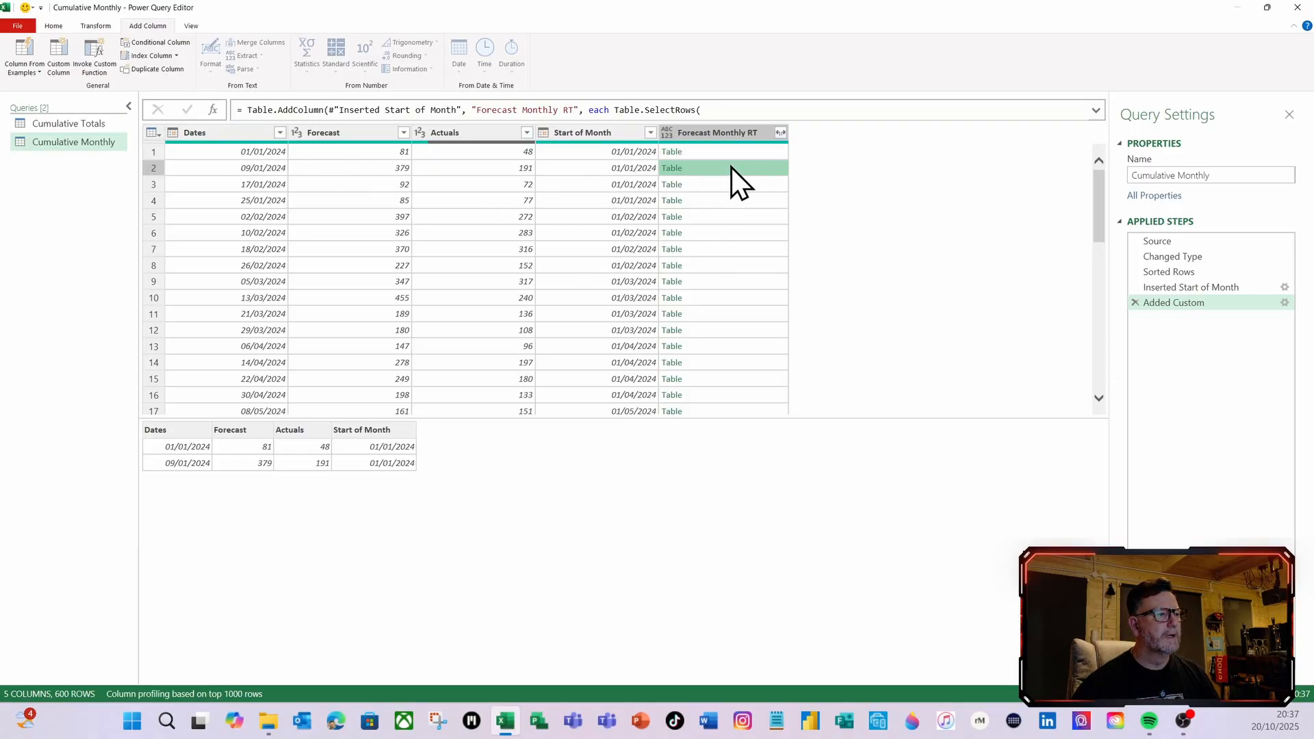
{"action": "left_click", "coordinate": [735, 183]}
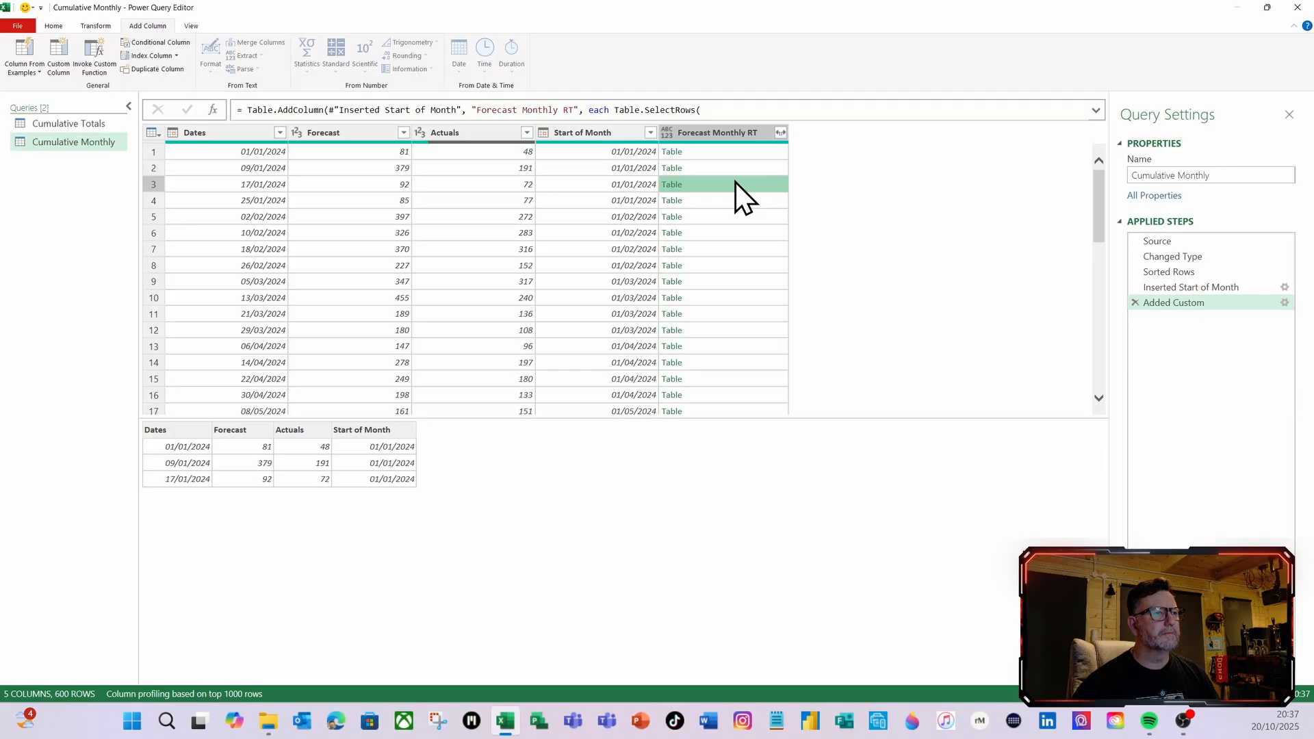
Check the nested tables in rows 4 and 5, and extend the Forecast Monthly RT formula's condition with and InnerT[Dates]>=
{"action": "left_click", "coordinate": [722, 200]}
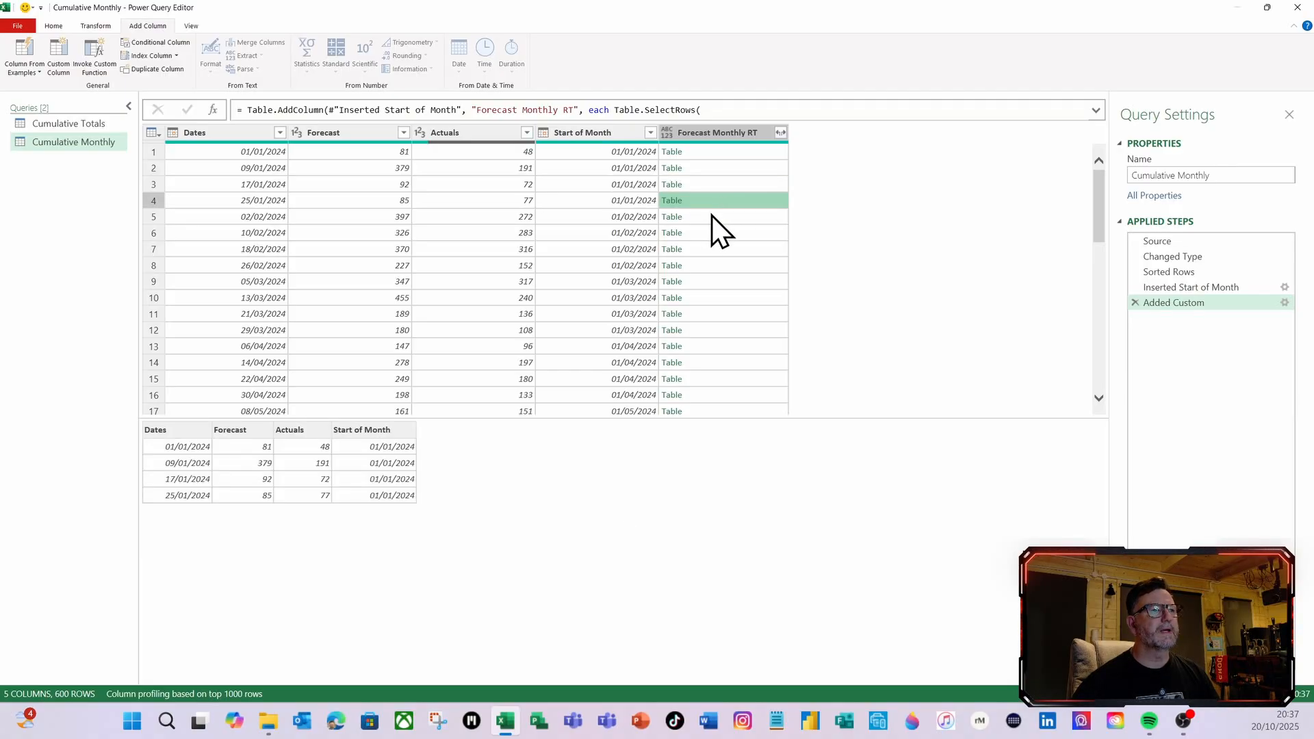
{"action": "left_click", "coordinate": [709, 218]}
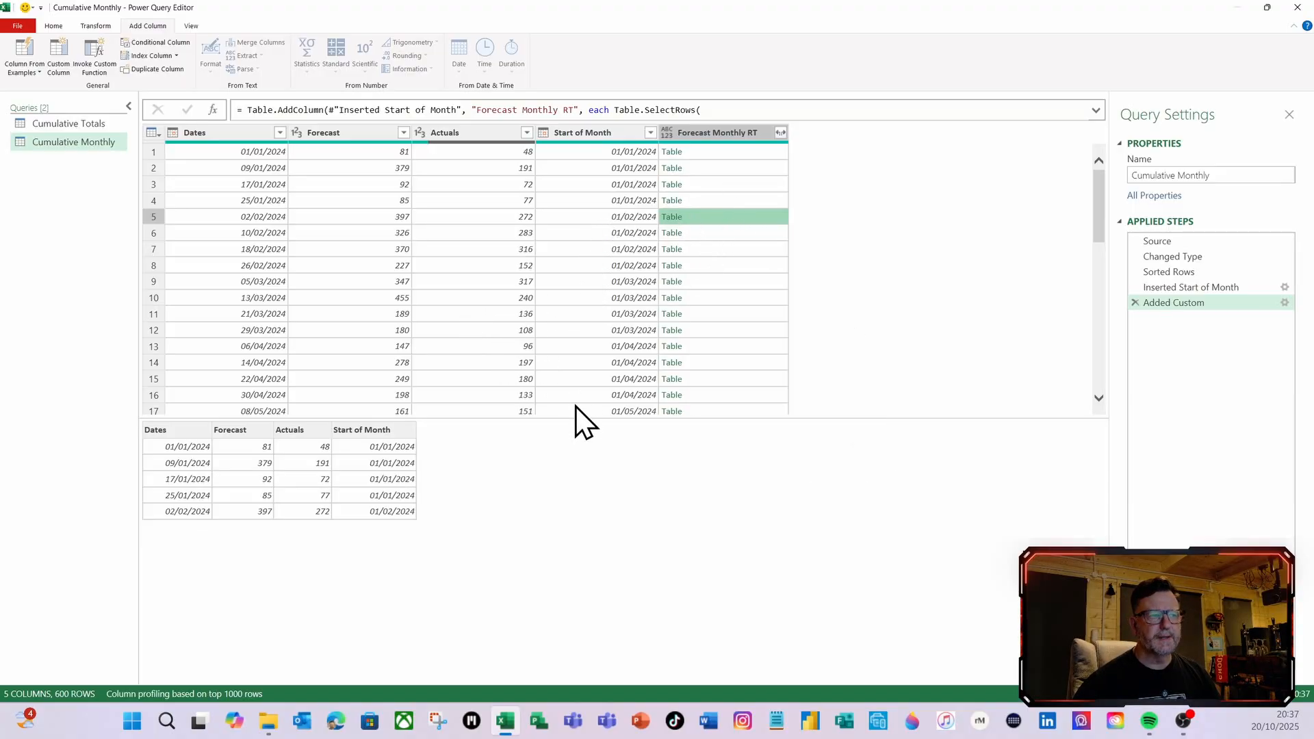
{"action": "left_click", "coordinate": [1285, 302]}
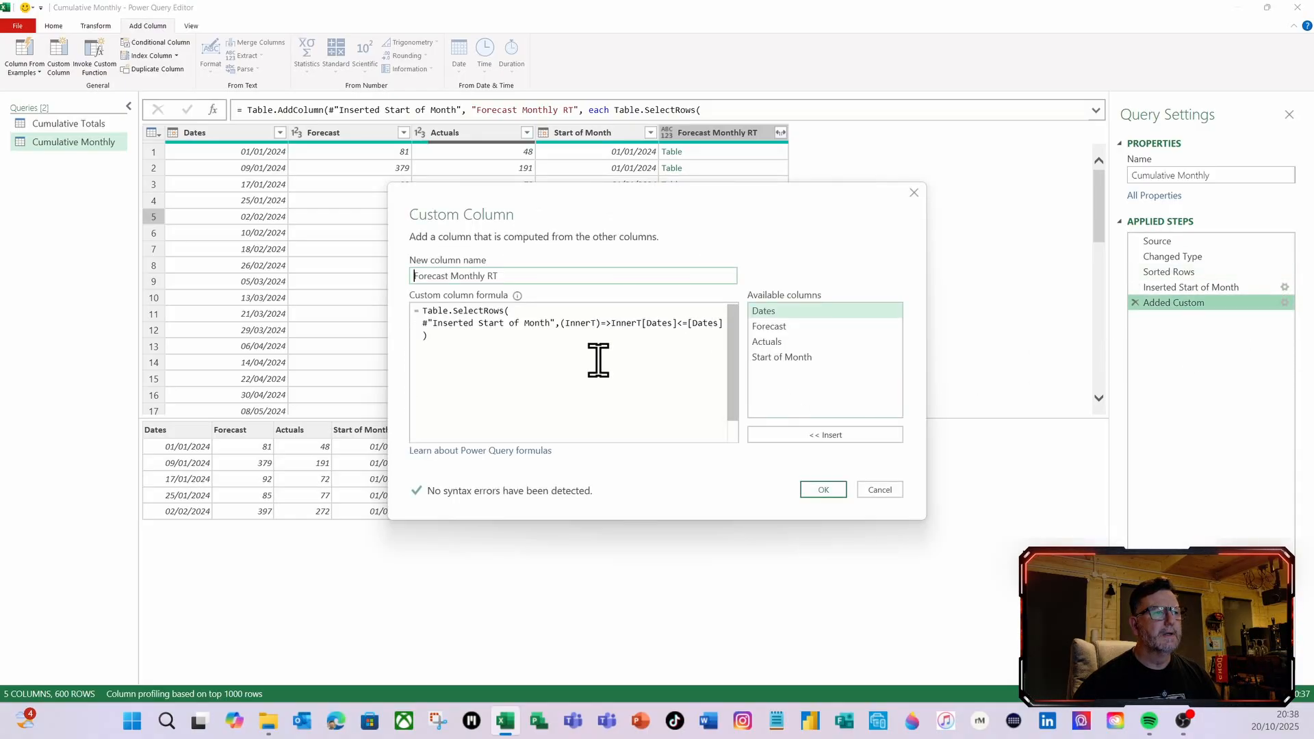
{"action": "left_click", "coordinate": [424, 336]}
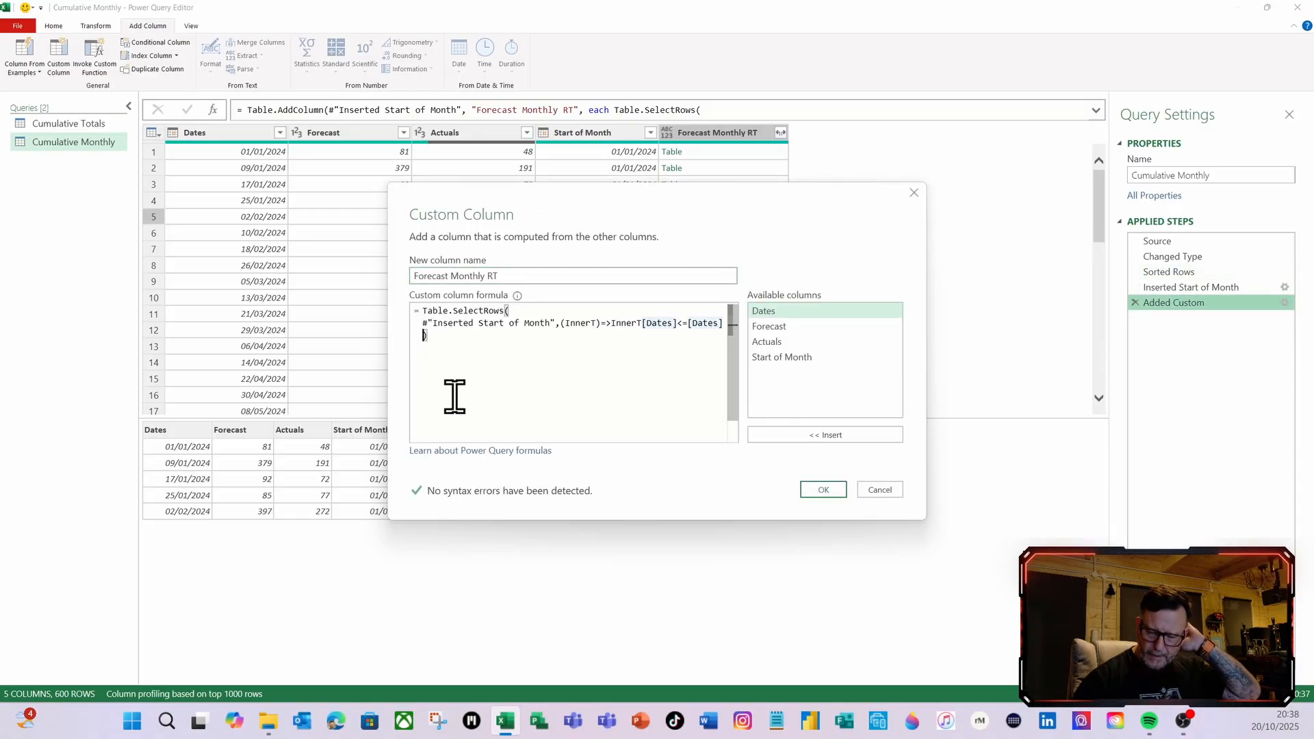
{"action": "type", "text": "and"}
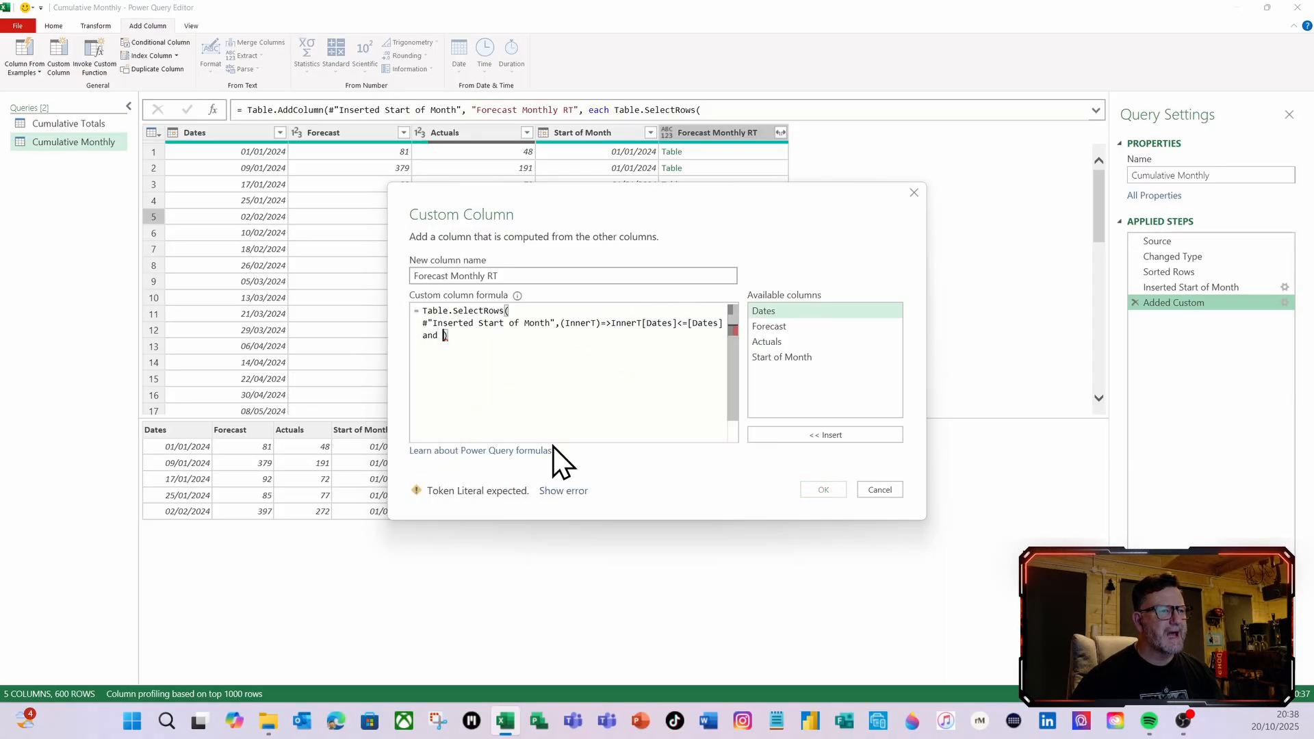
{"action": "type", "text": "inn"}
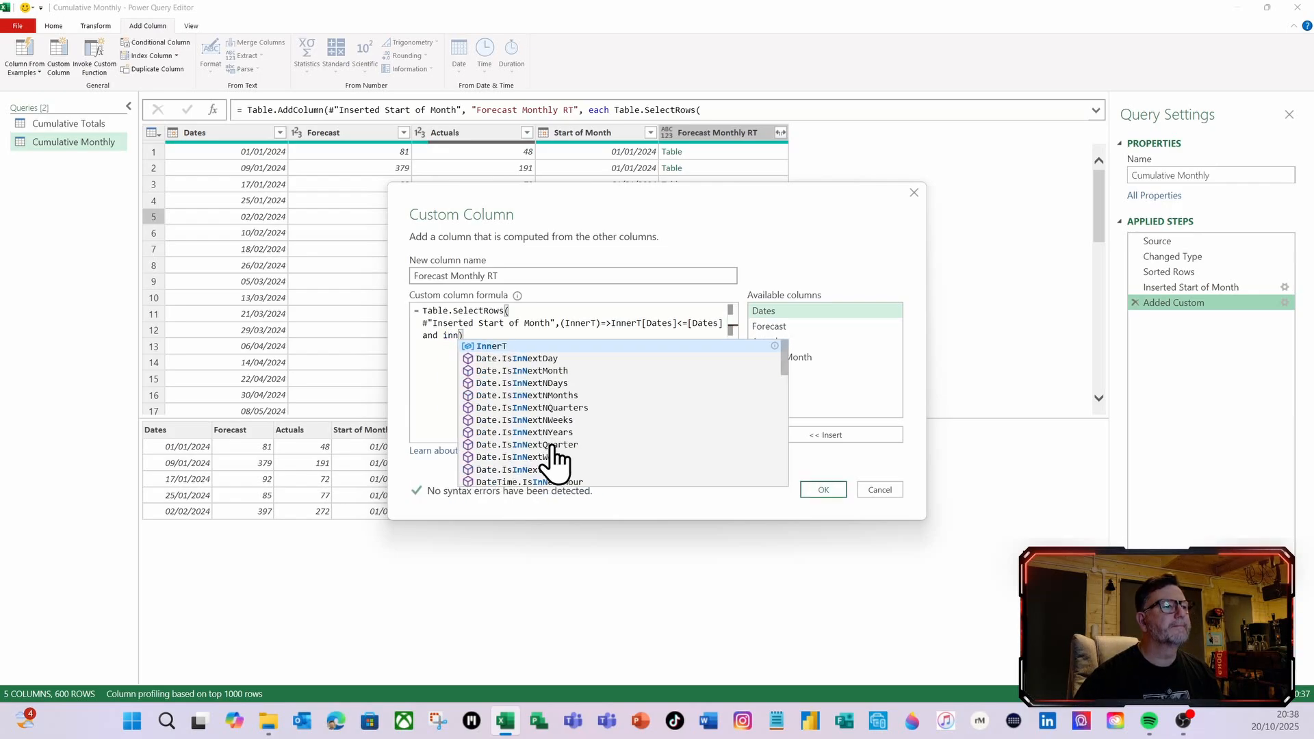
{"action": "key", "text": "Escape"}
{"action": "left_click", "coordinate": [497, 346]}
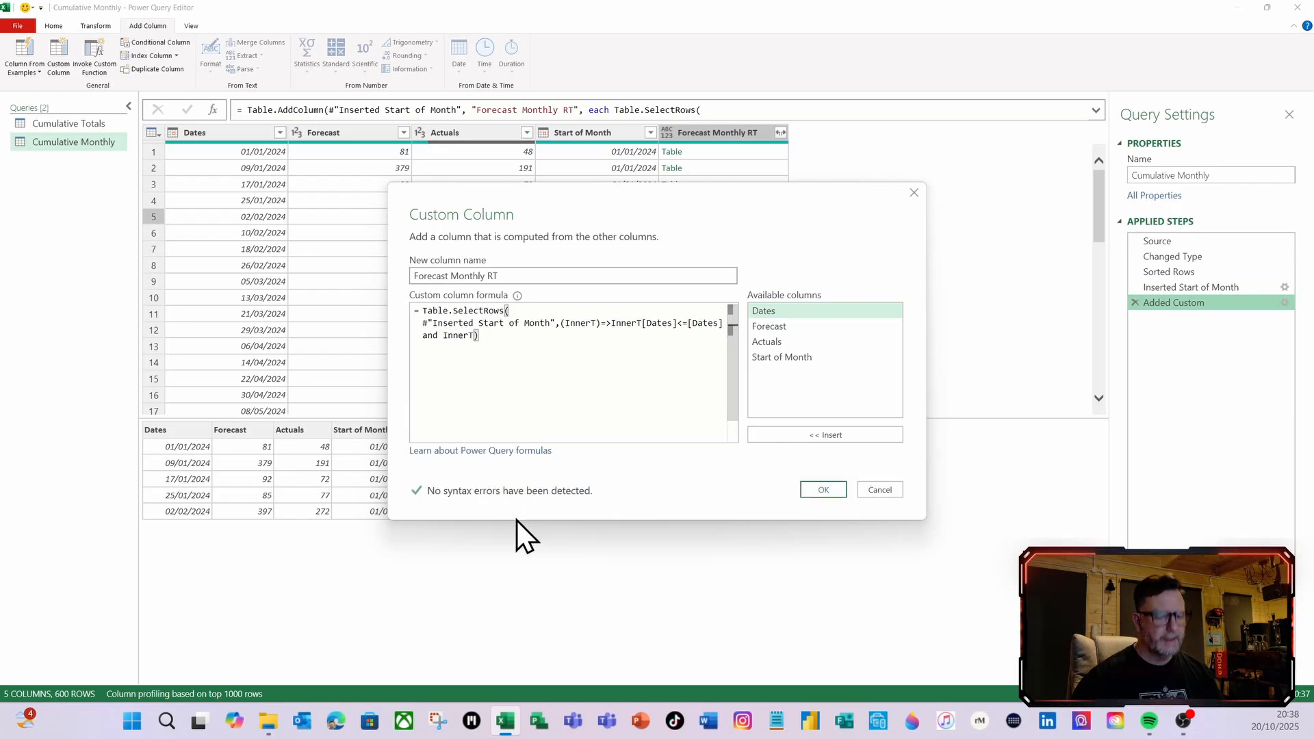
{"action": "type", "text": "["}
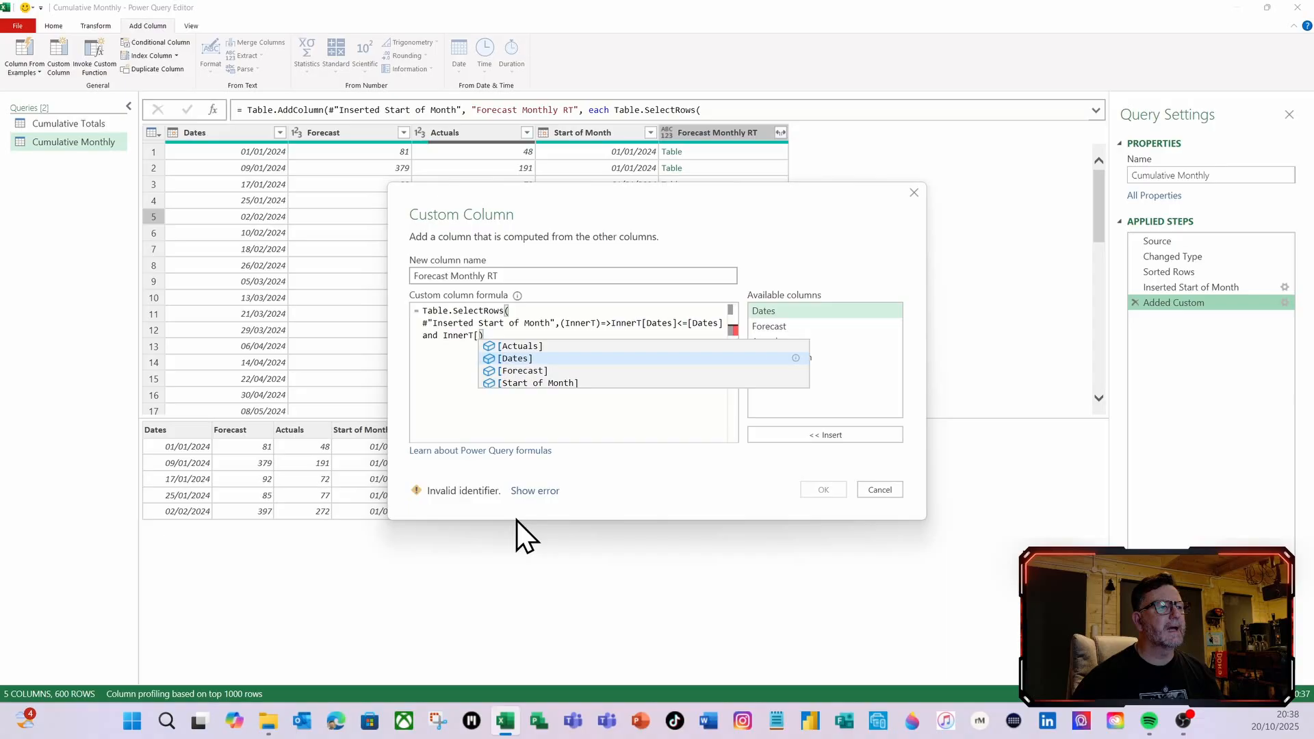
{"action": "left_click", "coordinate": [516, 358]}
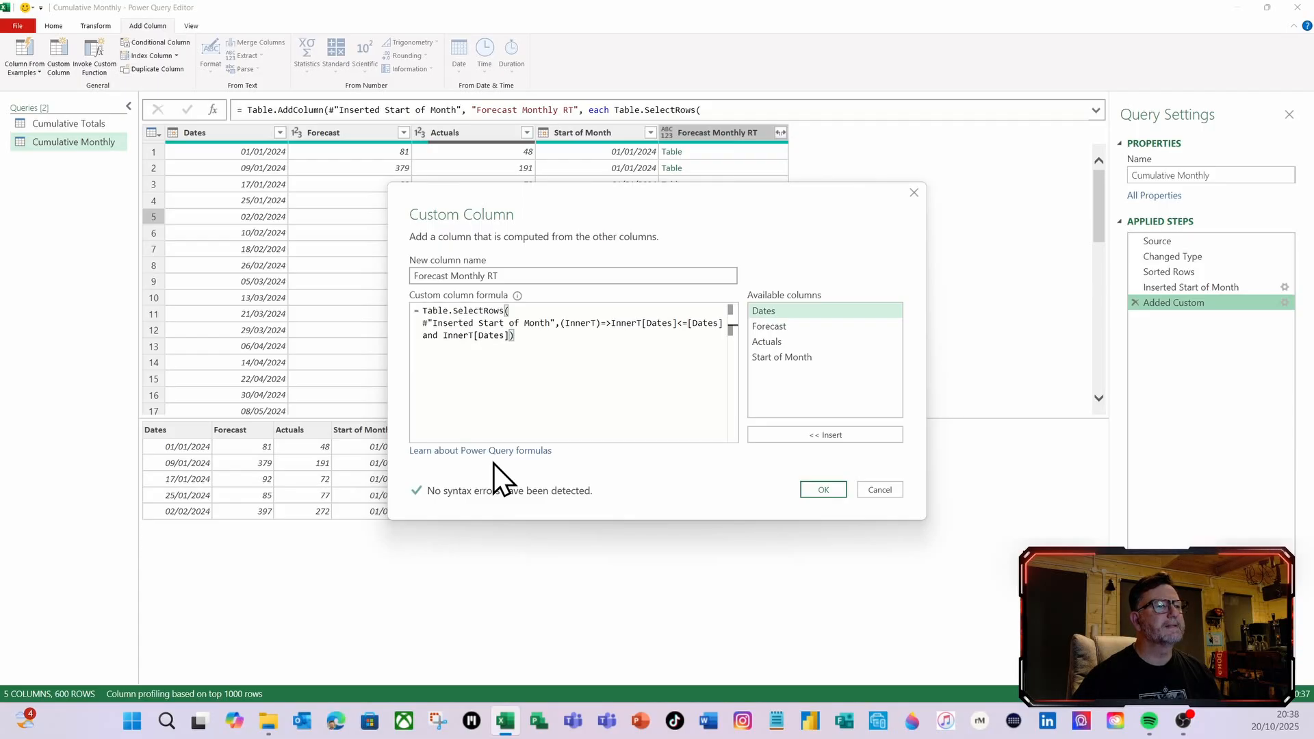
{"action": "type", "text": ">=[Dates"}
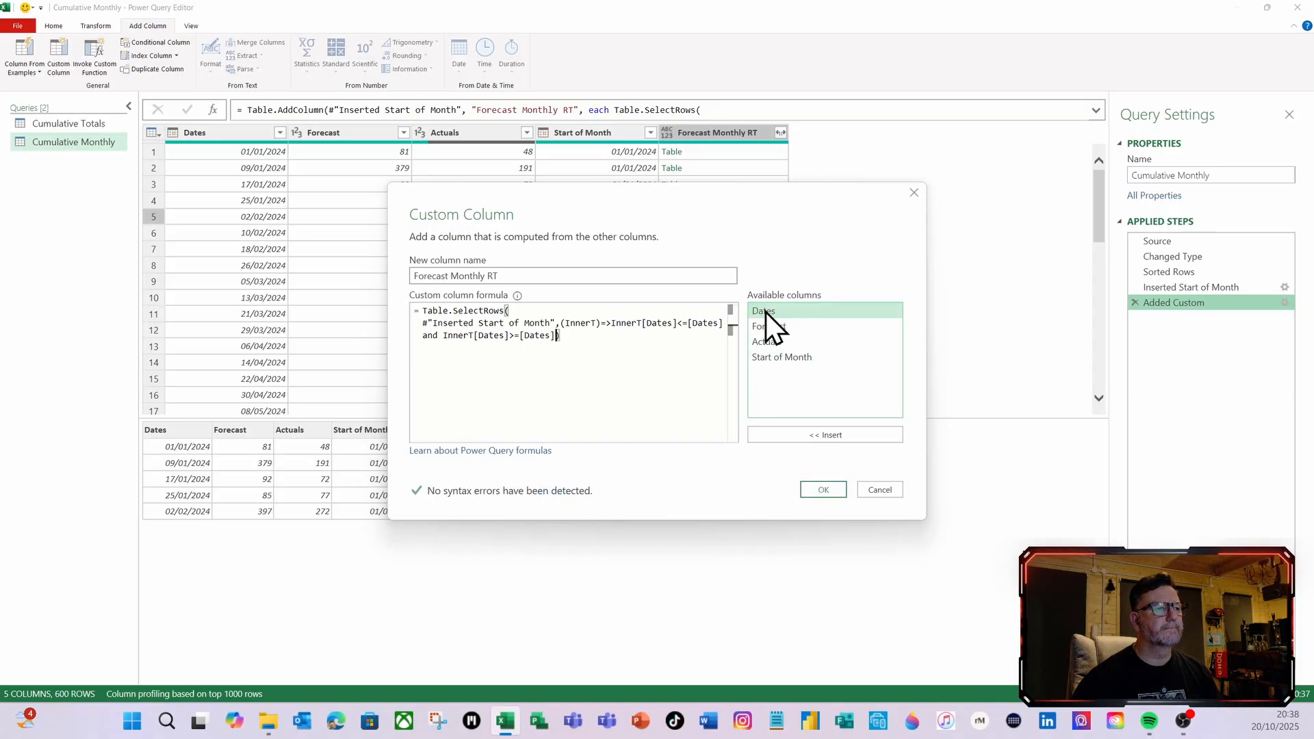
{"action": "double_click", "coordinate": [766, 312]}
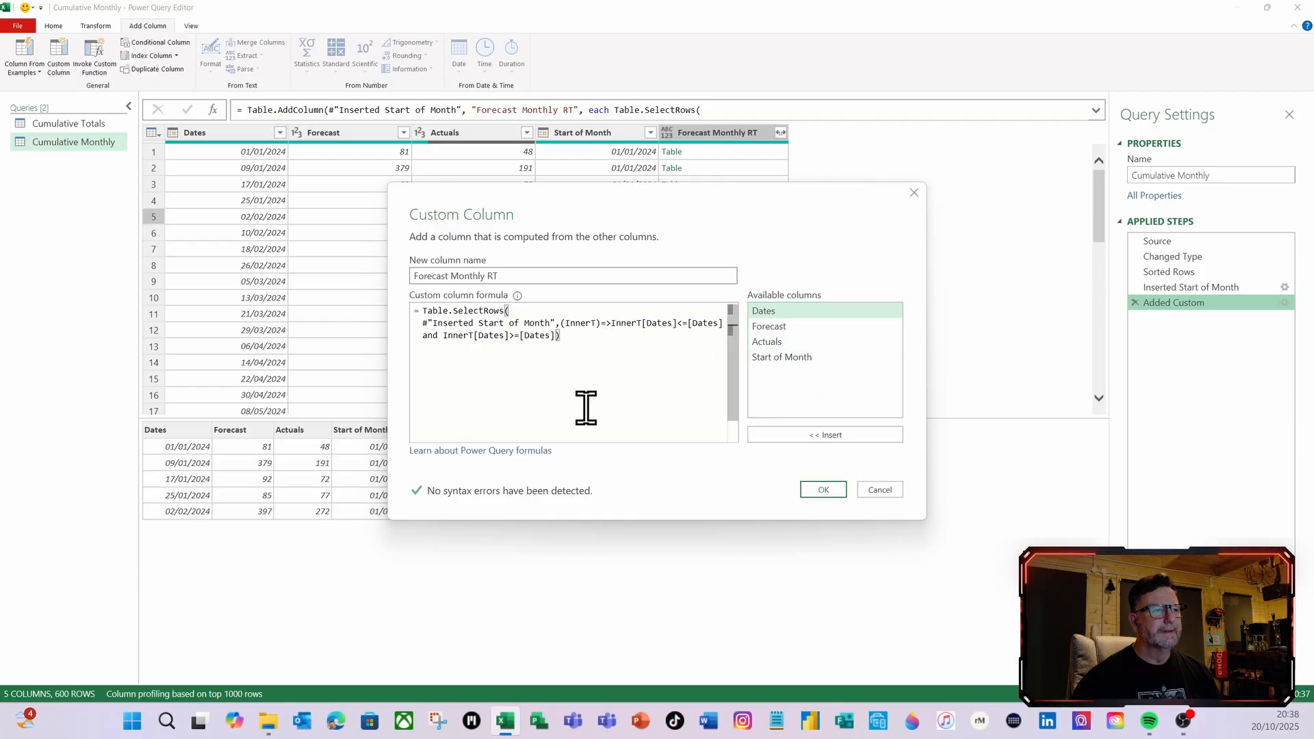
{"action": "key", "text": "BackSpace"}
{"action": "key", "text": "BackSpace"}
{"action": "key", "text": "BackSpace"}
{"action": "key", "text": "BackSpace"}
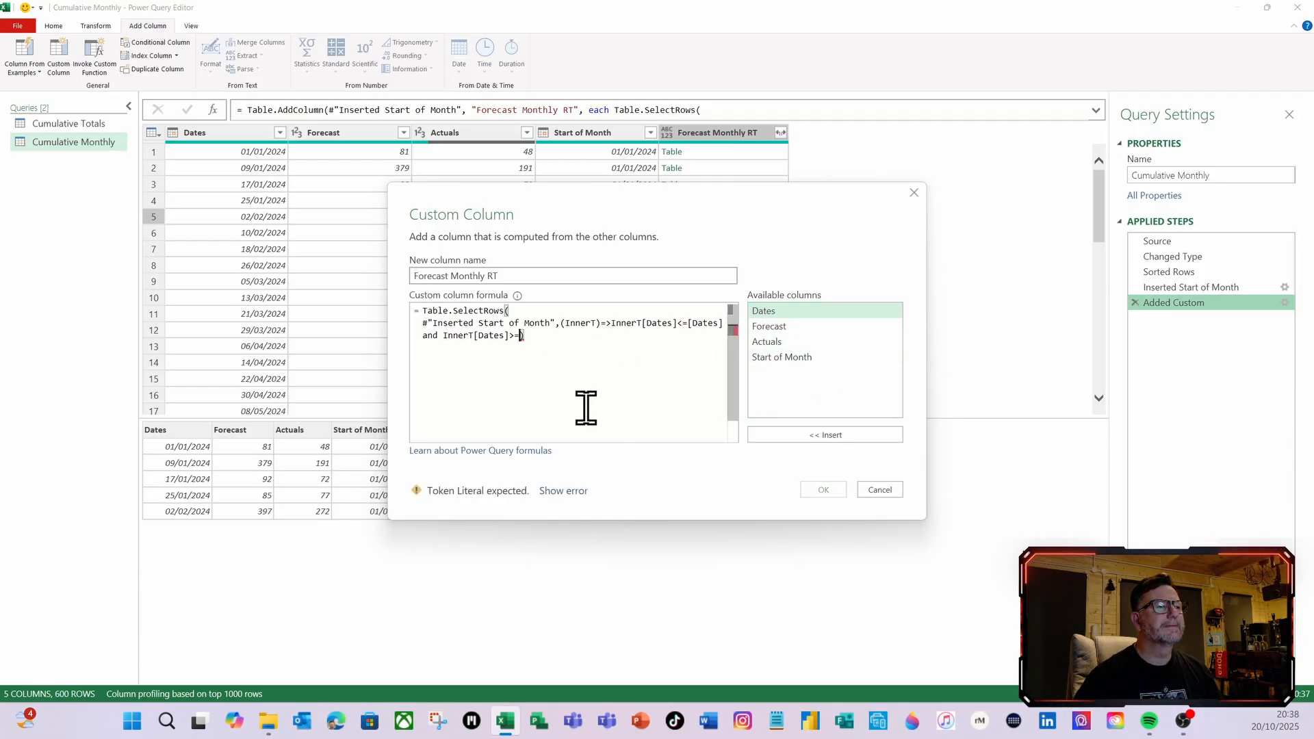
Complete the condition with [Start of Month], apply the formula and check the nested tables in the first five rows
{"action": "double_click", "coordinate": [795, 359]}
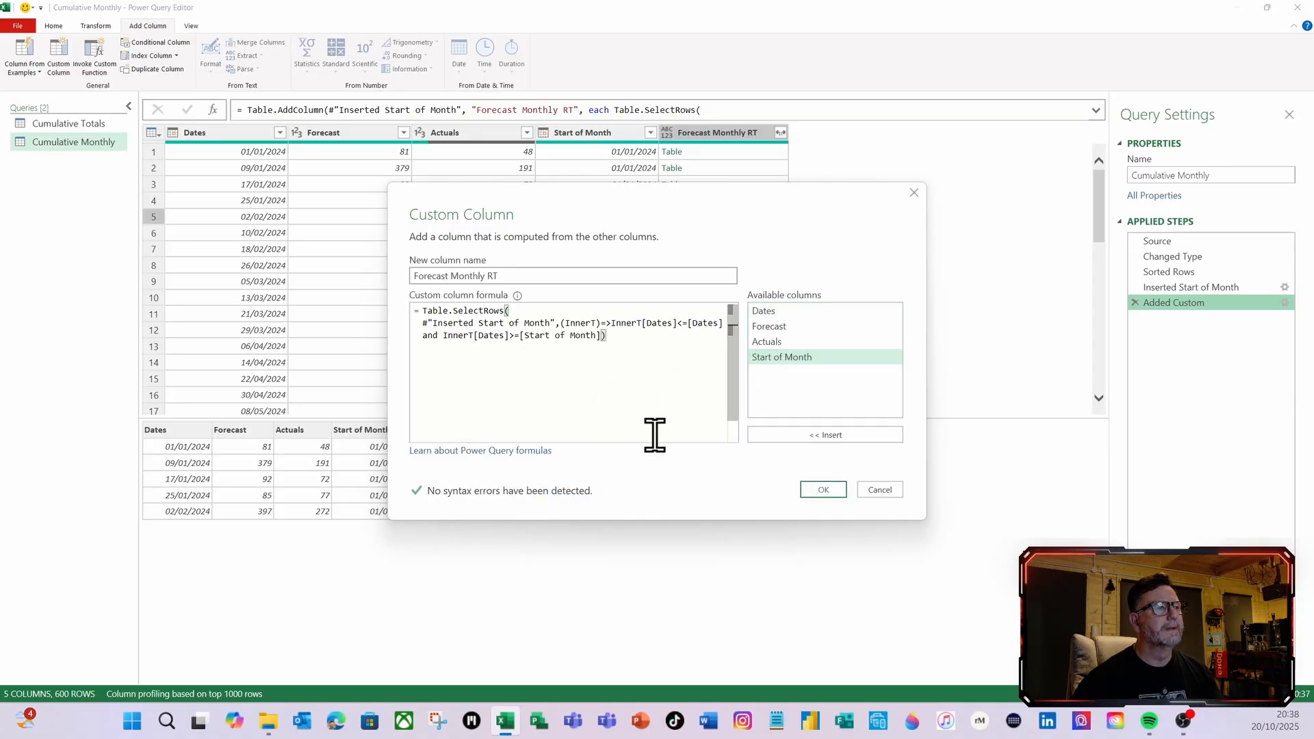
{"action": "left_click", "coordinate": [824, 490]}
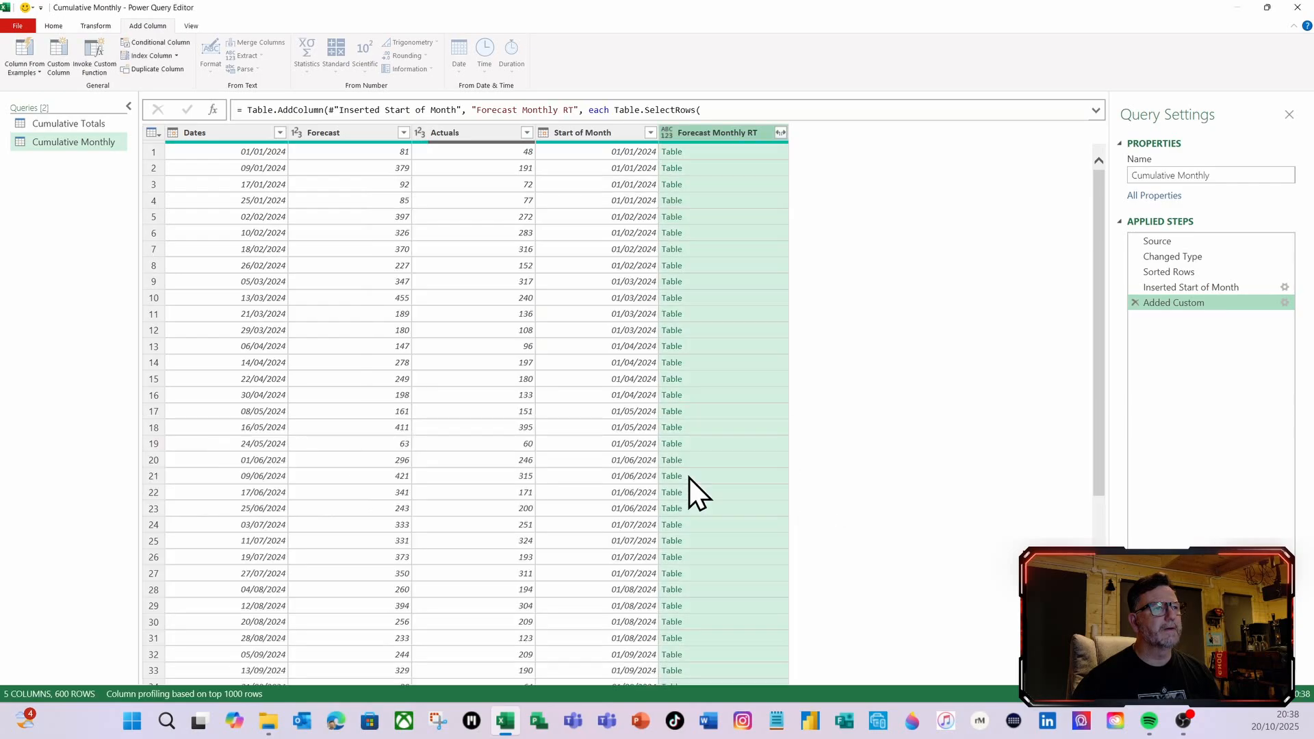
{"action": "left_click", "coordinate": [709, 155]}
{"action": "left_click", "coordinate": [717, 170]}
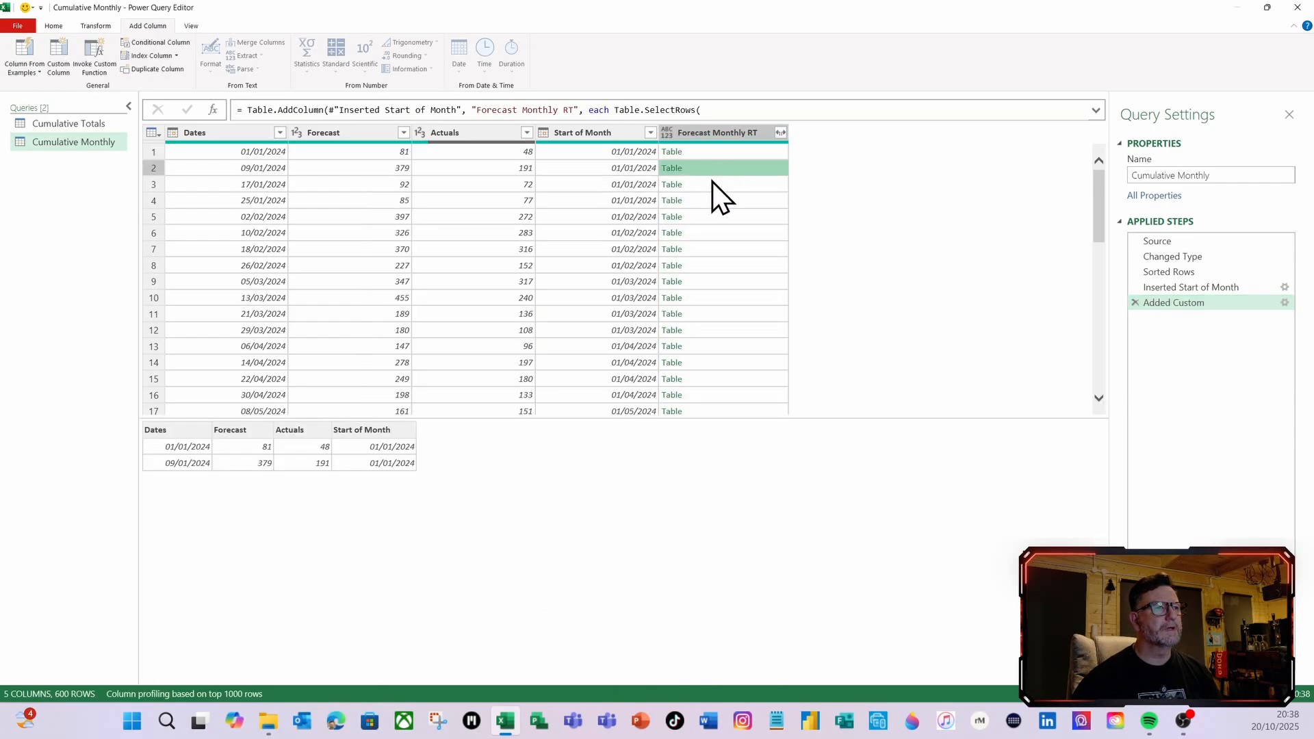
{"action": "left_click", "coordinate": [710, 184]}
{"action": "left_click", "coordinate": [710, 201]}
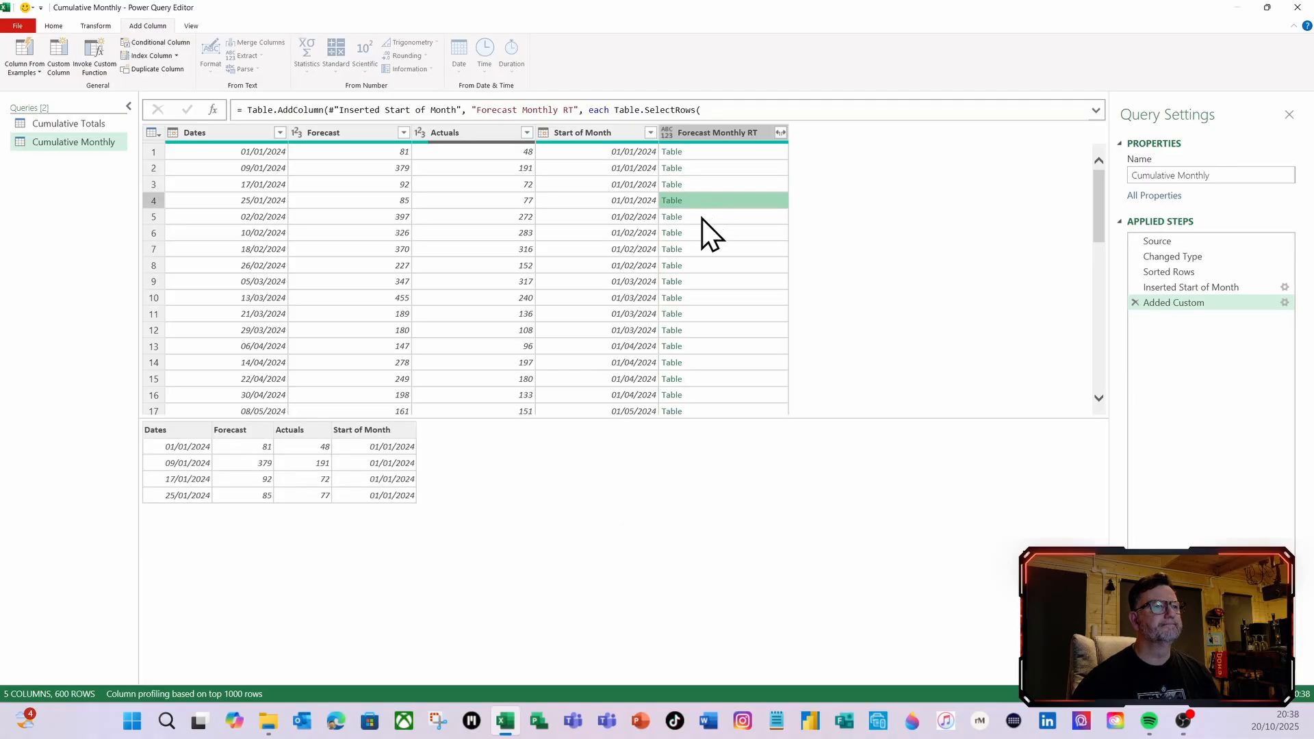
{"action": "left_click", "coordinate": [706, 217]}
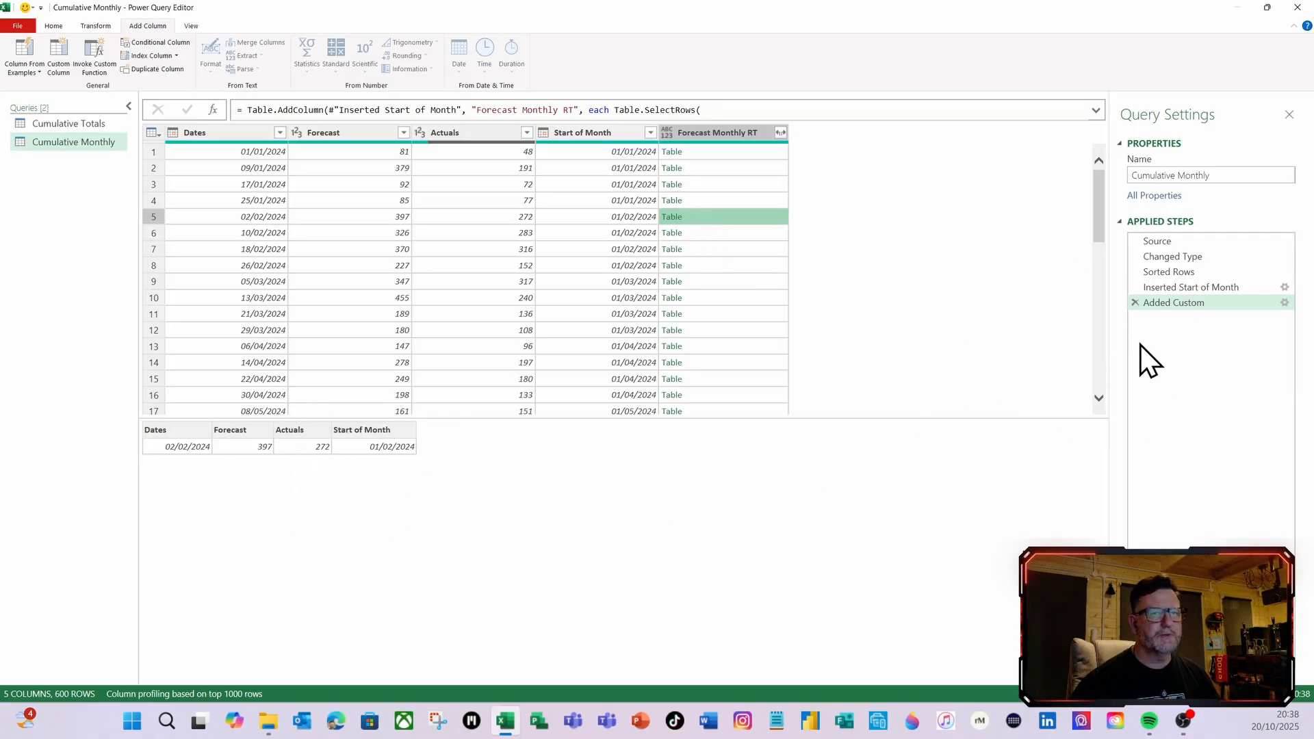
Append [Forecast] after the Table.SelectRows parenthesis in the Added Custom formula, apply it and check the resulting lists in rows 1, 3 and 4
{"action": "left_click", "coordinate": [1285, 303]}
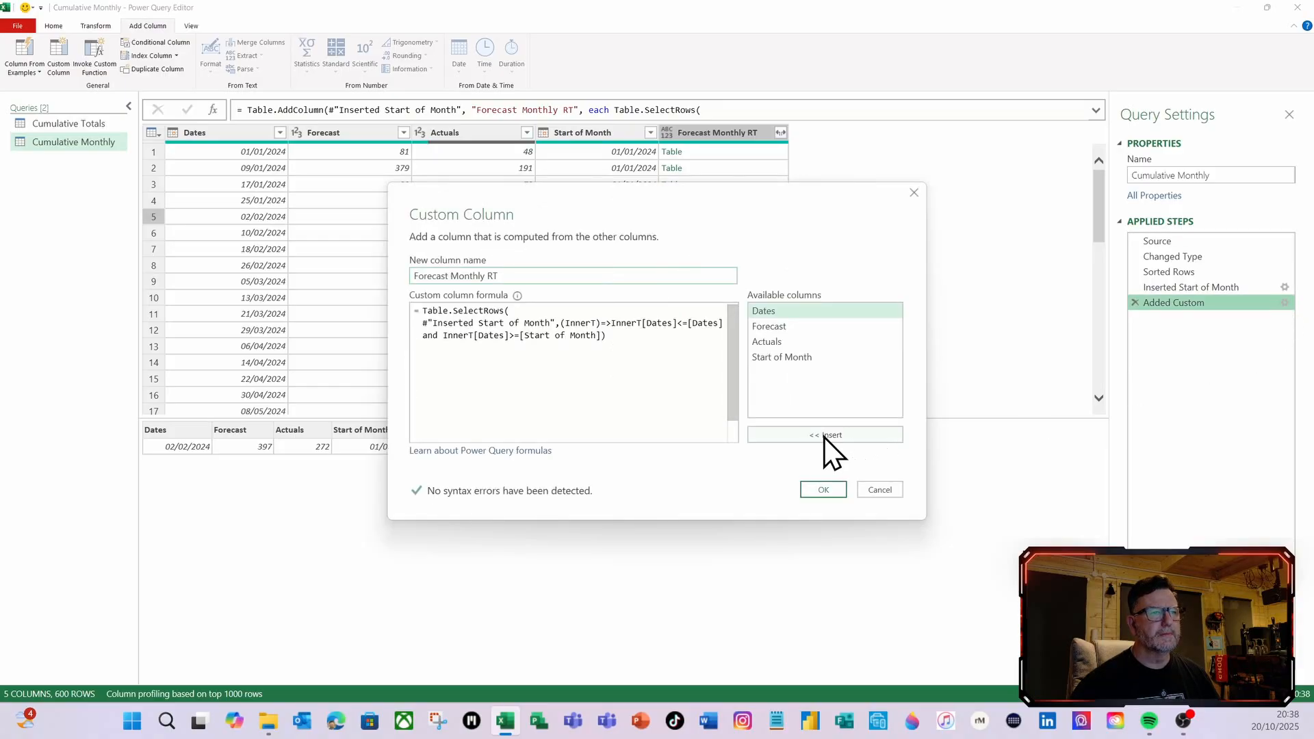
{"action": "left_click", "coordinate": [620, 335]}
{"action": "type", "text": "["}
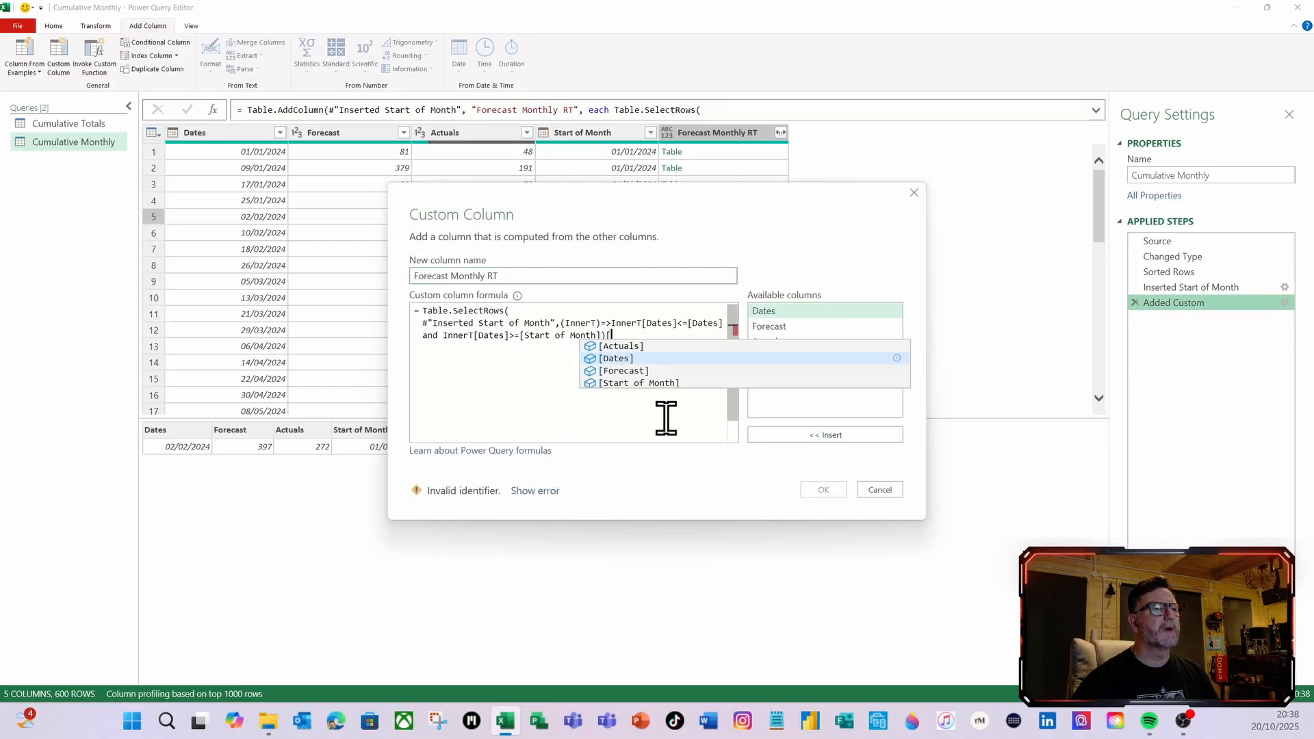
{"action": "left_click", "coordinate": [630, 370]}
{"action": "left_click", "coordinate": [833, 491]}
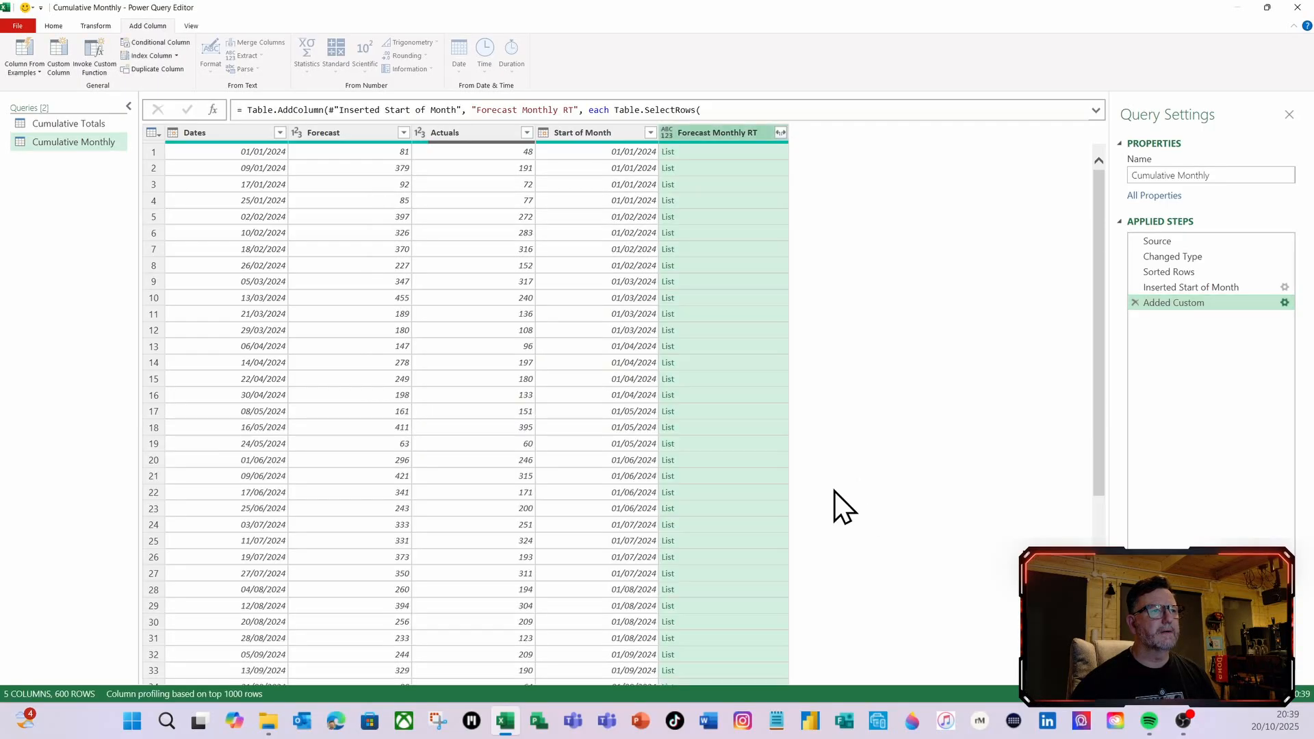
{"action": "left_click", "coordinate": [725, 164]}
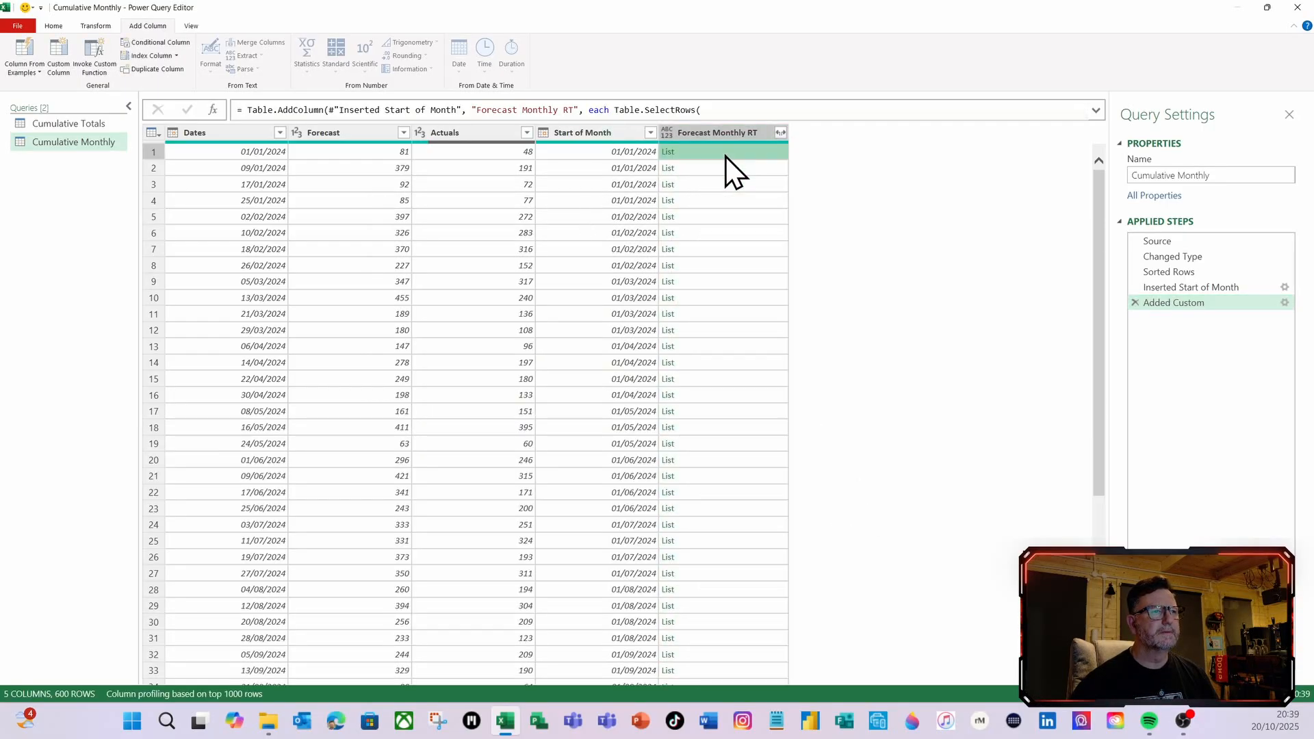
{"action": "left_click", "coordinate": [718, 190]}
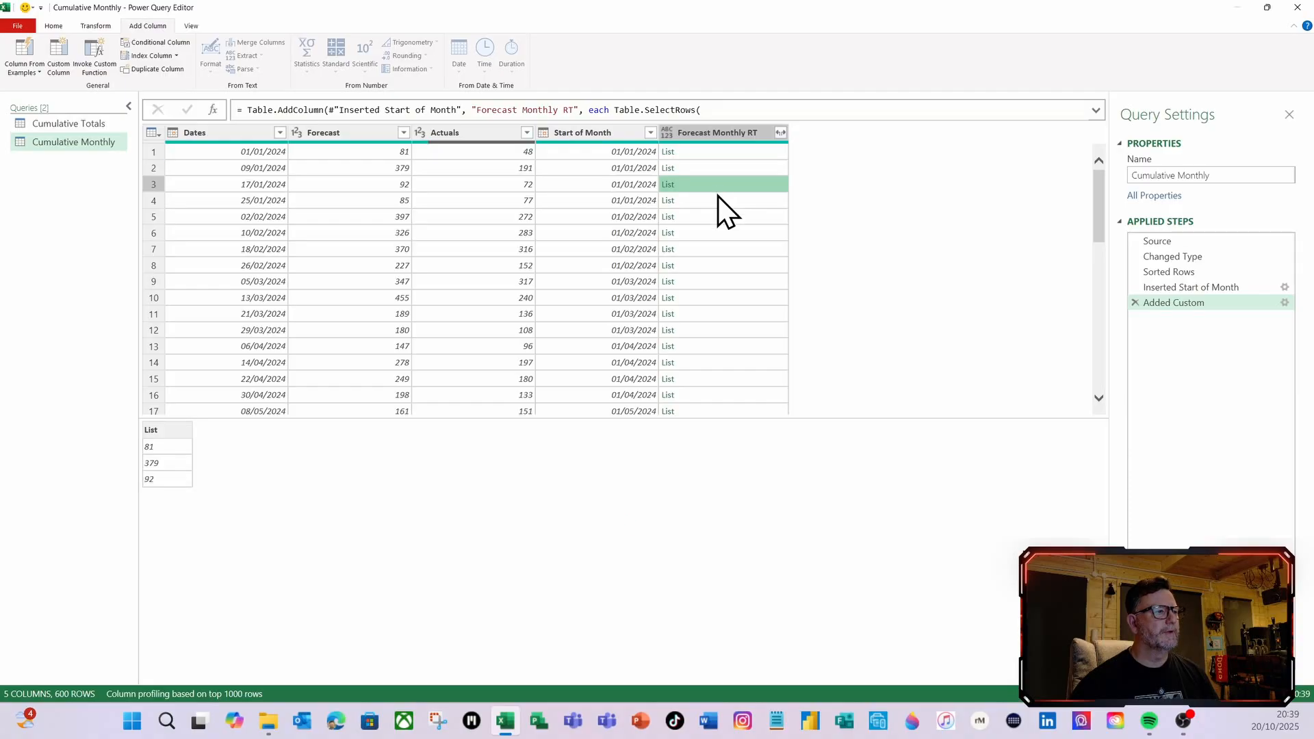
{"action": "left_click", "coordinate": [717, 202]}
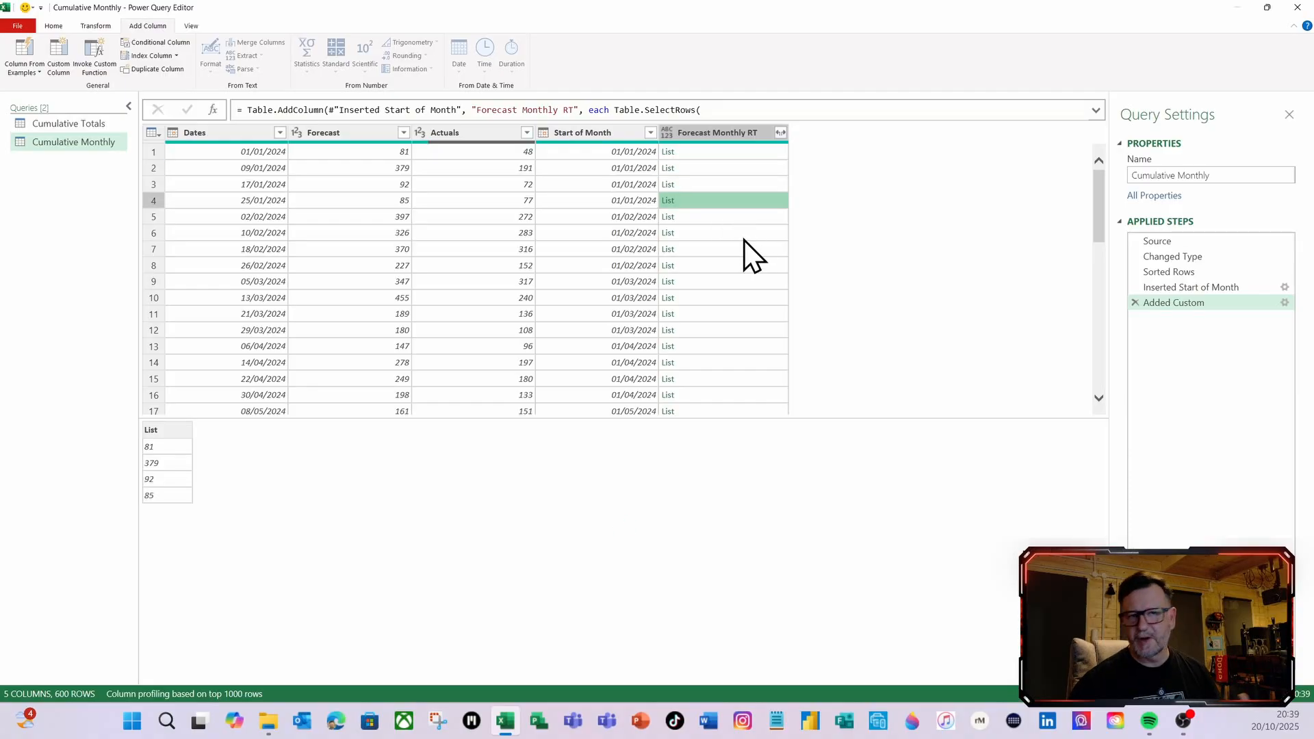
Wrap the Table.SelectRows expression in List.Sum, with its opening and closing parentheses on separate lines, and apply the formula
{"action": "left_click", "coordinate": [1284, 302]}
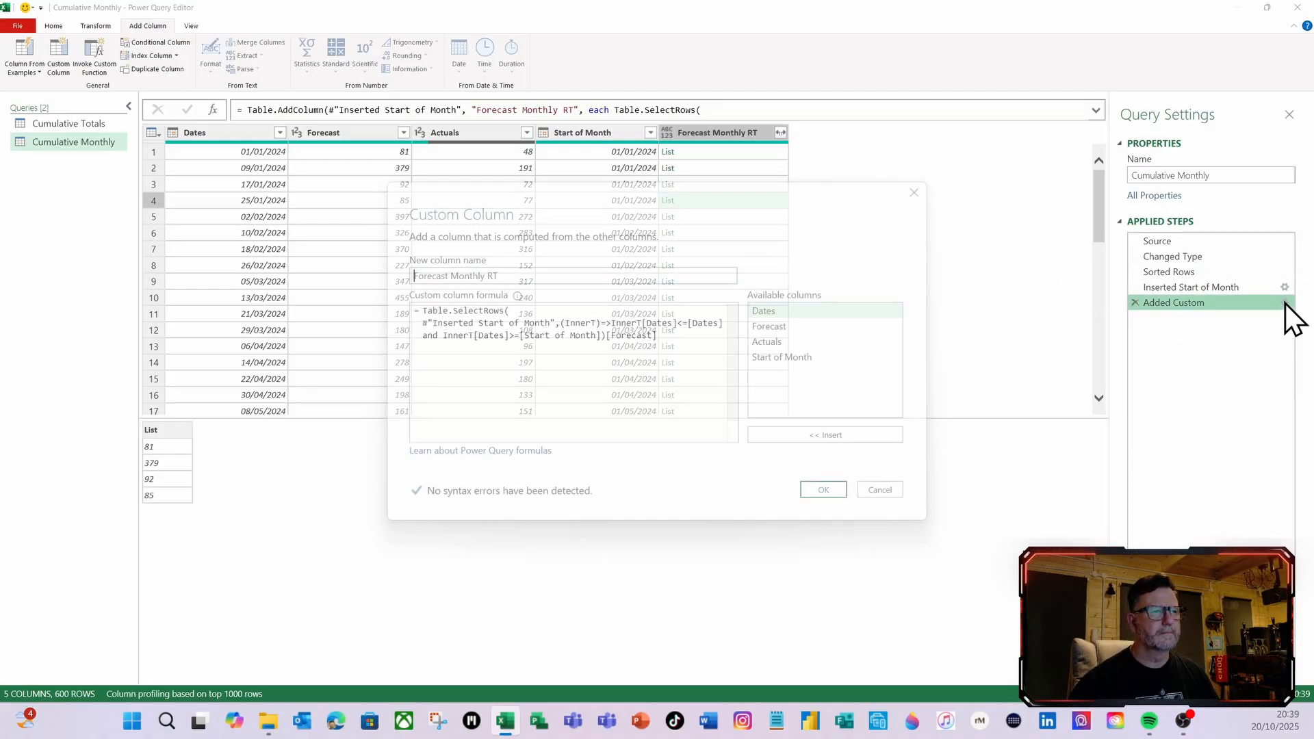
{"action": "left_click", "coordinate": [420, 309]}
{"action": "key", "text": "Return"}
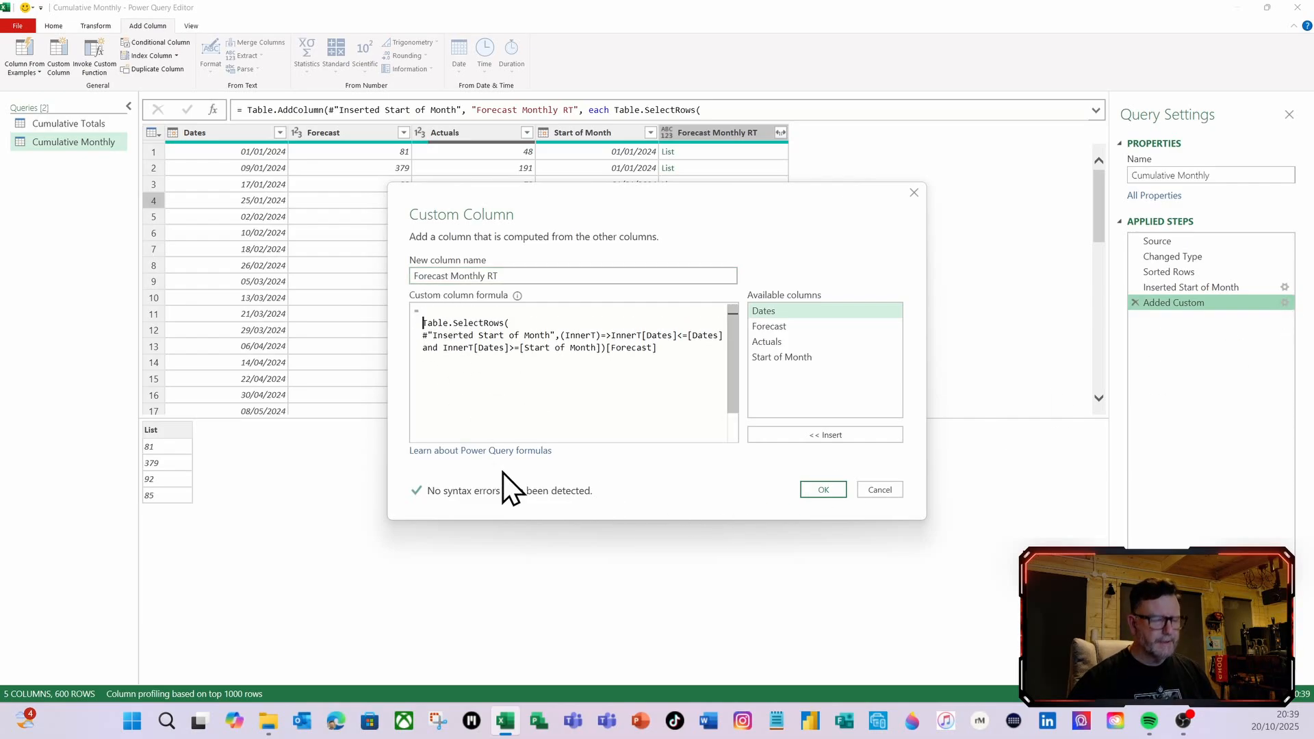
{"action": "key", "text": "Up"}
{"action": "type", "text": "list"}
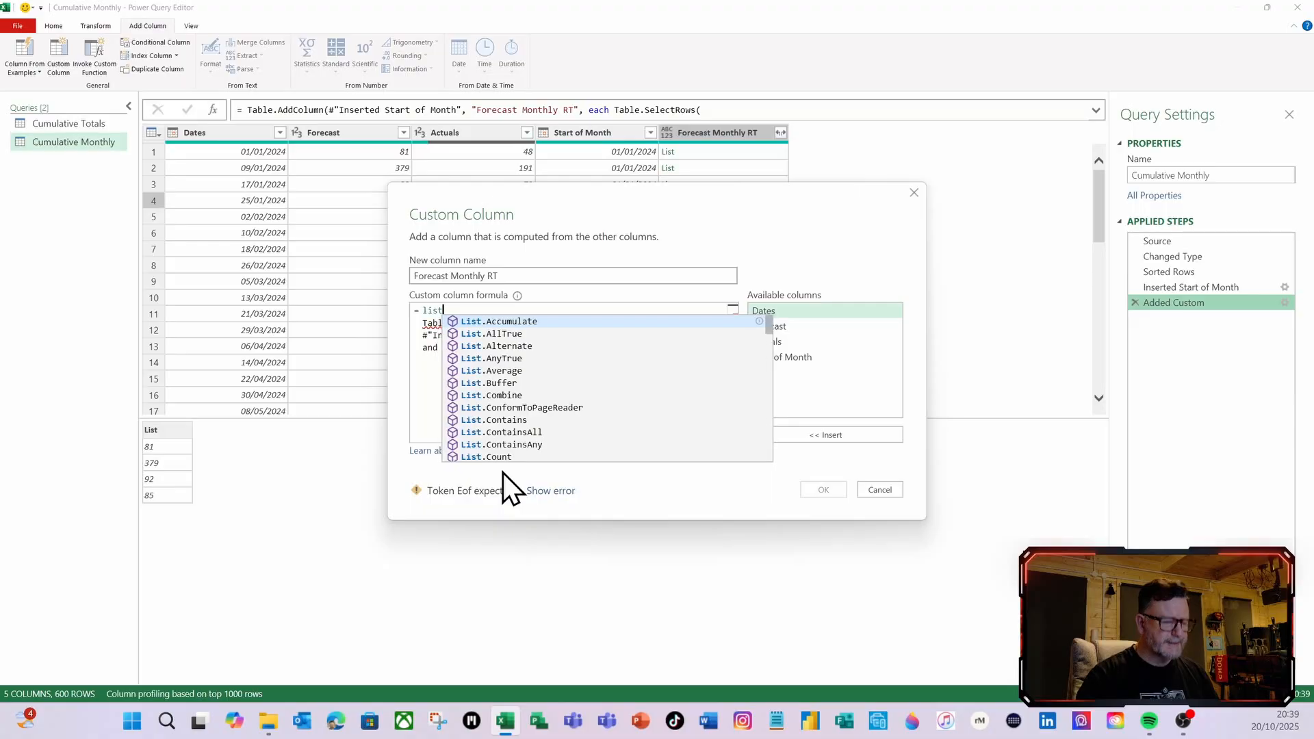
{"action": "type", "text": "s"}
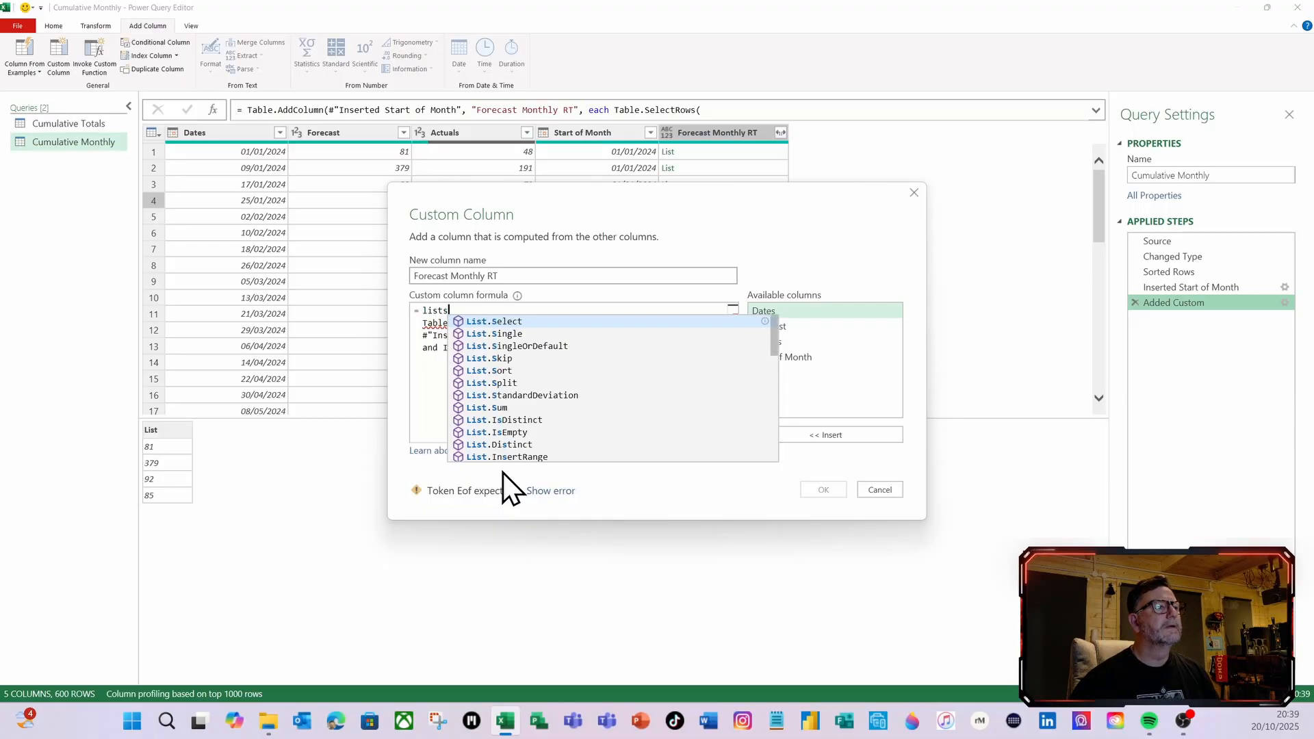
{"action": "left_click", "coordinate": [488, 408]}
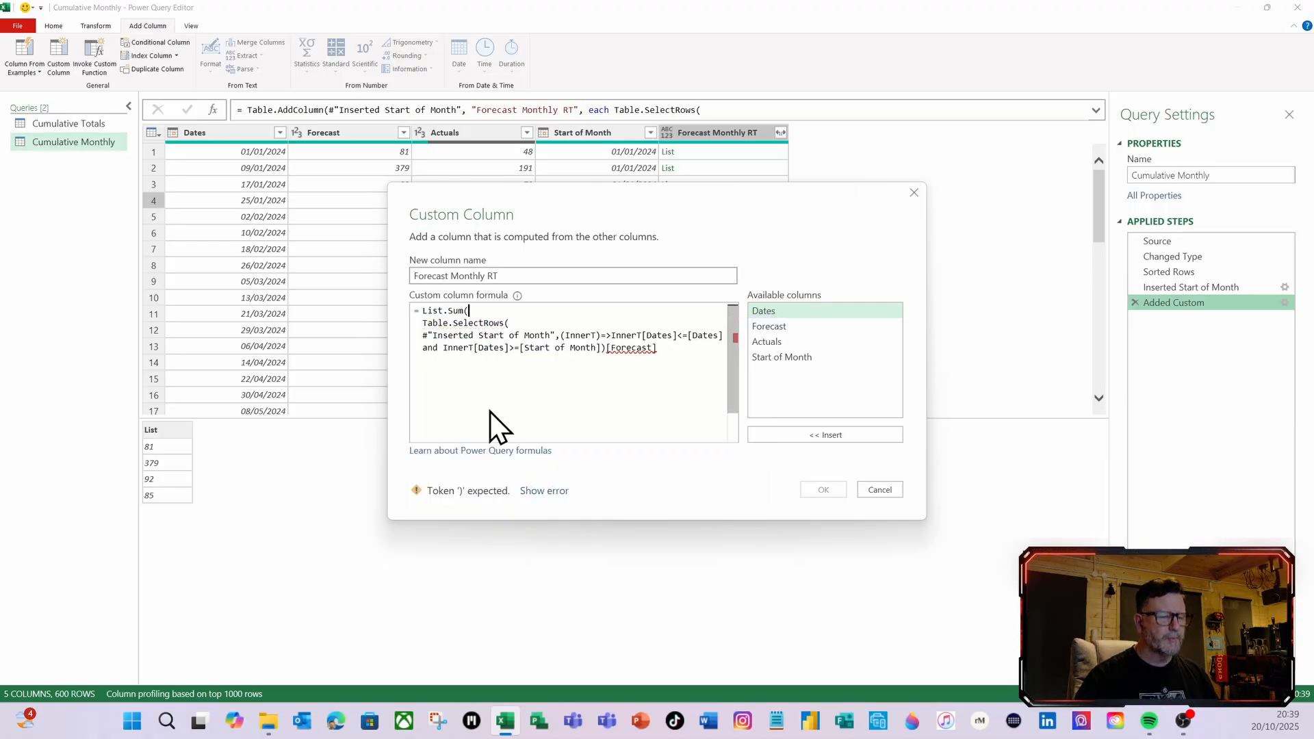
{"action": "type", "text": "("}
{"action": "left_click", "coordinate": [661, 351]}
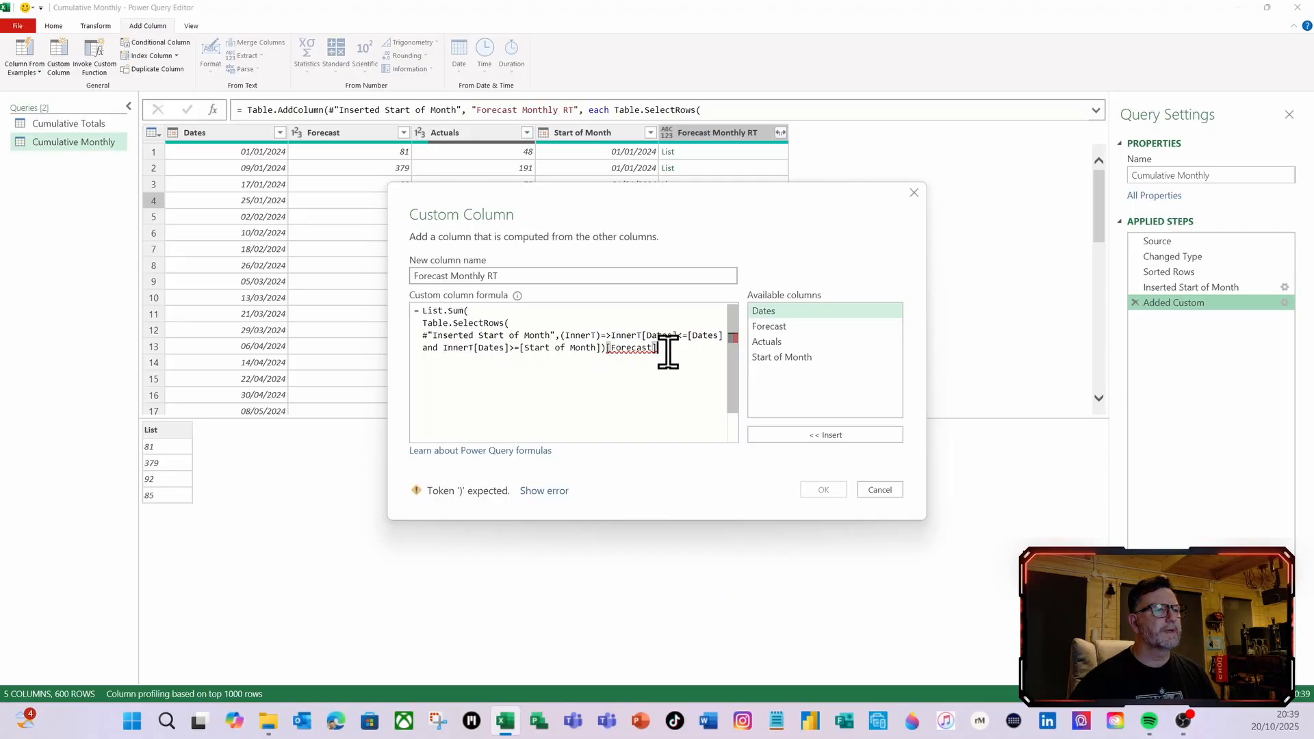
{"action": "key", "text": "Return"}
{"action": "type", "text": ")"}
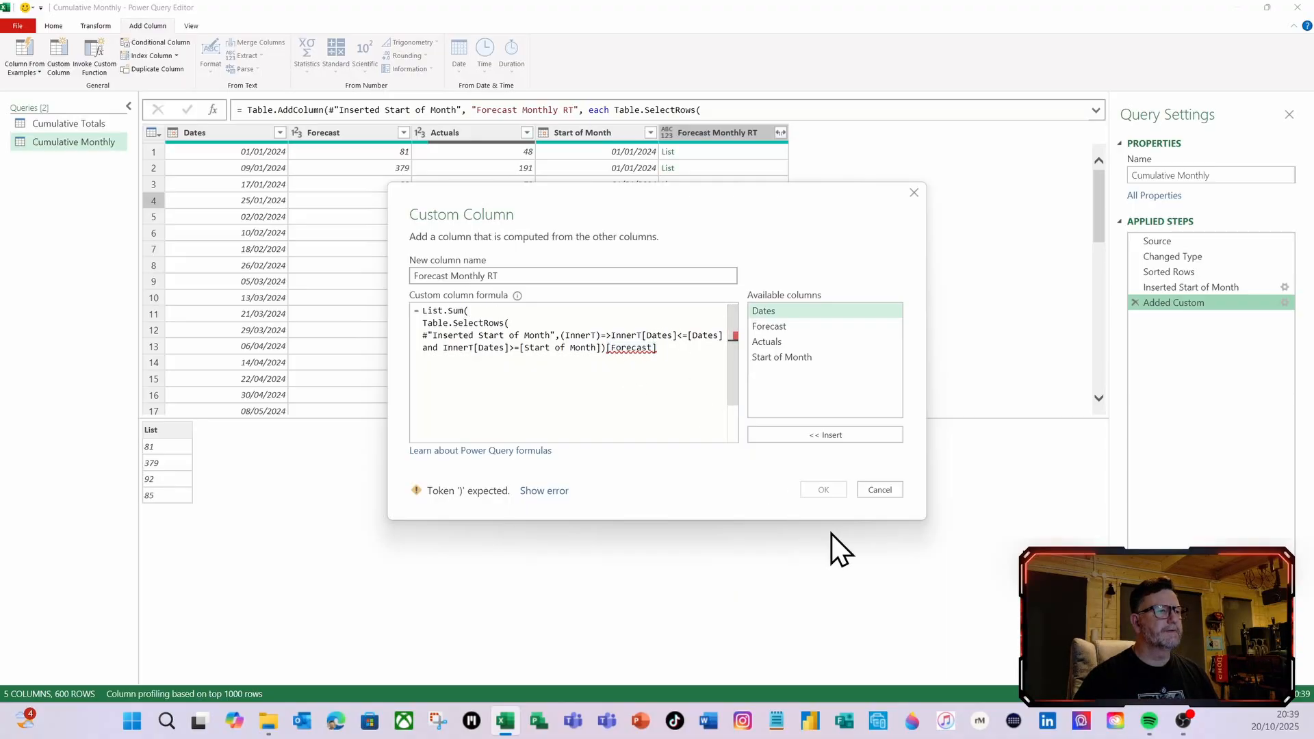
{"action": "left_click", "coordinate": [829, 490]}
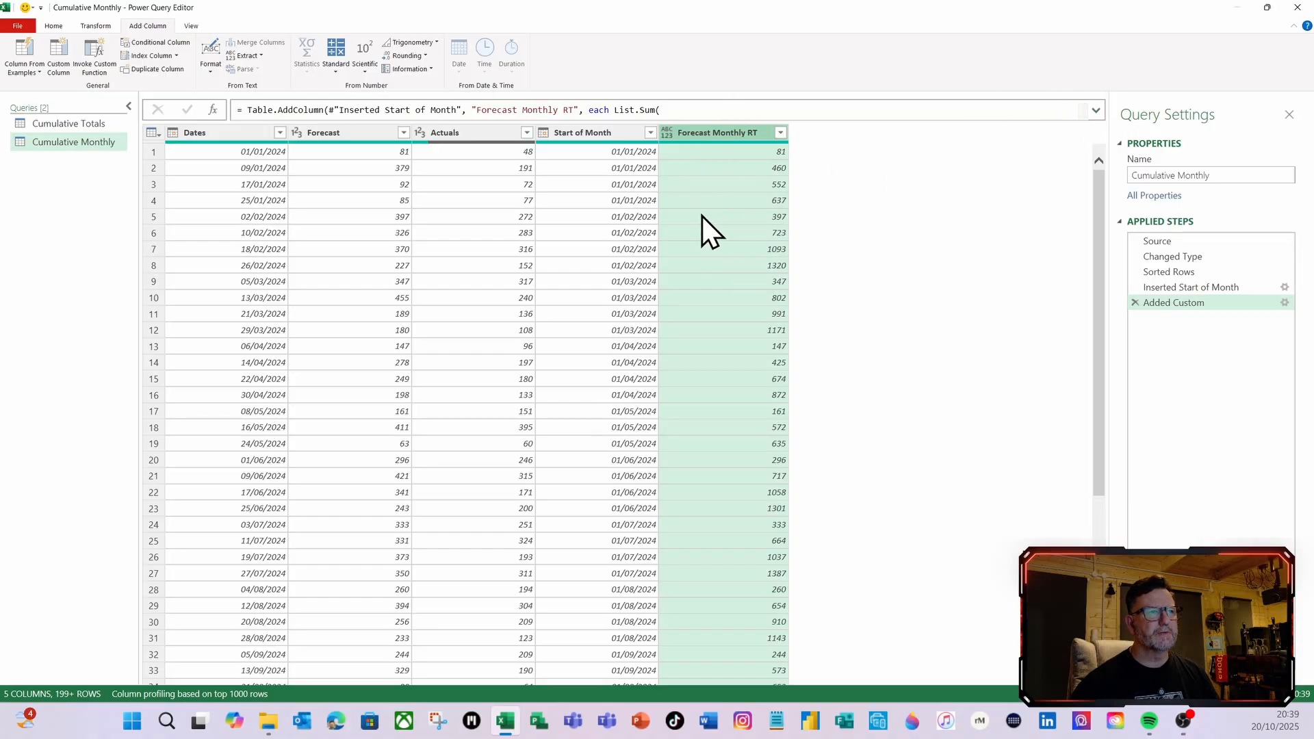
Add Int64.Type as the column type at the end of the Forecast Monthly RT formula and apply it
{"action": "left_click", "coordinate": [1097, 111]}
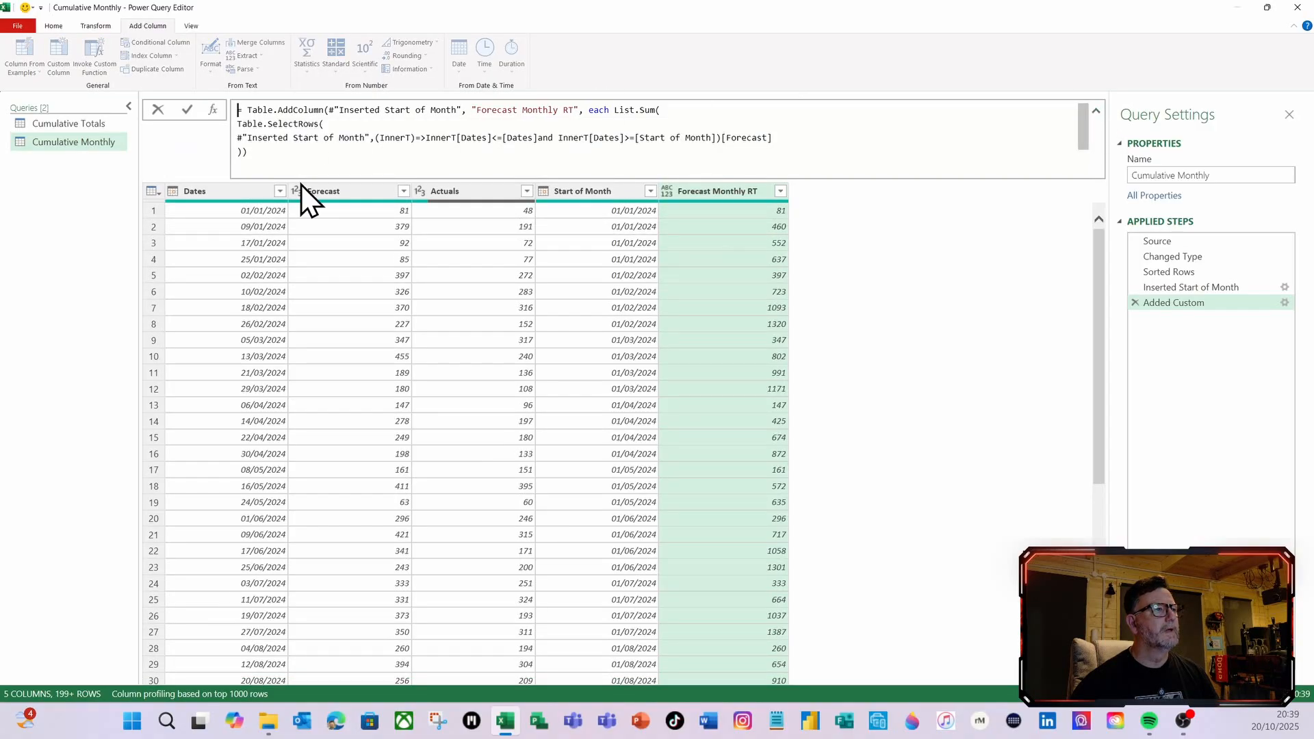
{"action": "left_click", "coordinate": [242, 152]}
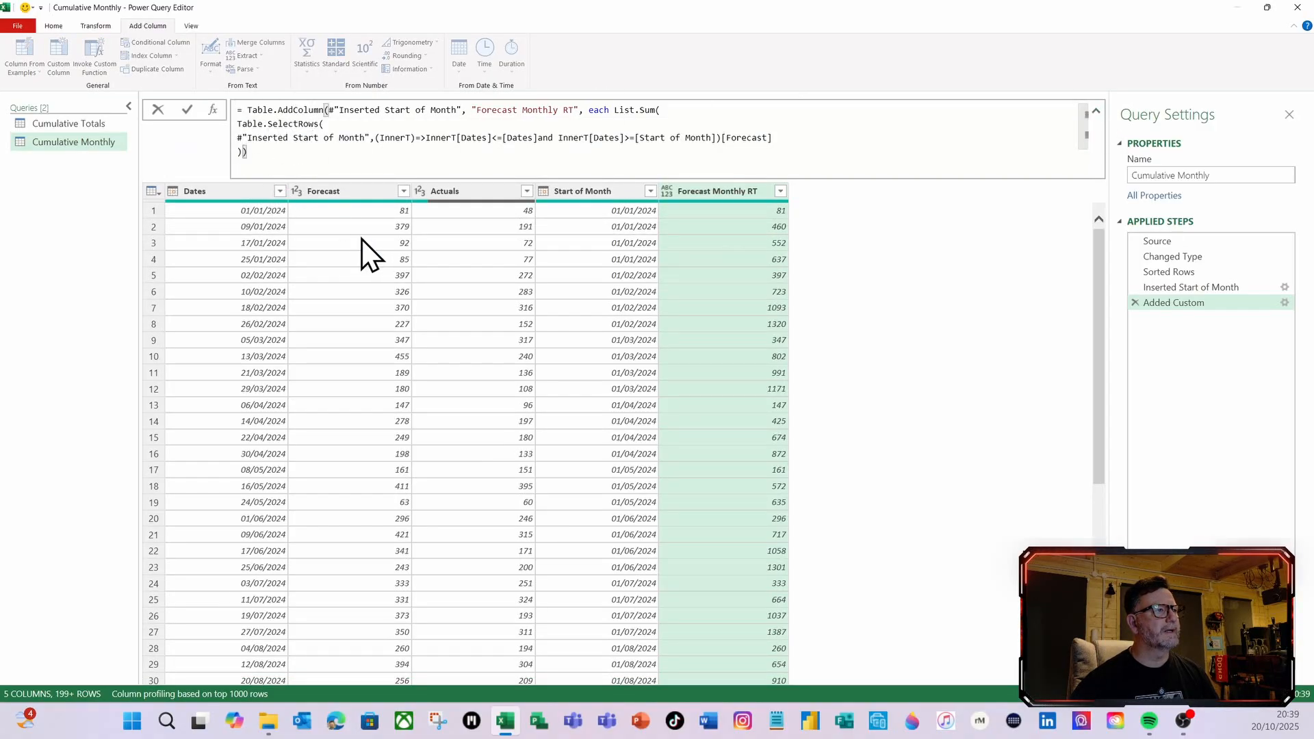
{"action": "type", "text": ",in"}
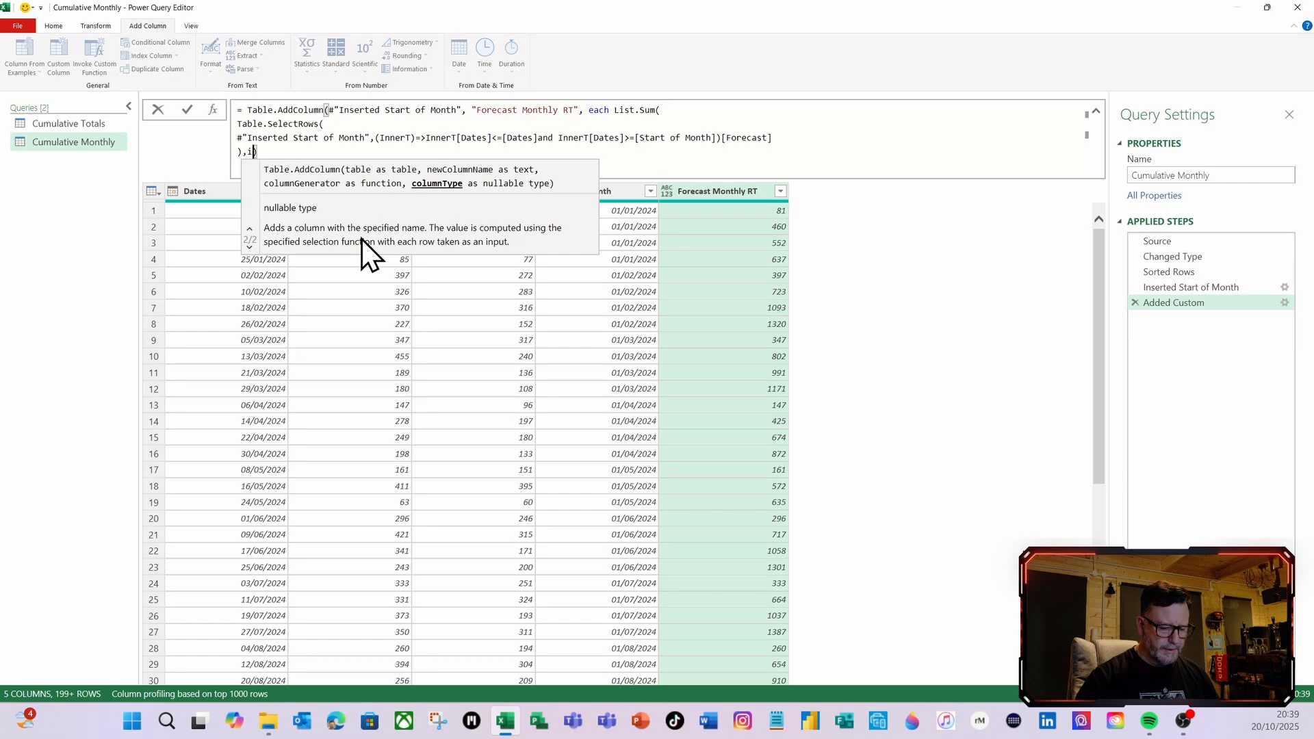
{"action": "type", "text": "t"}
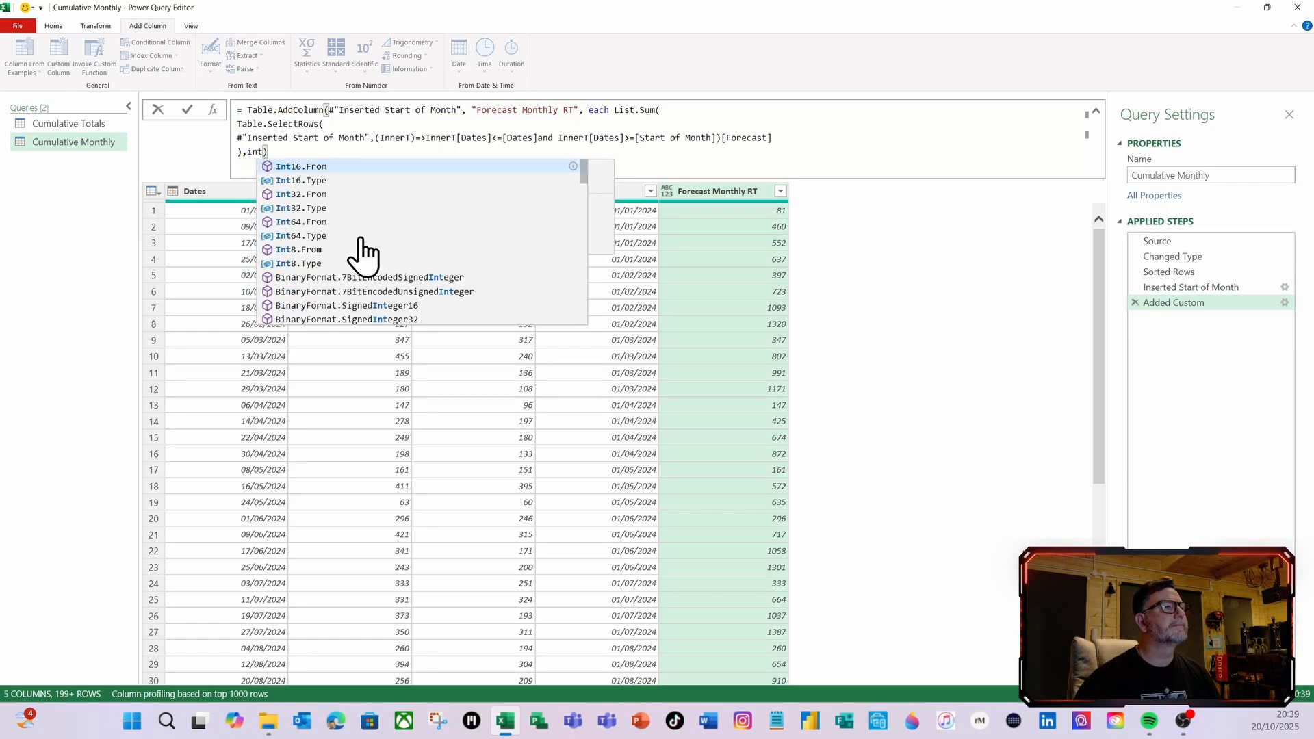
{"action": "left_click", "coordinate": [317, 237]}
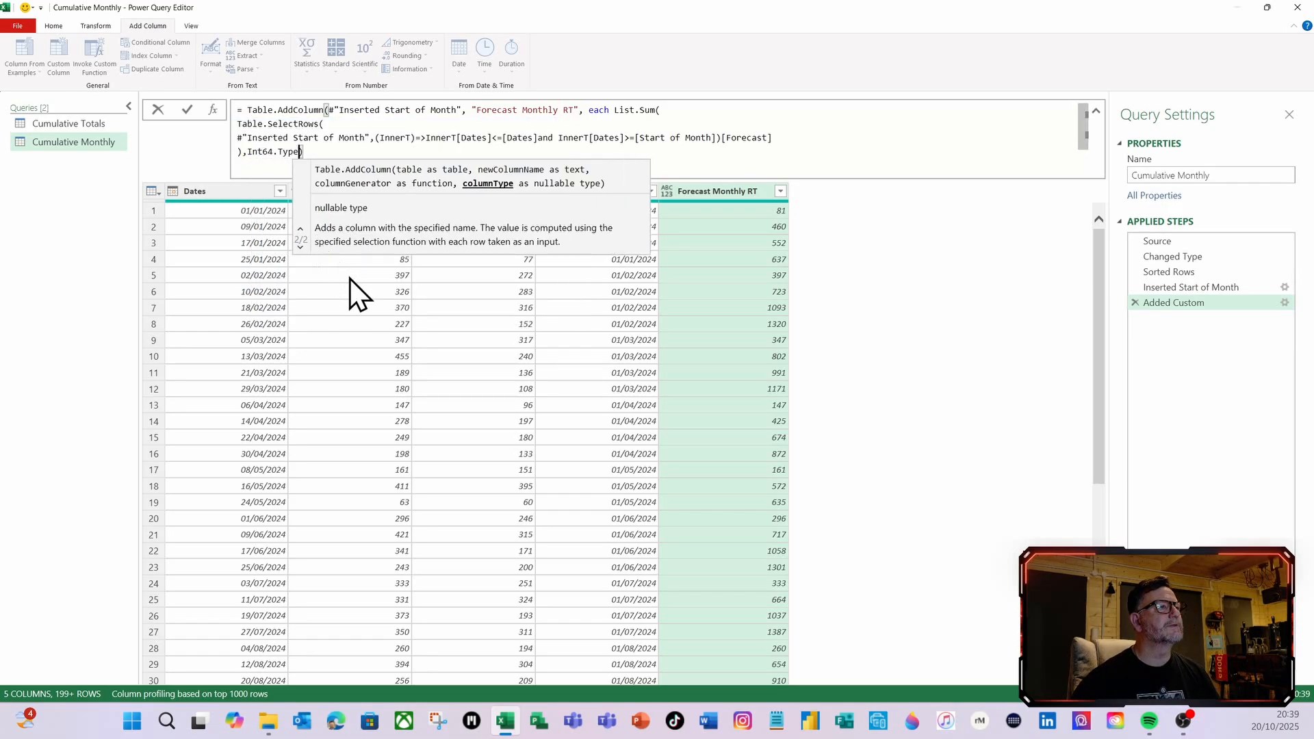
{"action": "left_click", "coordinate": [188, 108]}
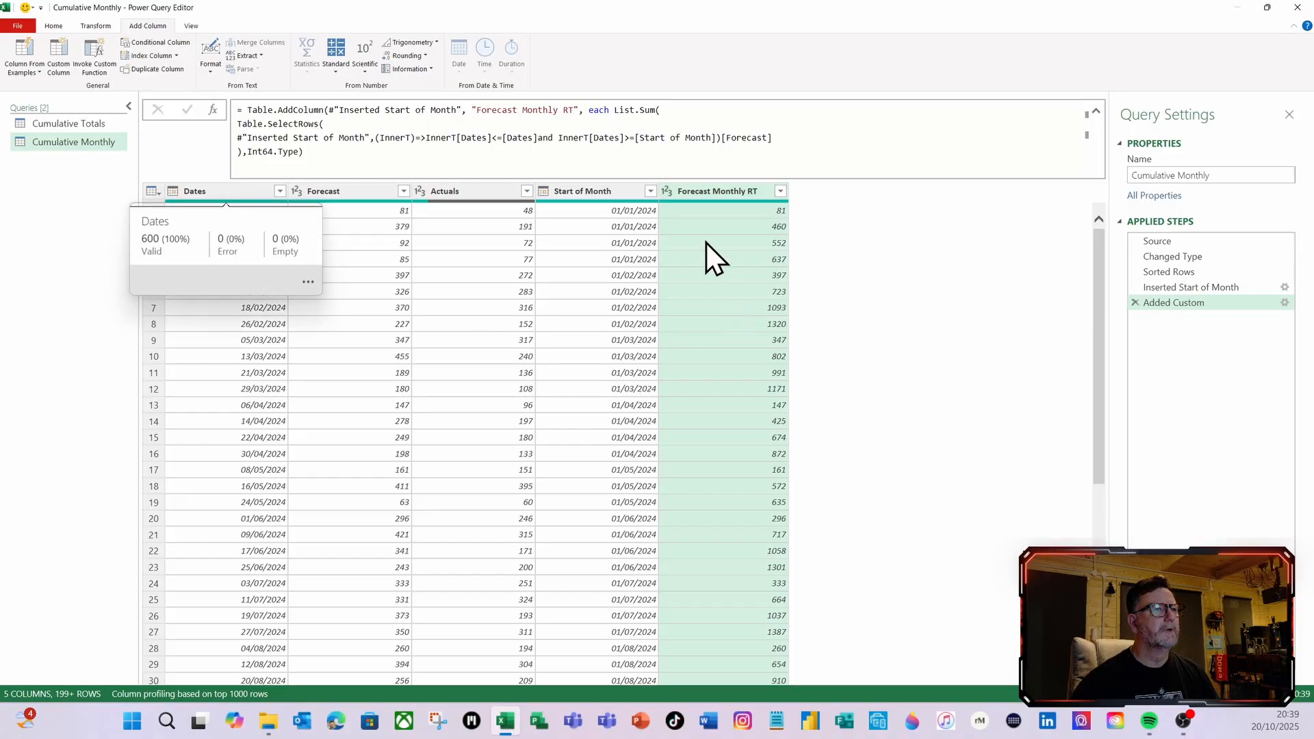
Rename the Added Custom step as Forecast Monthly RT
{"action": "right_click", "coordinate": [1176, 302]}
{"action": "left_click", "coordinate": [1011, 288]}
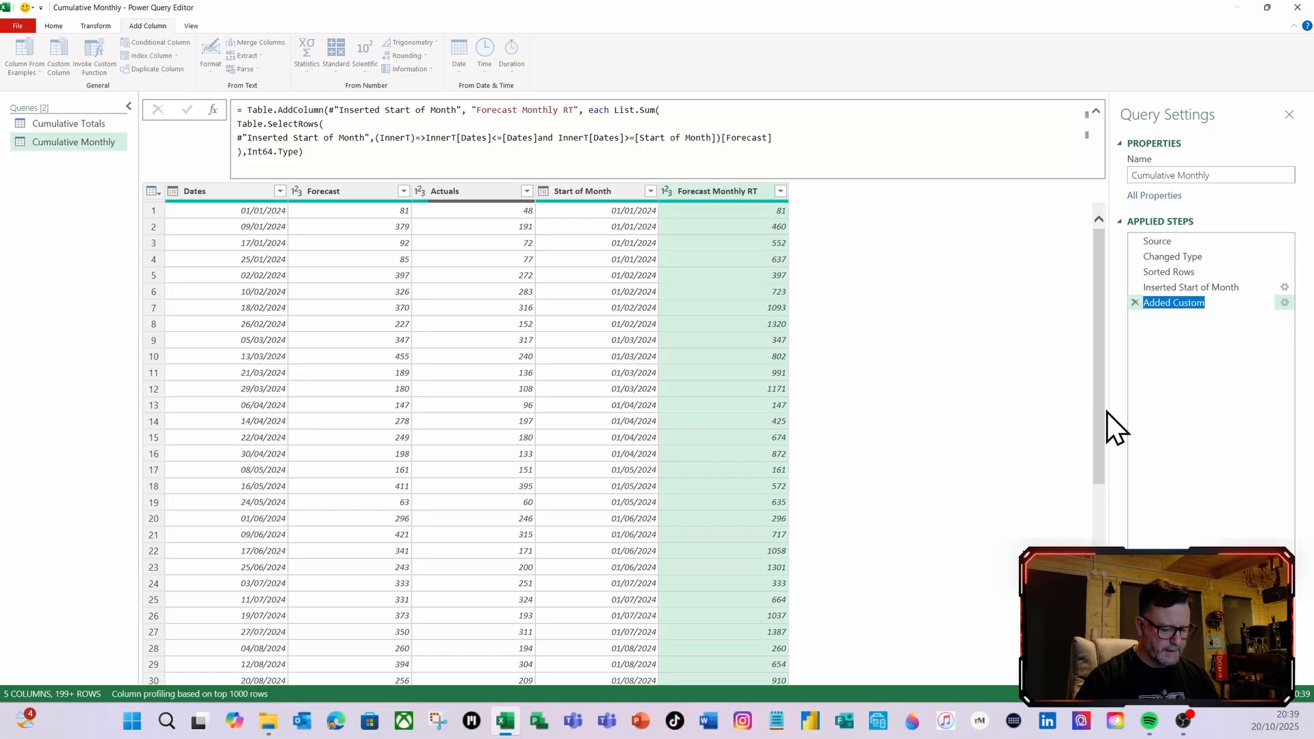
{"action": "type", "text": "Forecast Month"}
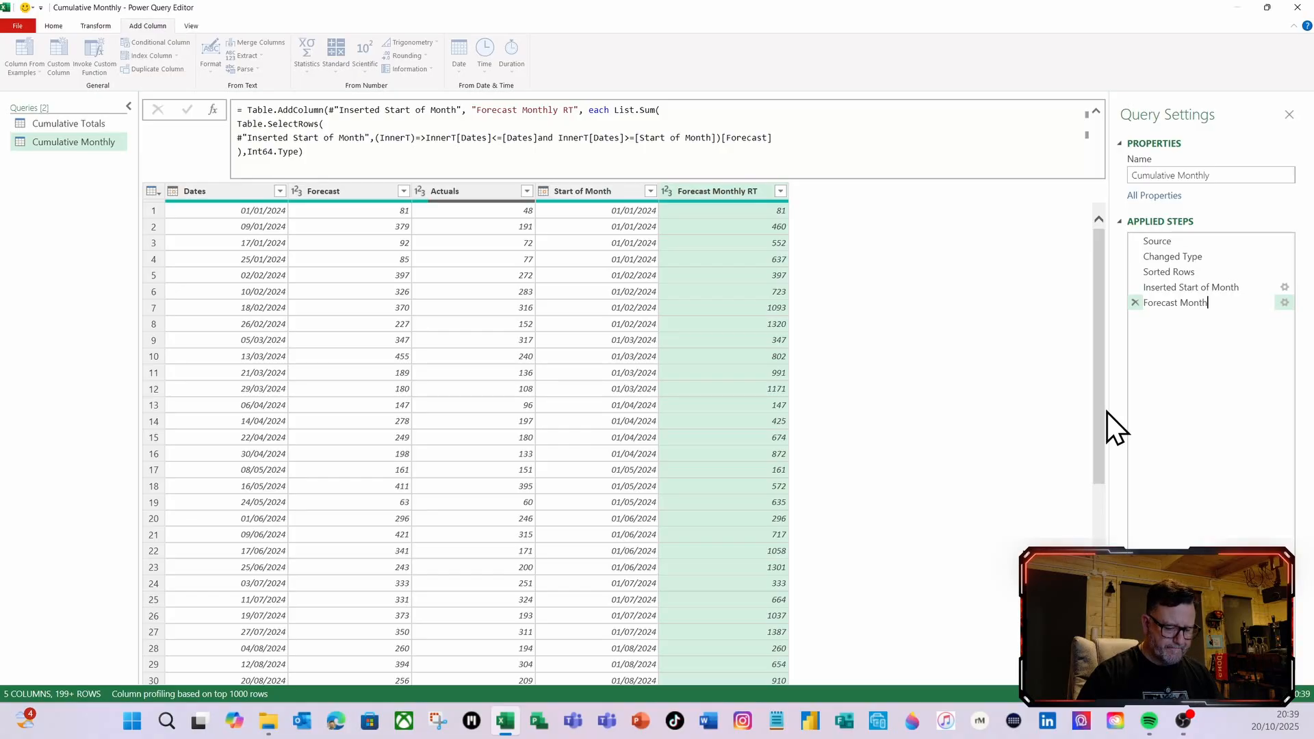
{"action": "type", "text": "ly "}
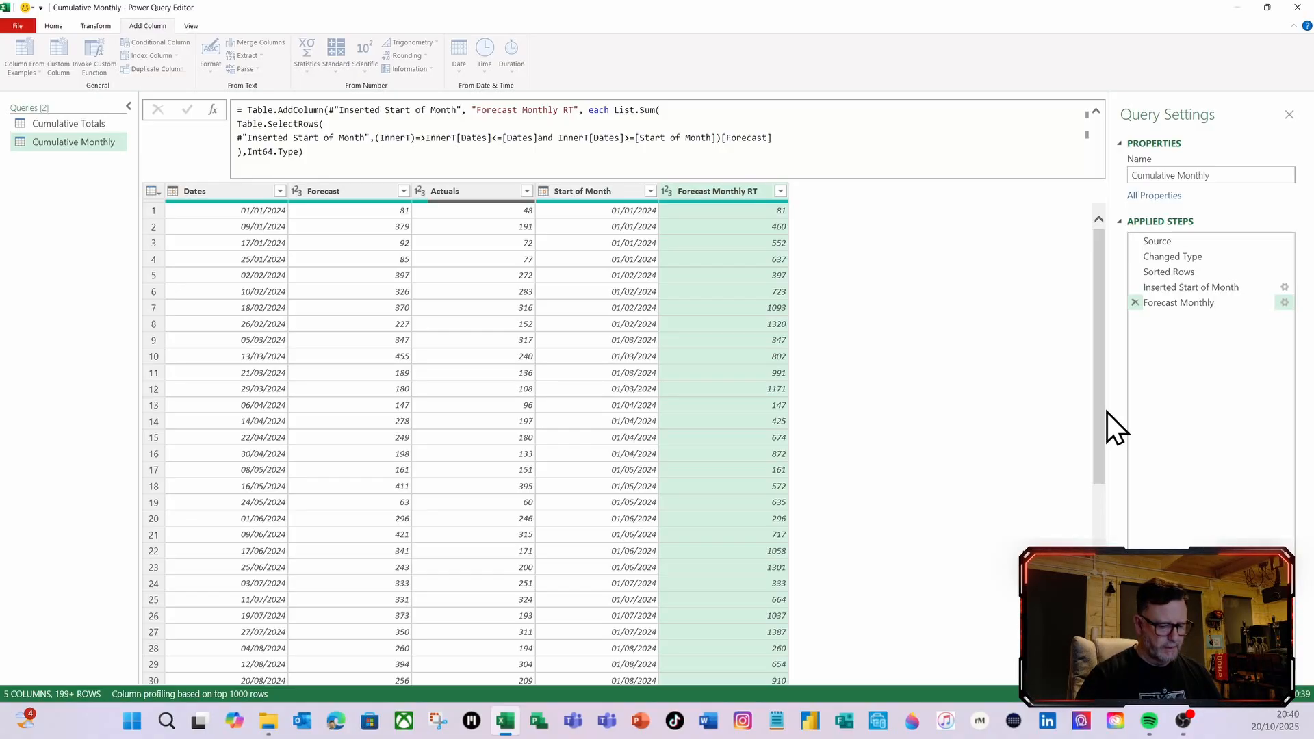
{"action": "type", "text": "RT"}
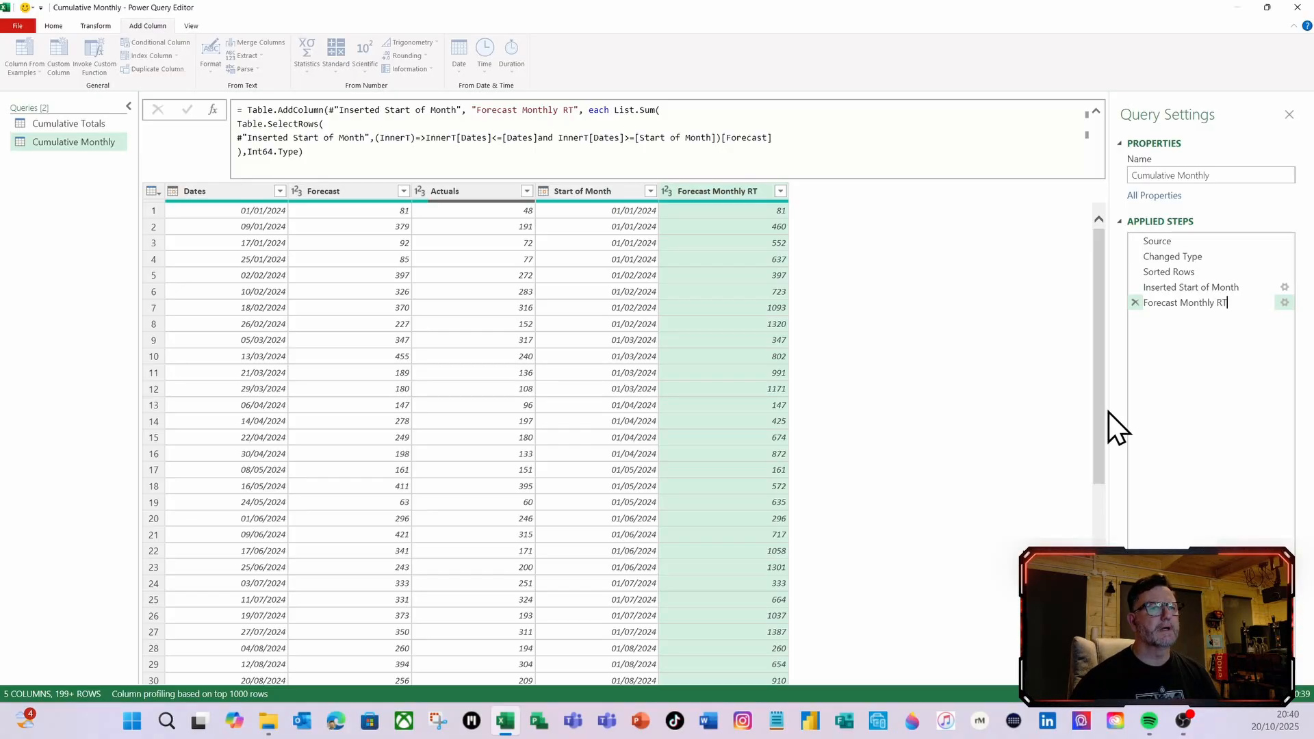
{"action": "key", "text": "Return"}
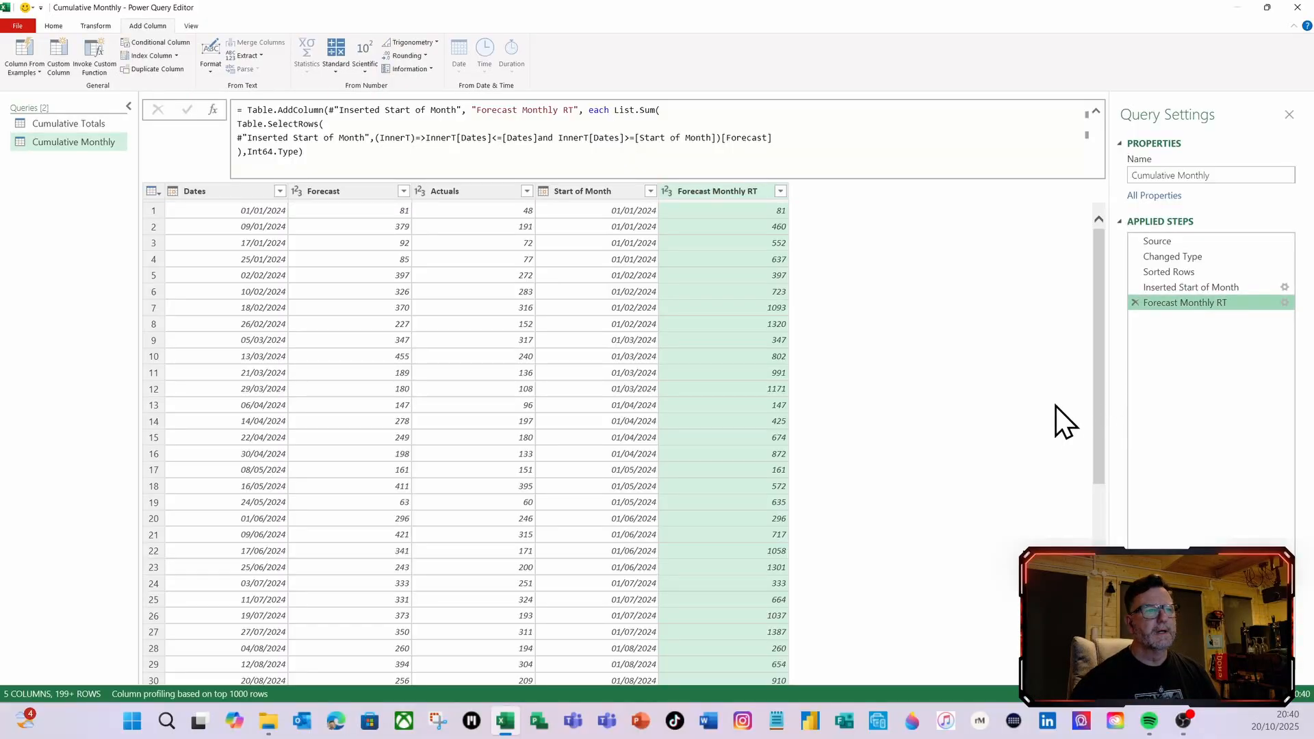
Copy the Forecast Monthly RT formula into a new custom column named Actuals Monthly RT
{"action": "left_click", "coordinate": [1286, 304]}
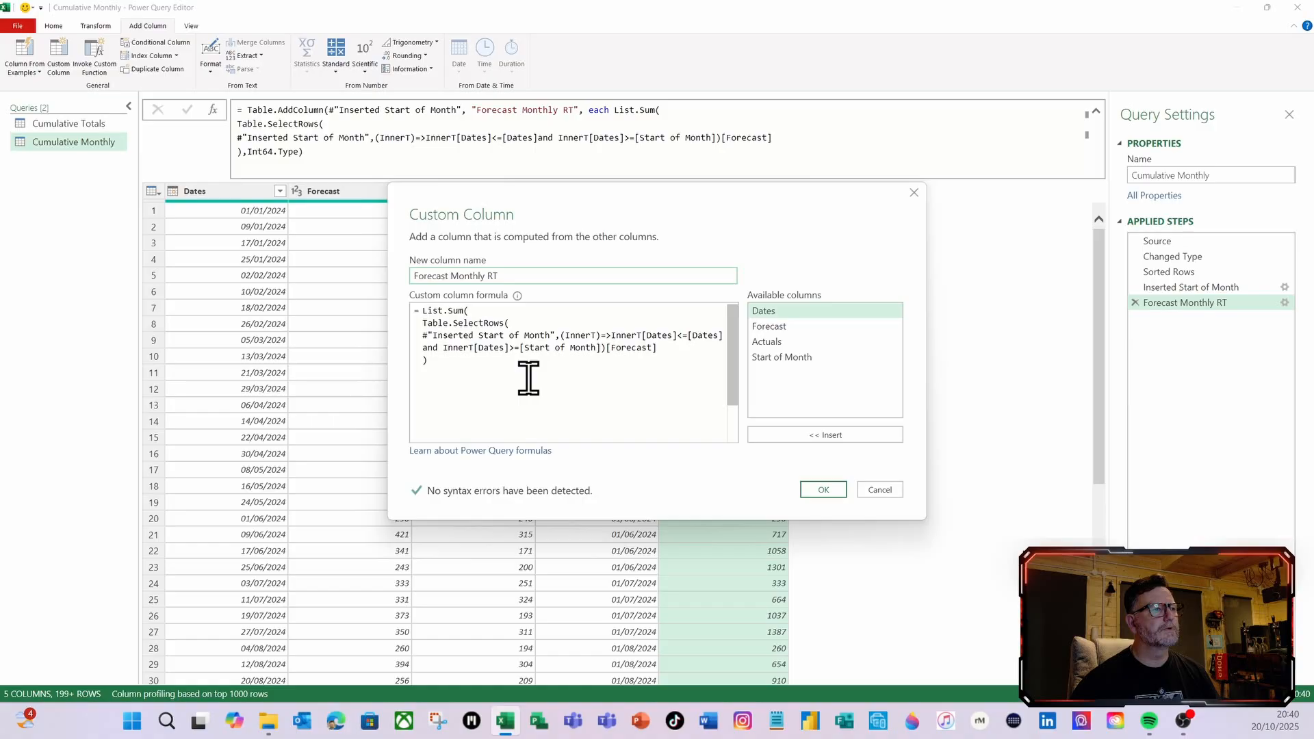
{"action": "left_click_drag", "start_coordinate": [527, 375], "coordinate": [422, 311]}
{"action": "key", "text": "ctrl+c"}
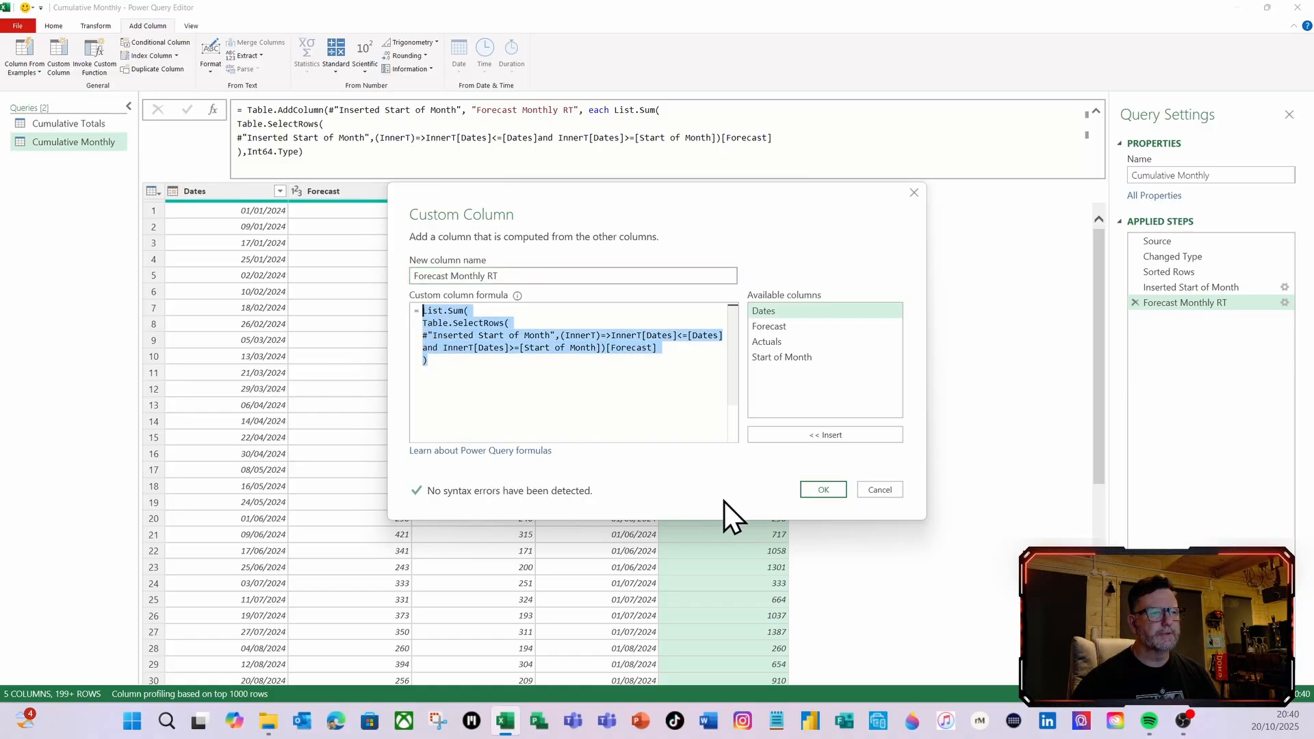
{"action": "left_click", "coordinate": [873, 486]}
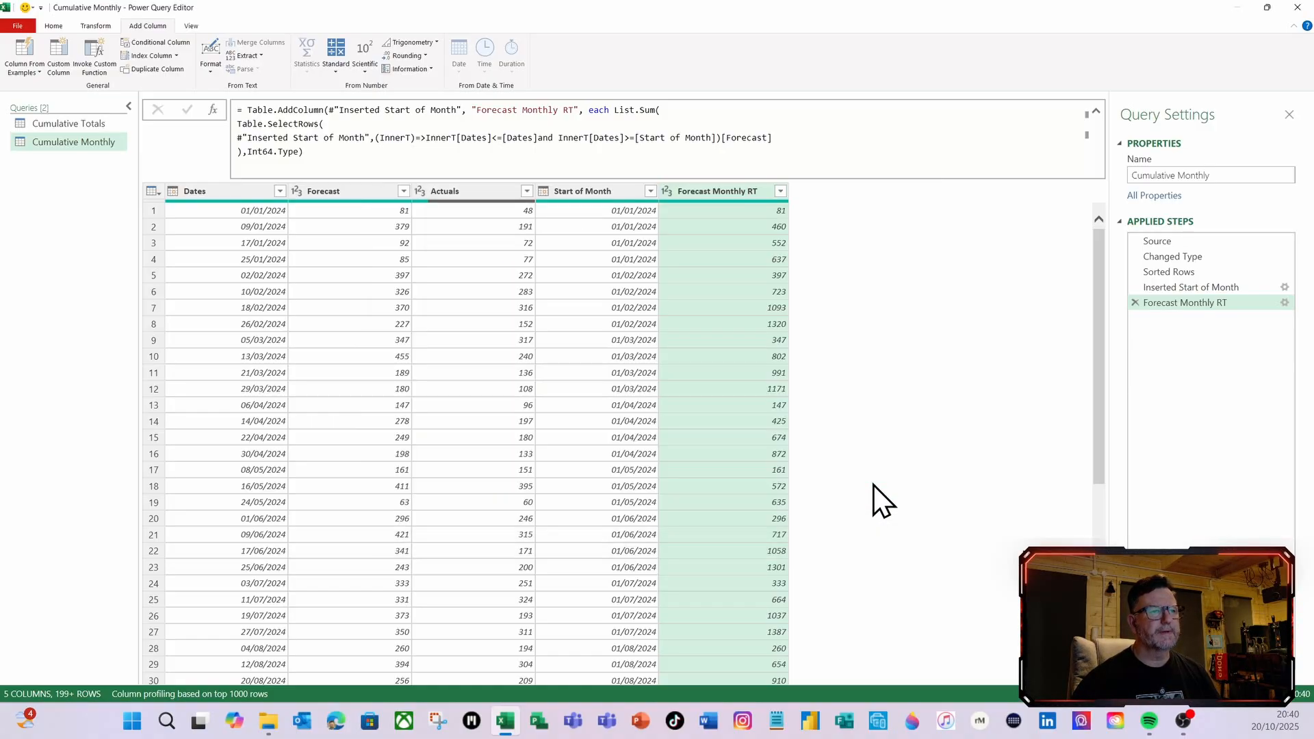
{"action": "left_click", "coordinate": [67, 65]}
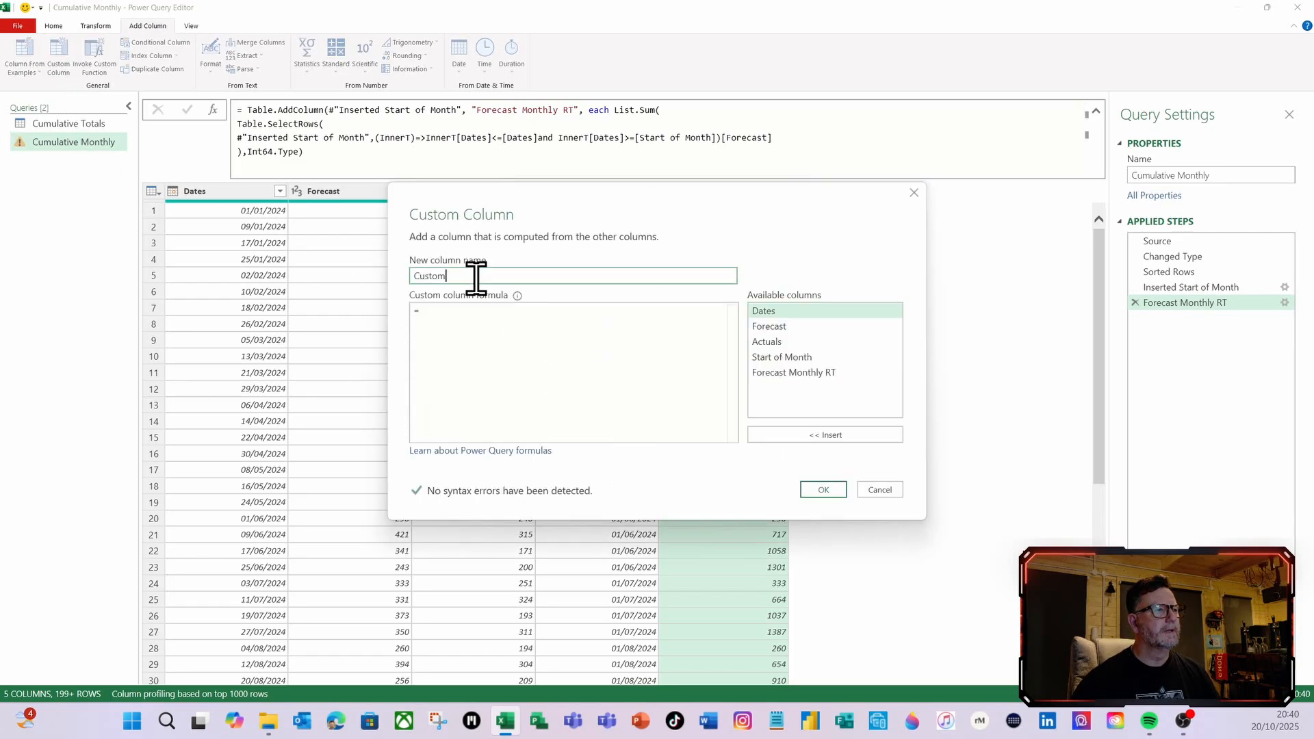
{"action": "left_click_drag", "start_coordinate": [475, 278], "coordinate": [394, 279]}
{"action": "type", "text": "Actuals Monthly RT"}
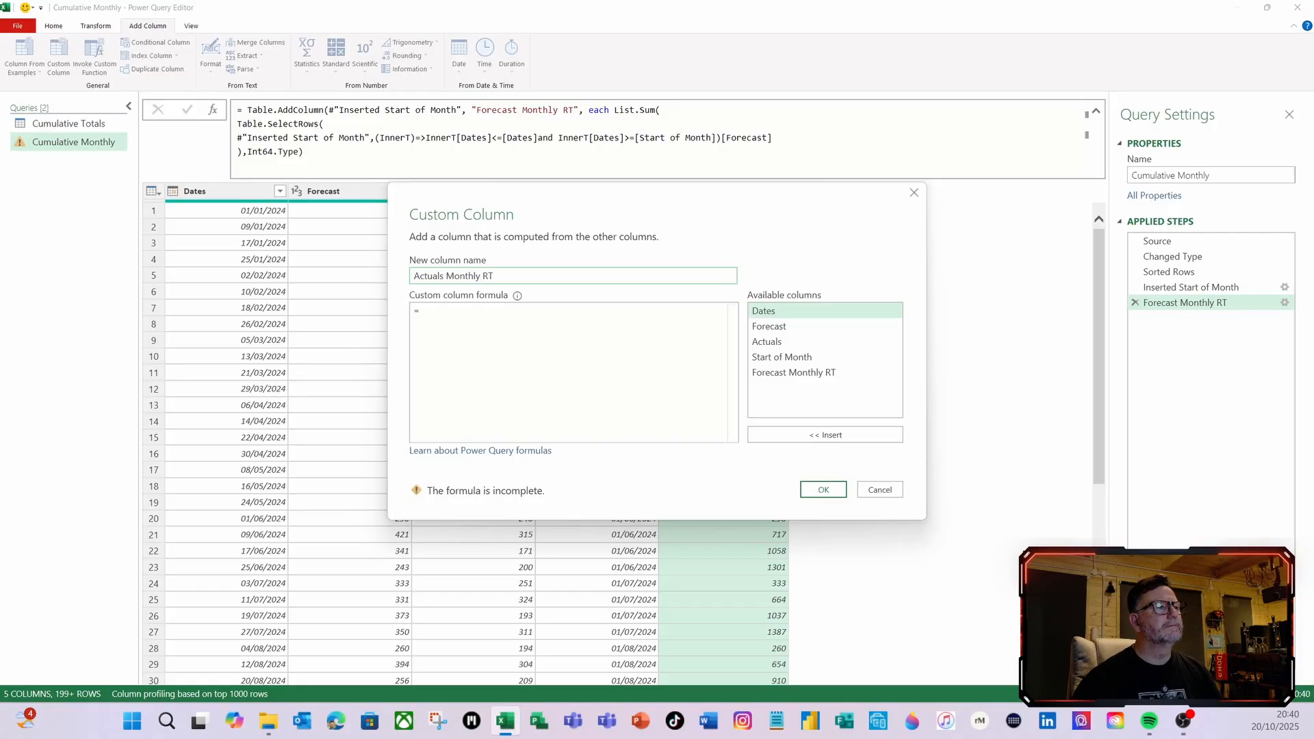
{"action": "left_click", "coordinate": [447, 316]}
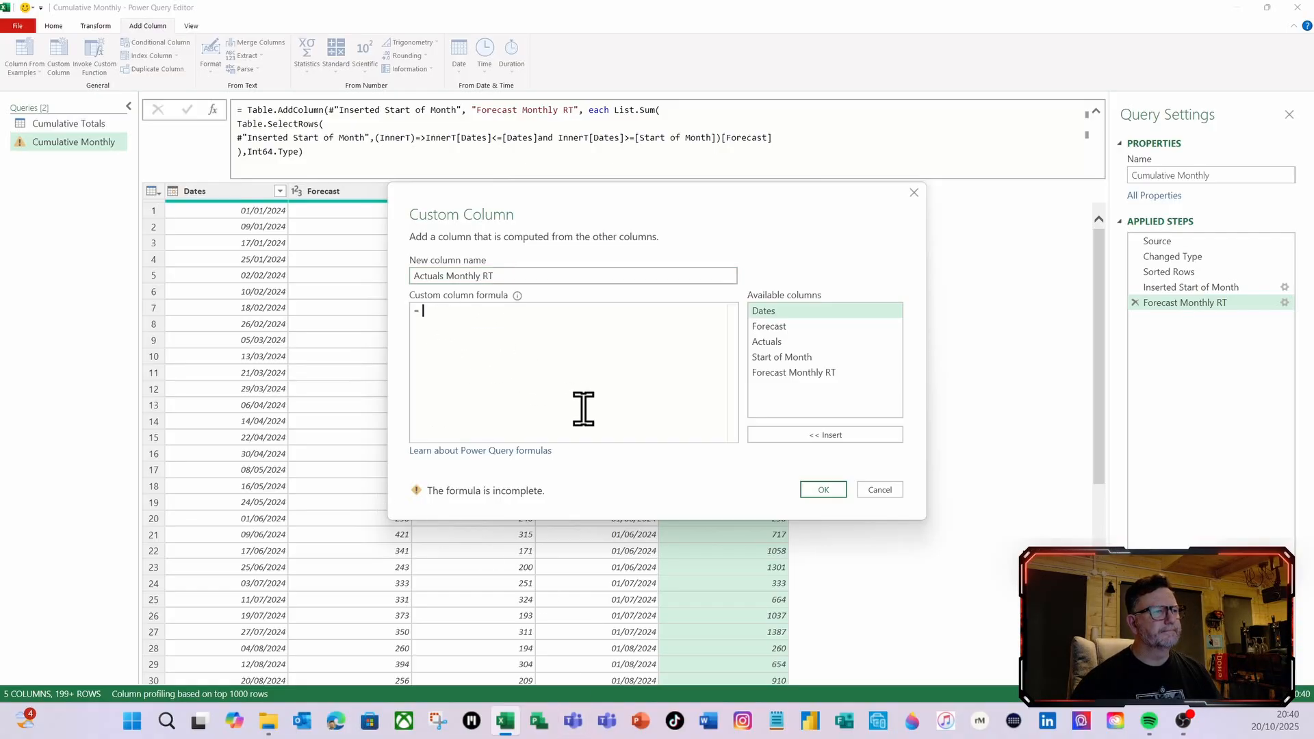
{"action": "key", "text": "ctrl+v"}
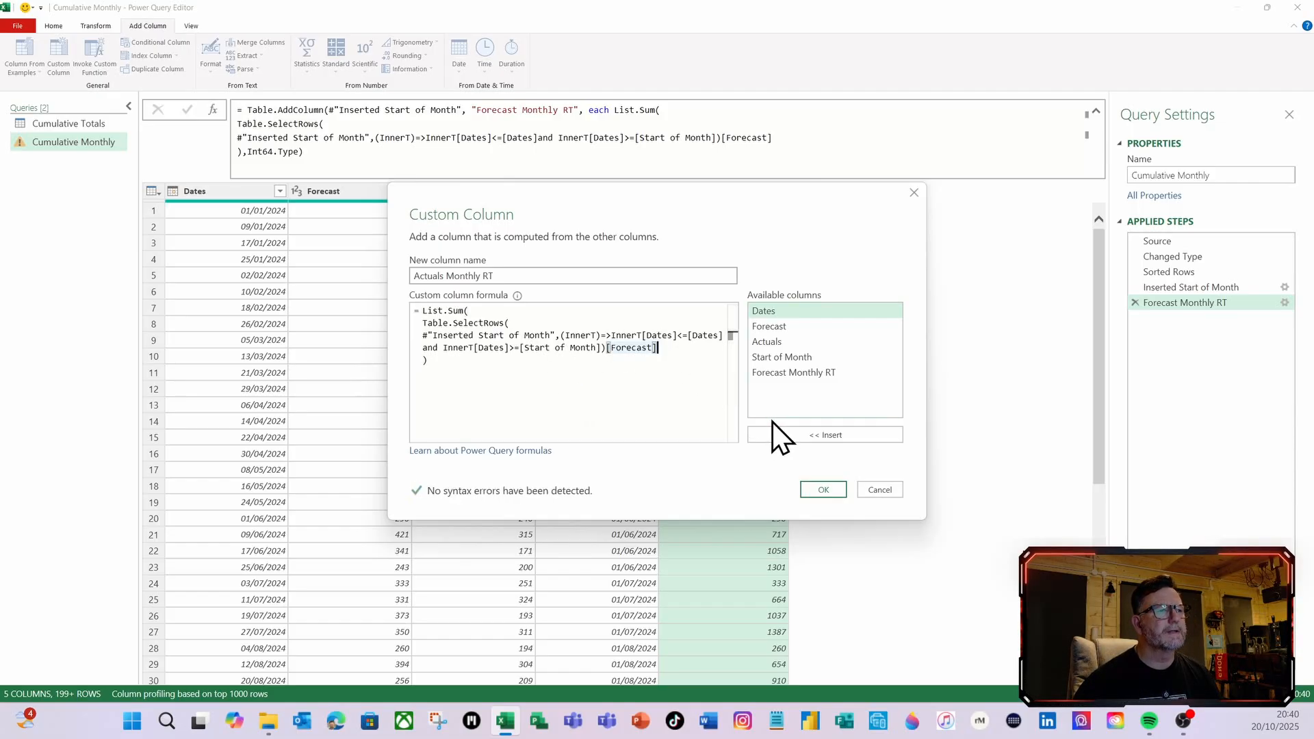
Replace [Forecast] with [Actuals] in the Actuals Monthly RT formula and create the column
{"action": "key", "text": "BackSpace"}
{"action": "key", "text": "BackSpace"}
{"action": "key", "text": "BackSpace"}
{"action": "key", "text": "BackSpace"}
{"action": "key", "text": "BackSpace"}
{"action": "key", "text": "BackSpace"}
{"action": "key", "text": "BackSpace"}
{"action": "key", "text": "BackSpace"}
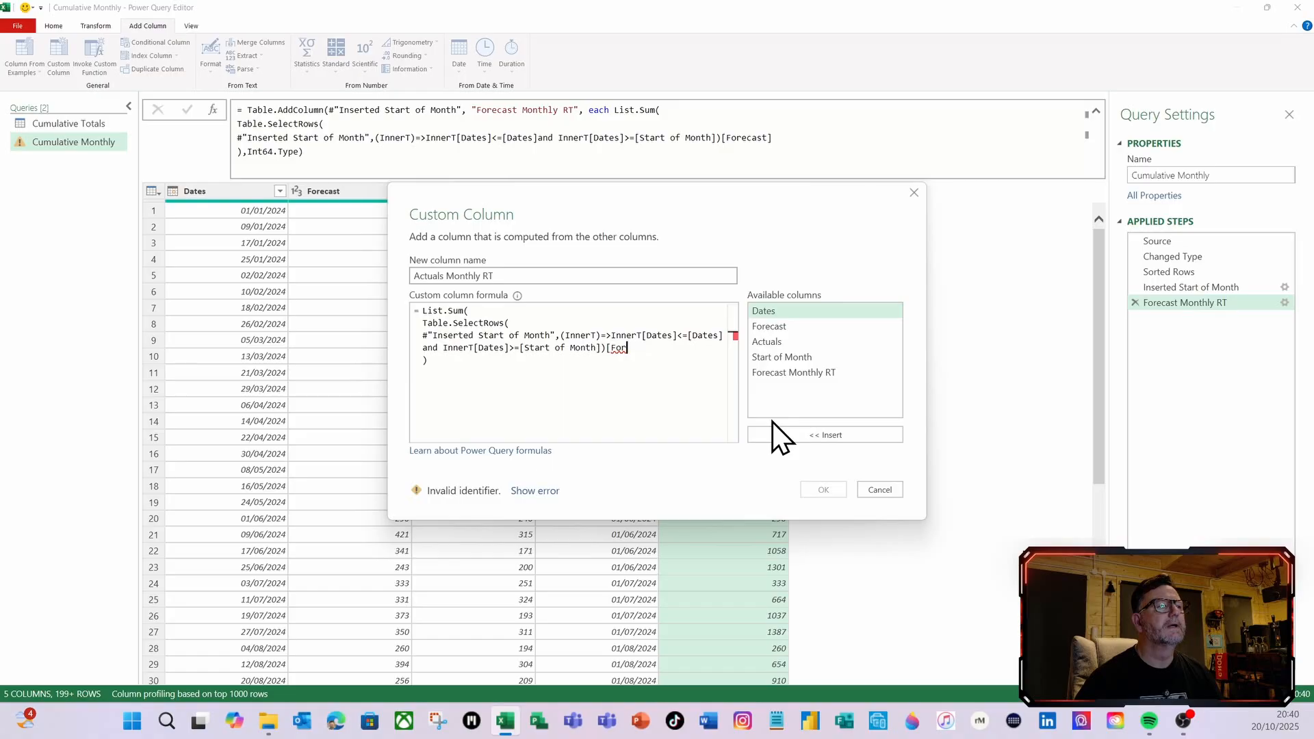
{"action": "key", "text": "BackSpace"}
{"action": "key", "text": "BackSpace"}
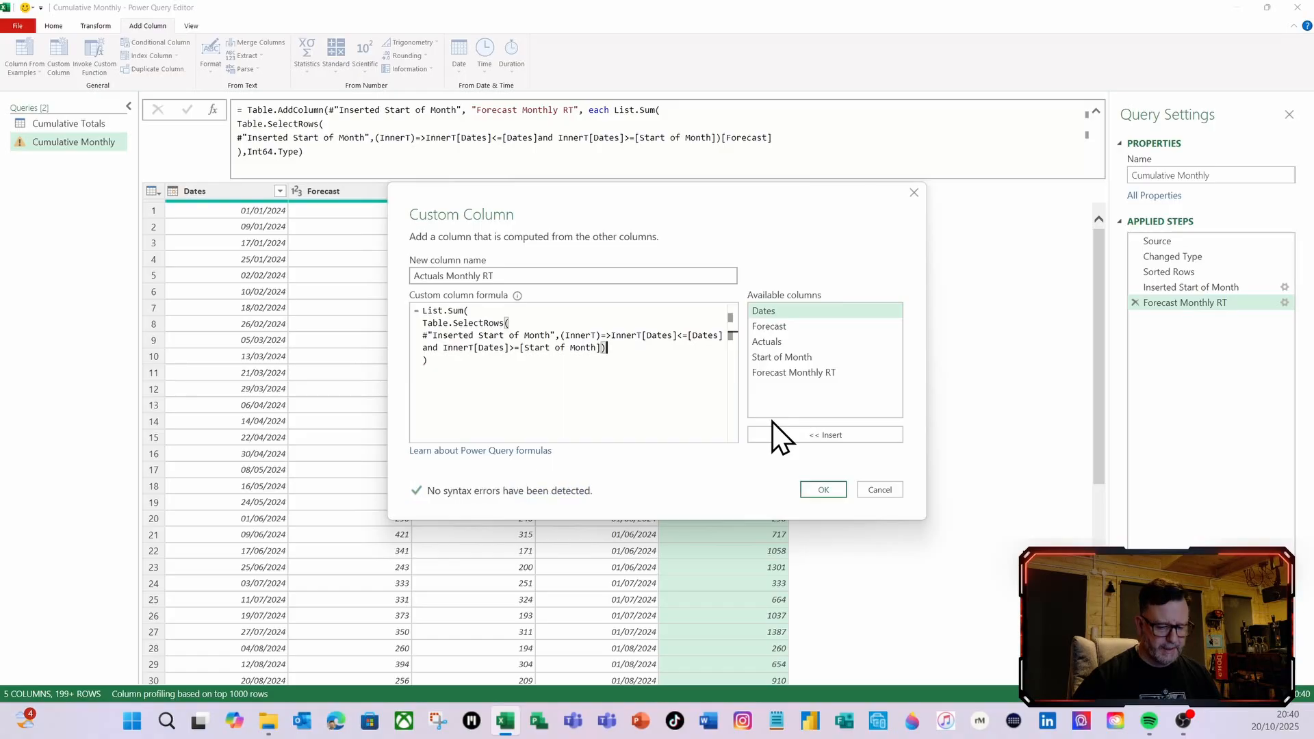
{"action": "type", "text": "["}
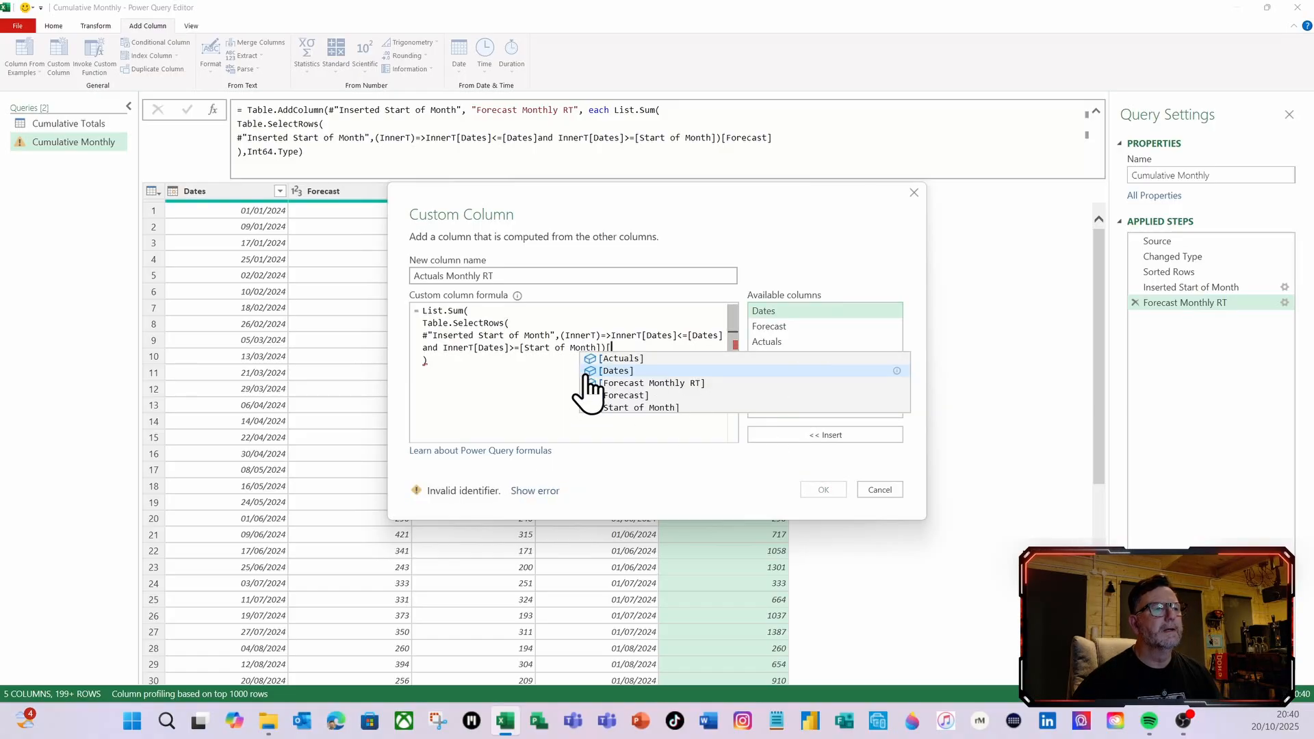
{"action": "left_click", "coordinate": [620, 359]}
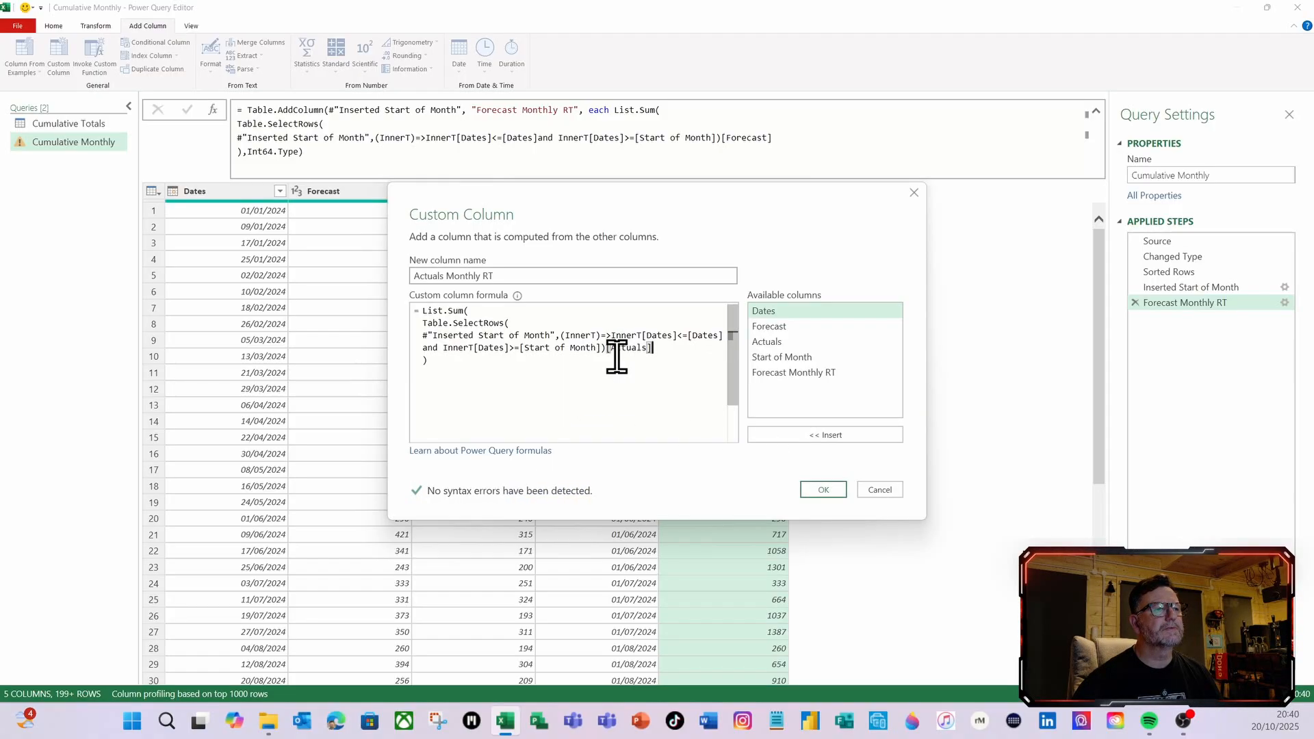
{"action": "left_click", "coordinate": [816, 491]}
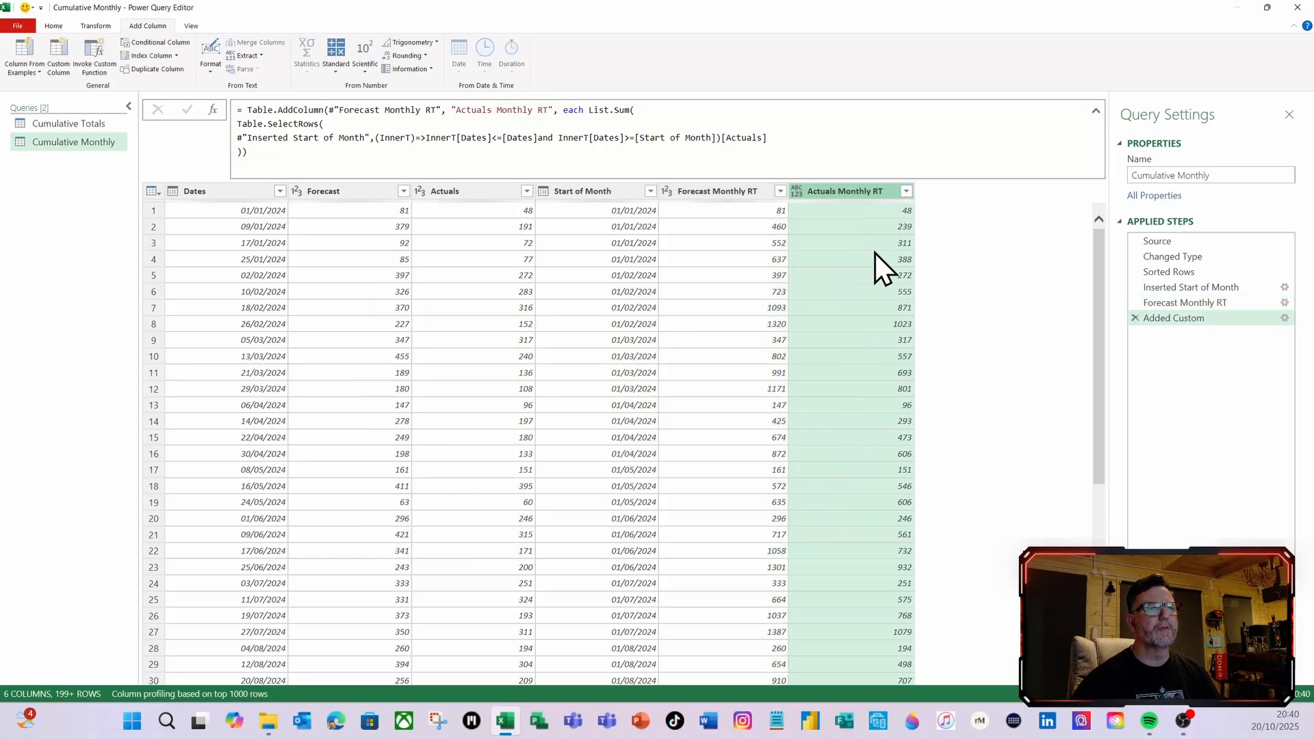
Add Int64.Type as the column type before the final parenthesis of the Actuals Monthly RT formula and apply it
{"action": "left_click", "coordinate": [245, 152]}
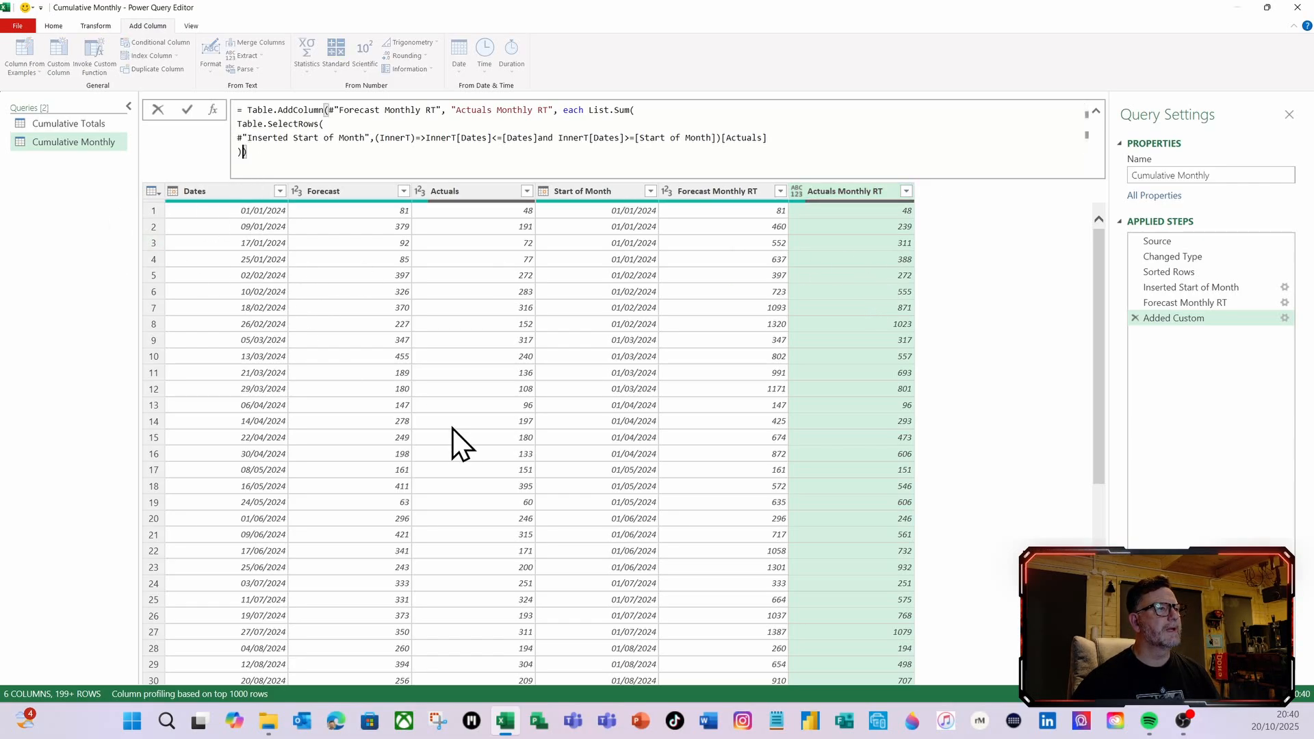
{"action": "type", "text": ",int"}
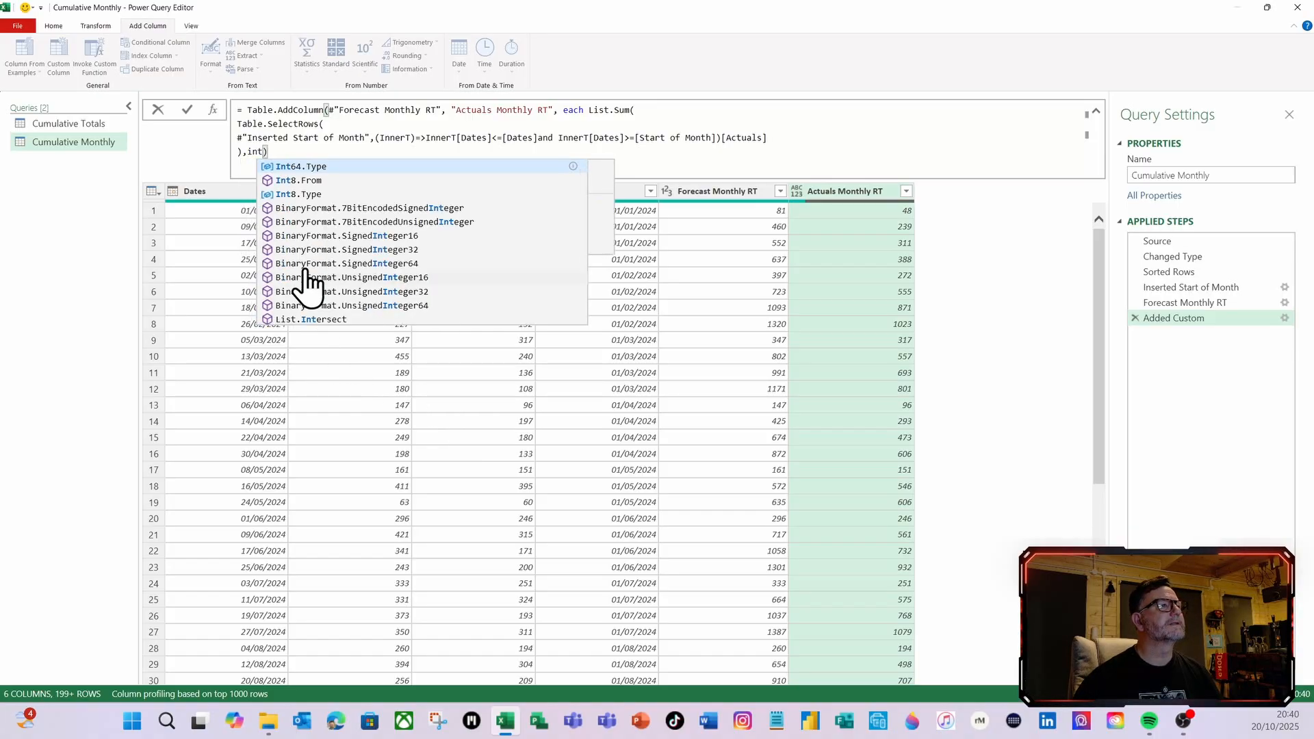
{"action": "left_click", "coordinate": [316, 168]}
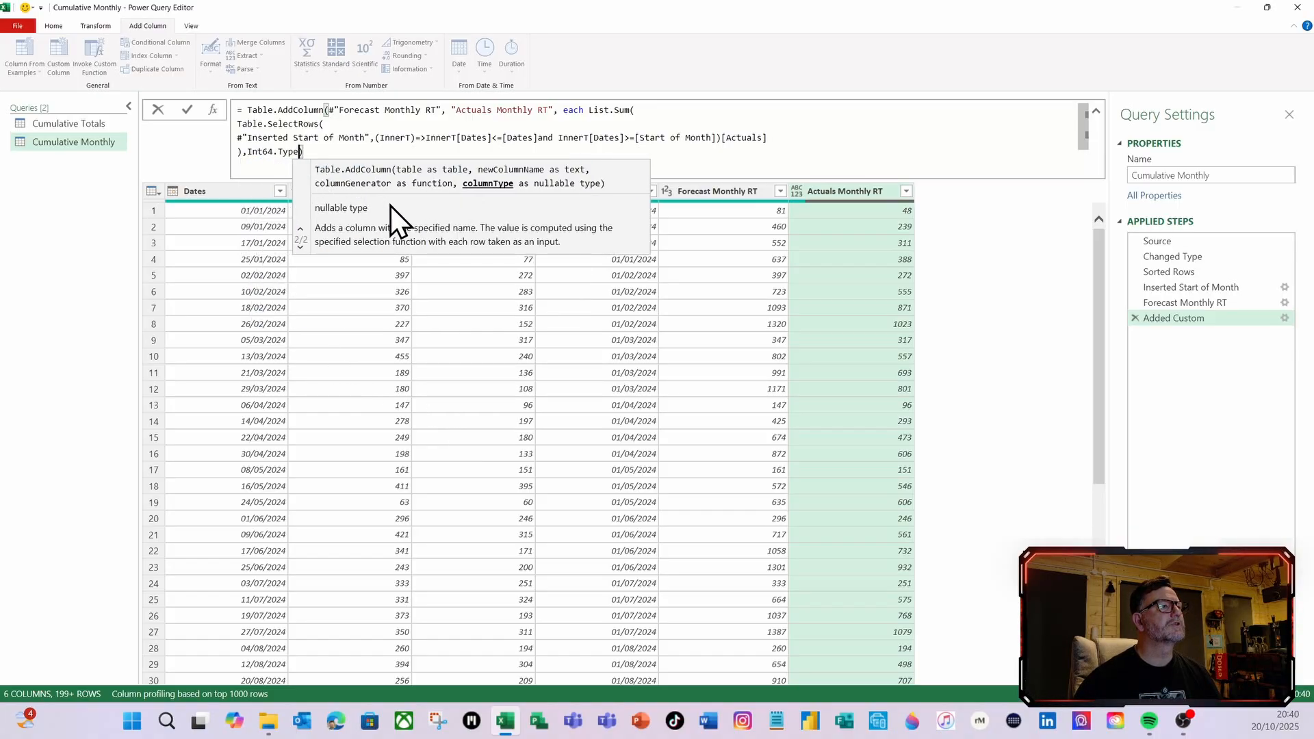
{"action": "left_click", "coordinate": [187, 109]}
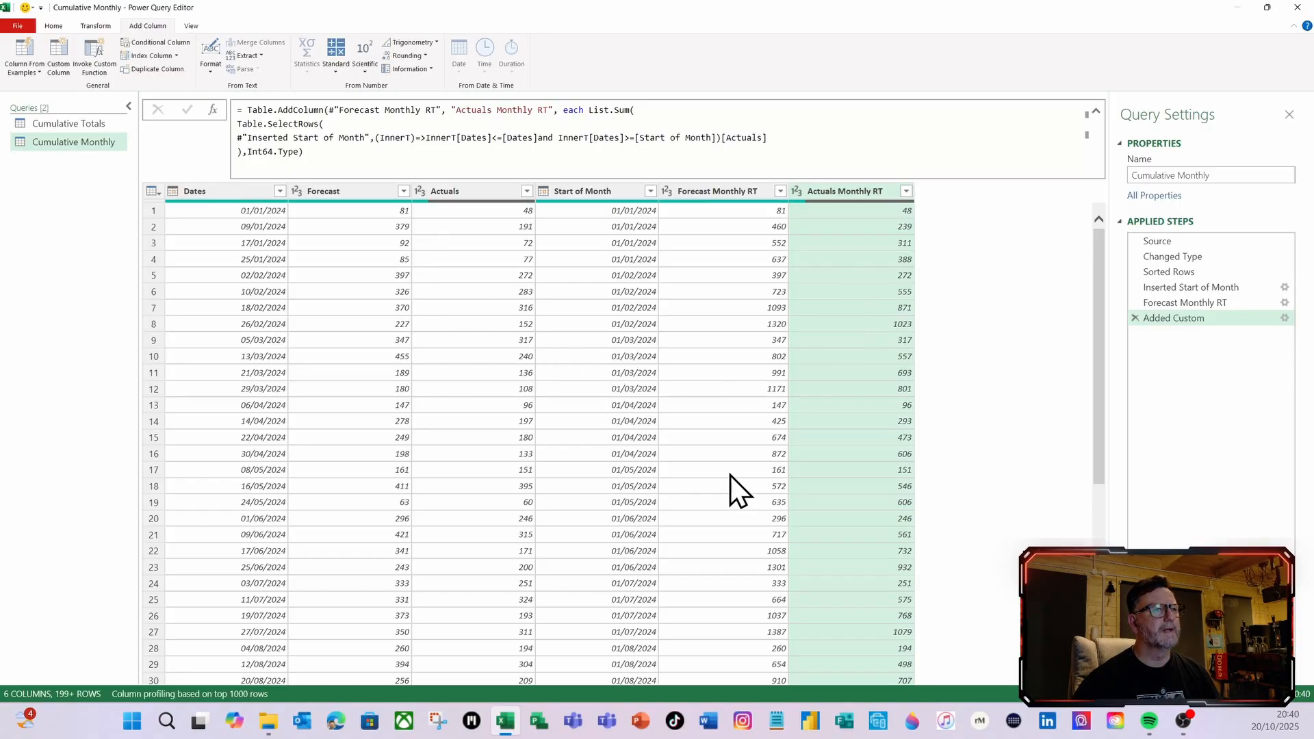
Remove the Start of Month column, then close the query editor and load the Cumulative Monthly query to the workbook
{"action": "right_click", "coordinate": [598, 195]}
{"action": "left_click", "coordinate": [567, 199]}
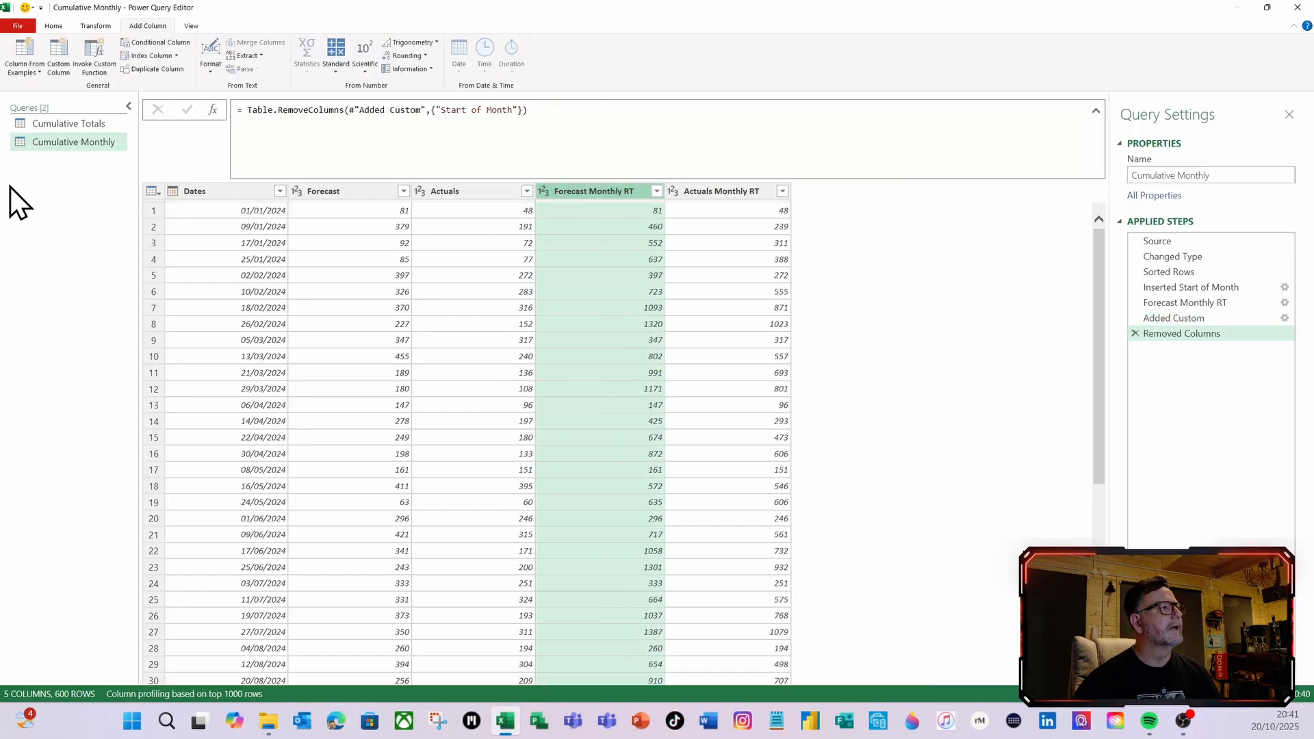
{"action": "left_click", "coordinate": [55, 26]}
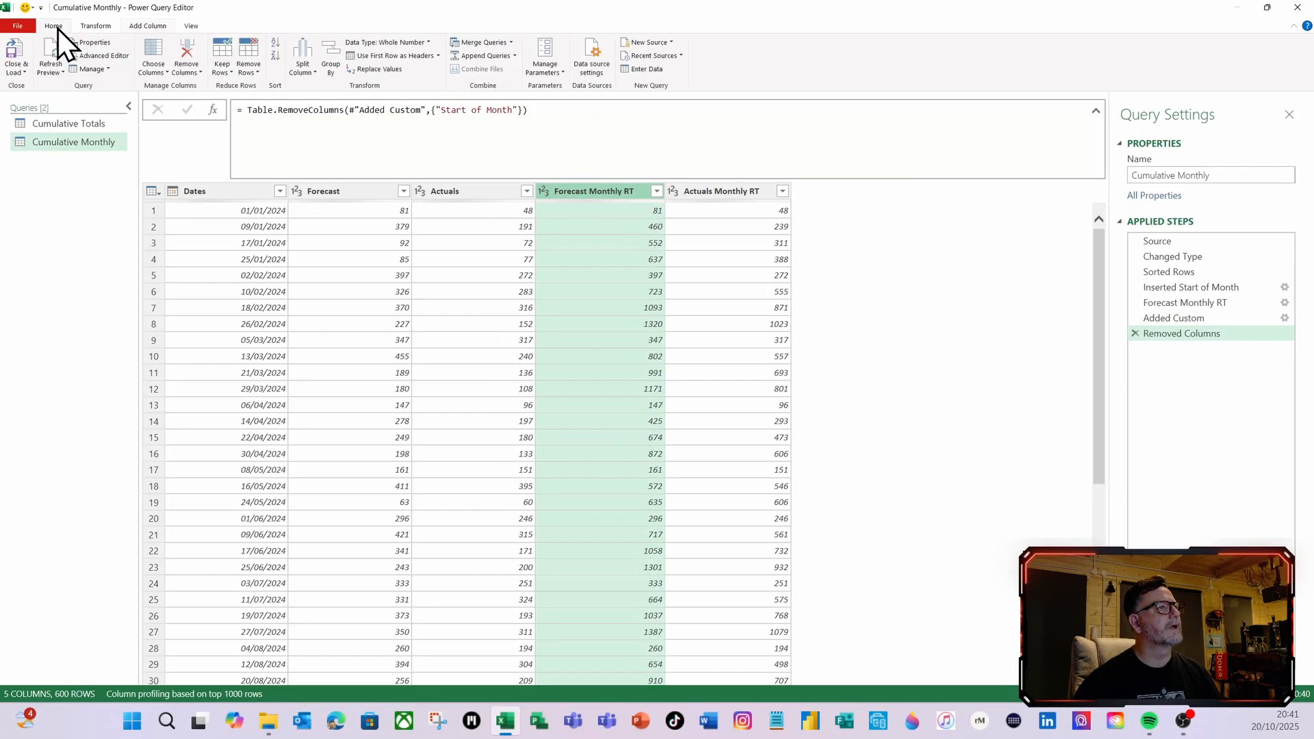
{"action": "left_click", "coordinate": [17, 52]}
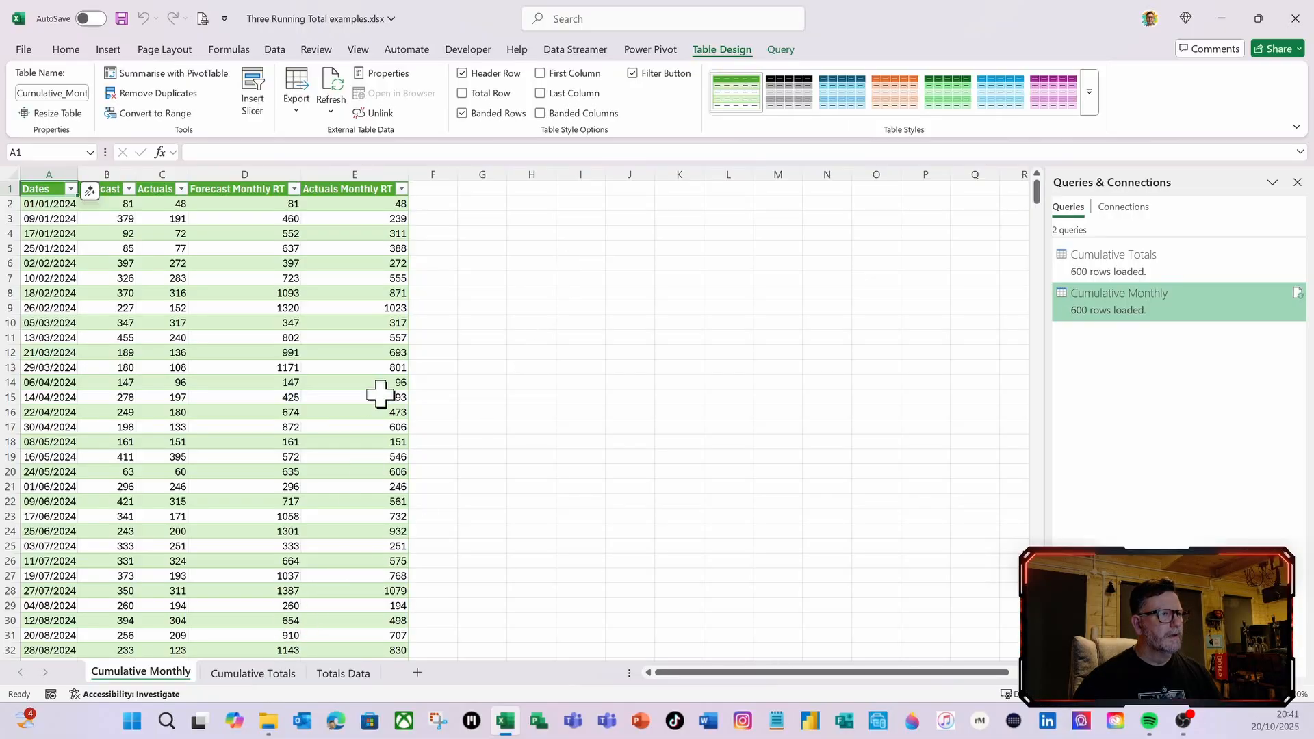
Check the loaded Forecast Monthly RT values from D2 to D6 and look across the Cumulative Monthly table
{"action": "left_click", "coordinate": [281, 205]}
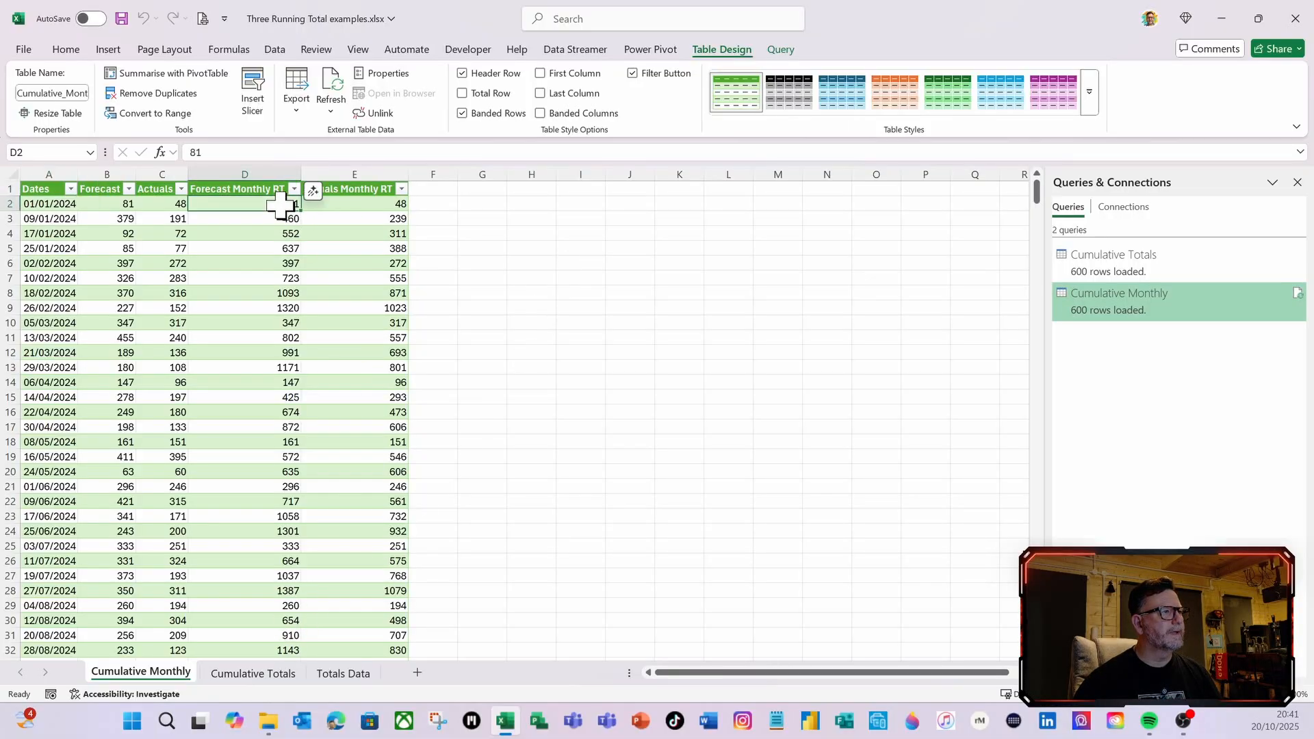
{"action": "left_click", "coordinate": [284, 219]}
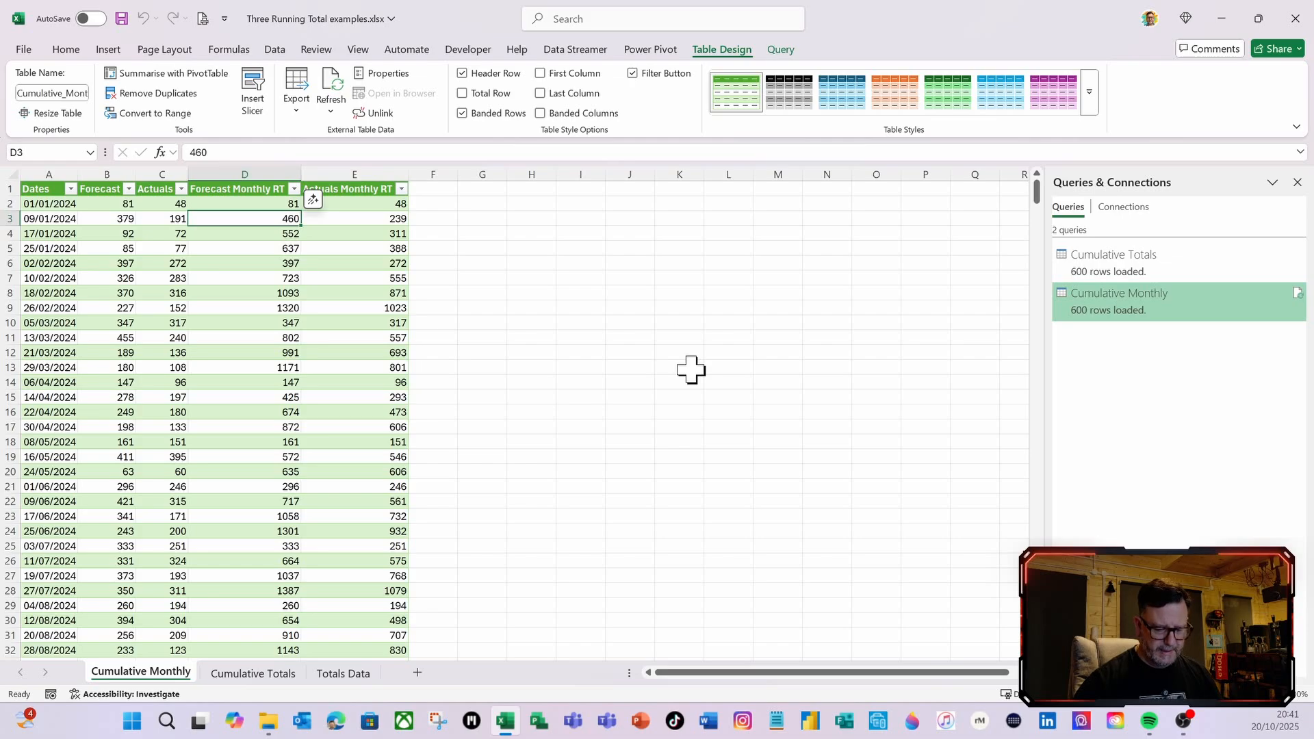
{"action": "key", "text": "Down"}
{"action": "key", "text": "Down"}
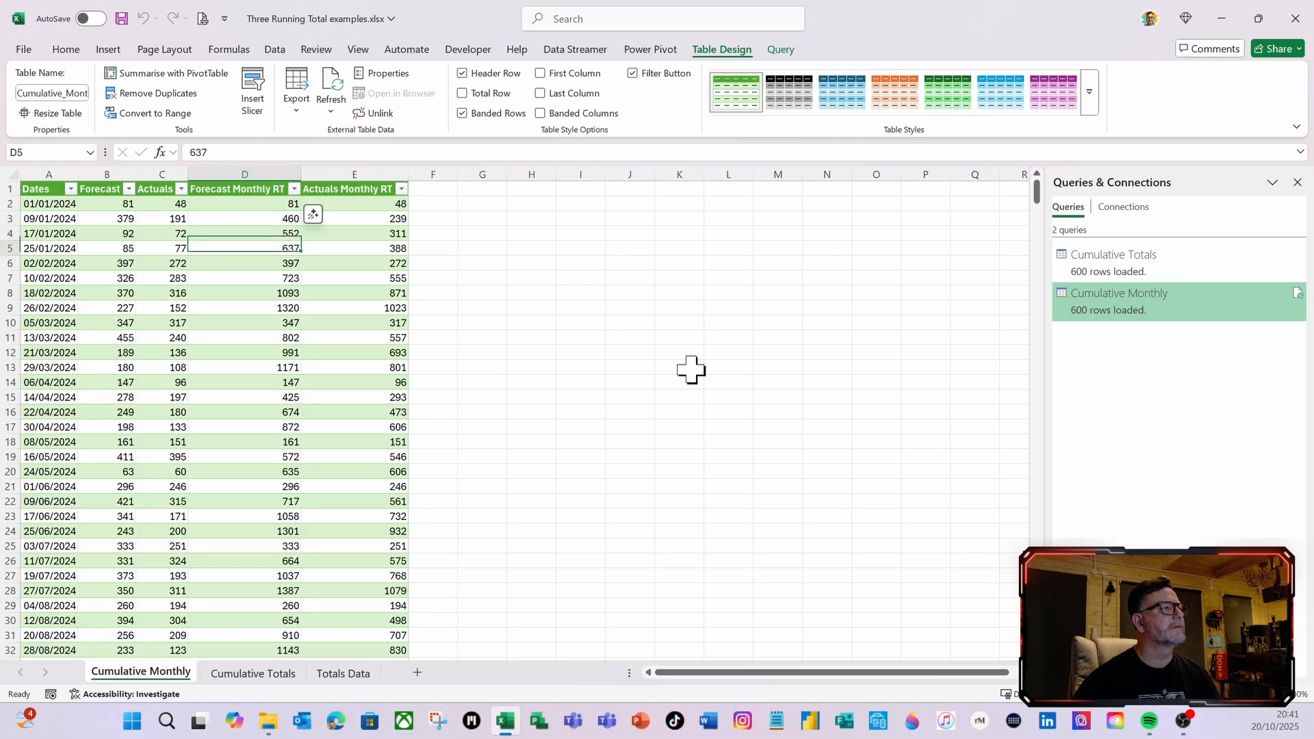
{"action": "key", "text": "Down"}
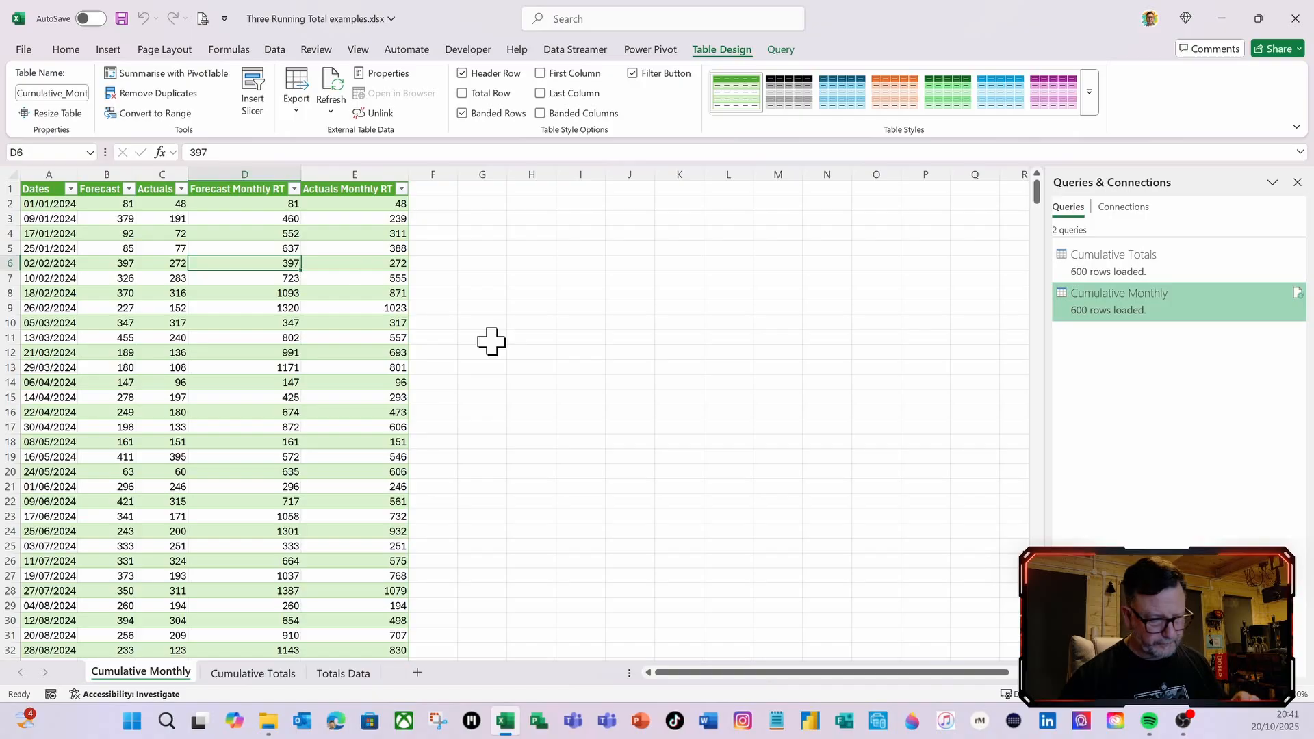
{"action": "scroll", "coordinate": [616, 346], "scroll_direction": "right", "scroll_amount": 1}
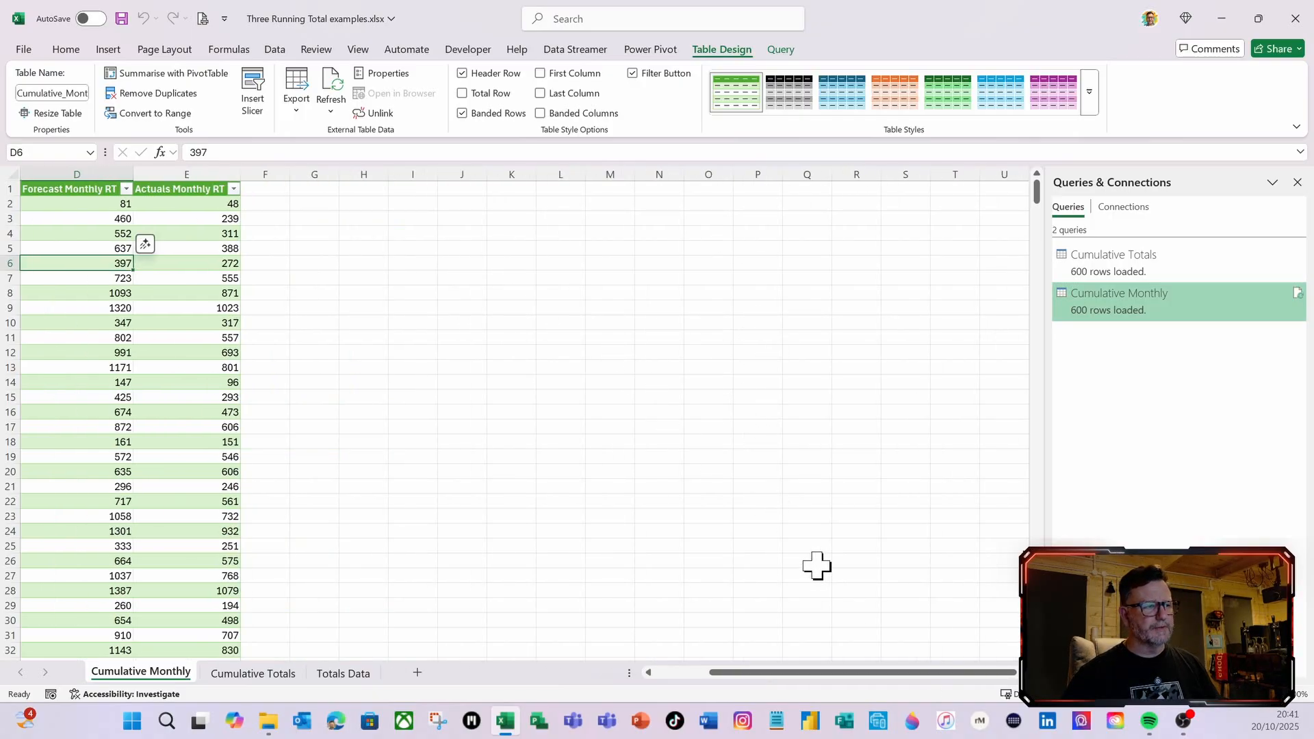
{"action": "scroll", "coordinate": [754, 499], "scroll_direction": "left", "scroll_amount": 3}
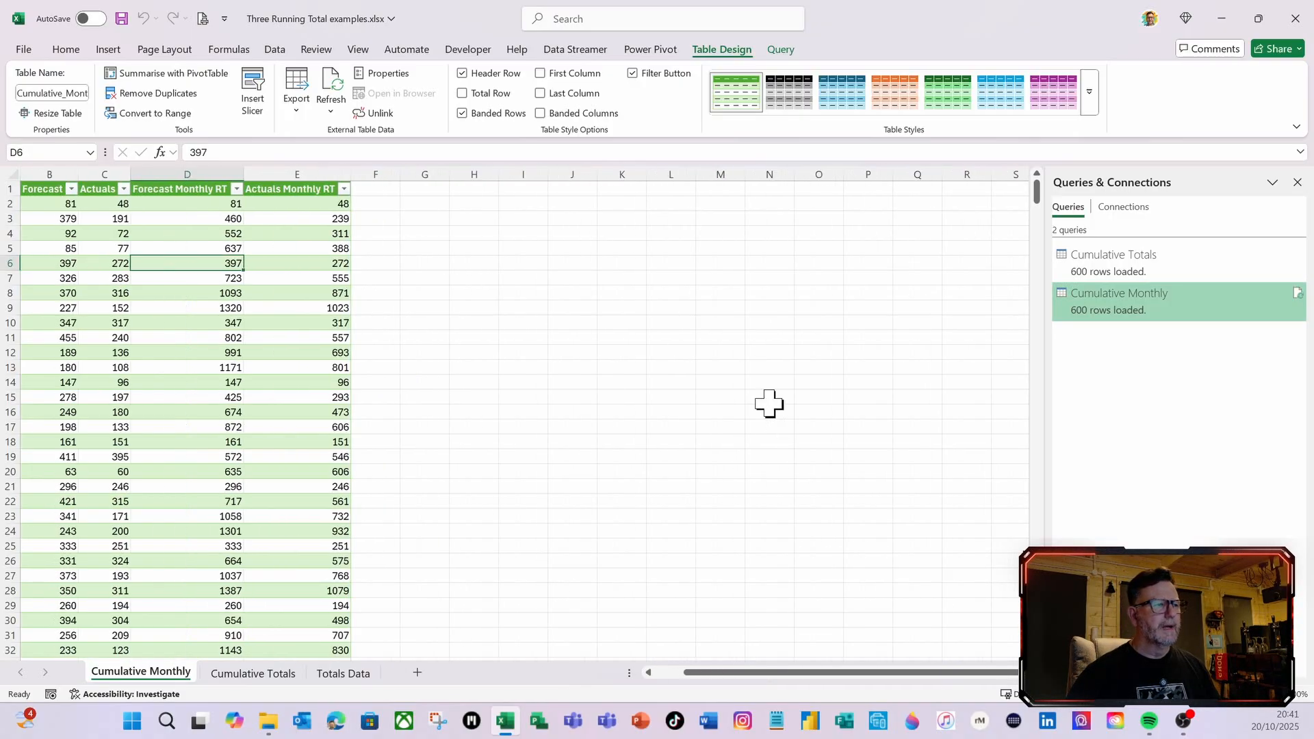
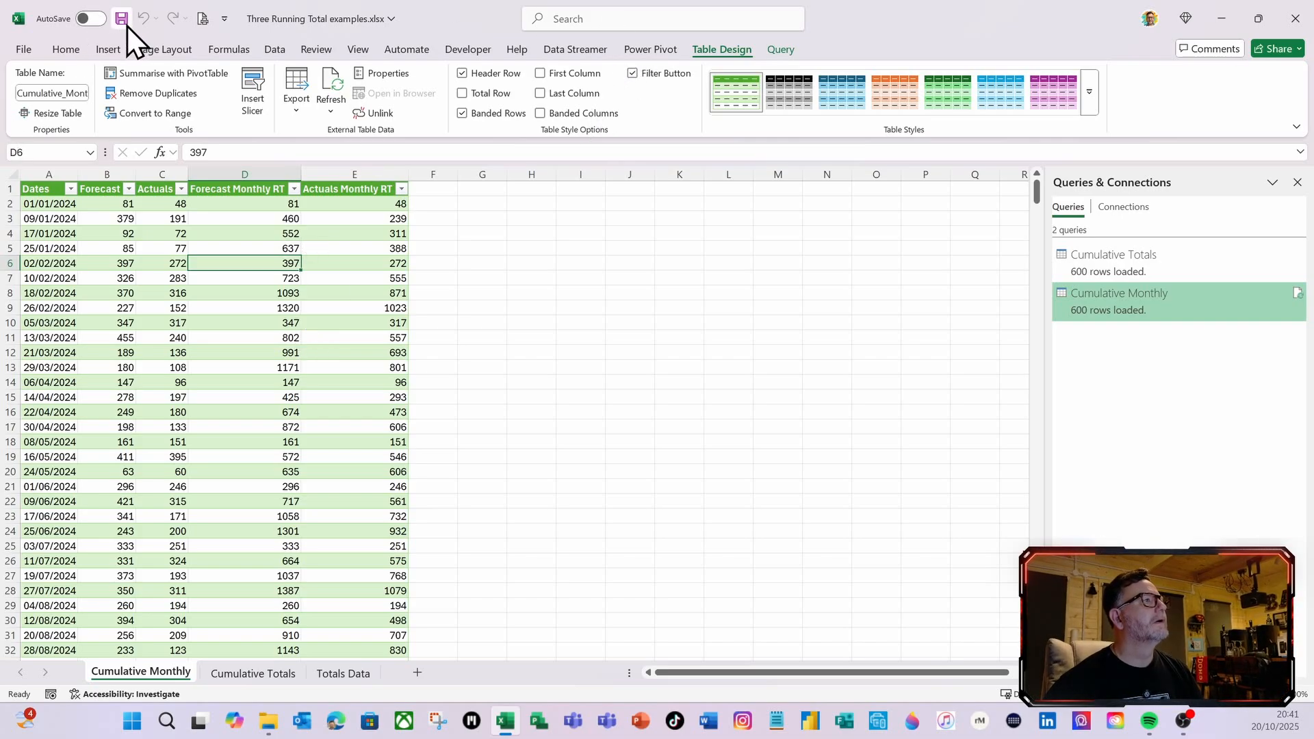
Duplicate the Cumulative Totals query and delete every applied step after Changed Type in the copy
{"action": "right_click", "coordinate": [1111, 264]}
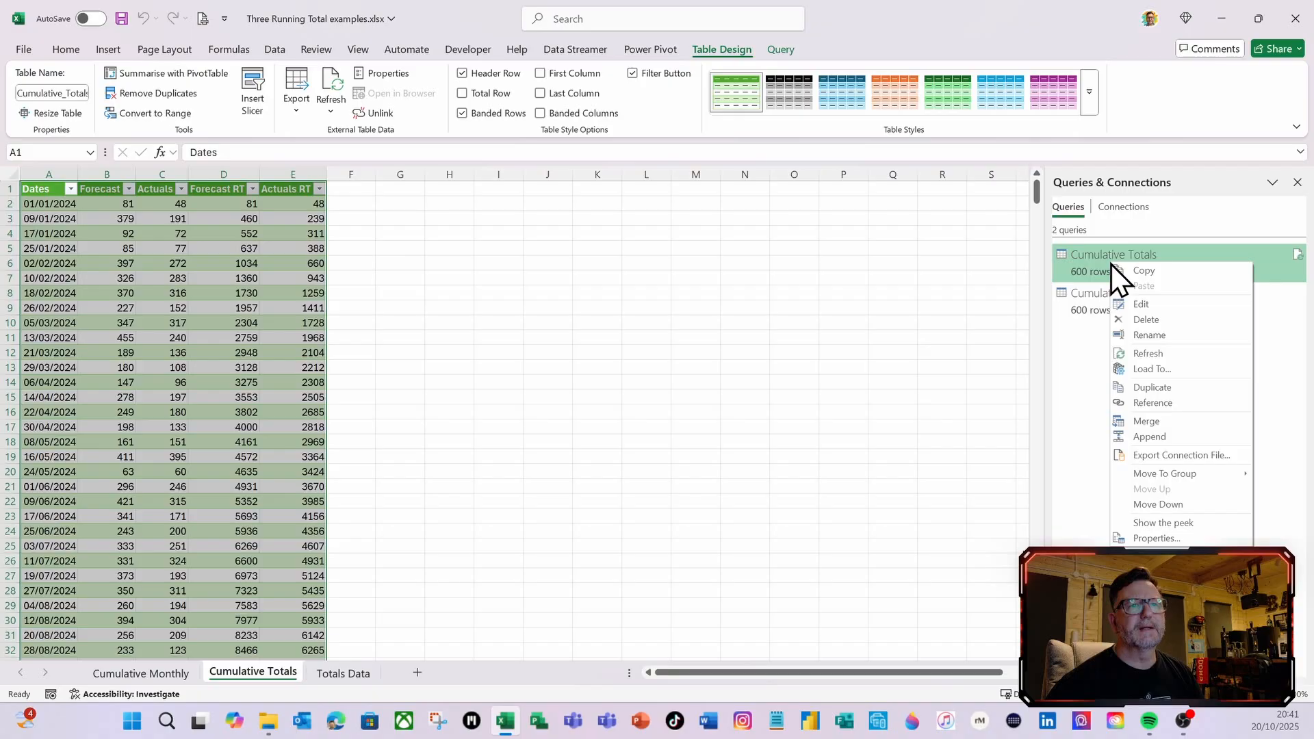
{"action": "left_click", "coordinate": [1162, 388]}
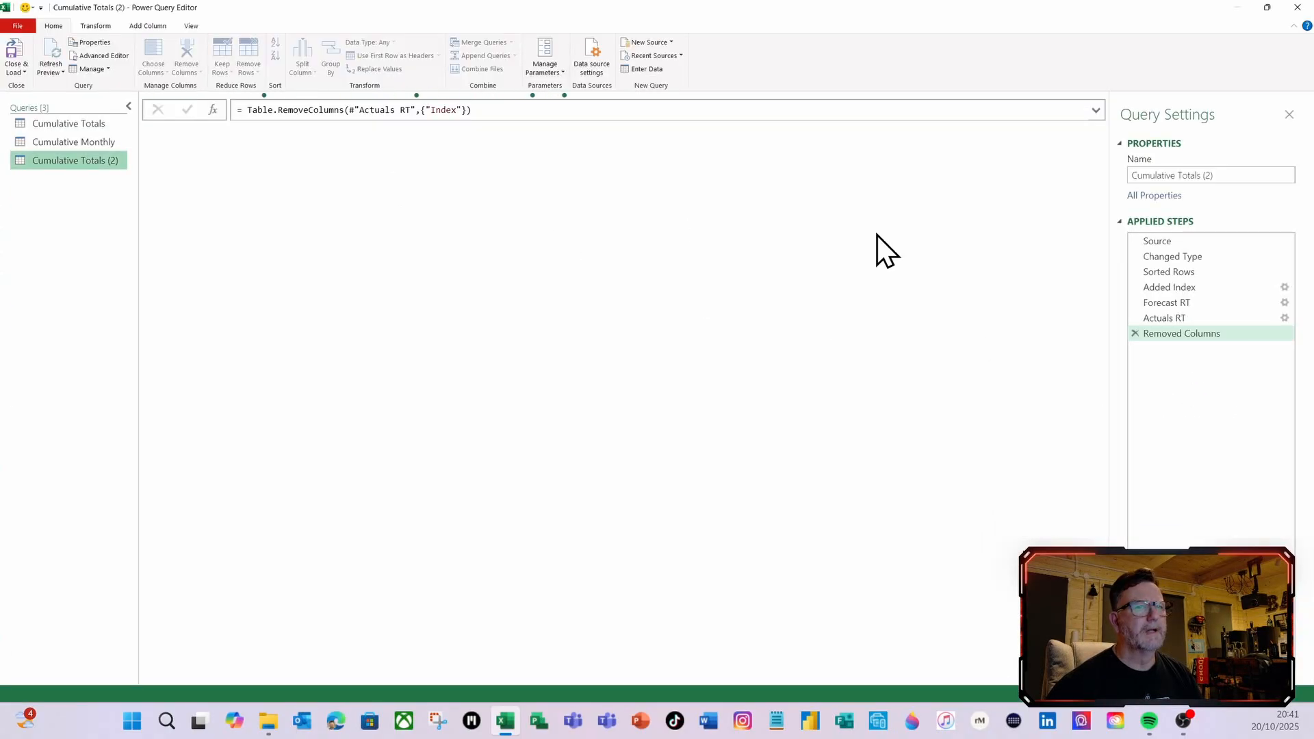
{"action": "left_click", "coordinate": [1134, 334]}
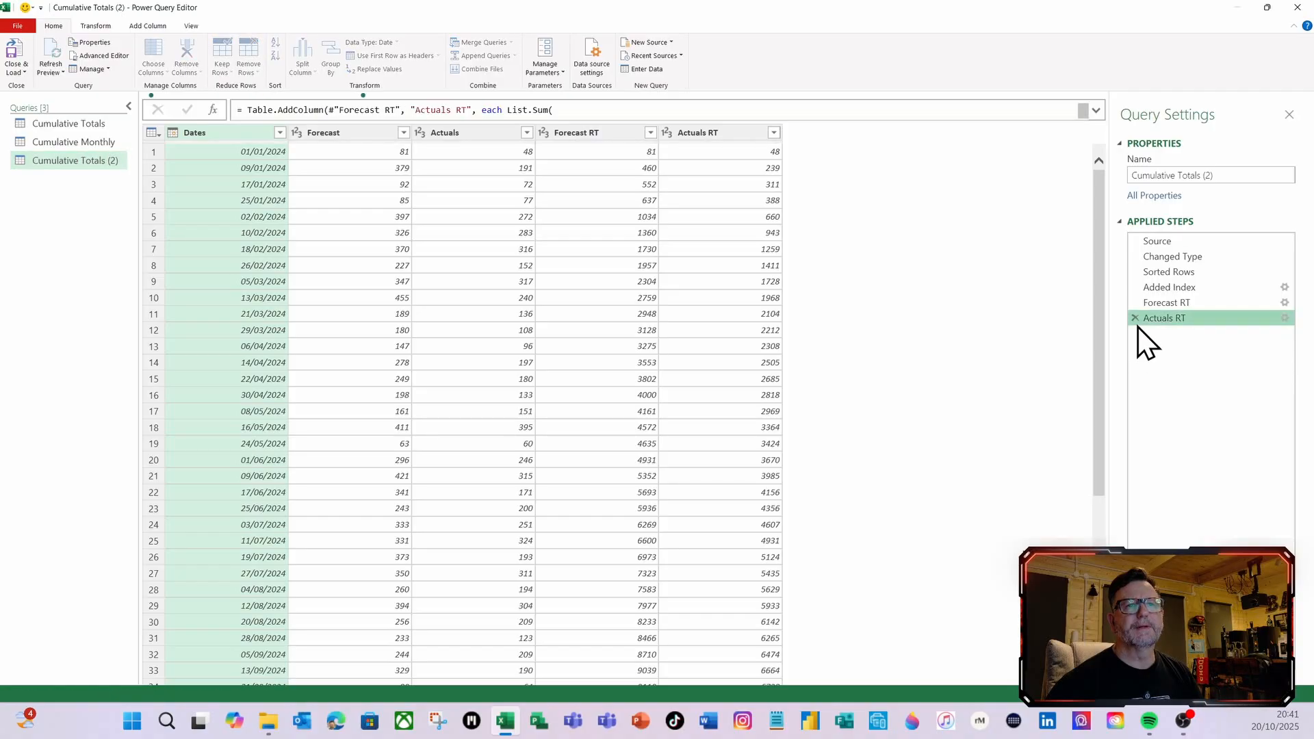
{"action": "left_click", "coordinate": [1136, 318]}
{"action": "left_click", "coordinate": [1136, 304]}
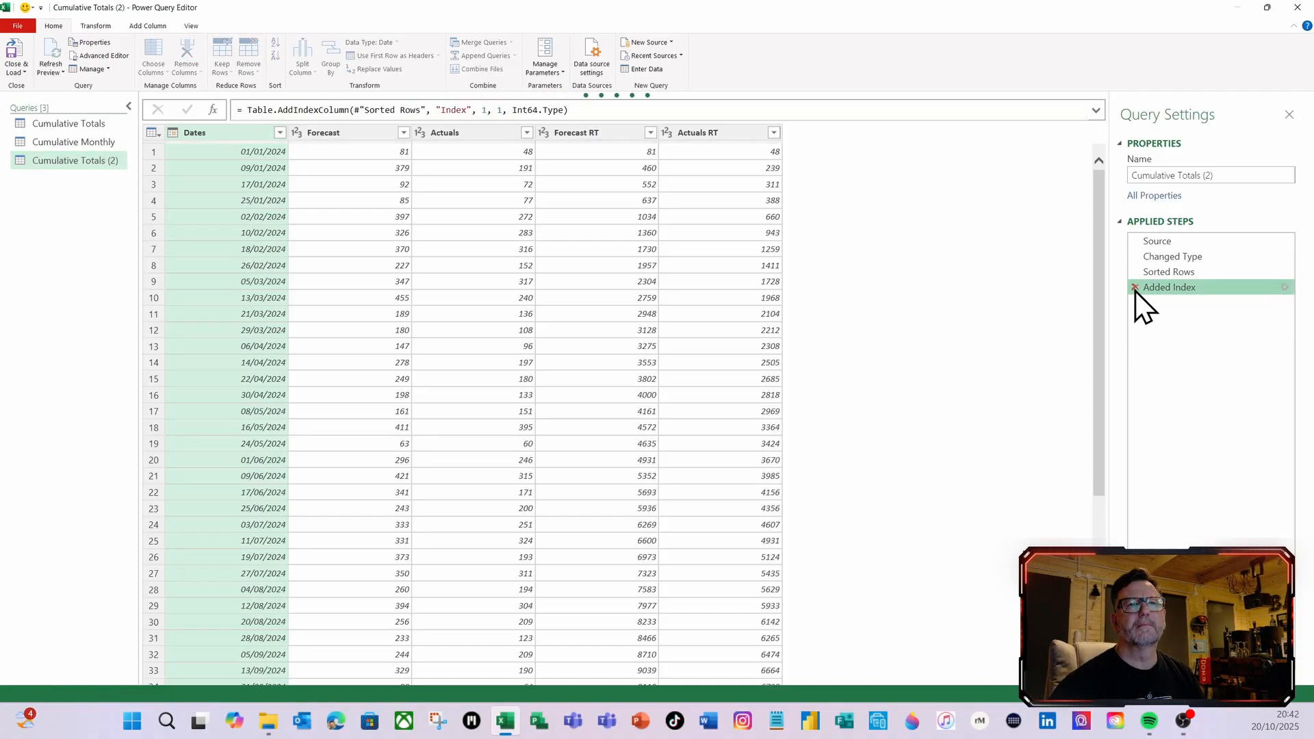
{"action": "left_click", "coordinate": [1135, 287]}
{"action": "left_click", "coordinate": [1135, 272]}
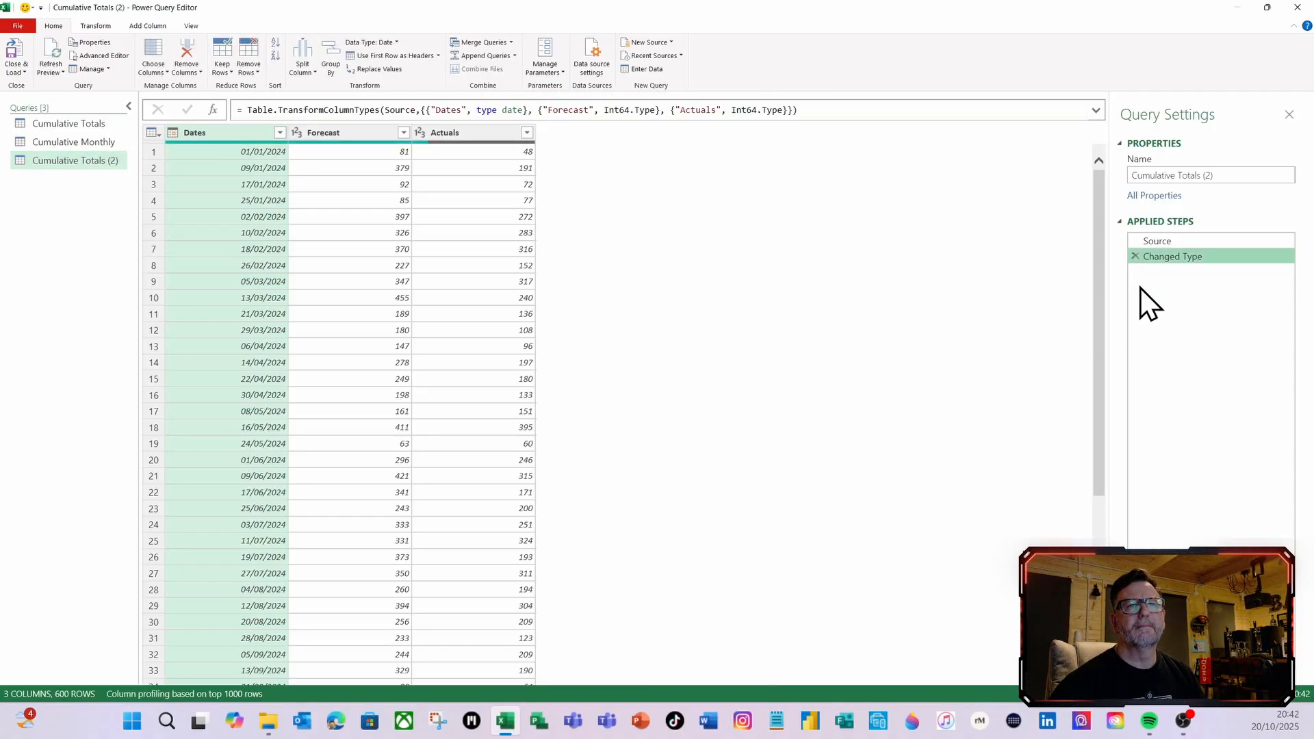
Rename the duplicated query as Cumulative Annual
{"action": "left_click", "coordinate": [1269, 173]}
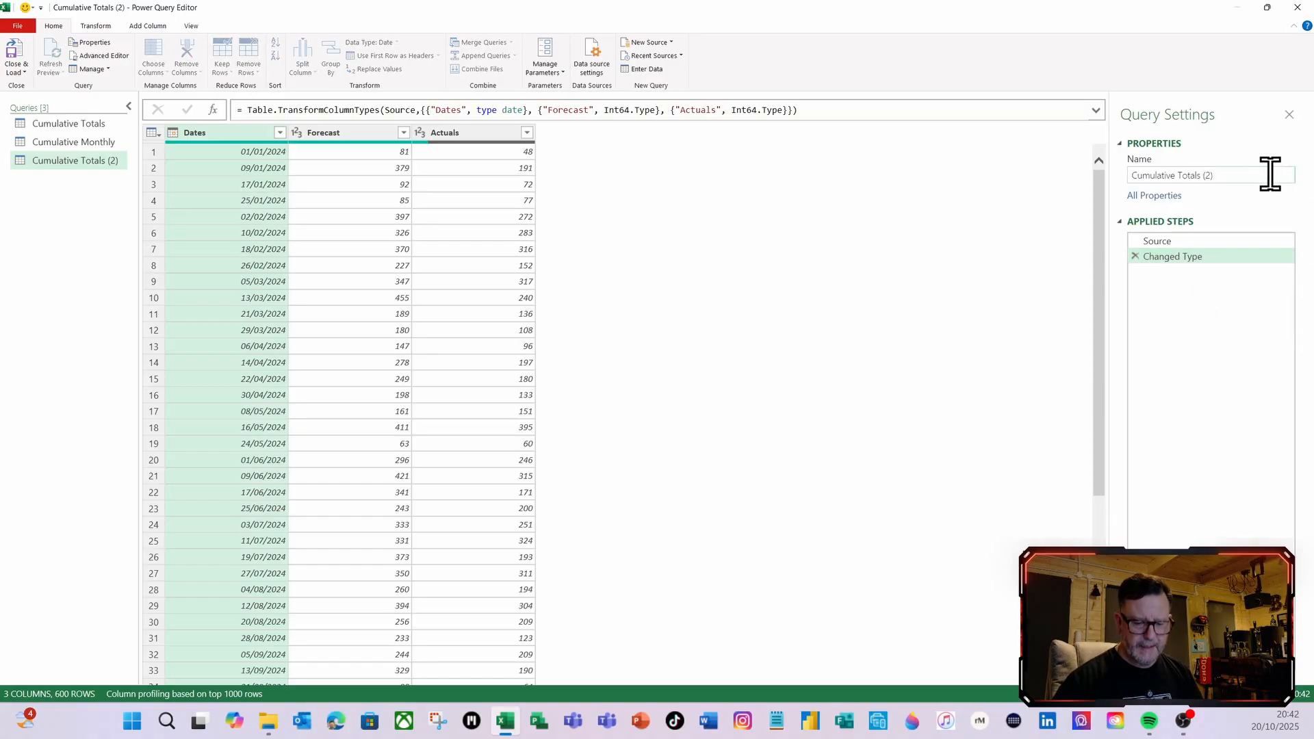
{"action": "key", "text": "BackSpace"}
{"action": "key", "text": "BackSpace"}
{"action": "key", "text": "BackSpace"}
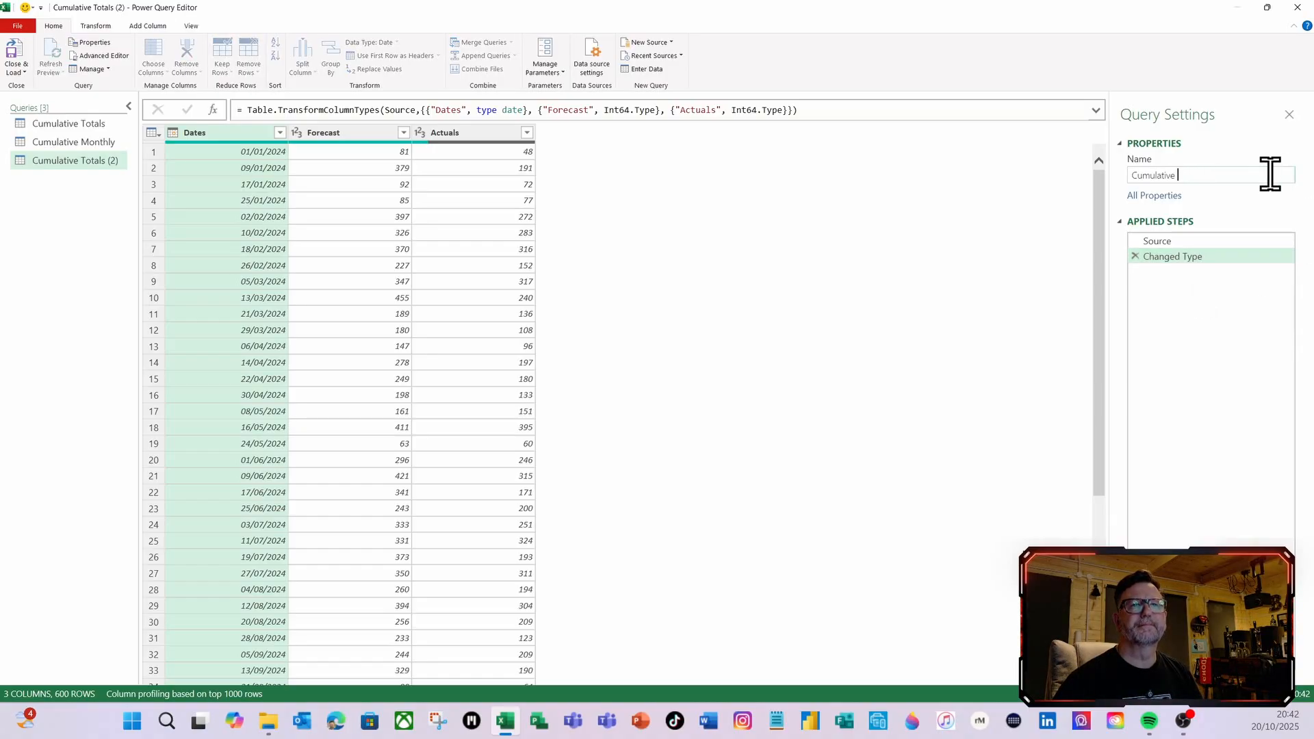
{"action": "type", "text": "Annual"}
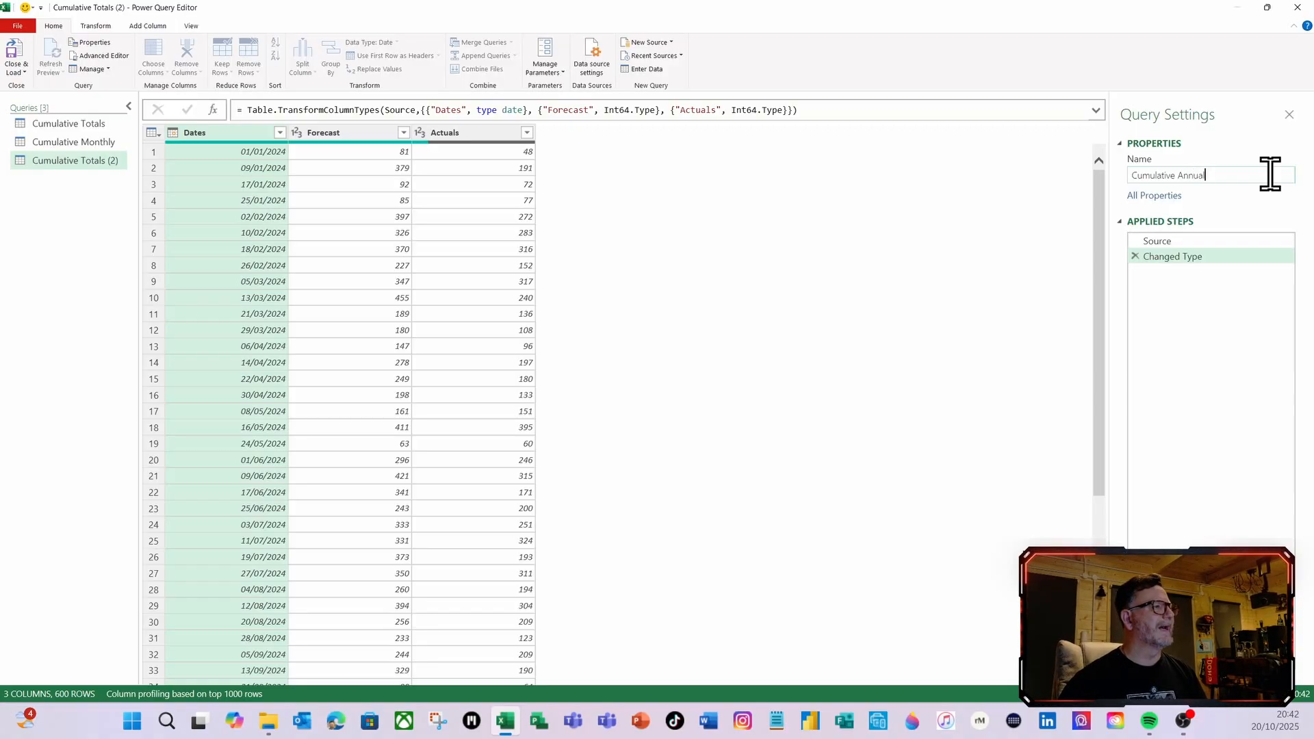
{"action": "key", "text": "Return"}
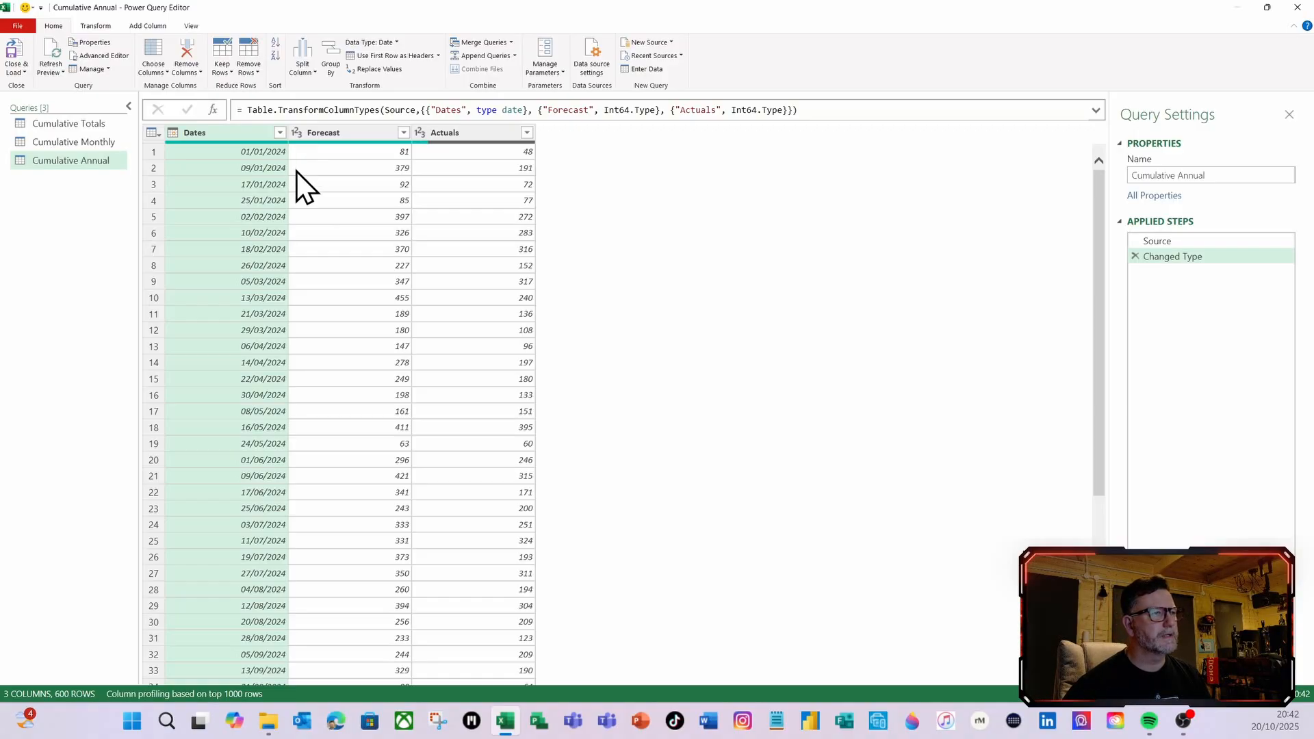
Sort the Dates column of the Cumulative Annual query in ascending order
{"action": "left_click", "coordinate": [280, 132]}
{"action": "left_click", "coordinate": [77, 157]}
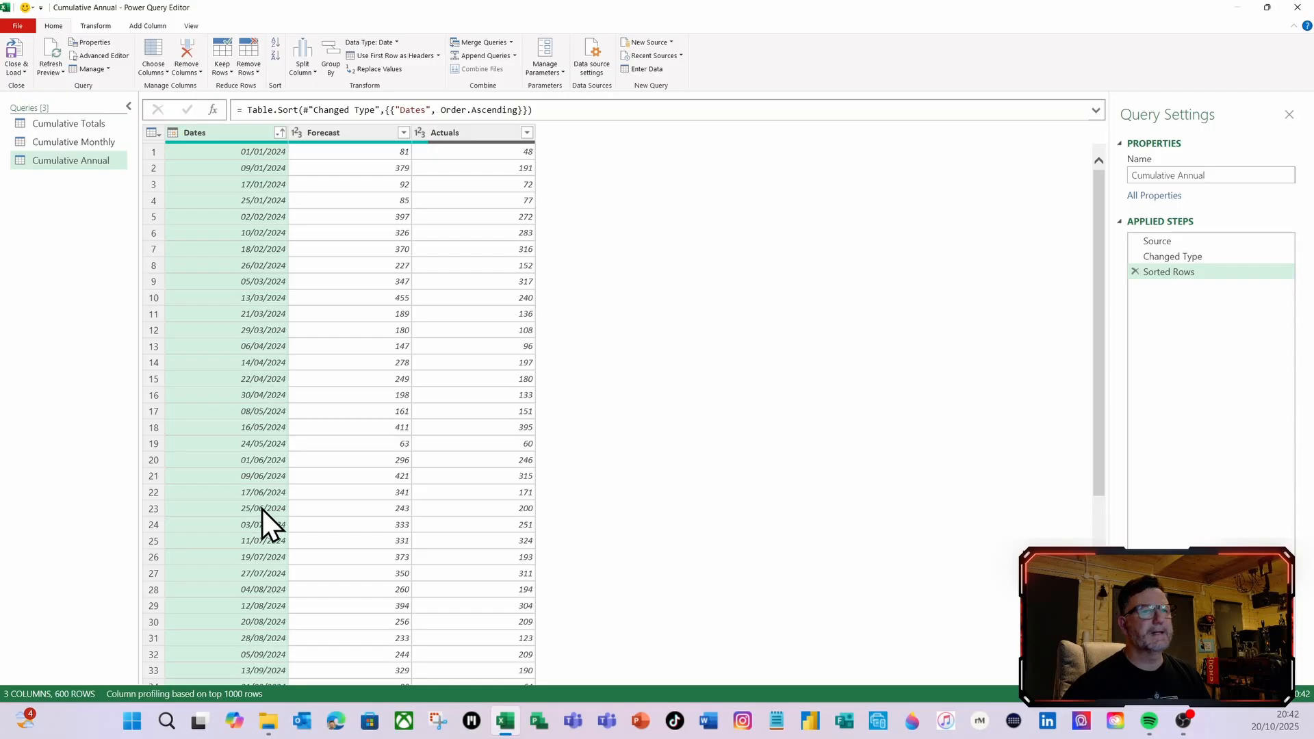
{"action": "left_click", "coordinate": [280, 133]}
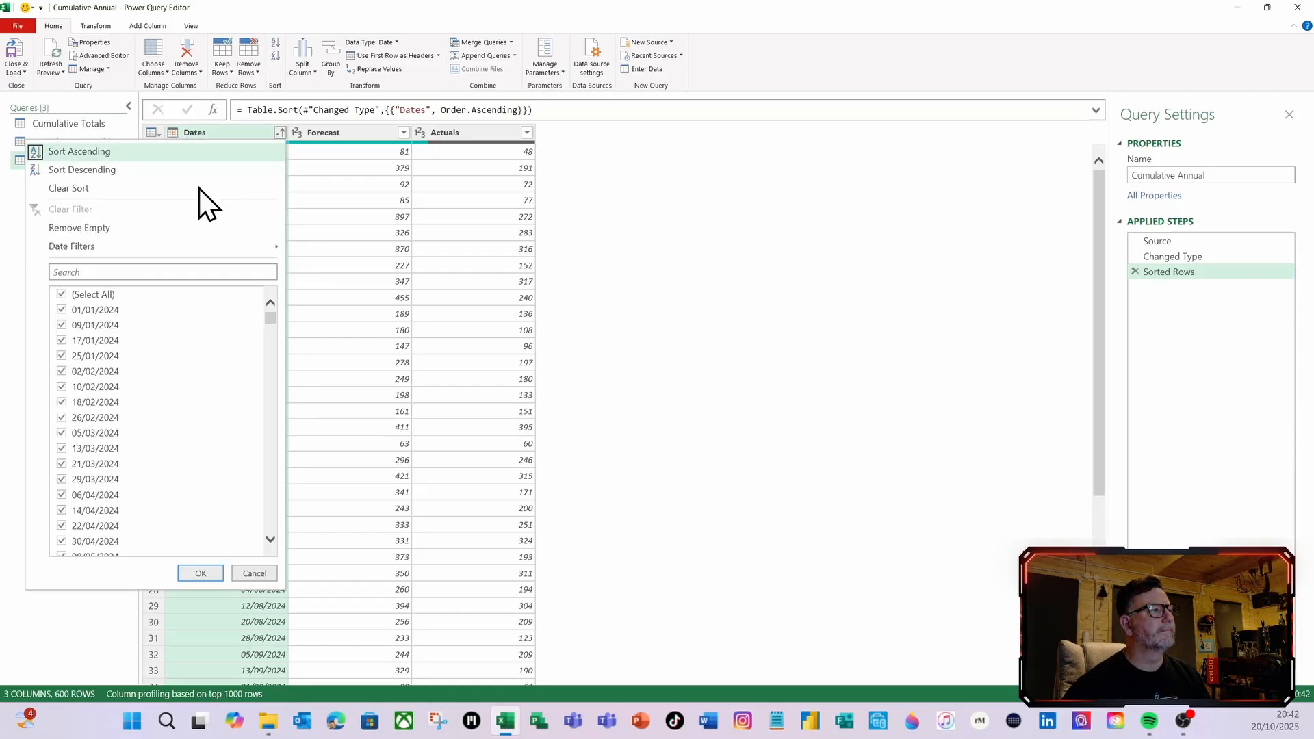
{"action": "left_click", "coordinate": [126, 150]}
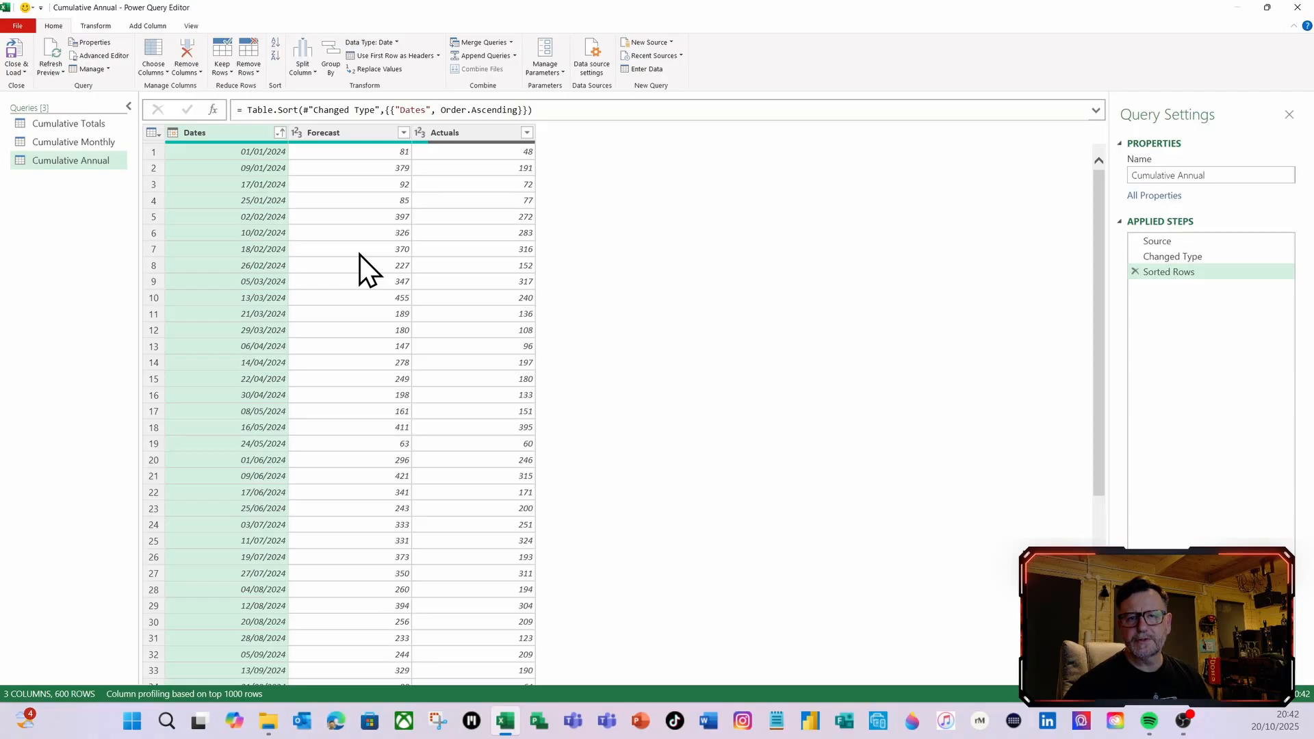
Start a custom column in the Cumulative Annual query and name it Forecast Annual RT
{"action": "left_click", "coordinate": [142, 25]}
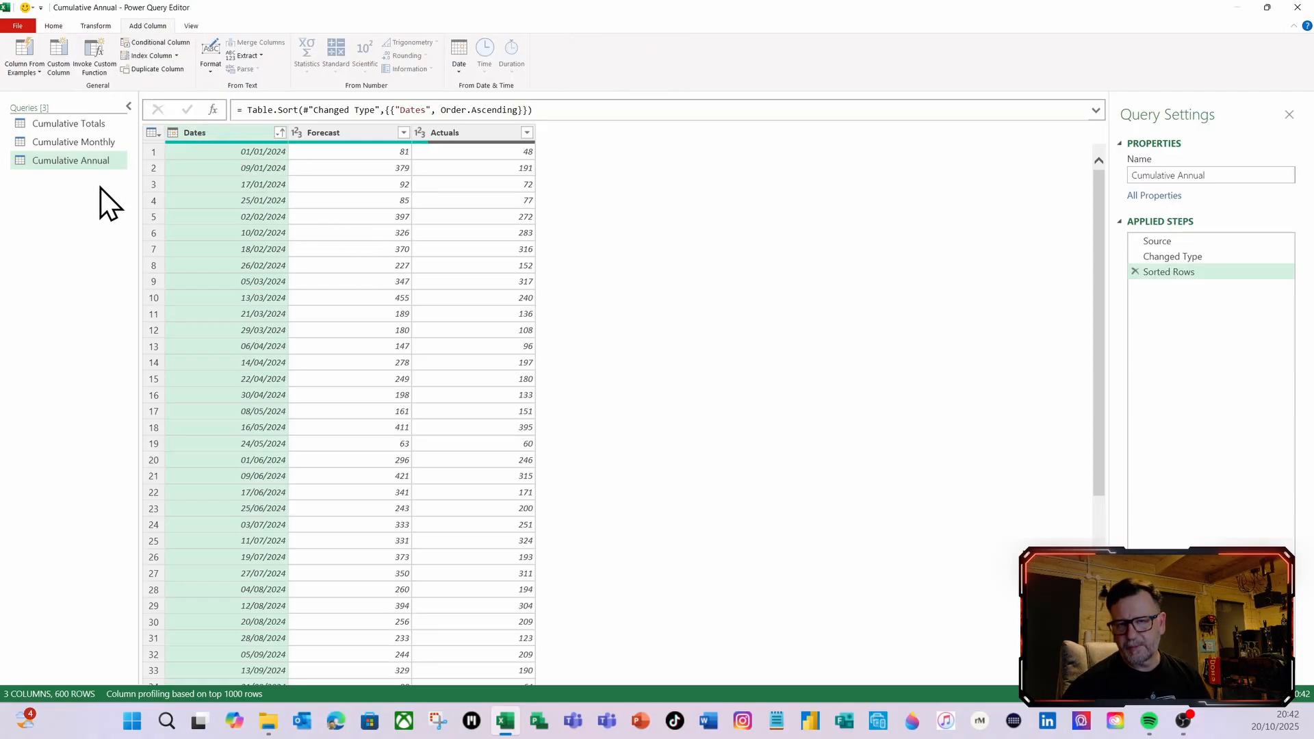
{"action": "left_click", "coordinate": [59, 65]}
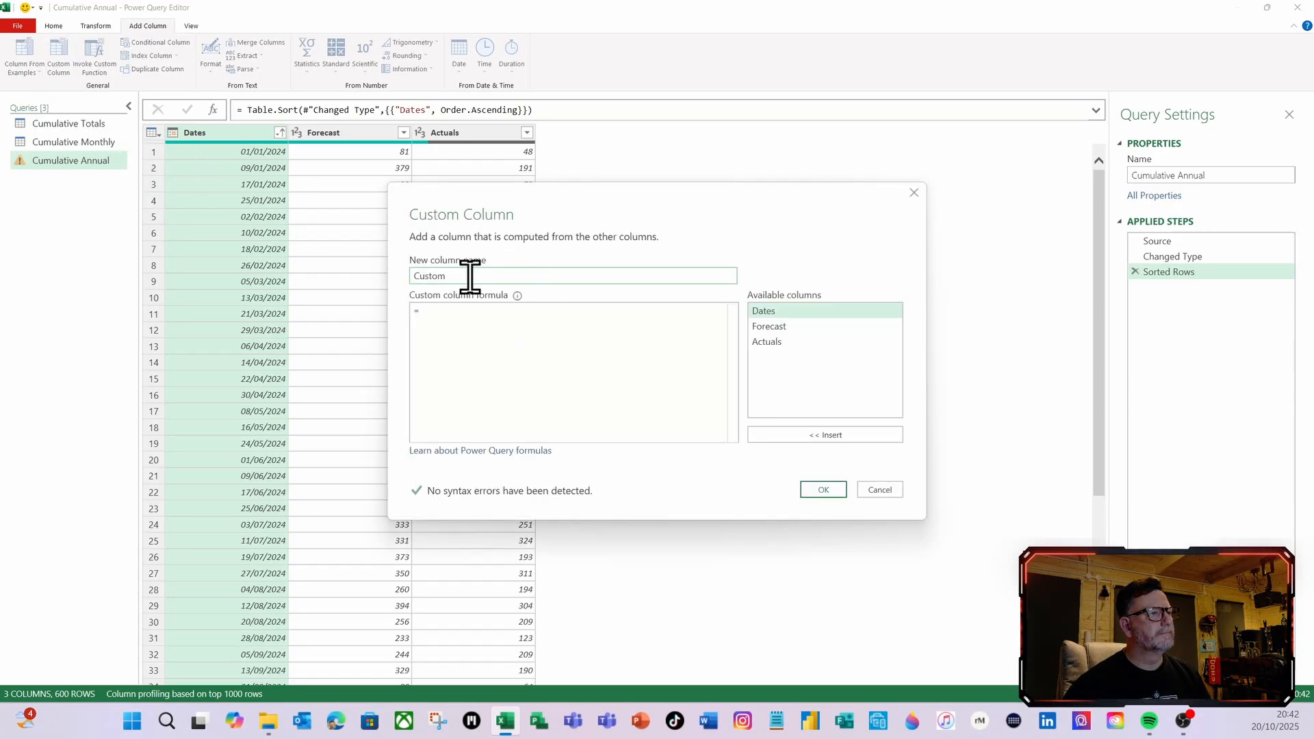
{"action": "left_click_drag", "start_coordinate": [469, 277], "coordinate": [404, 280]}
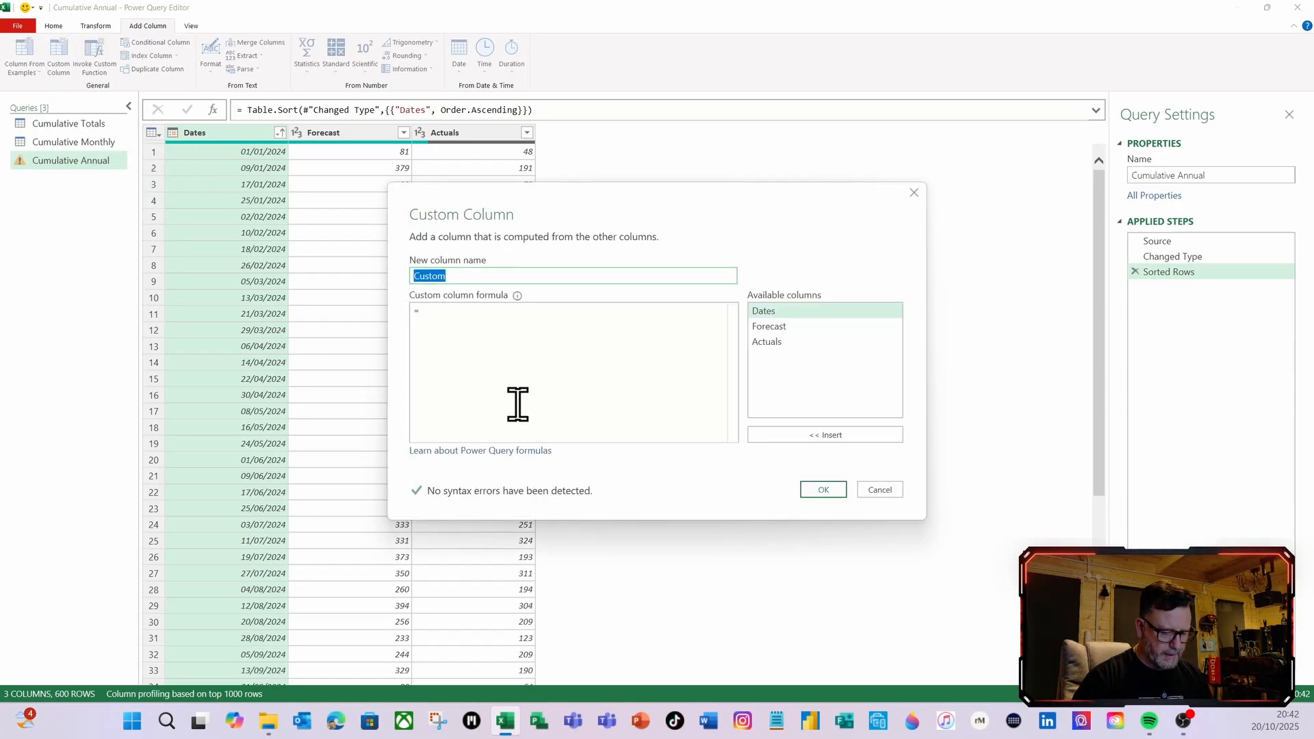
{"action": "type", "text": "Forecast"}
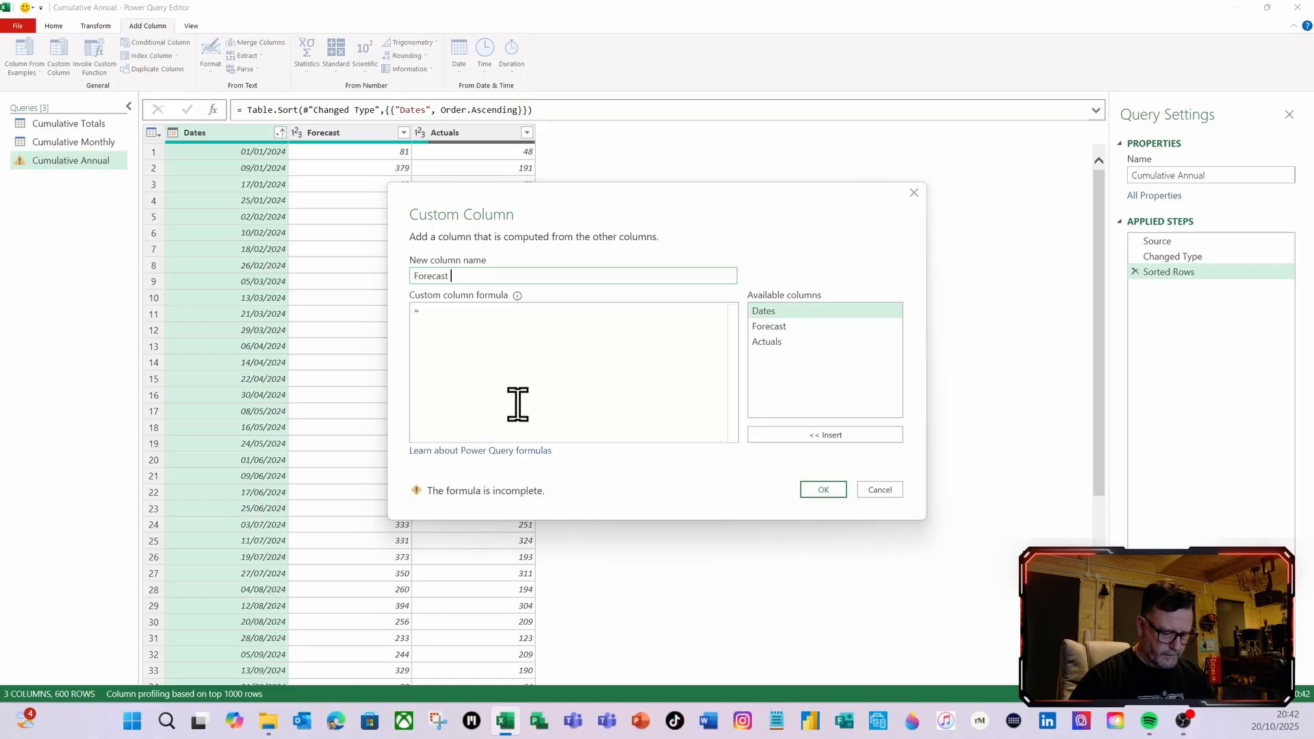
{"action": "type", "text": " Annual "}
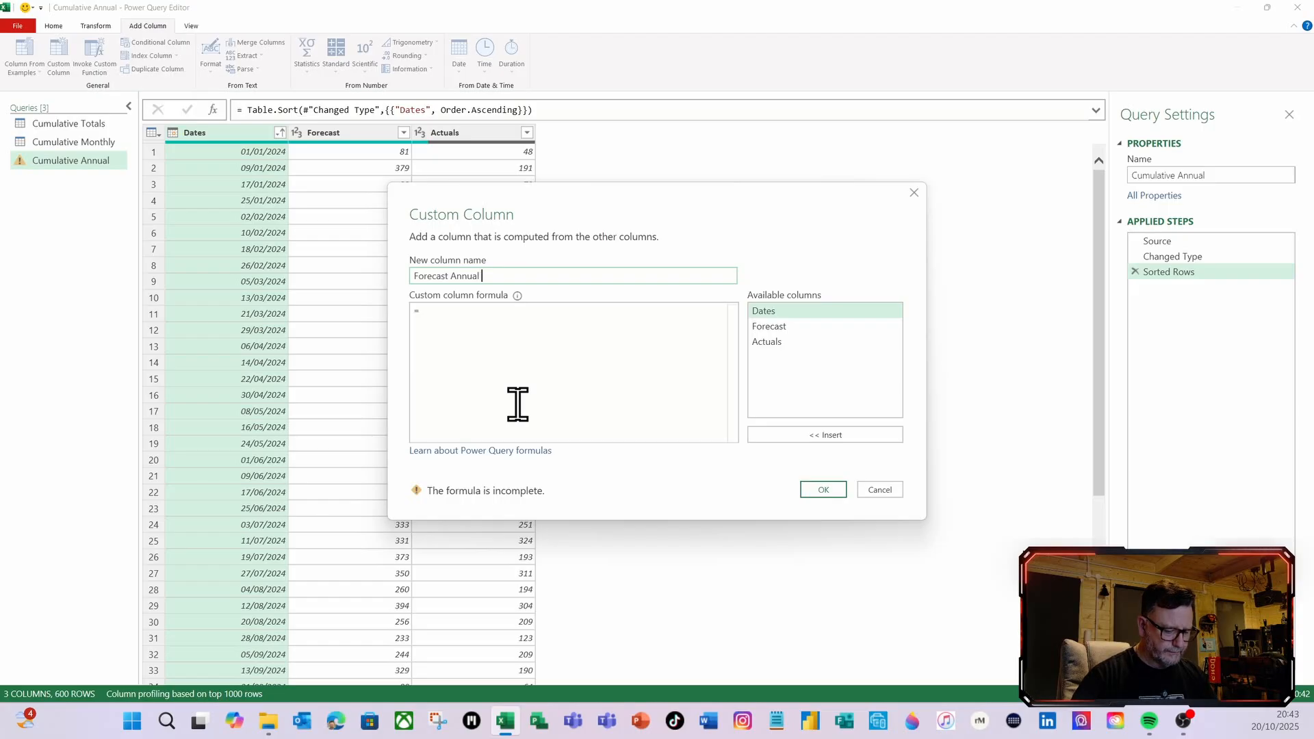
{"action": "type", "text": "RT"}
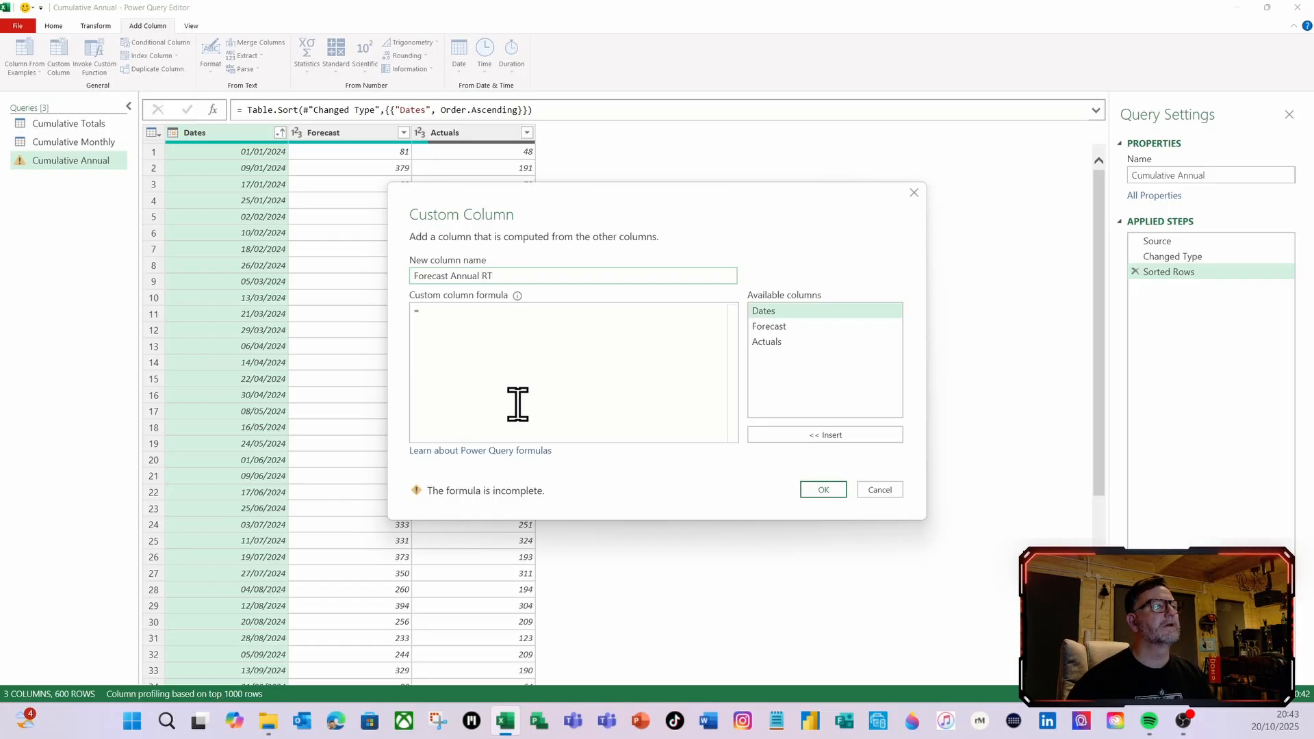
Create the Forecast Annual RT column with the formula #"Sorted Rows" and preview the nested tables in its first two rows
{"action": "left_click", "coordinate": [433, 313]}
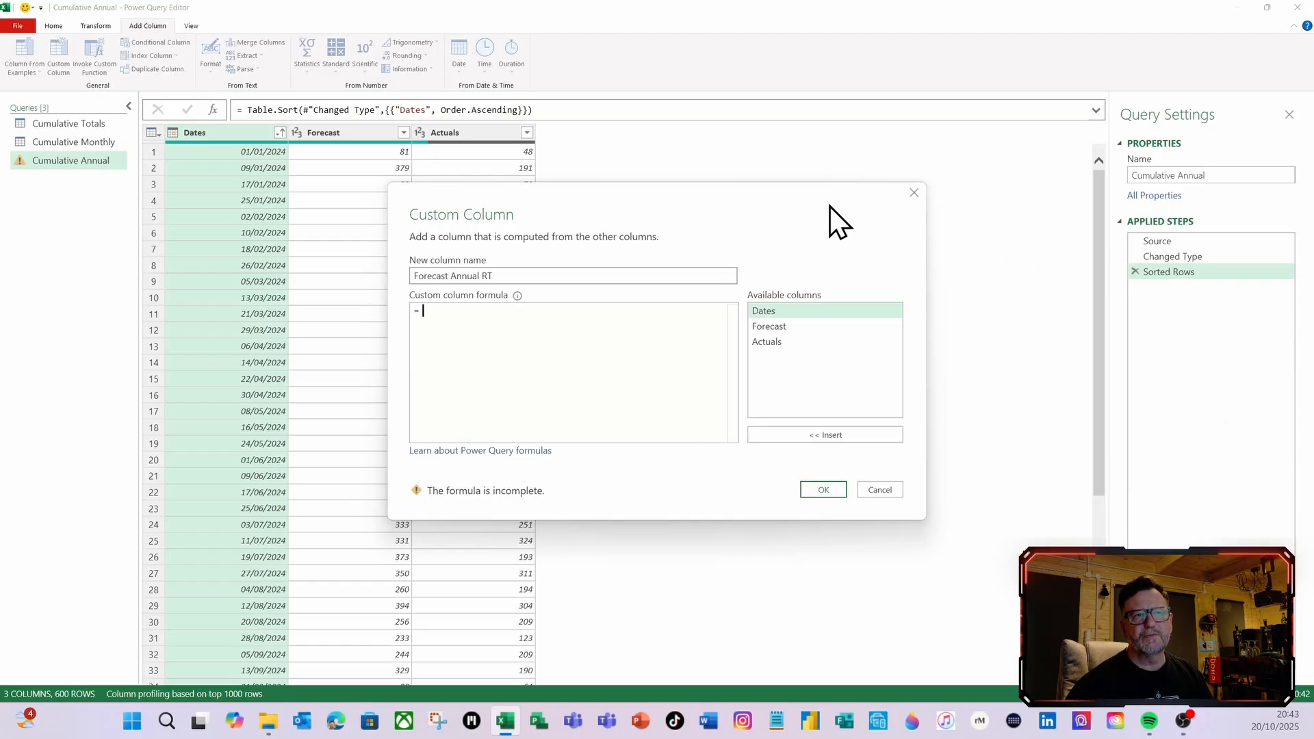
{"action": "left_click_drag", "start_coordinate": [829, 207], "coordinate": [1099, 314]}
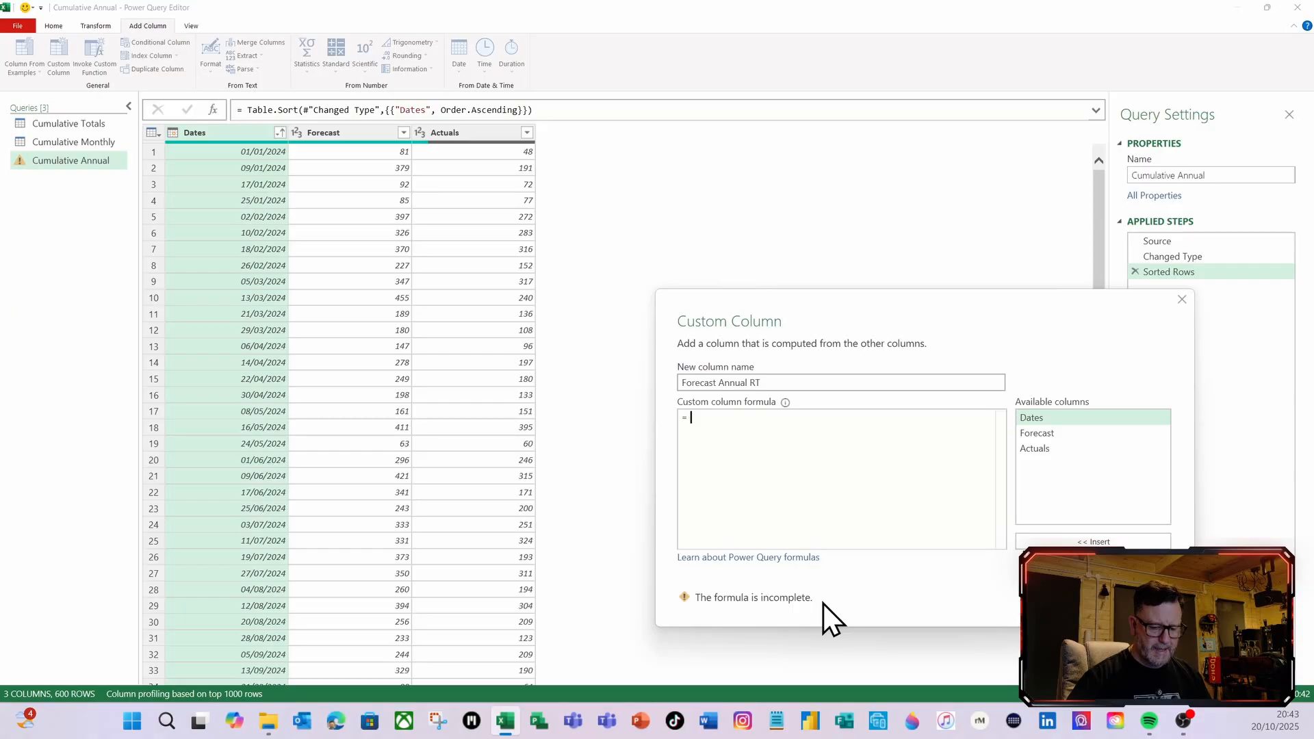
{"action": "type", "text": "#\""}
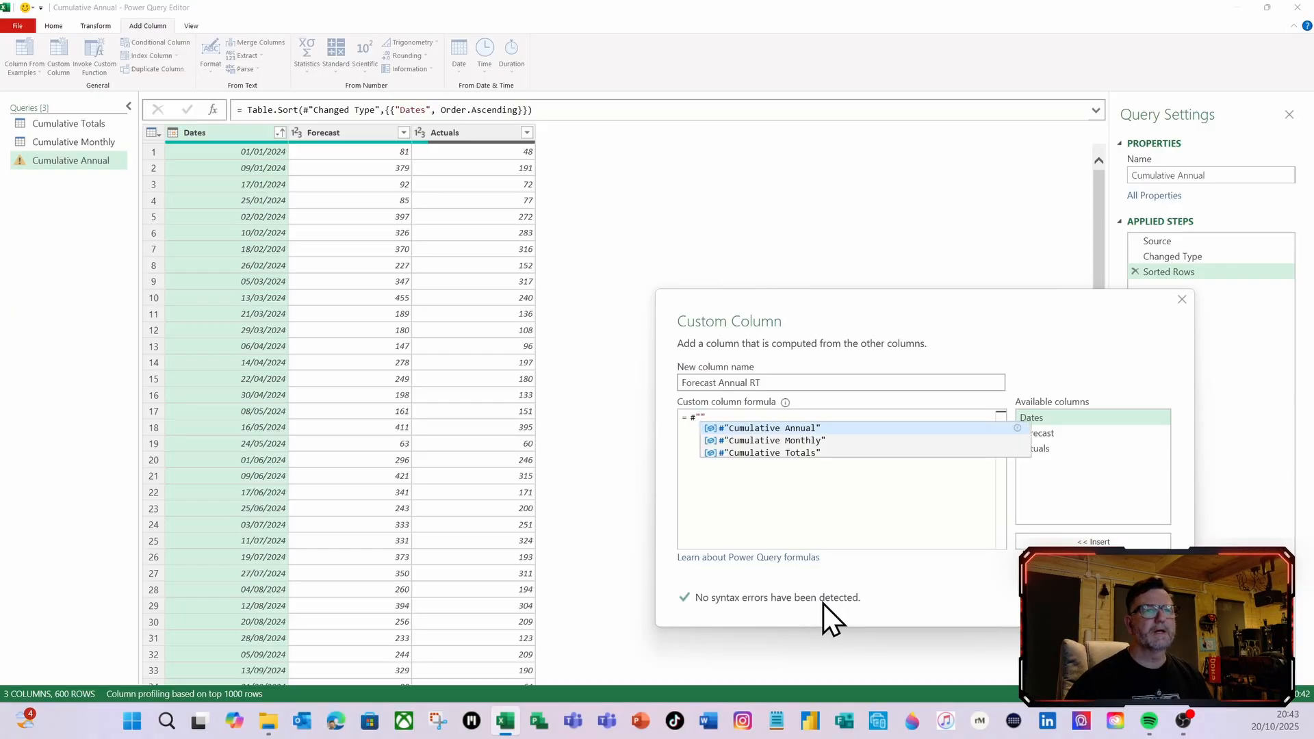
{"action": "type", "text": "Sorted"}
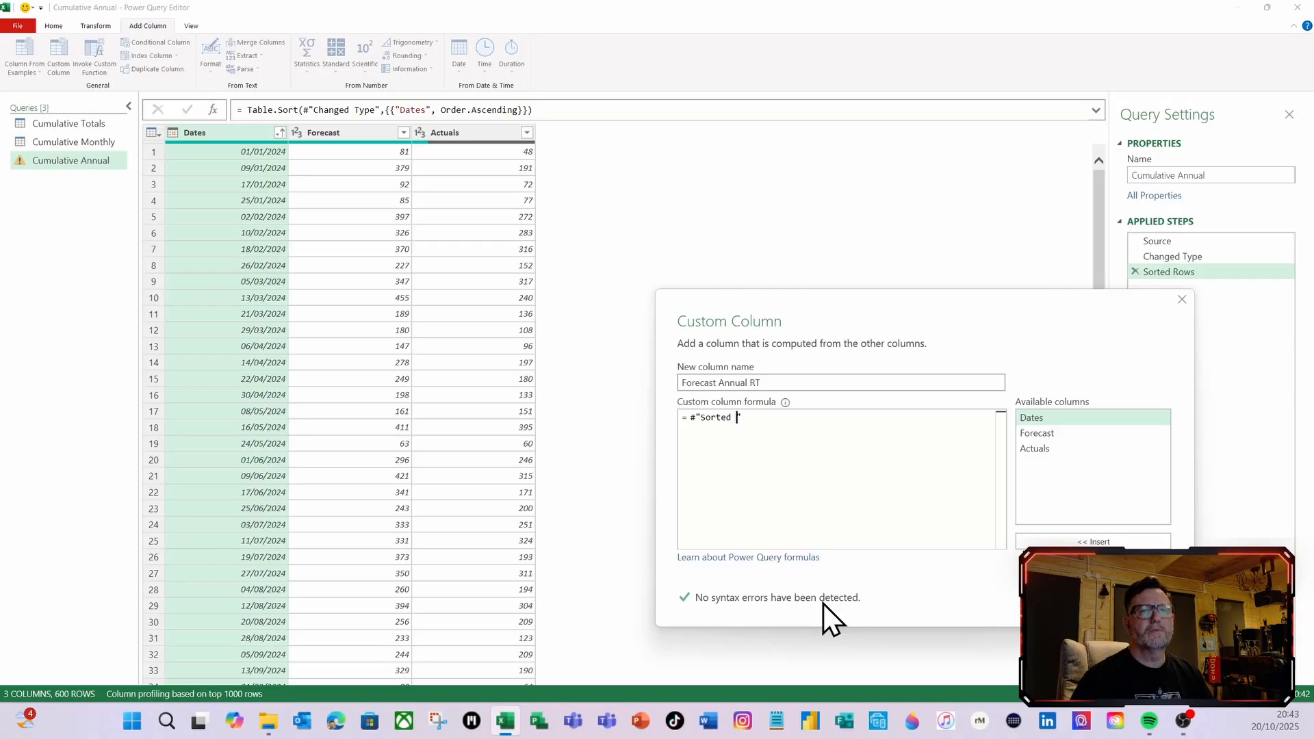
{"action": "type", "text": " Rows"}
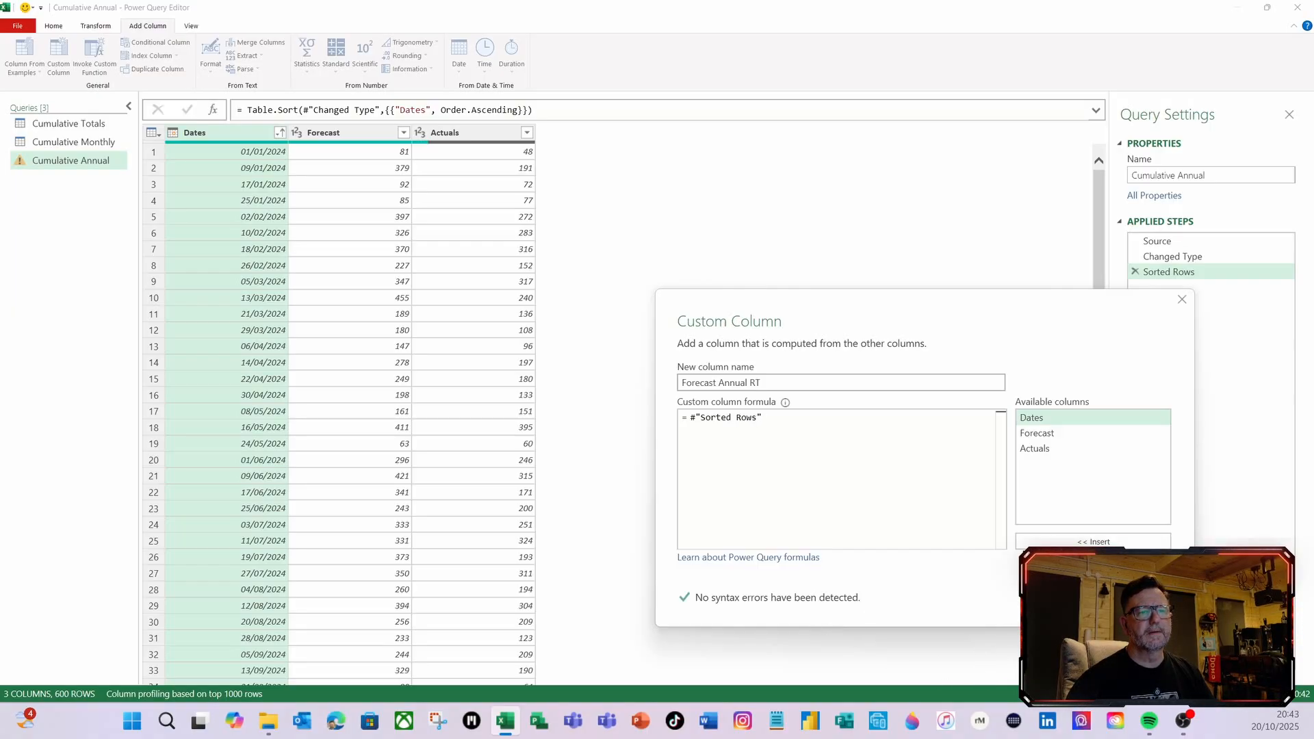
{"action": "left_click", "coordinate": [1088, 597]}
{"action": "left_click", "coordinate": [614, 156]}
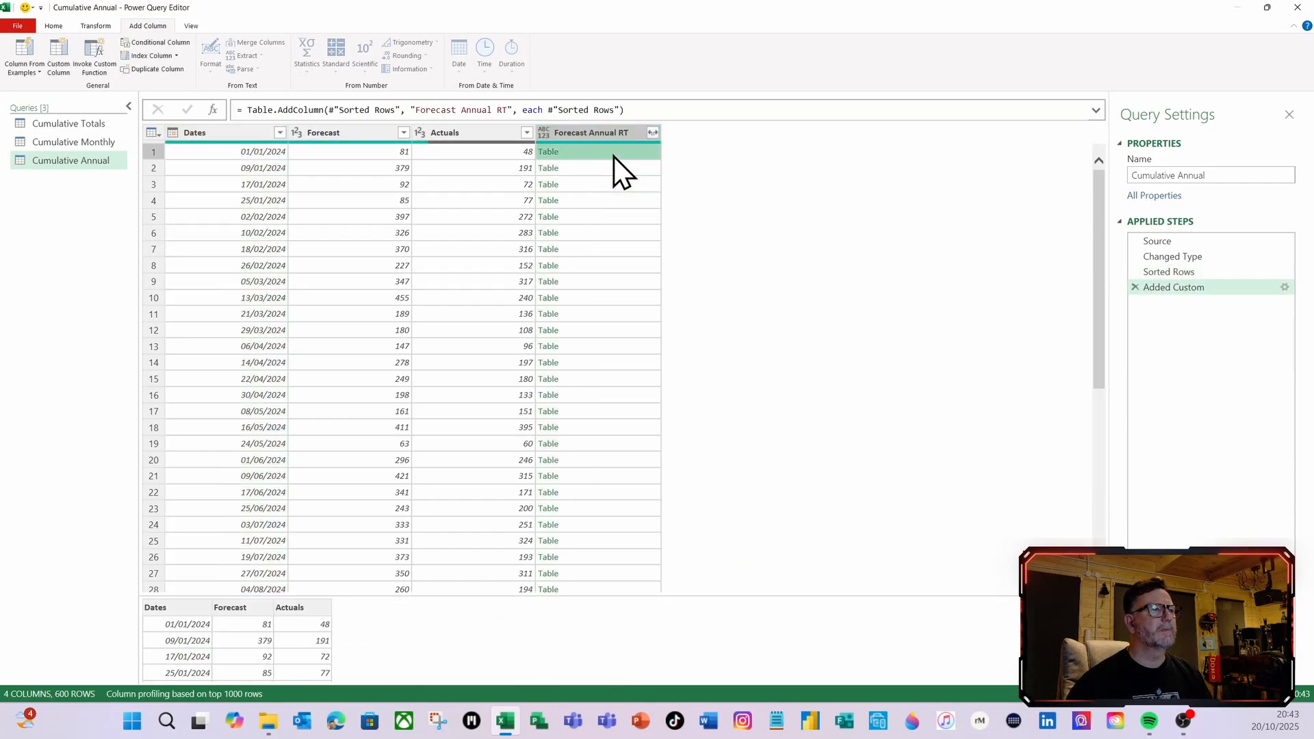
{"action": "left_click", "coordinate": [612, 169]}
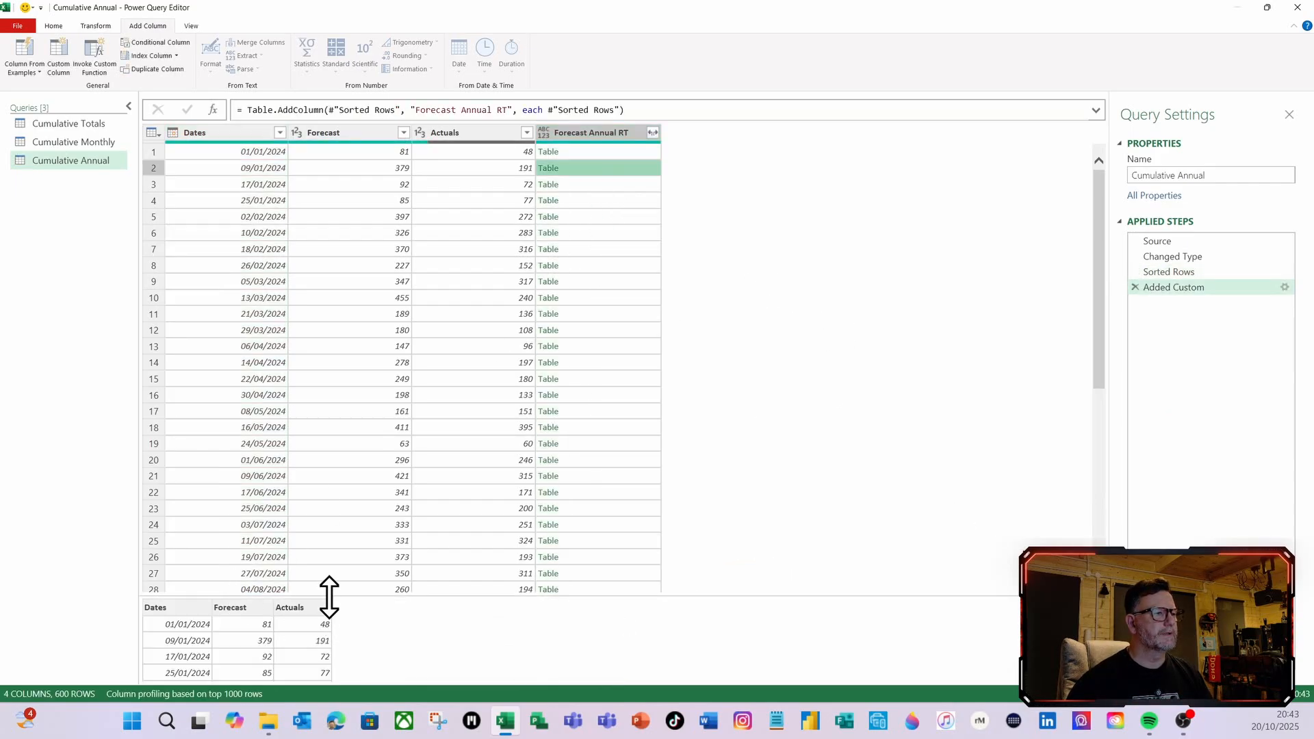
{"action": "left_click_drag", "start_coordinate": [329, 596], "coordinate": [335, 458]}
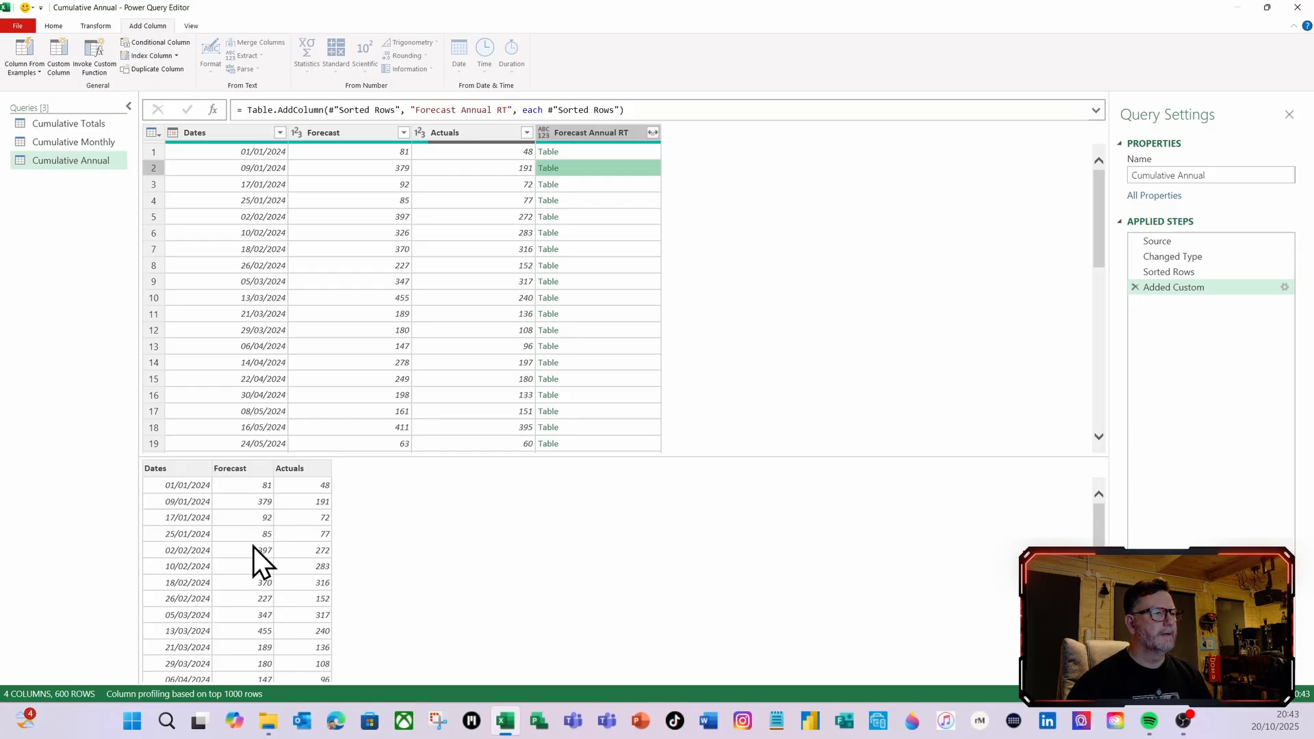
{"action": "left_click", "coordinate": [606, 153]}
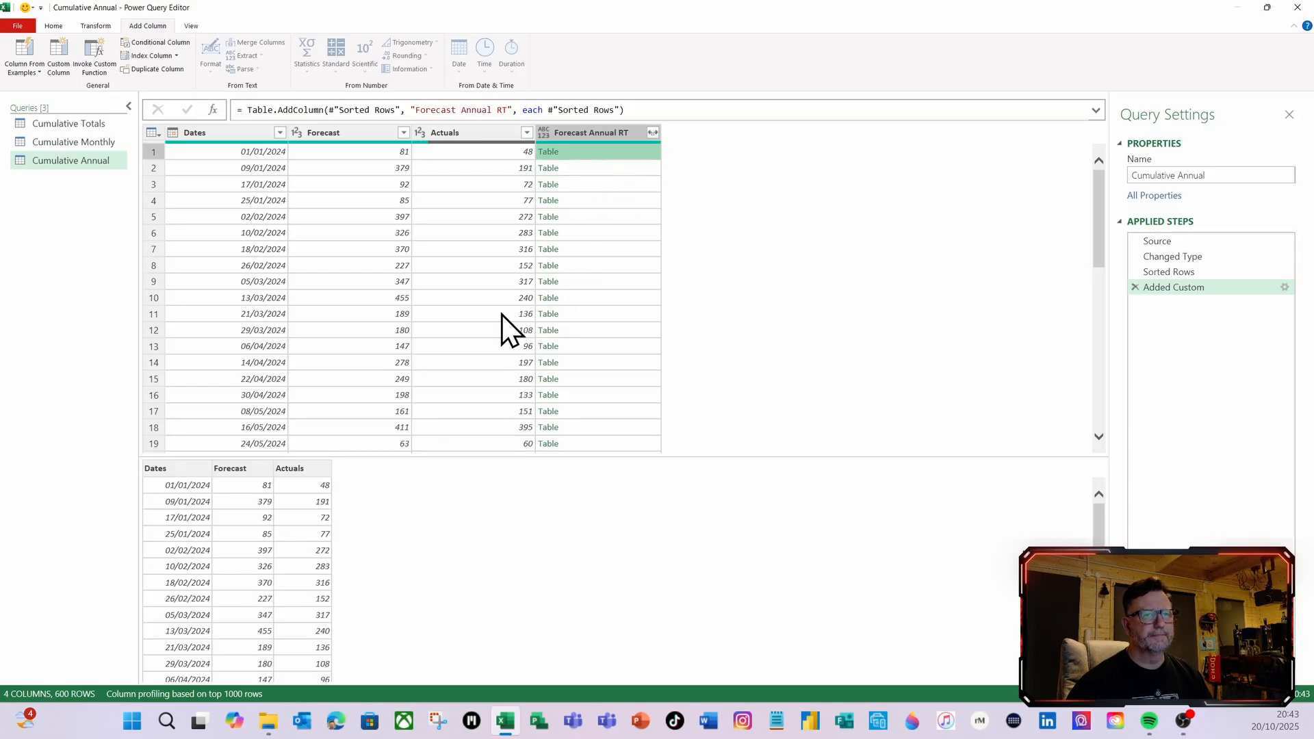
Reopen the Forecast Annual RT column formula and wrap #"Sorted Rows" in Table.SelectRows as its table argument, followed by a comma
{"action": "left_click", "coordinate": [1284, 287]}
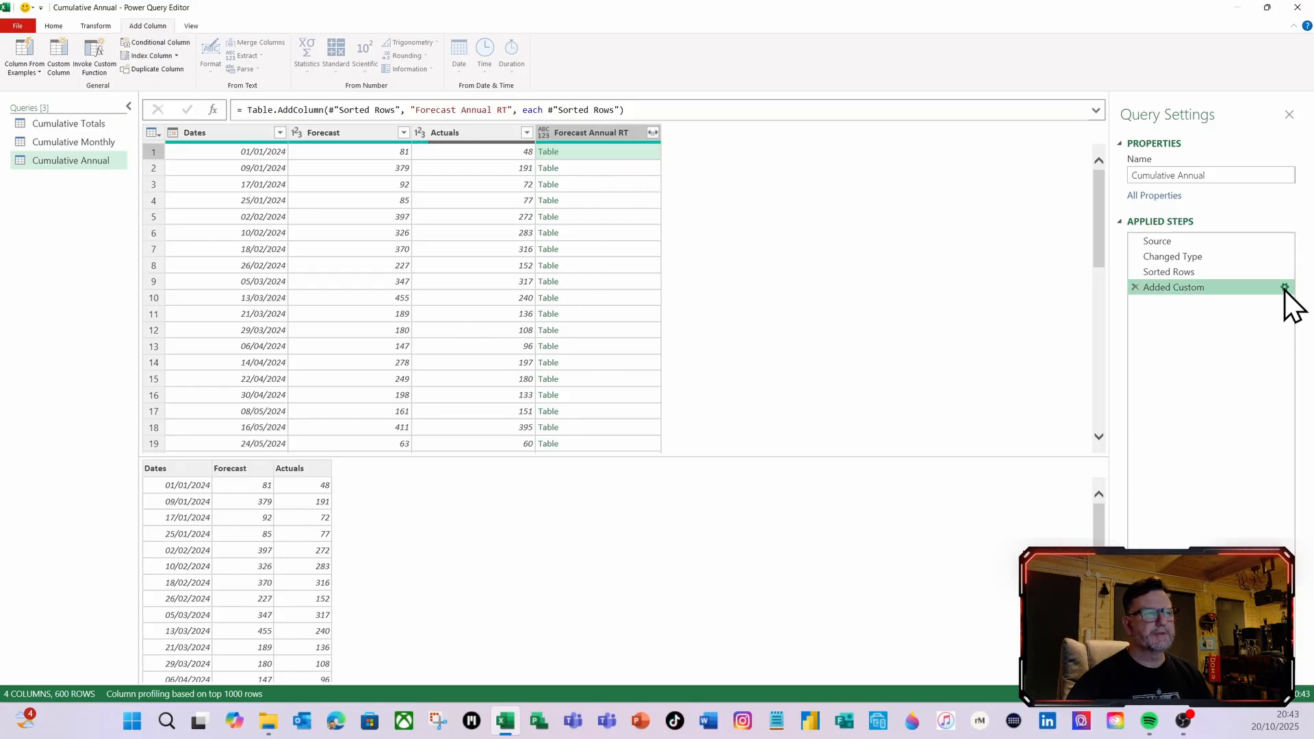
{"action": "left_click", "coordinate": [422, 312]}
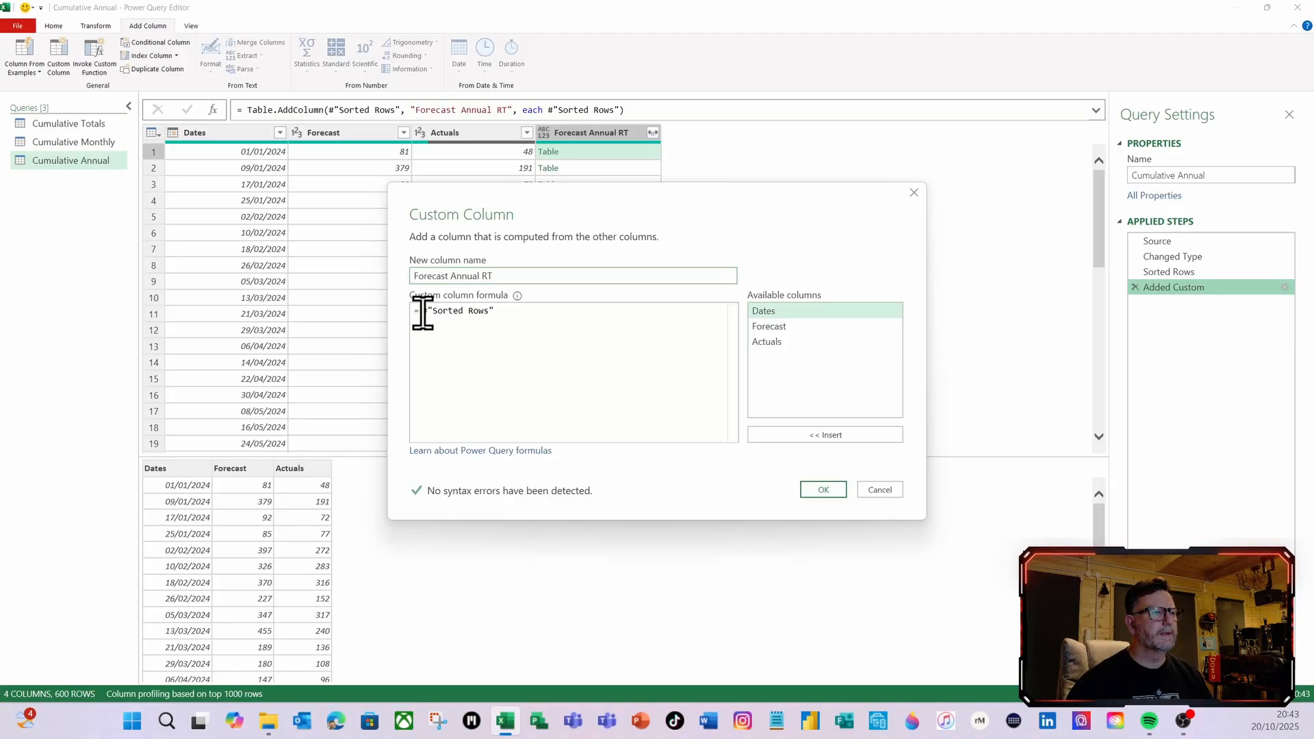
{"action": "key", "text": "Return"}
{"action": "key", "text": "Up"}
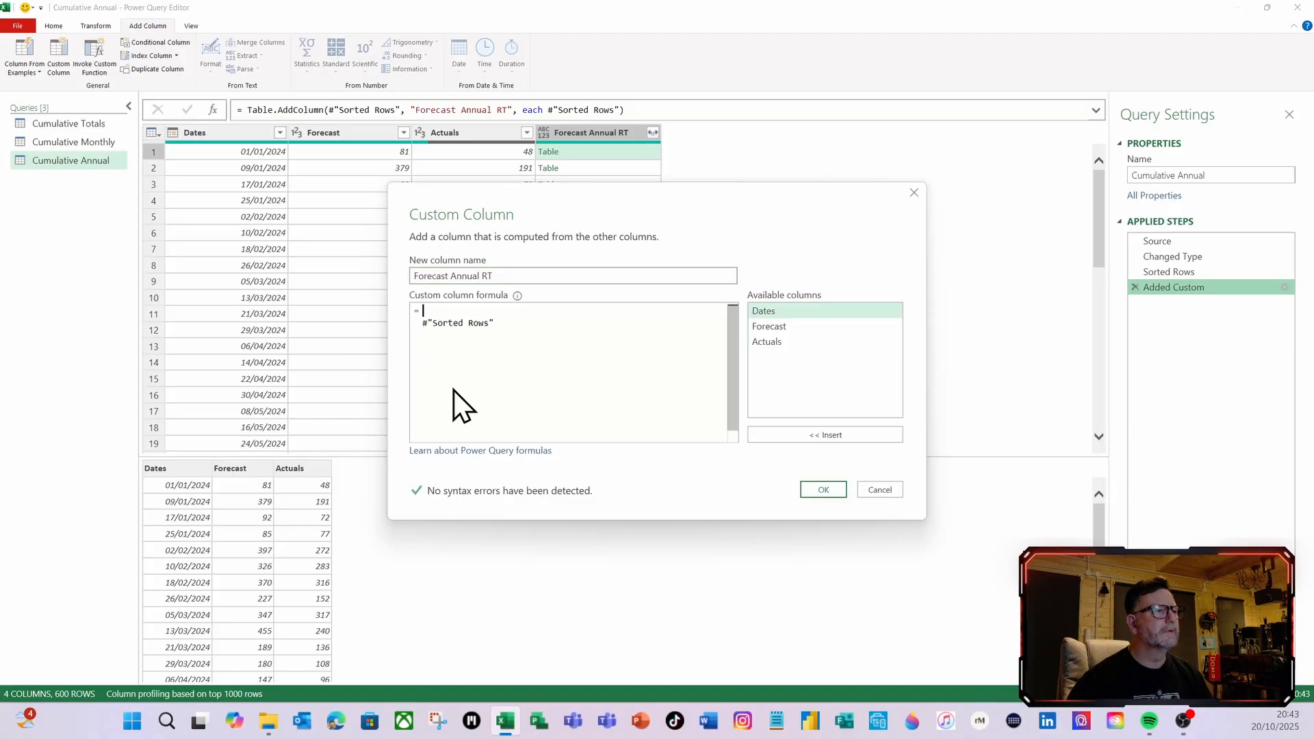
{"action": "type", "text": "tables"}
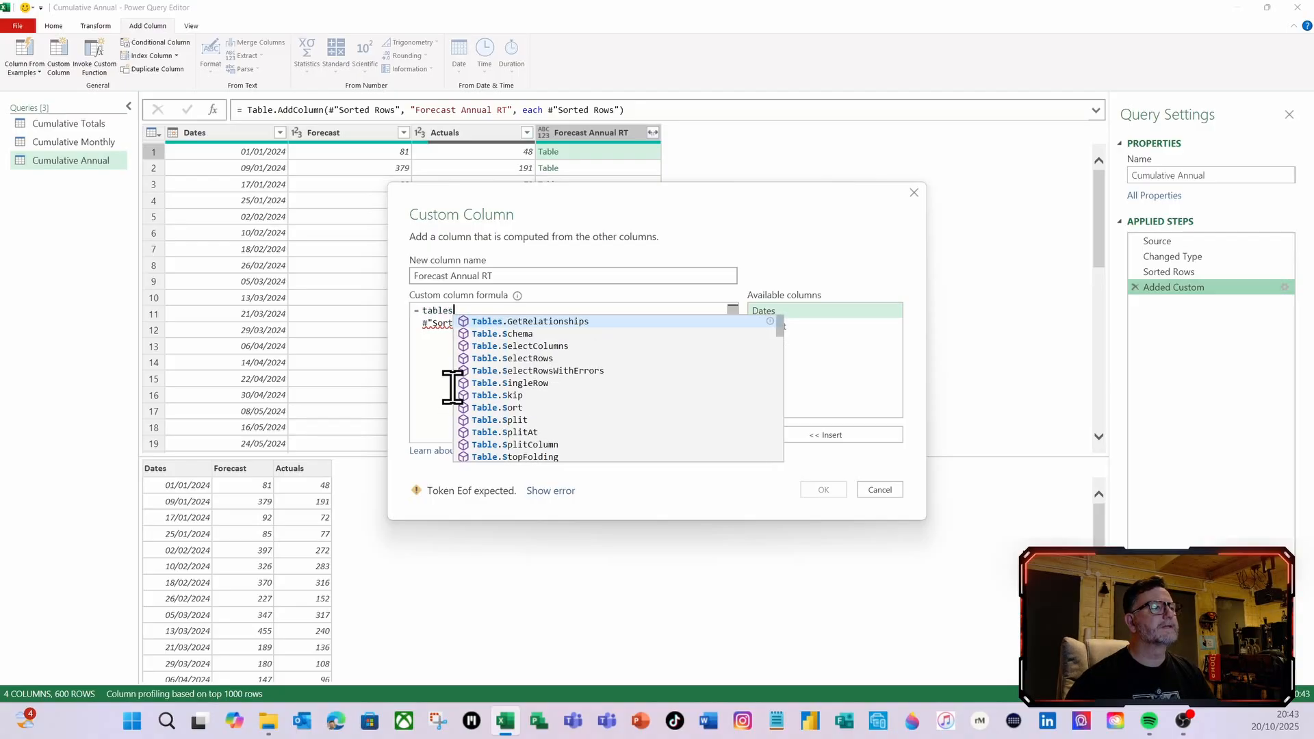
{"action": "left_click", "coordinate": [533, 357]}
{"action": "type", "text": "("}
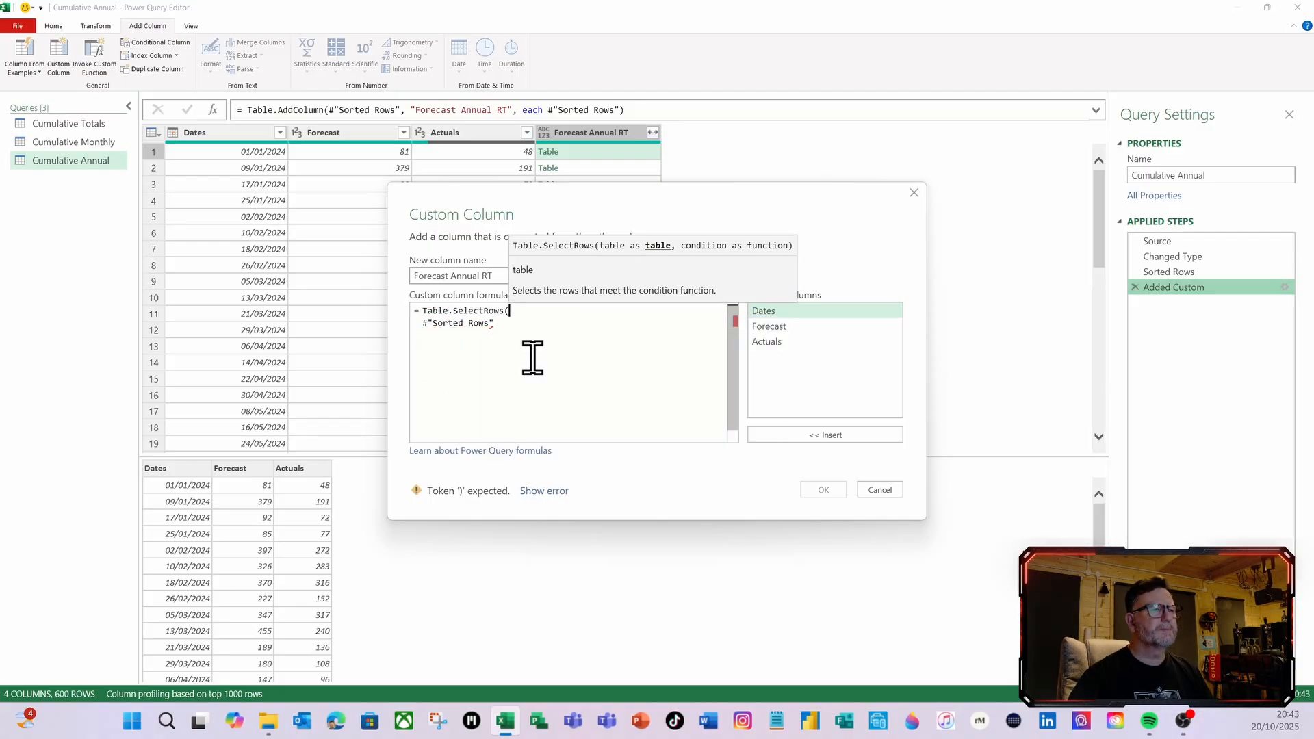
{"action": "left_click", "coordinate": [518, 323]}
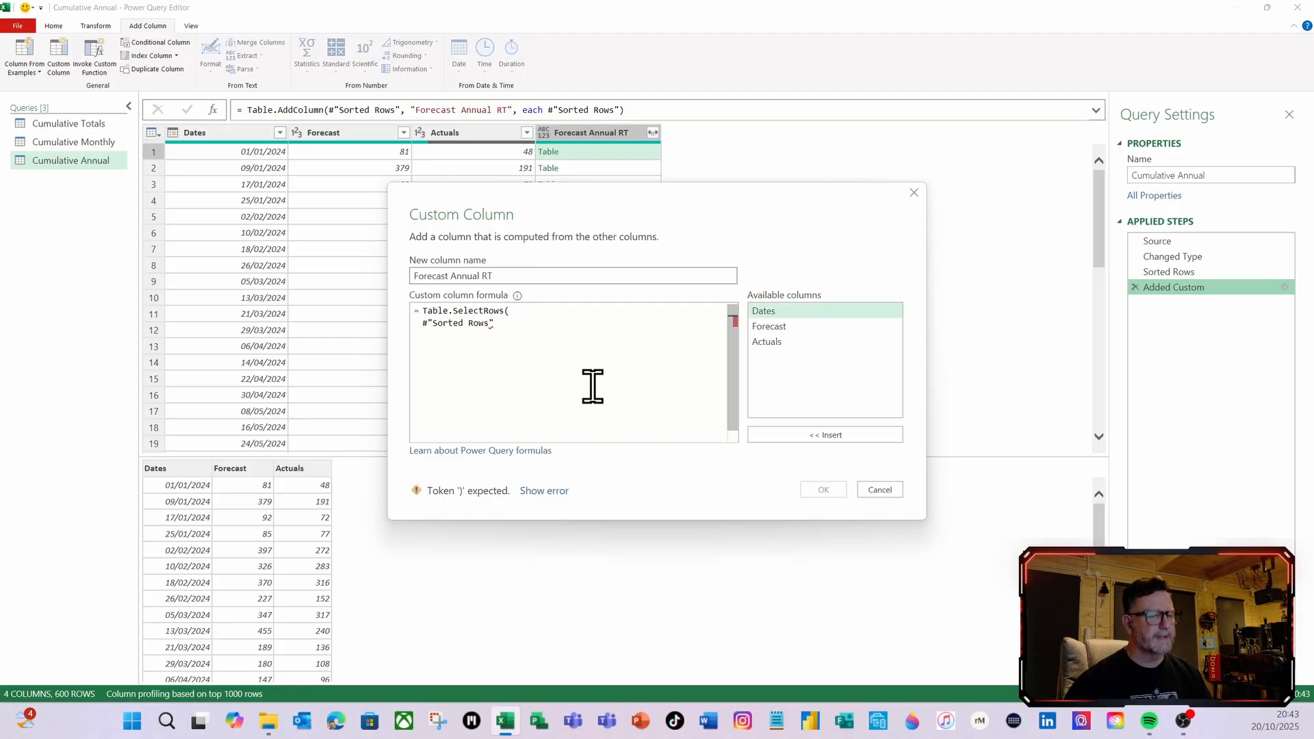
{"action": "type", "text": ","}
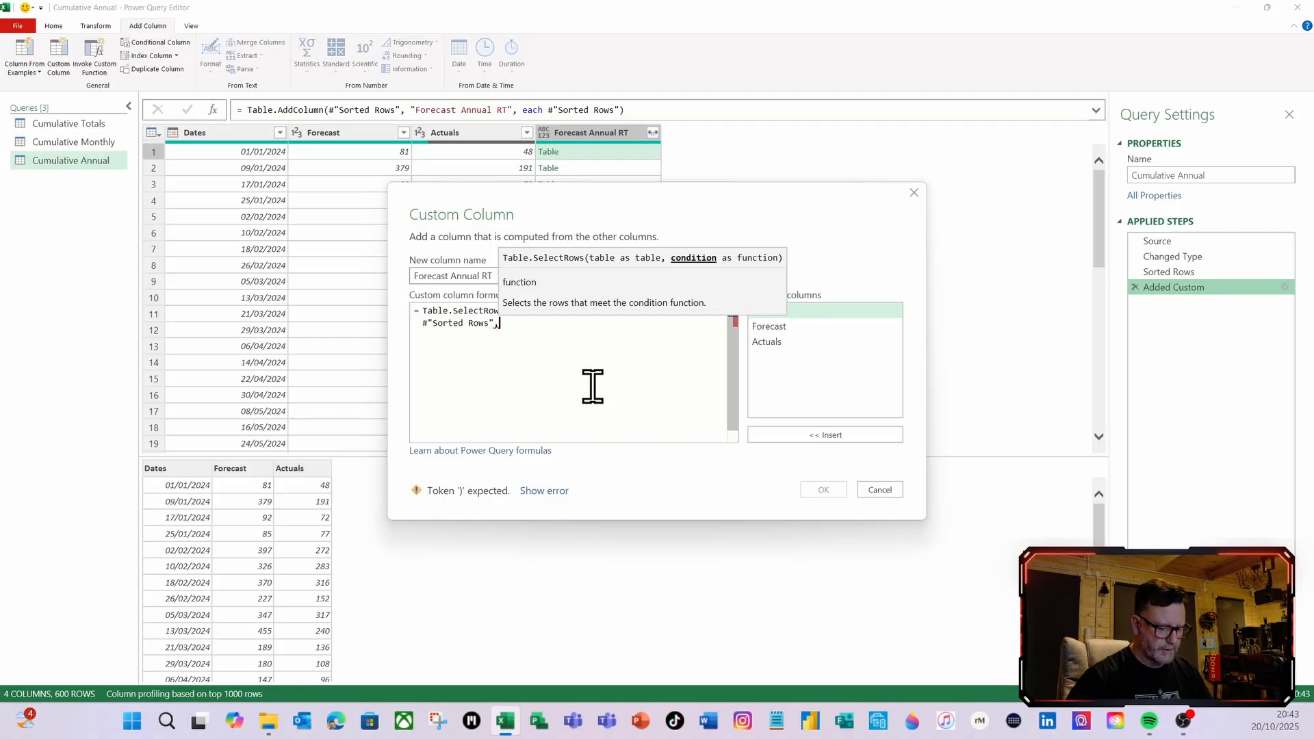
{"action": "type", "text": "("}
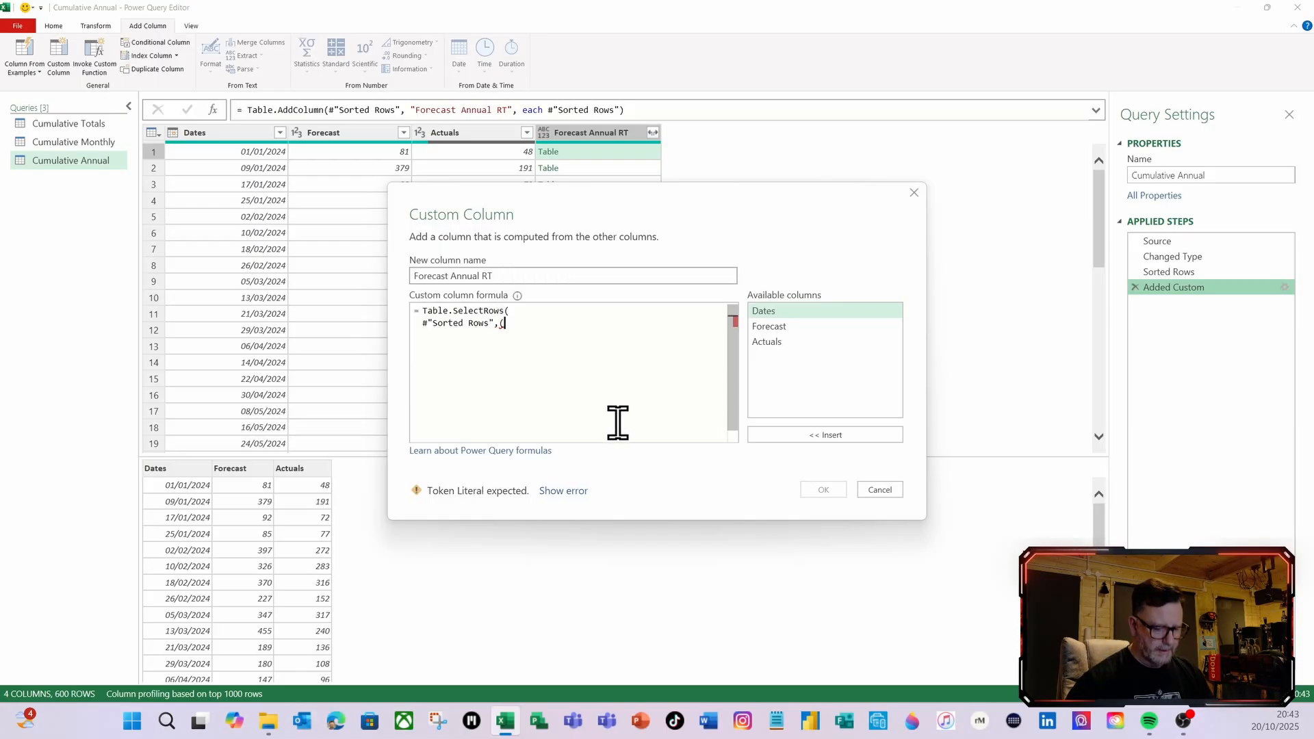
{"action": "type", "text": "InnerT"}
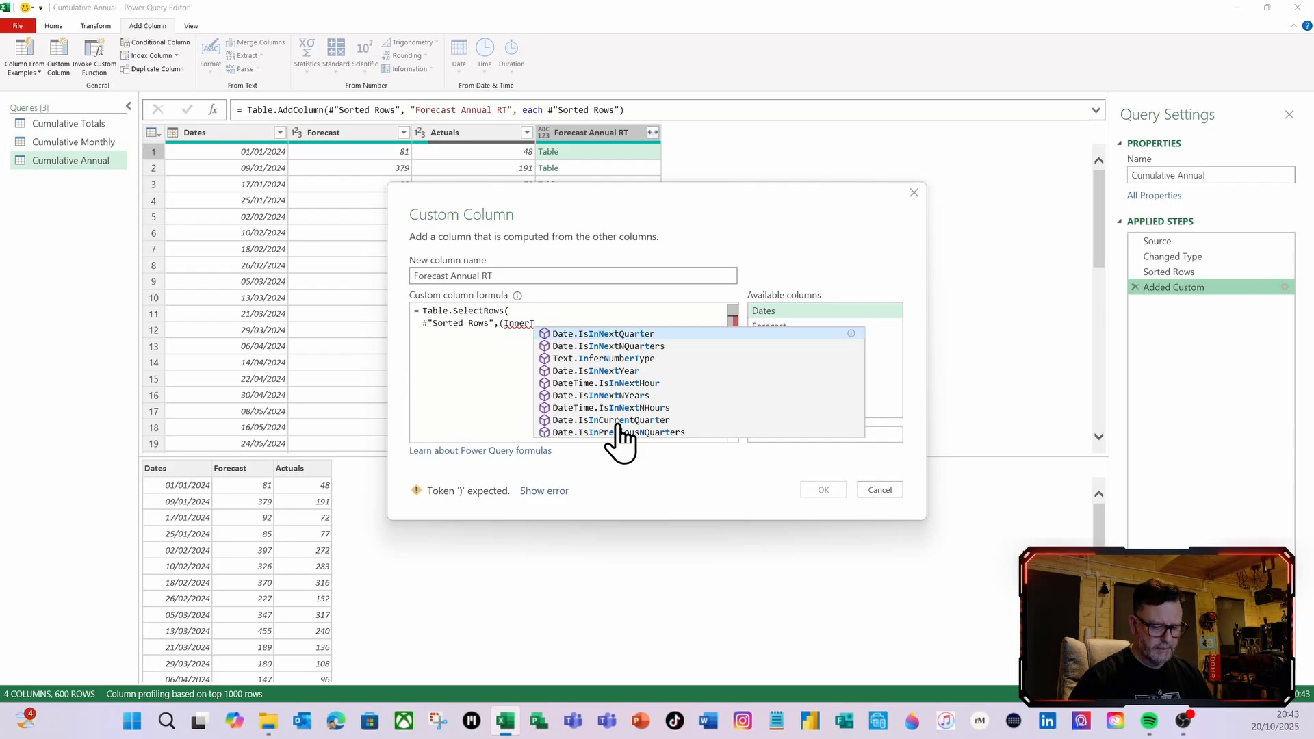
{"action": "type", "text": ")="}
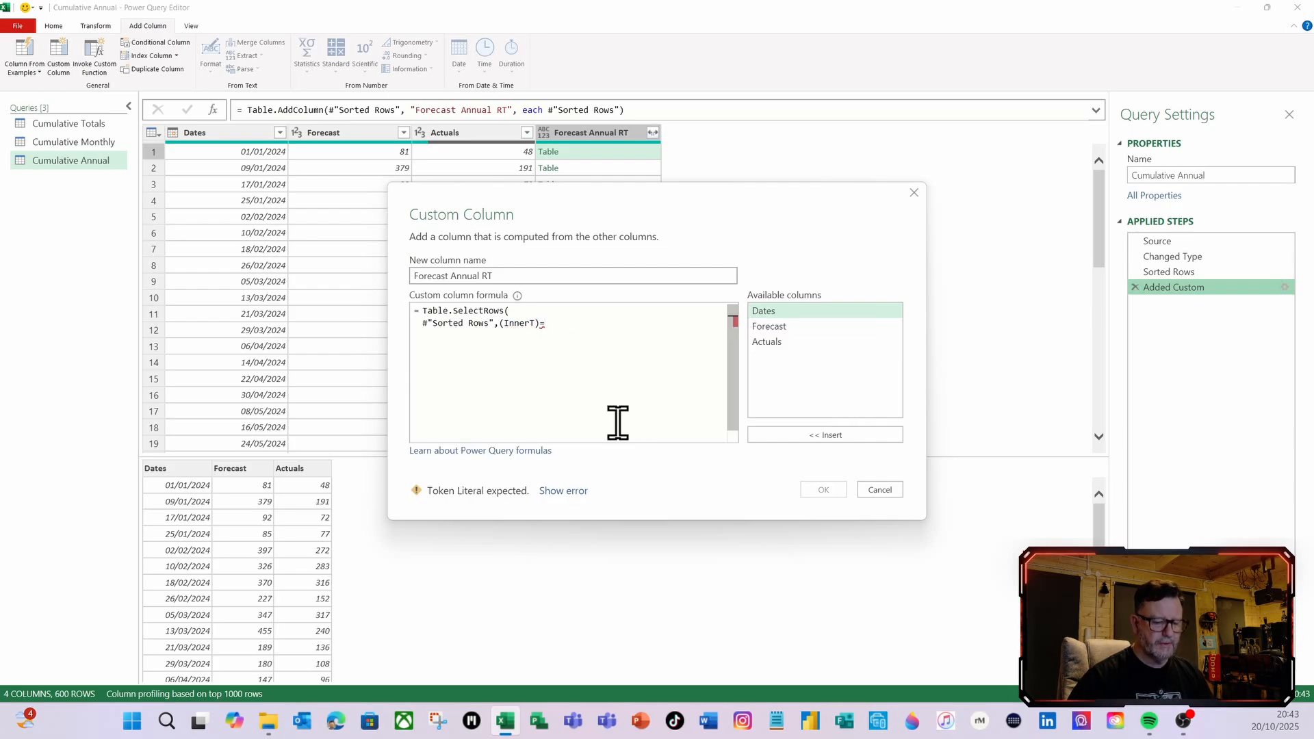
{"action": "type", "text": ">"}
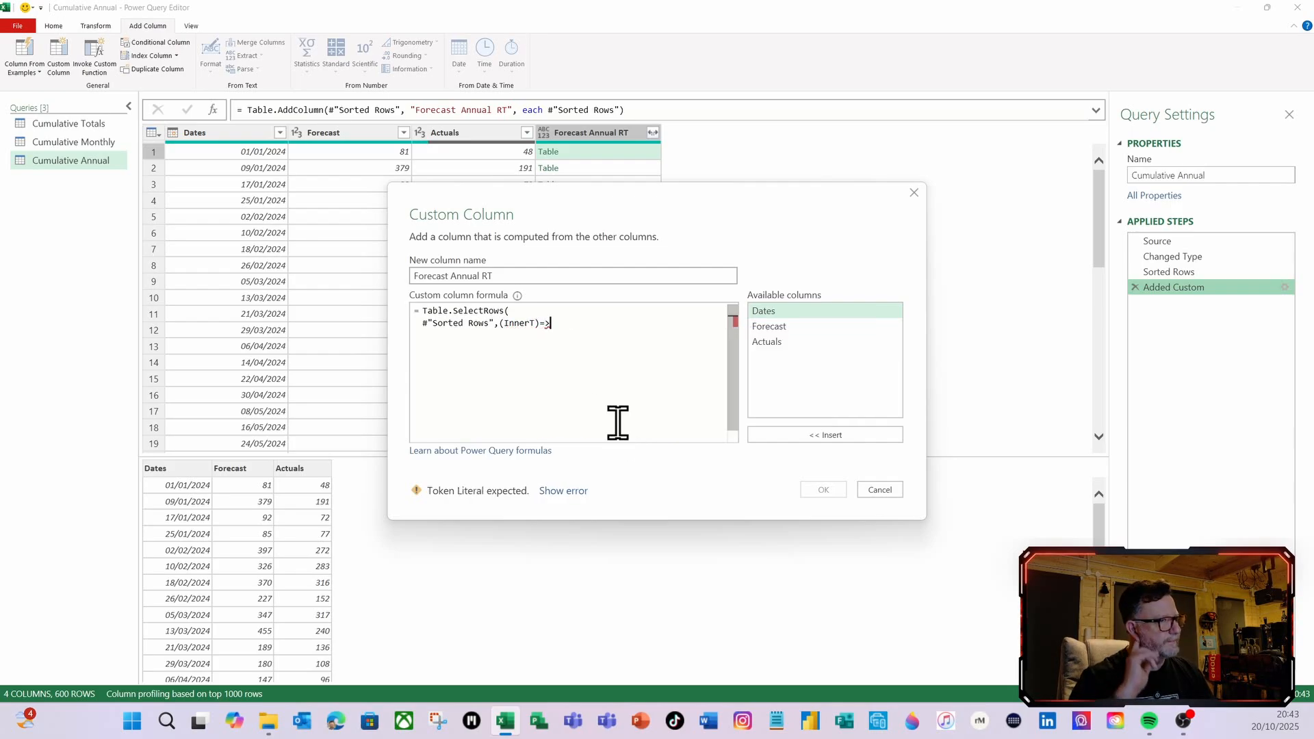
{"action": "type", "text": "inn"}
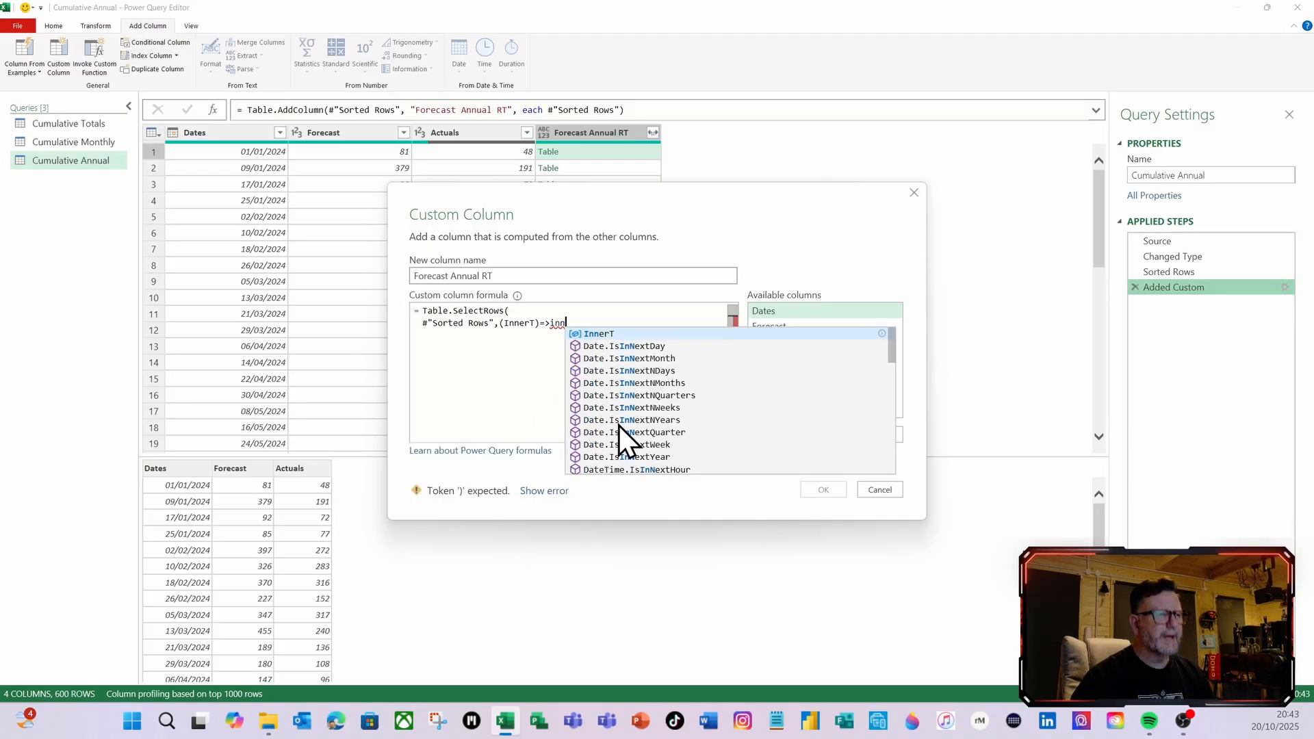
Complete the condition as InnerT[Dates]<=[Dates], close the parenthesis and apply the Forecast Annual RT formula
{"action": "left_click", "coordinate": [600, 335]}
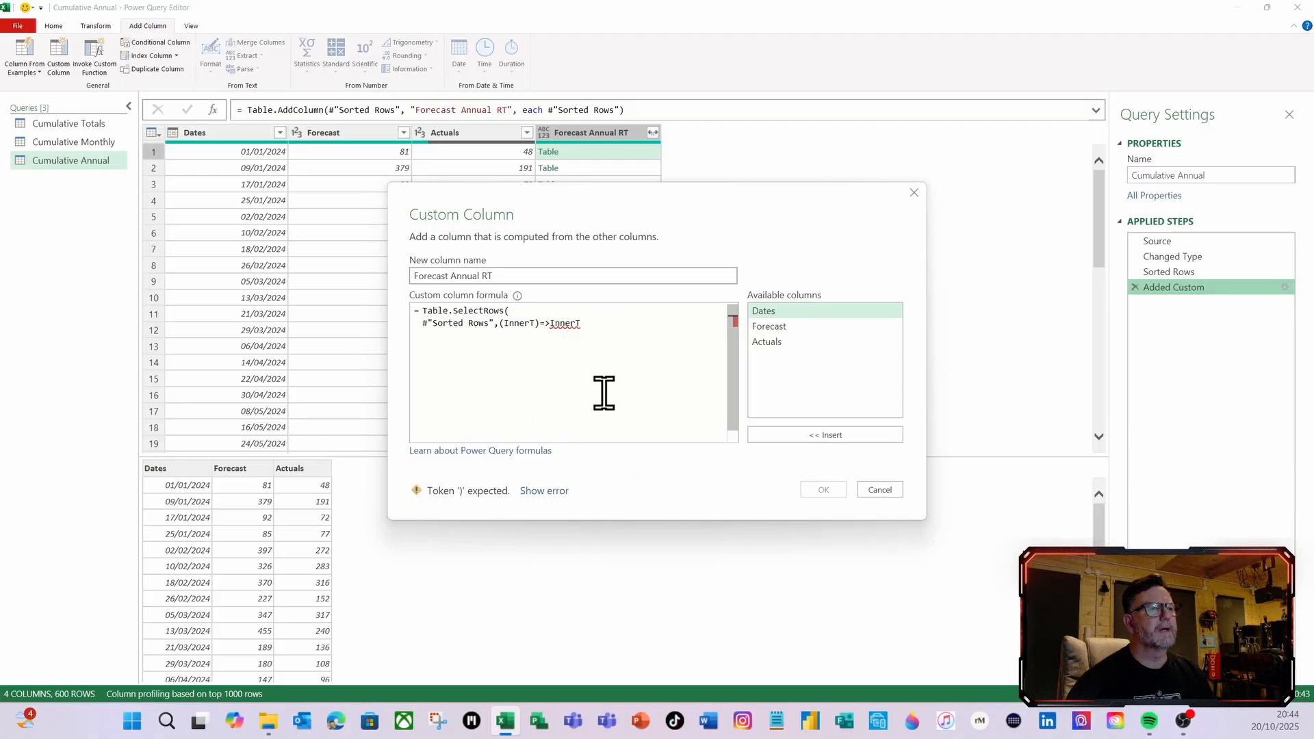
{"action": "type", "text": "["}
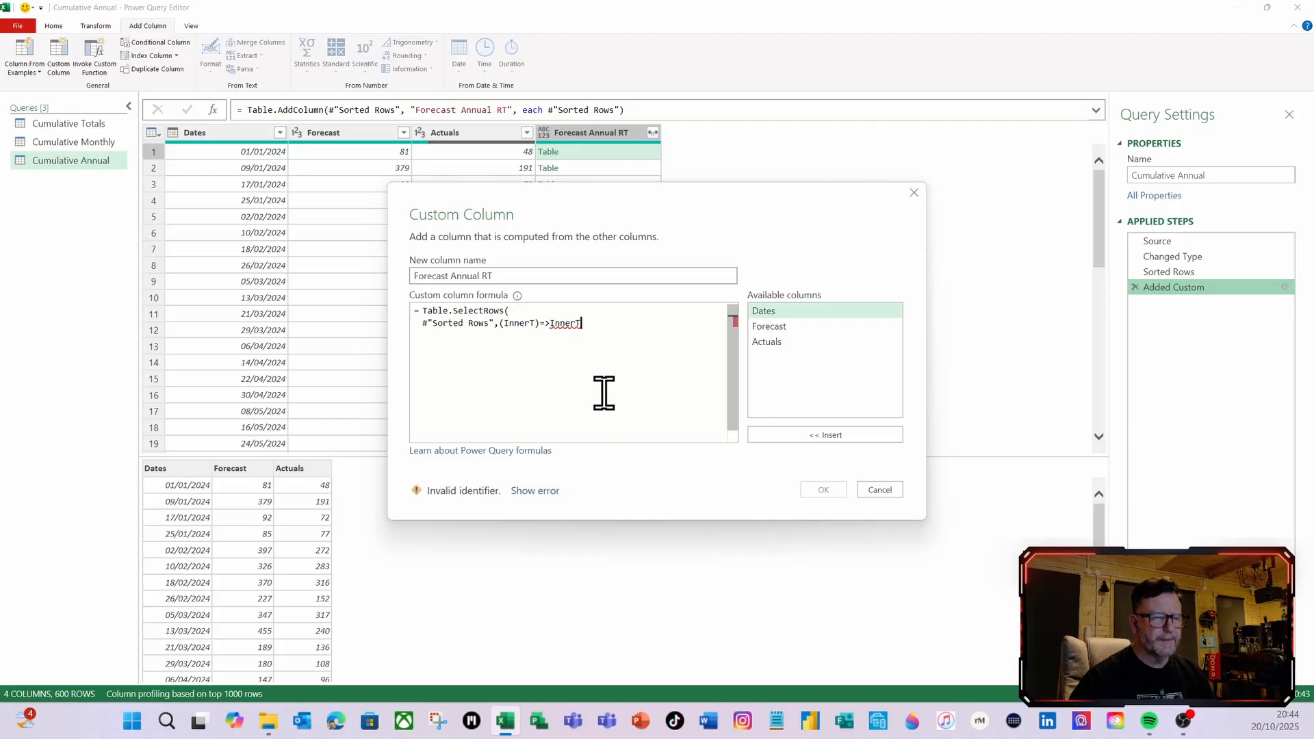
{"action": "left_click", "coordinate": [615, 347]}
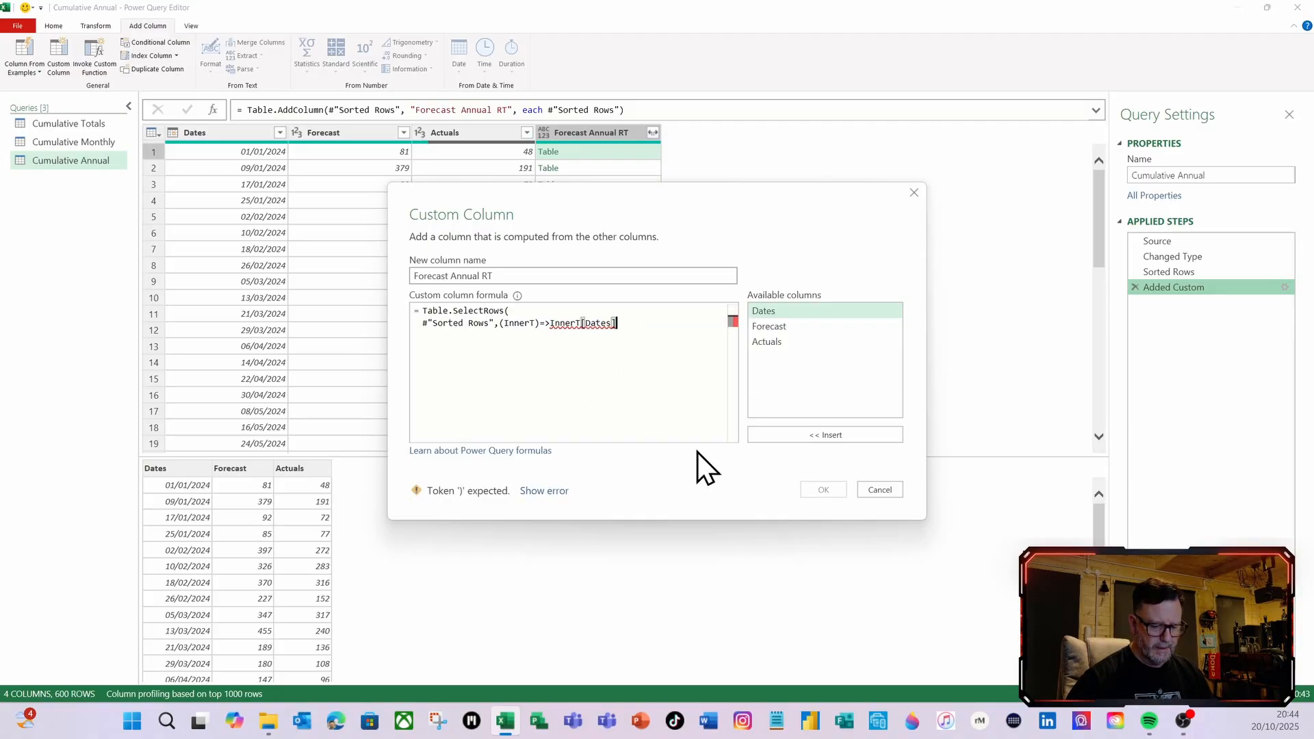
{"action": "type", "text": "<="}
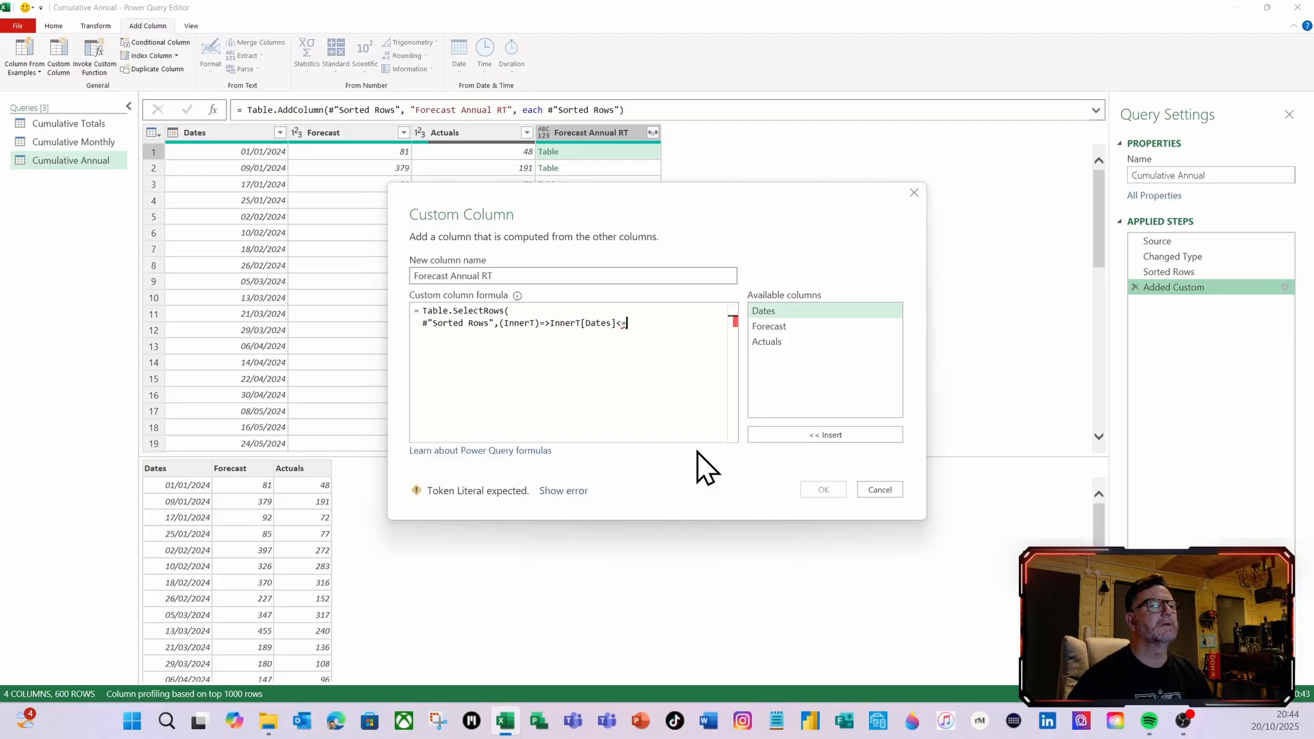
{"action": "double_click", "coordinate": [770, 311]}
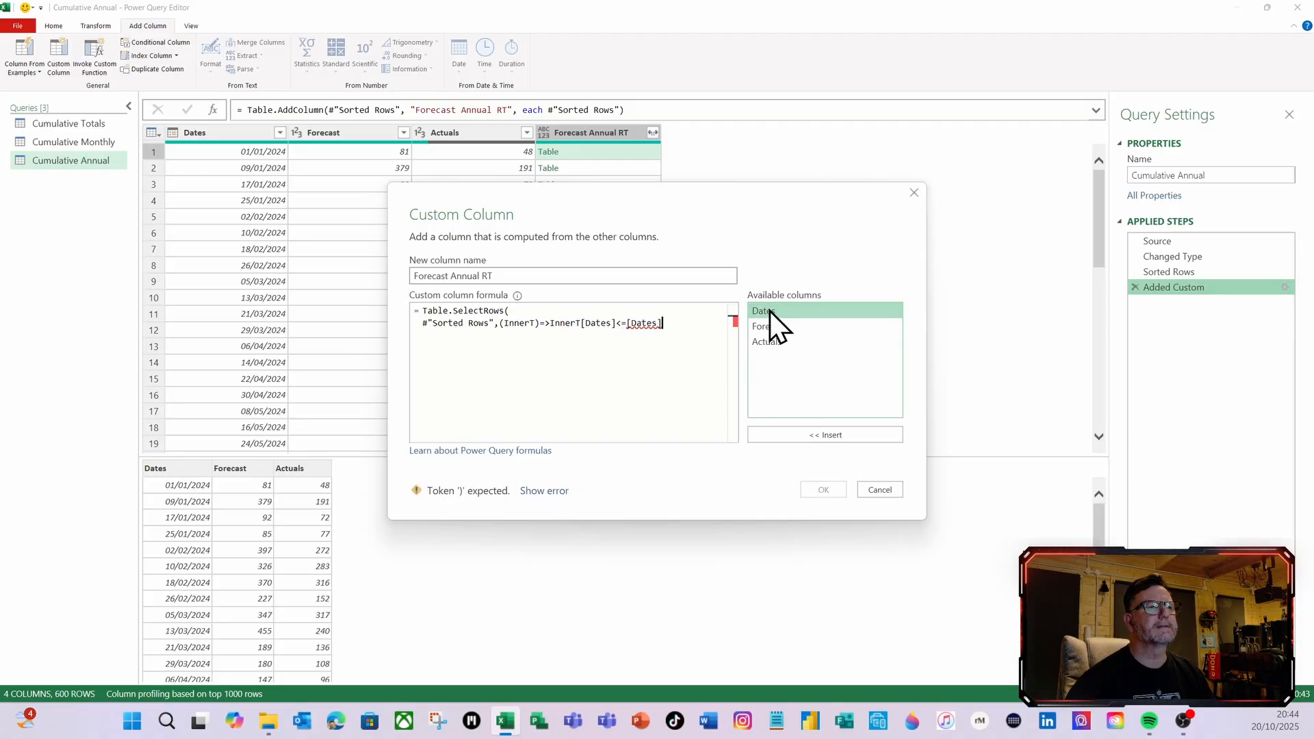
{"action": "type", "text": ")"}
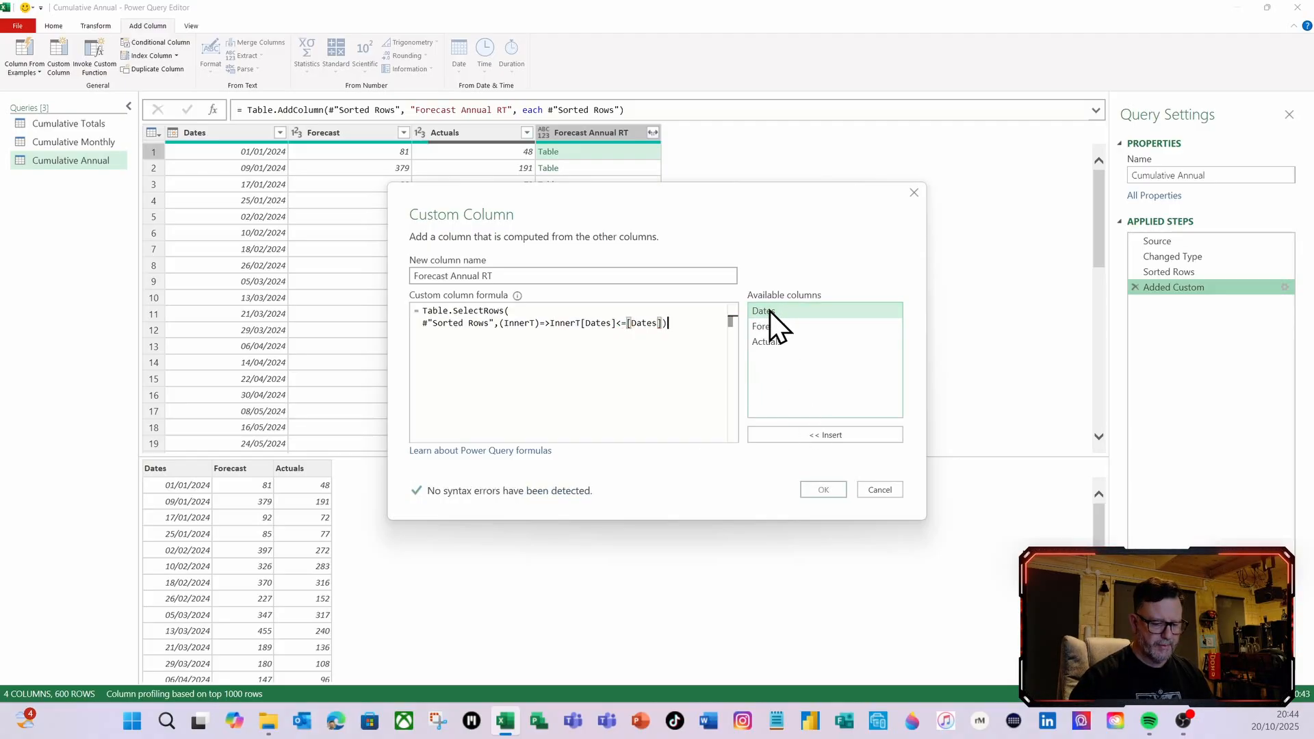
{"action": "left_click", "coordinate": [816, 489]}
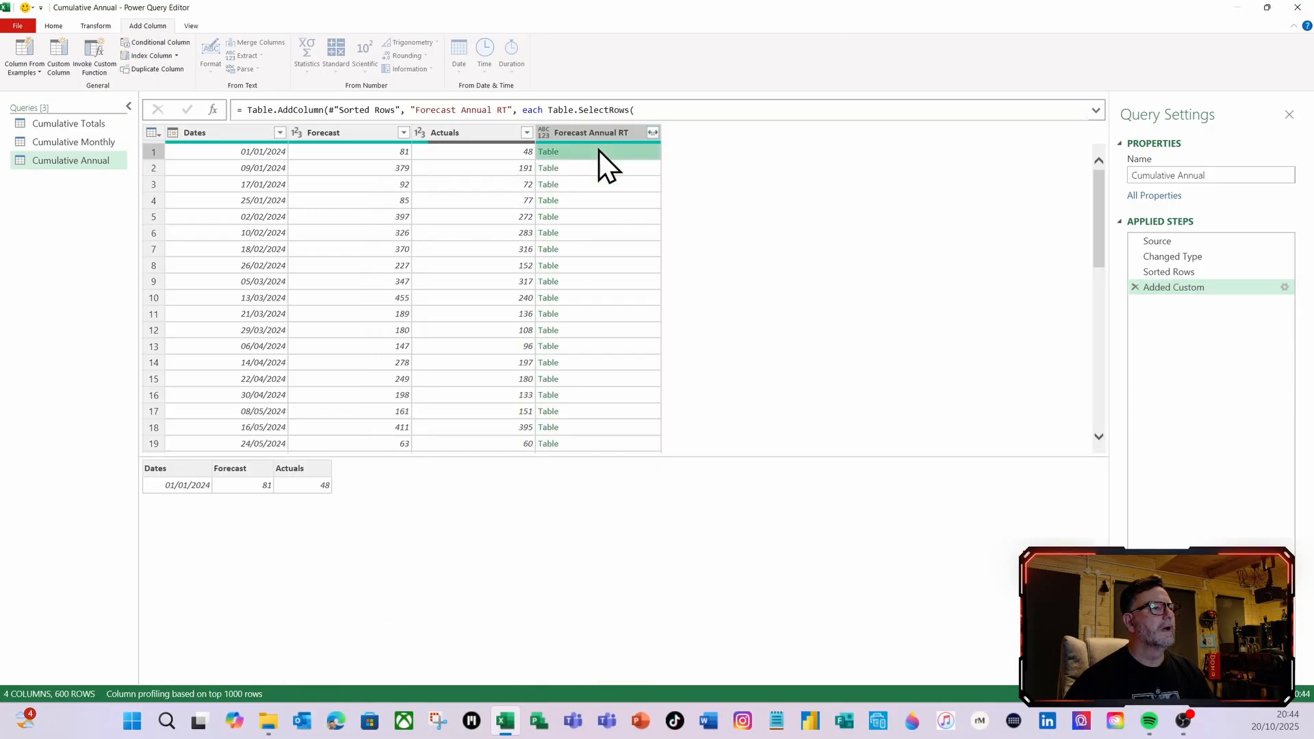
Examine the nested Forecast Annual RT tables in the first five rows and in rows 46 to 48, where 2024 turns into 2025
{"action": "left_click", "coordinate": [595, 169]}
{"action": "left_click", "coordinate": [590, 185]}
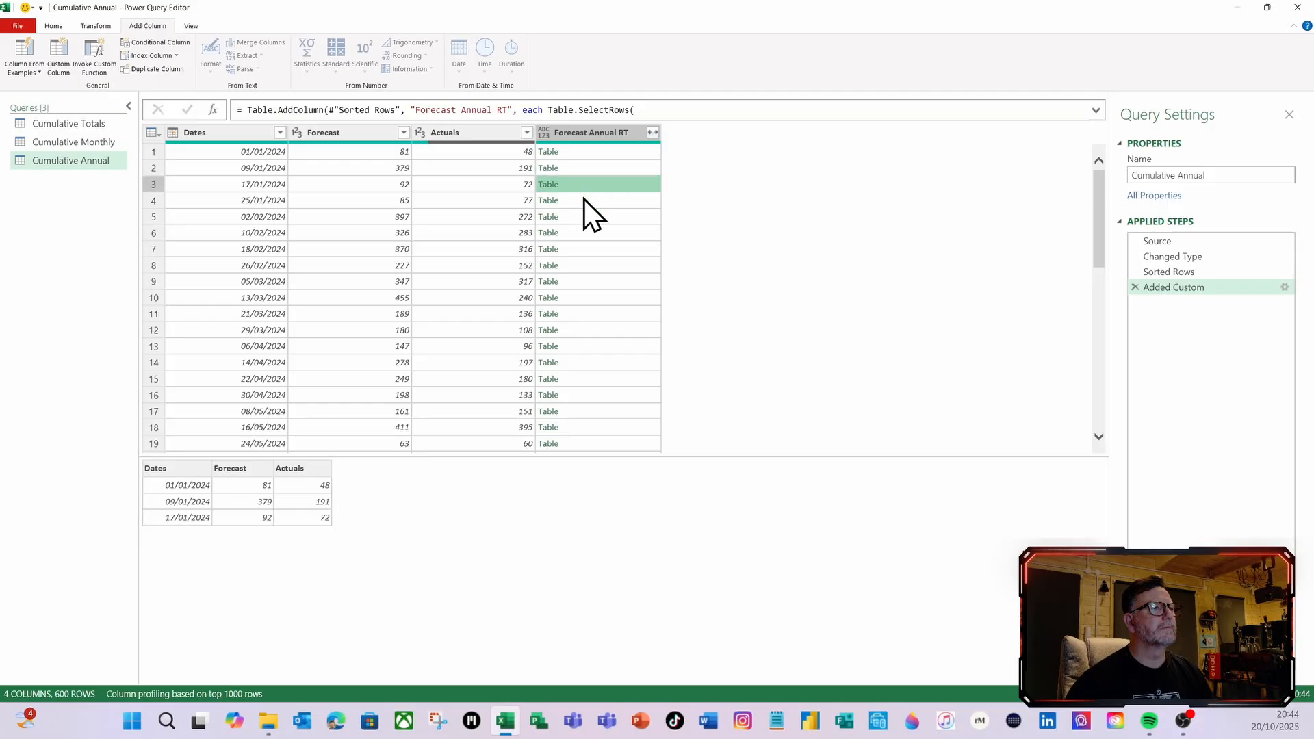
{"action": "left_click", "coordinate": [582, 201]}
{"action": "left_click", "coordinate": [580, 218]}
{"action": "left_click", "coordinate": [593, 153]}
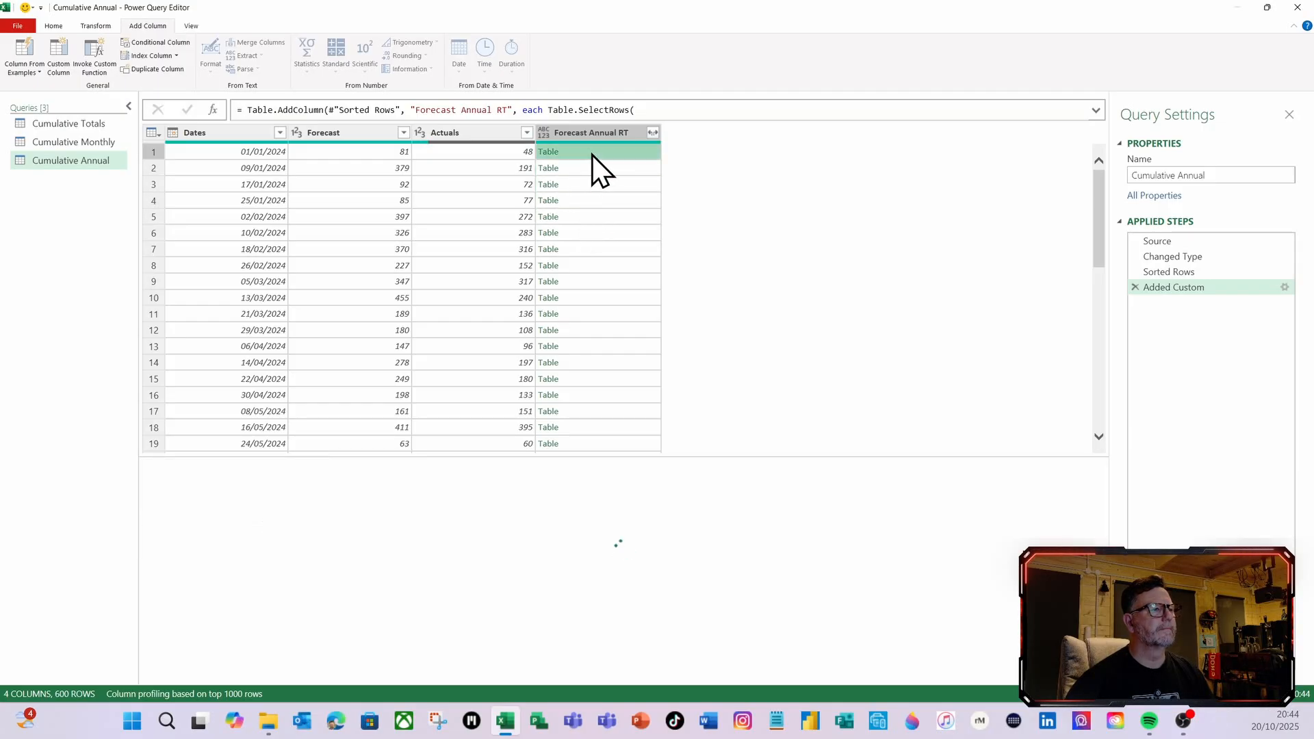
{"action": "scroll", "coordinate": [593, 187], "scroll_direction": "down", "scroll_amount": 2}
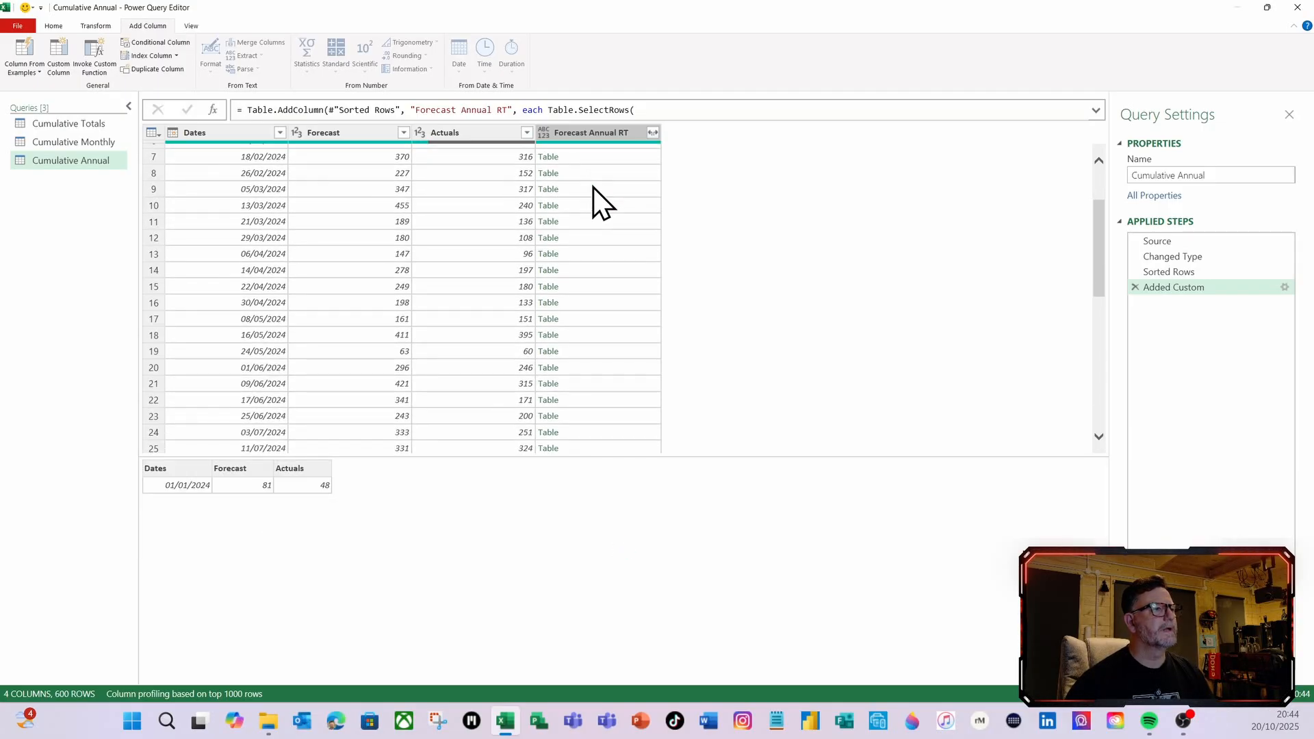
{"action": "scroll", "coordinate": [593, 187], "scroll_direction": "down", "scroll_amount": 8}
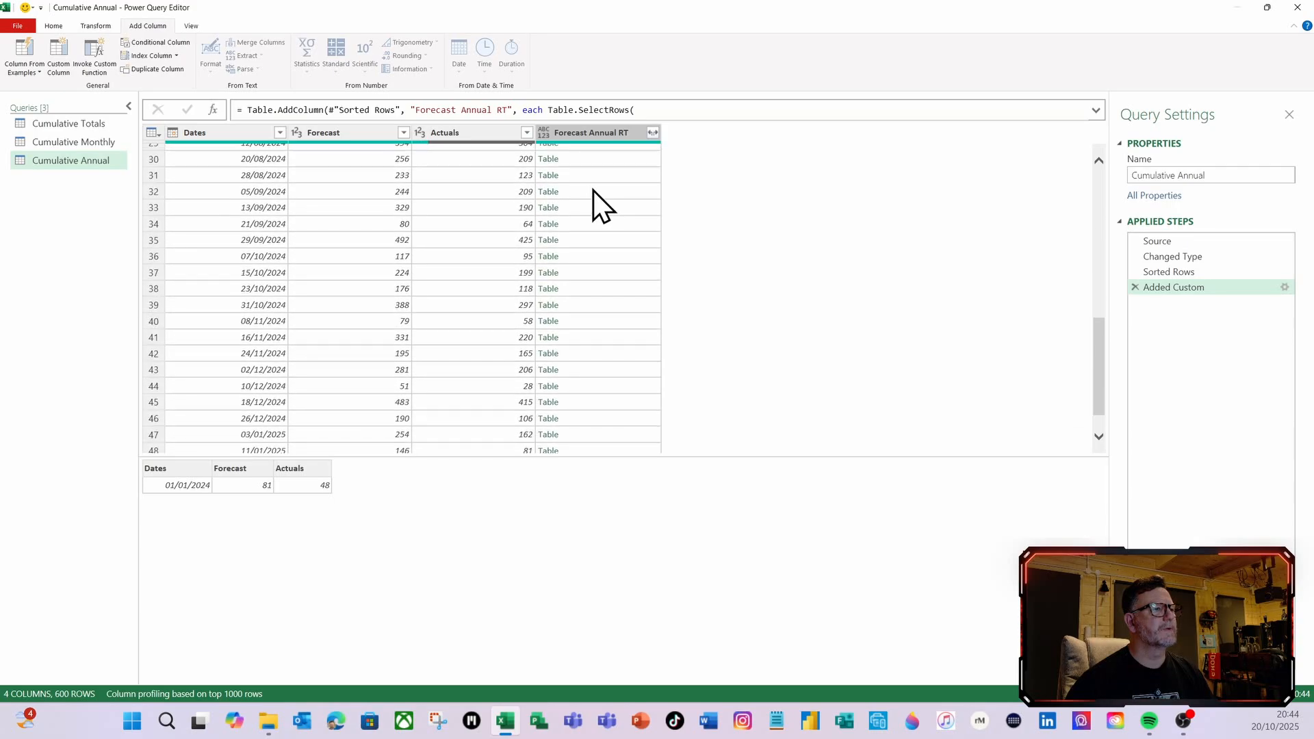
{"action": "scroll", "coordinate": [593, 190], "scroll_direction": "down", "scroll_amount": 1}
{"action": "left_click", "coordinate": [581, 379]}
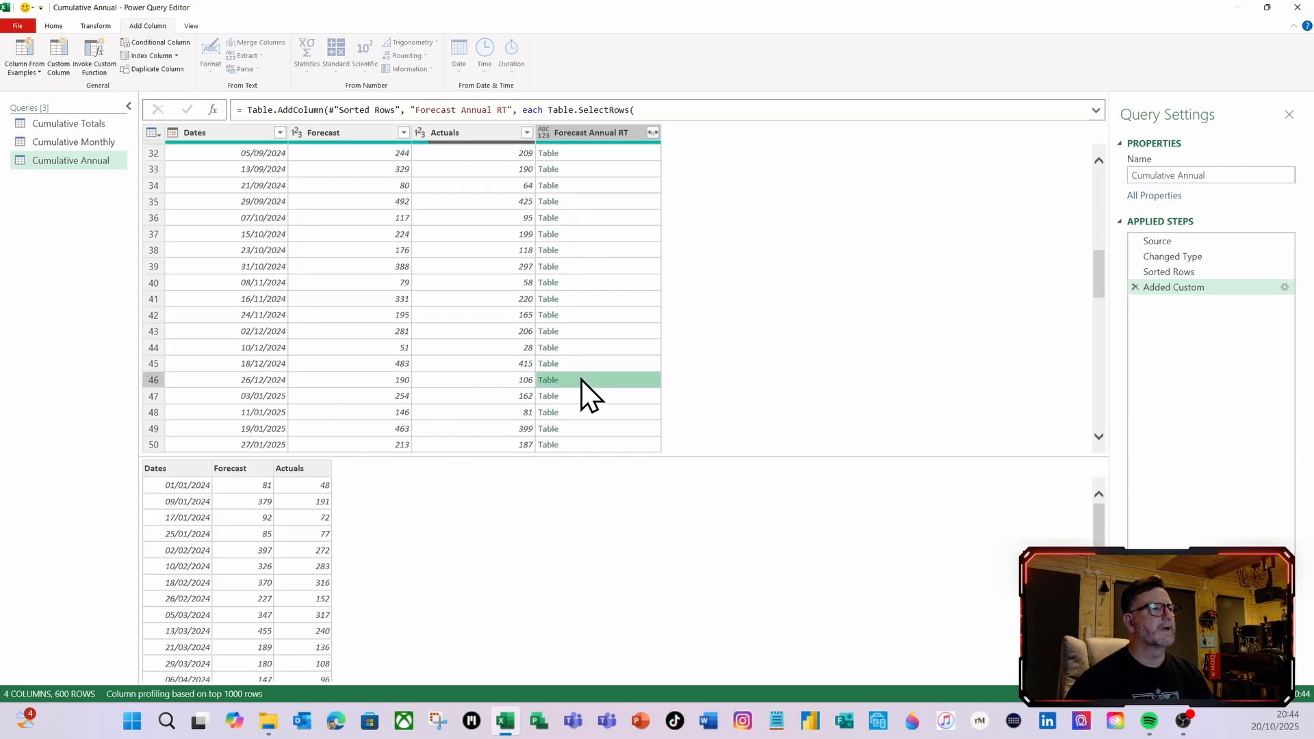
{"action": "left_click", "coordinate": [577, 398]}
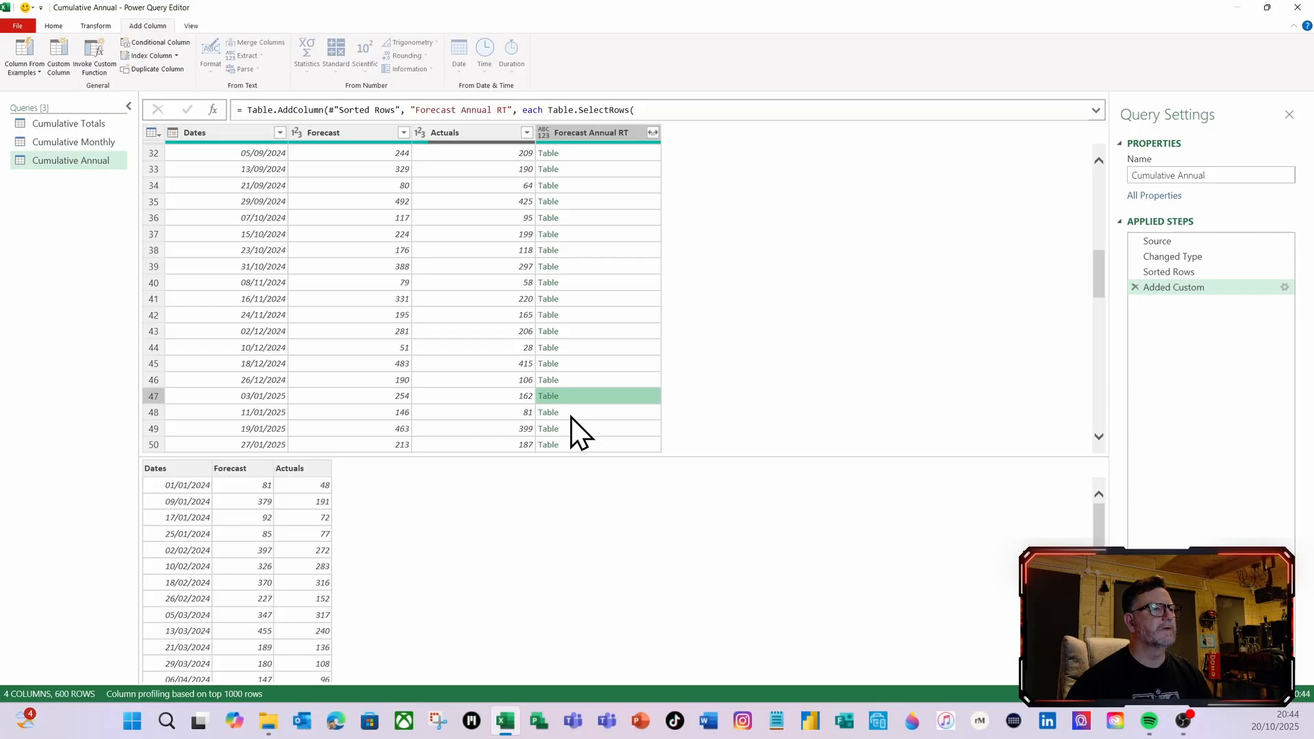
{"action": "left_click", "coordinate": [571, 415]}
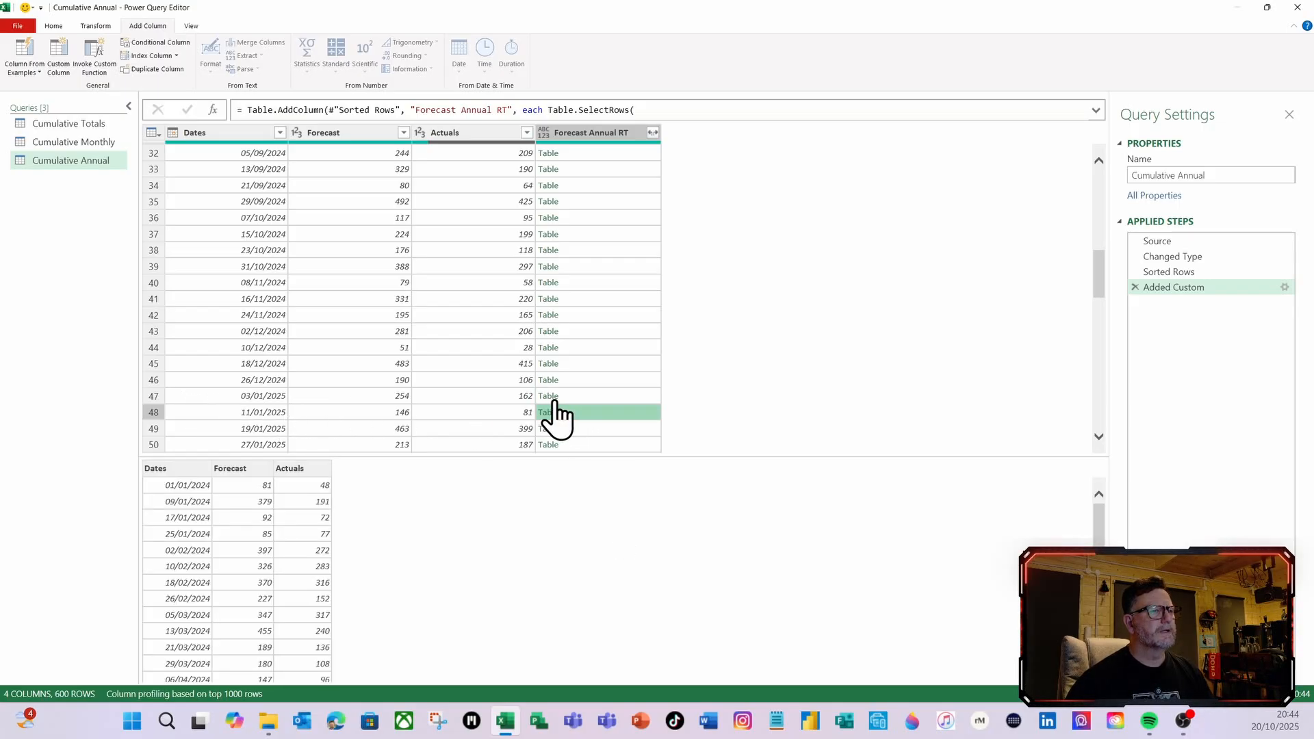
Reopen the Forecast Annual RT column formula and begin a second condition on a new line before the closing parenthesis with and Date.Year
{"action": "left_click", "coordinate": [1286, 287]}
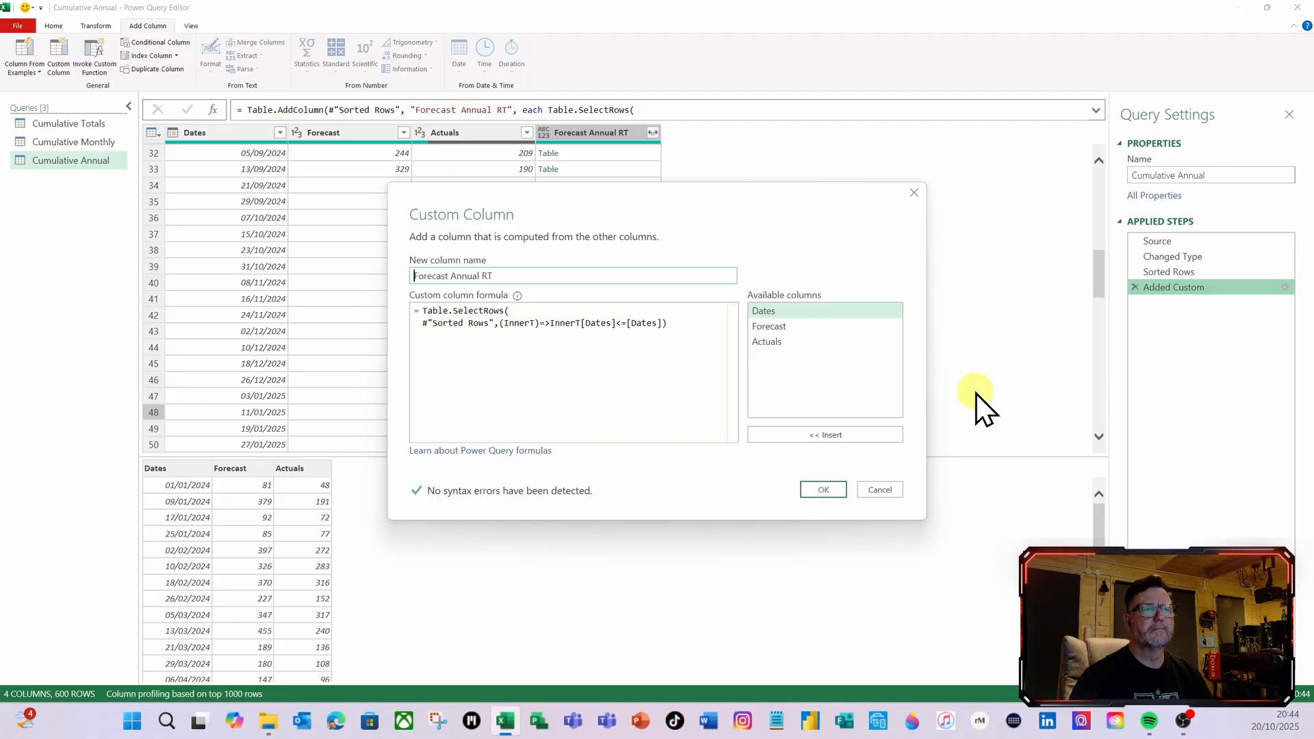
{"action": "left_click", "coordinate": [673, 332]}
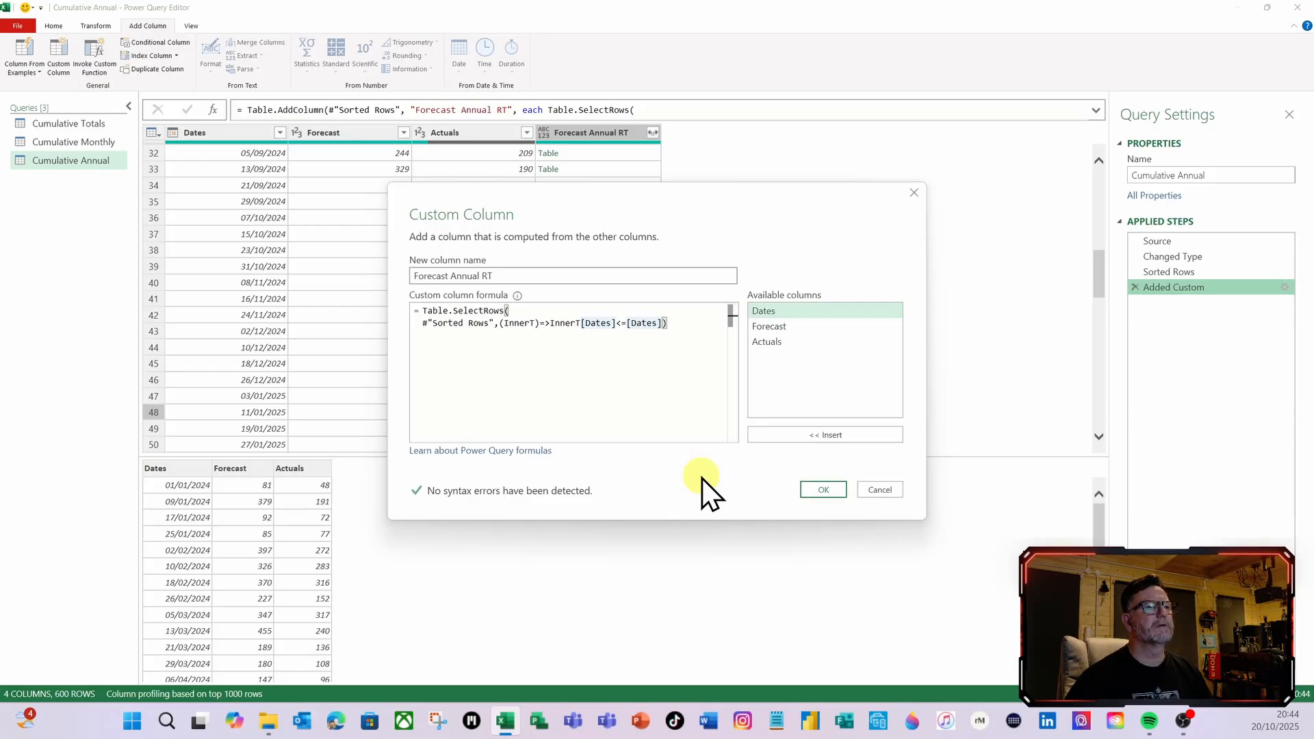
{"action": "key", "text": "Return"}
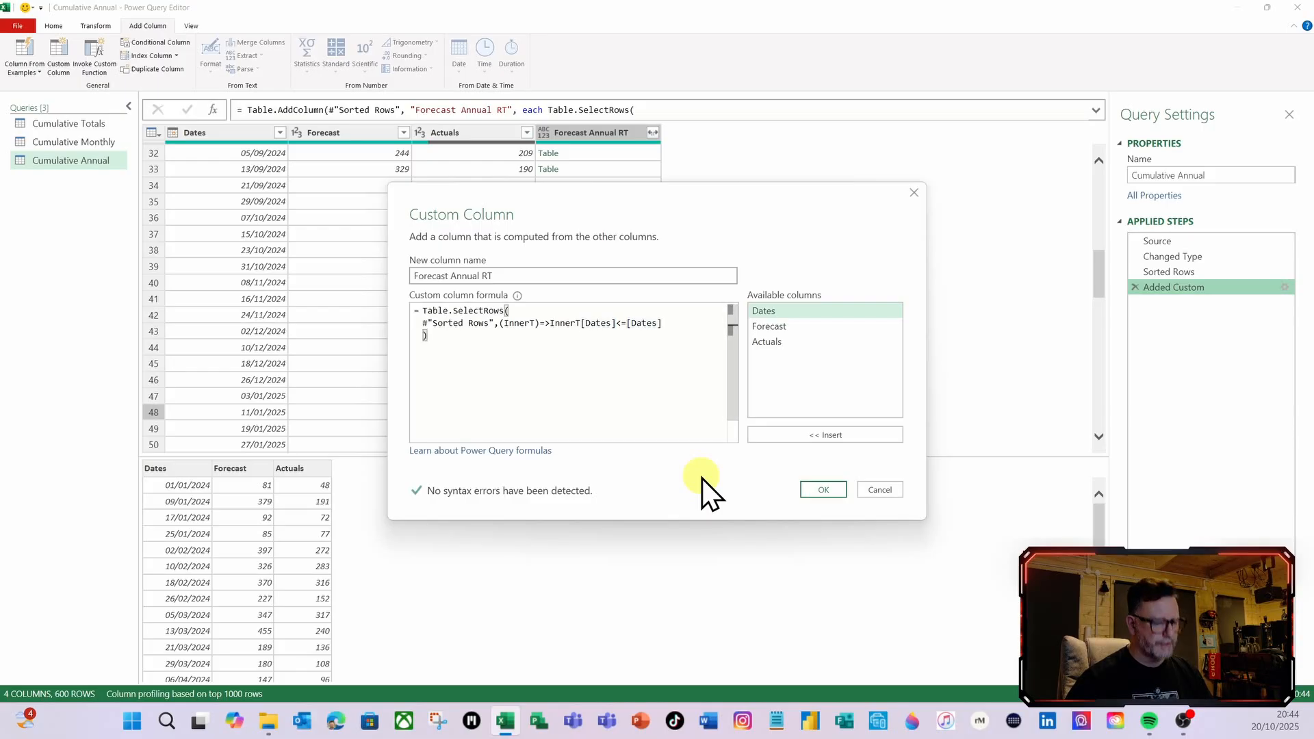
{"action": "type", "text": "and"}
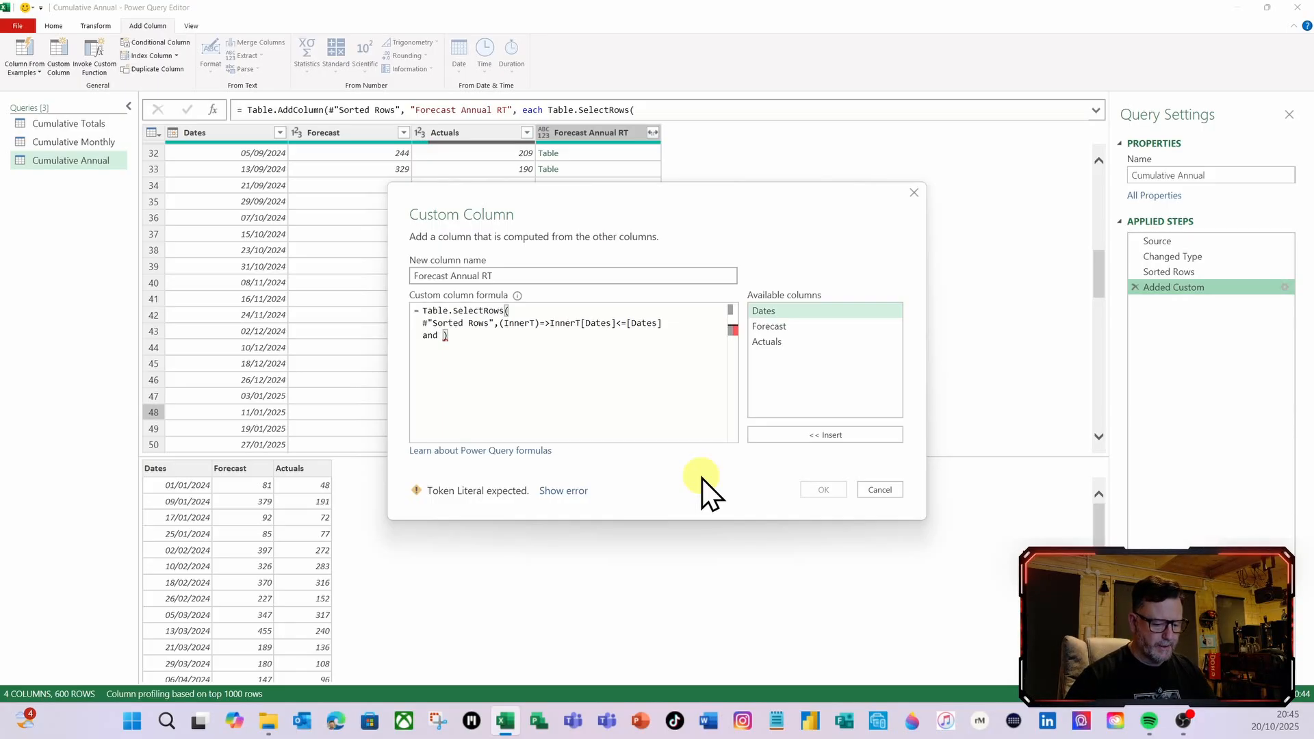
{"action": "type", "text": "date"}
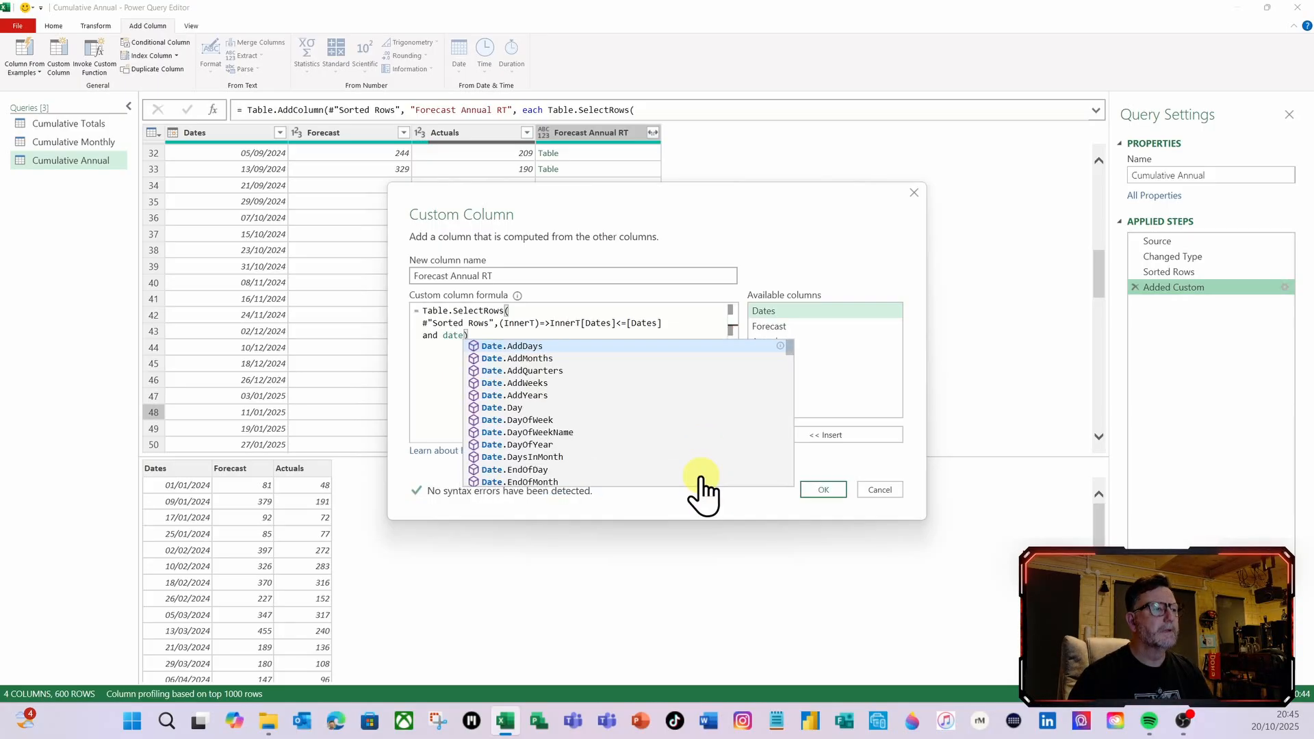
{"action": "type", "text": "y"}
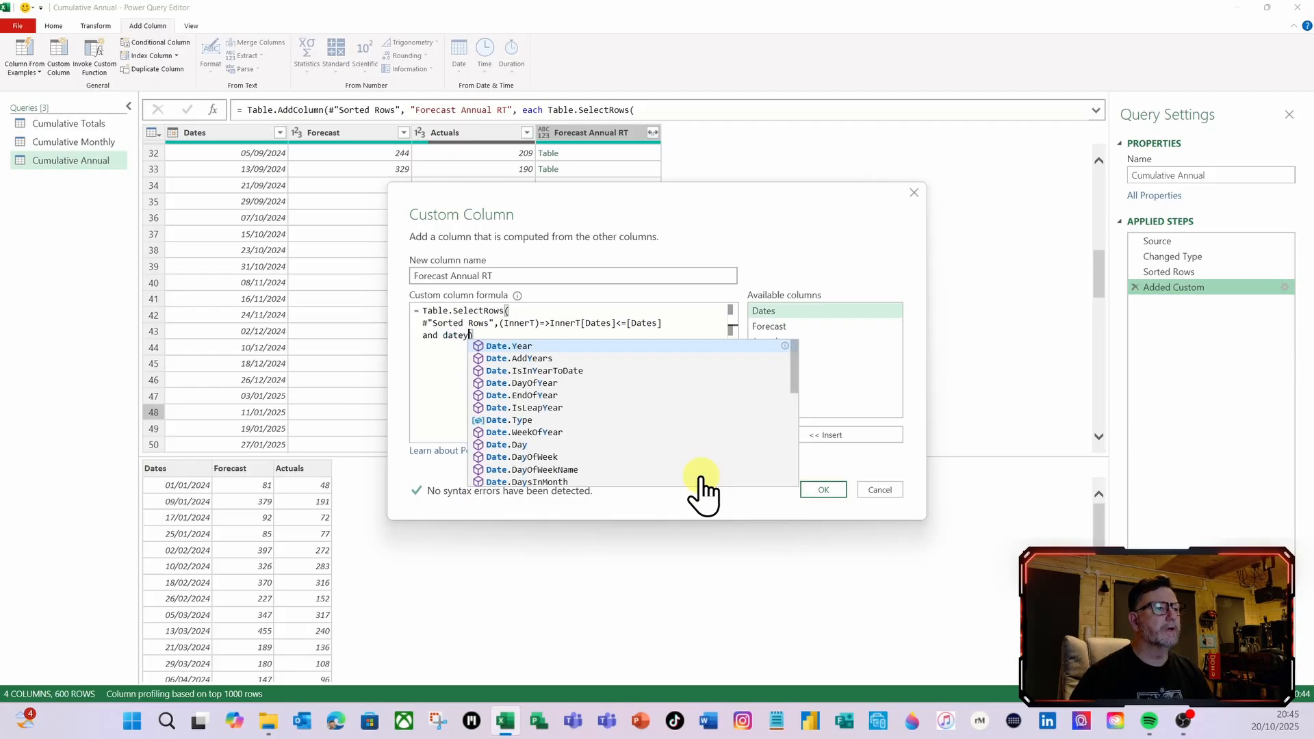
{"action": "left_click", "coordinate": [527, 347]}
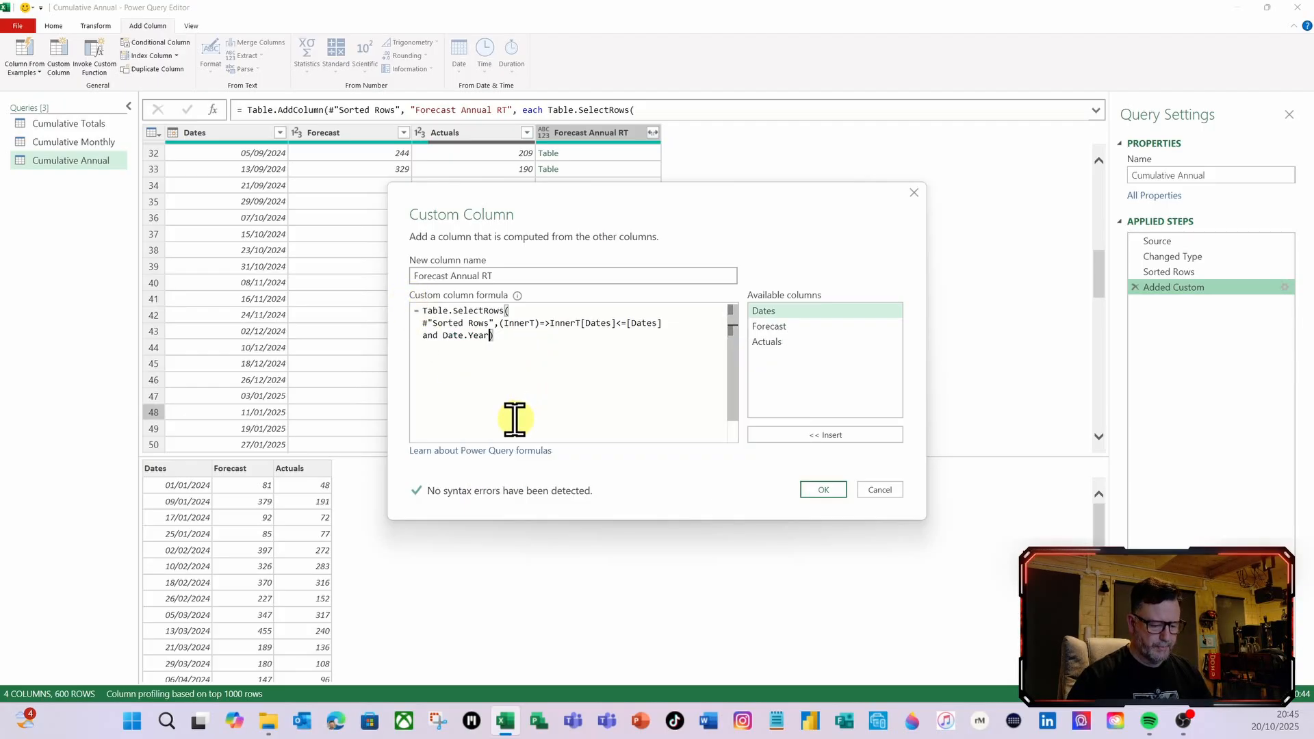
Give Date.Year the inner table's date as its argument, written (InnerT[Dates])
{"action": "type", "text": "(inn"}
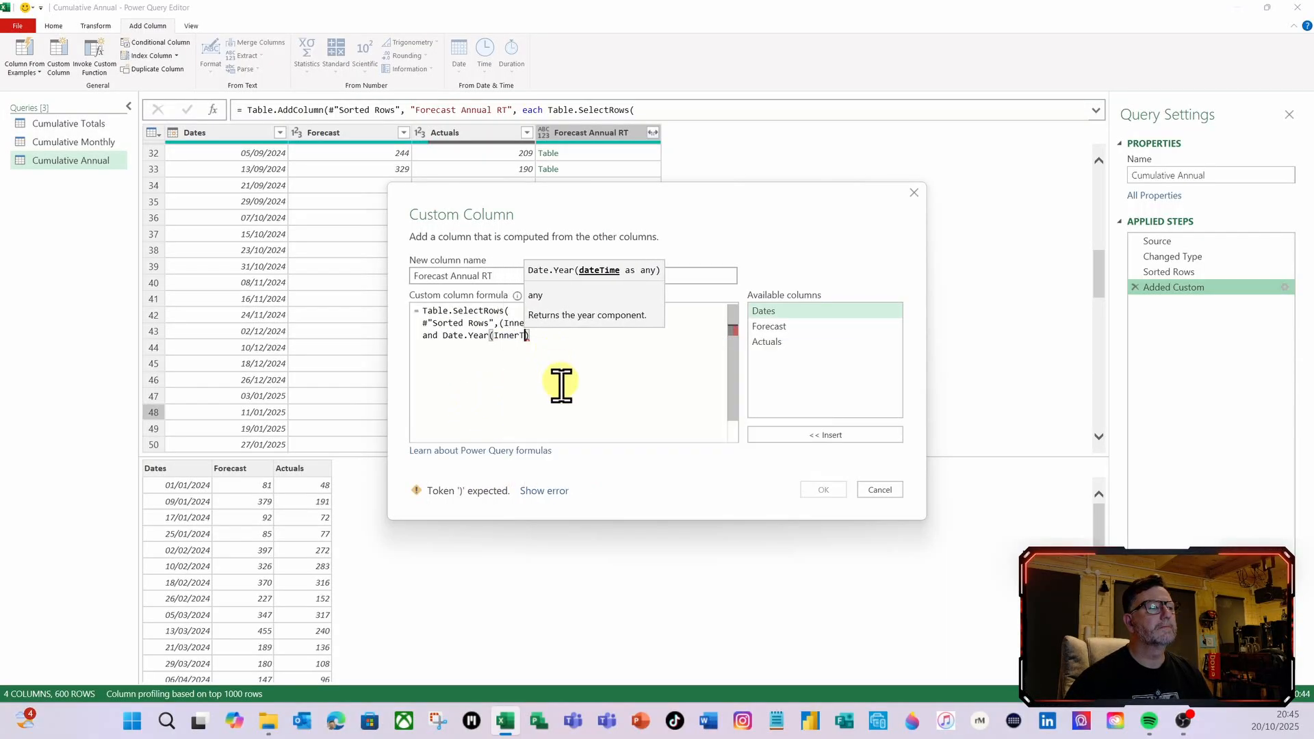
{"action": "key", "text": "Tab"}
{"action": "type", "text": "["}
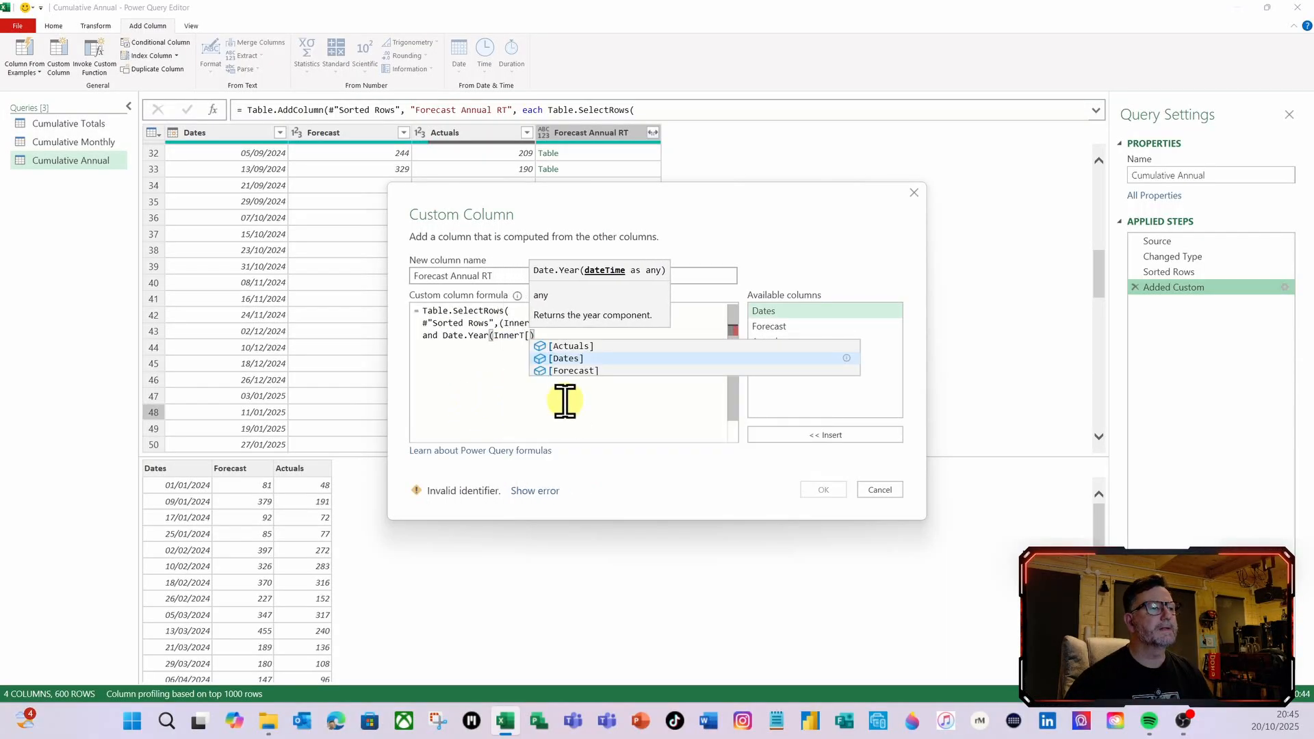
{"action": "left_click", "coordinate": [572, 360]}
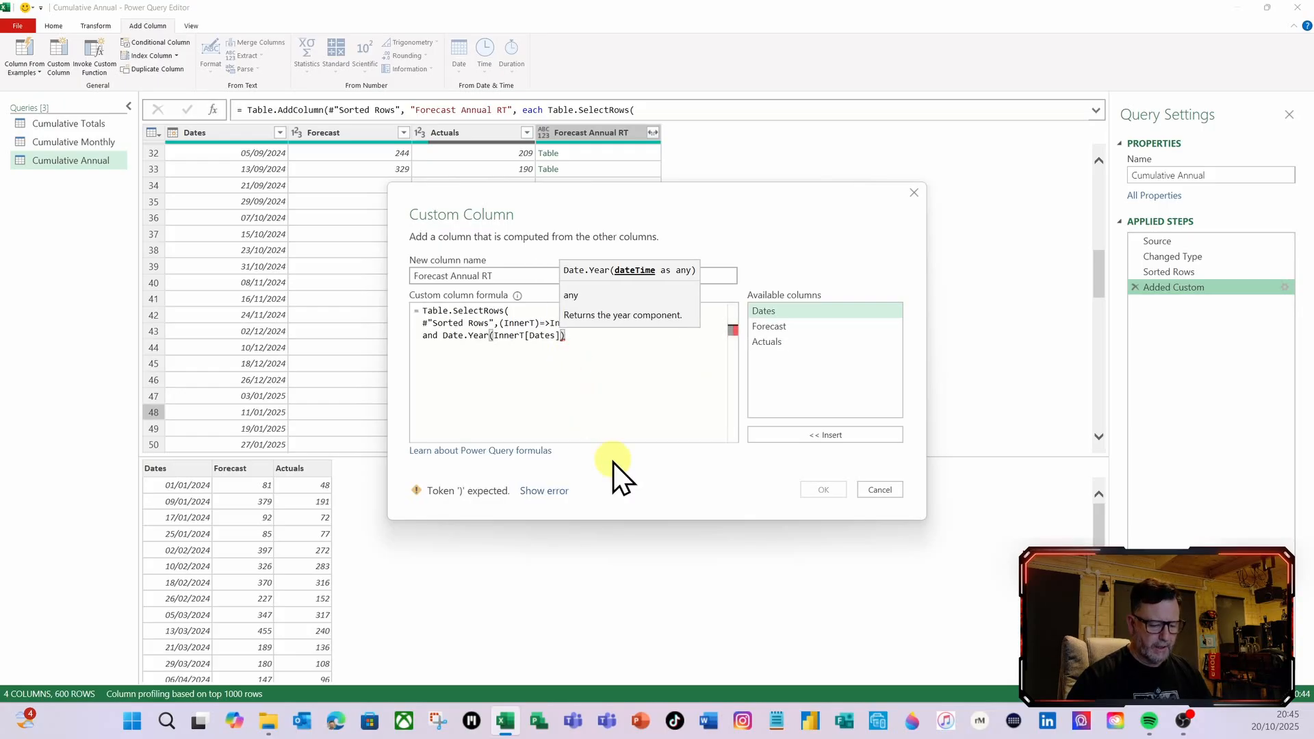
{"action": "type", "text": ")"}
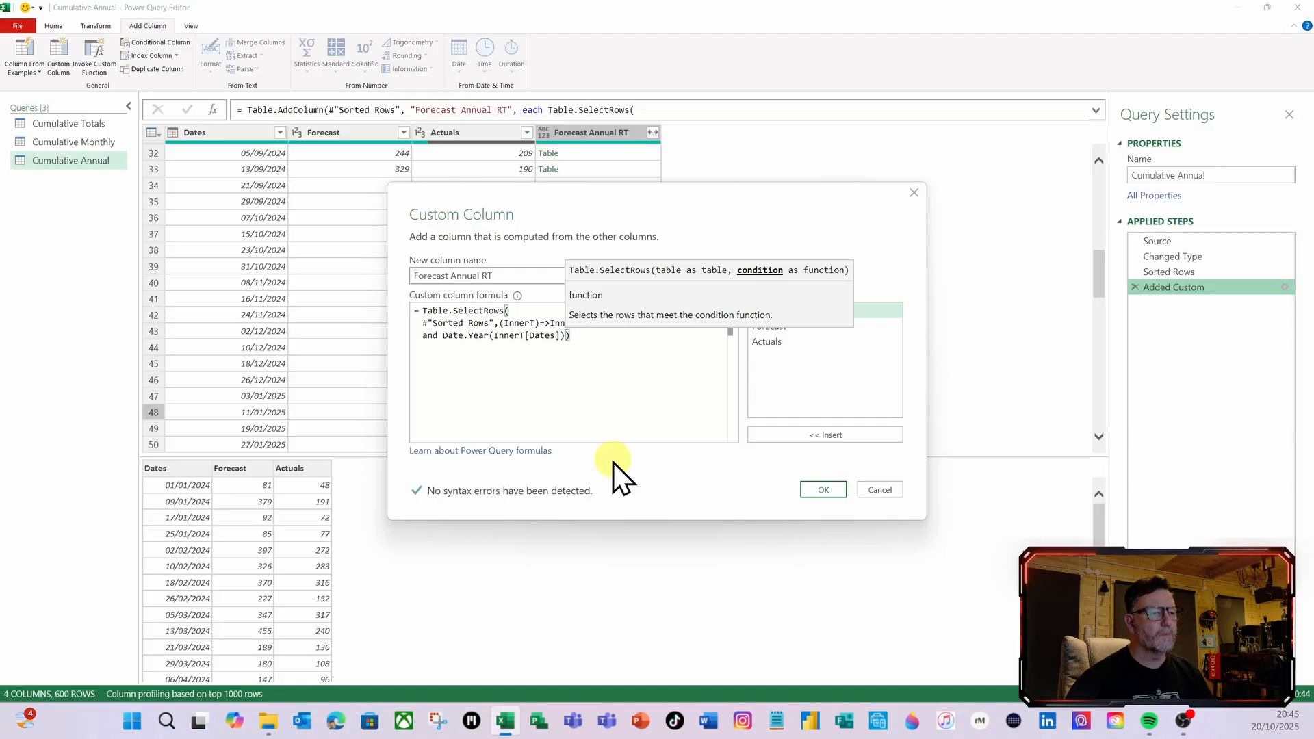
{"action": "type", "text": "="}
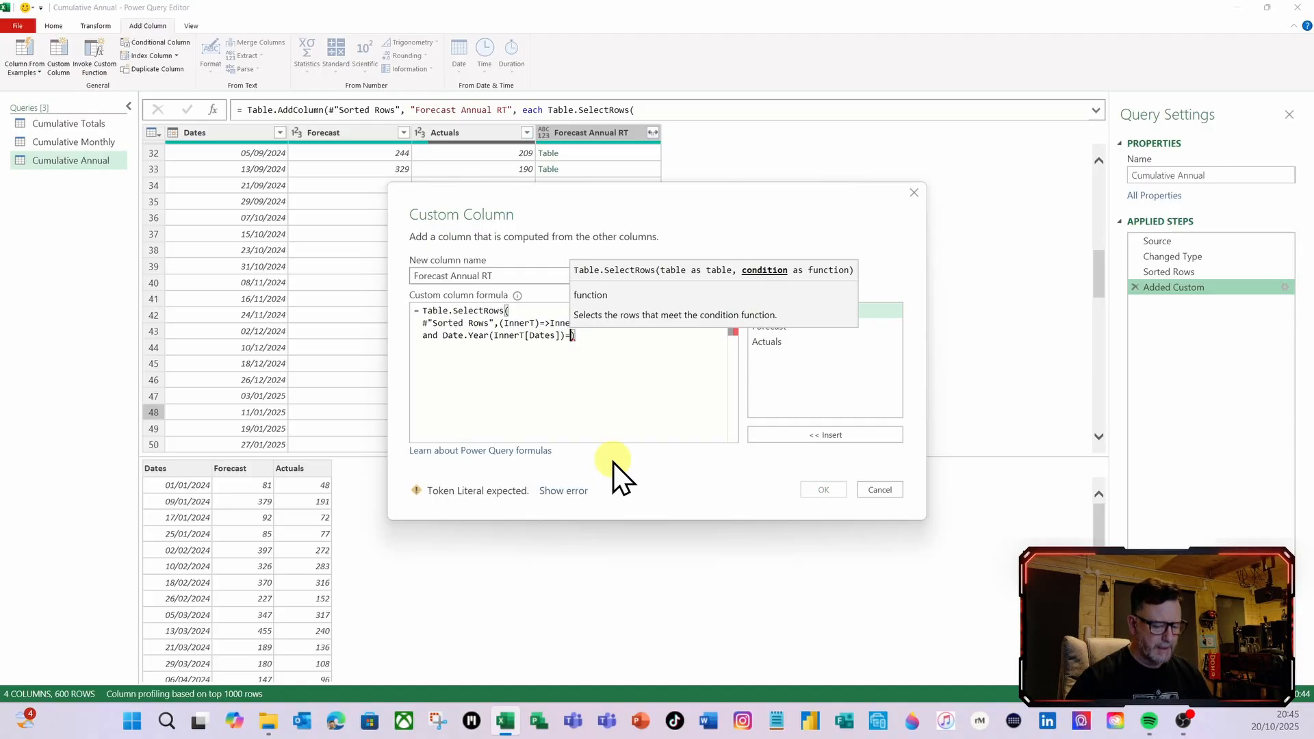
{"action": "type", "text": "date"}
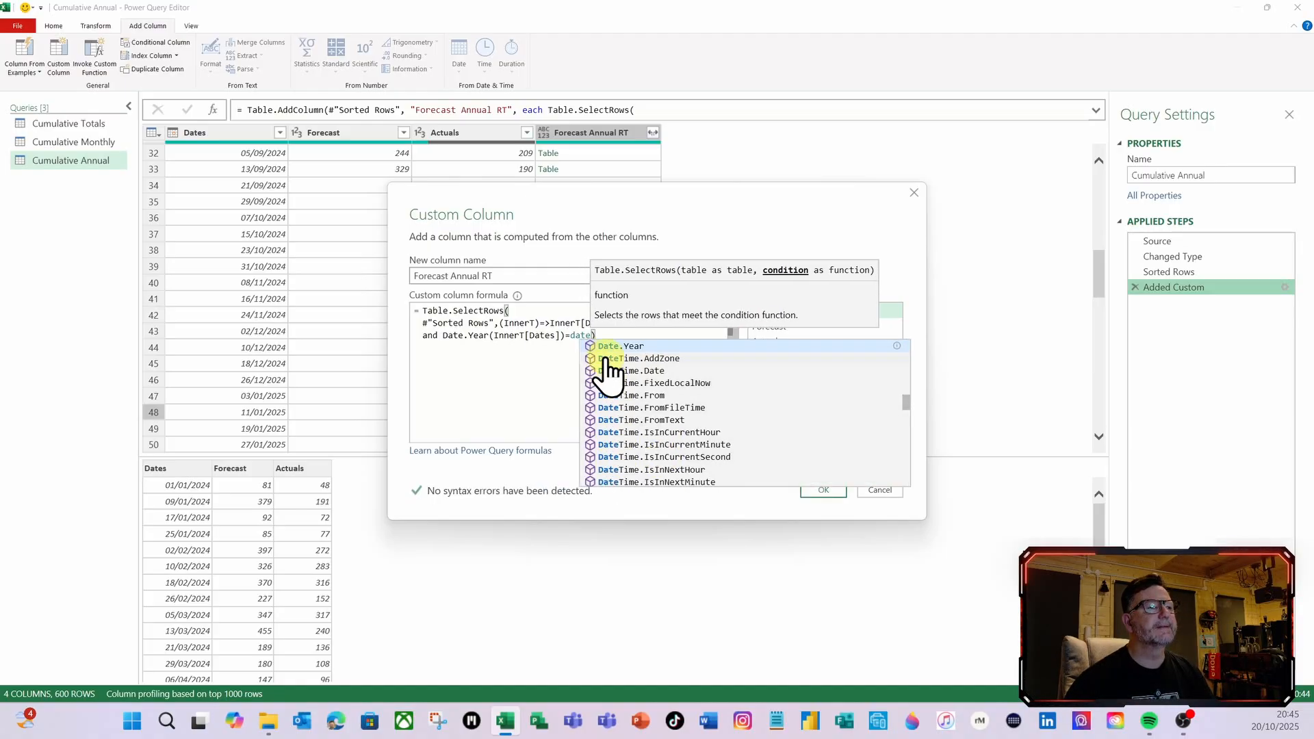
Complete the year condition with =Date.Year([Dates]), keep Table.SelectRows closed and apply the Forecast Annual RT formula
{"action": "left_click", "coordinate": [611, 346]}
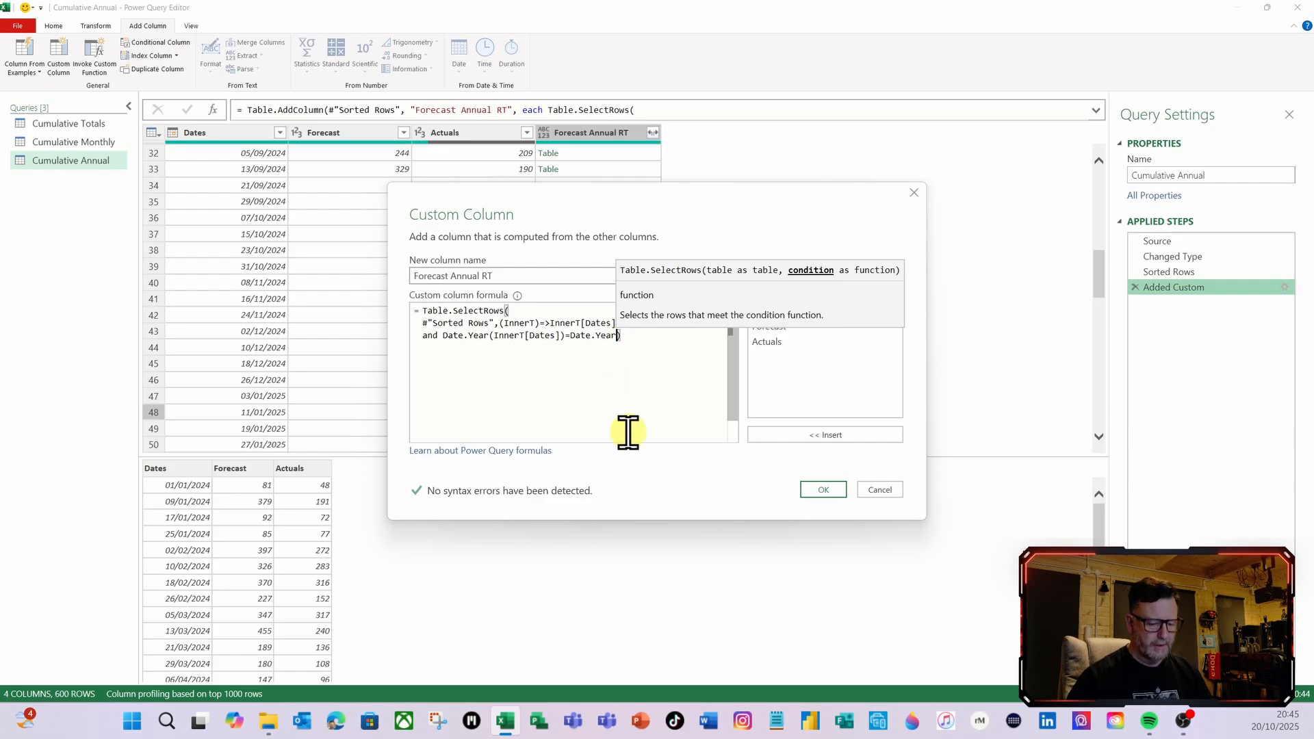
{"action": "type", "text": "("}
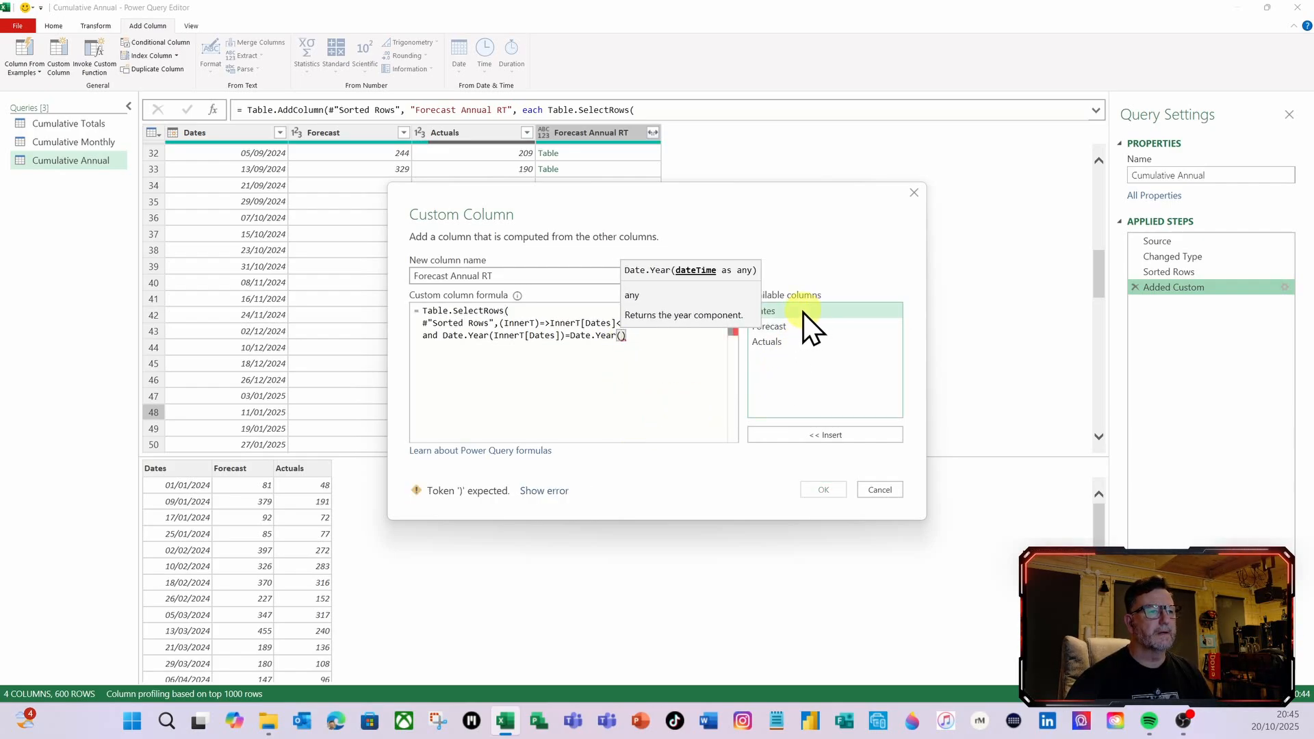
{"action": "double_click", "coordinate": [803, 312]}
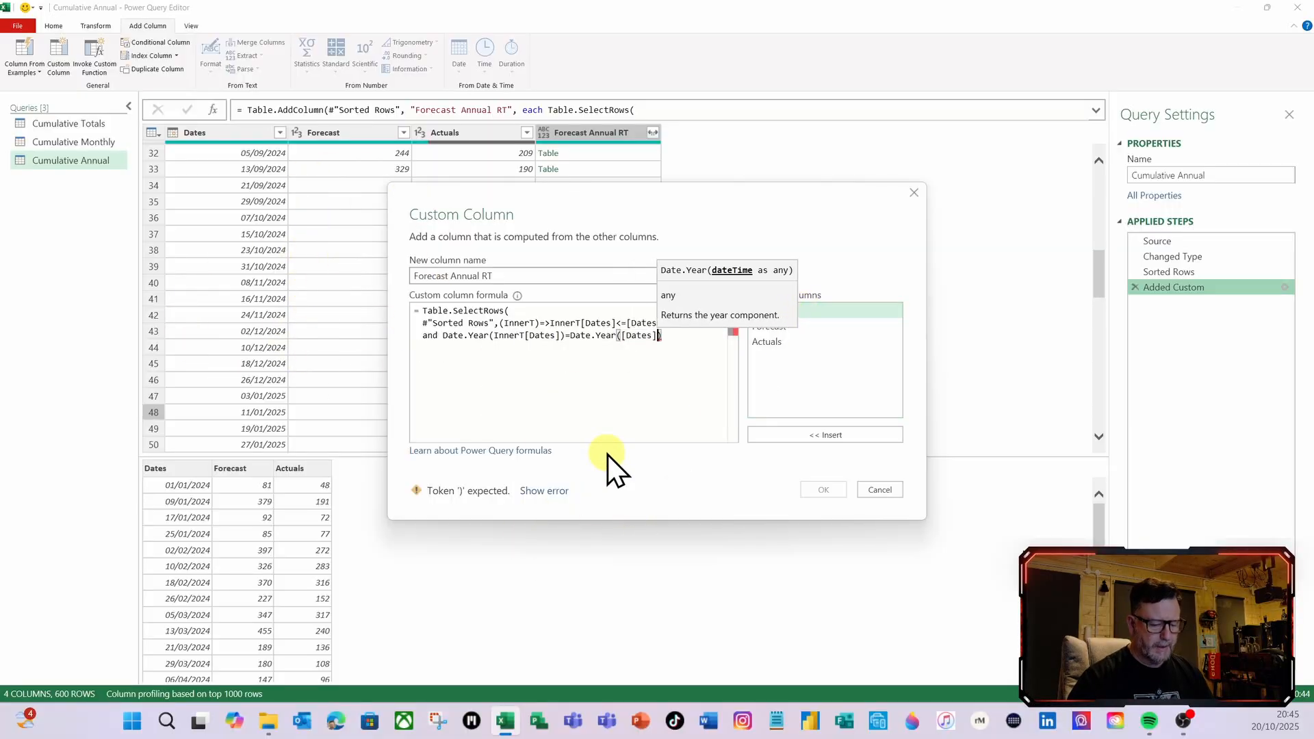
{"action": "type", "text": "))"}
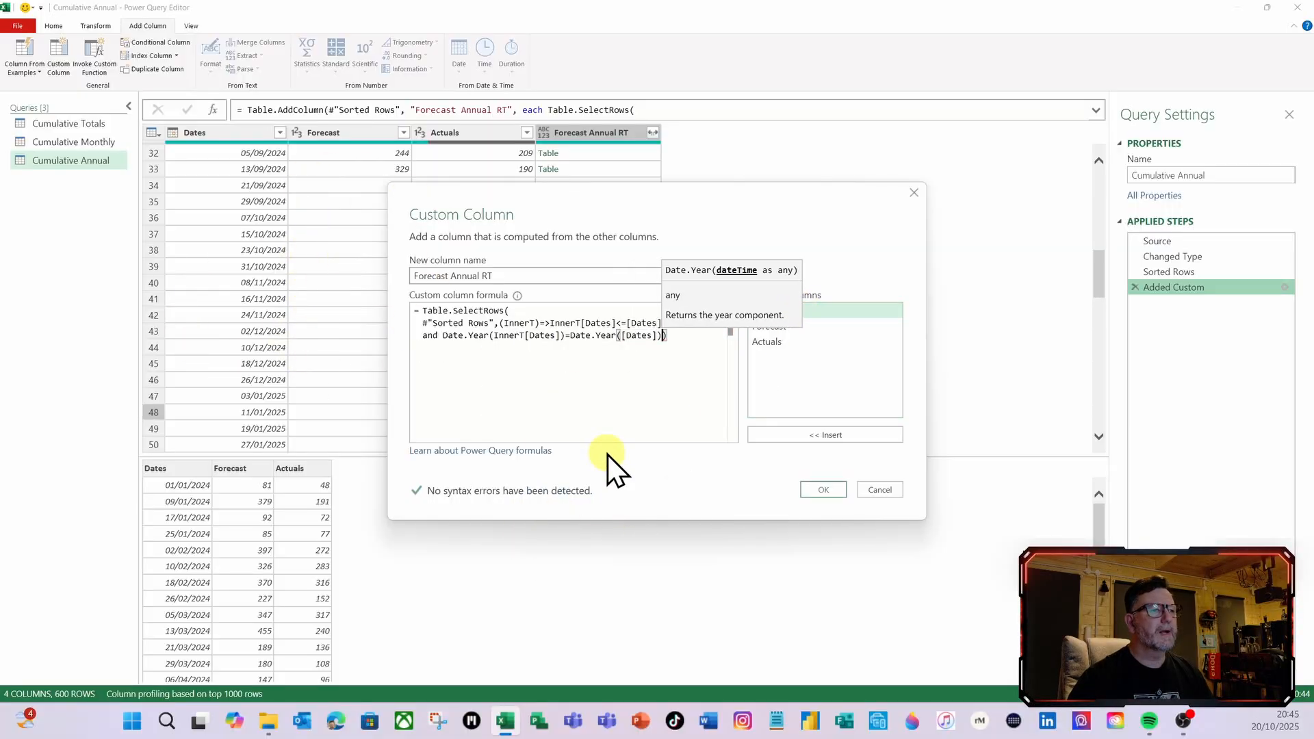
{"action": "left_click", "coordinate": [813, 490]}
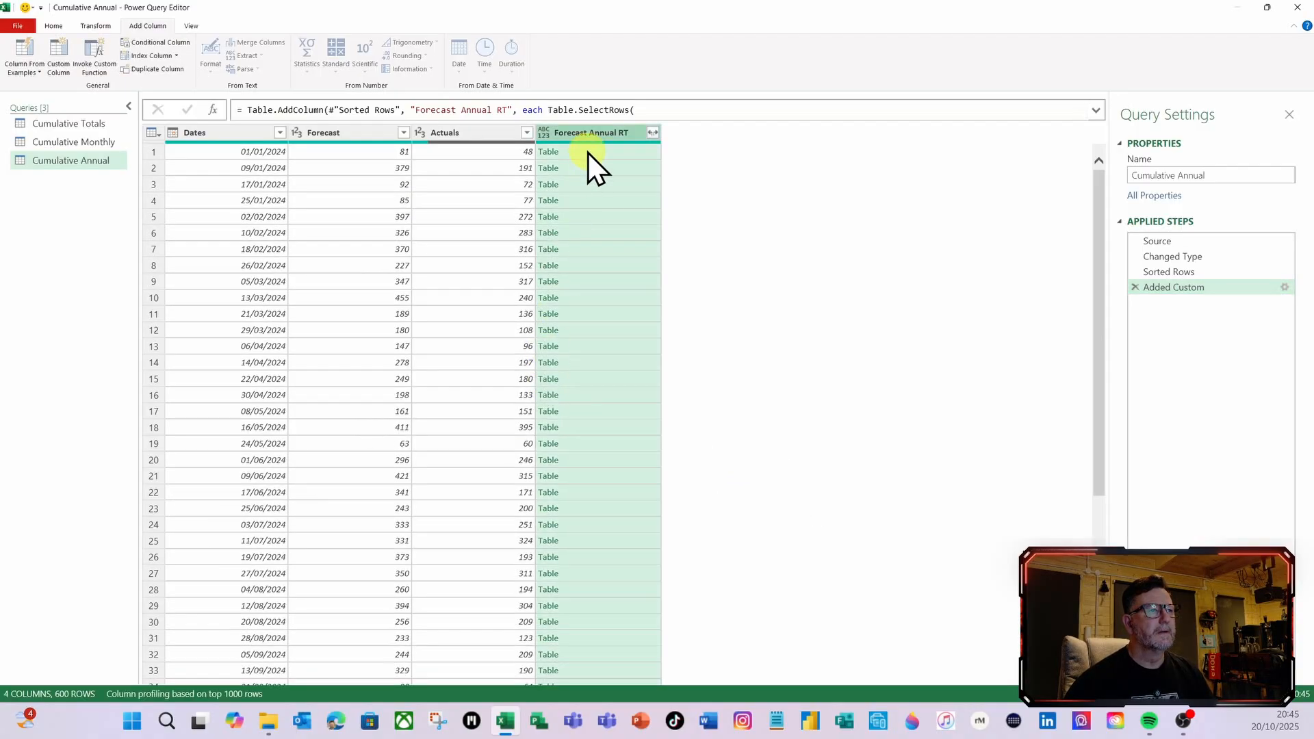
Examine the nested Forecast Annual RT tables in the first four rows and in rows 46 and 47, where 2024 turns into 2025
{"action": "left_click", "coordinate": [588, 154]}
{"action": "left_click", "coordinate": [587, 171]}
{"action": "left_click", "coordinate": [589, 187]}
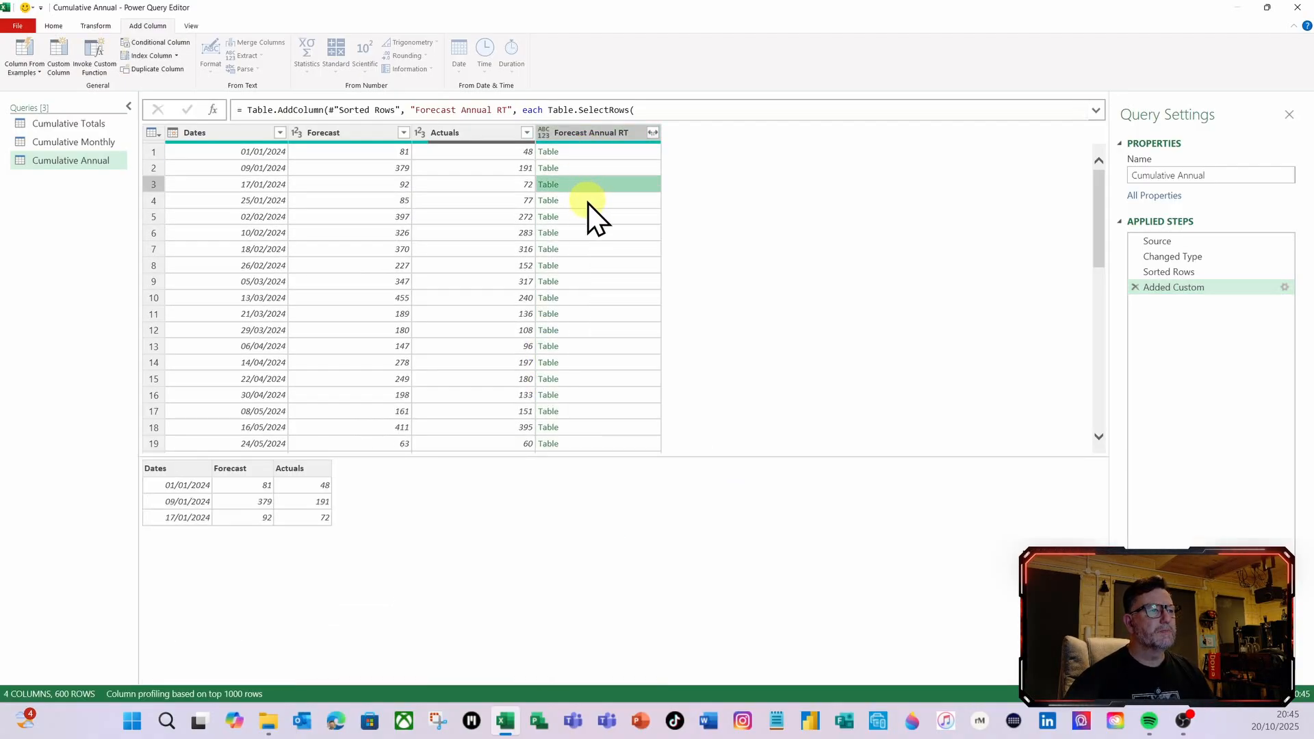
{"action": "left_click", "coordinate": [589, 200]}
{"action": "scroll", "coordinate": [600, 302], "scroll_direction": "down", "scroll_amount": 5}
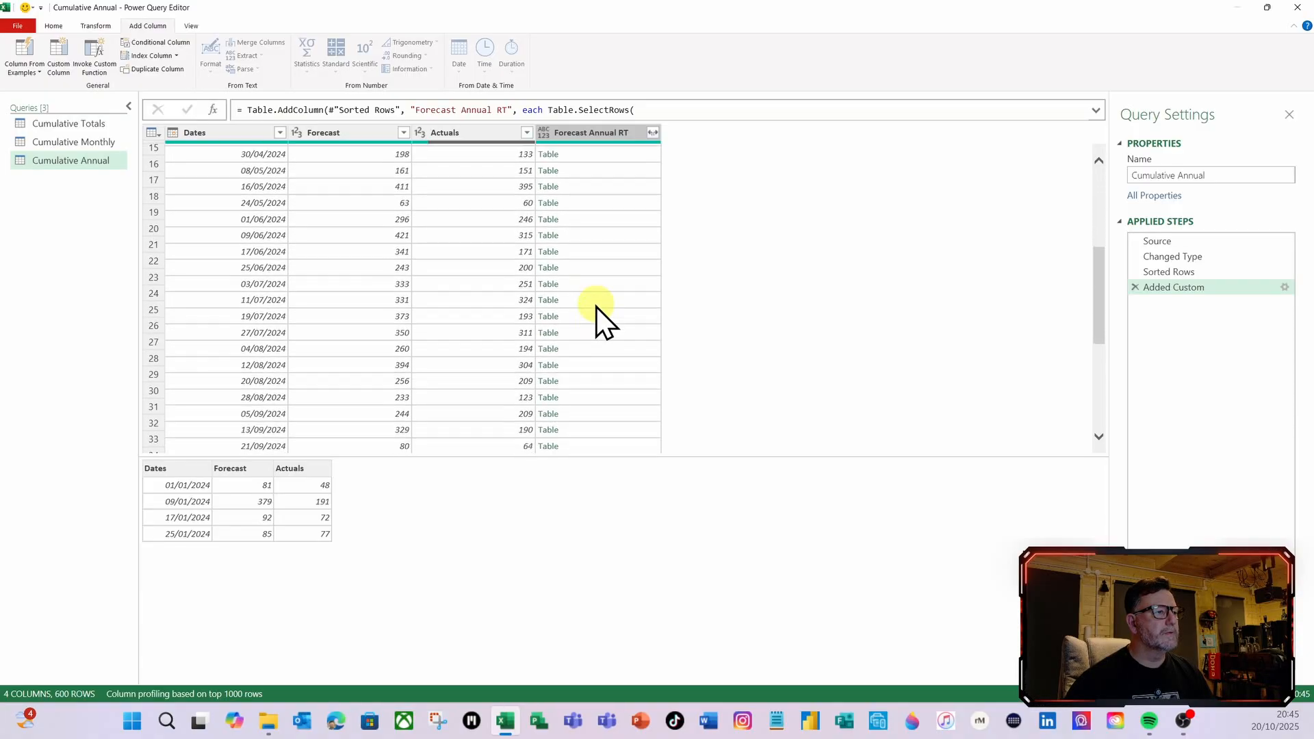
{"action": "scroll", "coordinate": [597, 306], "scroll_direction": "down", "scroll_amount": 5}
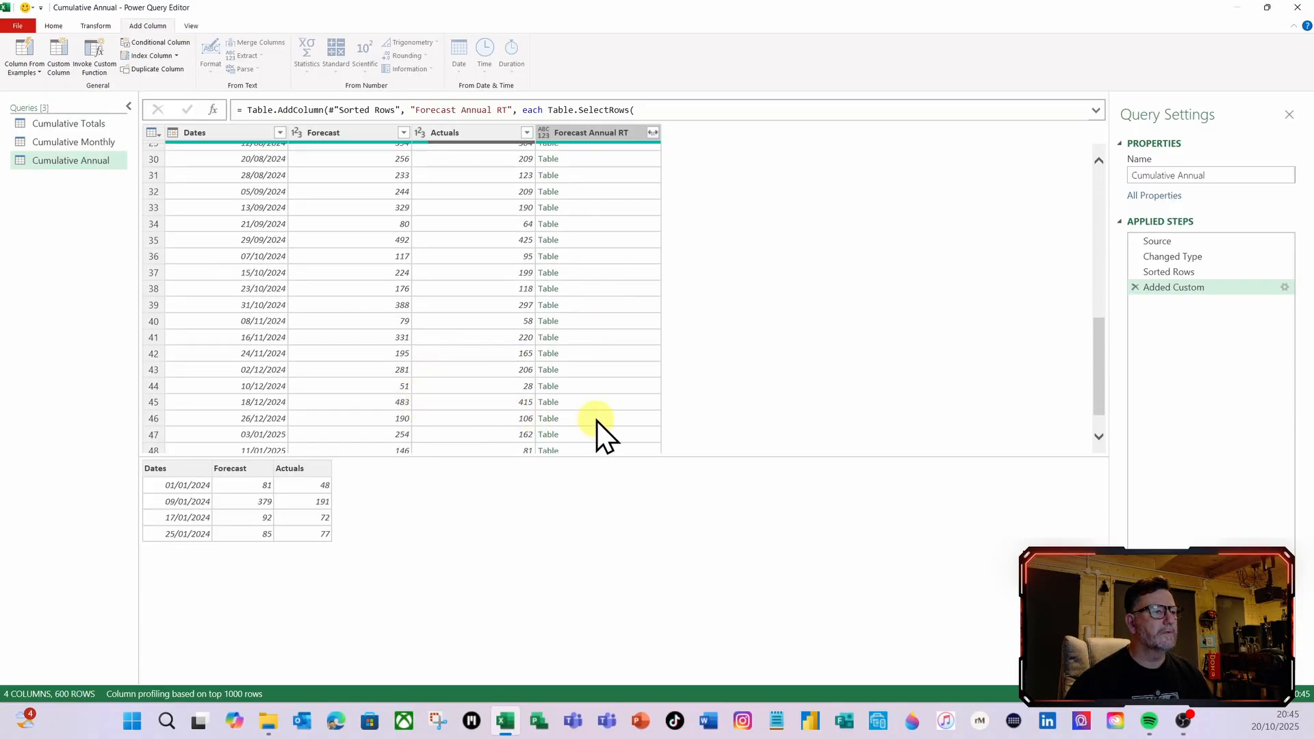
{"action": "left_click", "coordinate": [597, 419]}
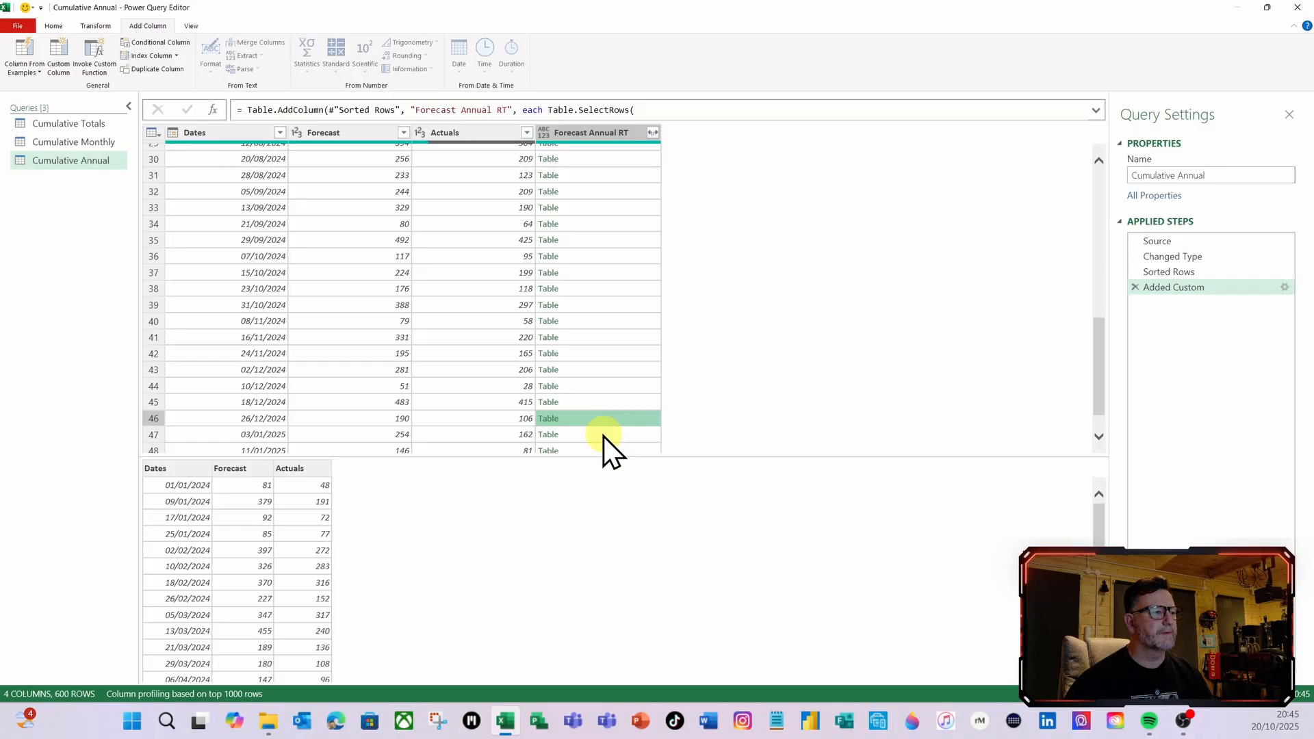
{"action": "left_click", "coordinate": [604, 436]}
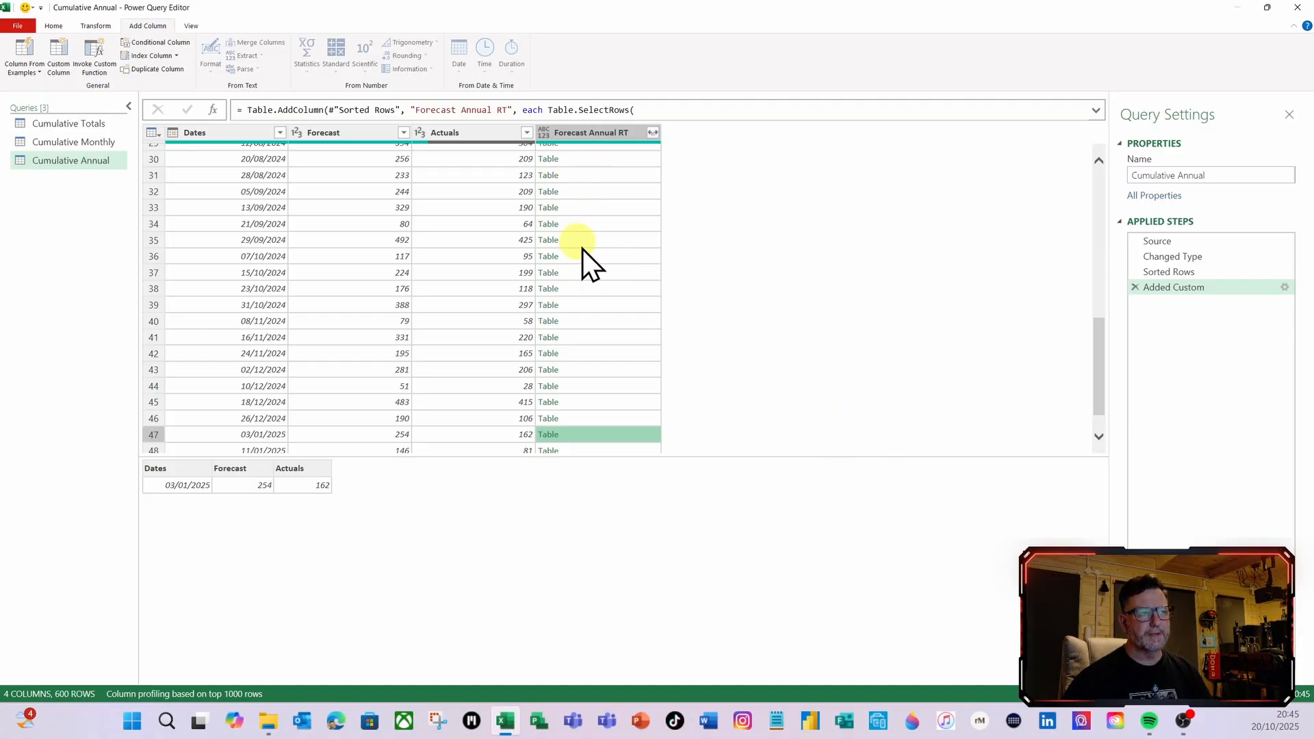
Append [Forecast] to the end of the Forecast Annual RT formula, apply it and inspect the list in the first row
{"action": "left_click", "coordinate": [1284, 287]}
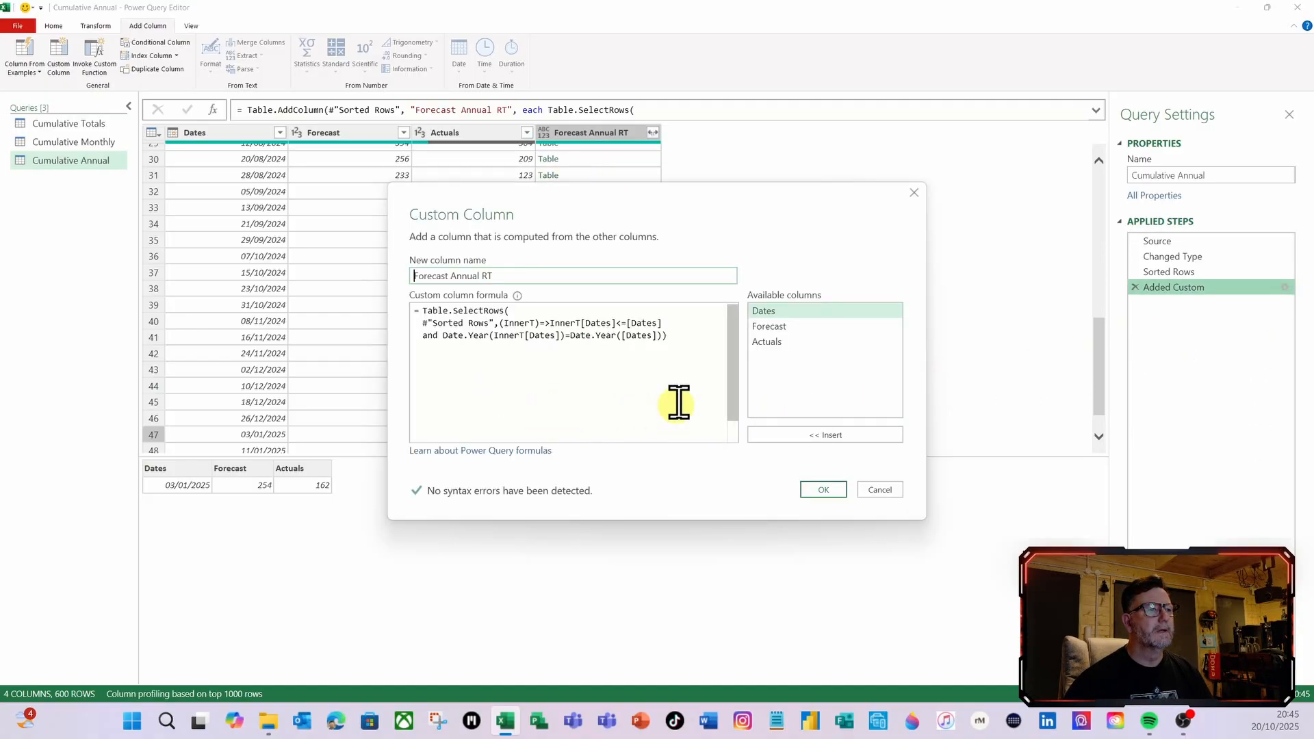
{"action": "left_click", "coordinate": [676, 335]}
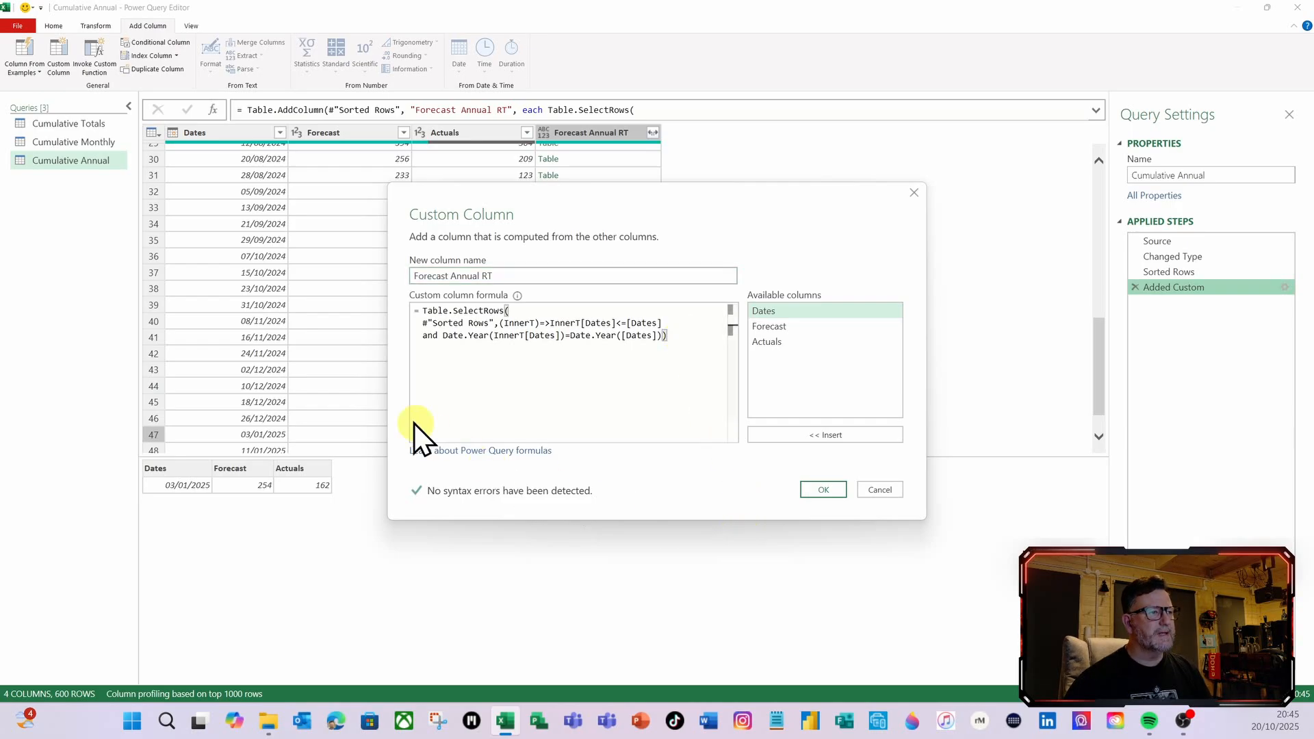
{"action": "type", "text": "["}
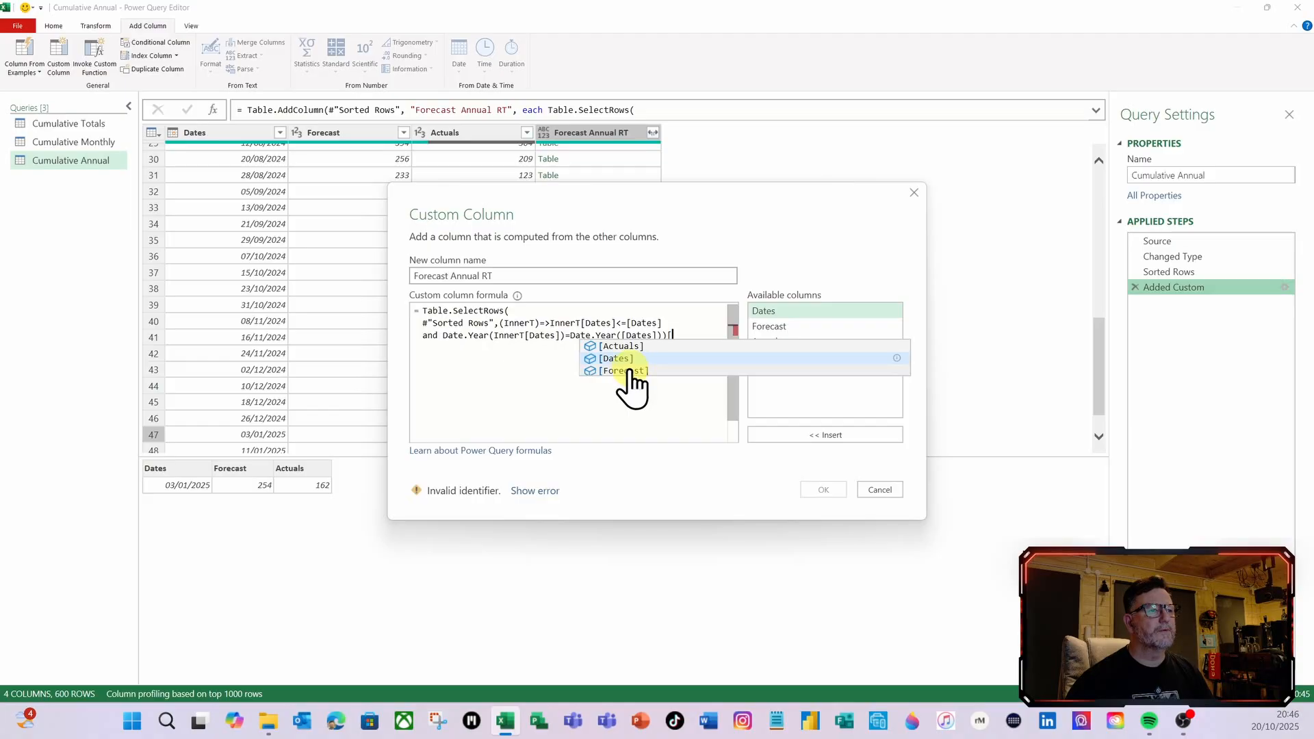
{"action": "left_click", "coordinate": [624, 370]}
{"action": "left_click", "coordinate": [820, 492]}
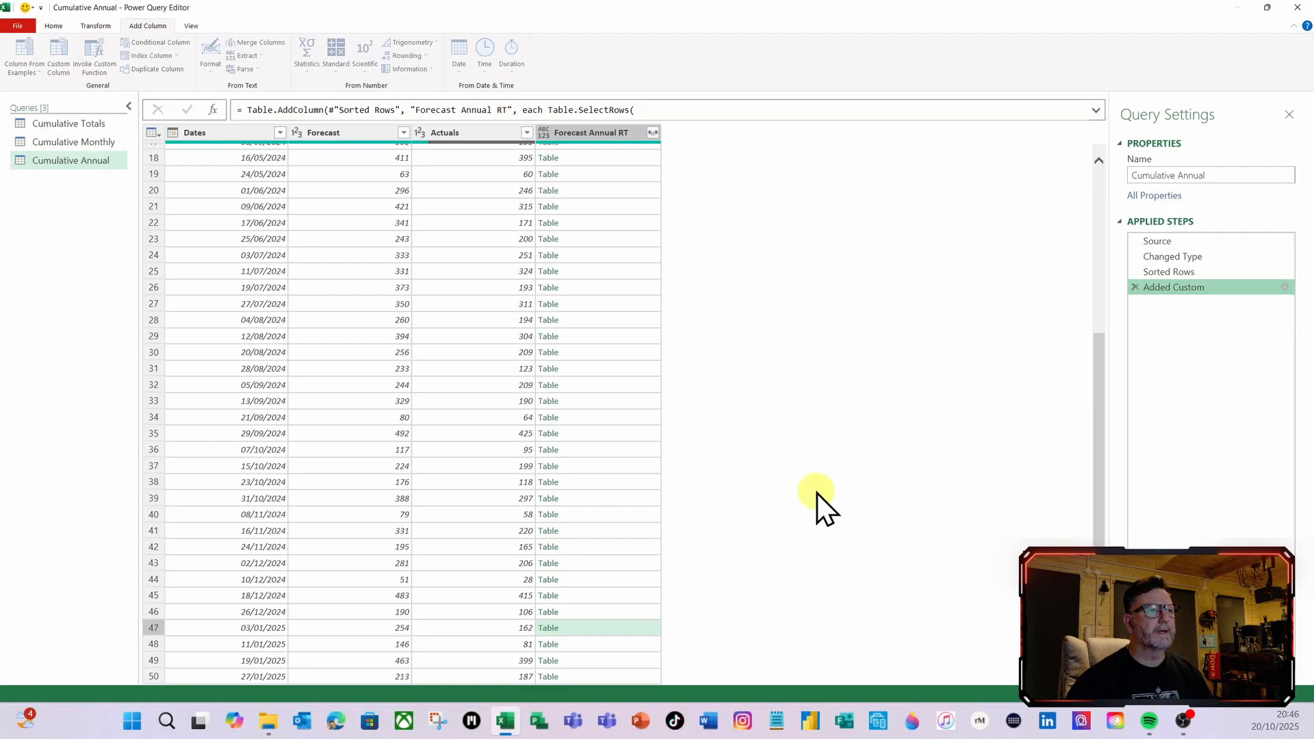
{"action": "left_click", "coordinate": [588, 205]}
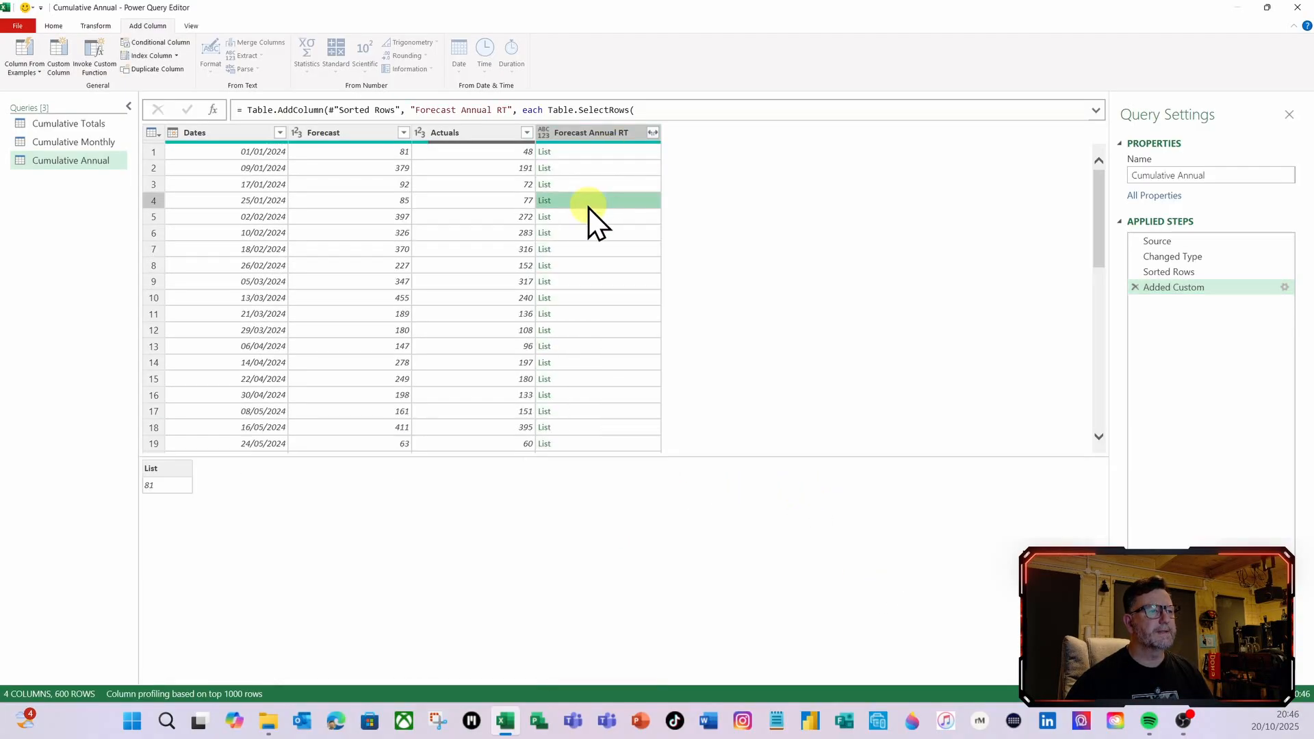
{"action": "left_click", "coordinate": [598, 158]}
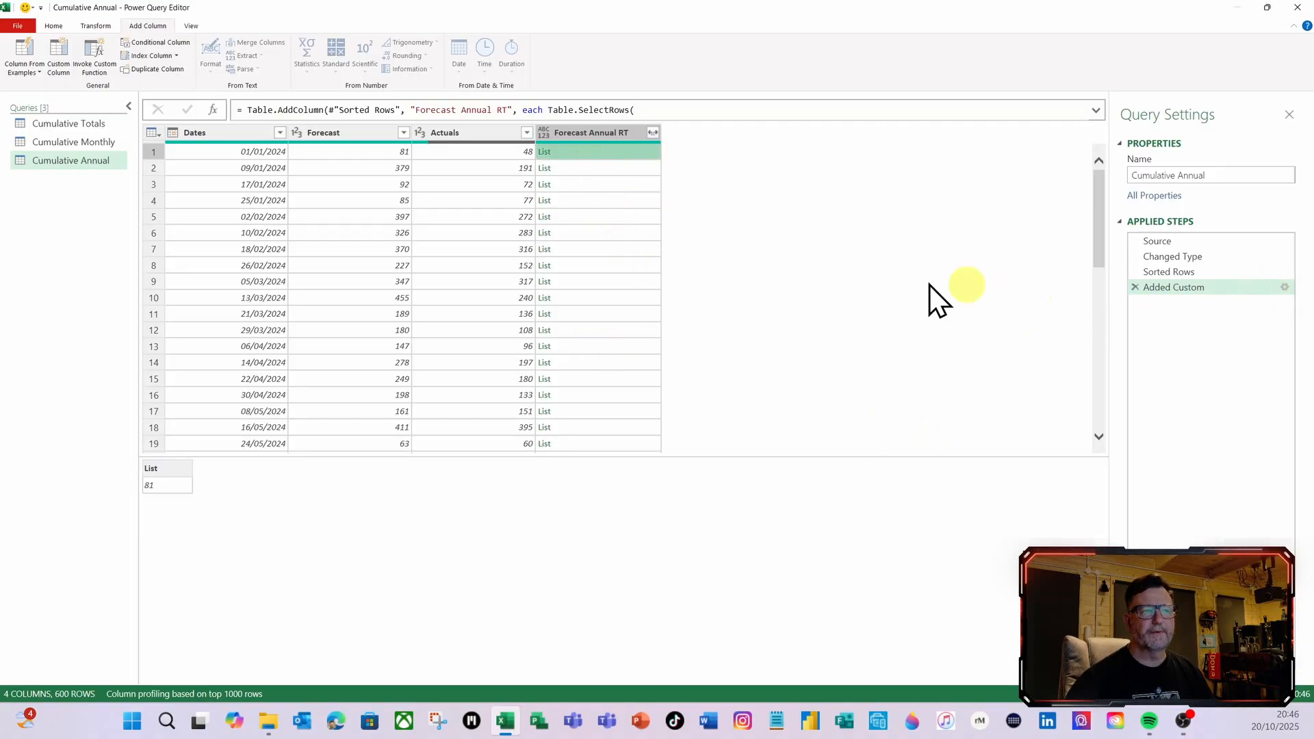
Wrap the Forecast Annual RT formula in List.Sum( ) around the Table.SelectRows expression and apply it
{"action": "left_click", "coordinate": [1284, 288]}
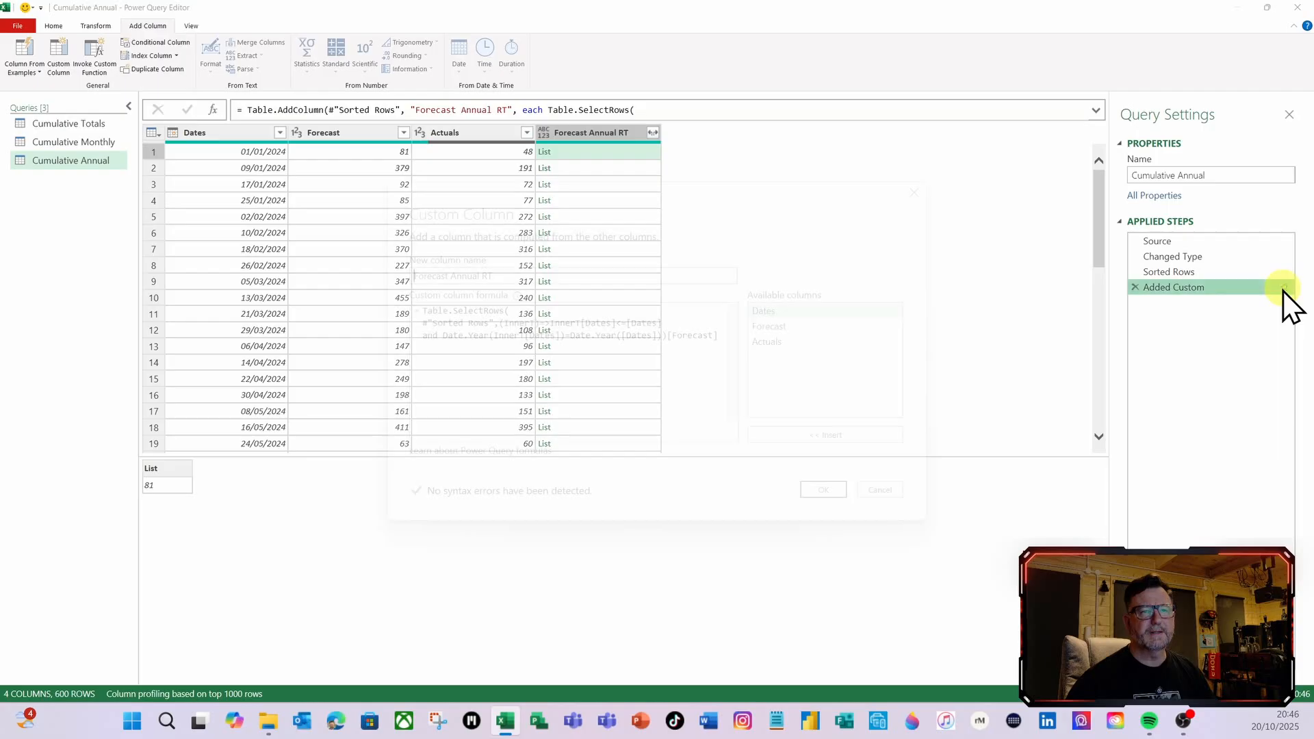
{"action": "left_click", "coordinate": [418, 305]}
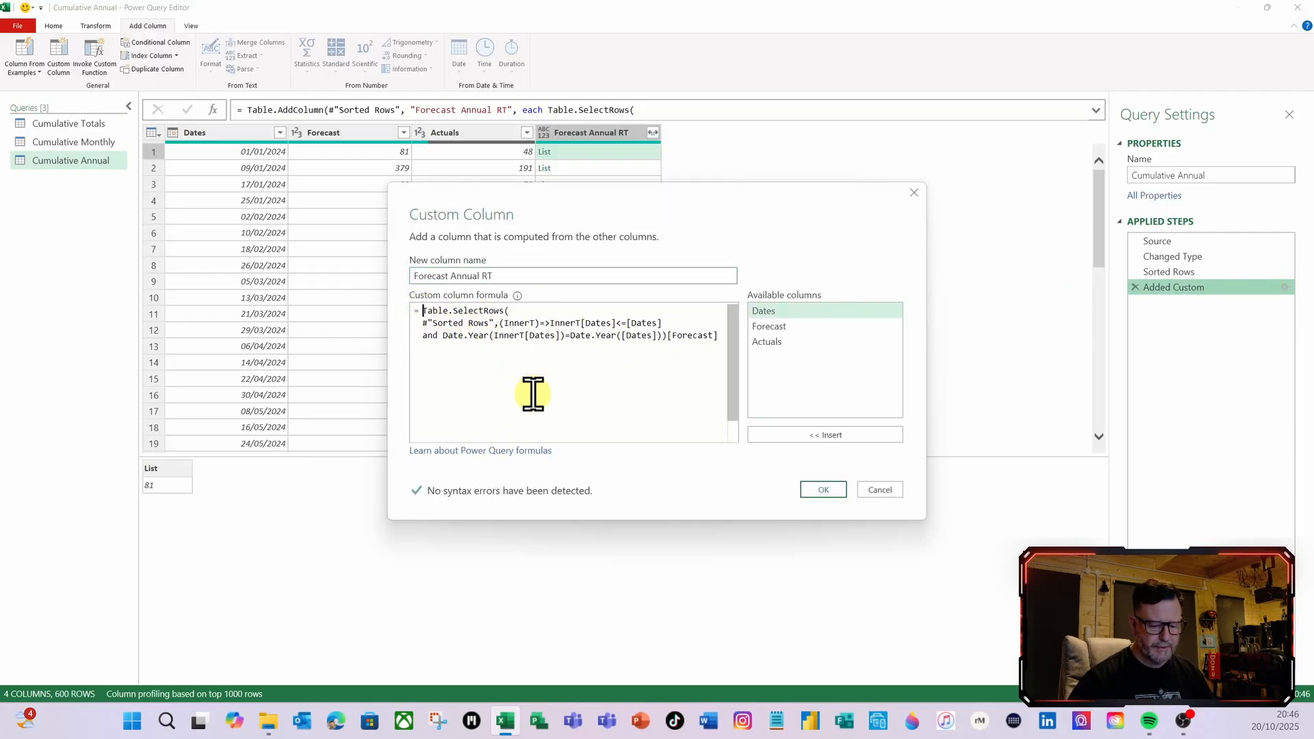
{"action": "key", "text": "Return"}
{"action": "key", "text": "Up"}
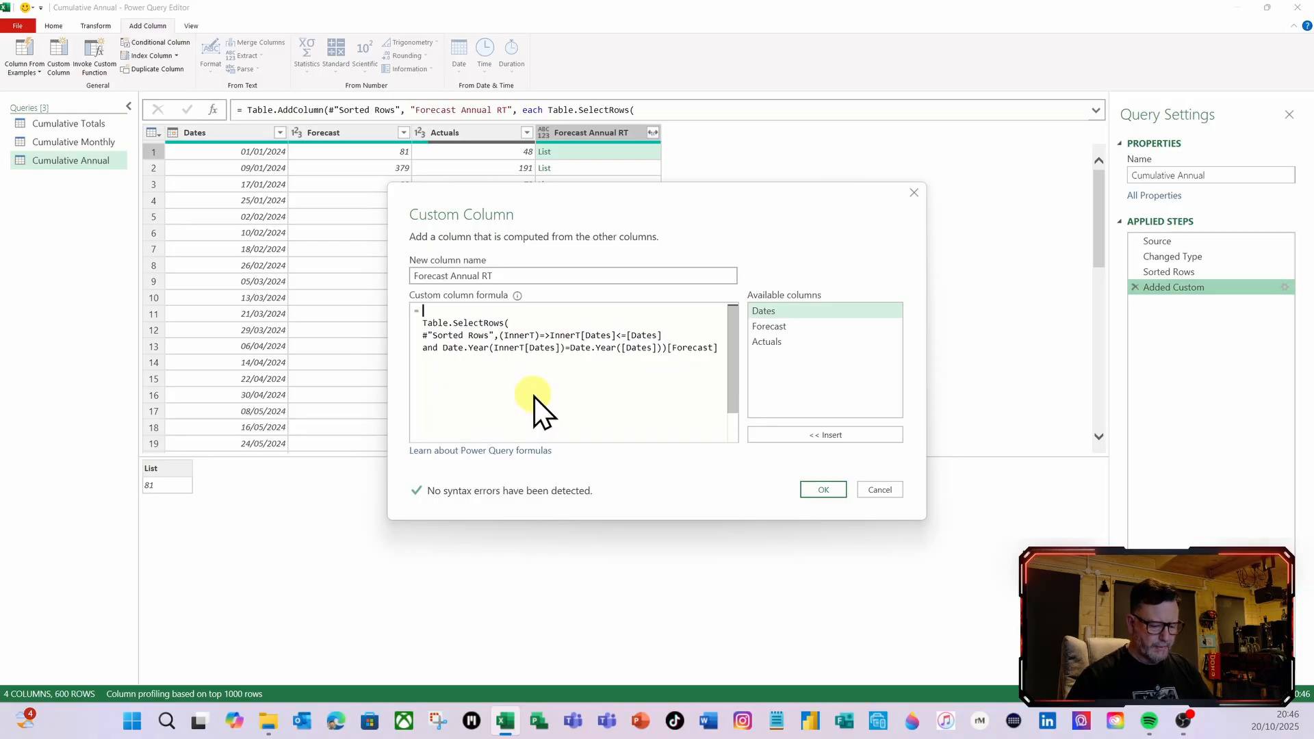
{"action": "type", "text": "lists"}
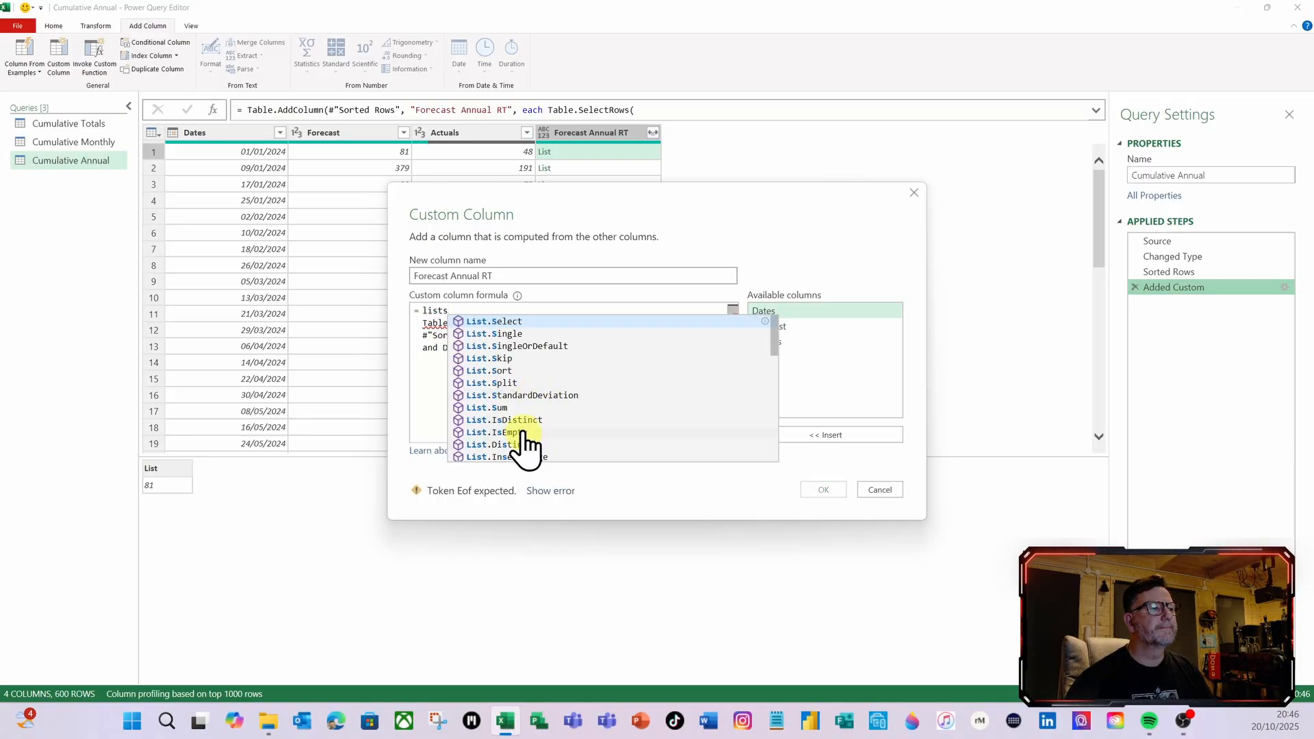
{"action": "left_click", "coordinate": [480, 408]}
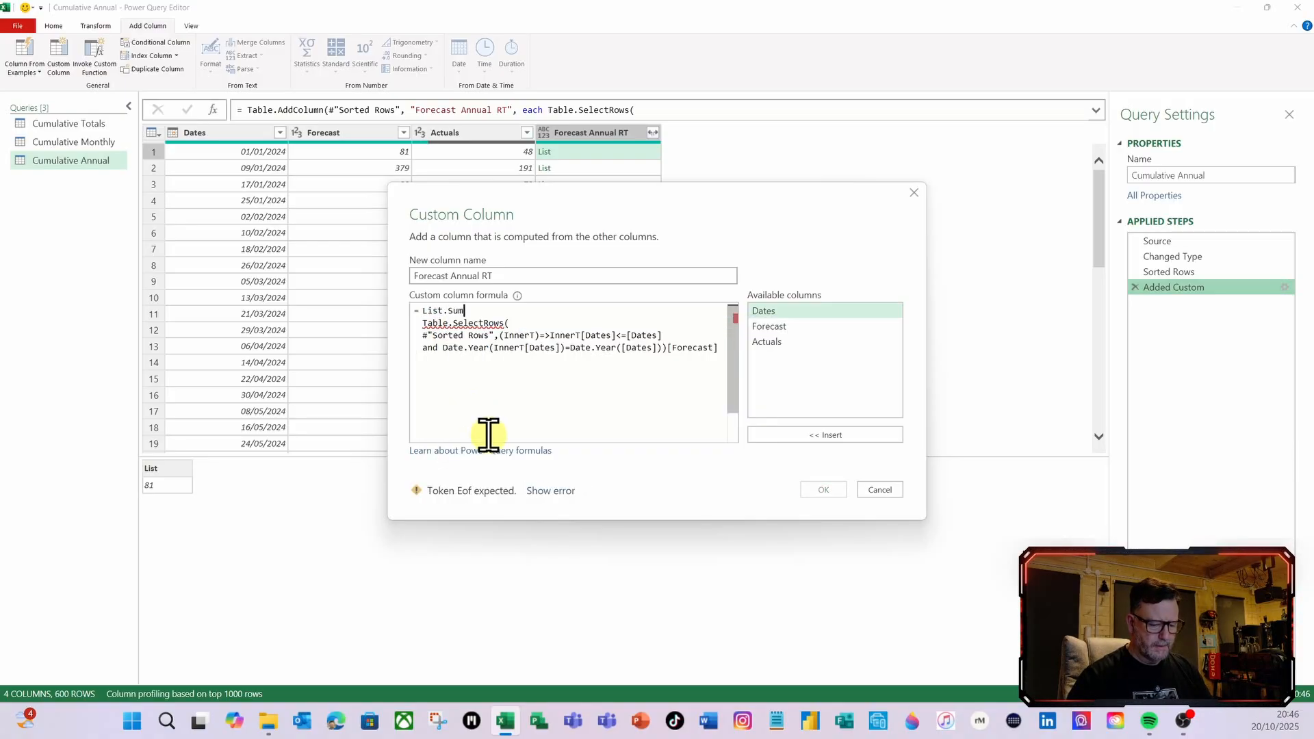
{"action": "type", "text": "("}
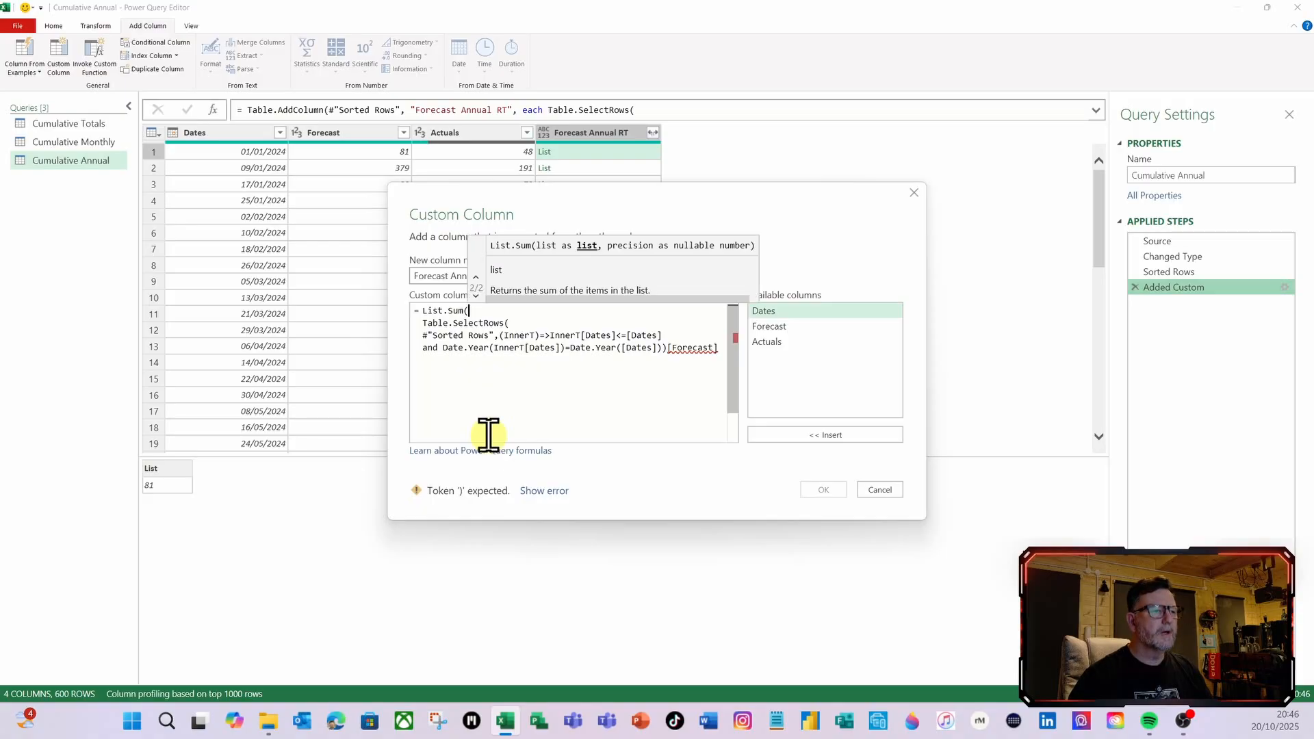
{"action": "left_click", "coordinate": [722, 345]}
{"action": "key", "text": "Return"}
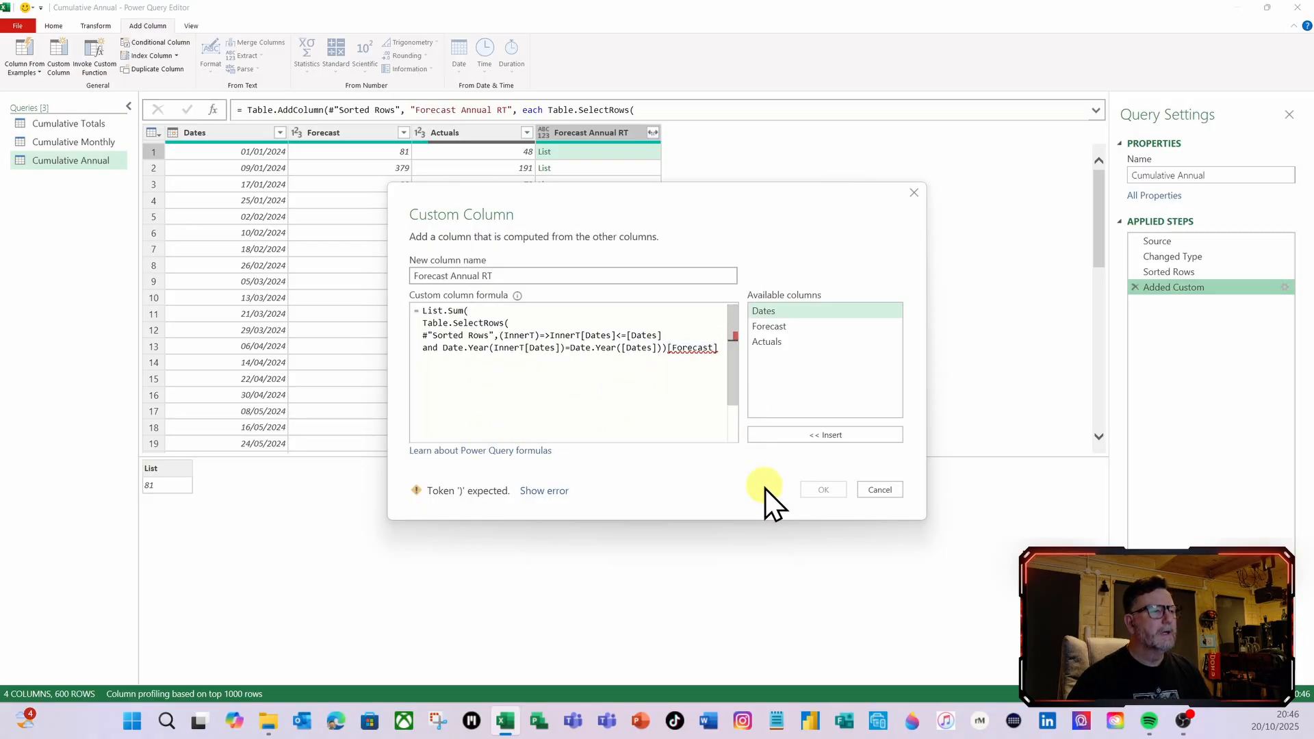
{"action": "type", "text": ")"}
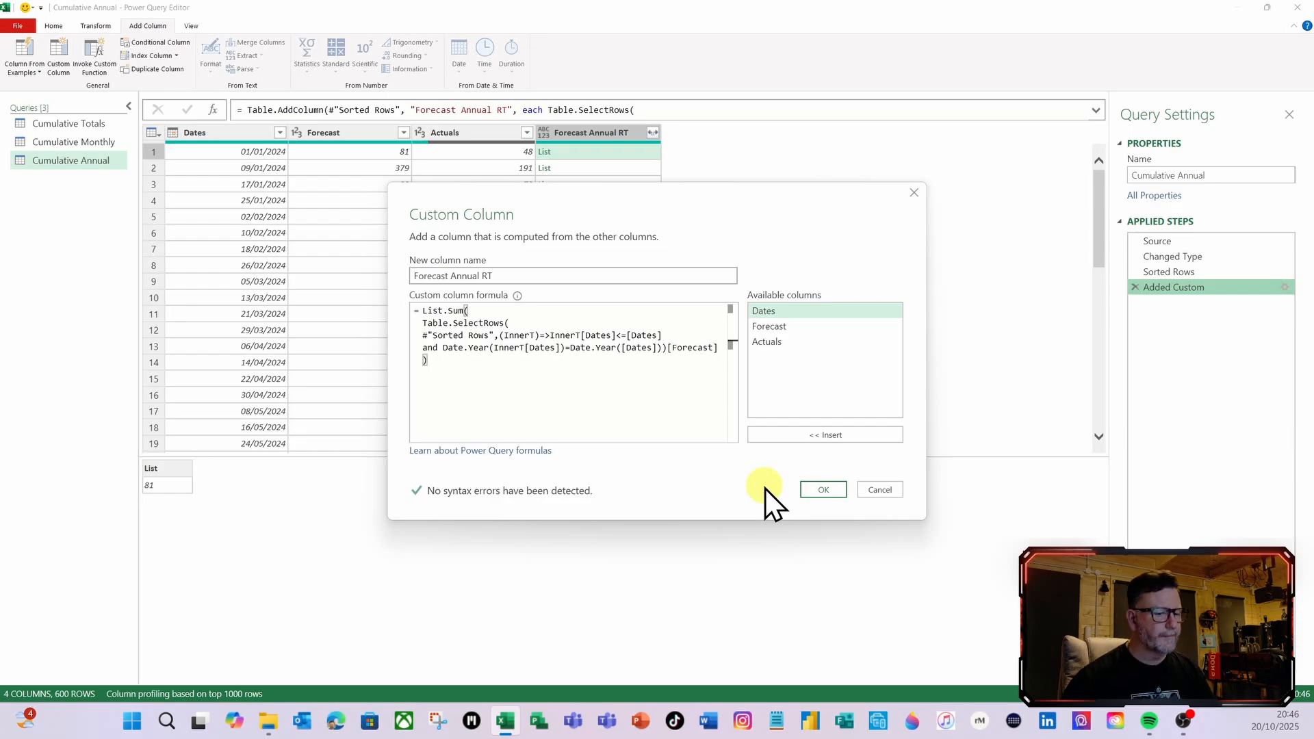
{"action": "left_click", "coordinate": [824, 491]}
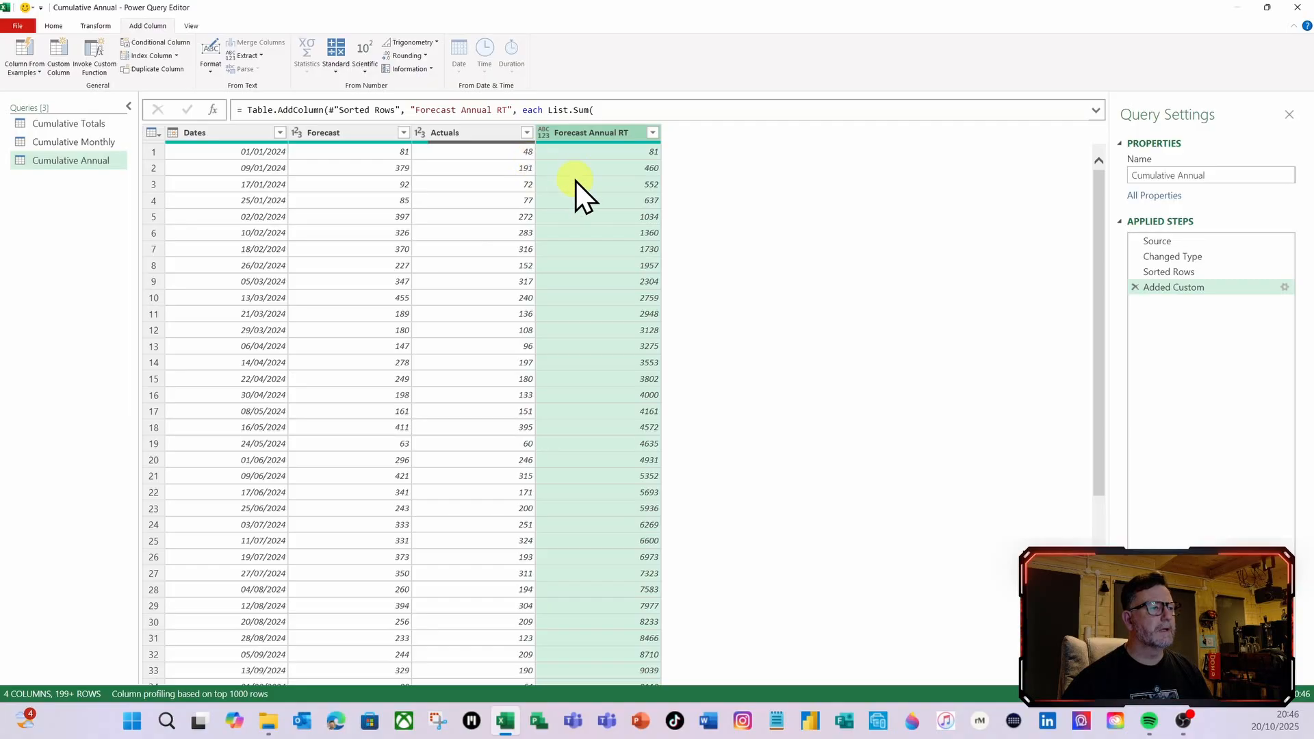
Add Int64.Type as the column type argument at the end of the Forecast Annual RT Table.AddColumn formula and apply it
{"action": "left_click", "coordinate": [1097, 110]}
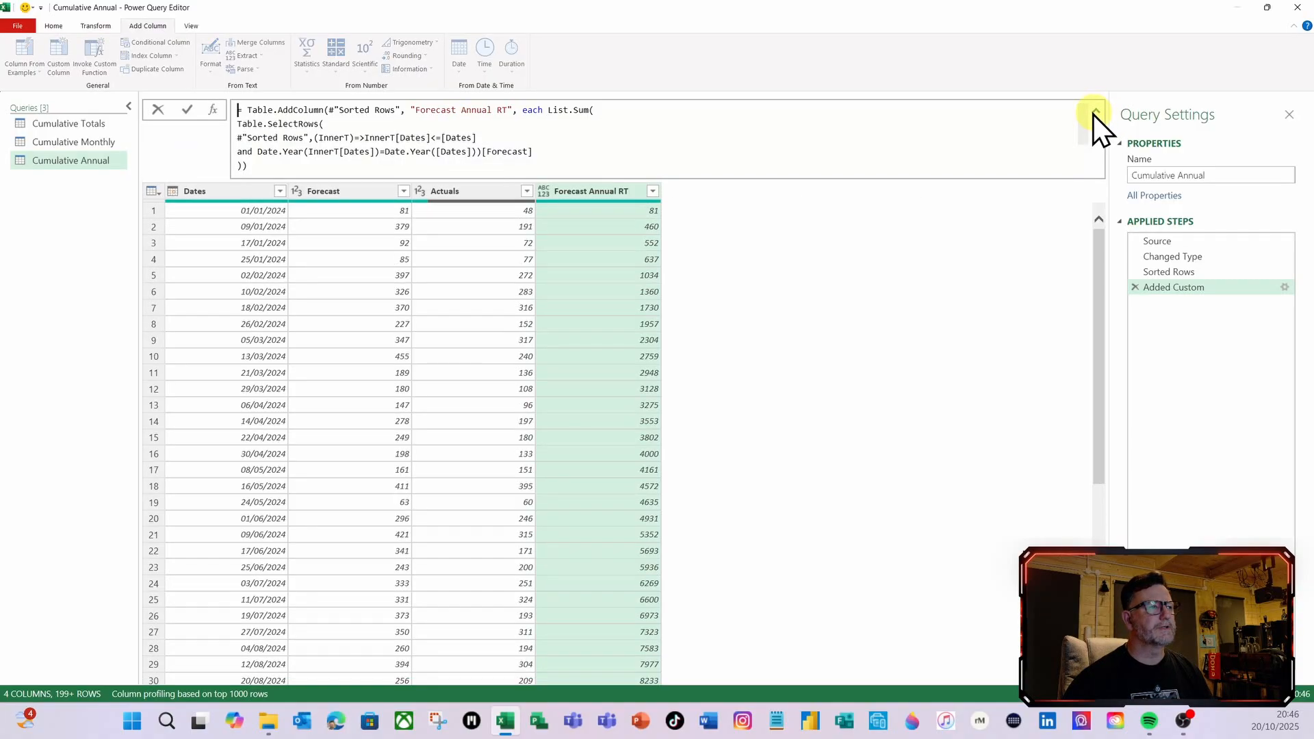
{"action": "left_click", "coordinate": [242, 170]}
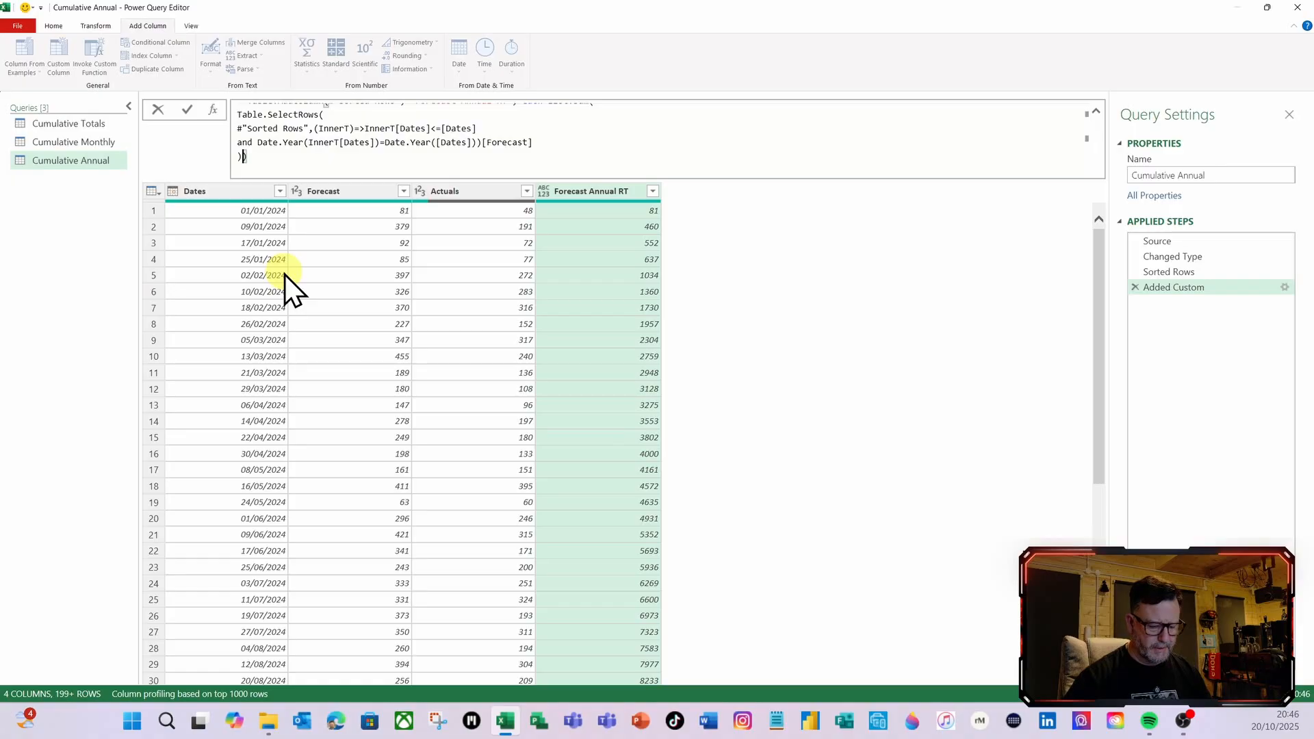
{"action": "type", "text": ",int"}
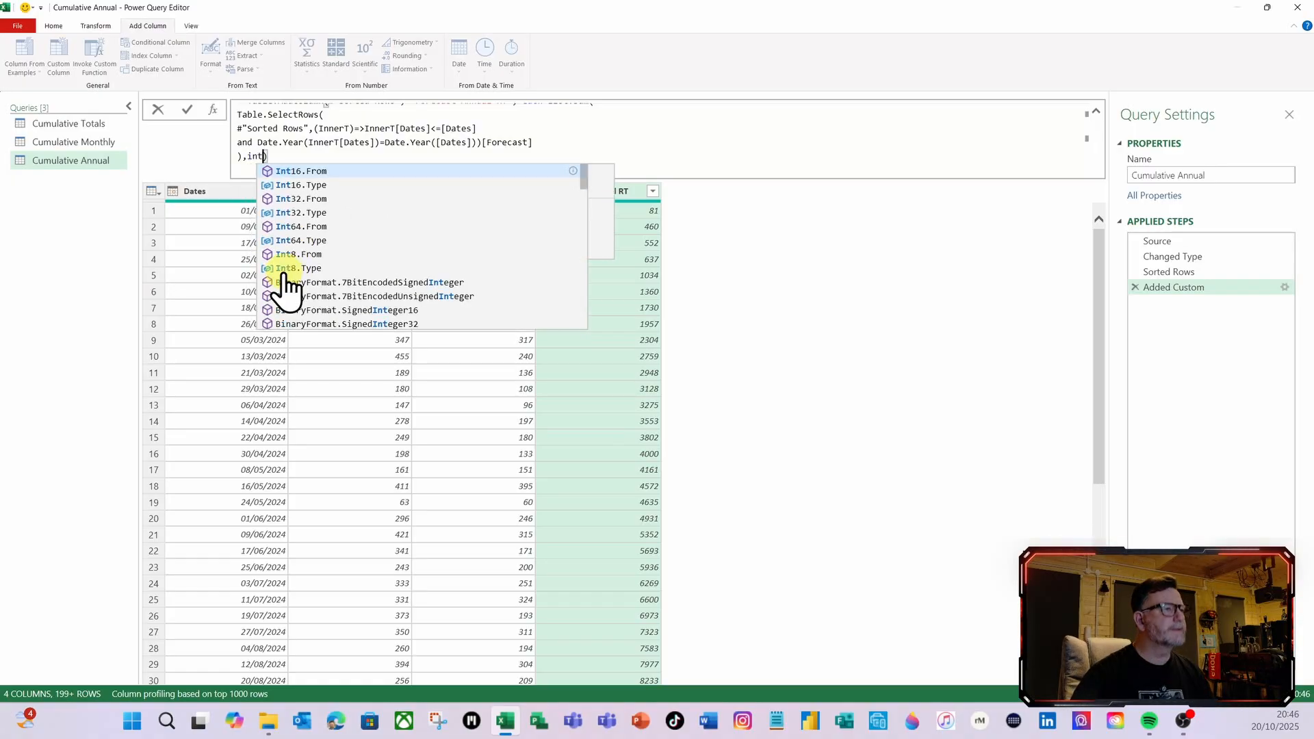
{"action": "left_click", "coordinate": [304, 240]}
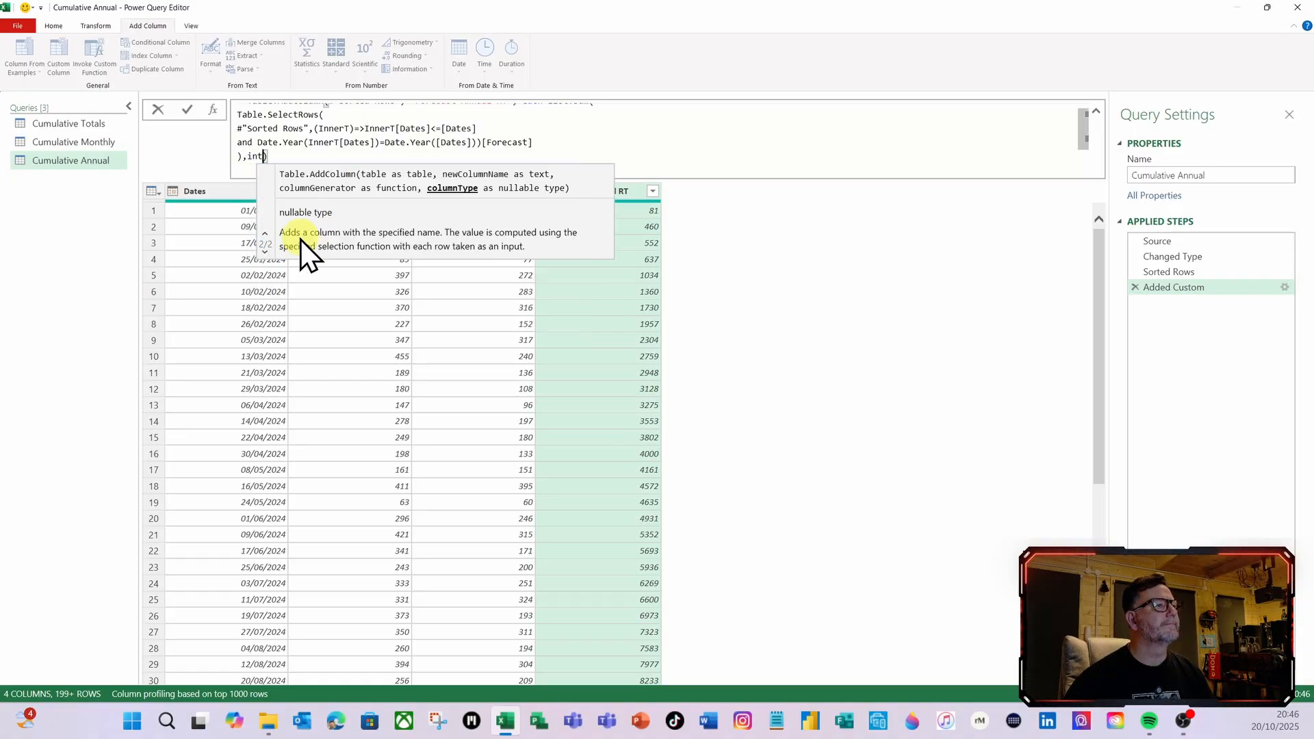
{"action": "left_click", "coordinate": [192, 110]}
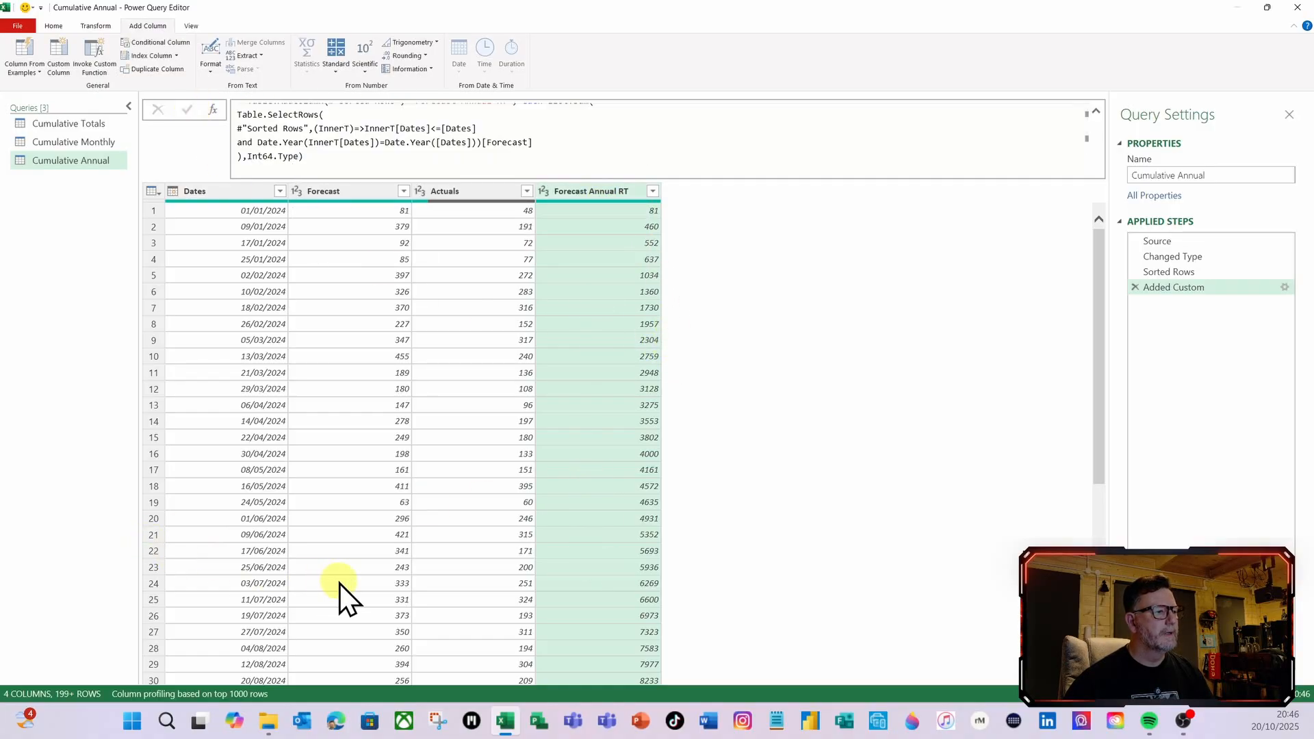
Examine the Forecast Annual RT running totals through late 2024 and check where they restart in January 2025
{"action": "scroll", "coordinate": [342, 583], "scroll_direction": "down", "scroll_amount": 6}
{"action": "scroll", "coordinate": [345, 583], "scroll_direction": "down", "scroll_amount": 5}
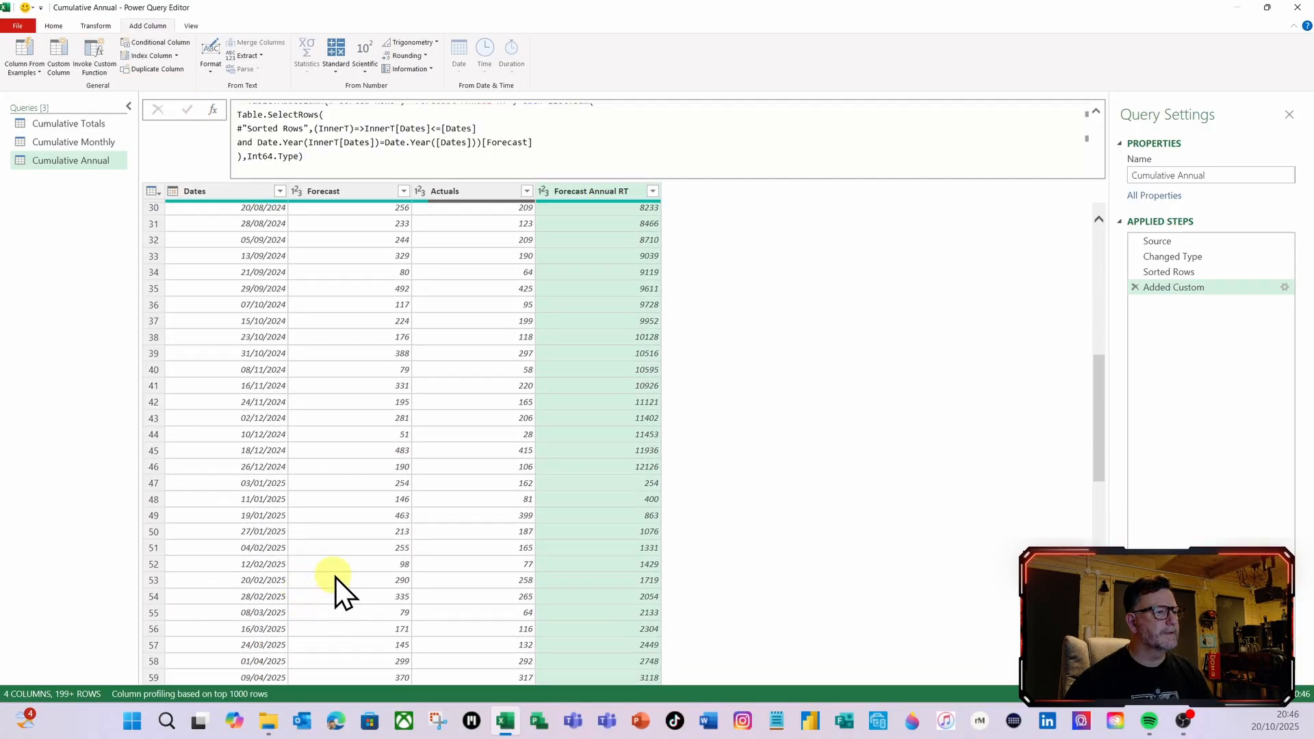
{"action": "left_click", "coordinate": [639, 519]}
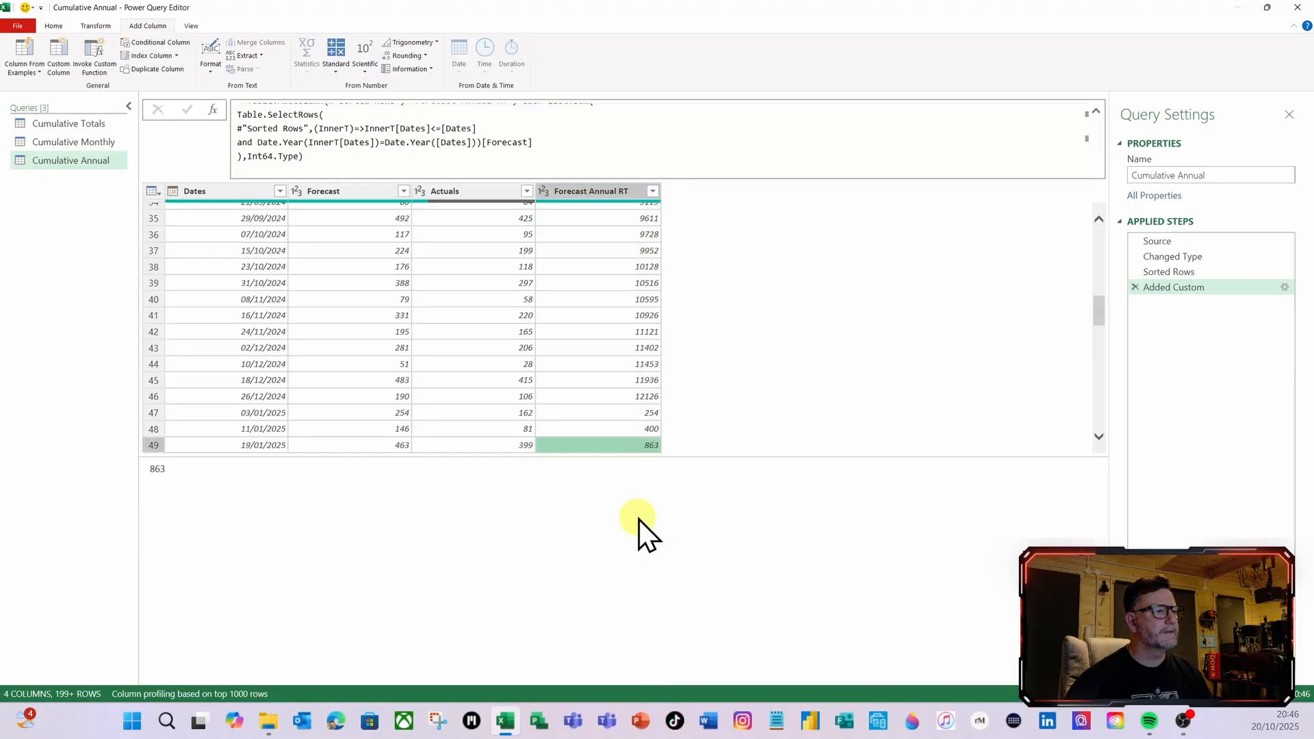
{"action": "left_click", "coordinate": [628, 412]}
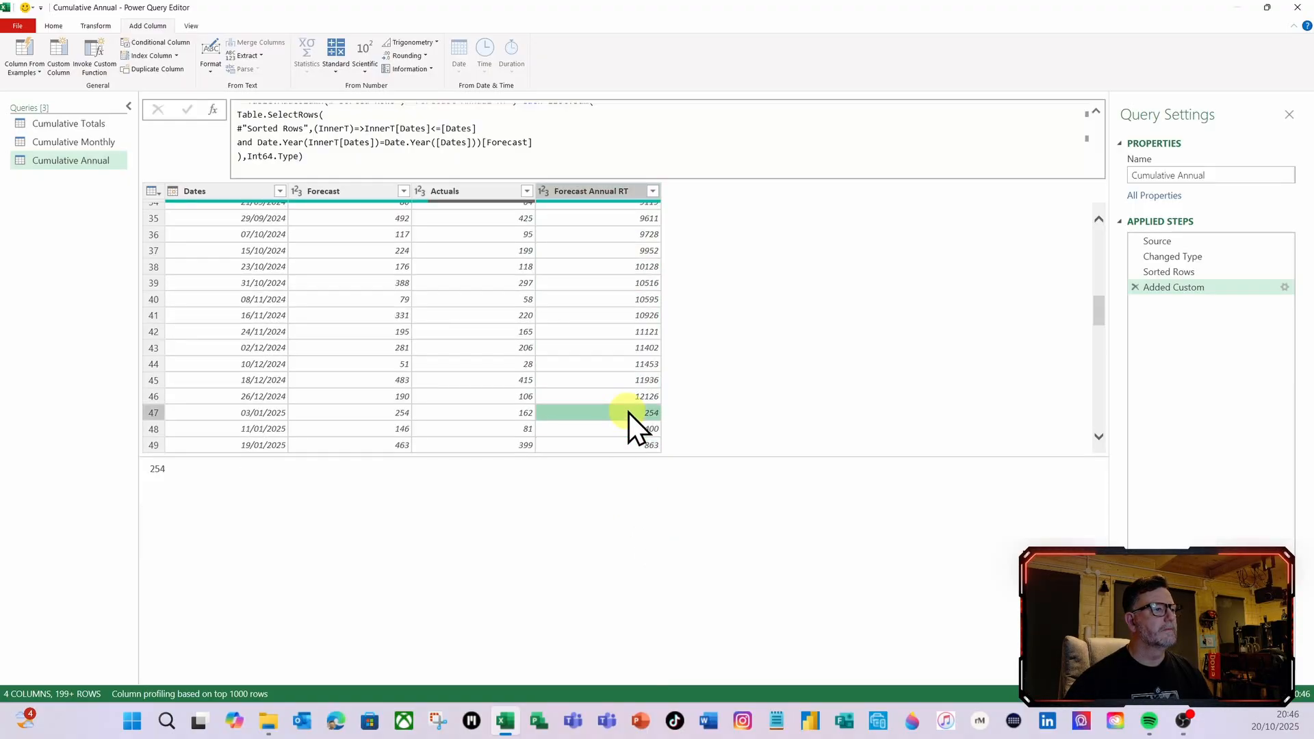
{"action": "left_click", "coordinate": [627, 372]}
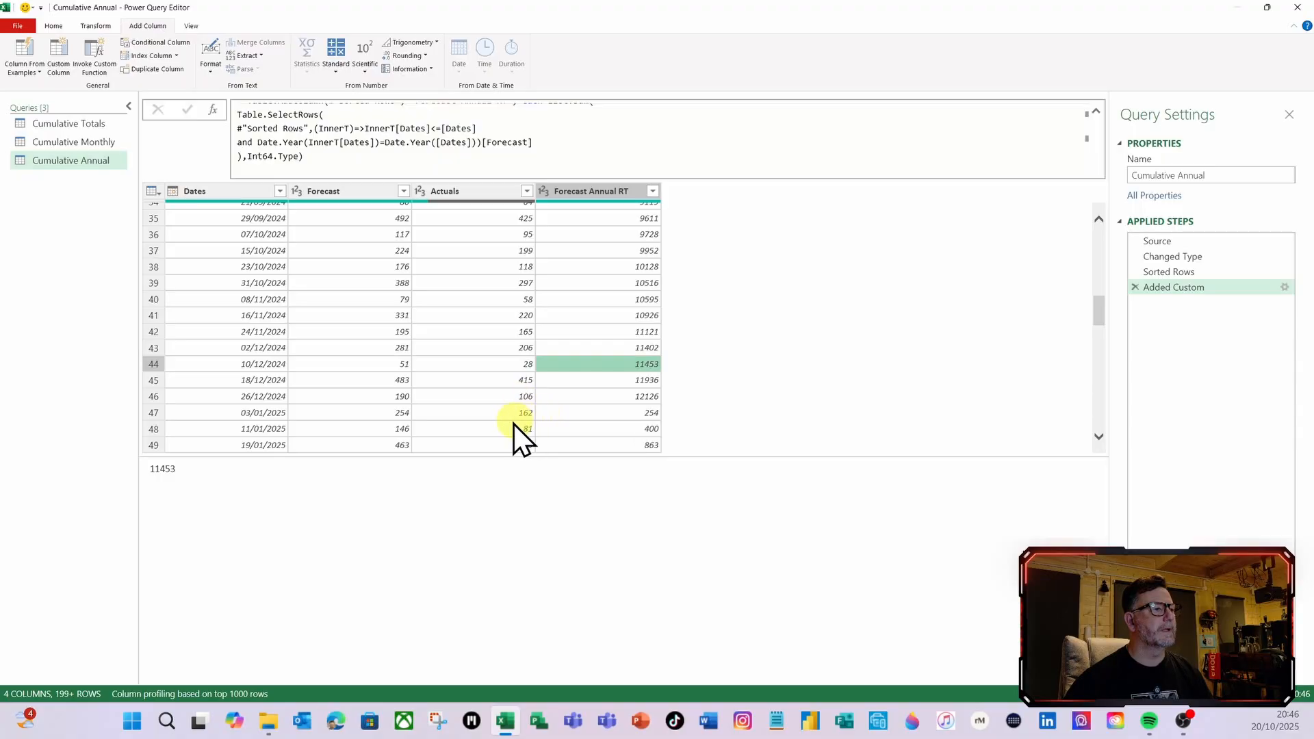
{"action": "left_click", "coordinate": [610, 348]}
{"action": "left_click", "coordinate": [627, 299]}
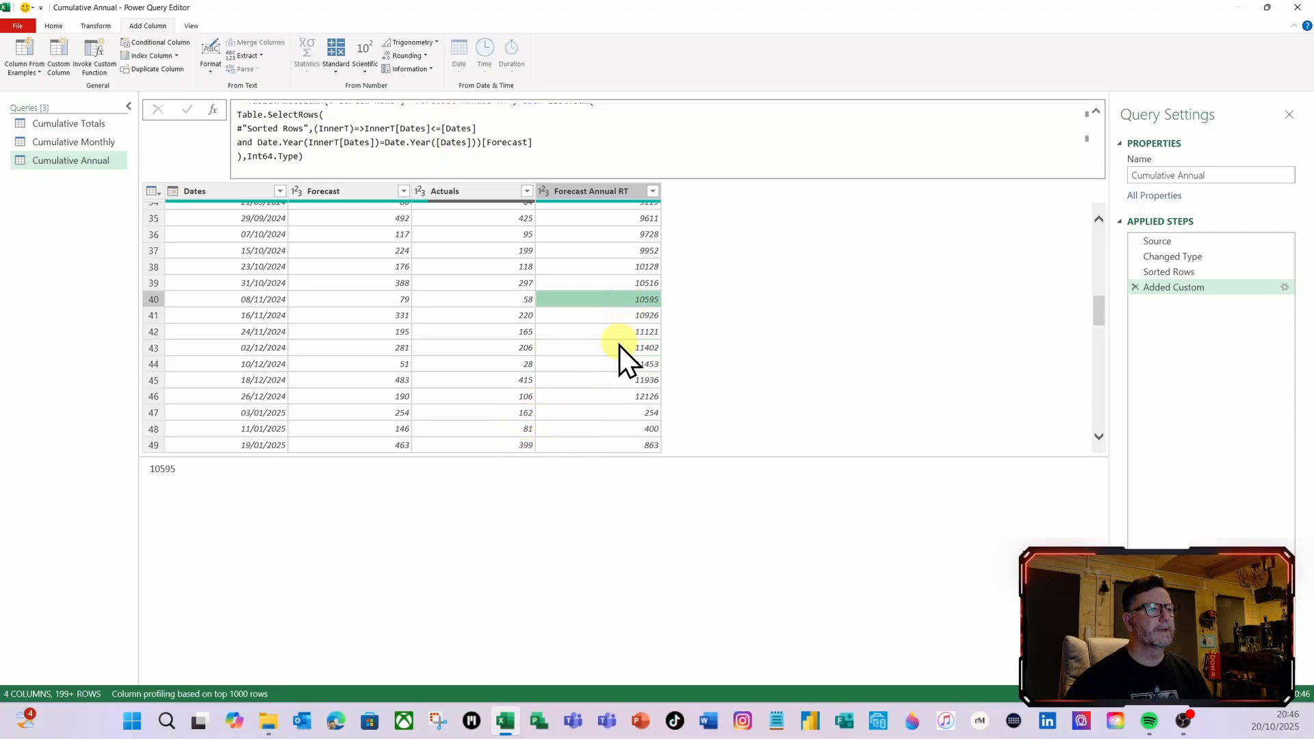
{"action": "left_click", "coordinate": [618, 368]}
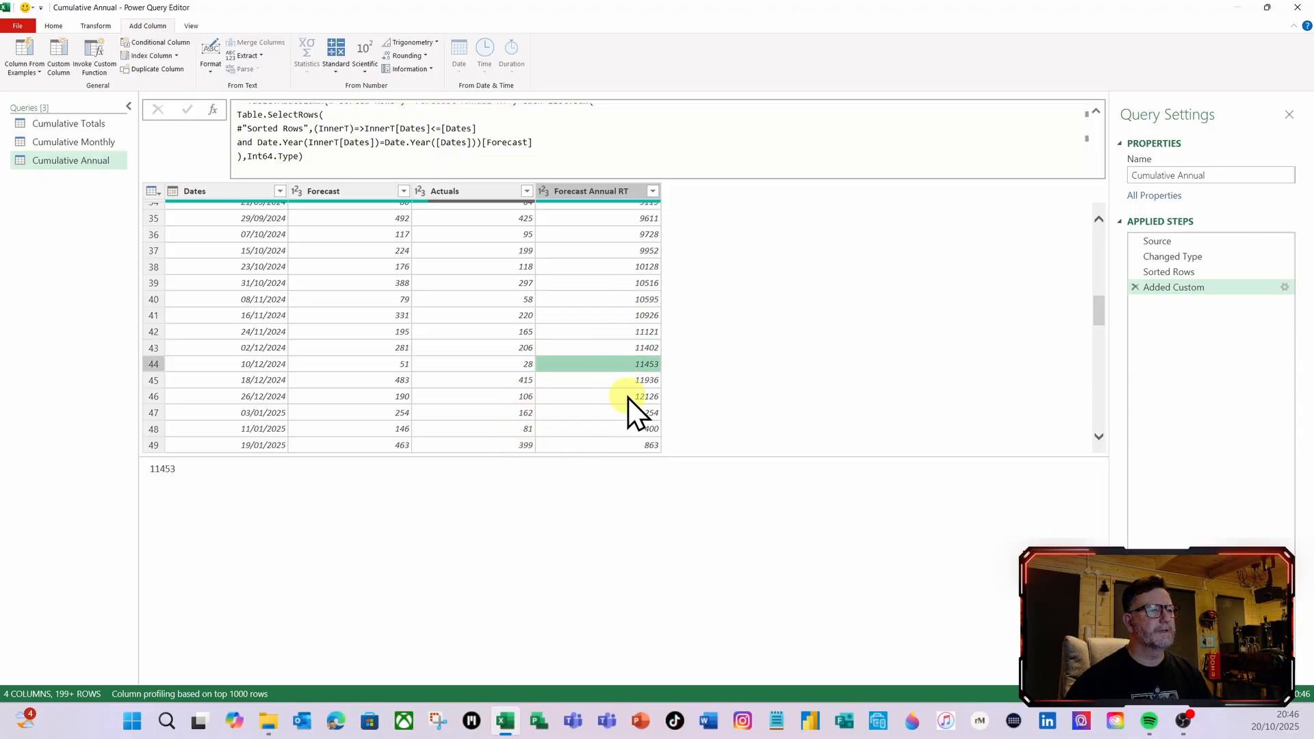
{"action": "left_click", "coordinate": [628, 396]}
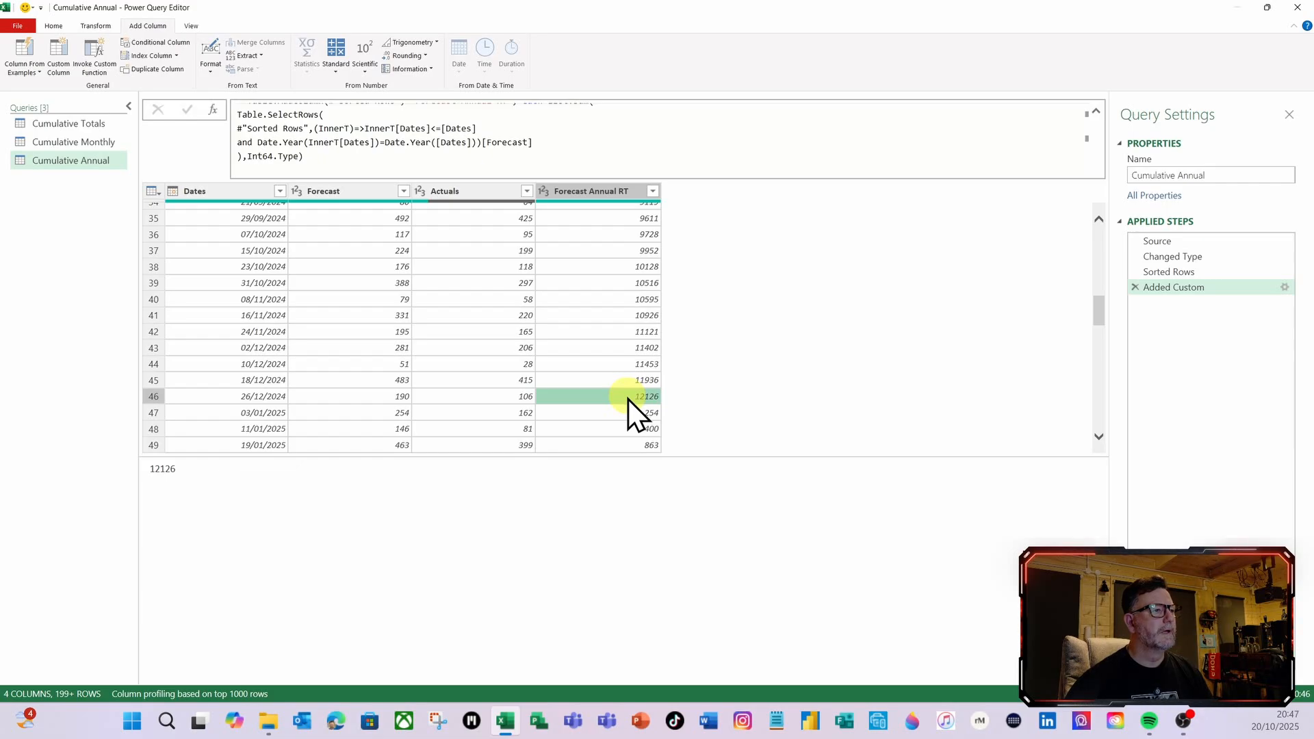
{"action": "left_click", "coordinate": [626, 413]}
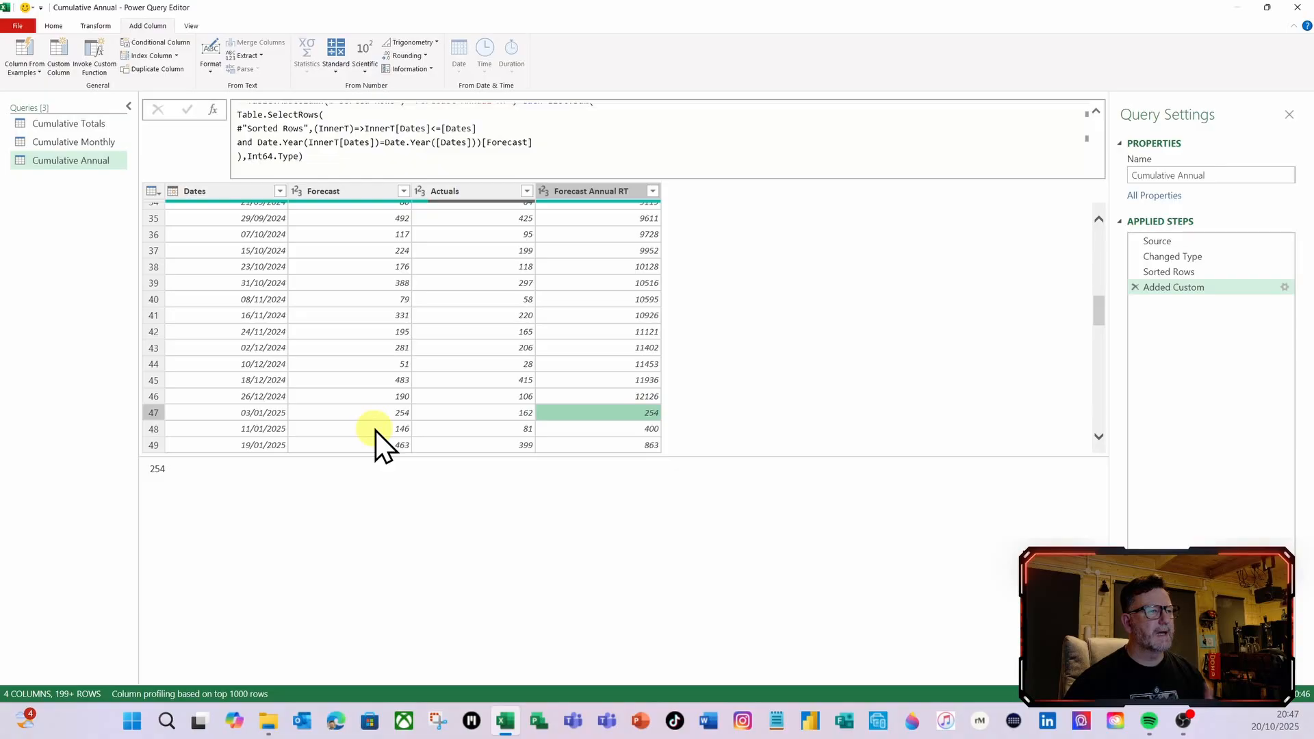
Rename the Added Custom applied step as Forecast Annual RT
{"action": "right_click", "coordinate": [1164, 286]}
{"action": "left_click", "coordinate": [1005, 281]}
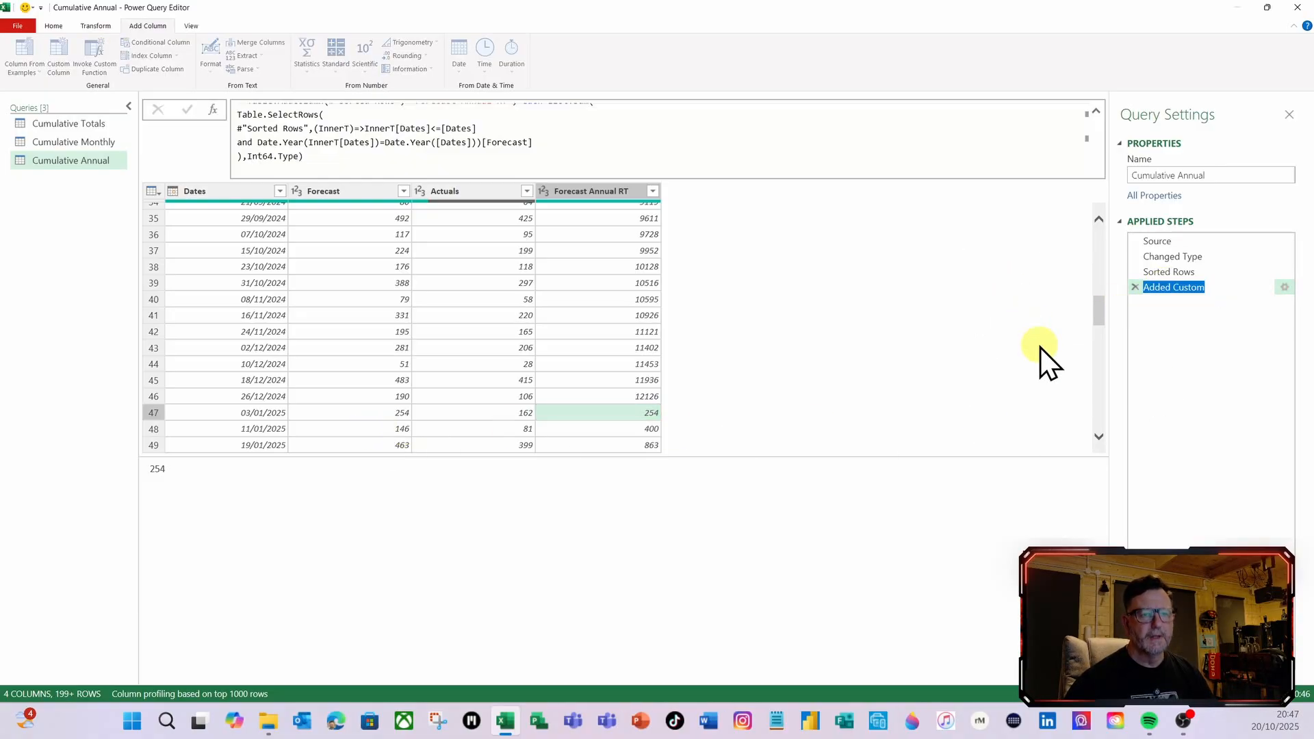
{"action": "type", "text": "Forec"}
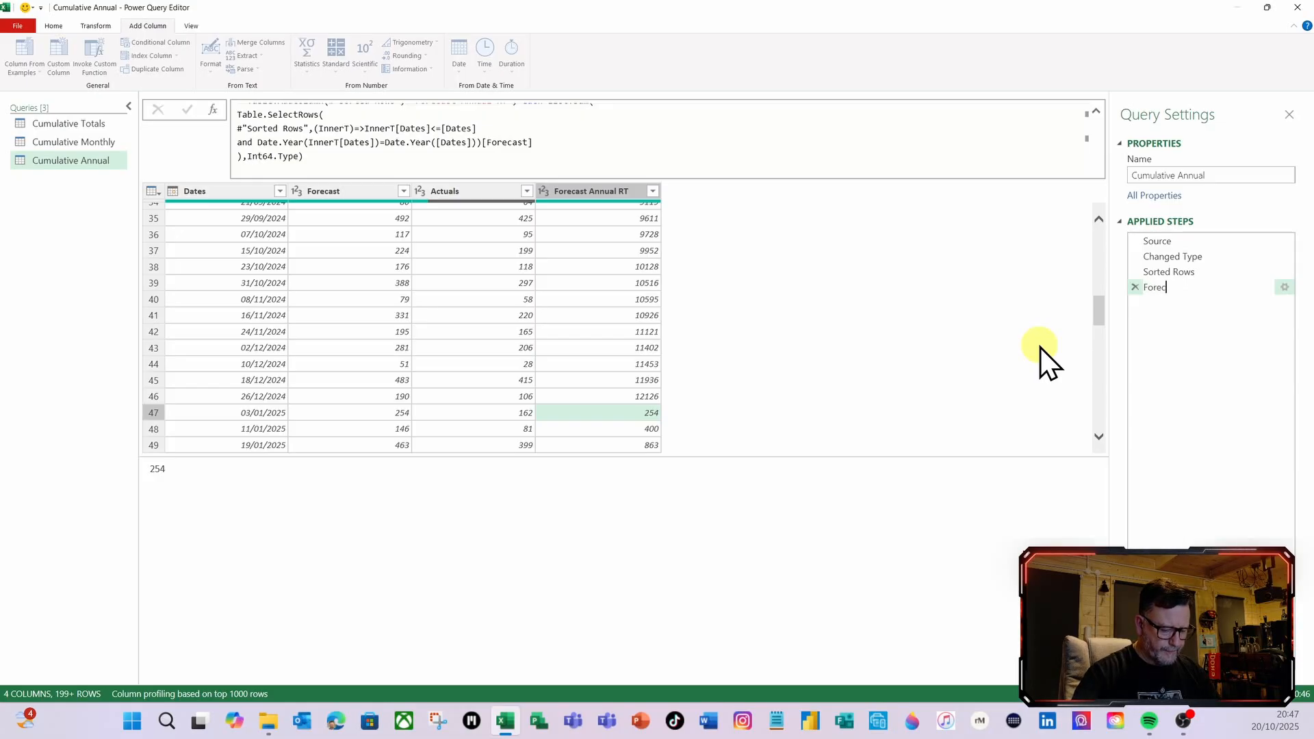
{"action": "type", "text": "ast Annu"}
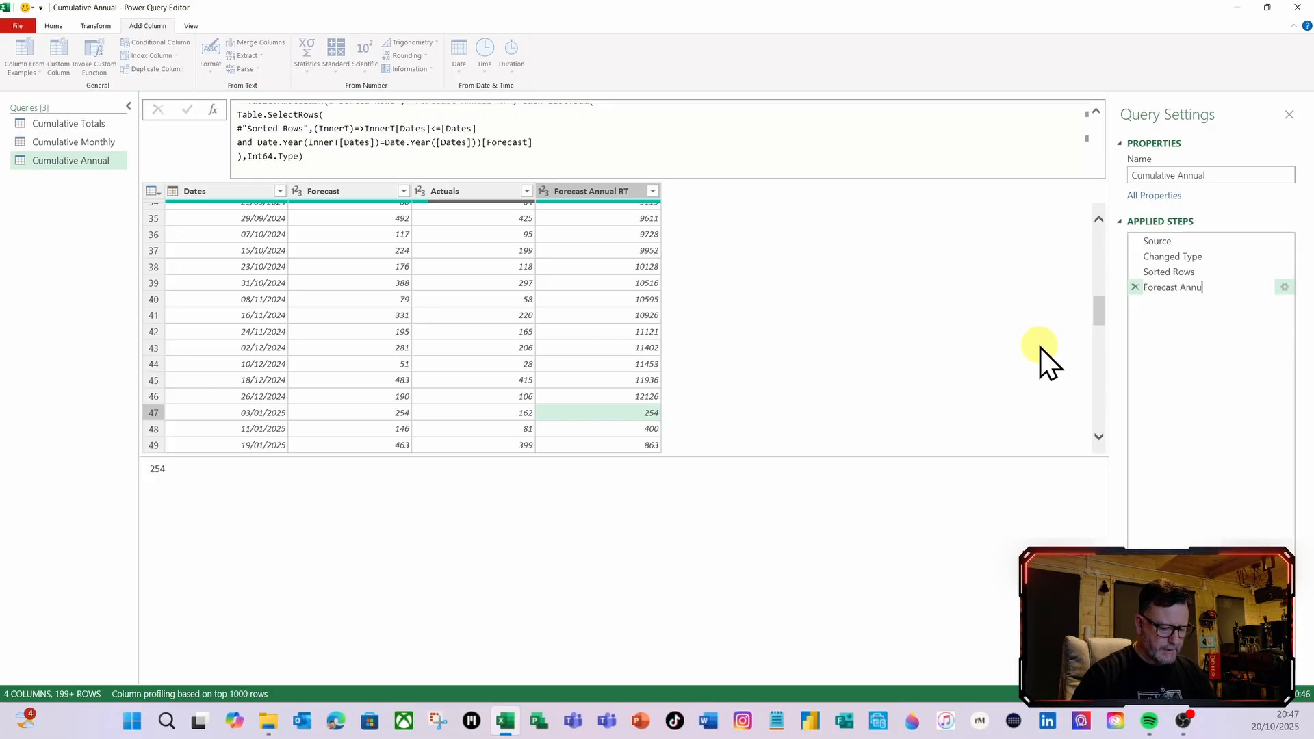
{"action": "type", "text": "al"}
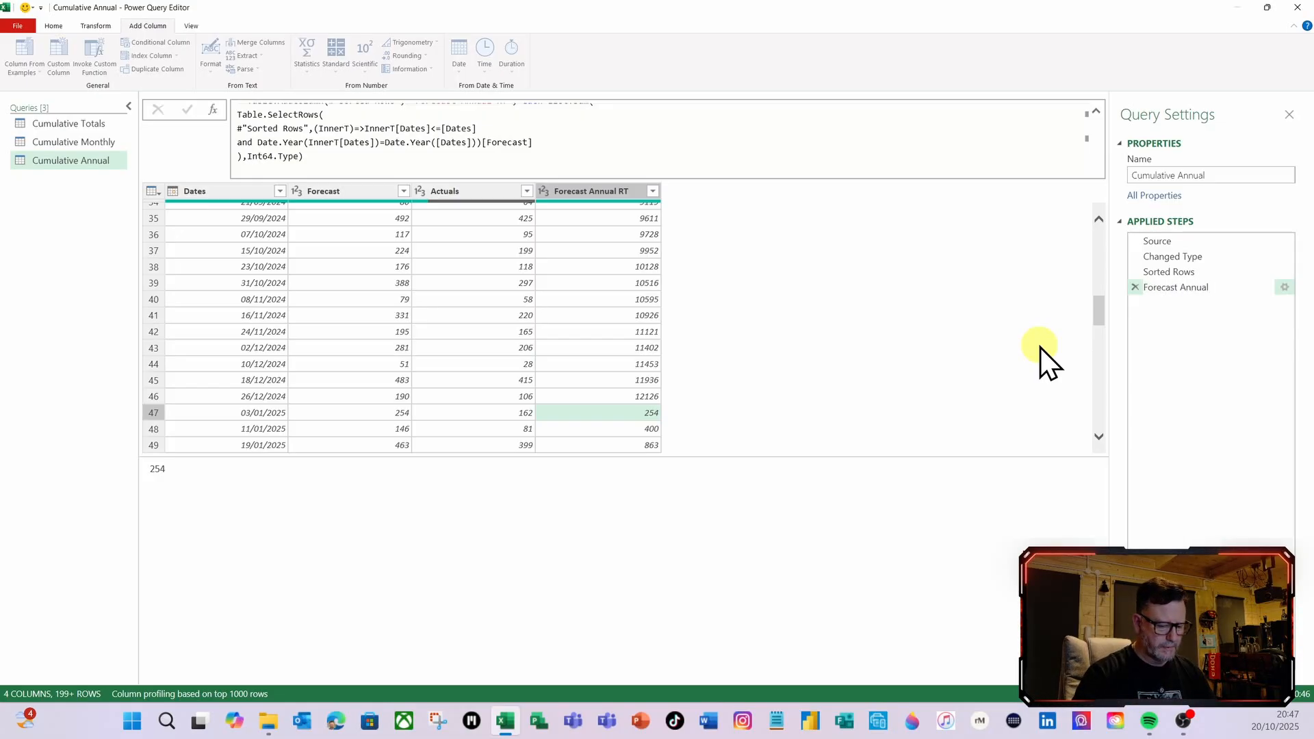
{"action": "type", "text": " RT"}
{"action": "key", "text": "Return"}
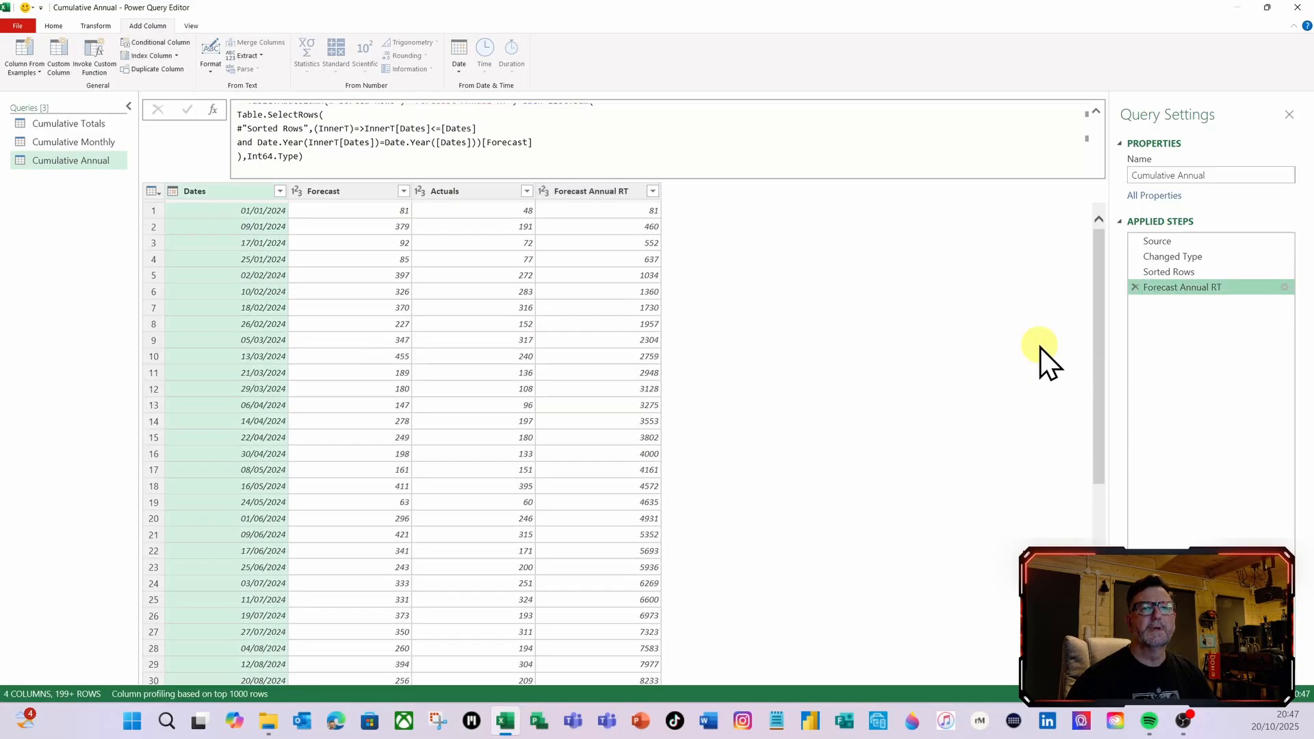
Copy the complete List.Sum formula from the Forecast Annual RT step and leave its definition without making changes
{"action": "left_click", "coordinate": [1287, 288]}
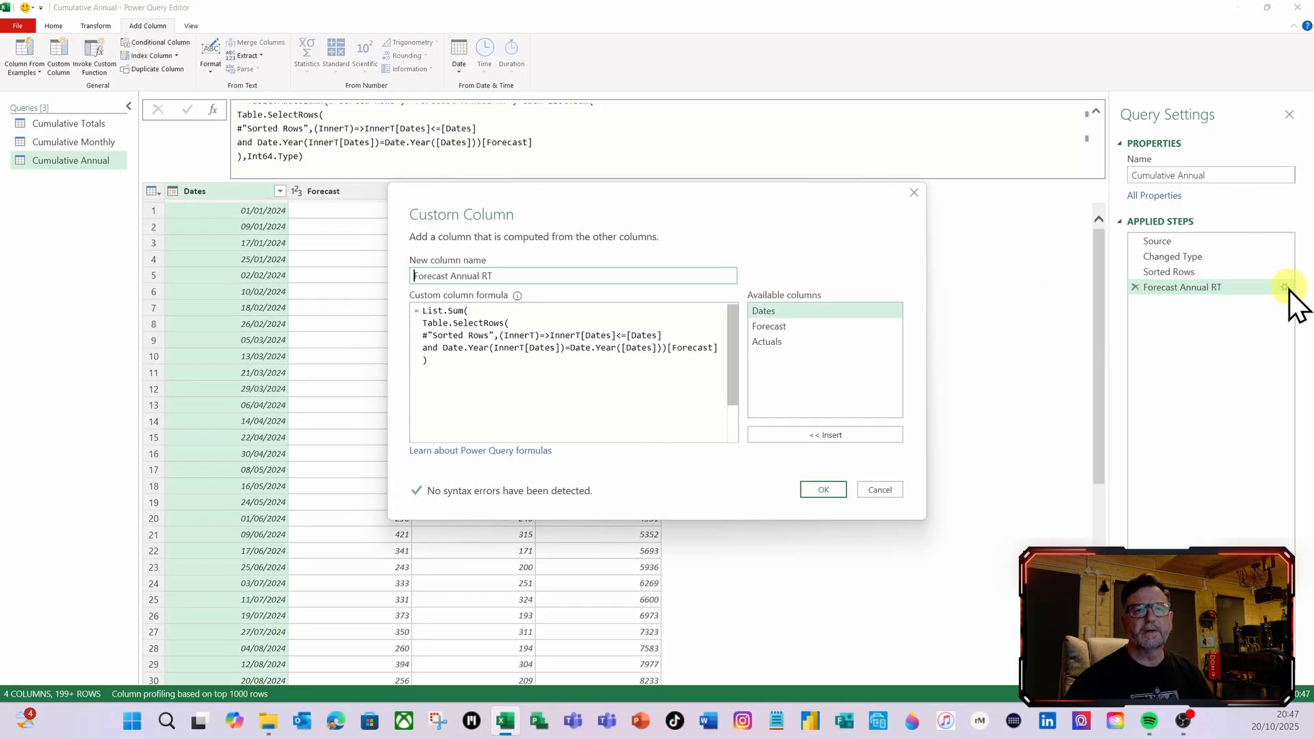
{"action": "left_click_drag", "start_coordinate": [520, 375], "coordinate": [419, 310]}
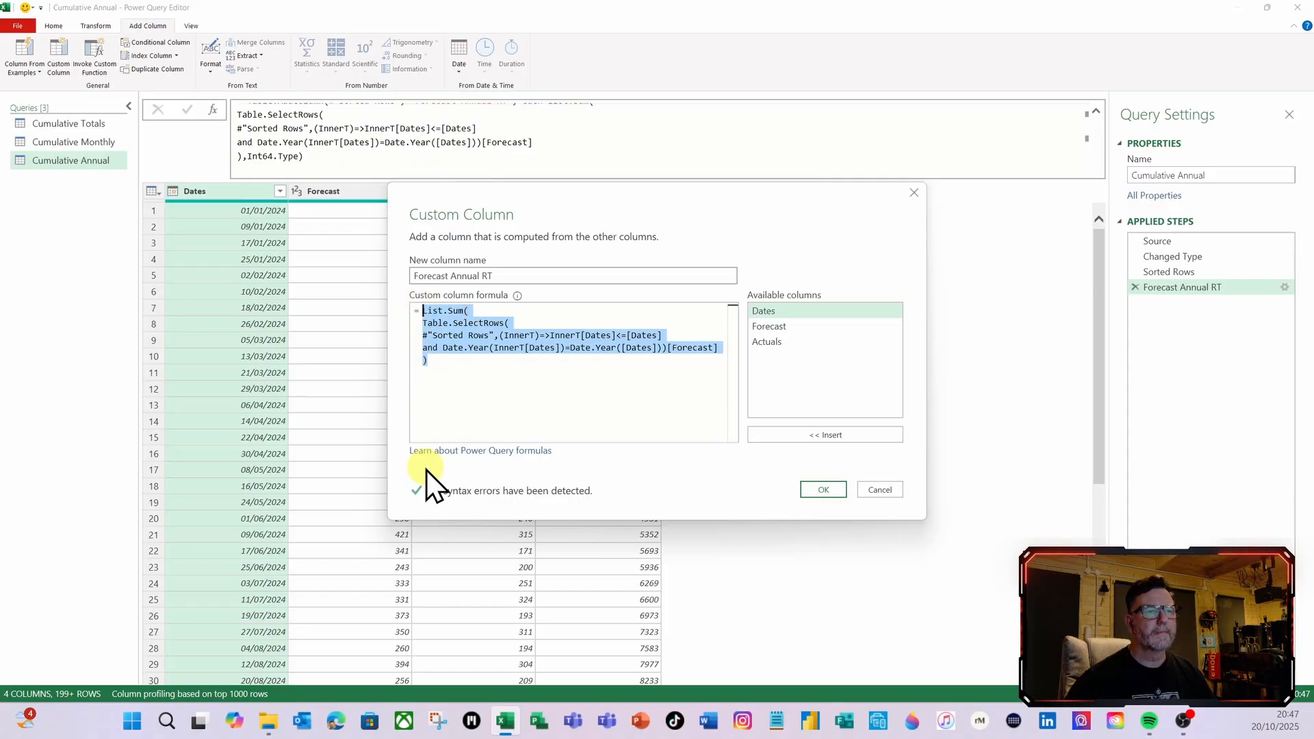
{"action": "left_click", "coordinate": [871, 490]}
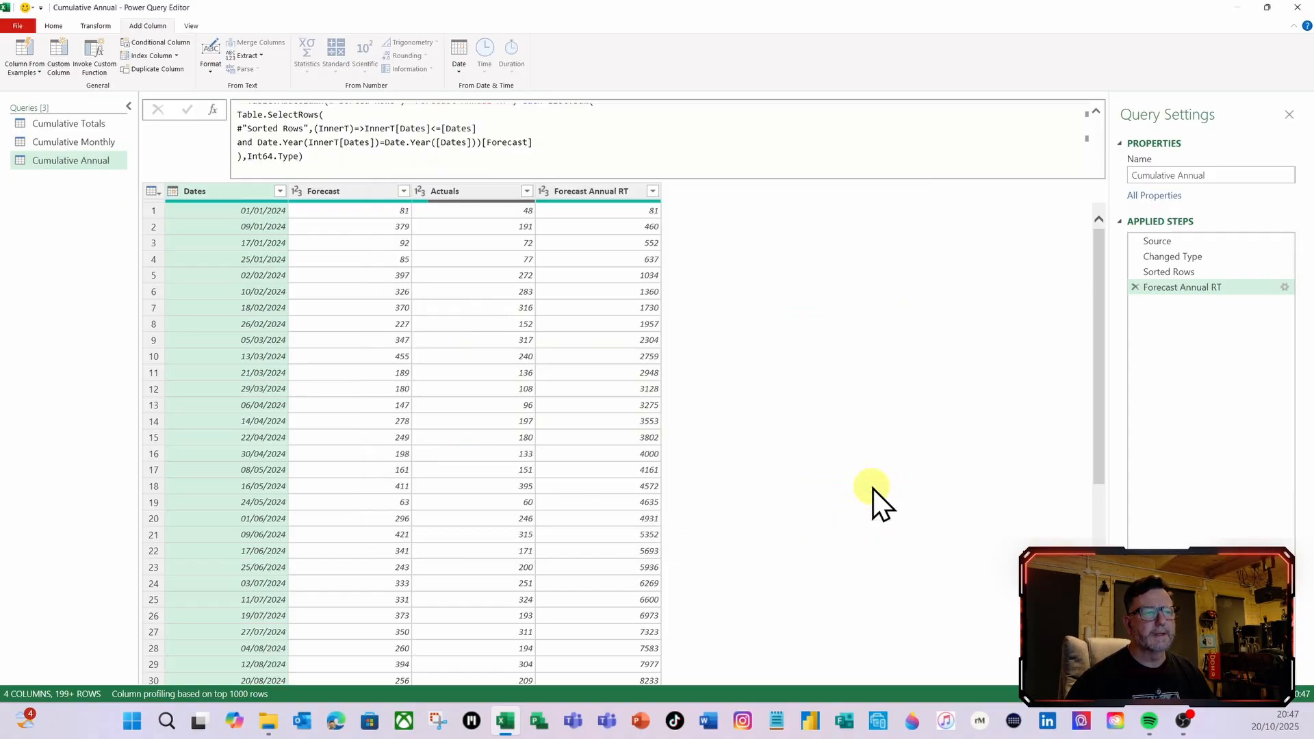
Start a new custom column named Actuals Annual RT and paste the copied List.Sum formula as its definition
{"action": "left_click", "coordinate": [59, 68]}
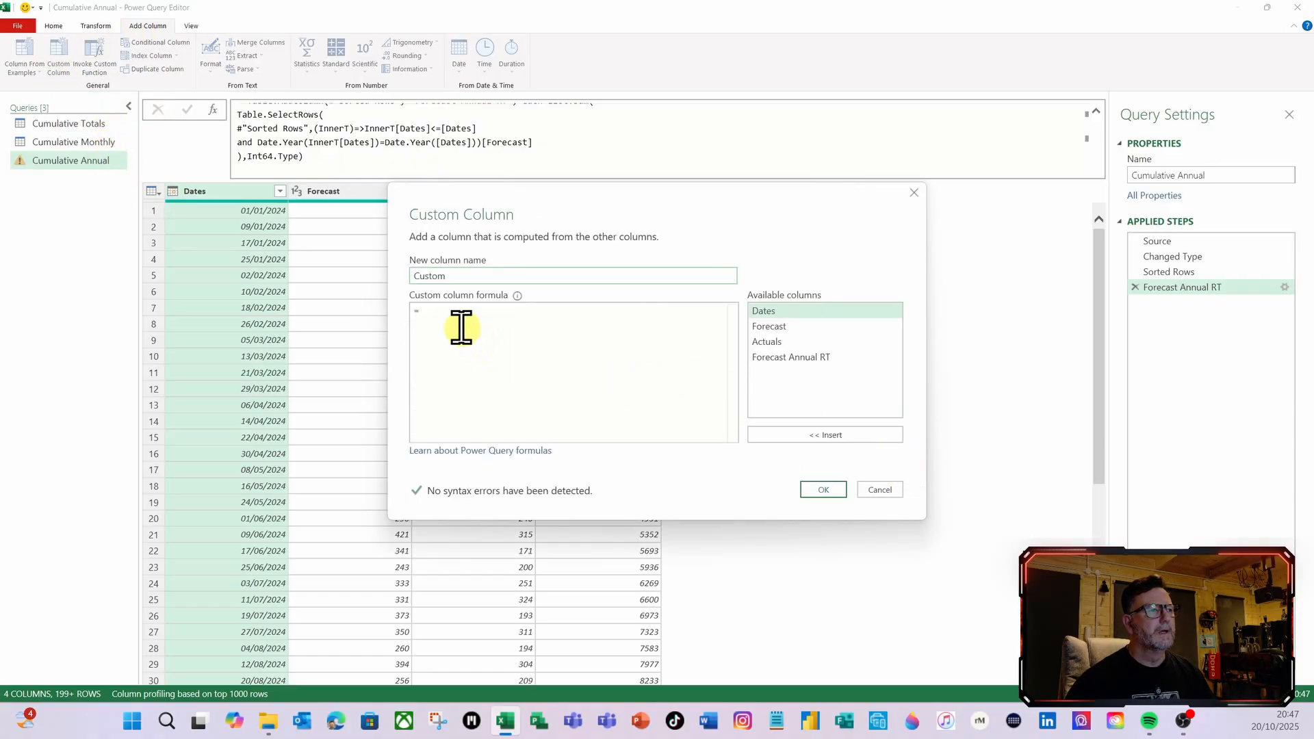
{"action": "left_click_drag", "start_coordinate": [460, 277], "coordinate": [373, 269]}
{"action": "type", "text": "A"}
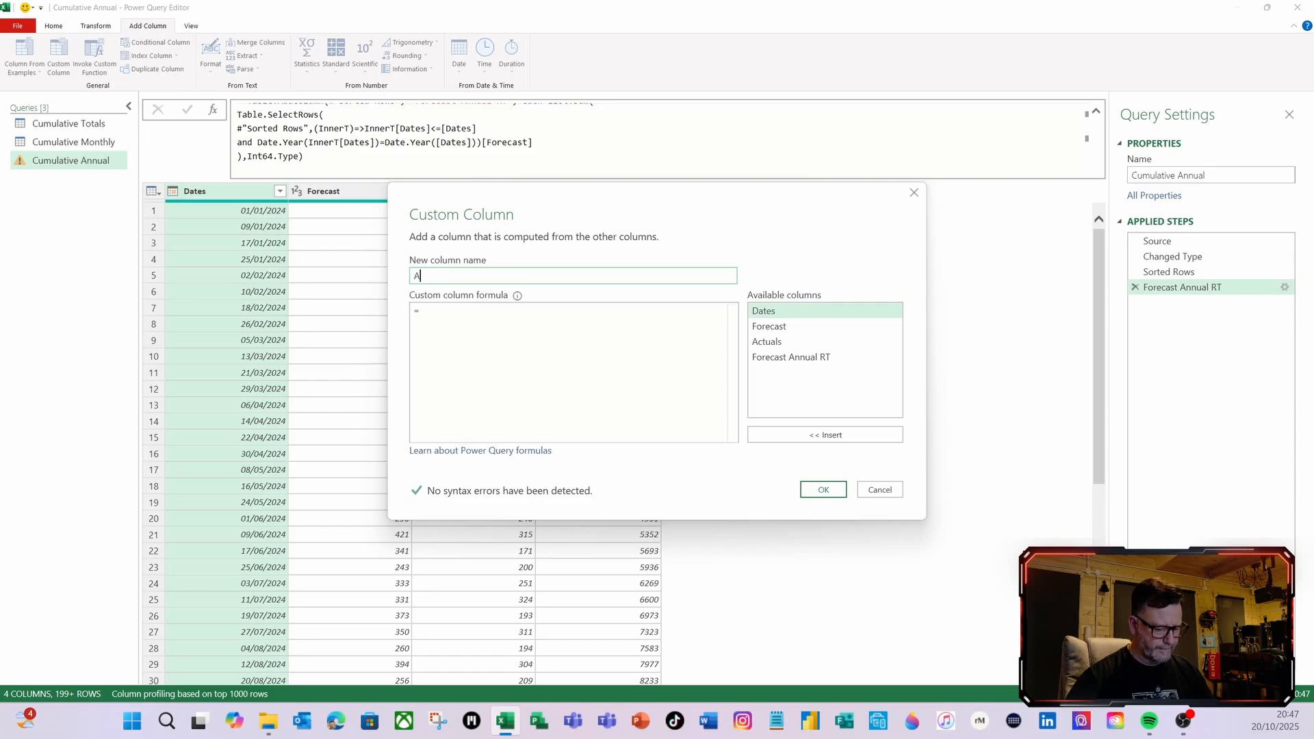
{"action": "type", "text": "ctuals Annual RT"}
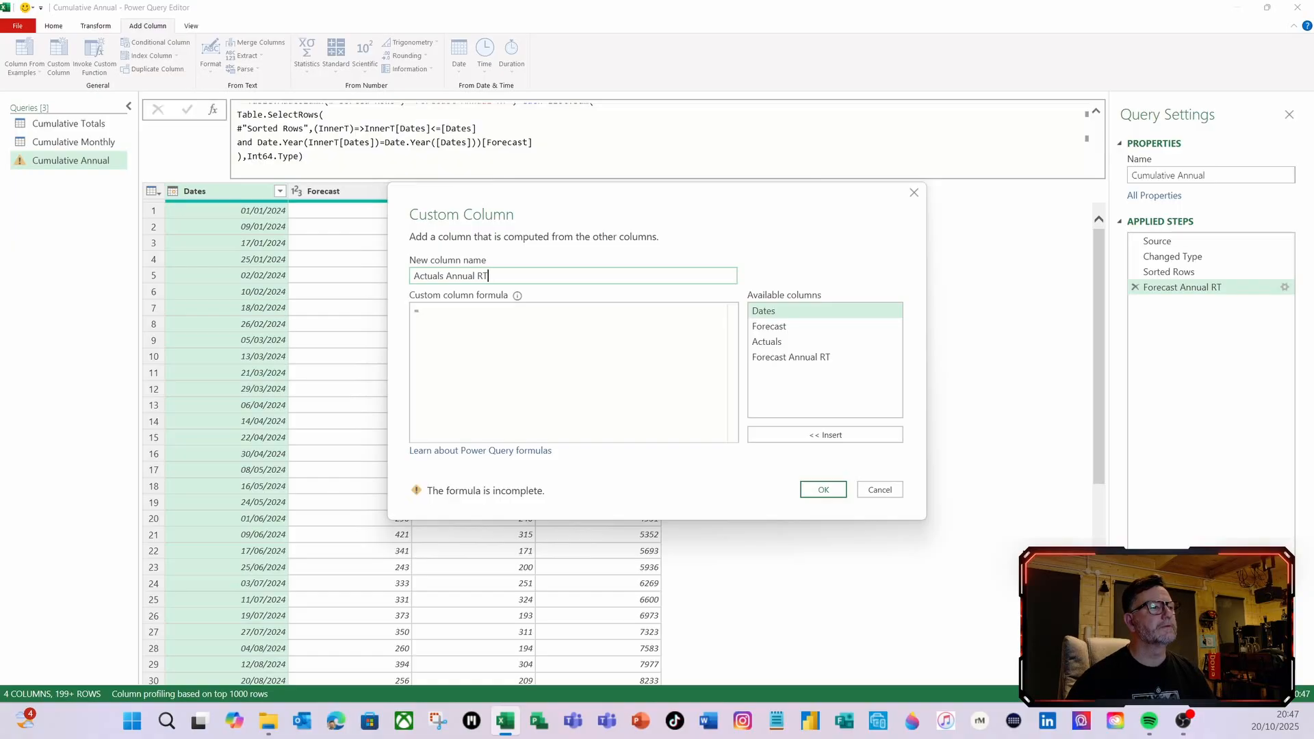
{"action": "left_click", "coordinate": [446, 312]}
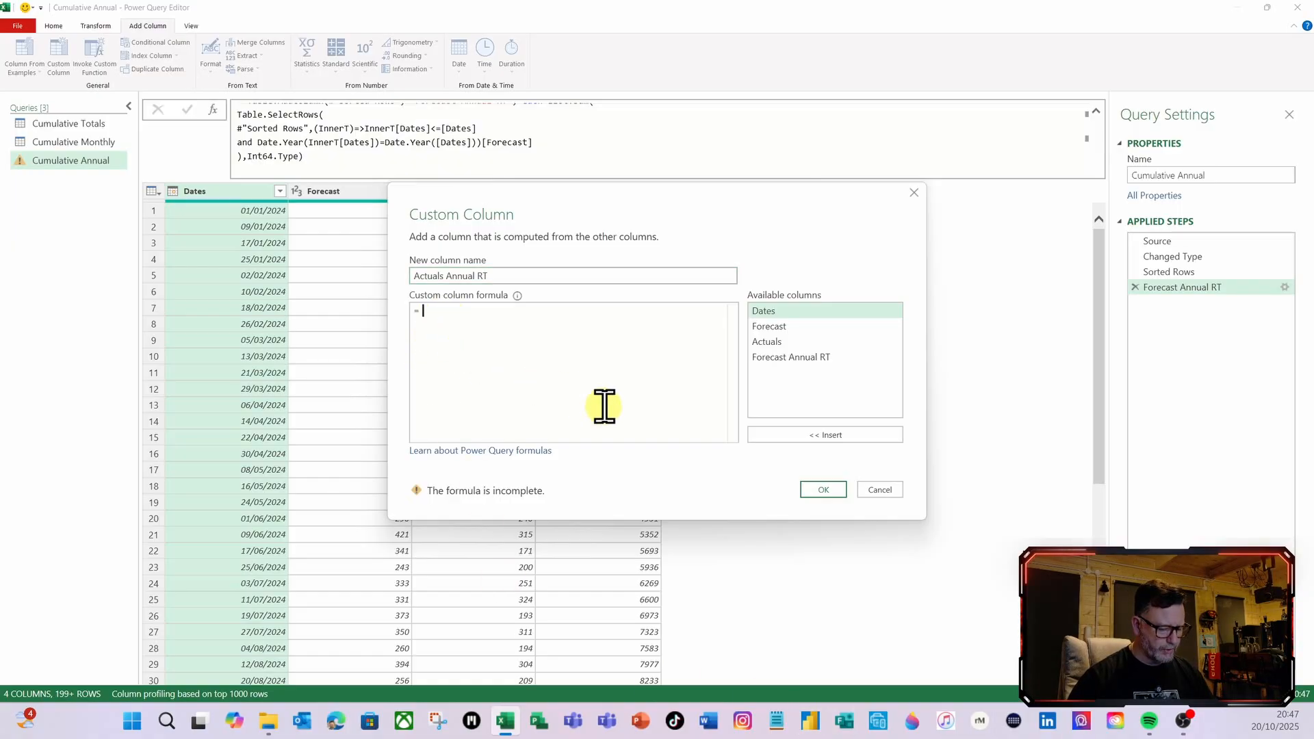
{"action": "type", "text": "List.Sum( Table.SelectRows( #\"Sorted Rows\",(InnerT)=>InnerT[Dates]<=[Dates] and Date.Year(InnerT[Dates])=Date.Year([Dates]))[Forecast] )"}
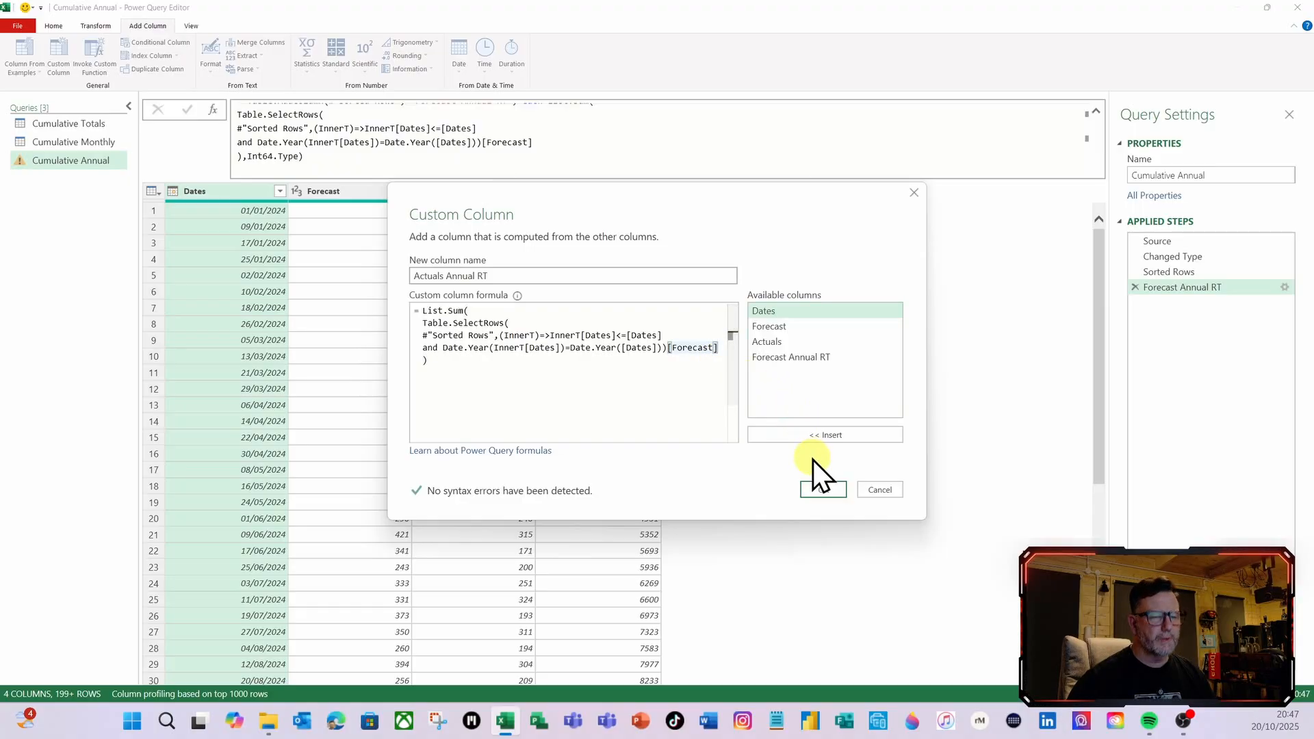
Replace Forecast with [Actuals] as the summed column in the pasted List.Sum formula and add the Actuals Annual RT column
{"action": "key", "text": "BackSpace"}
{"action": "key", "text": "BackSpace"}
{"action": "key", "text": "BackSpace"}
{"action": "key", "text": "BackSpace"}
{"action": "key", "text": "BackSpace"}
{"action": "key", "text": "BackSpace"}
{"action": "key", "text": "BackSpace"}
{"action": "key", "text": "BackSpace"}
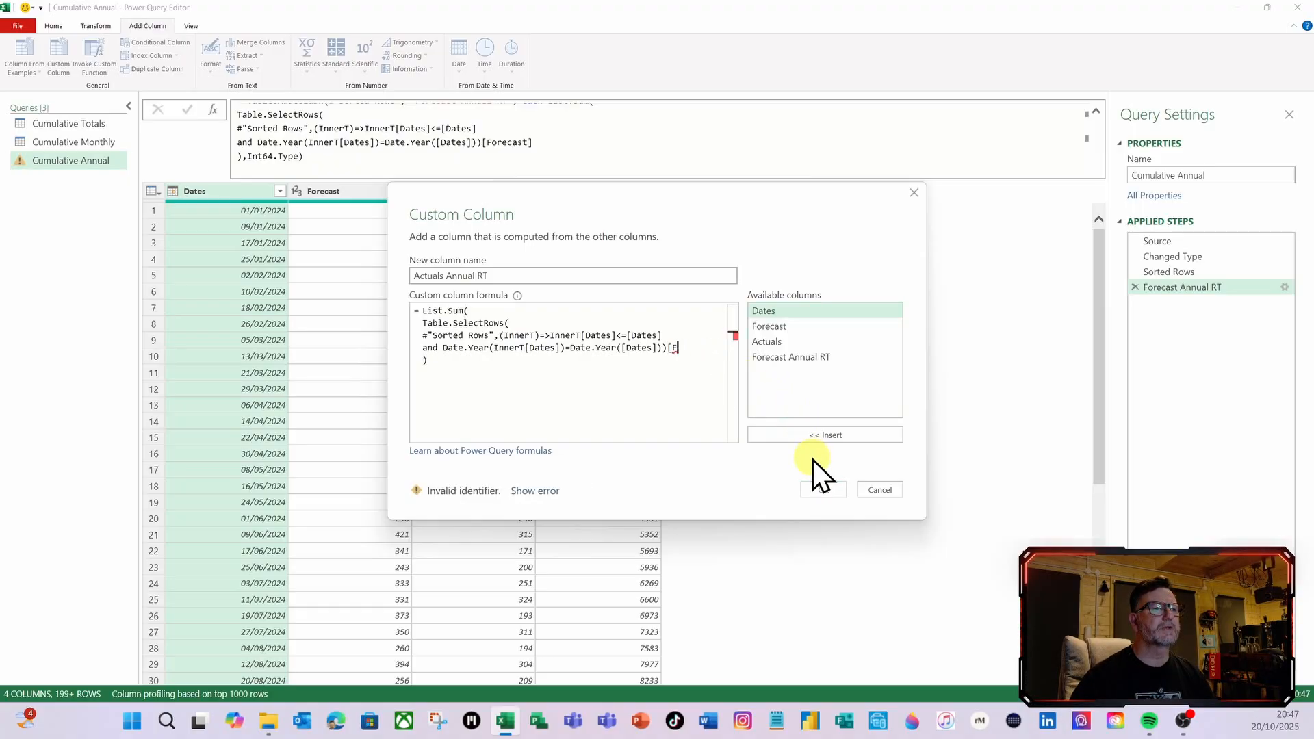
{"action": "key", "text": "BackSpace"}
{"action": "key", "text": "BackSpace"}
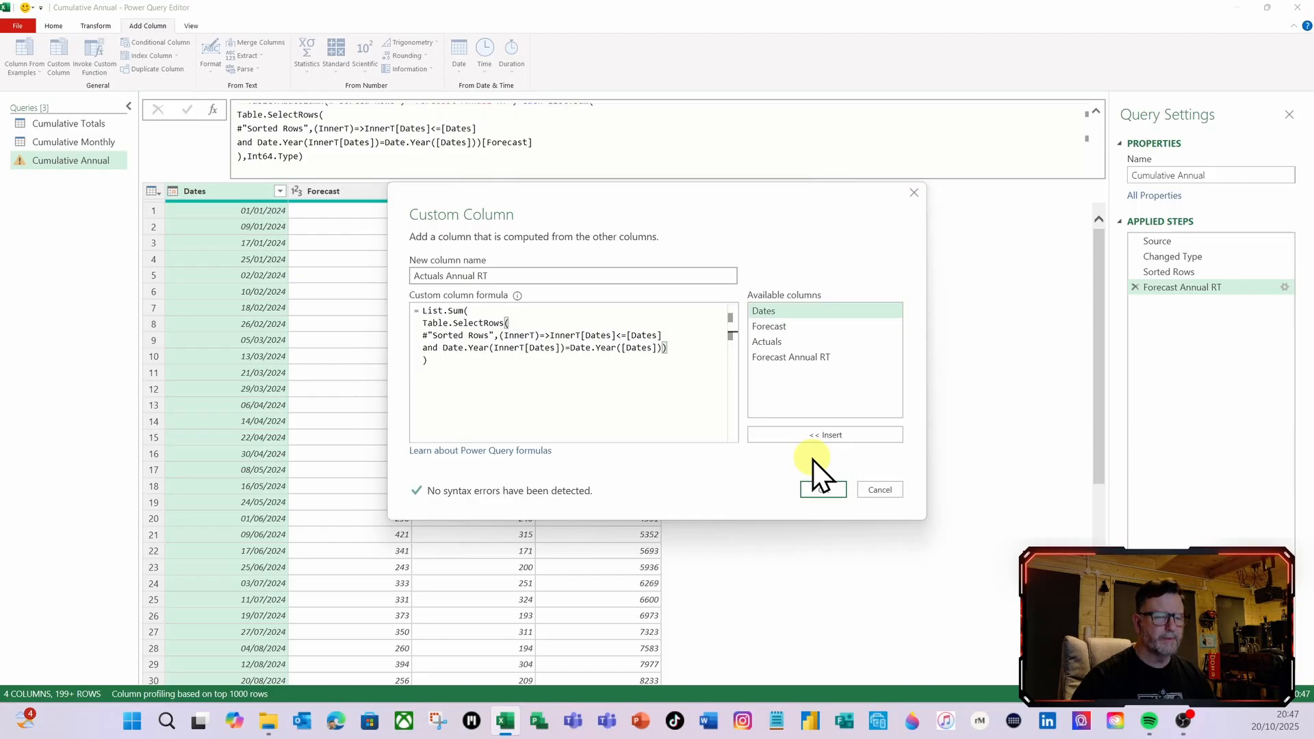
{"action": "type", "text": "["}
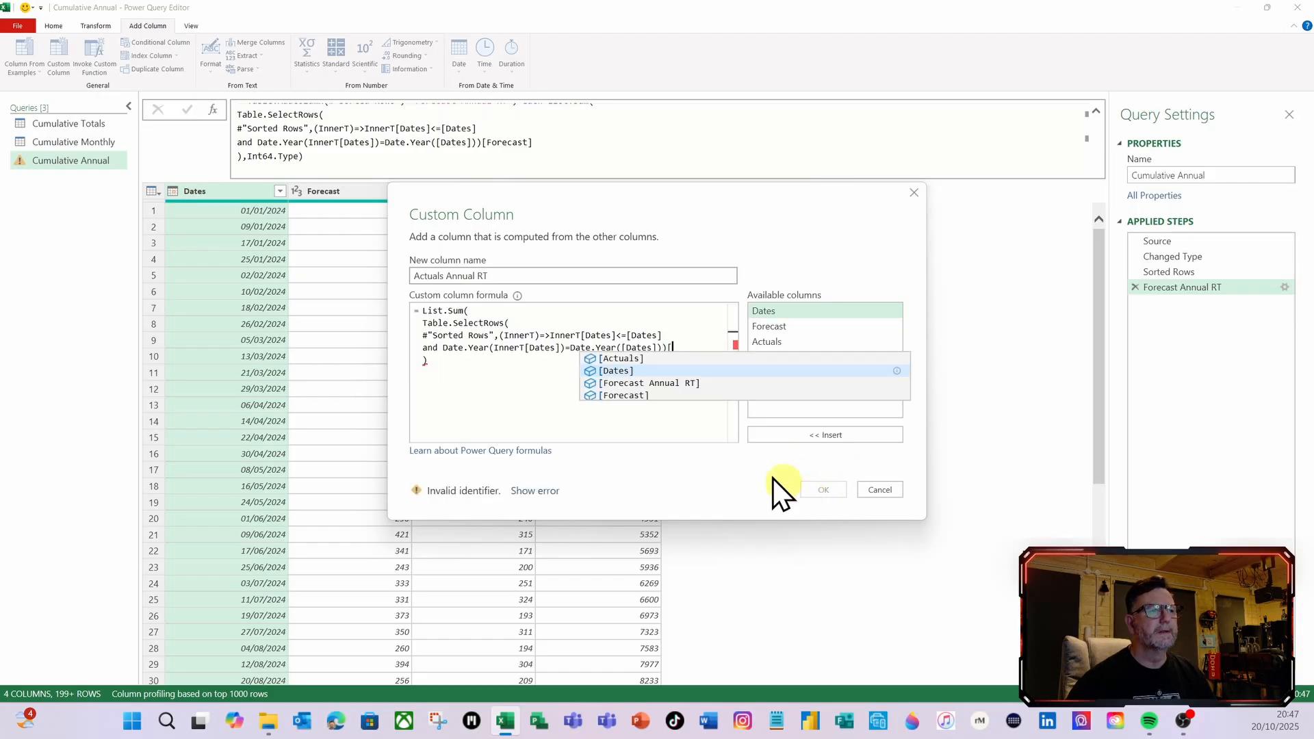
{"action": "left_click", "coordinate": [622, 359]}
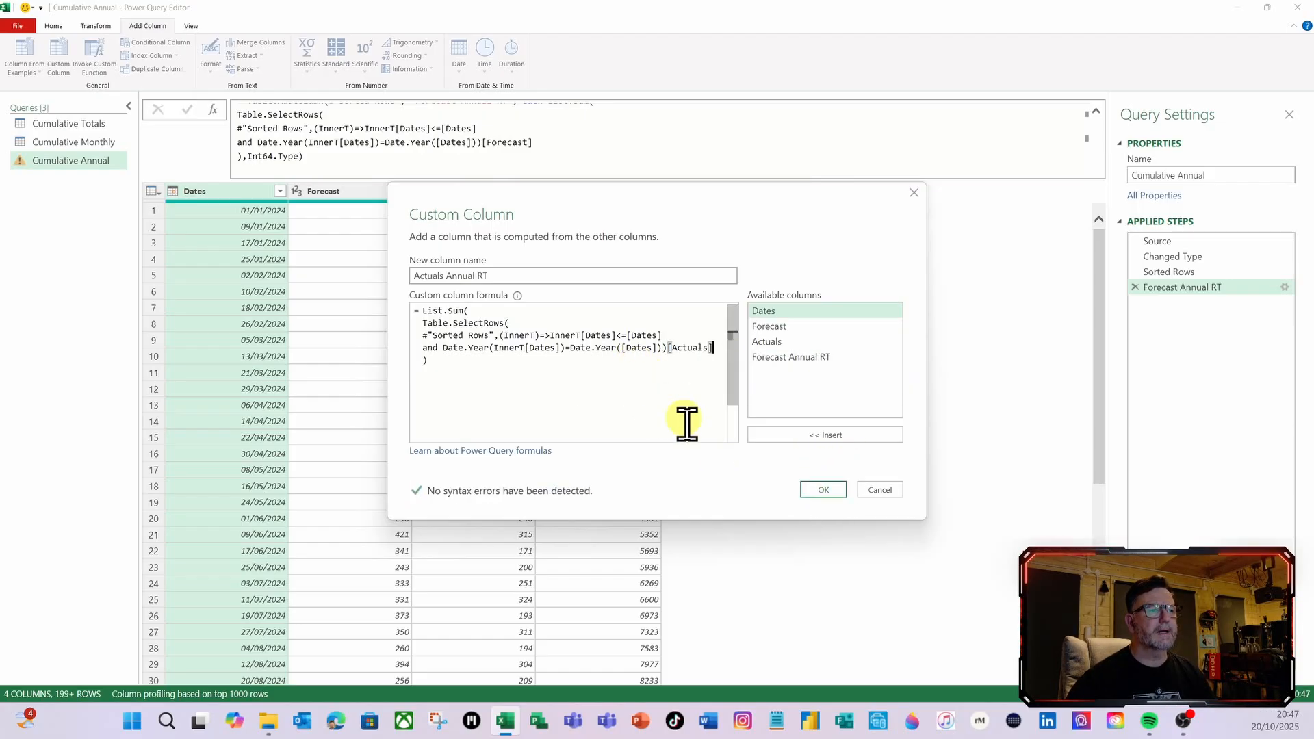
{"action": "left_click", "coordinate": [823, 490]}
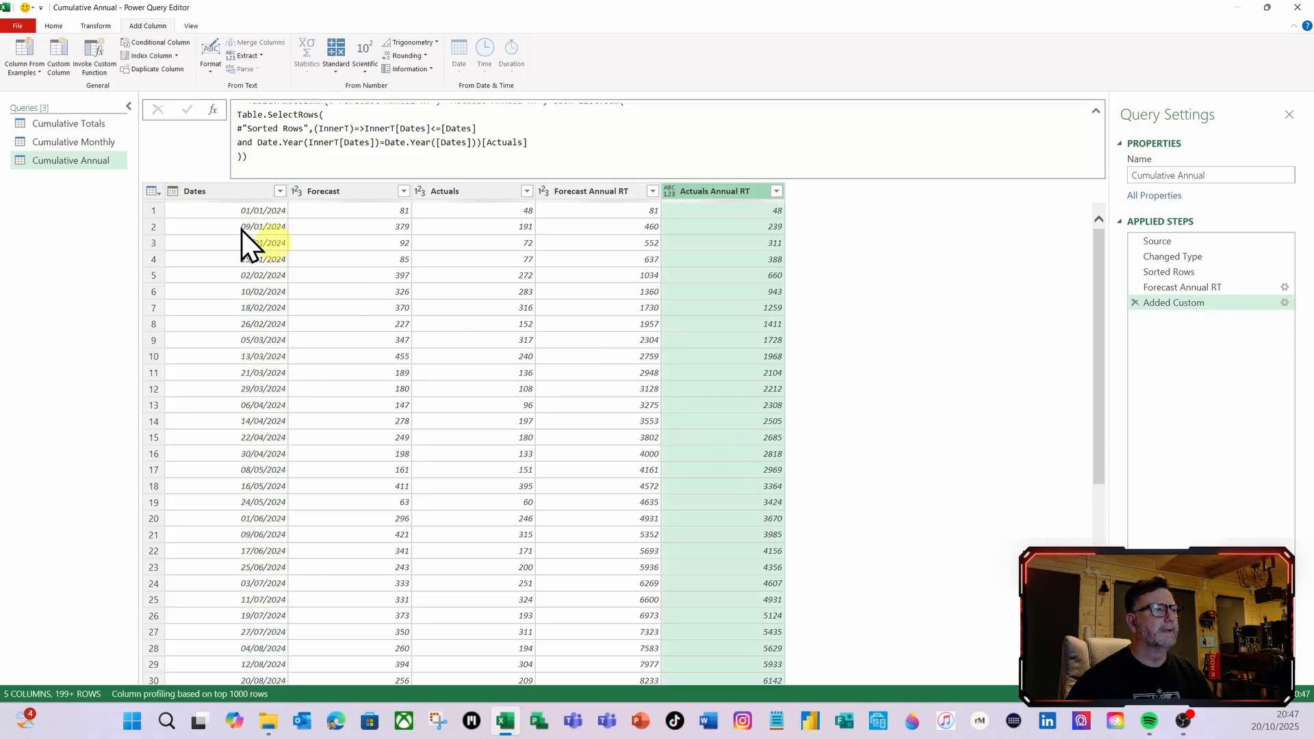
Set the Actuals Annual RT column's type by adding Int64.Type as the last argument of the step formula
{"action": "left_click", "coordinate": [243, 156]}
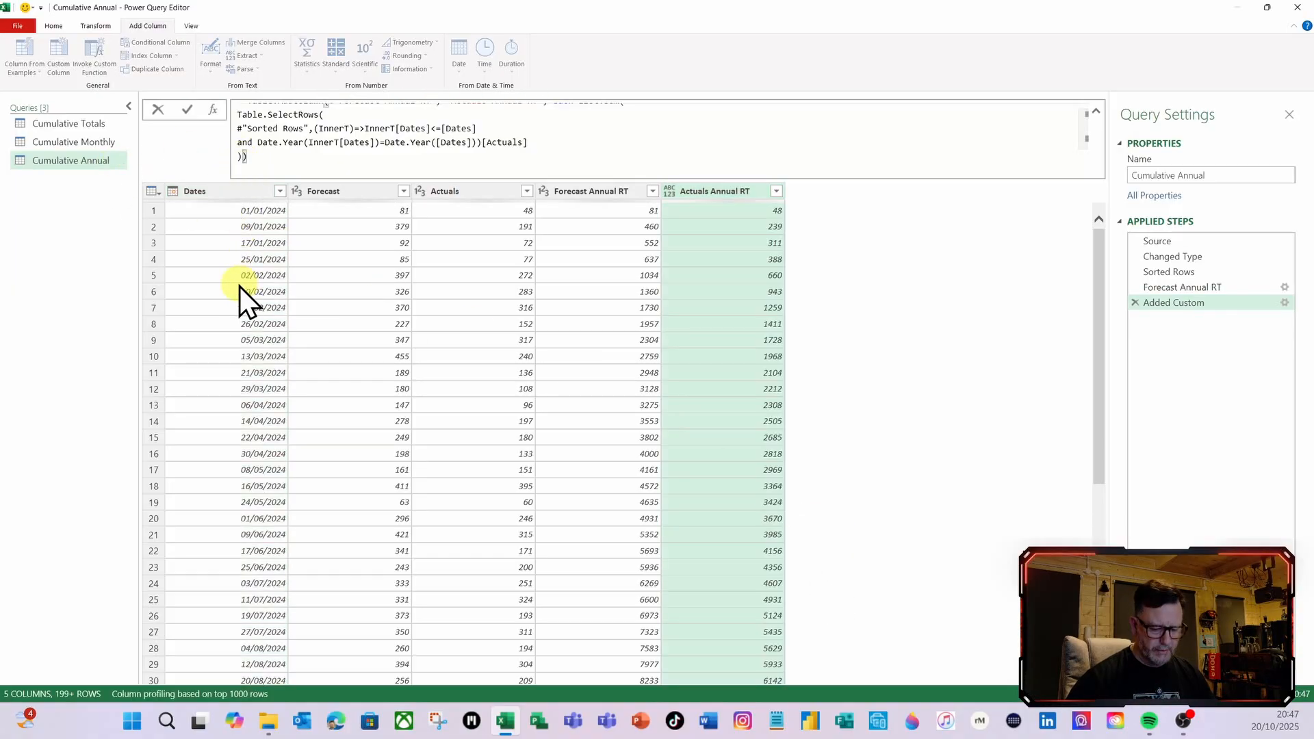
{"action": "type", "text": ",int"}
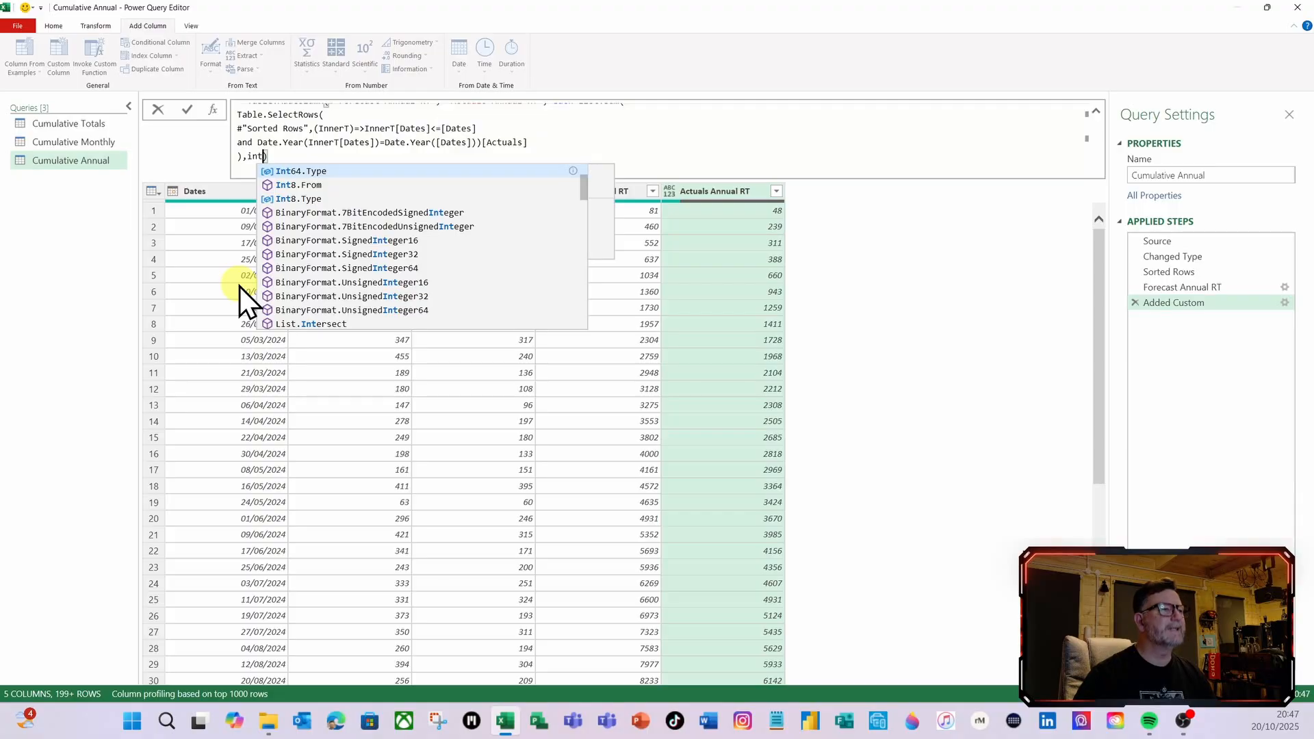
{"action": "left_click", "coordinate": [299, 172]}
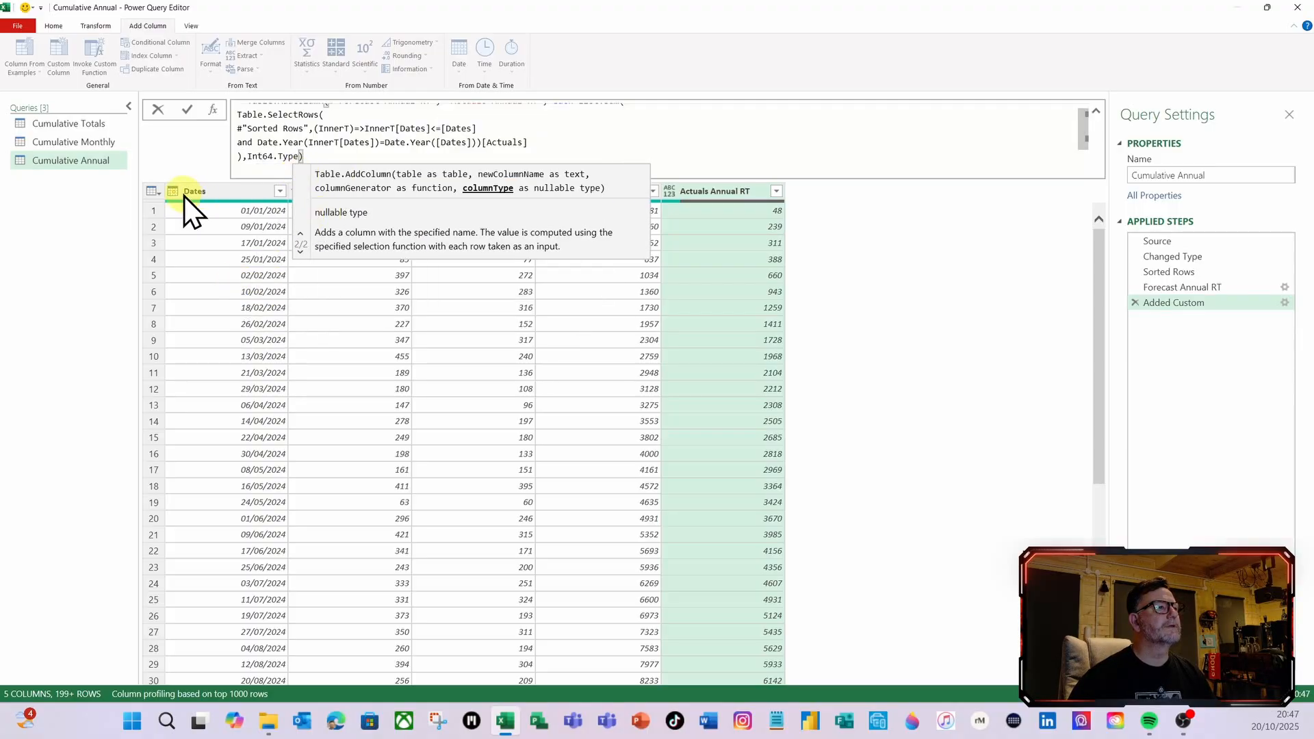
{"action": "left_click", "coordinate": [187, 108]}
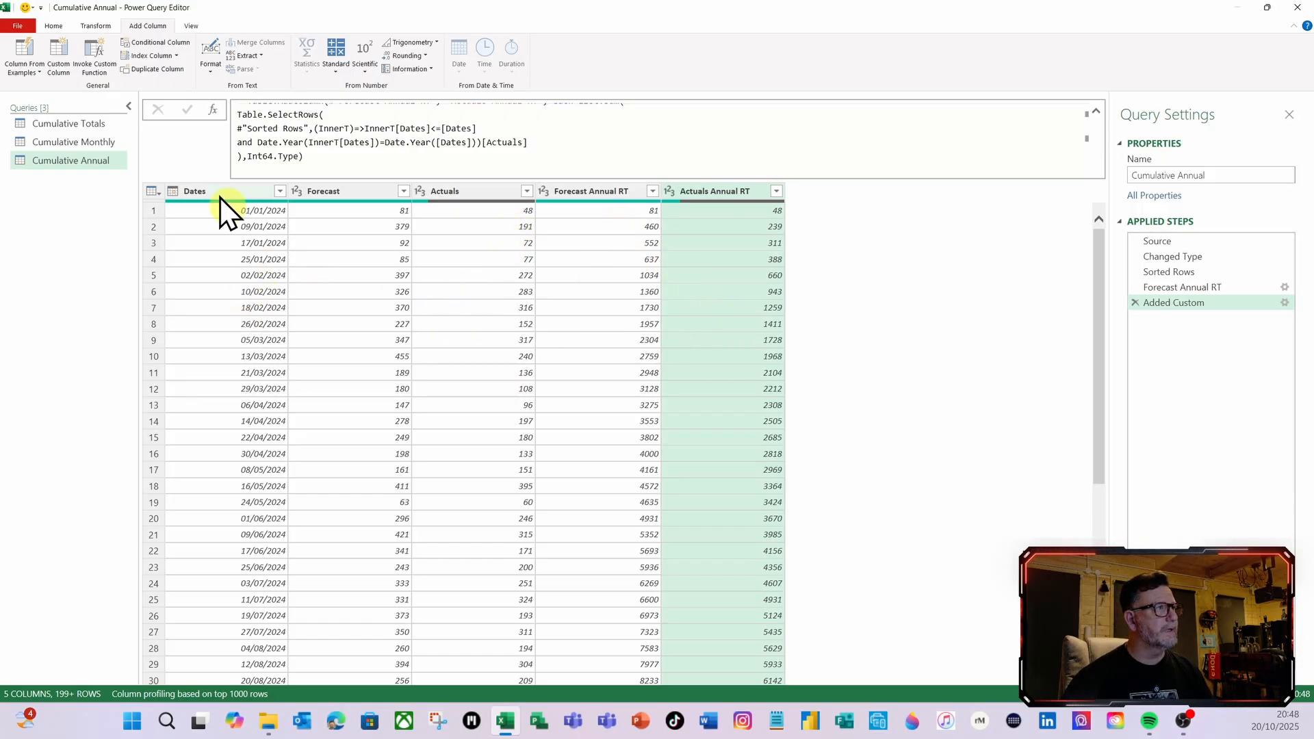
Close the query editor and load the Cumulative Annual query into the workbook
{"action": "left_click", "coordinate": [54, 26]}
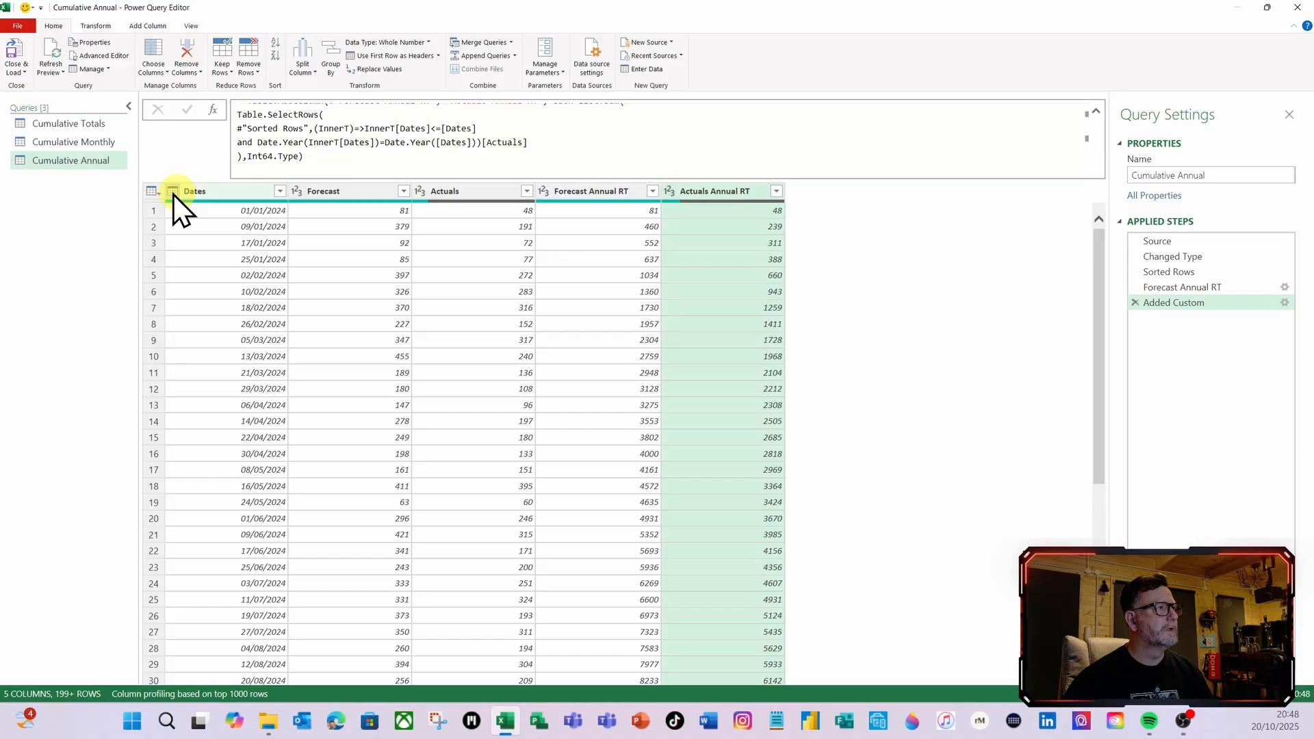
{"action": "left_click", "coordinate": [15, 60]}
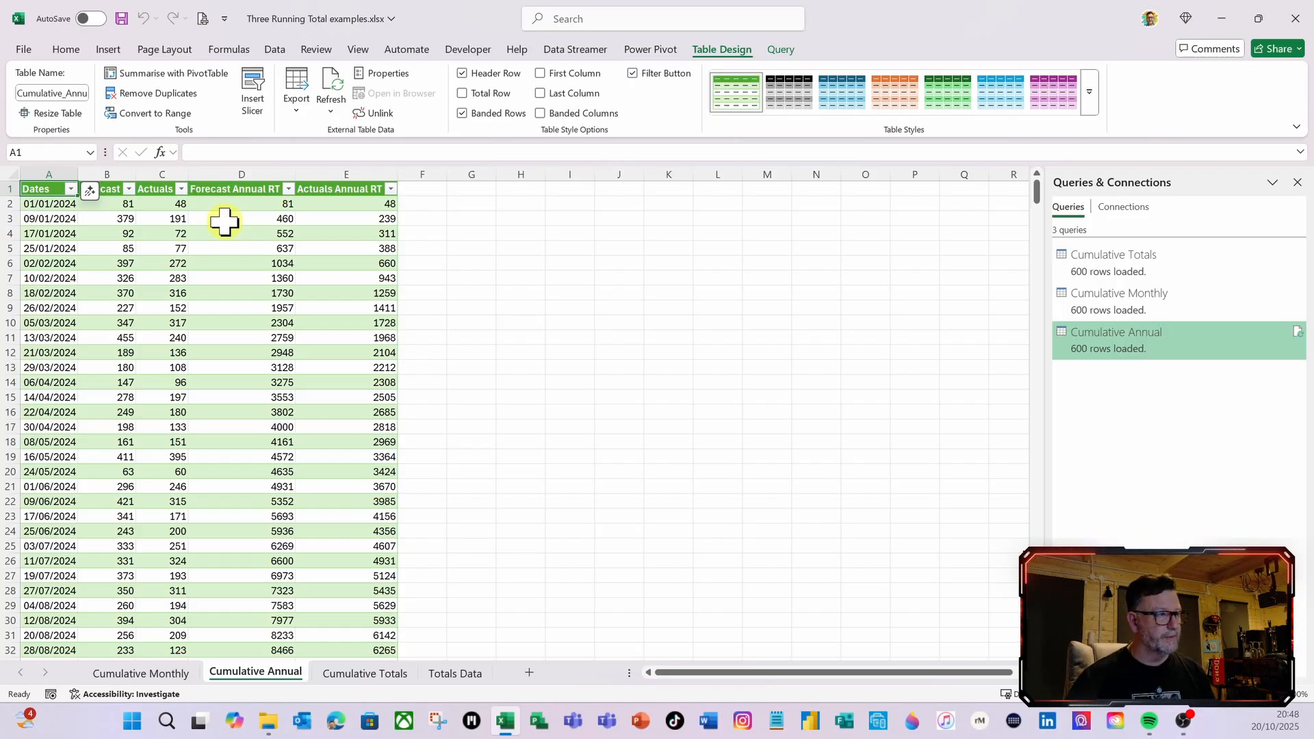
{"action": "left_click", "coordinate": [172, 323]}
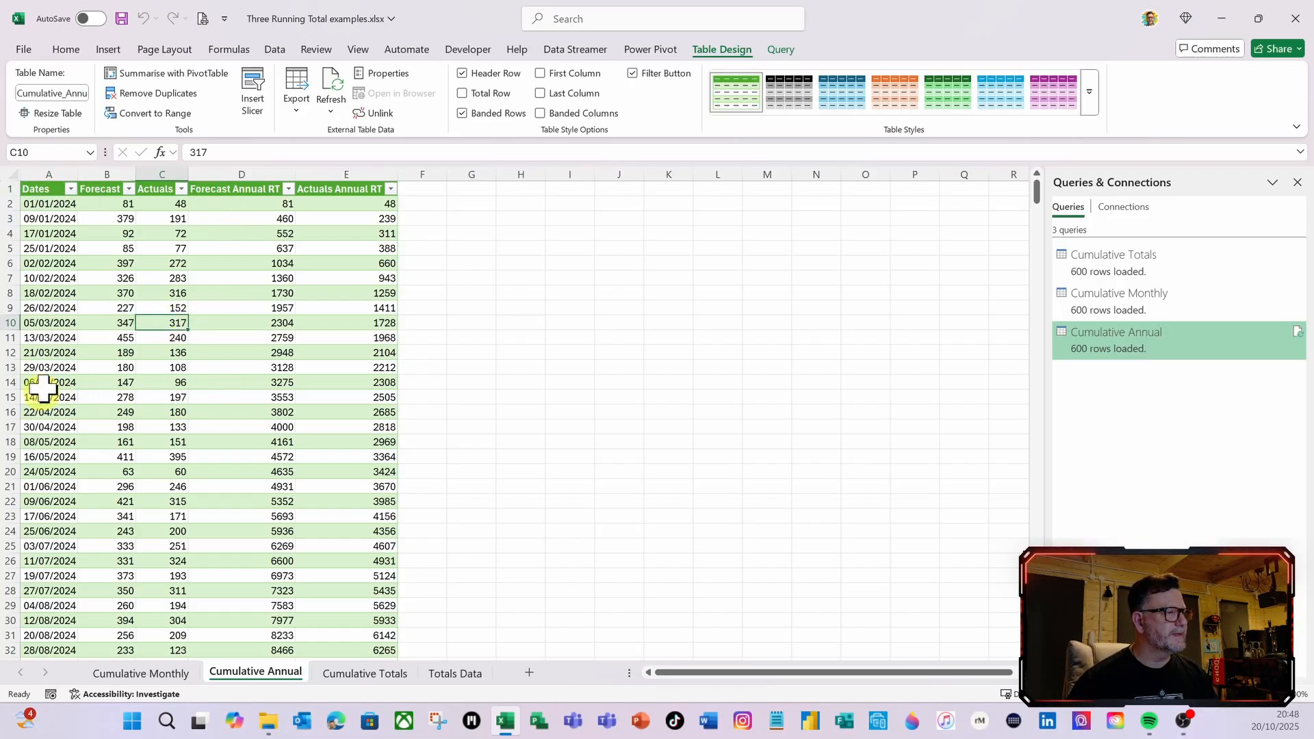
Insert a PivotTable based on the Cumulative_Annual table in a new worksheet
{"action": "left_click", "coordinate": [72, 264]}
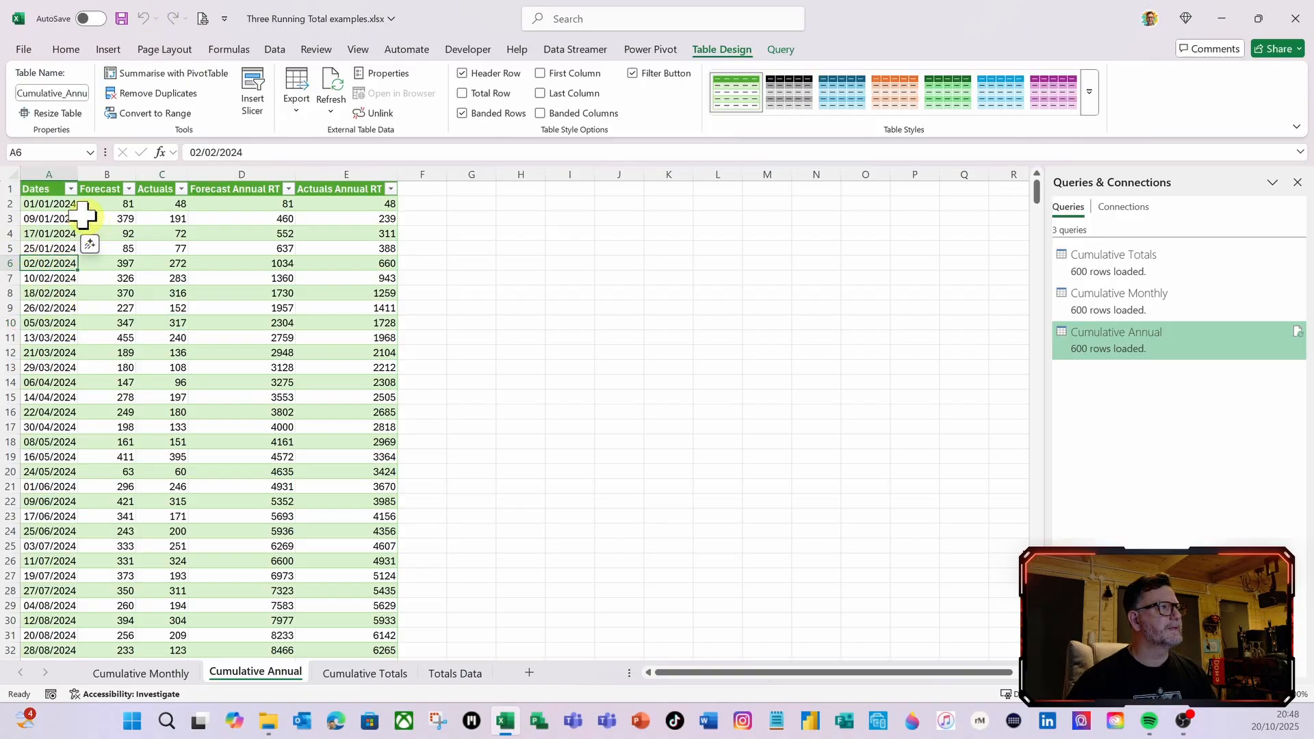
{"action": "left_click", "coordinate": [110, 51]}
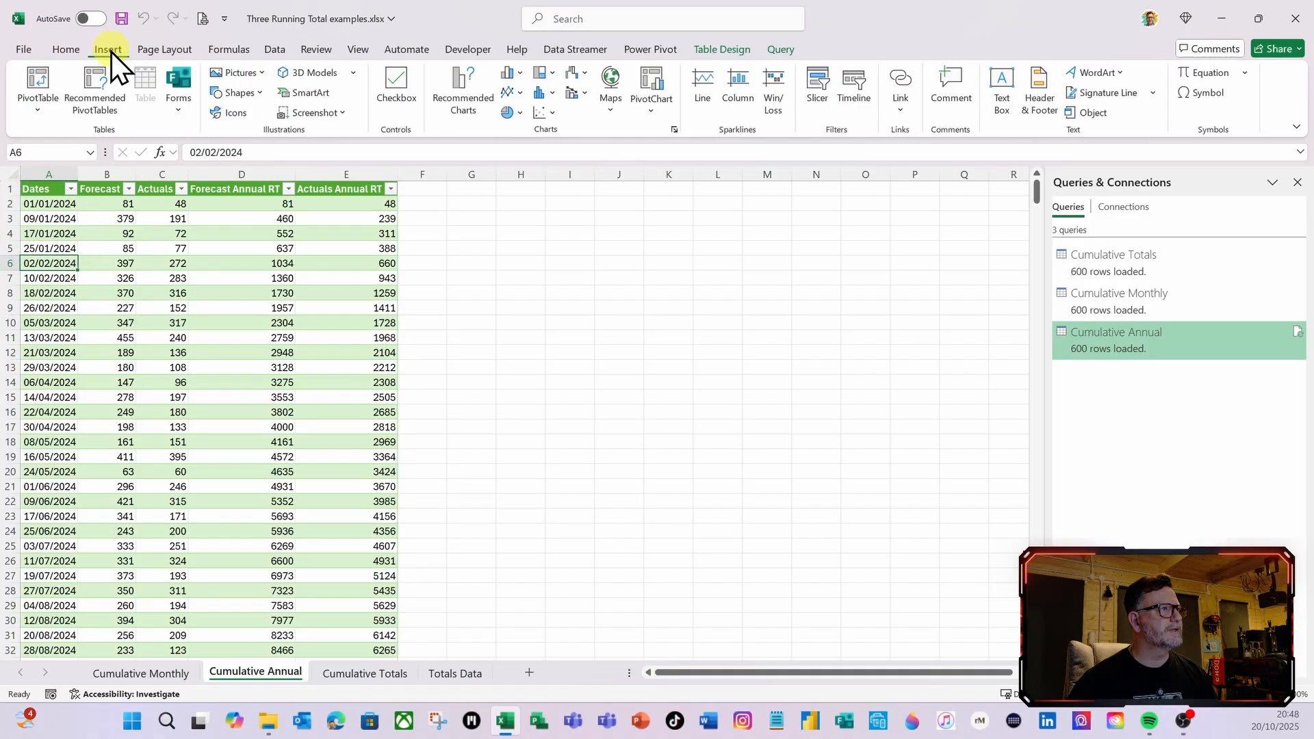
{"action": "left_click", "coordinate": [44, 82]}
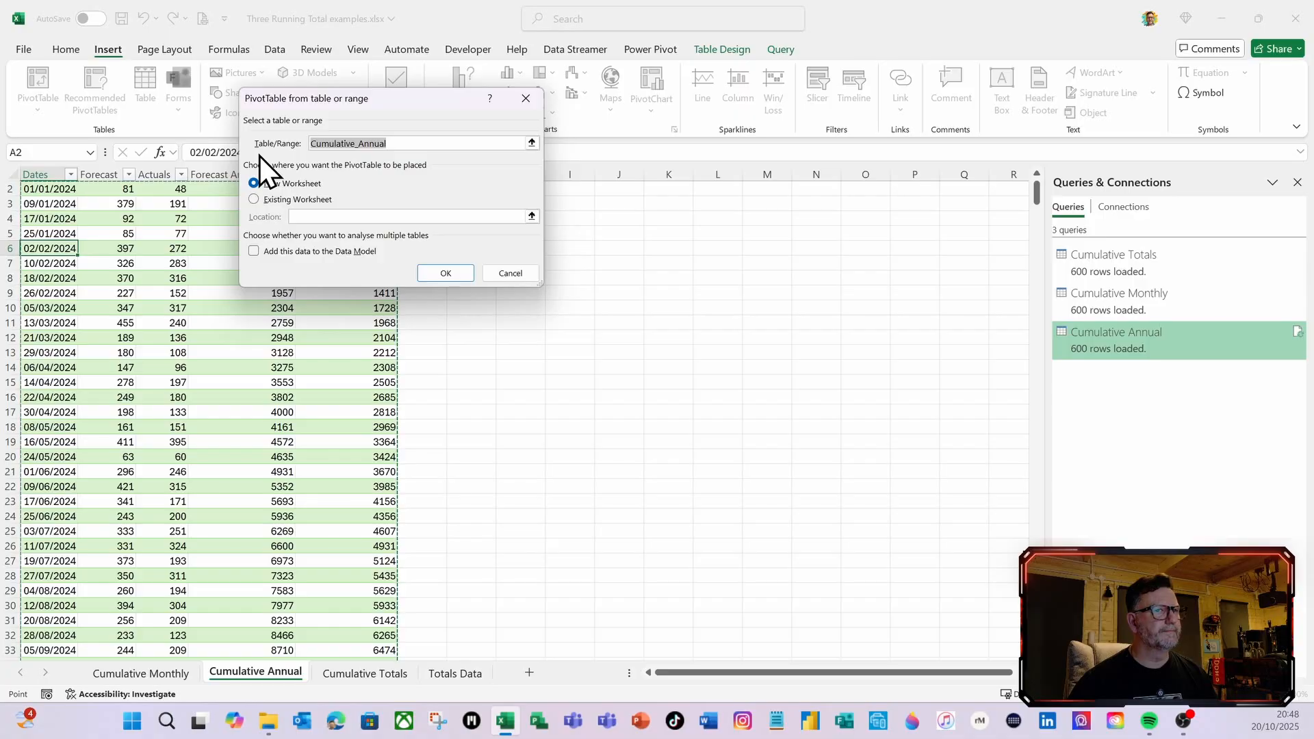
{"action": "left_click", "coordinate": [438, 274]}
Rename the new PivotTable worksheet as Pivot Table
{"action": "right_click", "coordinate": [229, 672]}
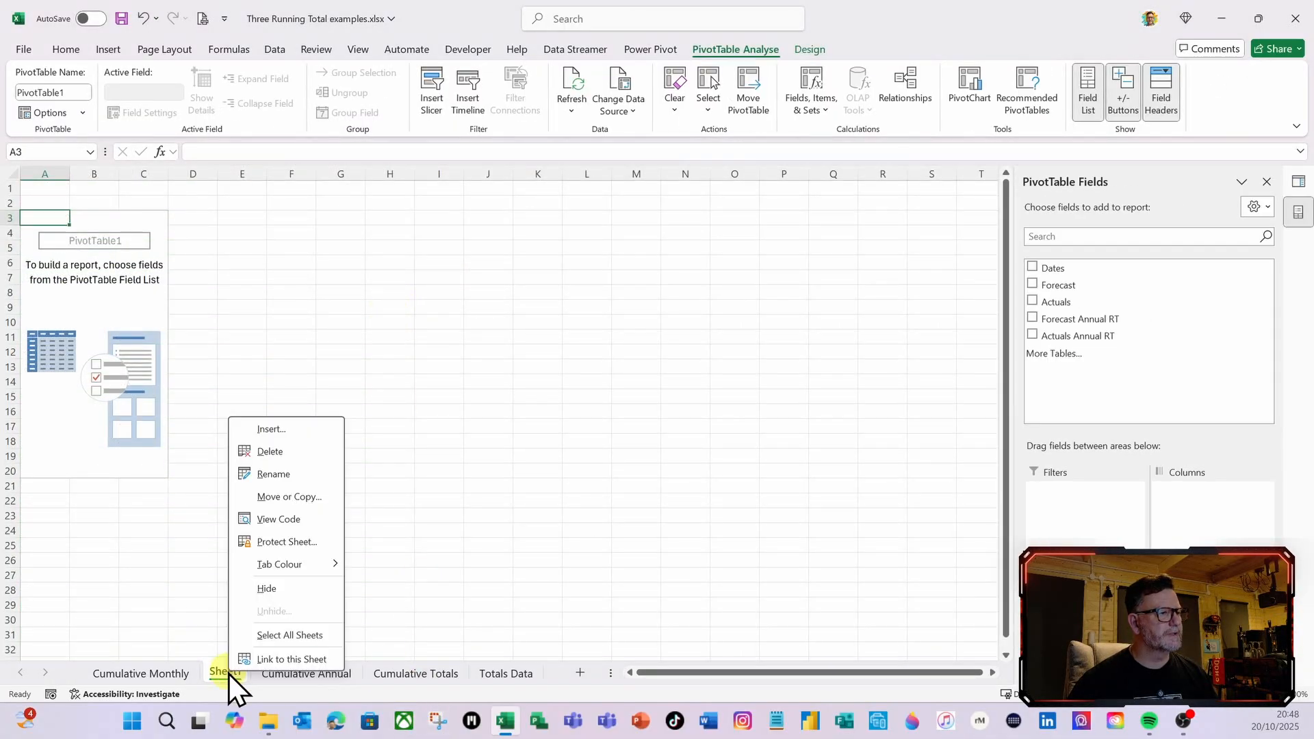
{"action": "left_click", "coordinate": [268, 473]}
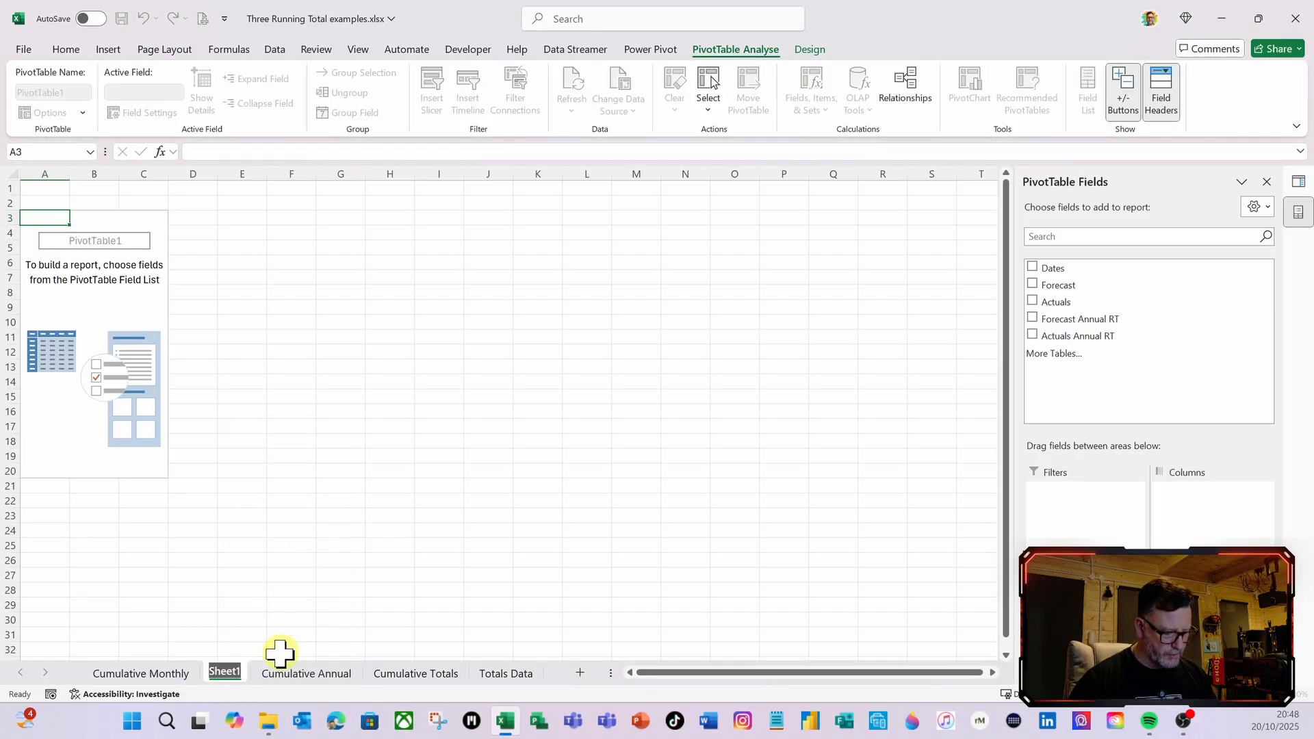
{"action": "type", "text": "Pivot"}
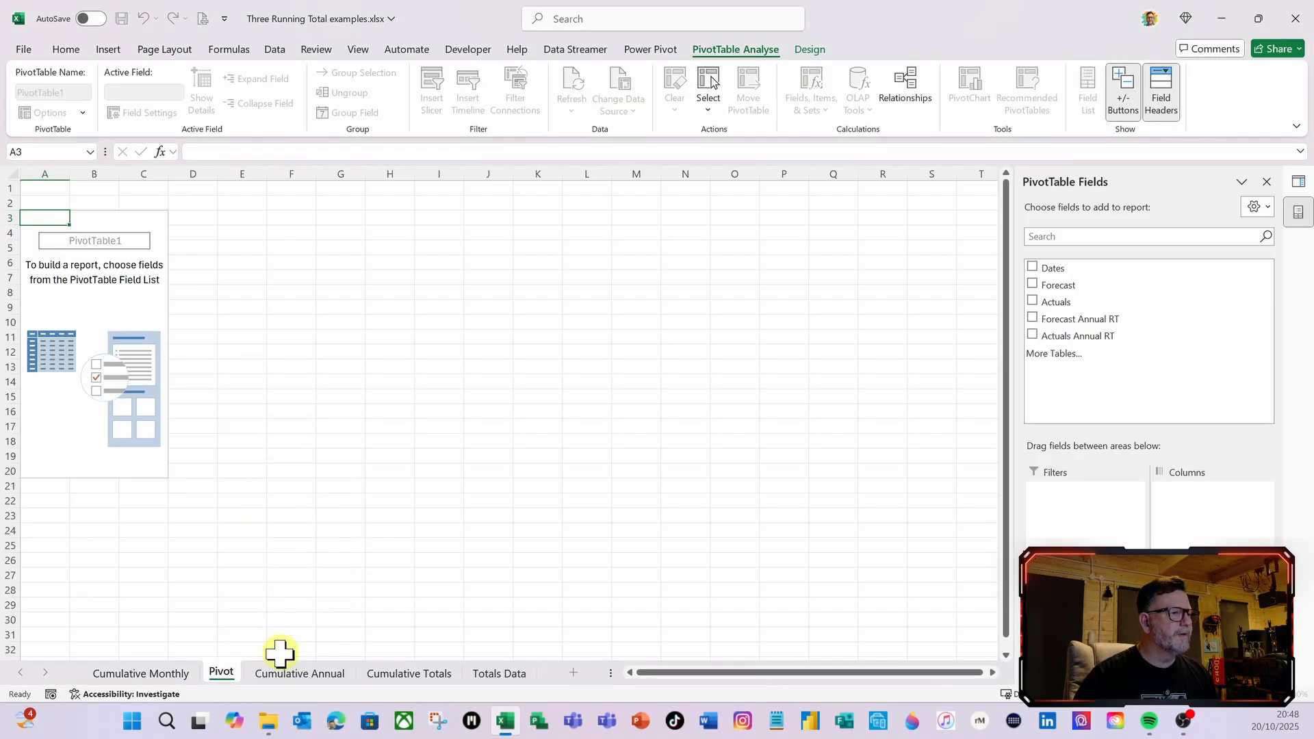
{"action": "type", "text": " Tab"}
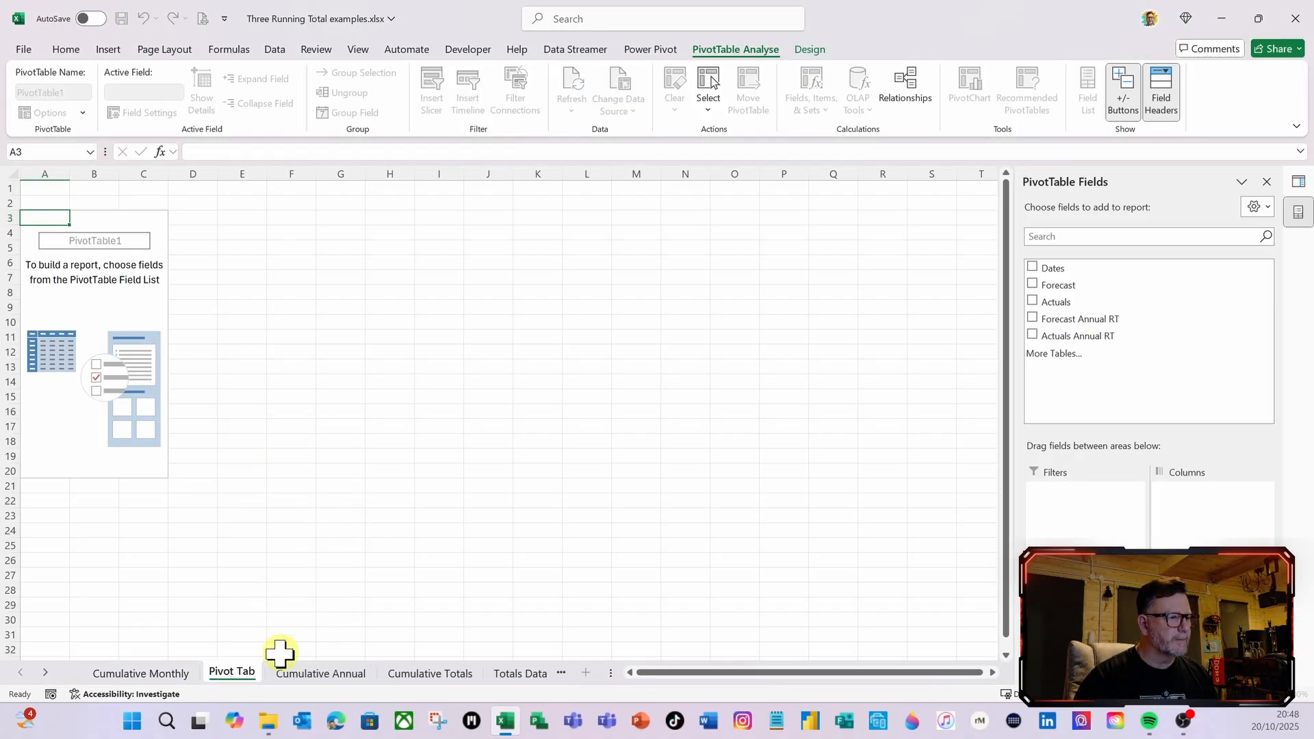
{"action": "type", "text": "le"}
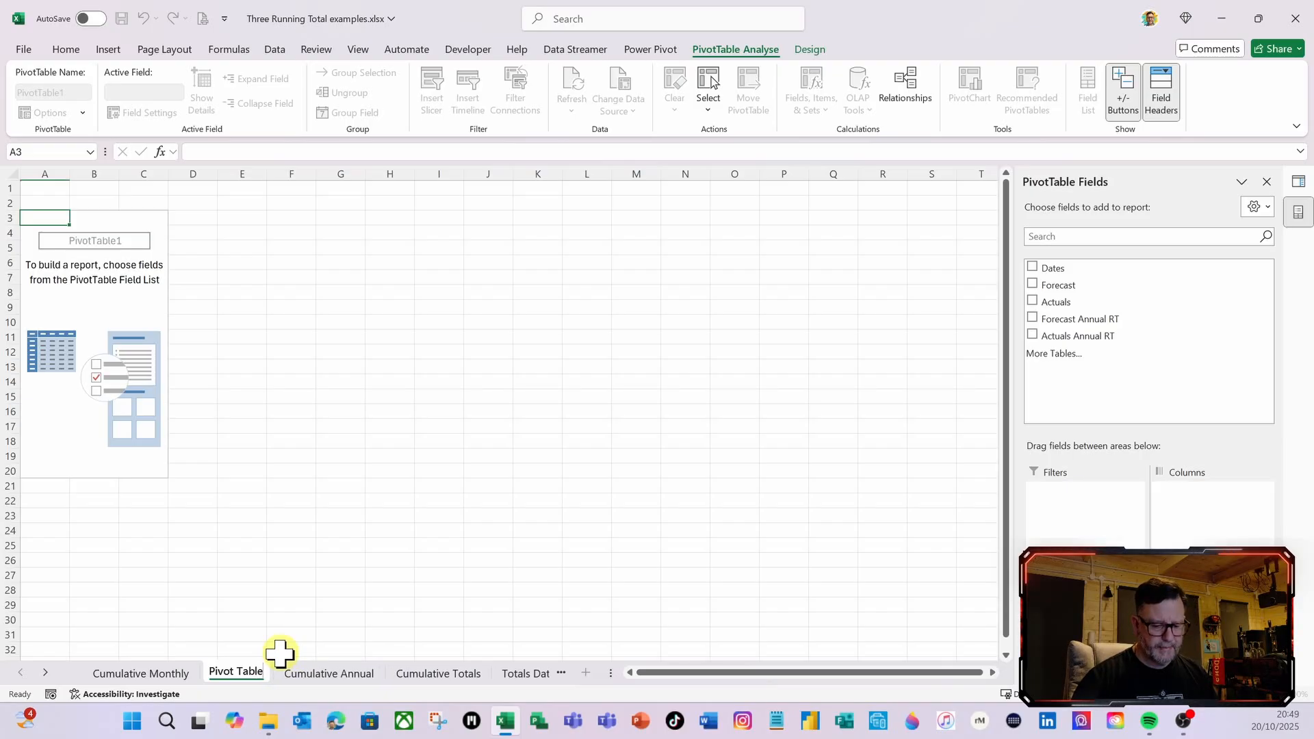
{"action": "key", "text": "Return"}
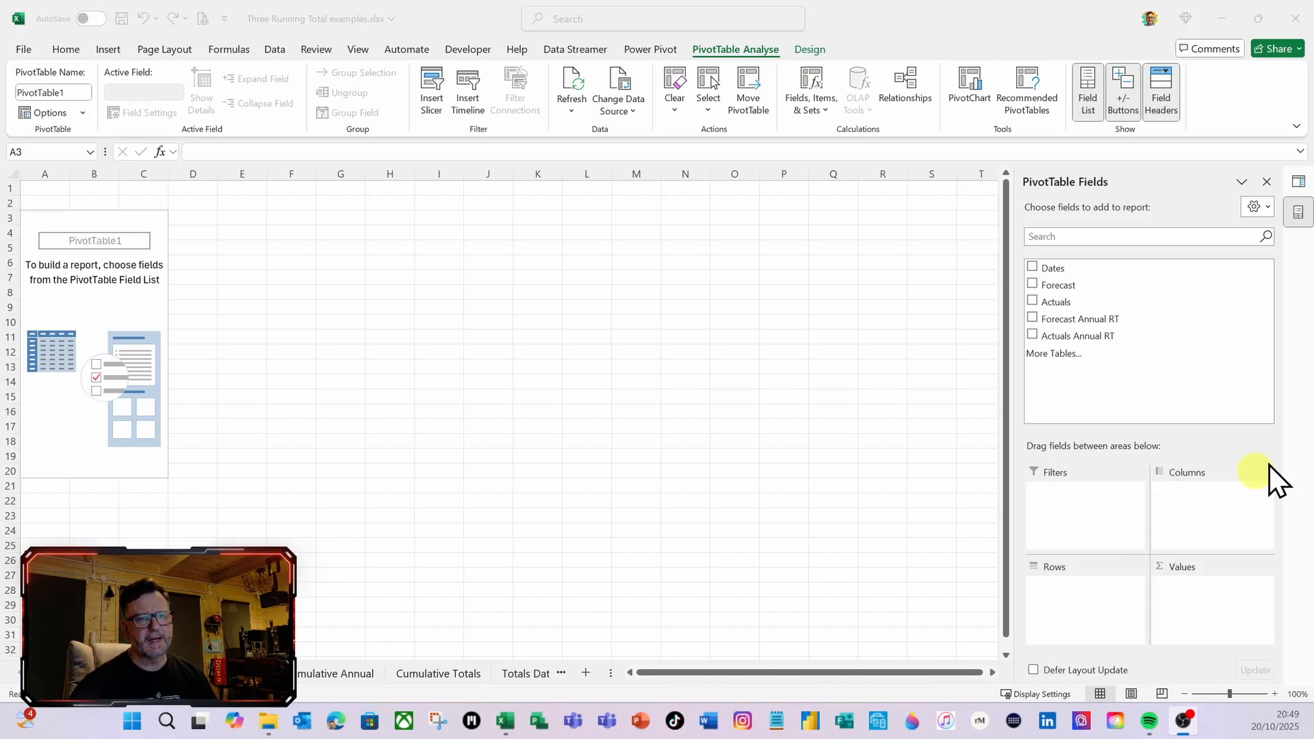
Add Dates to the PivotTable's rows and remove the Quarters (Dates) grouping, keeping years, months and dates
{"action": "left_click", "coordinate": [1057, 273]}
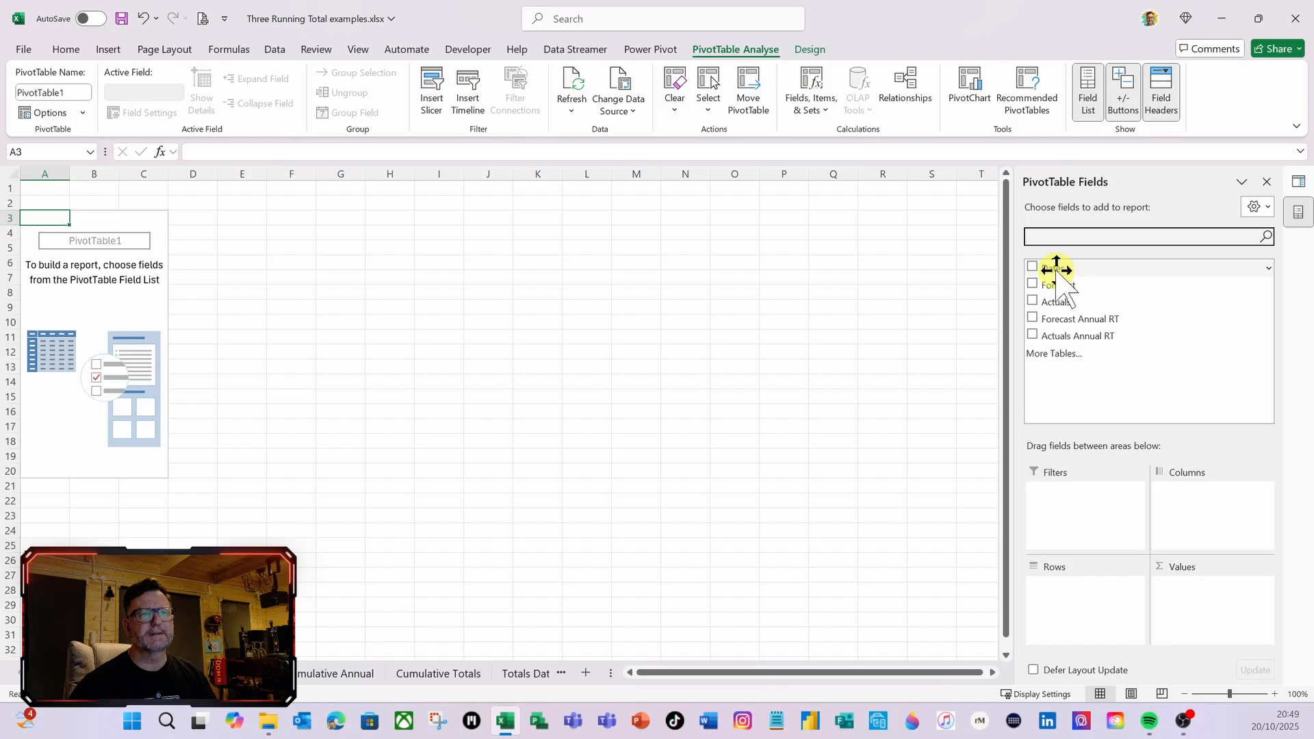
{"action": "left_click_drag", "start_coordinate": [1052, 269], "coordinate": [1144, 642]}
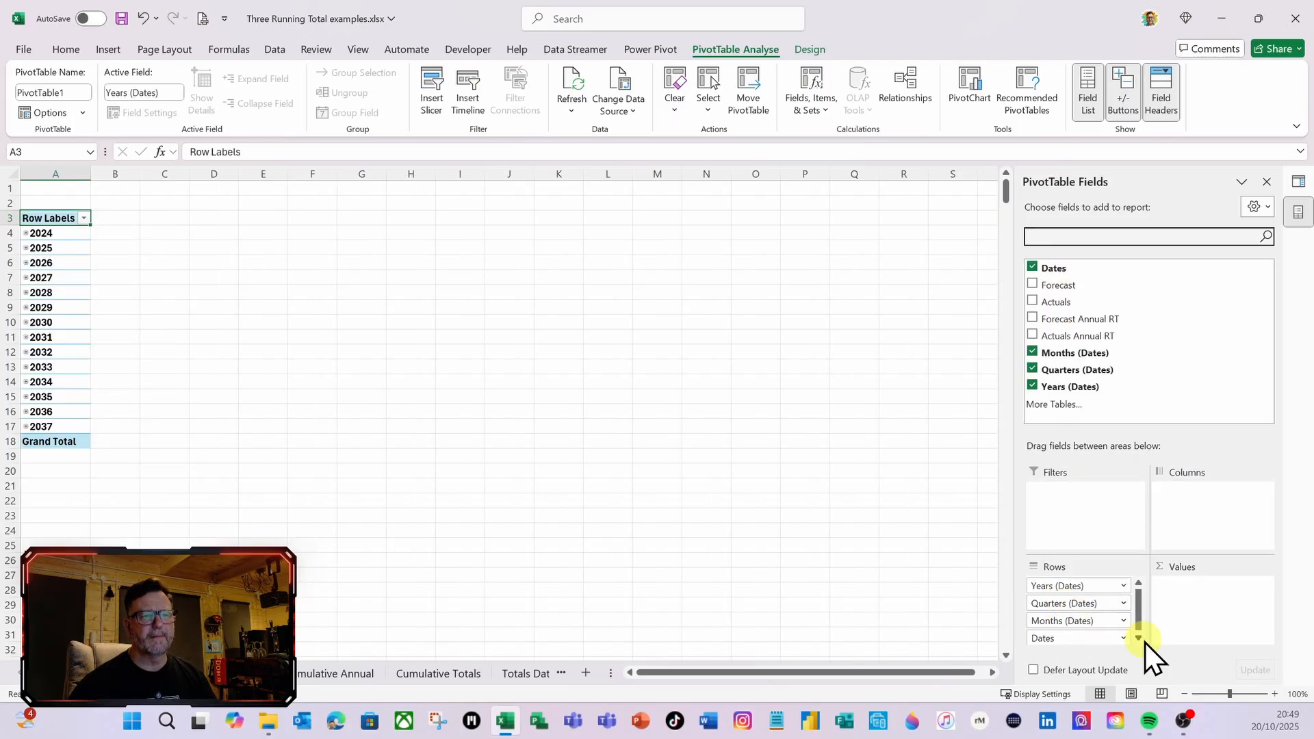
{"action": "left_click", "coordinate": [1087, 604]}
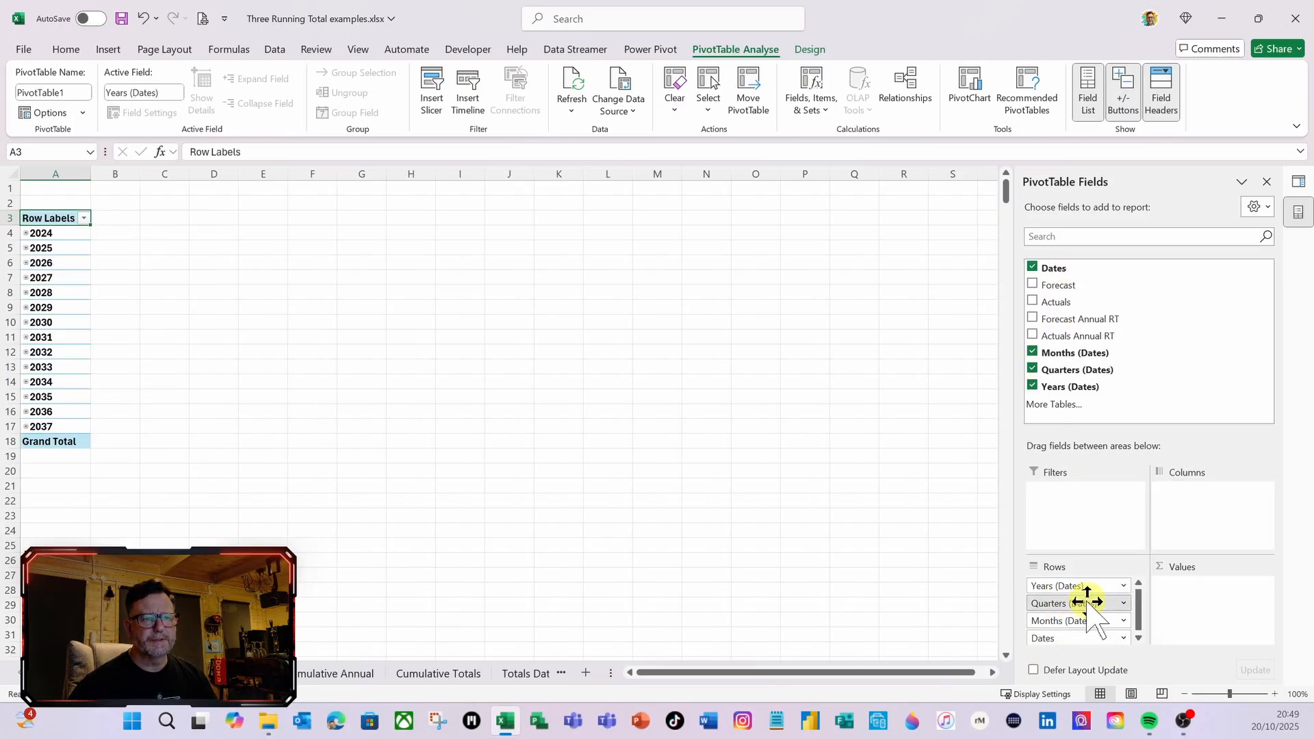
{"action": "left_click_drag", "start_coordinate": [1087, 603], "coordinate": [1226, 415]}
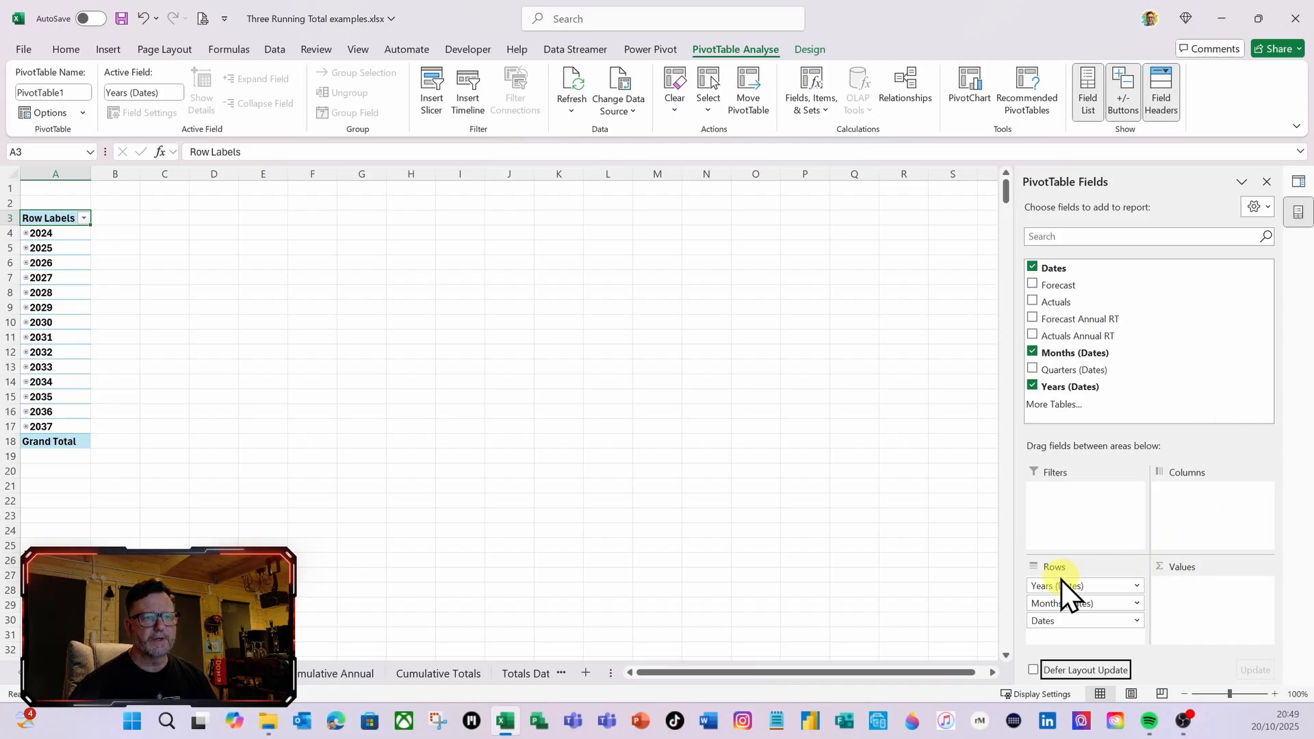
Filter the PivotTable's row labels to show only the year 2024
{"action": "left_click", "coordinate": [84, 218]}
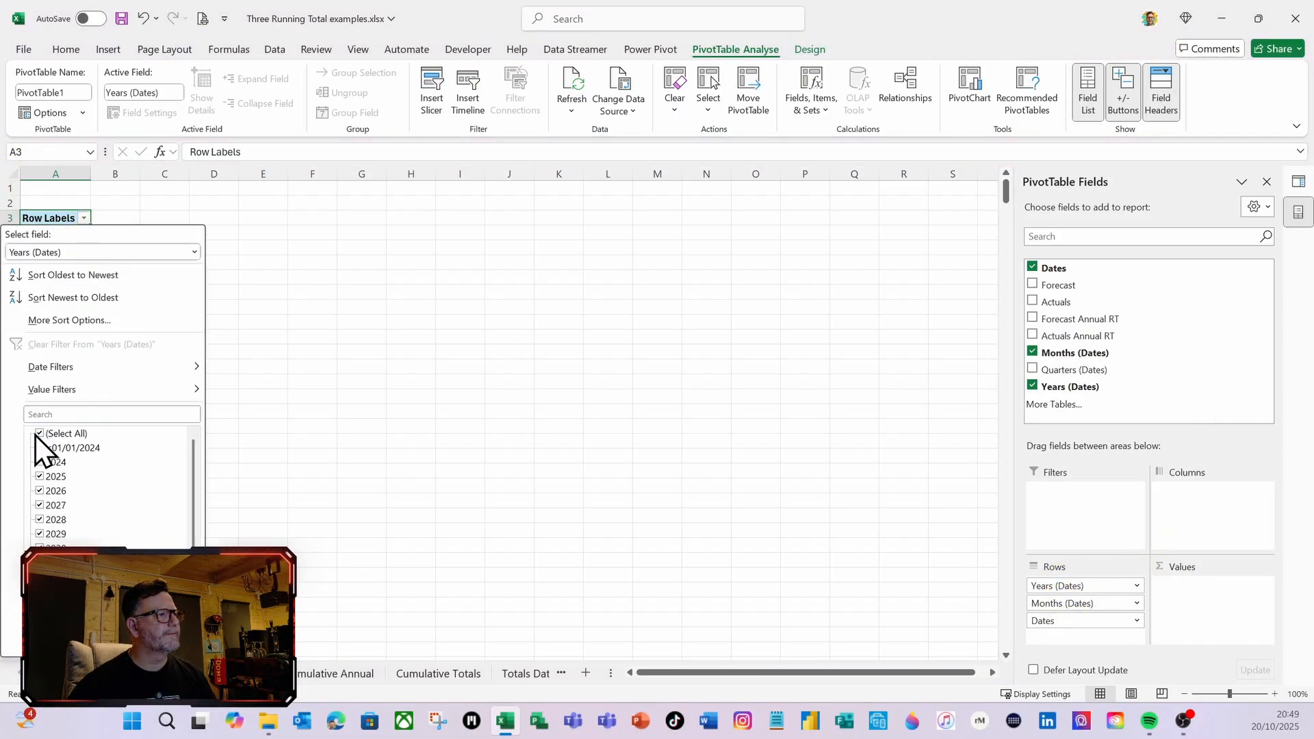
{"action": "left_click", "coordinate": [39, 434]}
{"action": "left_click", "coordinate": [42, 463]}
{"action": "left_click", "coordinate": [118, 641]}
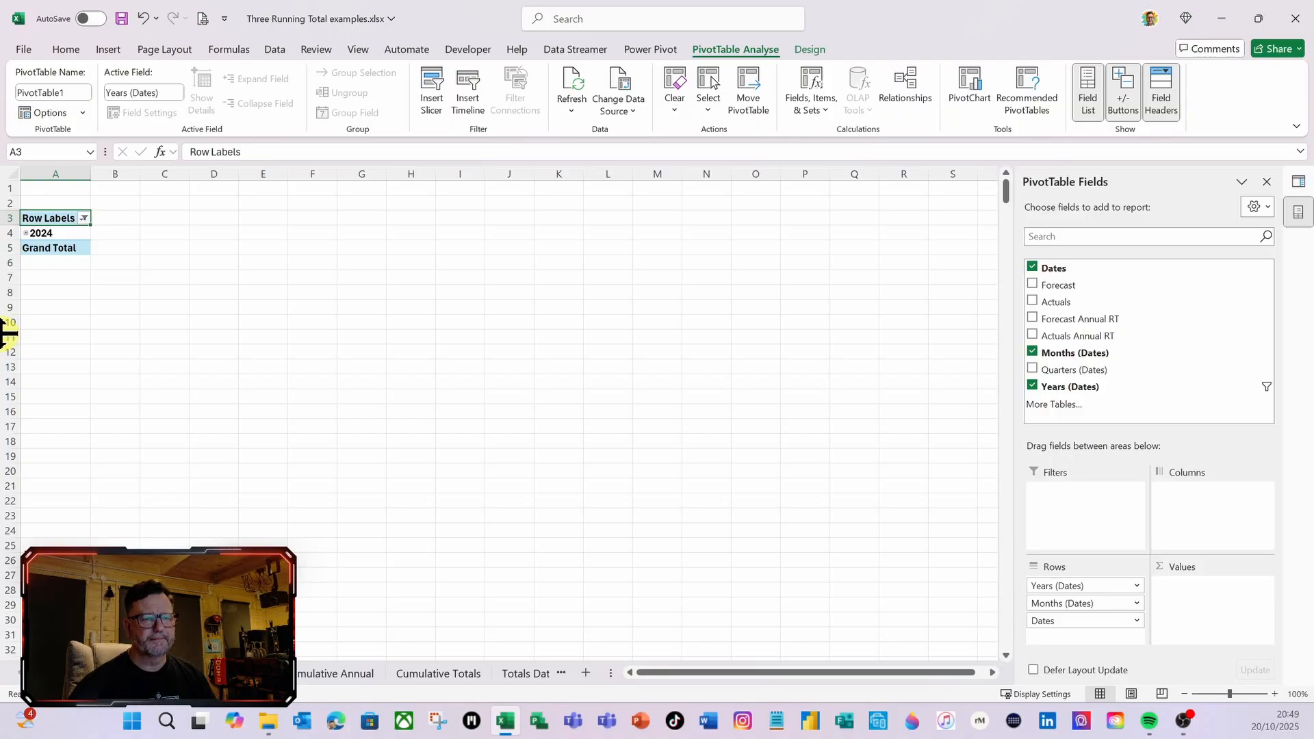
Expand the entire year field to list its months and add Forecast and Actuals as summed values
{"action": "right_click", "coordinate": [65, 234]}
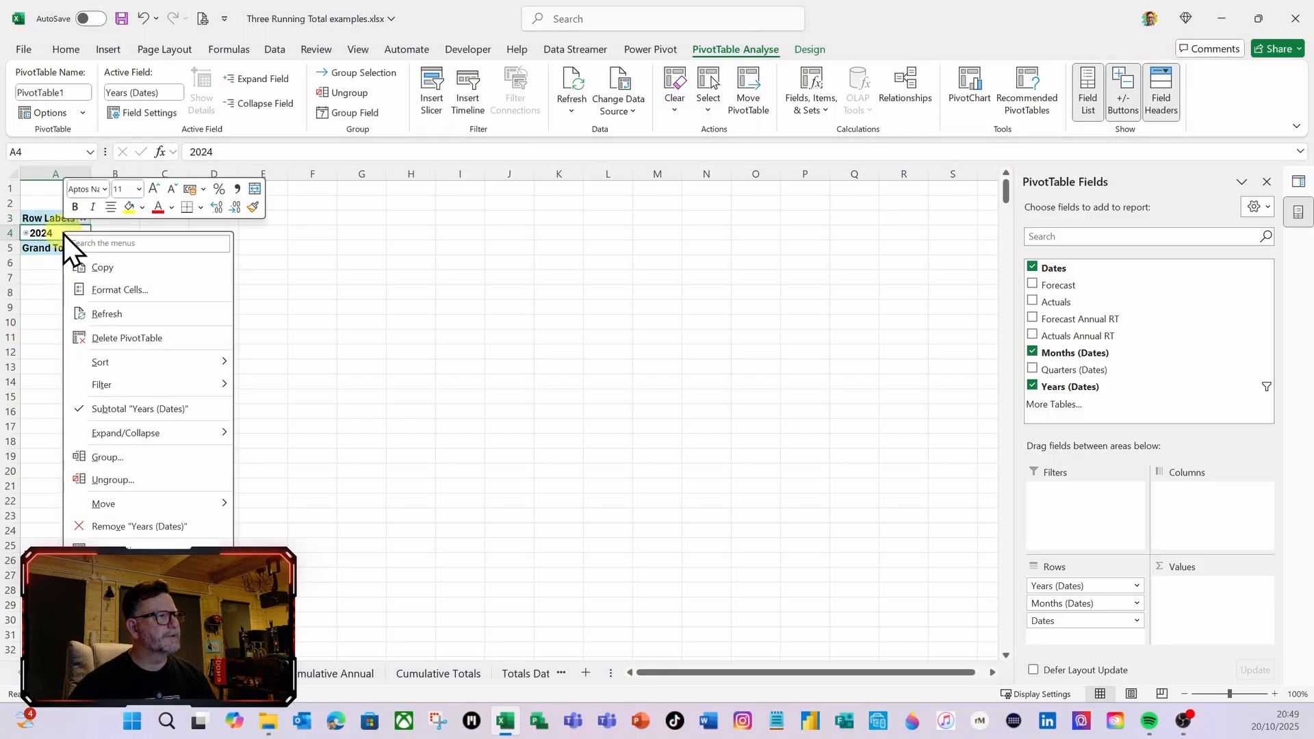
{"action": "mouse_move", "coordinate": [147, 435]}
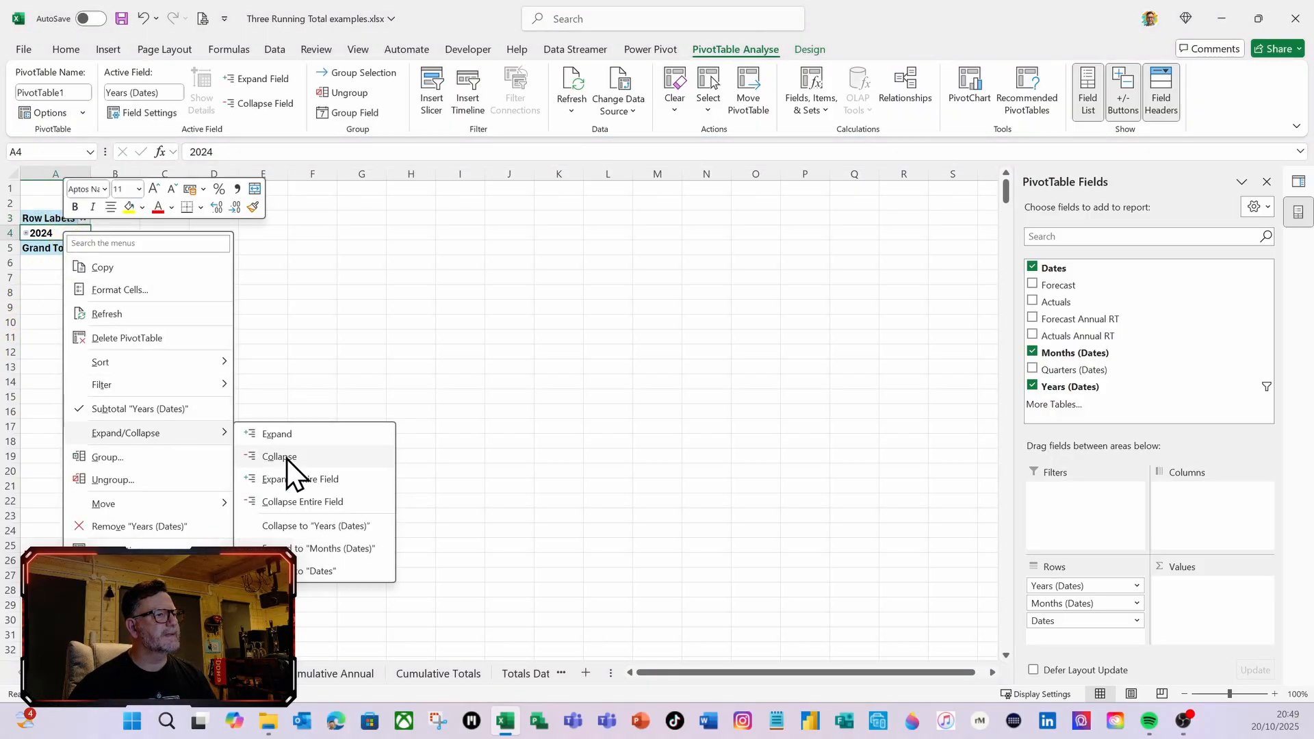
{"action": "left_click", "coordinate": [292, 482]}
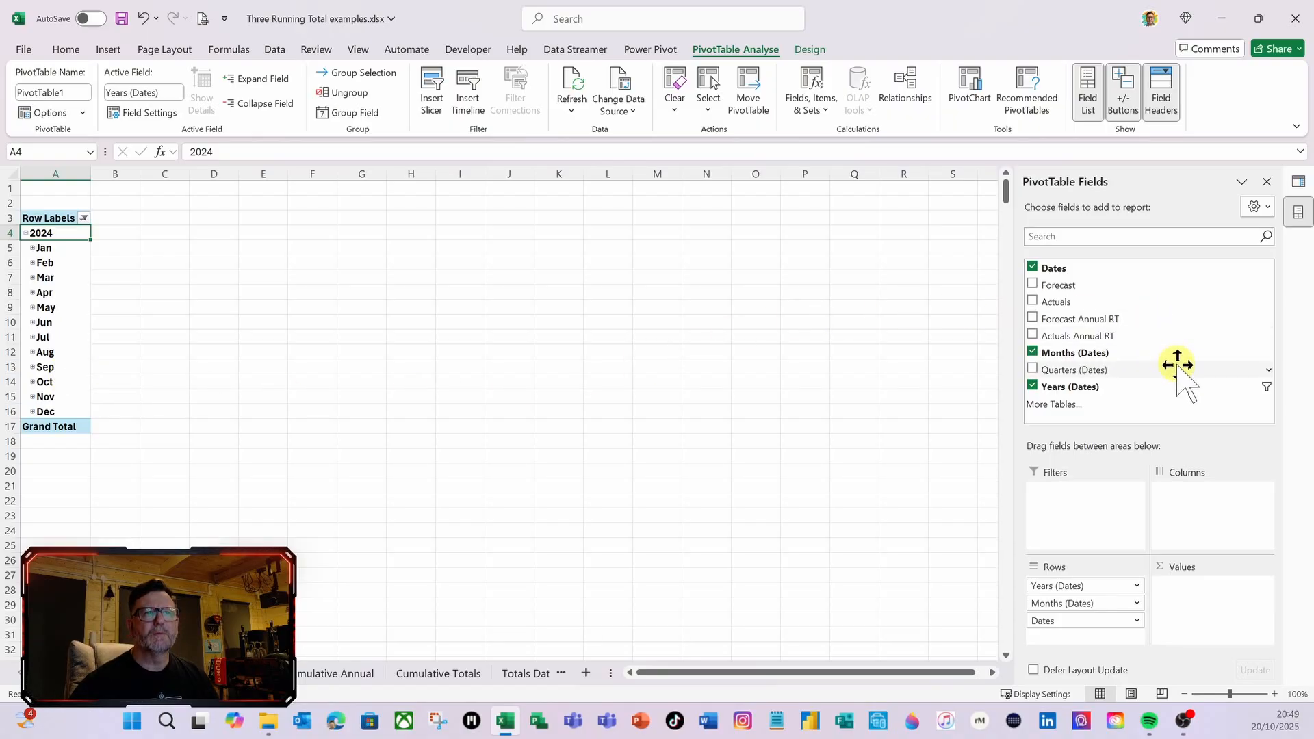
{"action": "left_click_drag", "start_coordinate": [1063, 288], "coordinate": [1216, 604]}
{"action": "left_click_drag", "start_coordinate": [1063, 308], "coordinate": [1195, 619]}
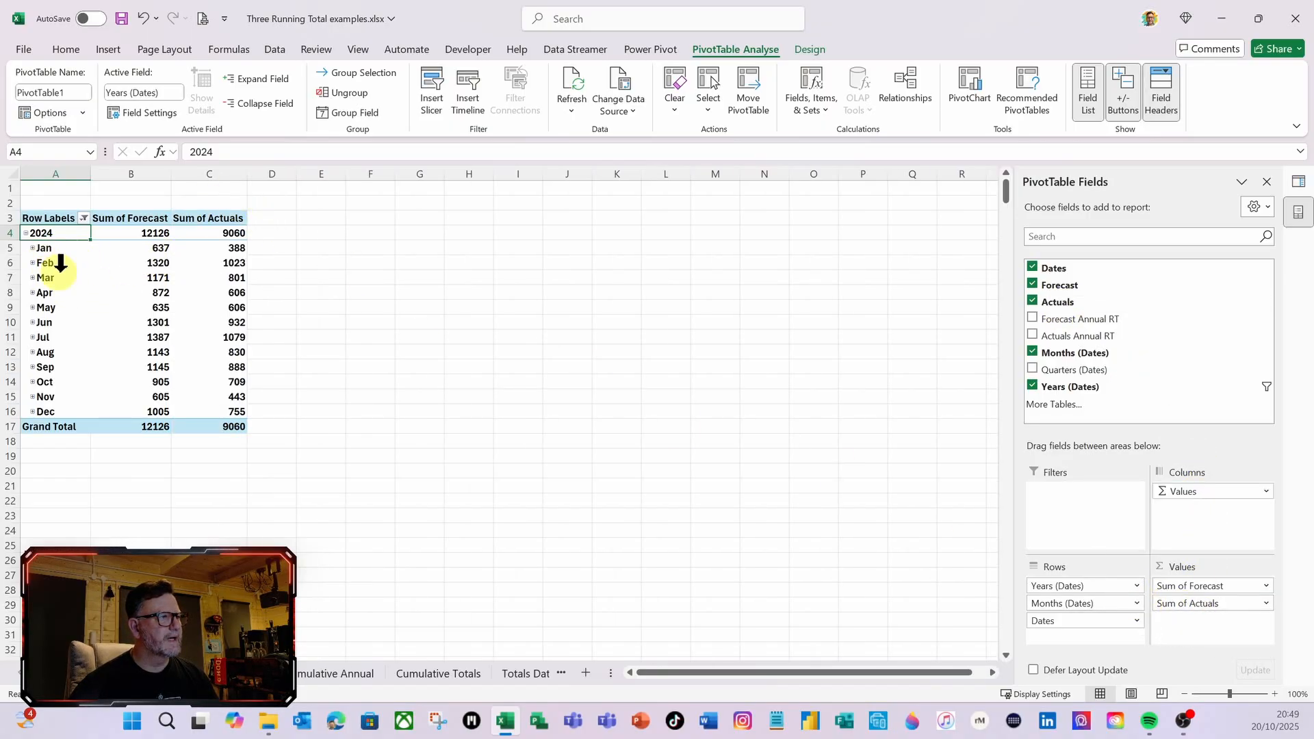
Insert a 2D clustered column PivotChart of the monthly sums and enlarge it beside the PivotTable to about columns E–P, rows 4–25
{"action": "left_click", "coordinate": [106, 51]}
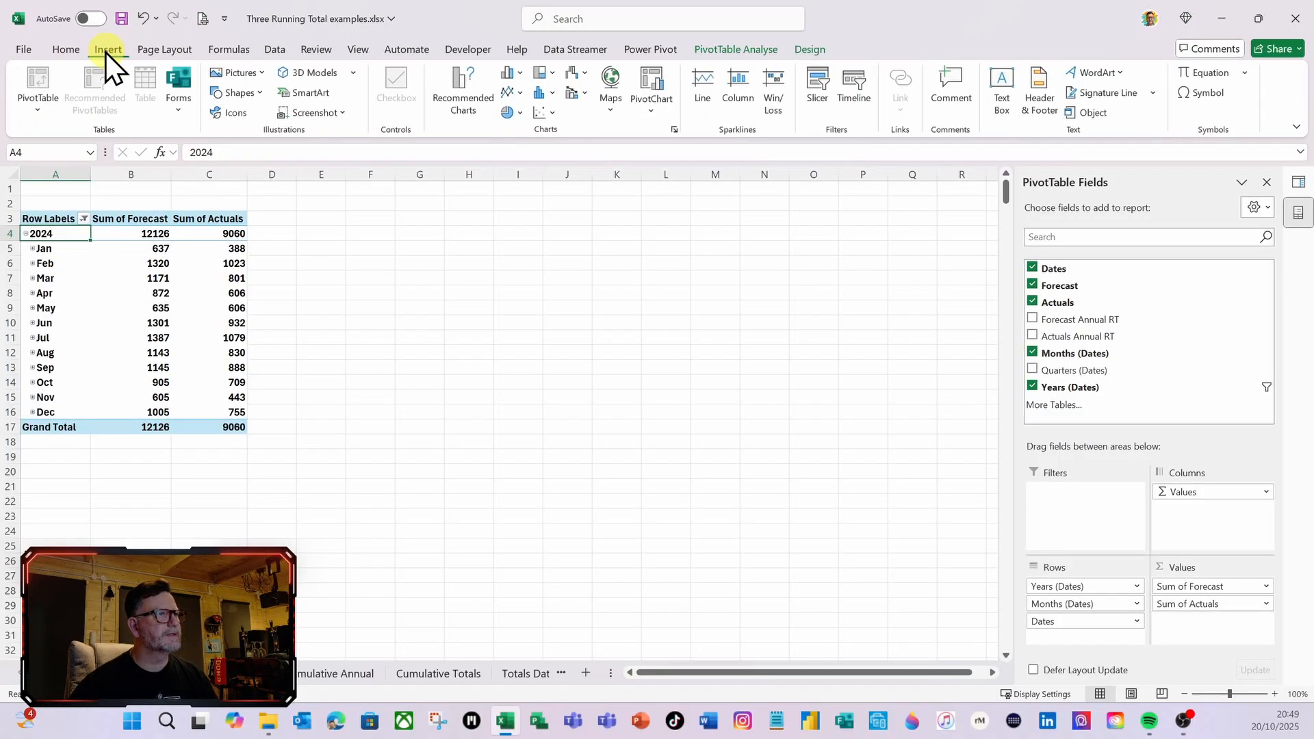
{"action": "left_click", "coordinate": [520, 73]}
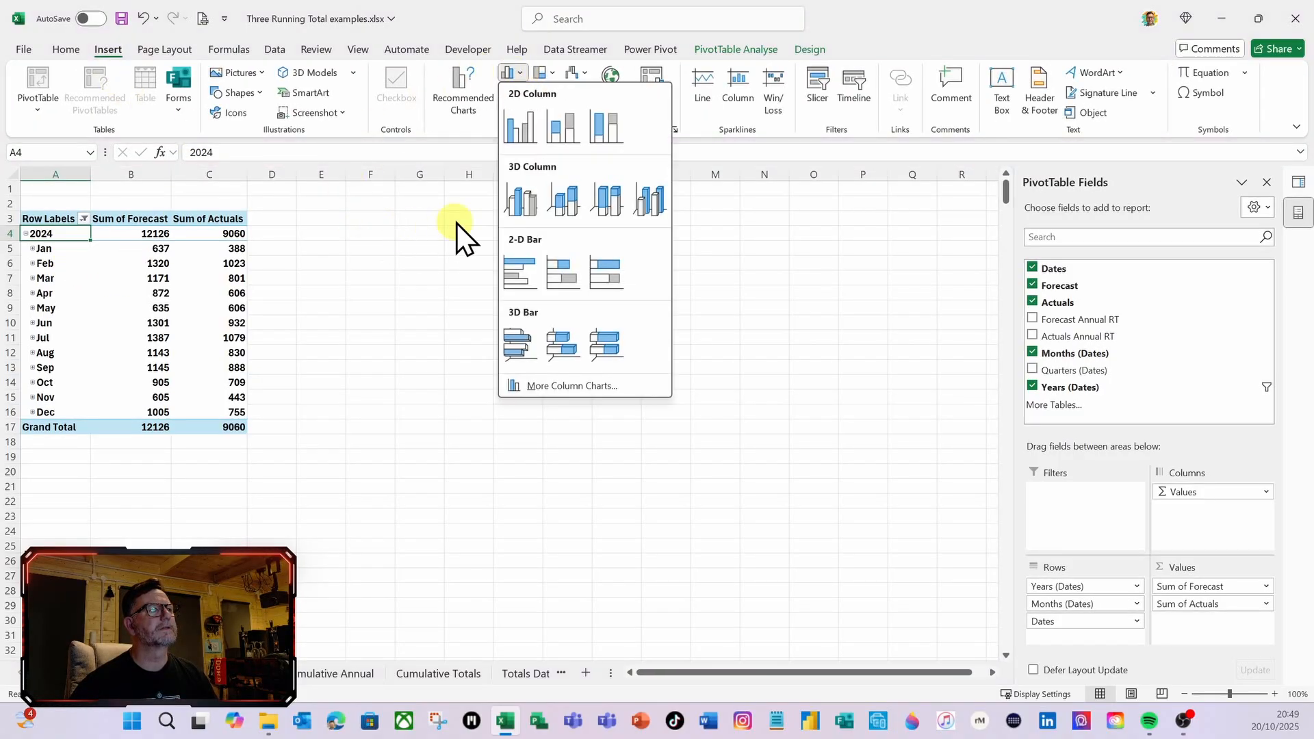
{"action": "left_click", "coordinate": [519, 123]}
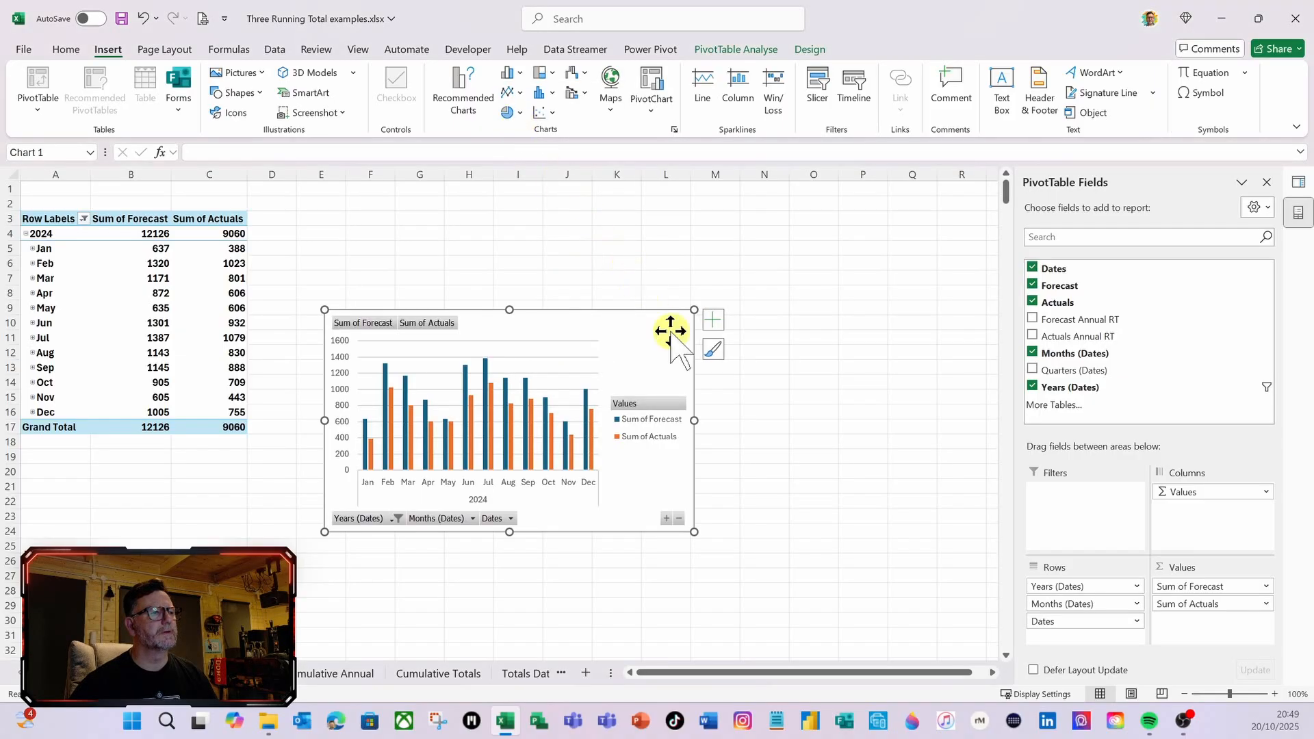
{"action": "left_click_drag", "start_coordinate": [695, 532], "coordinate": [881, 551]}
{"action": "left_click_drag", "start_coordinate": [602, 310], "coordinate": [602, 225]}
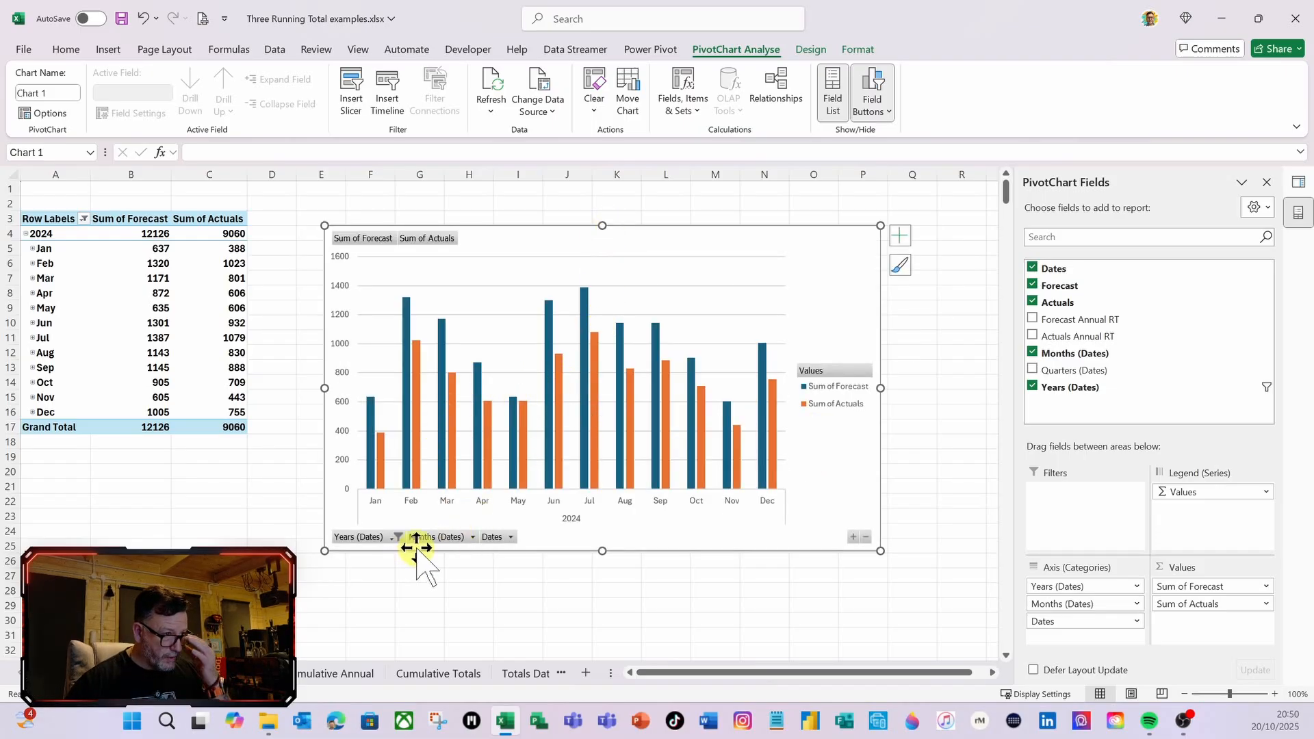
Hide all field buttons on the PivotChart, set its legend position to Bottom, and shift the chart slightly closer to the PivotTable
{"action": "right_click", "coordinate": [434, 538]}
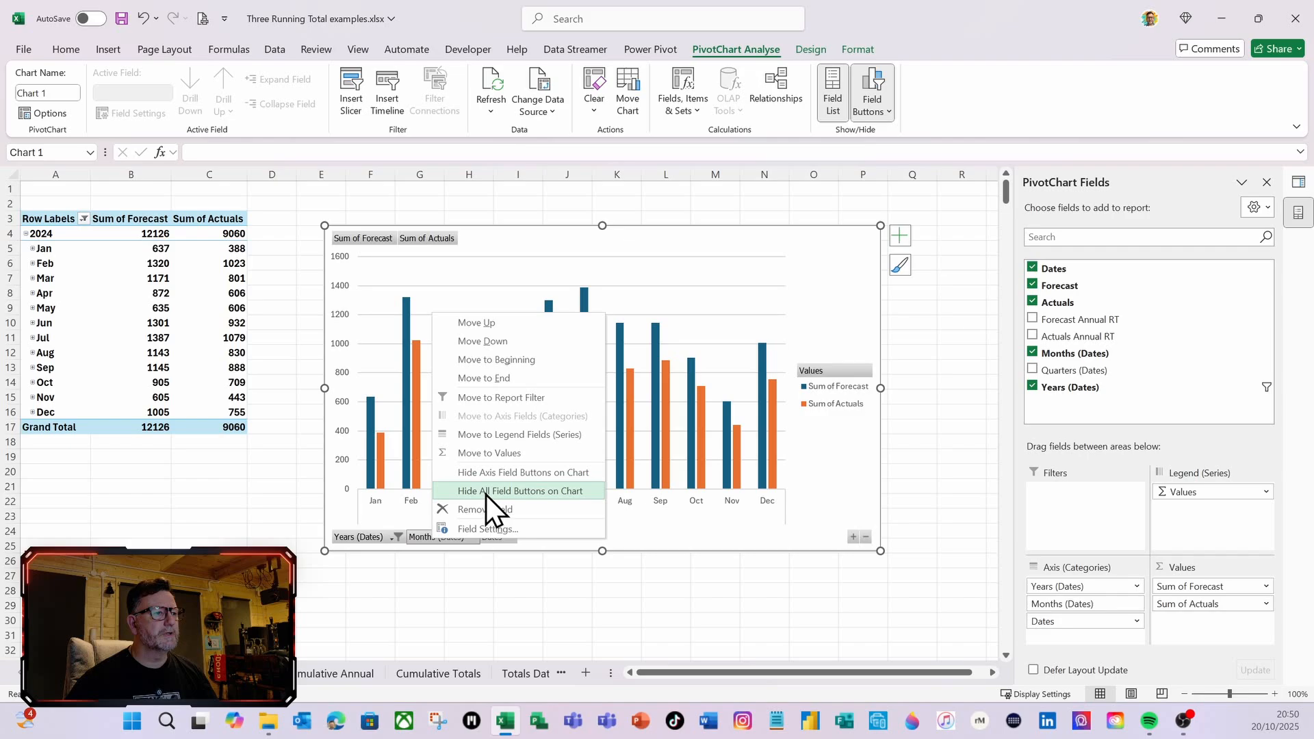
{"action": "left_click", "coordinate": [528, 491]}
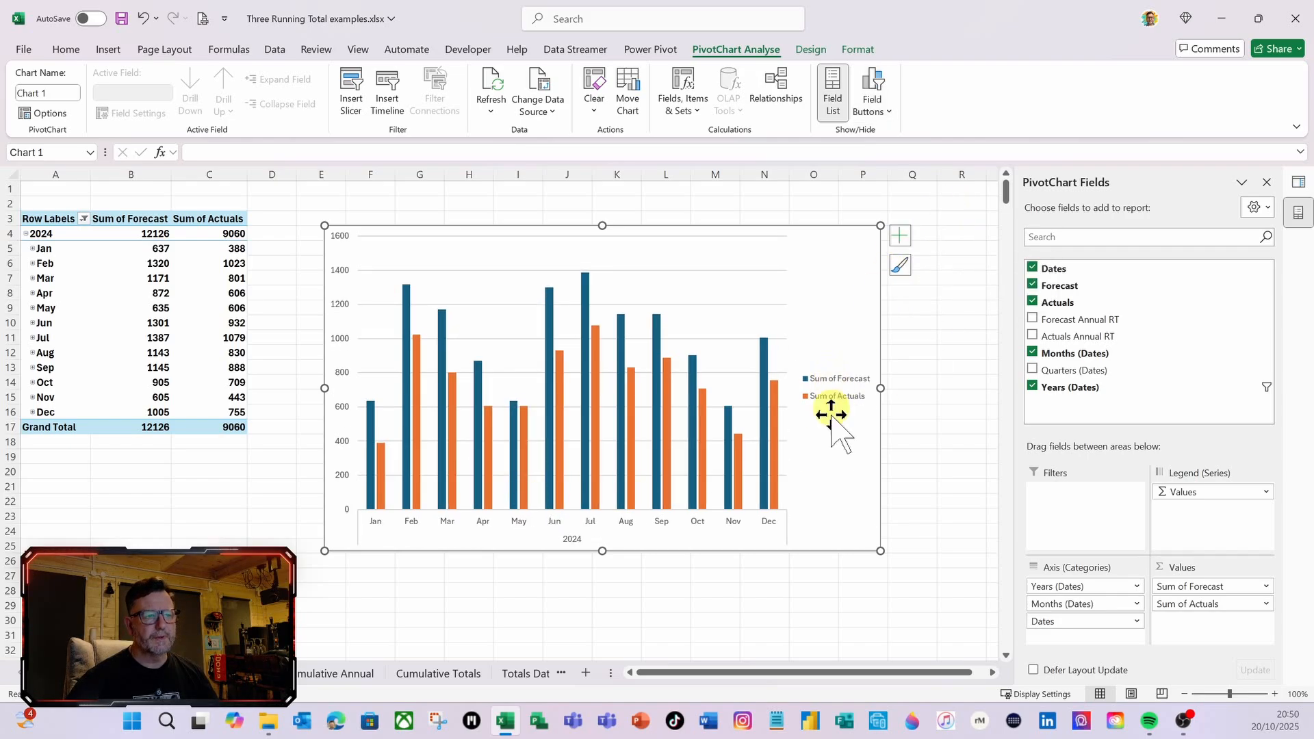
{"action": "left_click", "coordinate": [900, 236]}
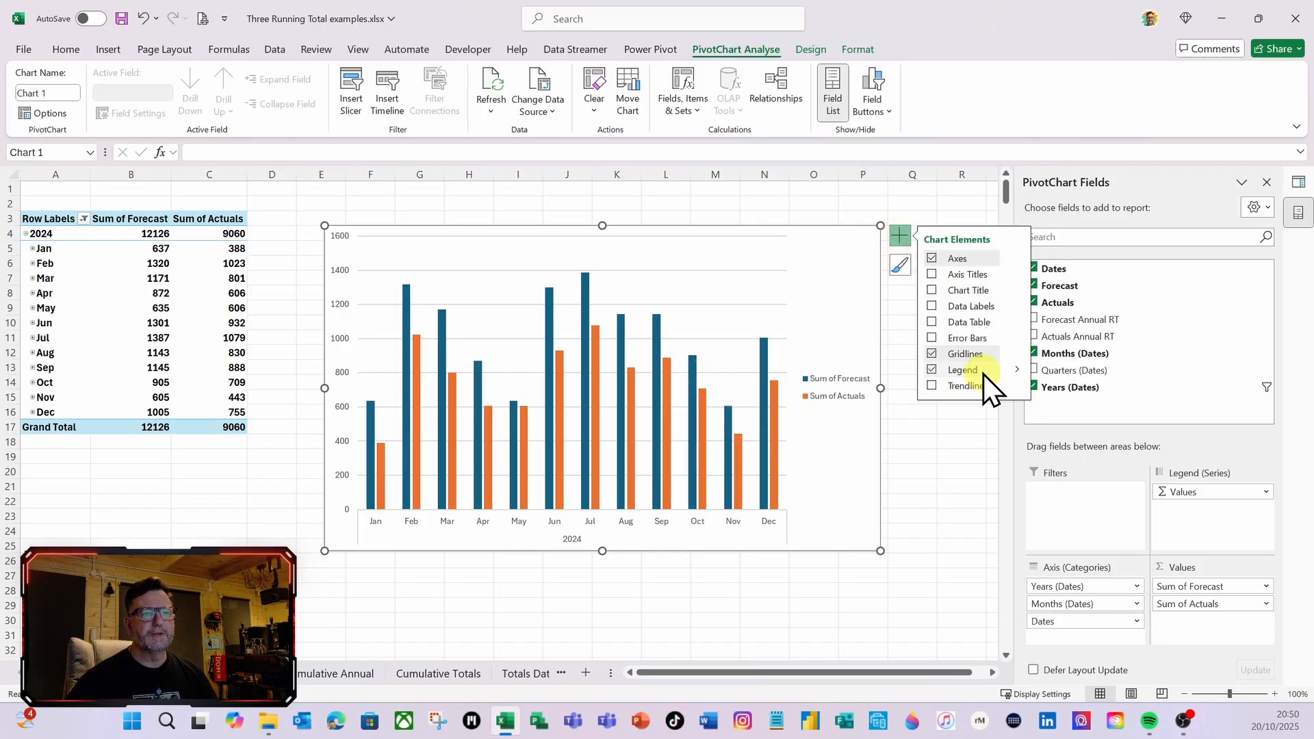
{"action": "left_click", "coordinate": [1017, 370]}
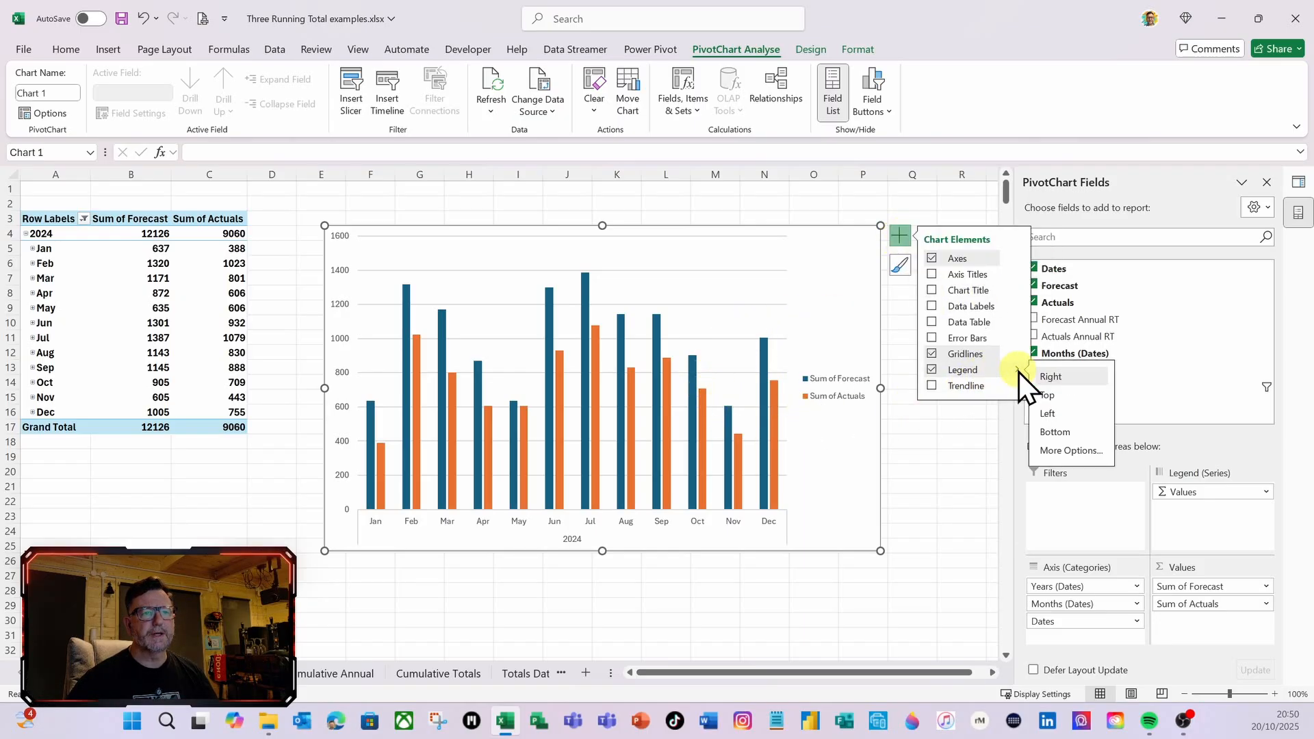
{"action": "left_click", "coordinate": [1056, 433]}
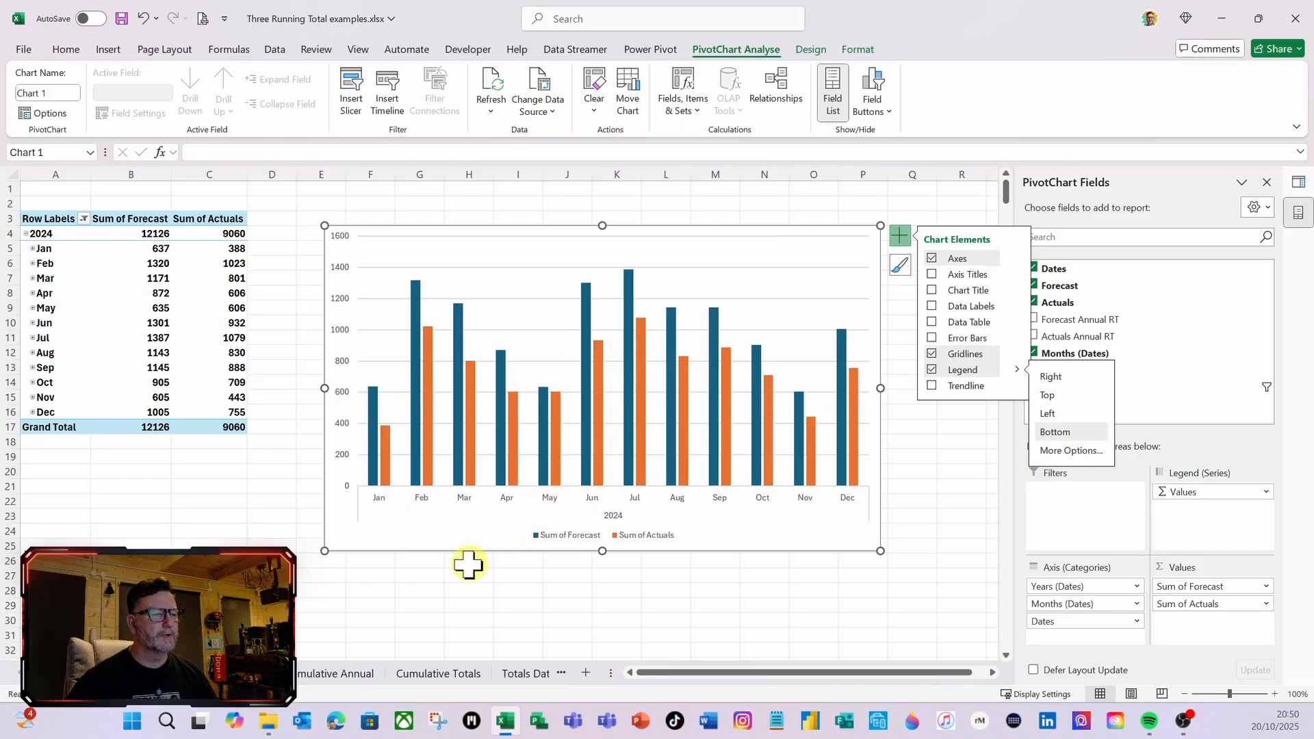
{"action": "left_click_drag", "start_coordinate": [454, 550], "coordinate": [427, 549]}
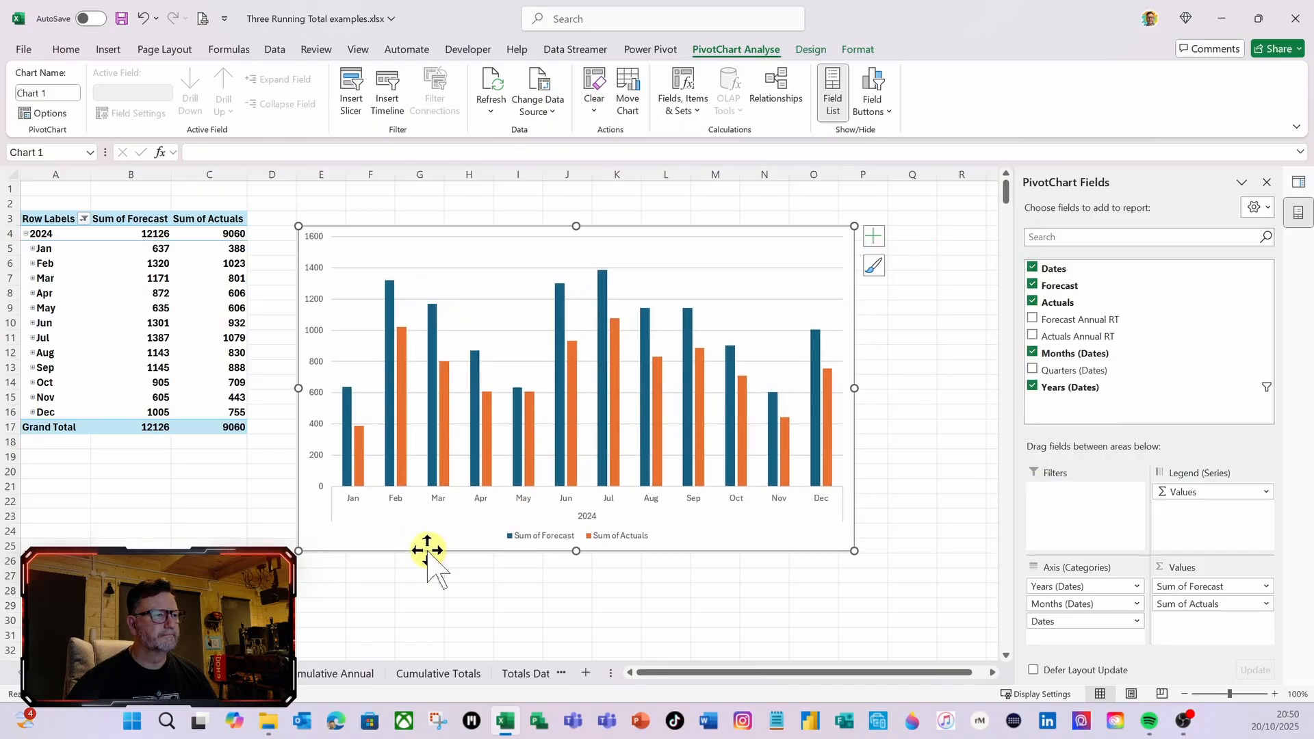
Add Forecast Annual RT and Actuals Annual RT to the PivotTable as summed values
{"action": "left_click", "coordinate": [111, 268]}
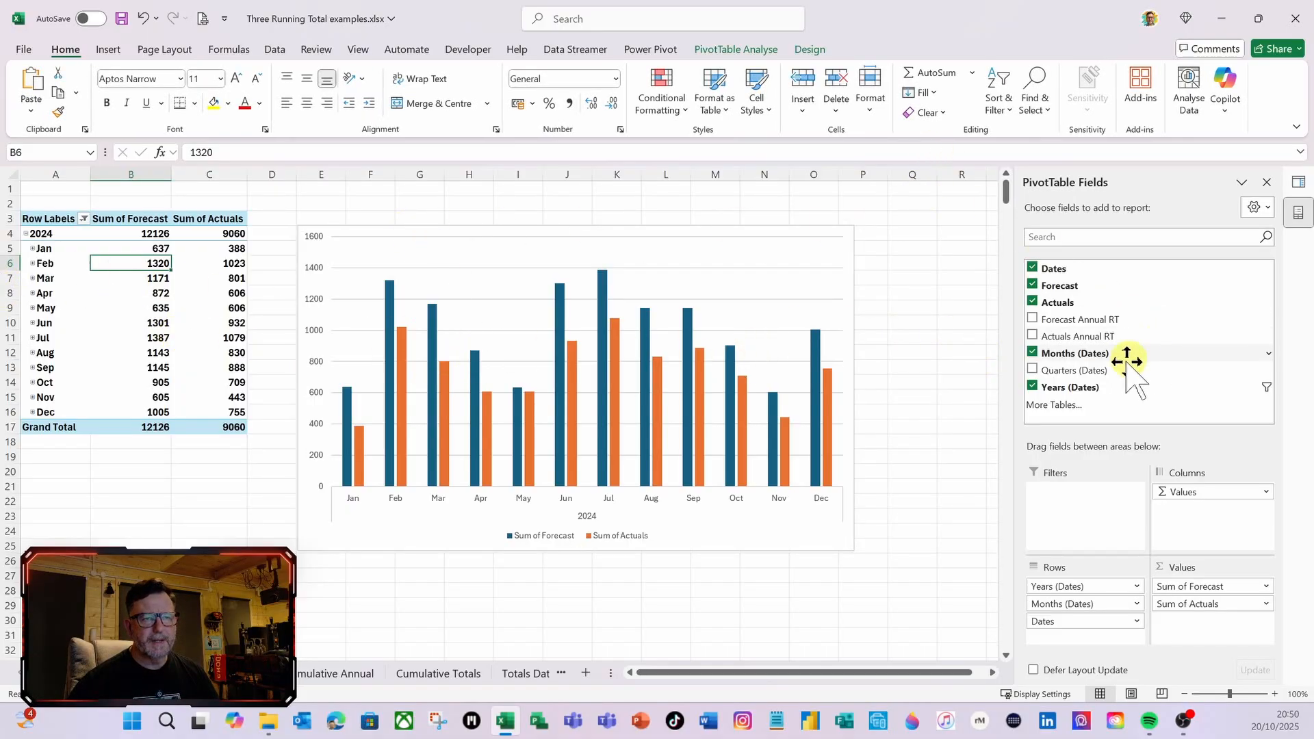
{"action": "left_click_drag", "start_coordinate": [1085, 318], "coordinate": [1226, 622]}
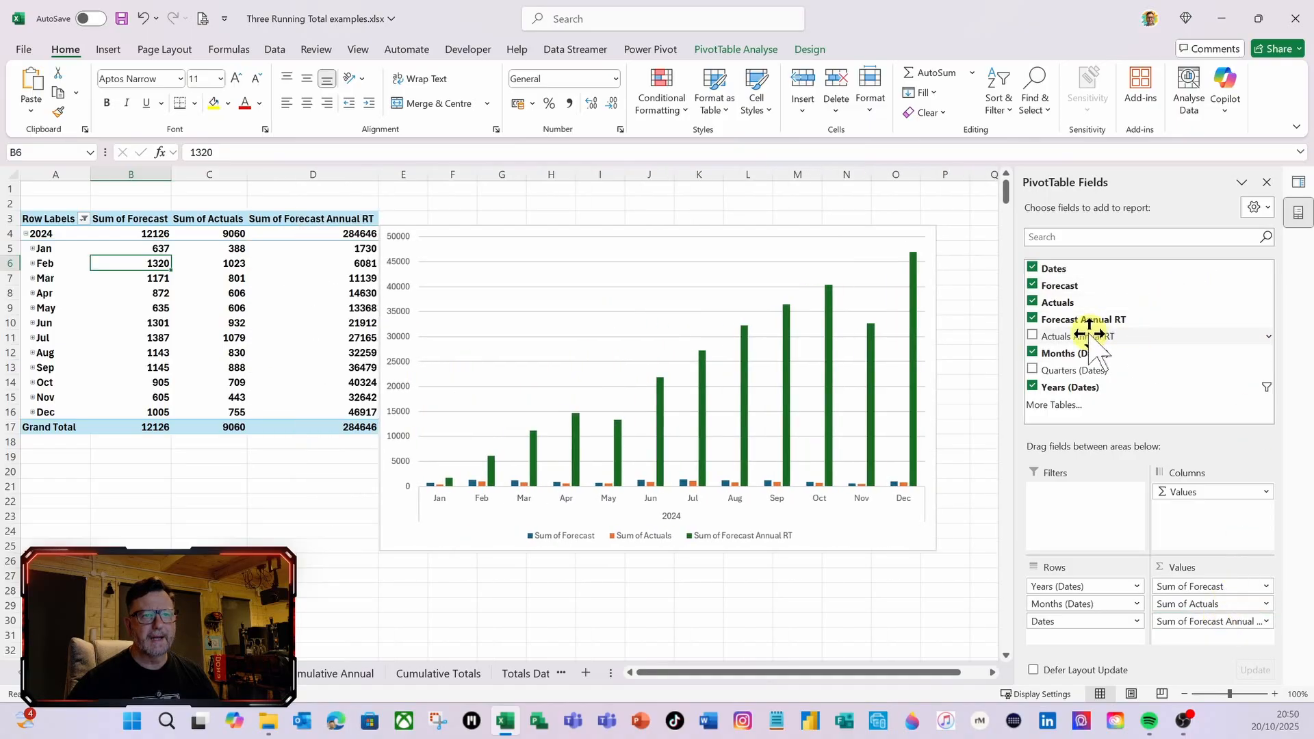
{"action": "left_click_drag", "start_coordinate": [1089, 335], "coordinate": [1230, 654]}
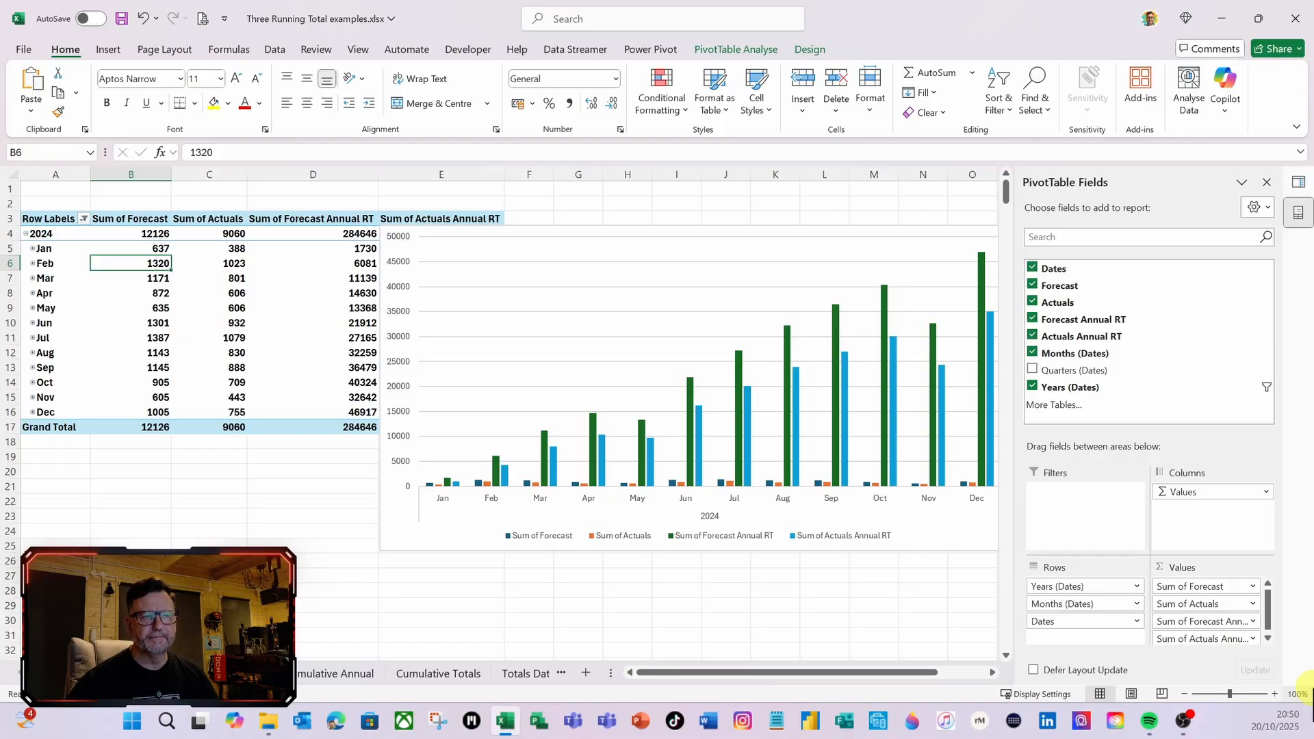
Change the chart to a clustered column and line combo with both Annual RT lines on the secondary axis, and move it below row 5
{"action": "right_click", "coordinate": [748, 258]}
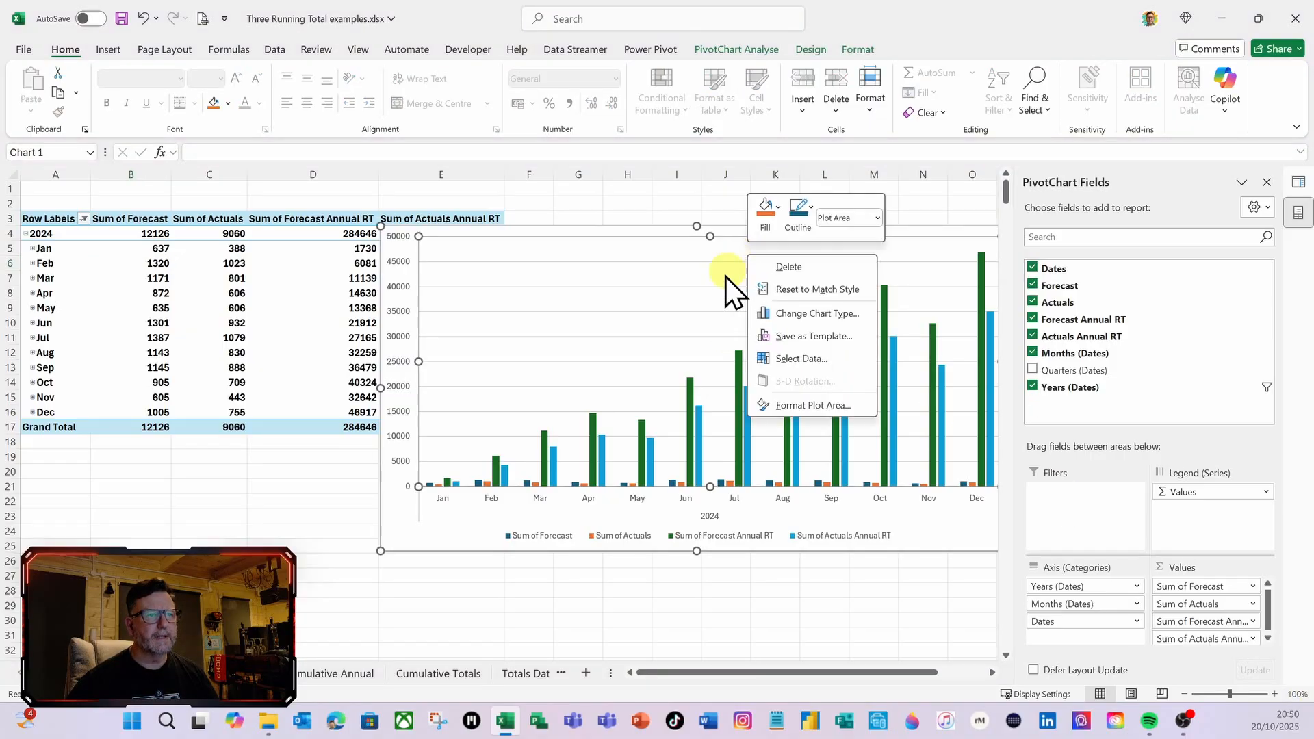
{"action": "left_click", "coordinate": [772, 316]}
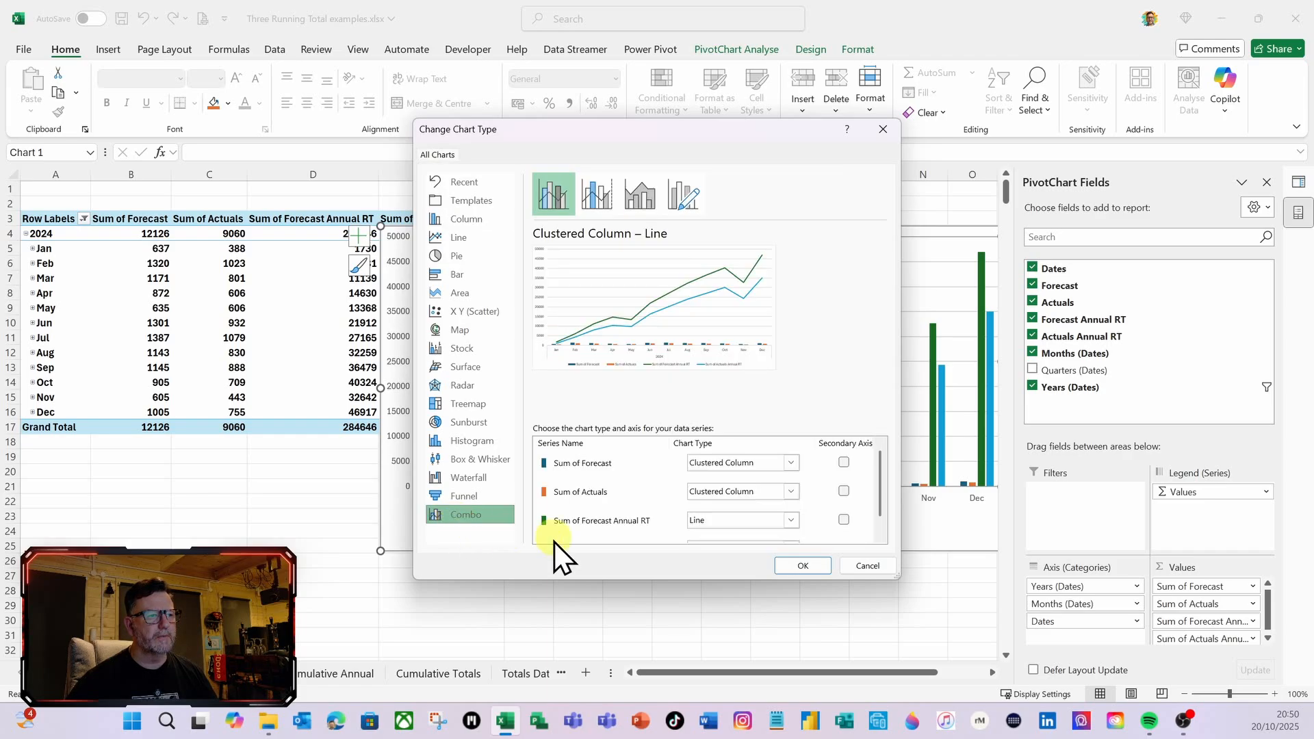
{"action": "scroll", "coordinate": [672, 510], "scroll_direction": "down", "scroll_amount": 1}
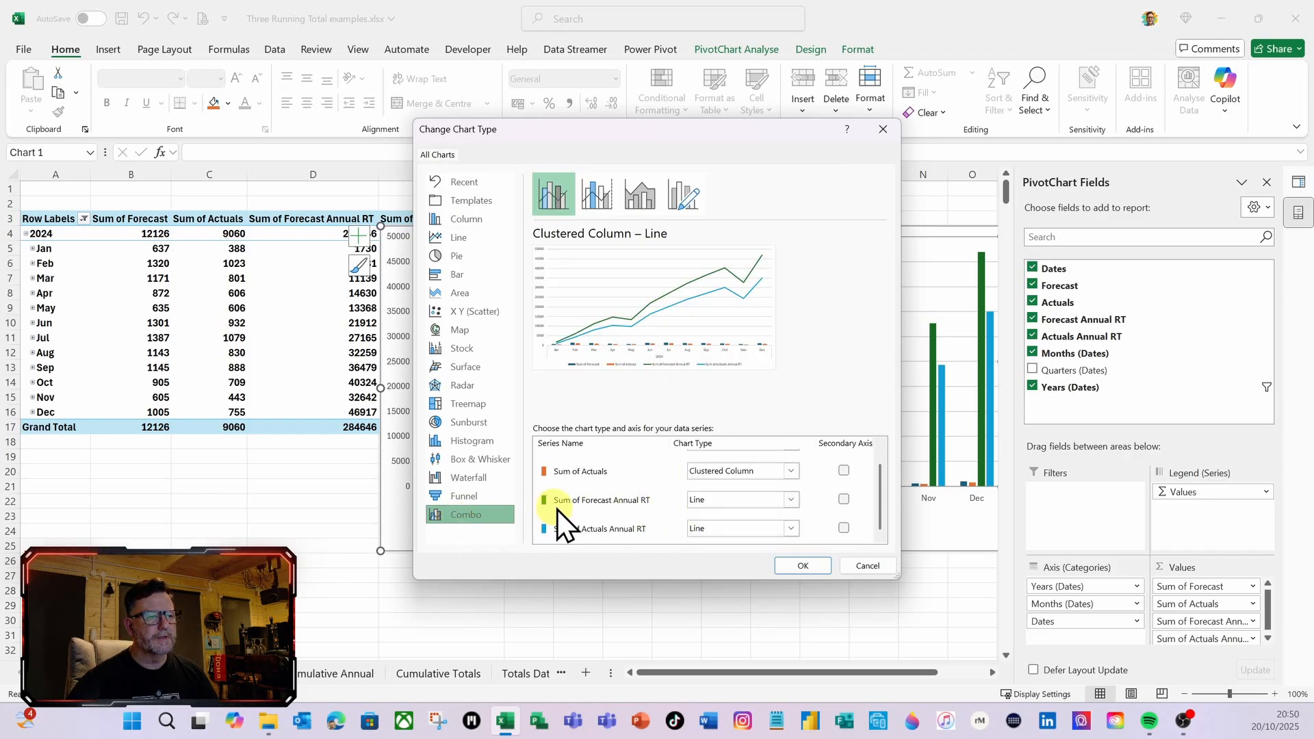
{"action": "scroll", "coordinate": [733, 495], "scroll_direction": "up", "scroll_amount": 1}
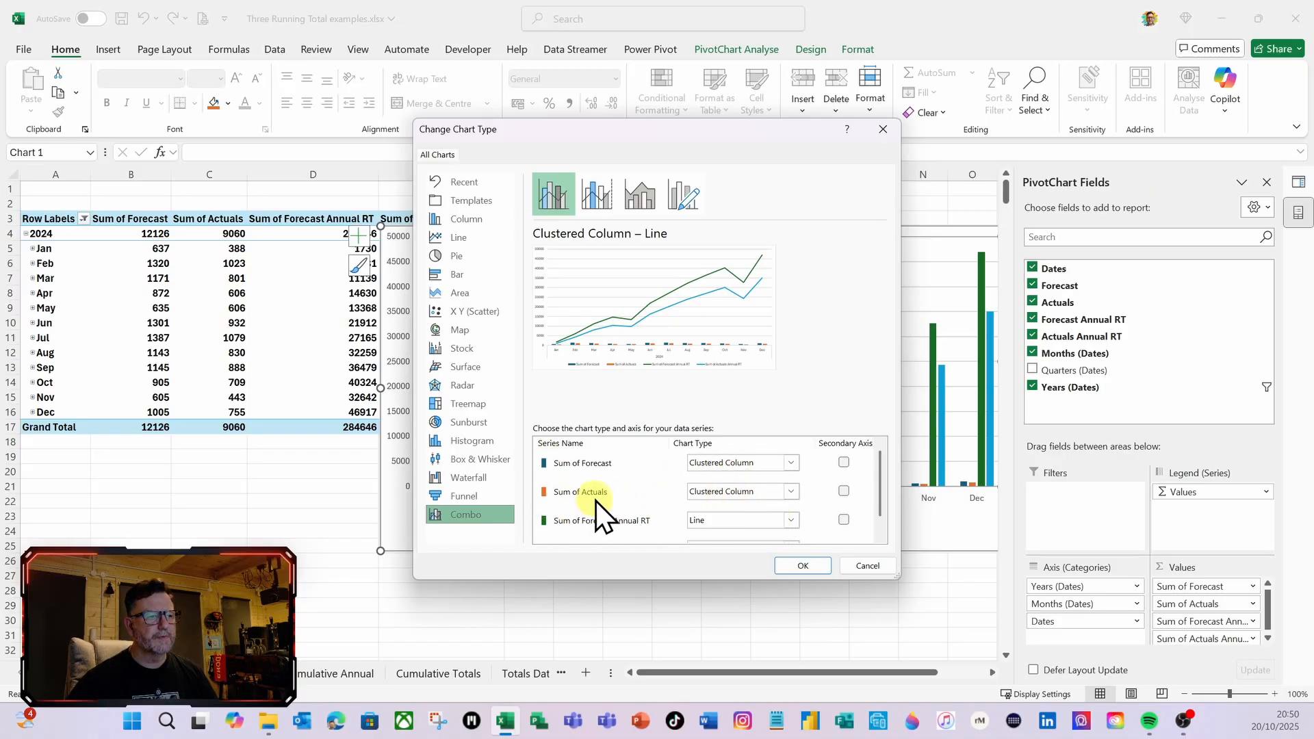
{"action": "scroll", "coordinate": [595, 500], "scroll_direction": "down", "scroll_amount": 1}
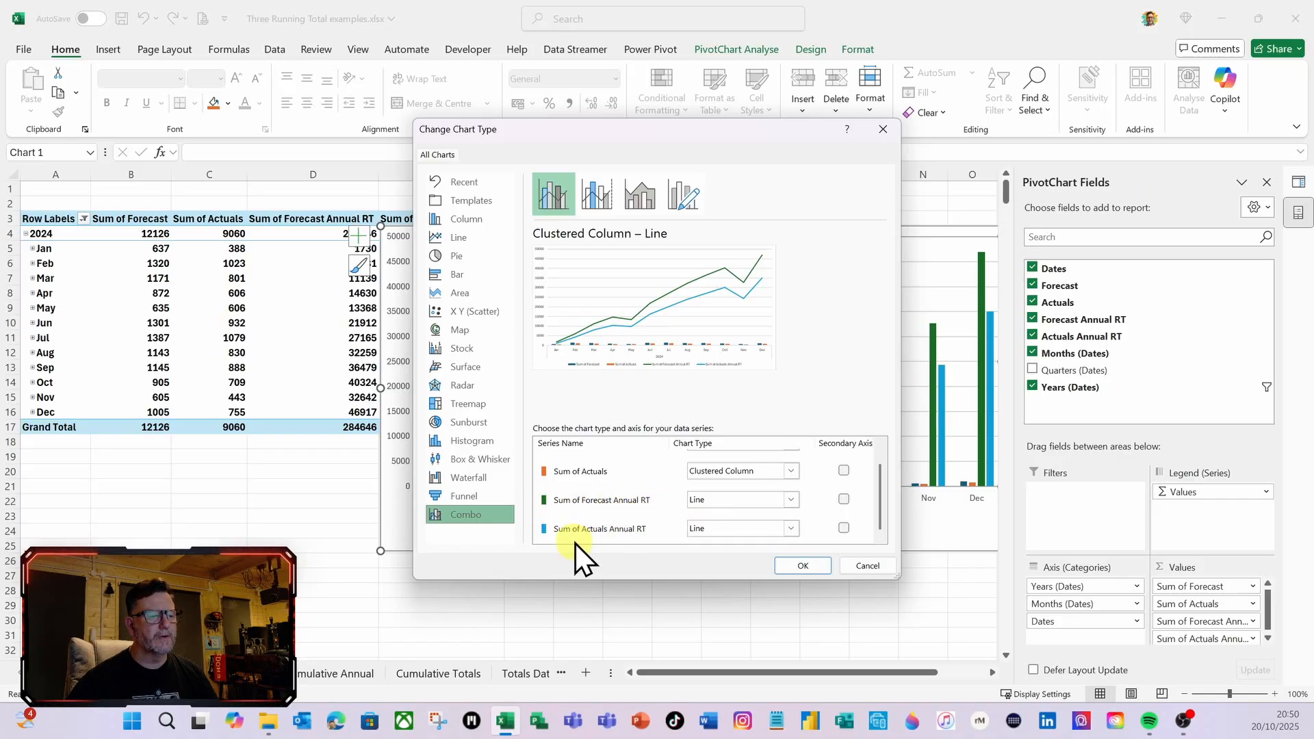
{"action": "left_click", "coordinate": [843, 499]}
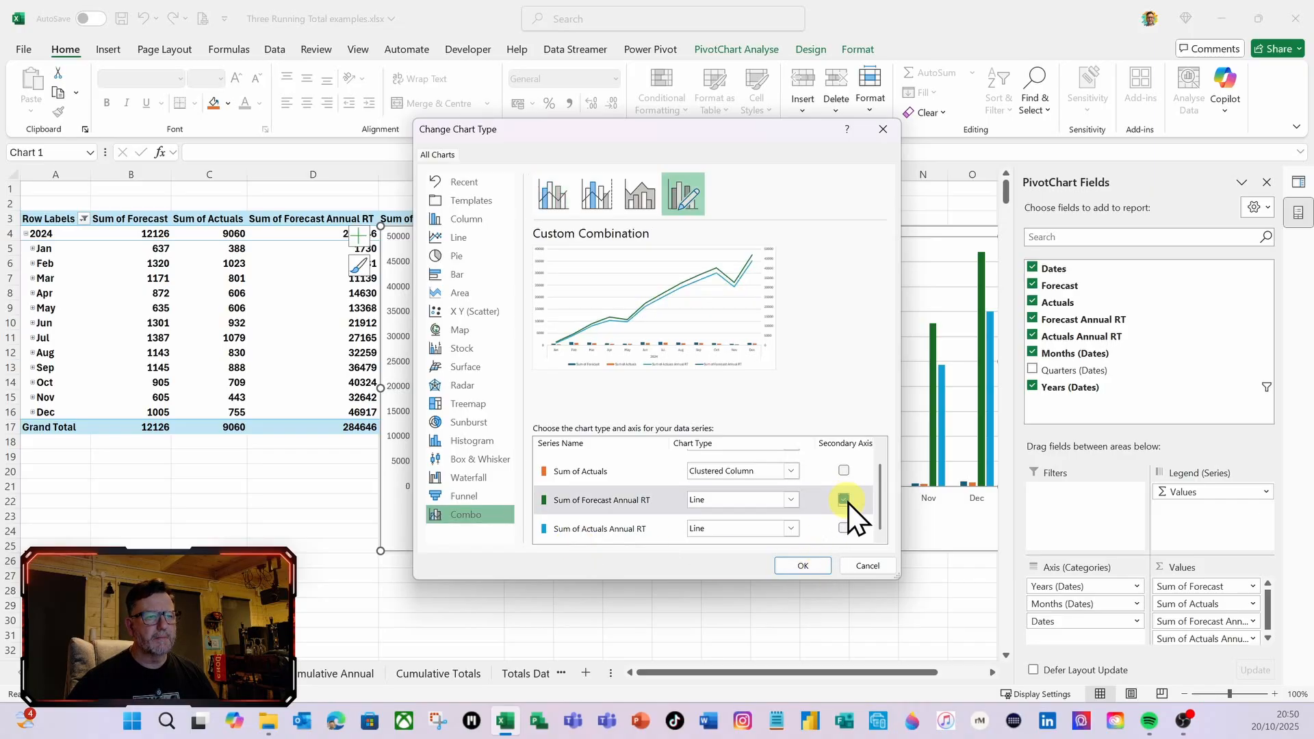
{"action": "left_click", "coordinate": [844, 528]}
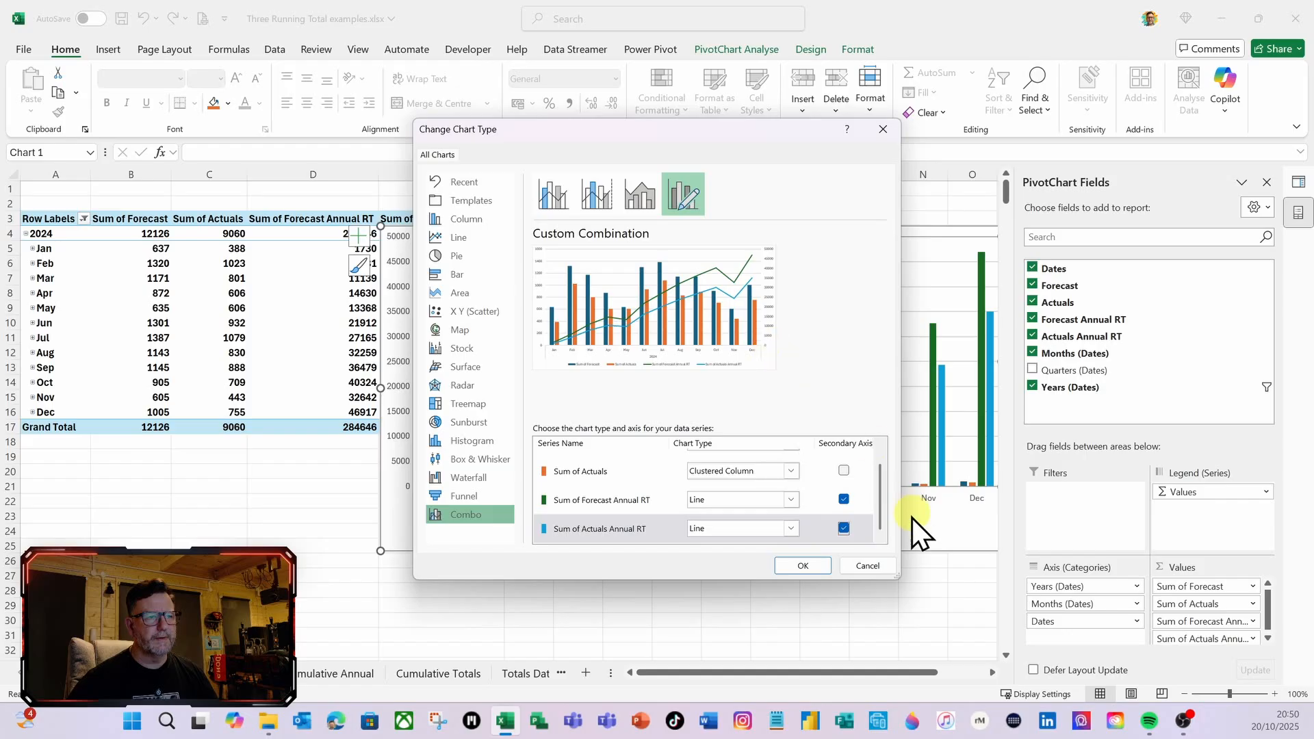
{"action": "left_click", "coordinate": [808, 566]}
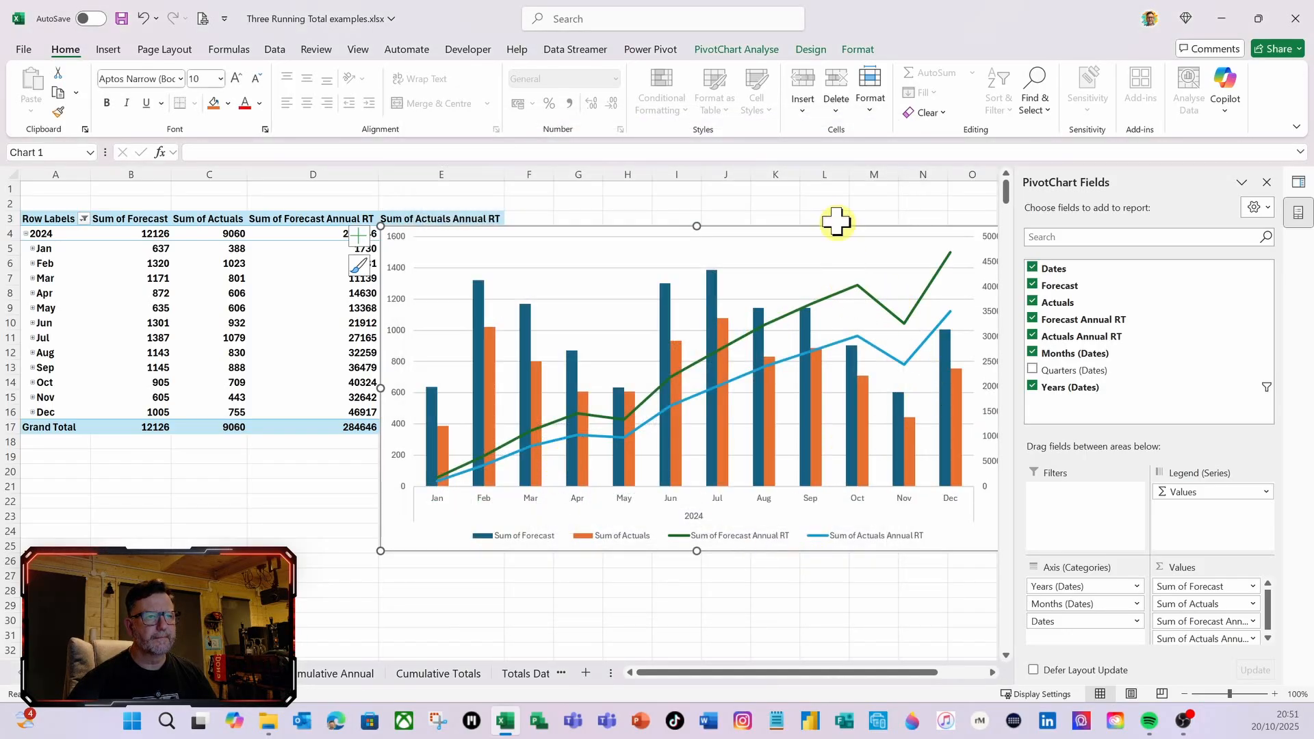
{"action": "left_click_drag", "start_coordinate": [836, 223], "coordinate": [799, 287]}
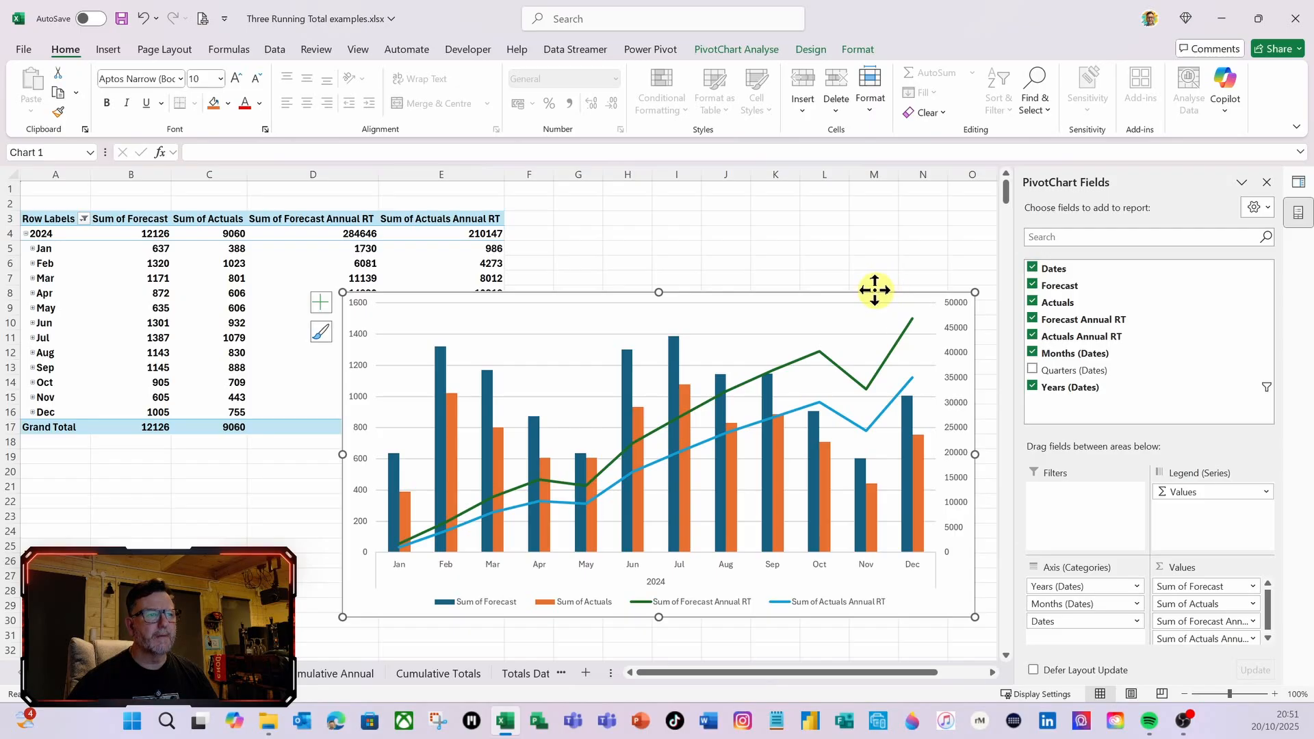
{"action": "left_click_drag", "start_coordinate": [874, 290], "coordinate": [844, 252]}
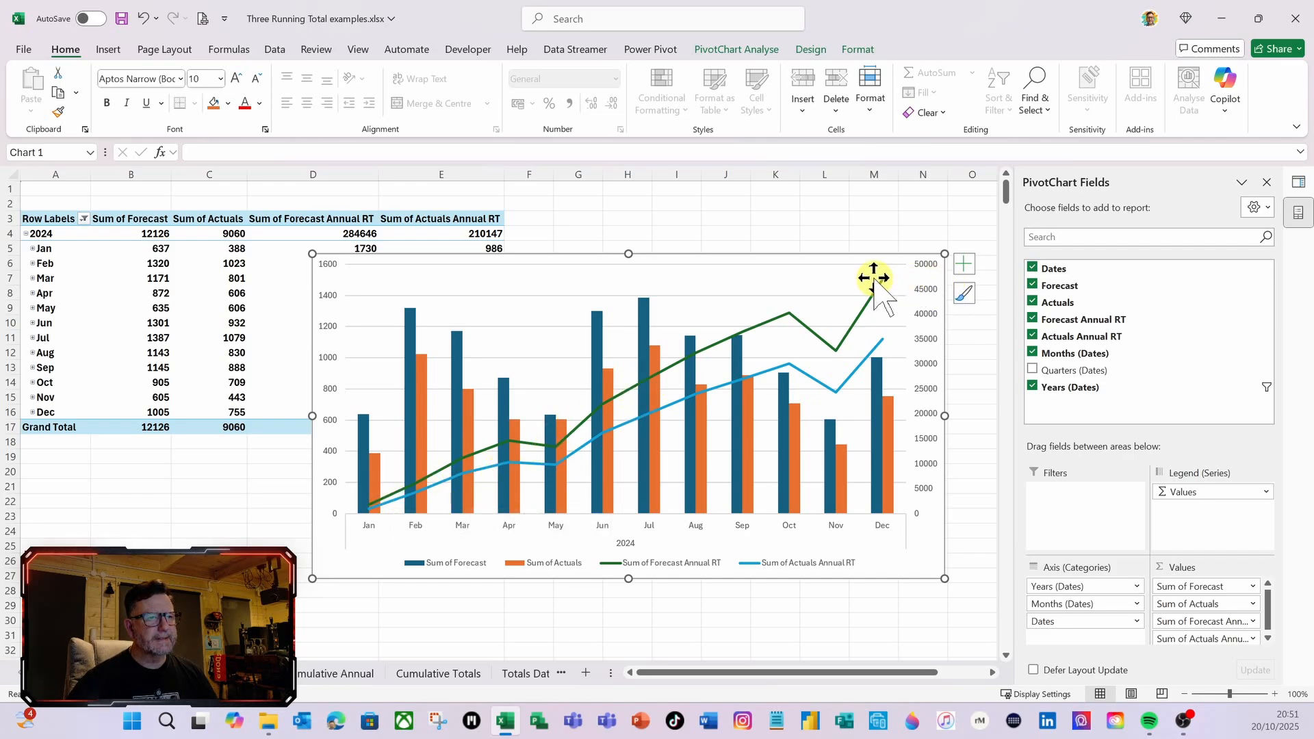
Compare the chart's December 2024 Forecast Annual RT point with the year's last running total on the Cumulative Annual sheet
{"action": "mouse_move", "coordinate": [883, 282]}
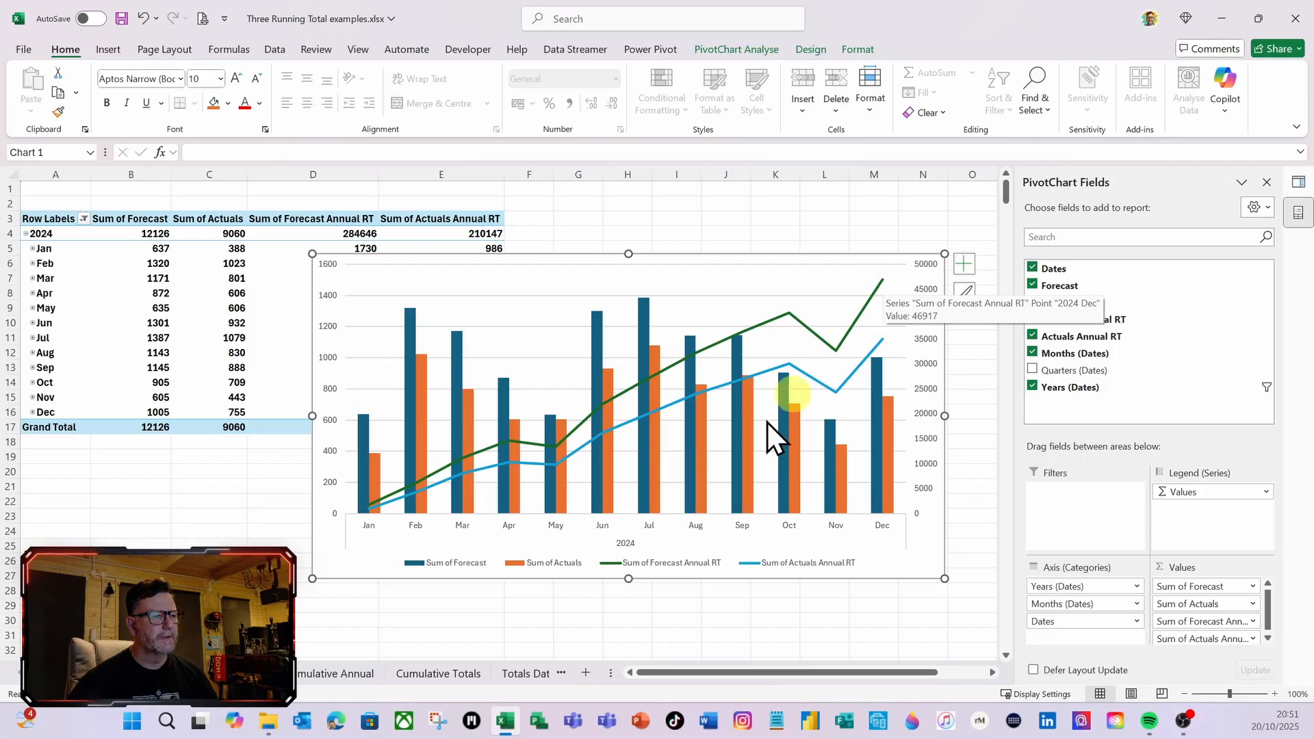
{"action": "left_click", "coordinate": [336, 674]}
{"action": "scroll", "coordinate": [95, 445], "scroll_direction": "down", "scroll_amount": 7}
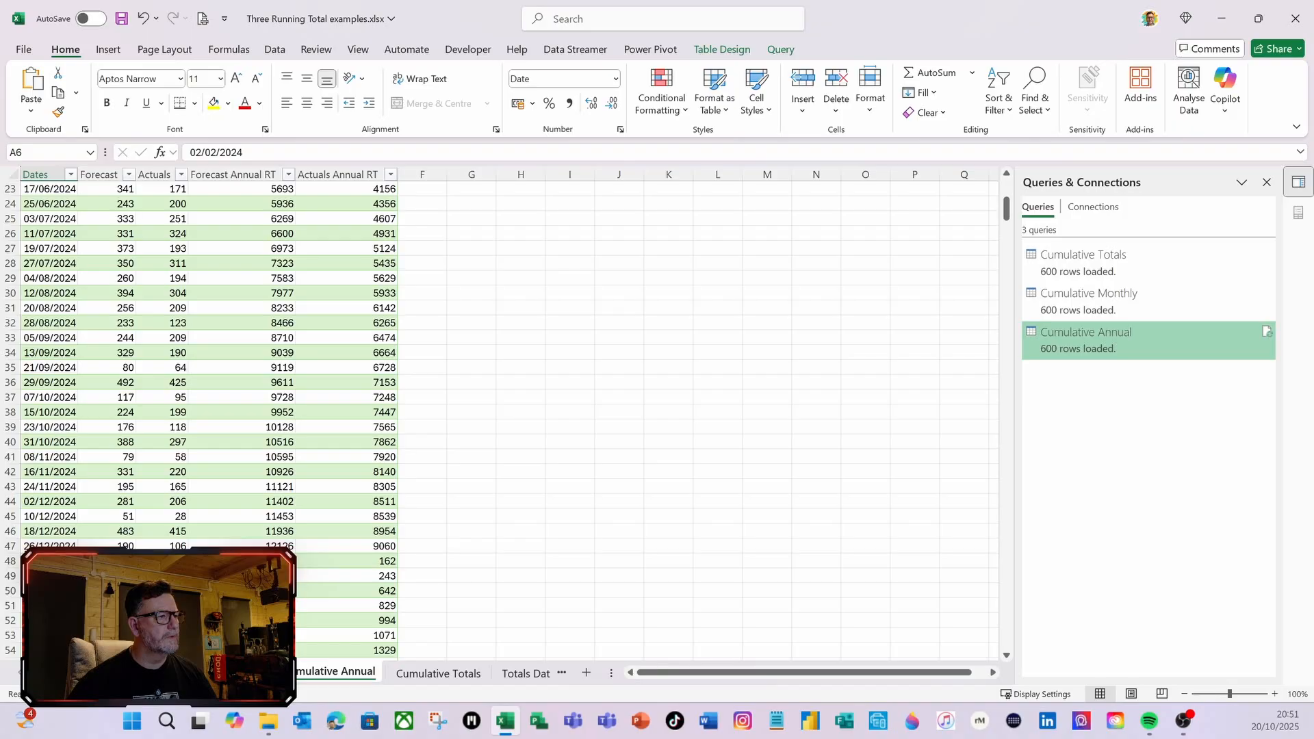
{"action": "left_click", "coordinate": [260, 544]}
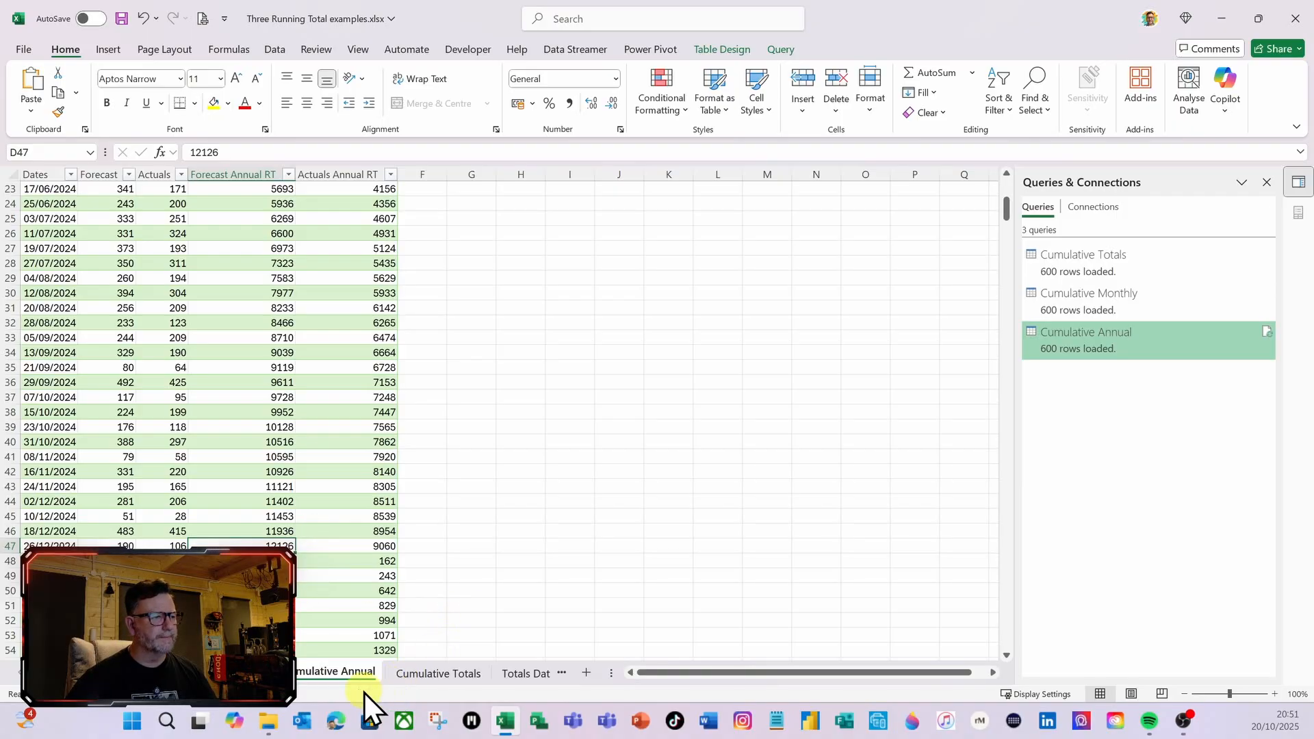
{"action": "left_click", "coordinate": [252, 677]}
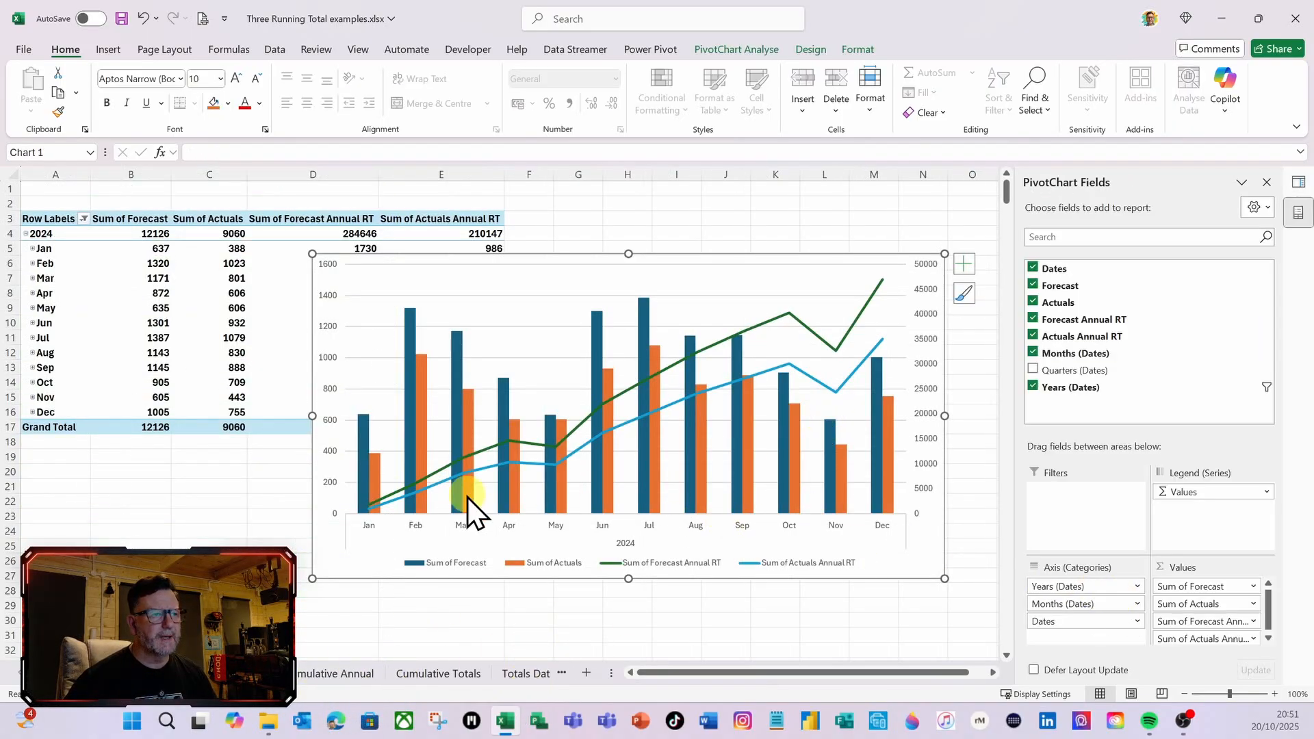
Expand the entire months field to inspect the Forecast Annual RT line by individual date, and collapse the field back to months
{"action": "right_click", "coordinate": [53, 251]}
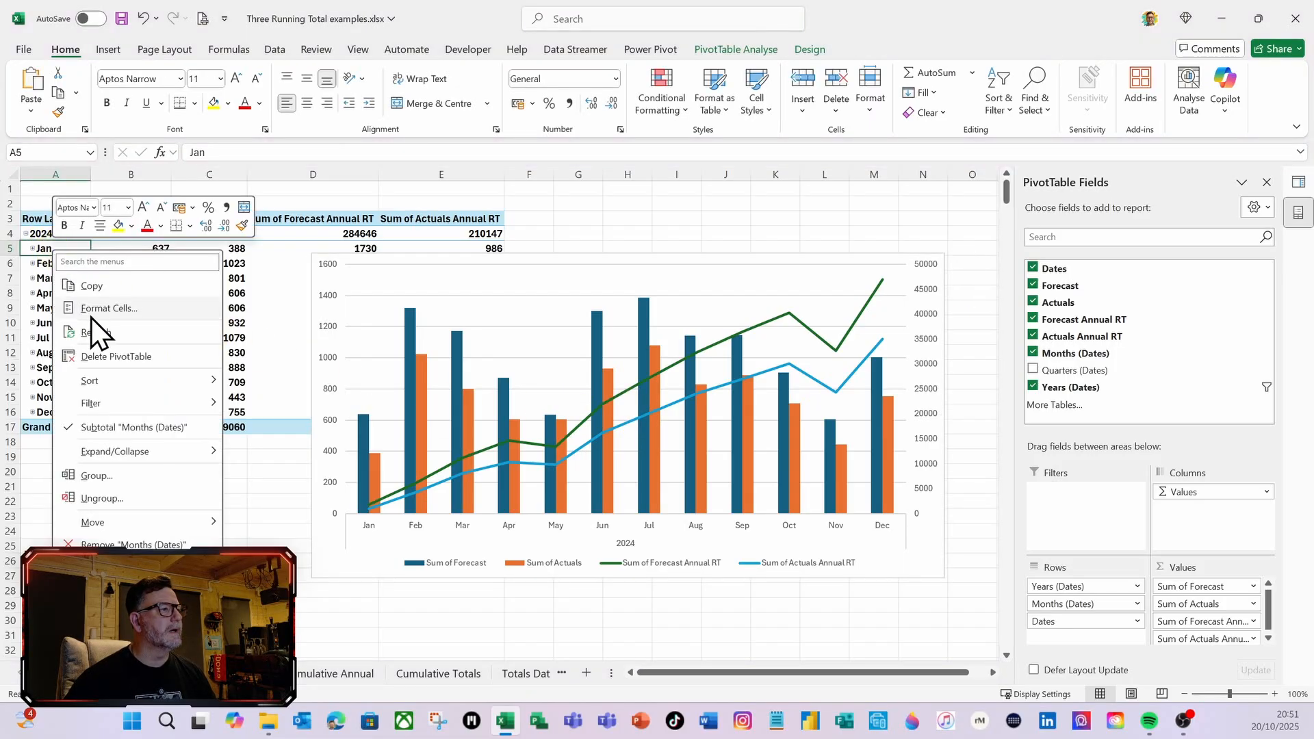
{"action": "mouse_move", "coordinate": [130, 450]}
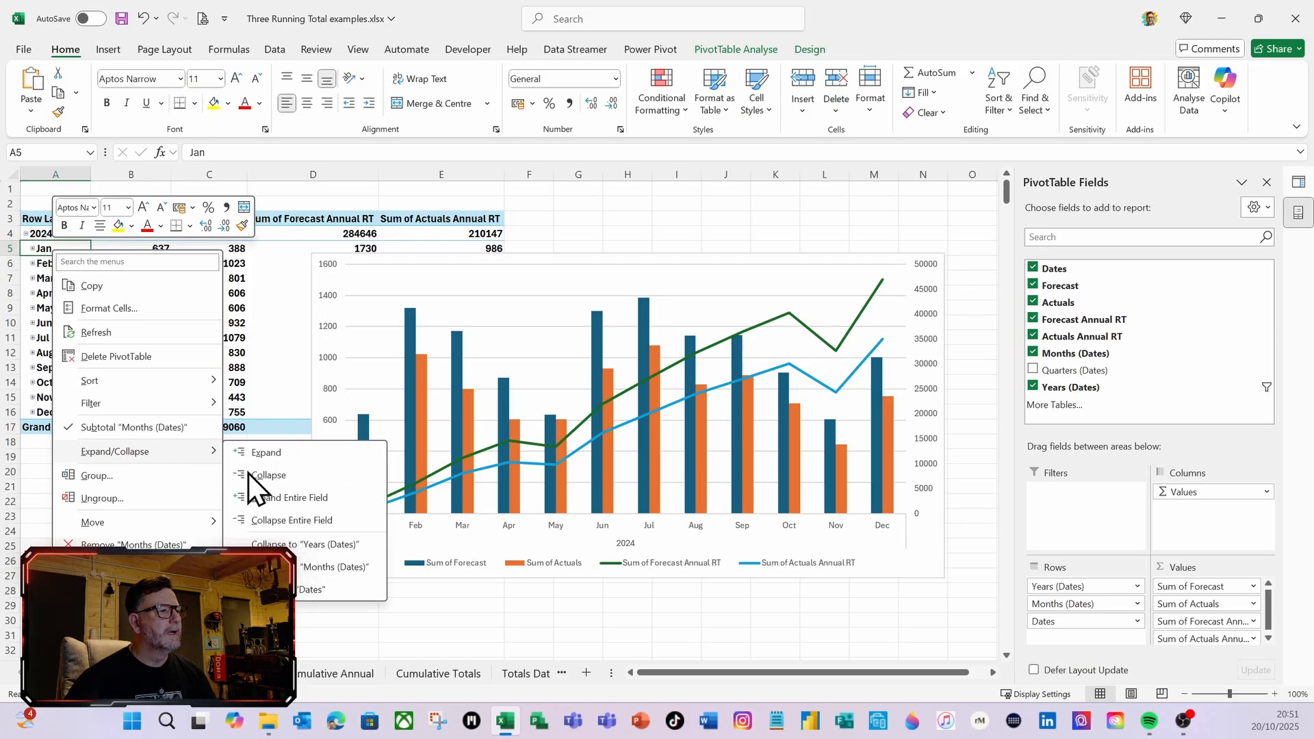
{"action": "left_click", "coordinate": [286, 500]}
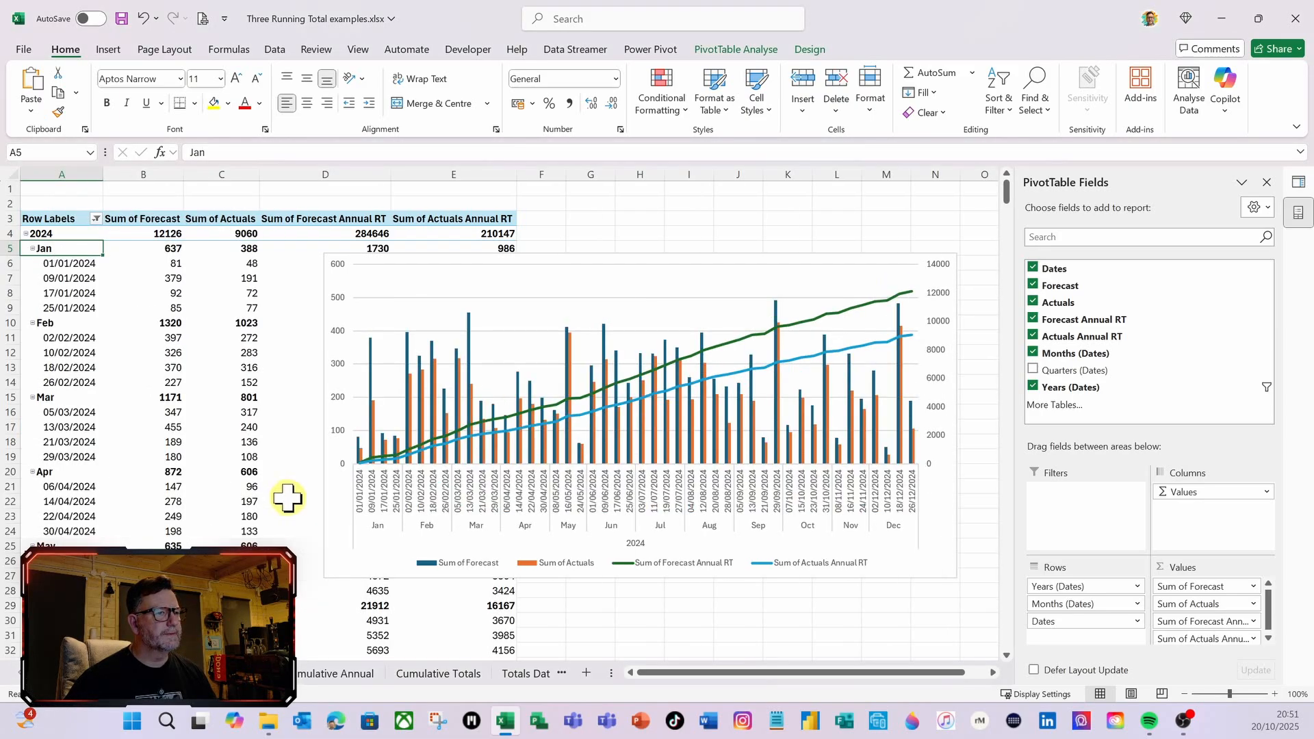
{"action": "mouse_move", "coordinate": [913, 292]}
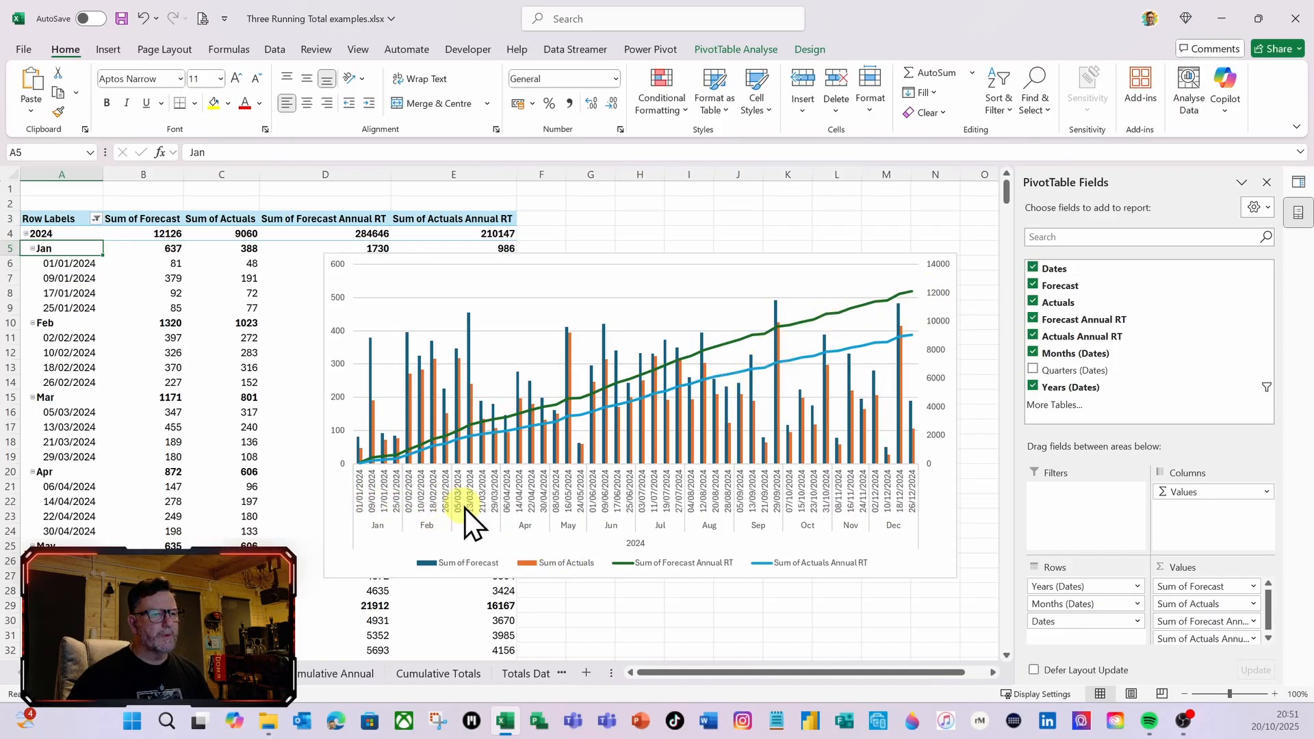
{"action": "right_click", "coordinate": [56, 248]}
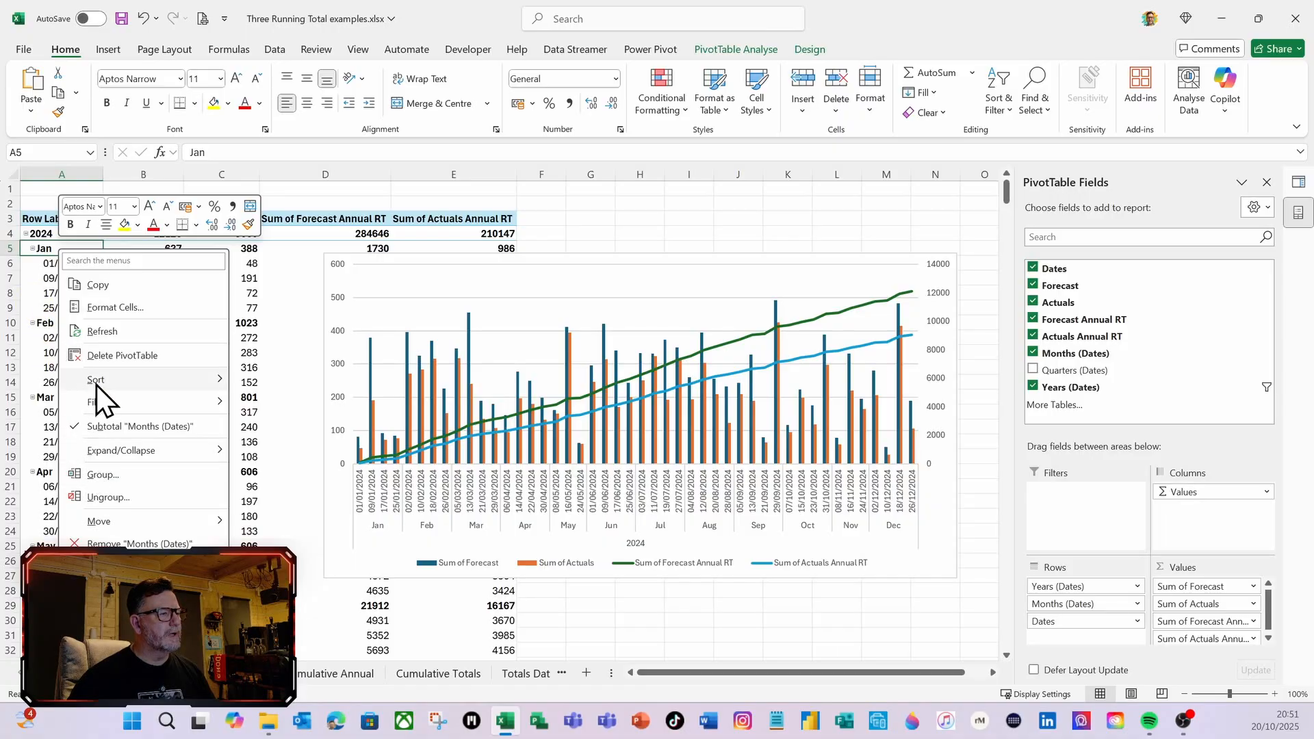
{"action": "mouse_move", "coordinate": [155, 458]}
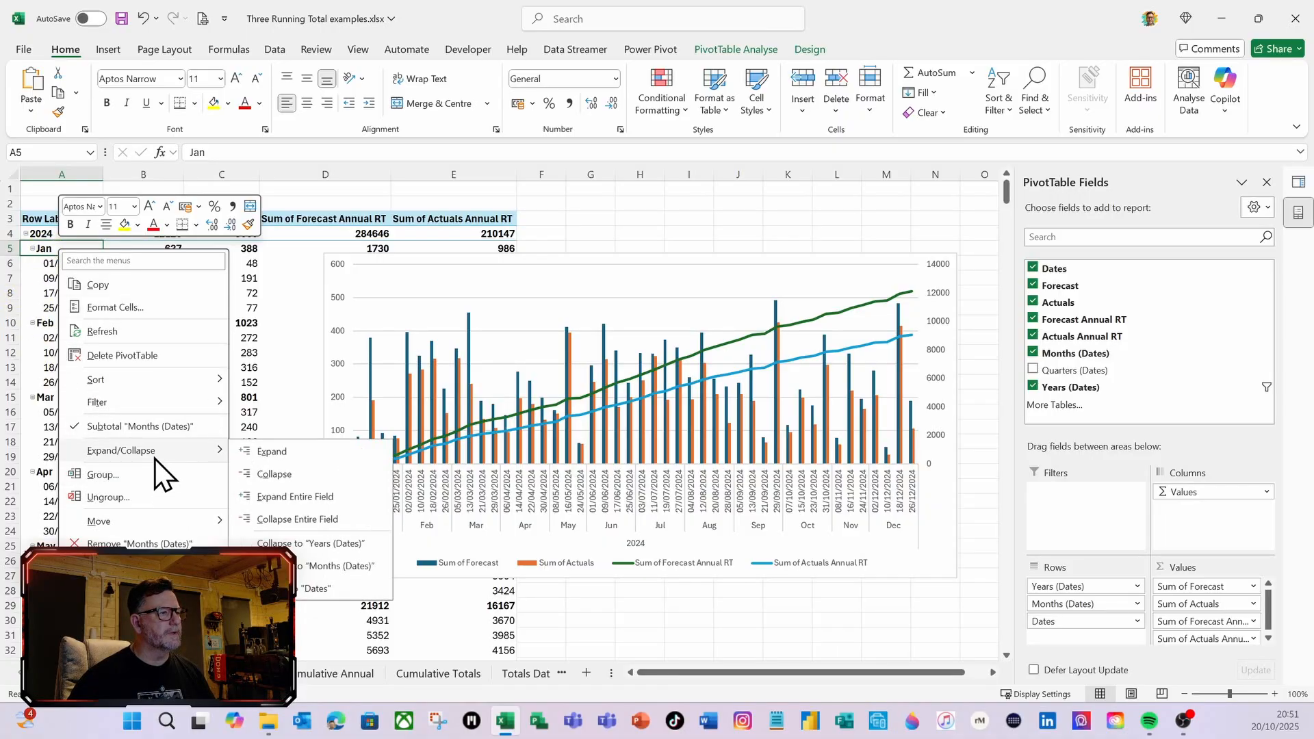
{"action": "left_click", "coordinate": [287, 520]}
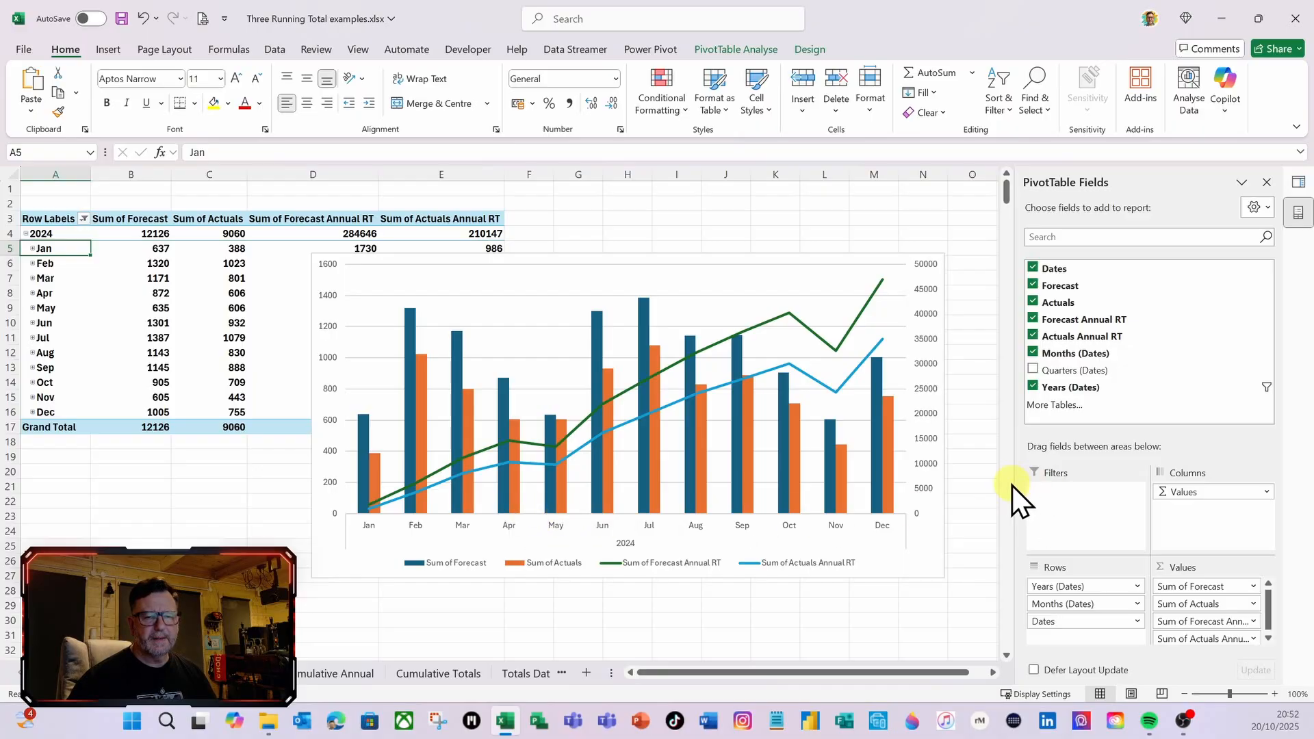
Summarise the Forecast Annual RT value field by Max instead of Sum
{"action": "left_click", "coordinate": [1253, 622]}
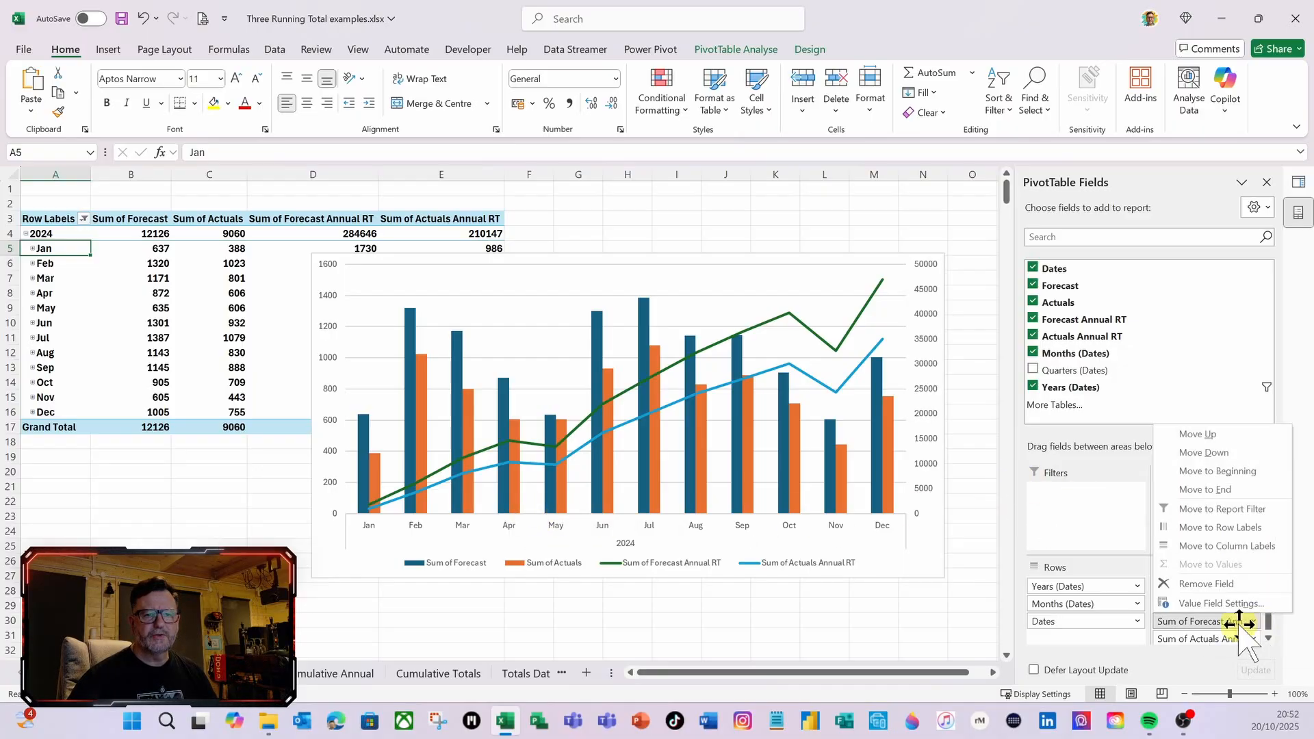
{"action": "left_click", "coordinate": [1195, 604]}
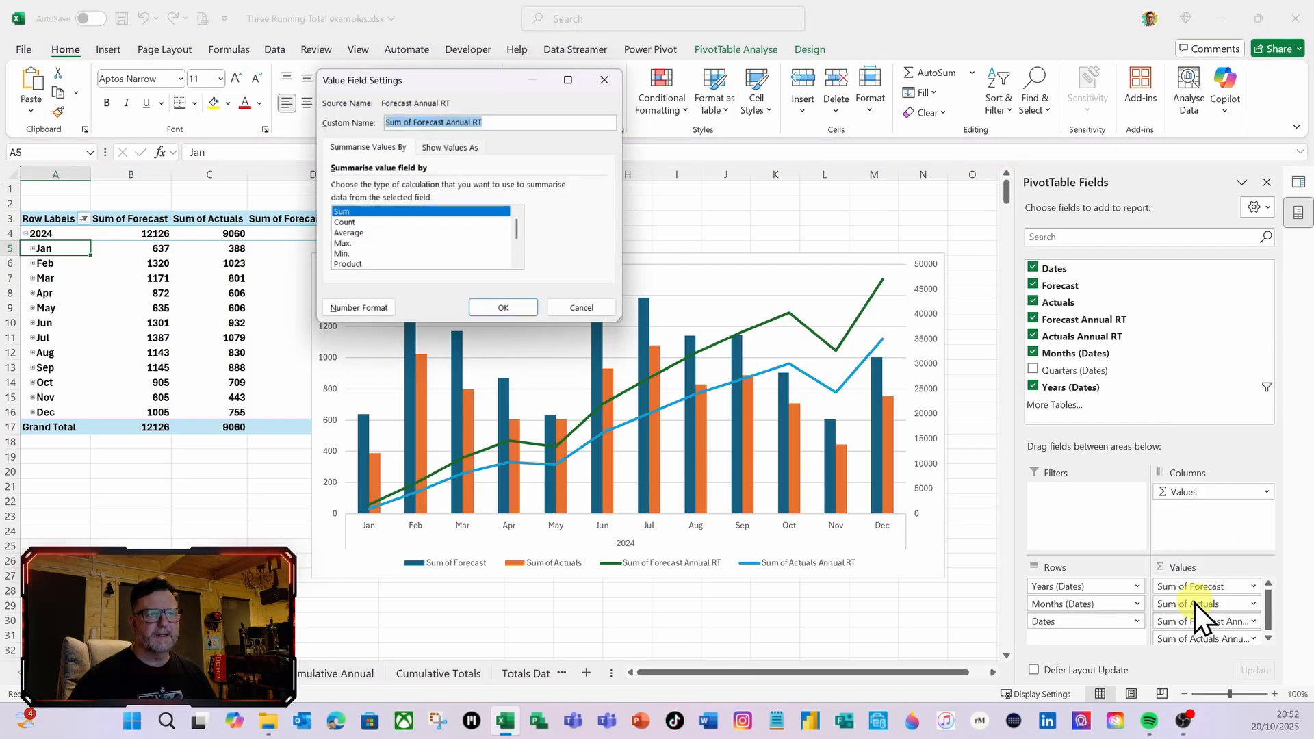
{"action": "left_click", "coordinate": [342, 244]}
{"action": "left_click", "coordinate": [492, 308]}
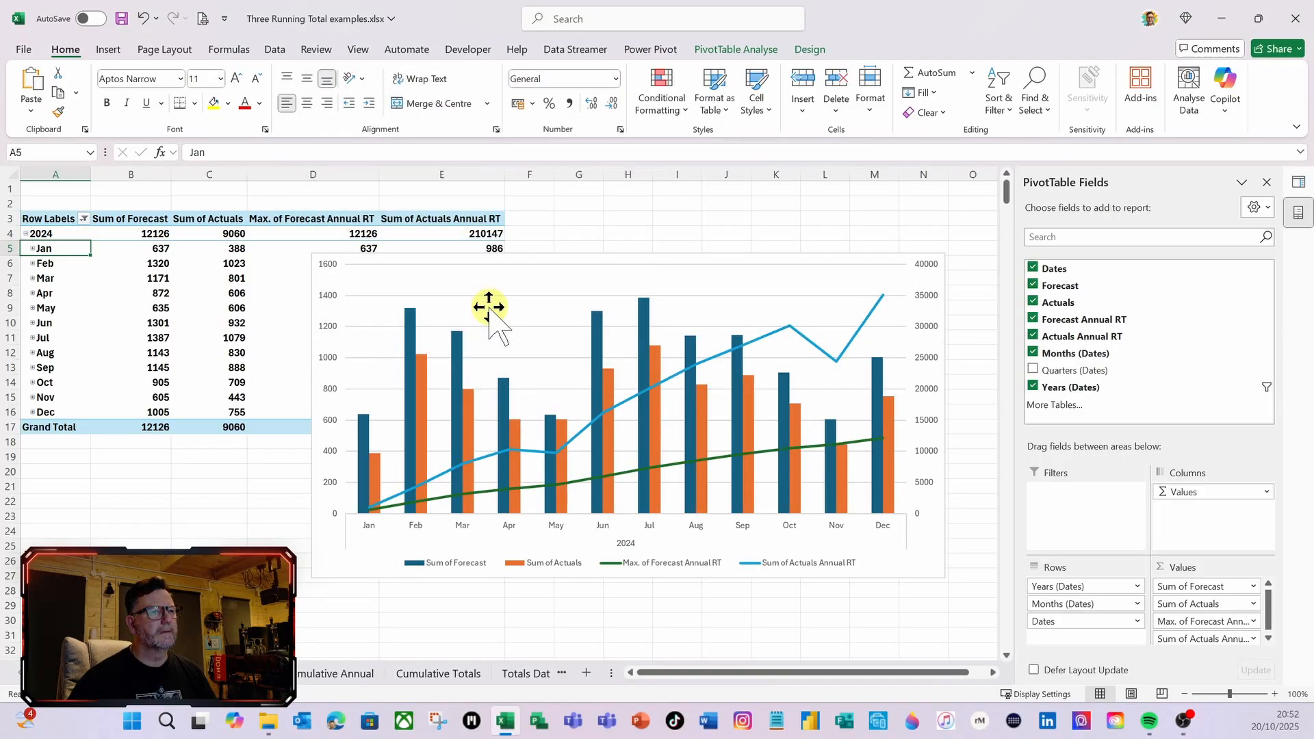
Summarise the Actuals Annual RT value field by Max instead of Sum
{"action": "left_click", "coordinate": [1254, 639]}
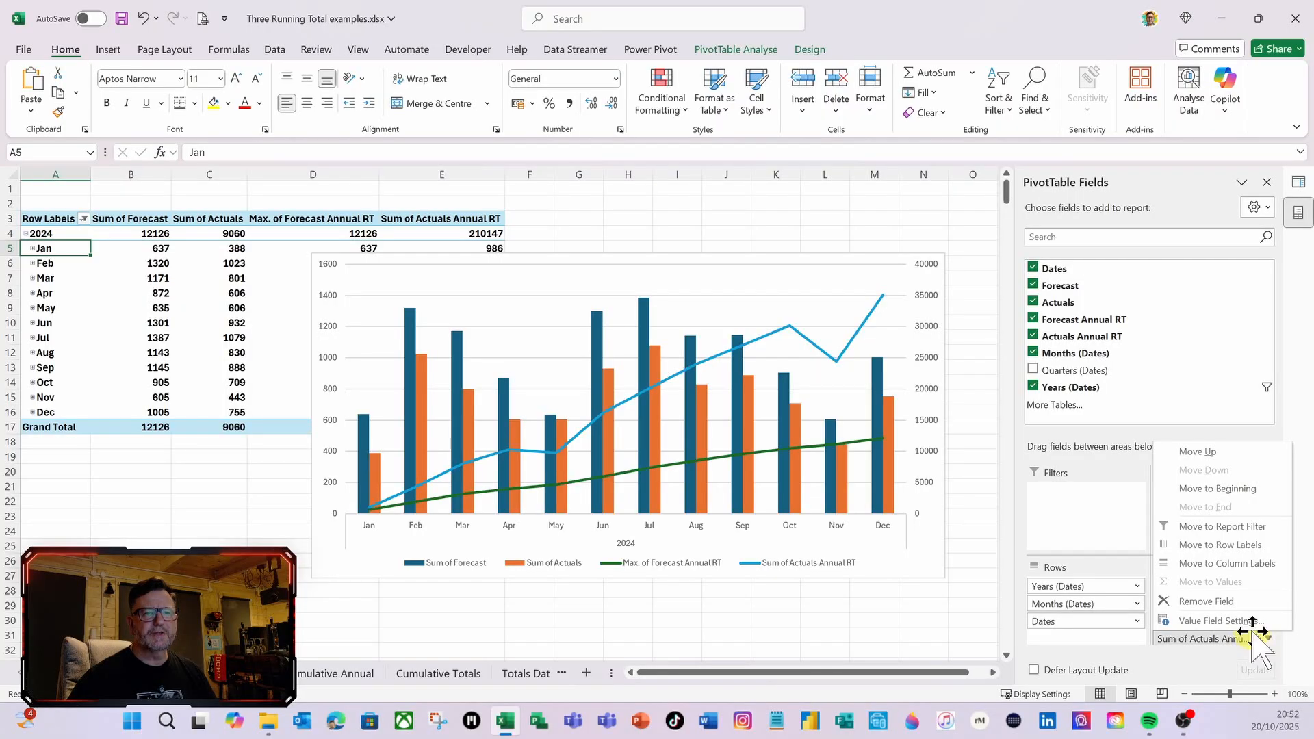
{"action": "left_click", "coordinate": [1219, 621]}
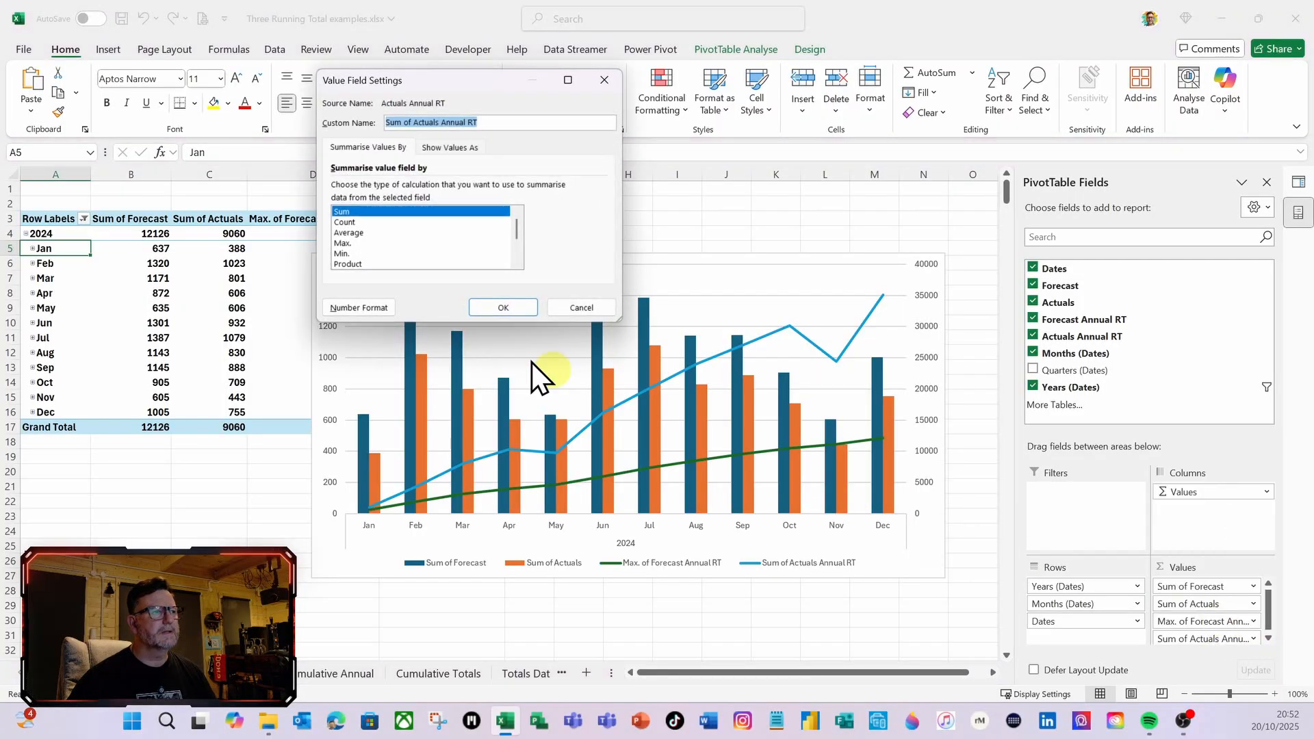
{"action": "left_click", "coordinate": [343, 243]}
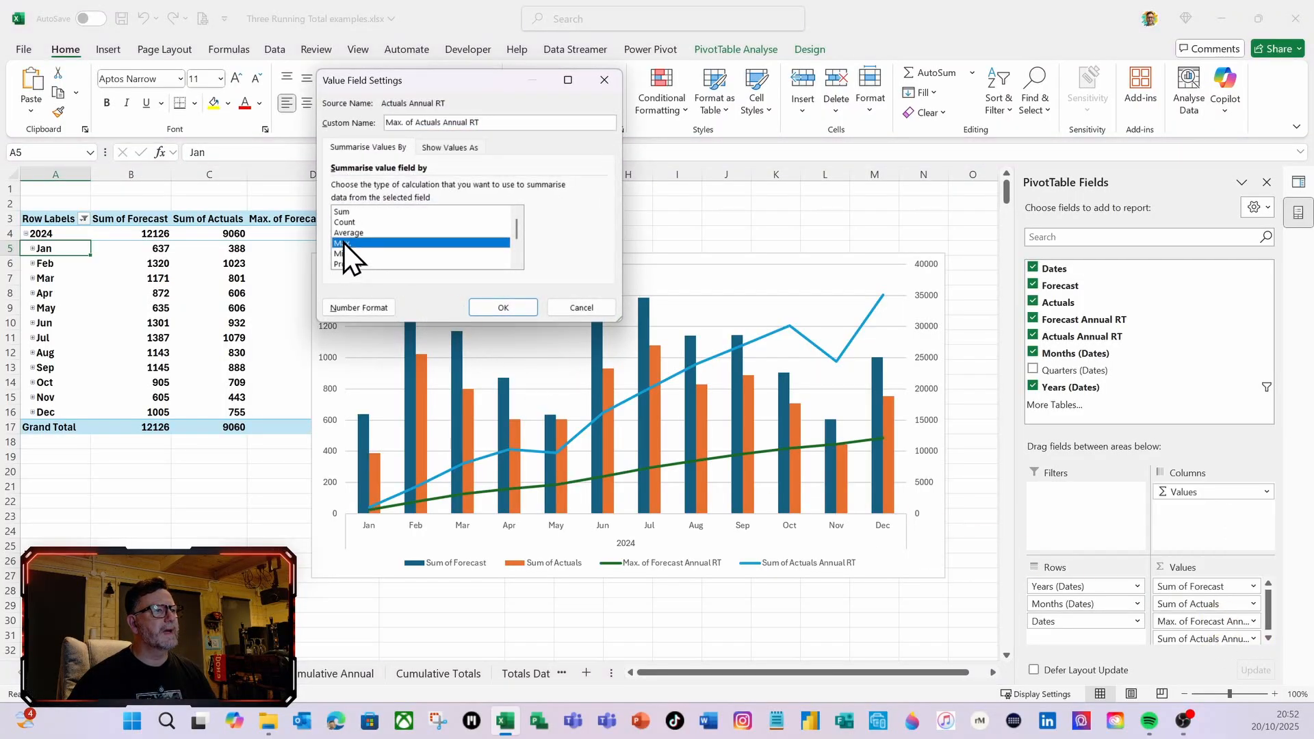
{"action": "left_click", "coordinate": [494, 305]}
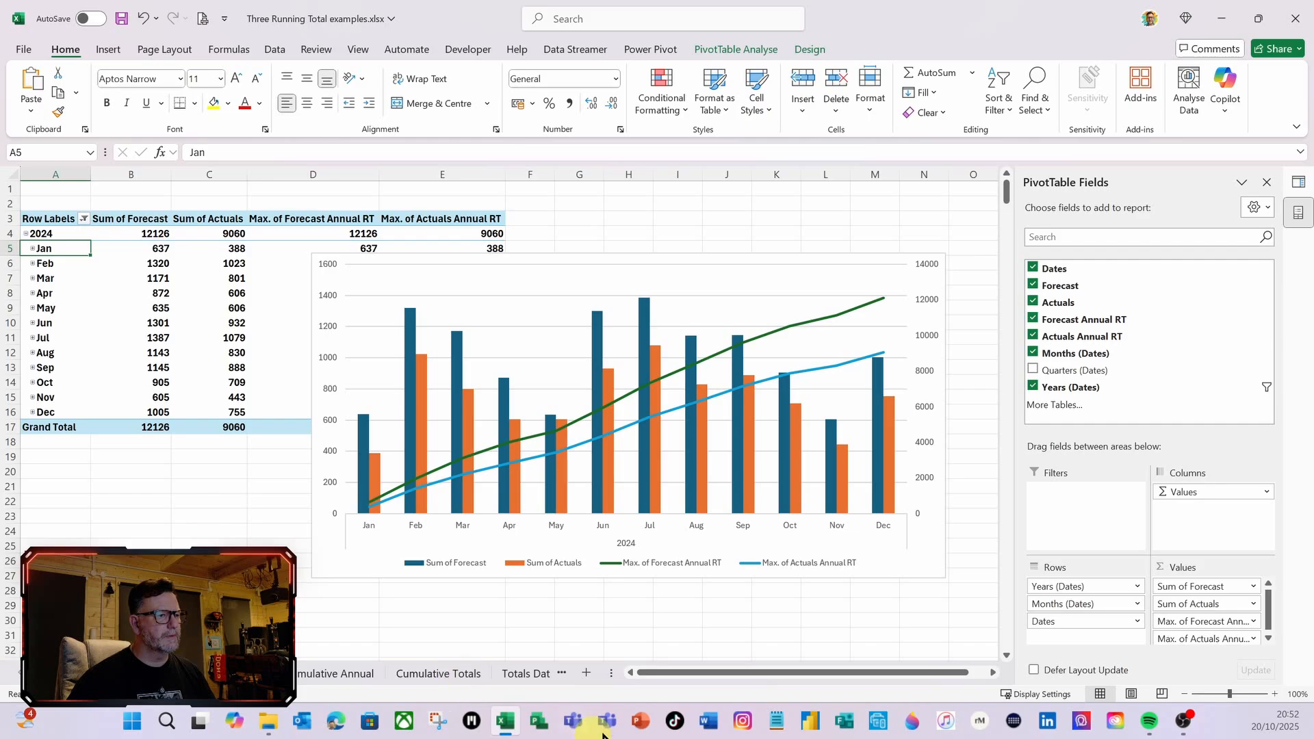
Add a new worksheet and rename it Chart
{"action": "left_click", "coordinate": [584, 672]}
{"action": "right_click", "coordinate": [302, 671]}
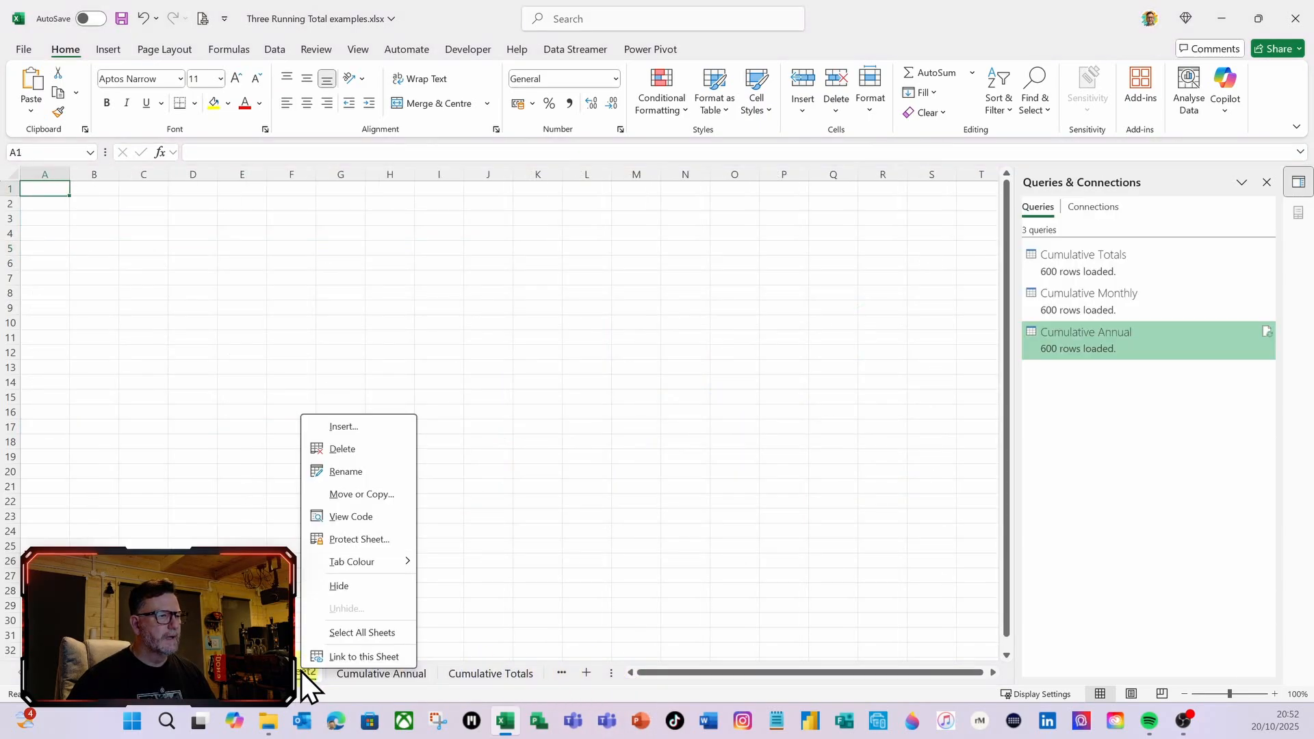
{"action": "left_click", "coordinate": [336, 478]}
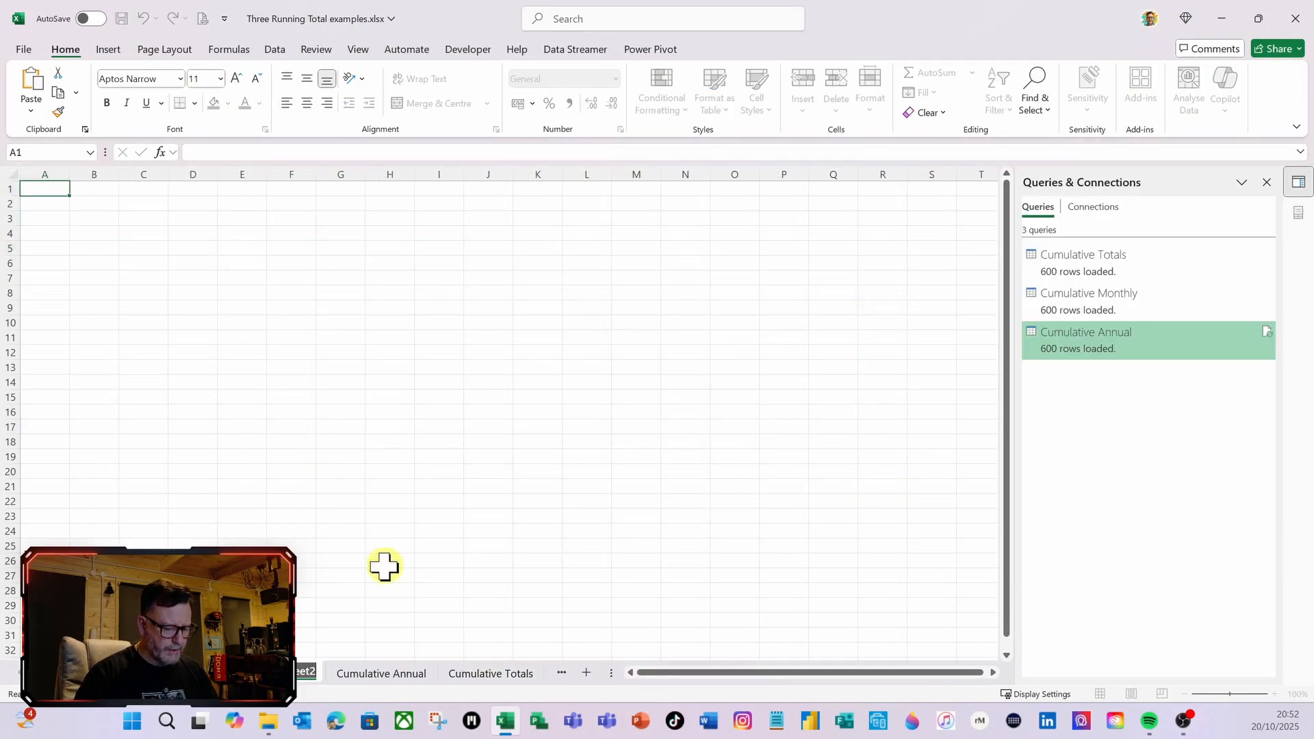
{"action": "type", "text": "Chart"}
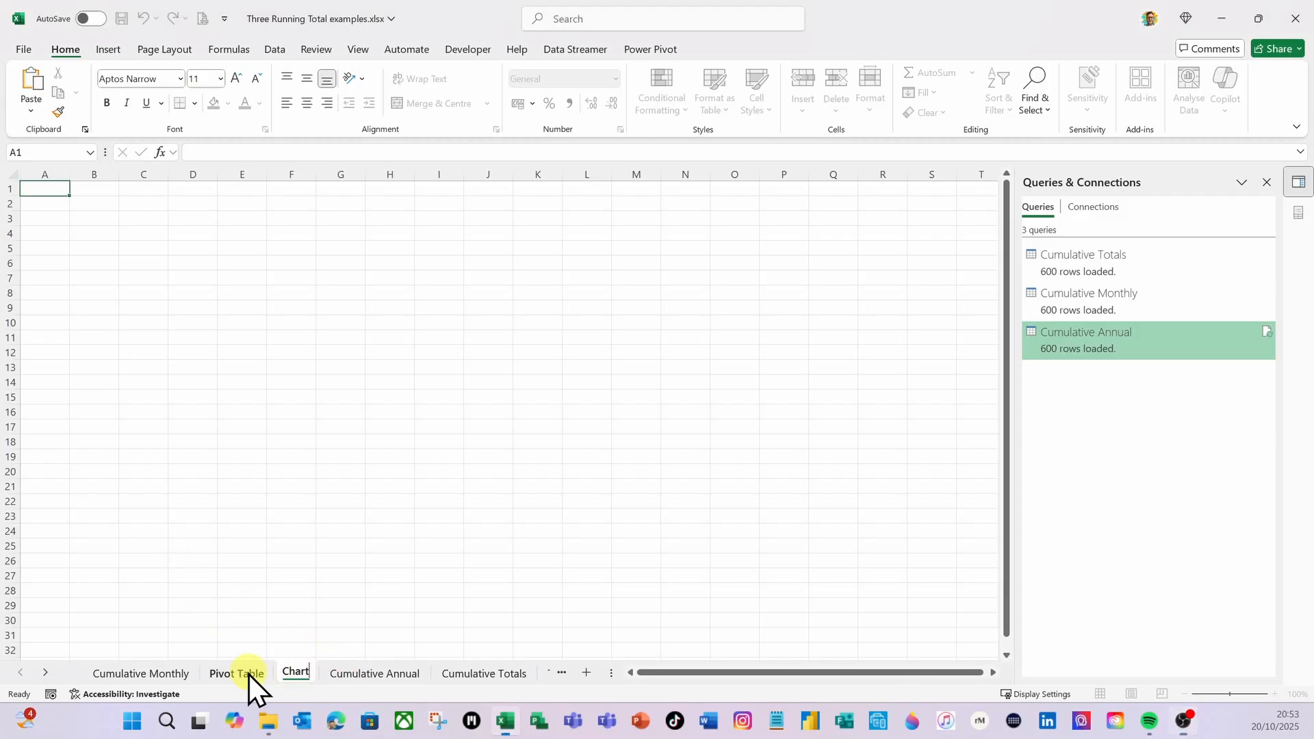
{"action": "left_click", "coordinate": [333, 574]}
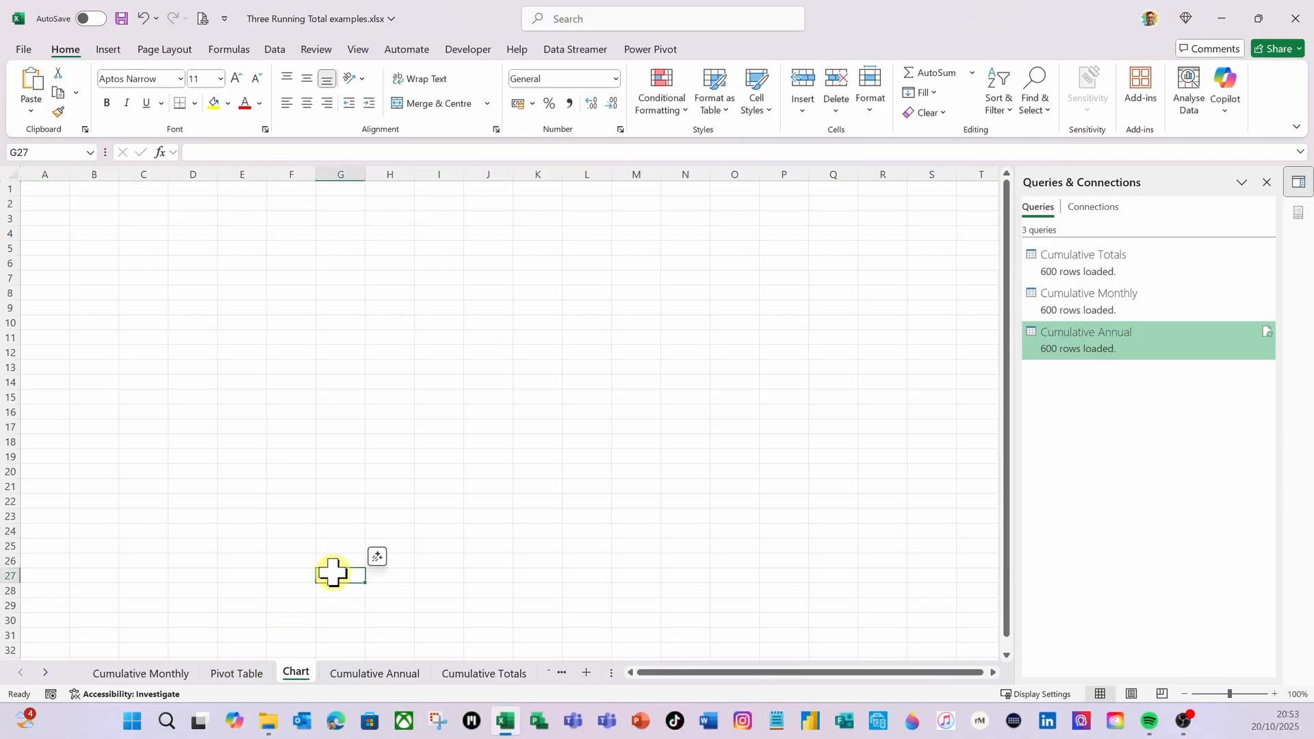
Move the whole PivotChart from the Pivot Table sheet to cell D10 of the Chart sheet by cutting and pasting
{"action": "left_click", "coordinate": [235, 674]}
{"action": "left_click", "coordinate": [563, 568]}
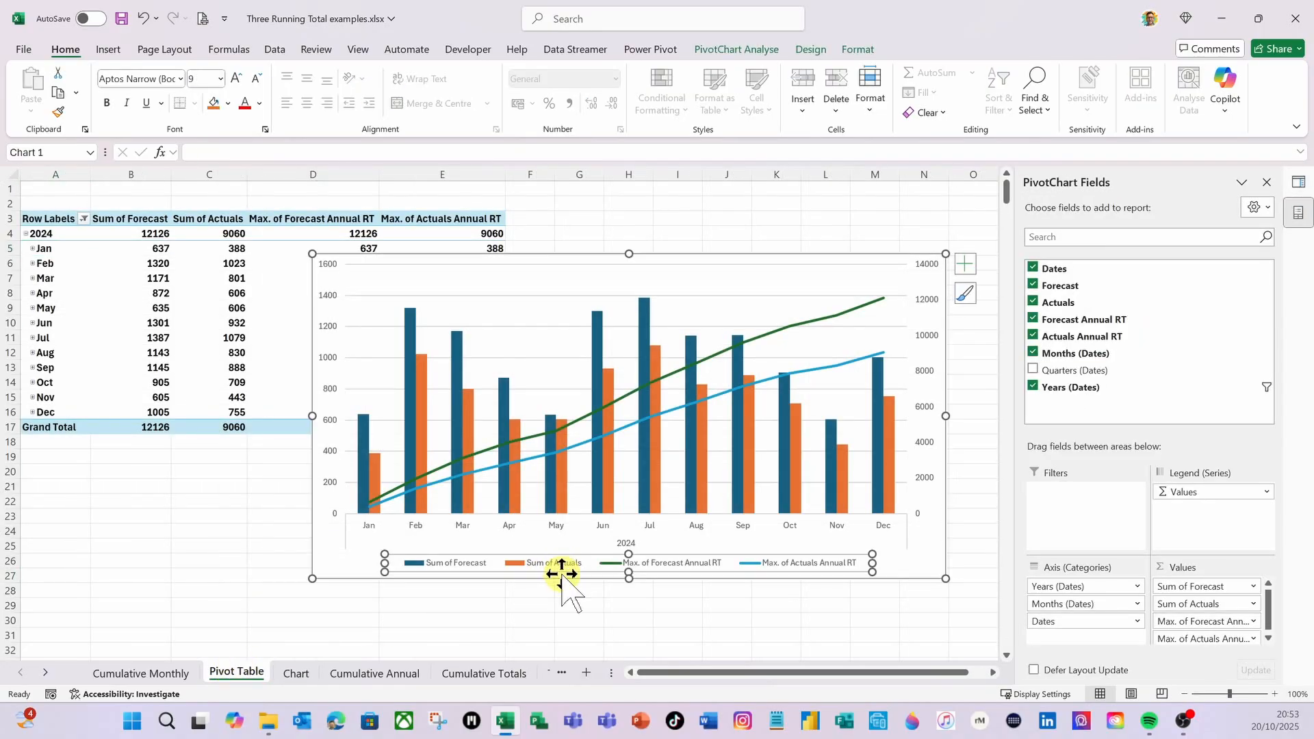
{"action": "left_click", "coordinate": [349, 575]}
{"action": "key", "text": "ctrl+x"}
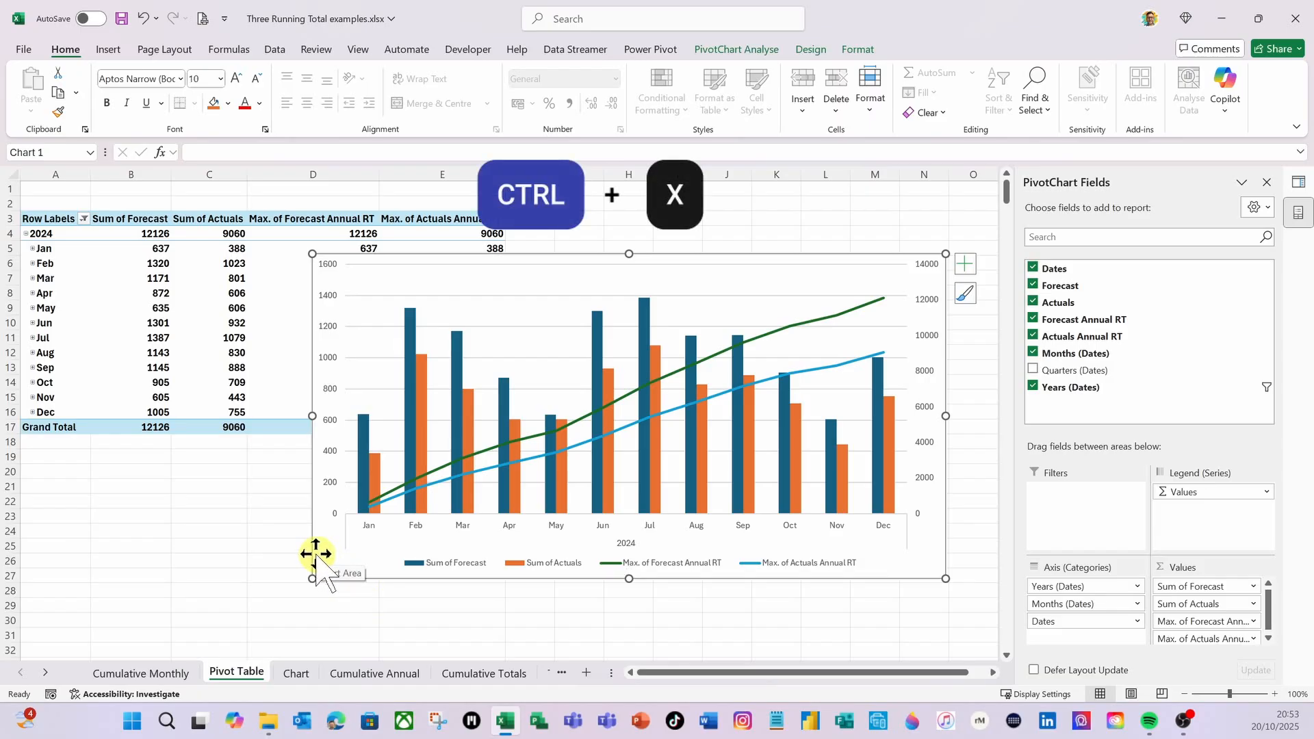
{"action": "left_click", "coordinate": [305, 676]}
{"action": "left_click", "coordinate": [176, 323]}
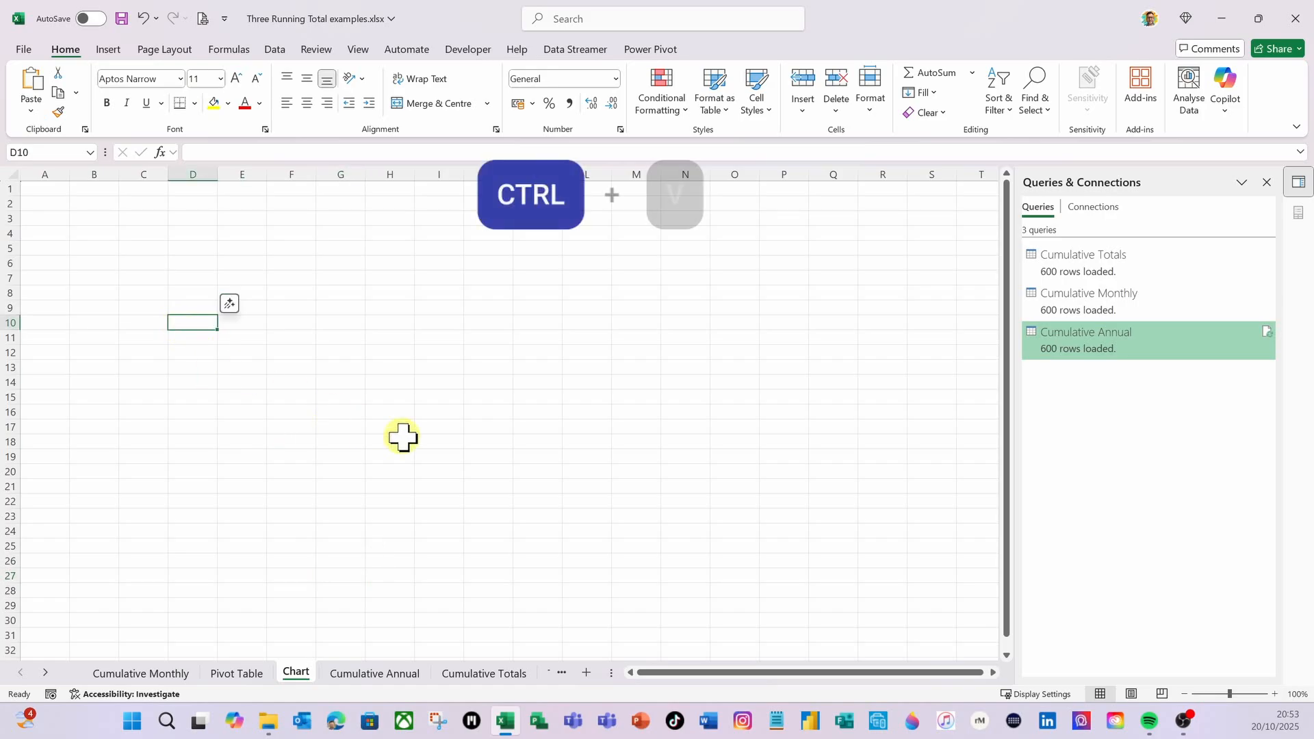
{"action": "key", "text": "ctrl+v"}
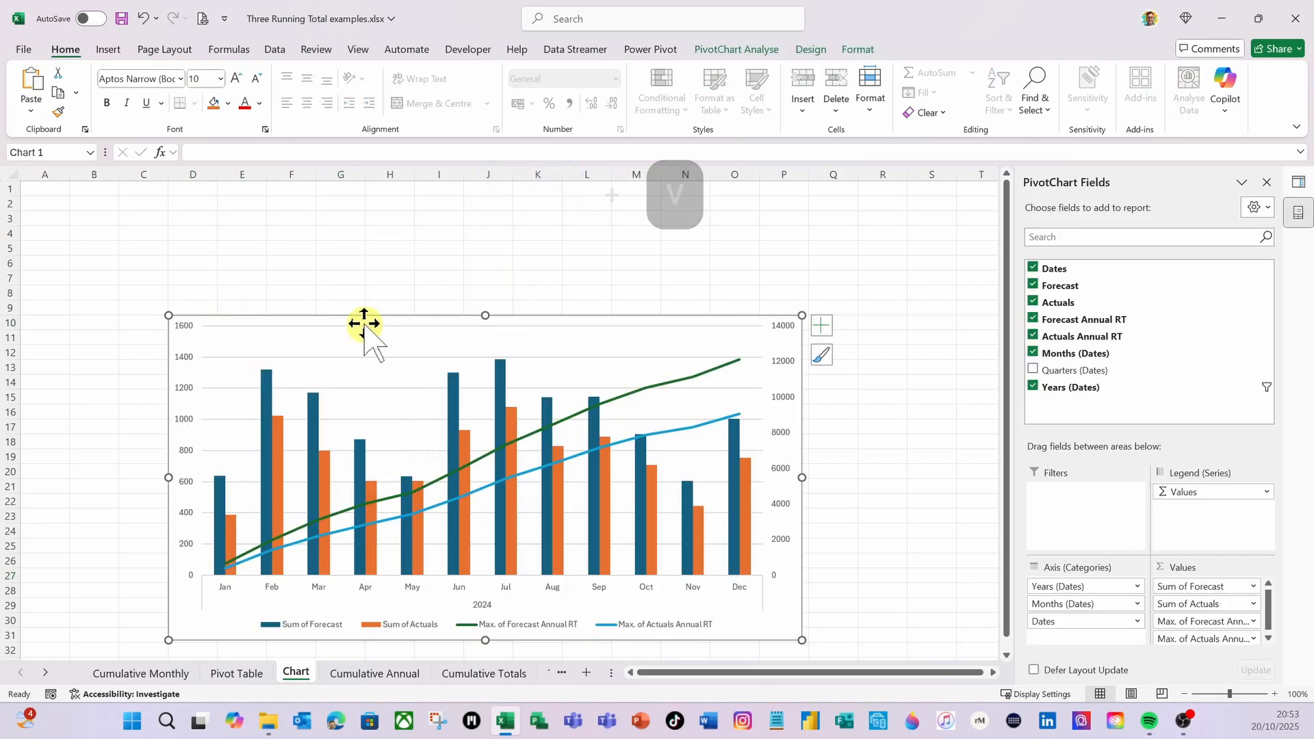
Enlarge the pasted chart and reposition it to span roughly columns E to R from row 2, and close the PivotChart field list
{"action": "left_click_drag", "start_coordinate": [370, 314], "coordinate": [369, 224]}
{"action": "left_click_drag", "start_coordinate": [798, 546], "coordinate": [903, 610]}
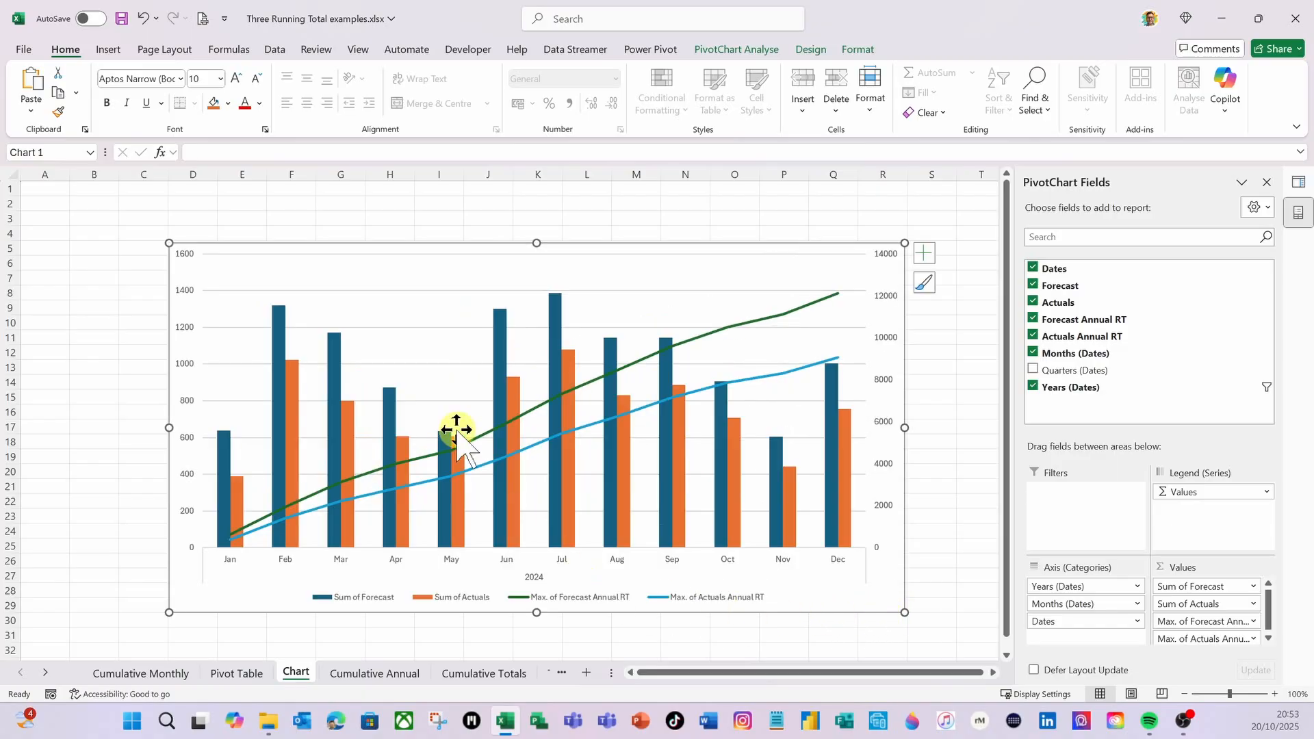
{"action": "left_click_drag", "start_coordinate": [335, 243], "coordinate": [376, 204]}
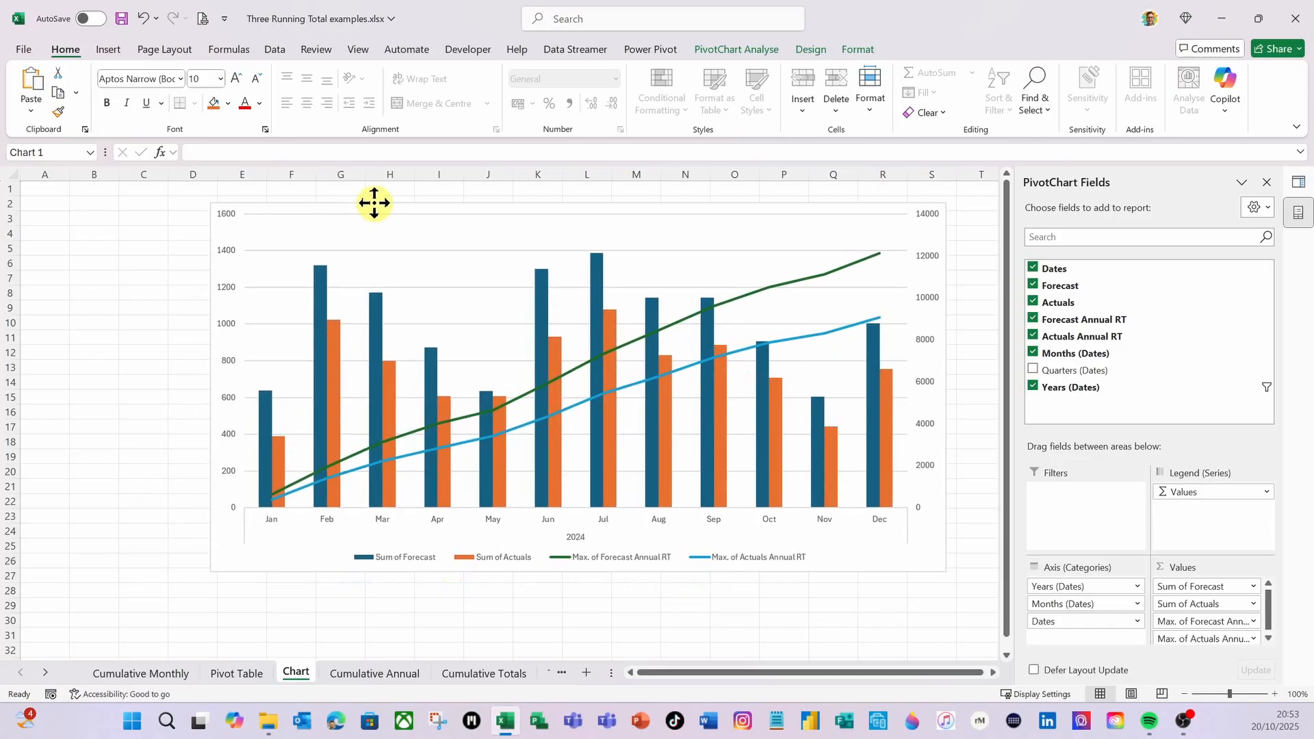
{"action": "left_click", "coordinate": [1266, 183]}
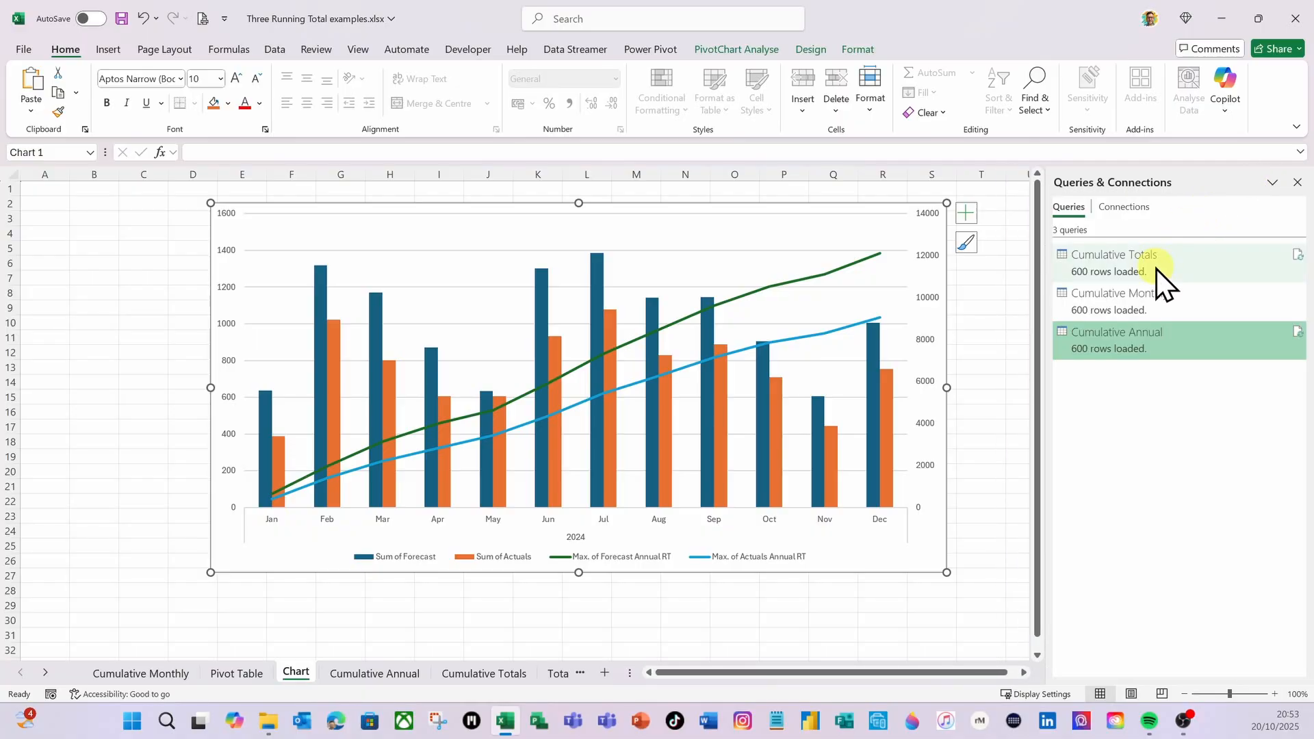
Insert a Years (Dates) slicer for the PivotTable on the Pivot Table sheet, and move it clear of the table
{"action": "left_click", "coordinate": [227, 677]}
{"action": "left_click", "coordinate": [302, 351]}
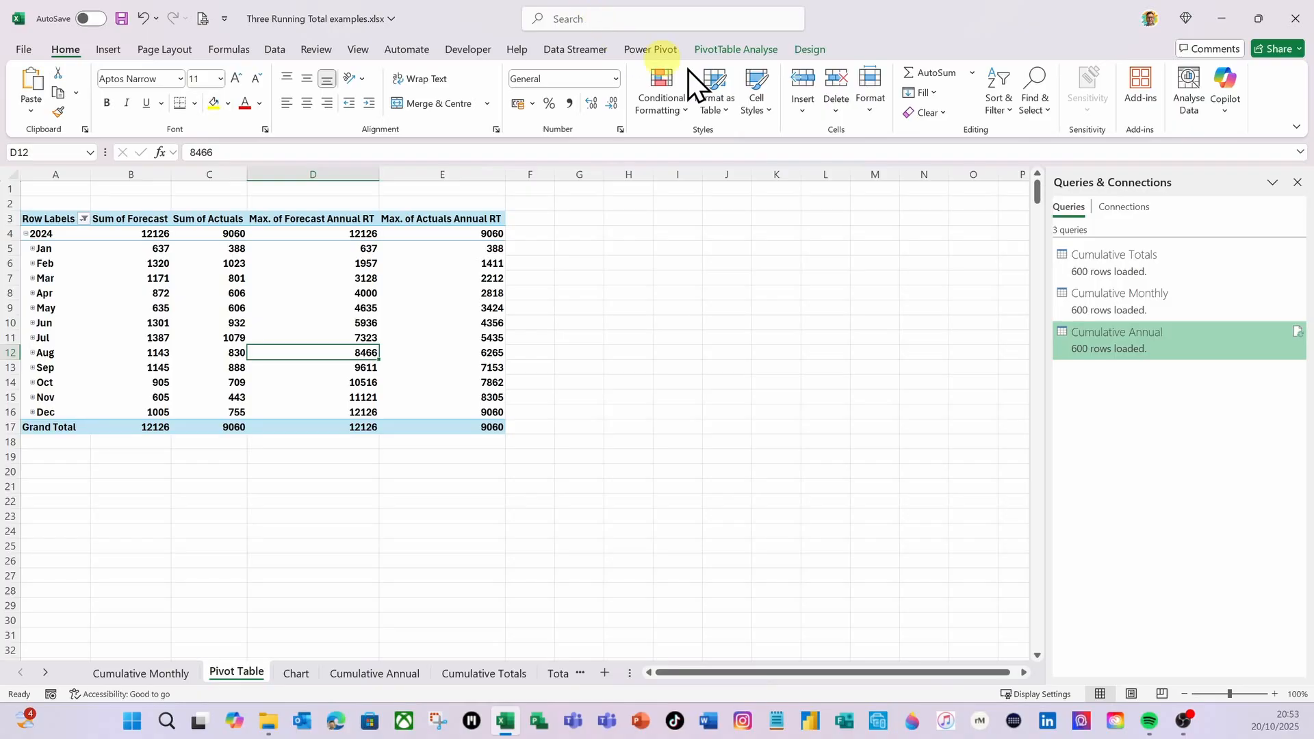
{"action": "left_click", "coordinate": [745, 52]}
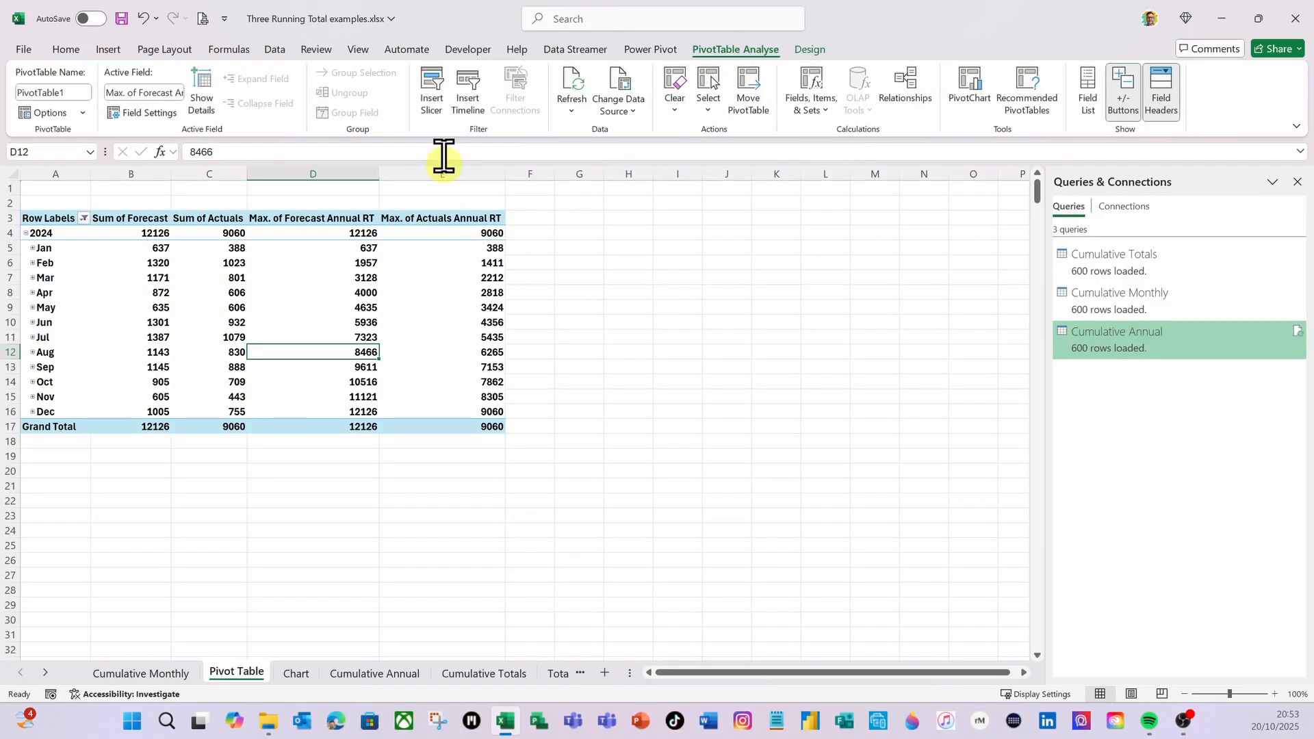
{"action": "left_click", "coordinate": [438, 104]}
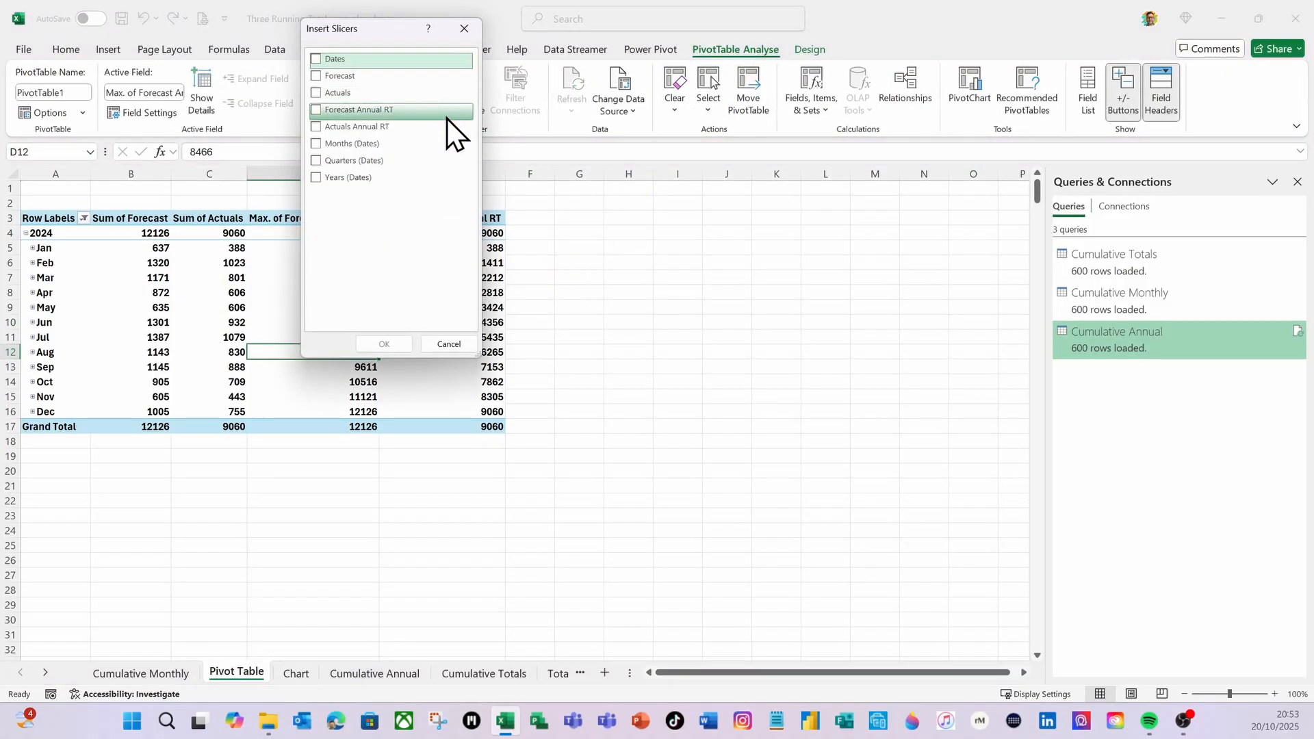
{"action": "left_click", "coordinate": [320, 181]}
{"action": "left_click", "coordinate": [391, 340]}
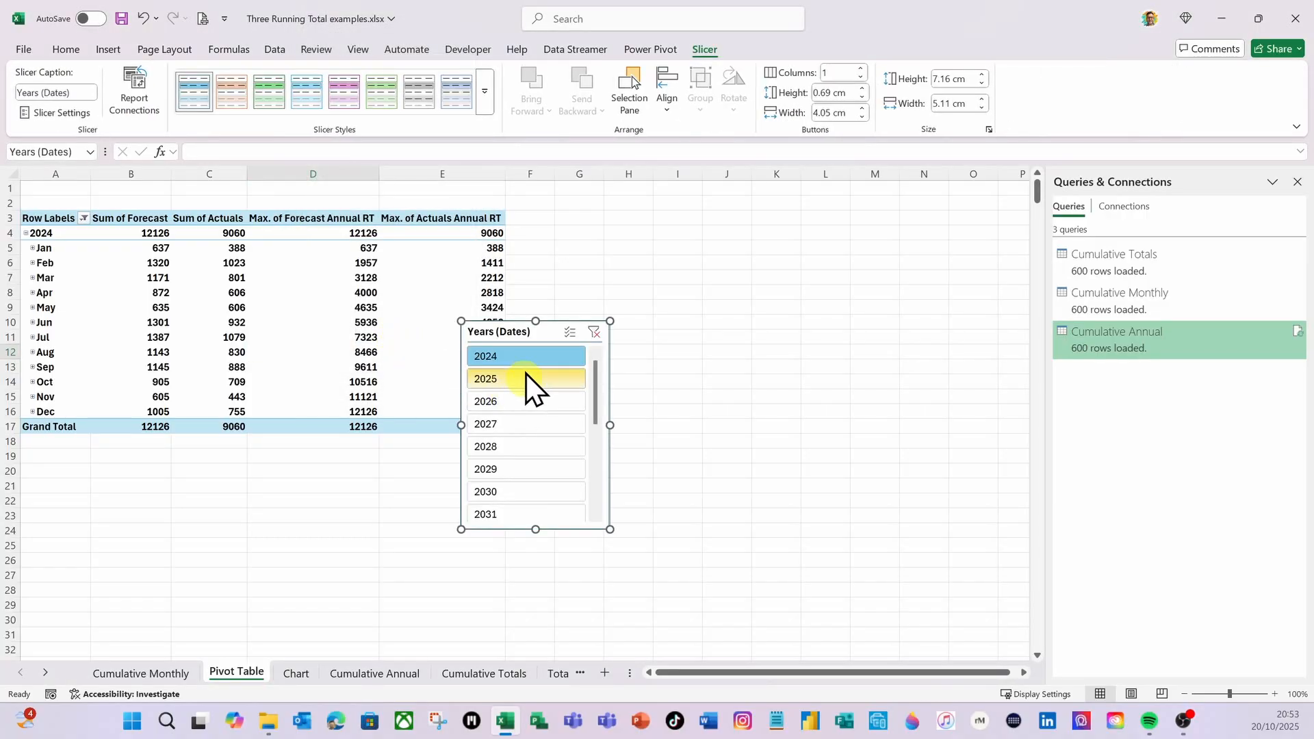
{"action": "left_click_drag", "start_coordinate": [548, 326], "coordinate": [753, 280]}
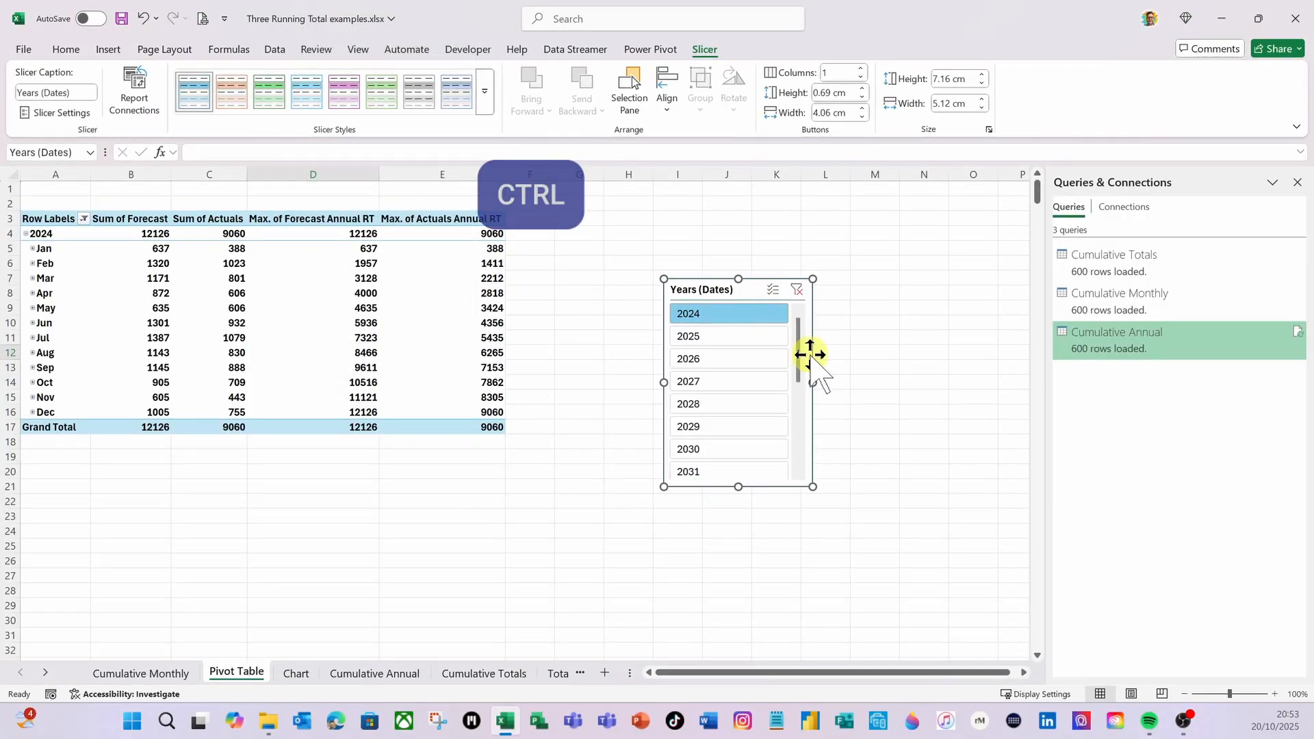
Cut the Years (Dates) slicer, paste it at cell A3 of the Chart sheet, and position it beside the chart
{"action": "key", "text": "ctrl+x"}
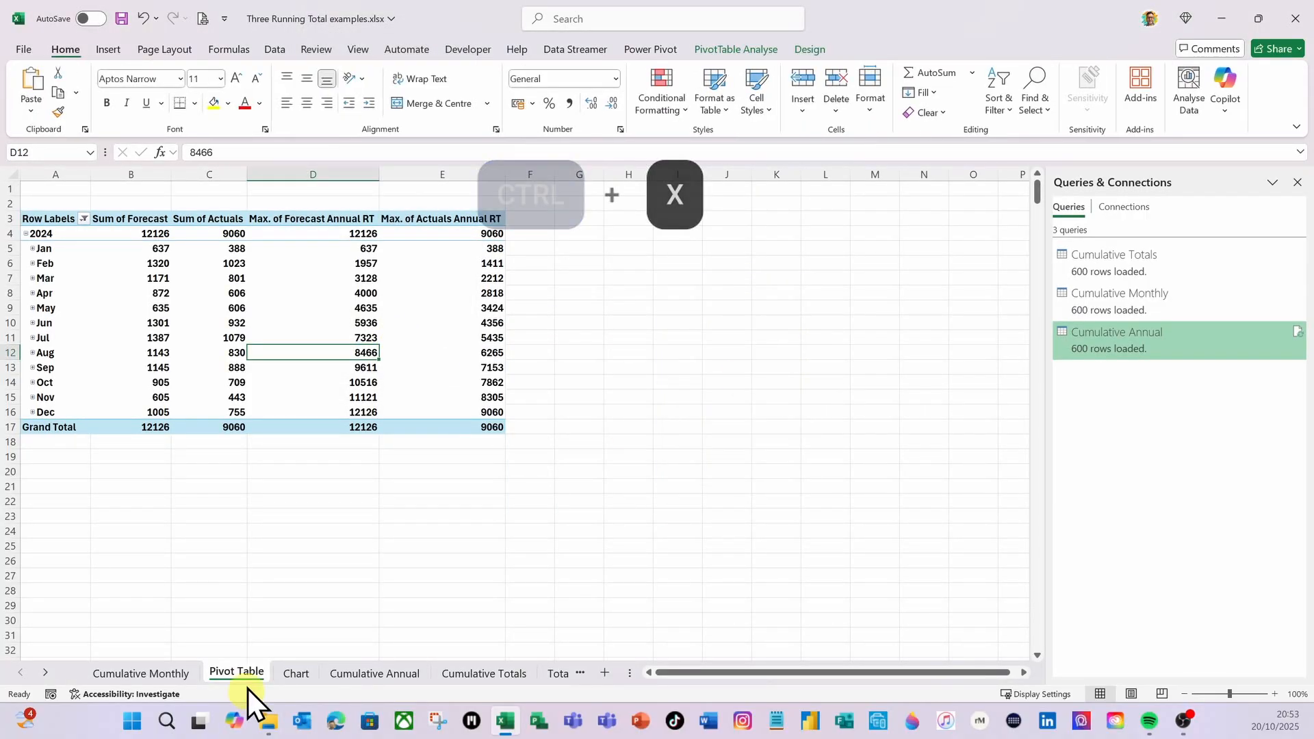
{"action": "left_click", "coordinate": [295, 674]}
{"action": "left_click", "coordinate": [41, 228]}
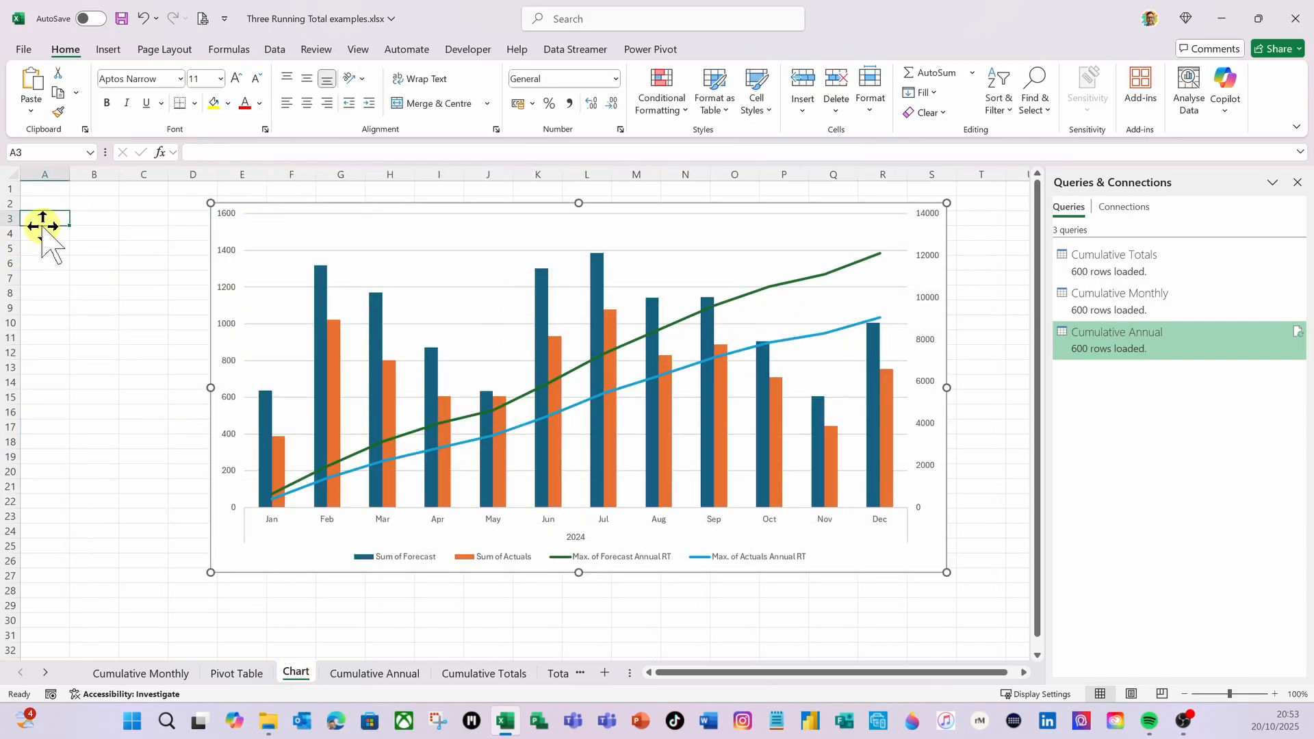
{"action": "key", "text": "ctrl+v"}
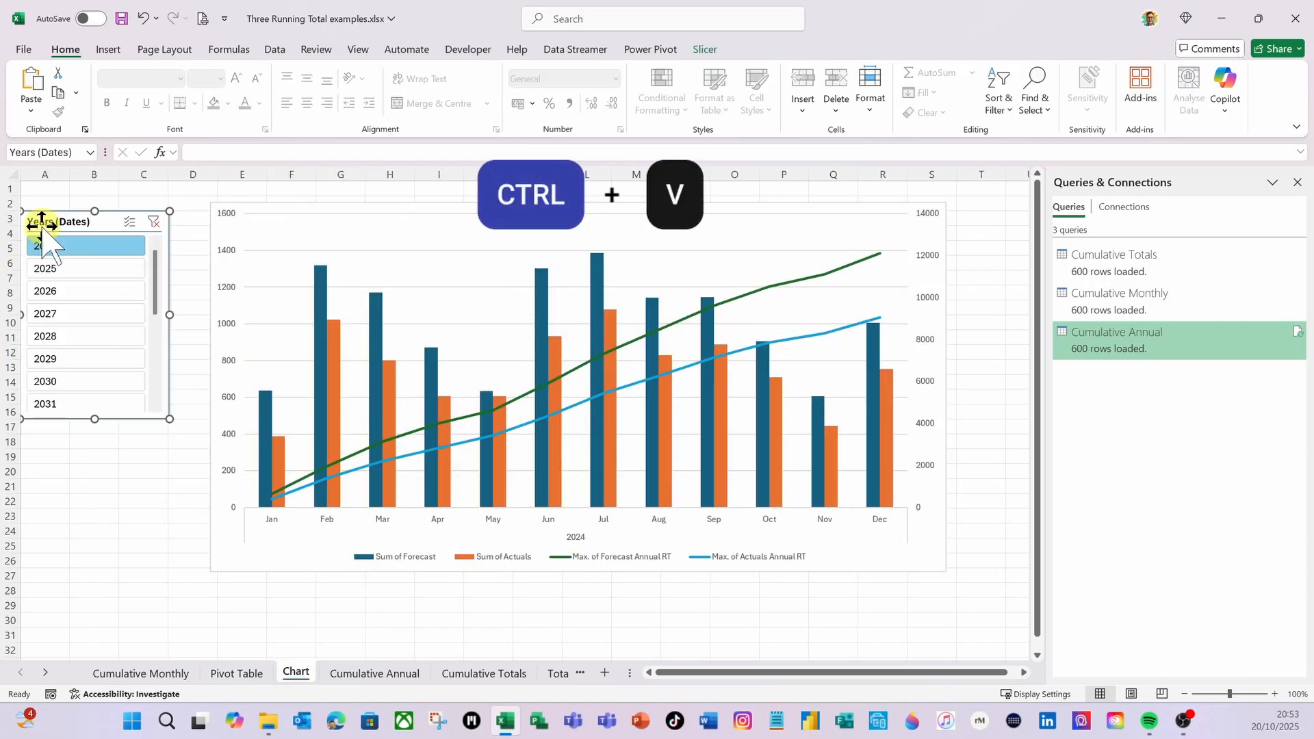
{"action": "left_click_drag", "start_coordinate": [108, 209], "coordinate": [137, 223]}
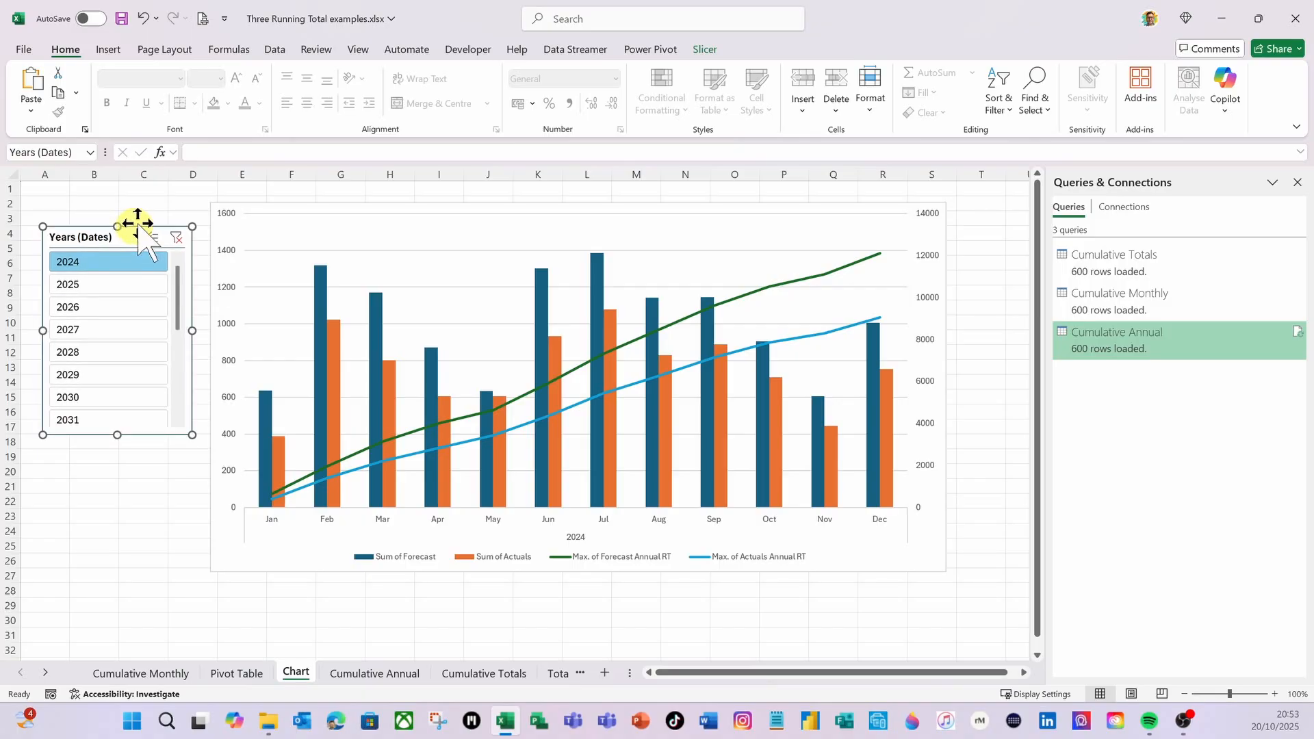
Apply the orange style with grey unselected buttons to the Years (Dates) slicer
{"action": "left_click", "coordinate": [701, 53]}
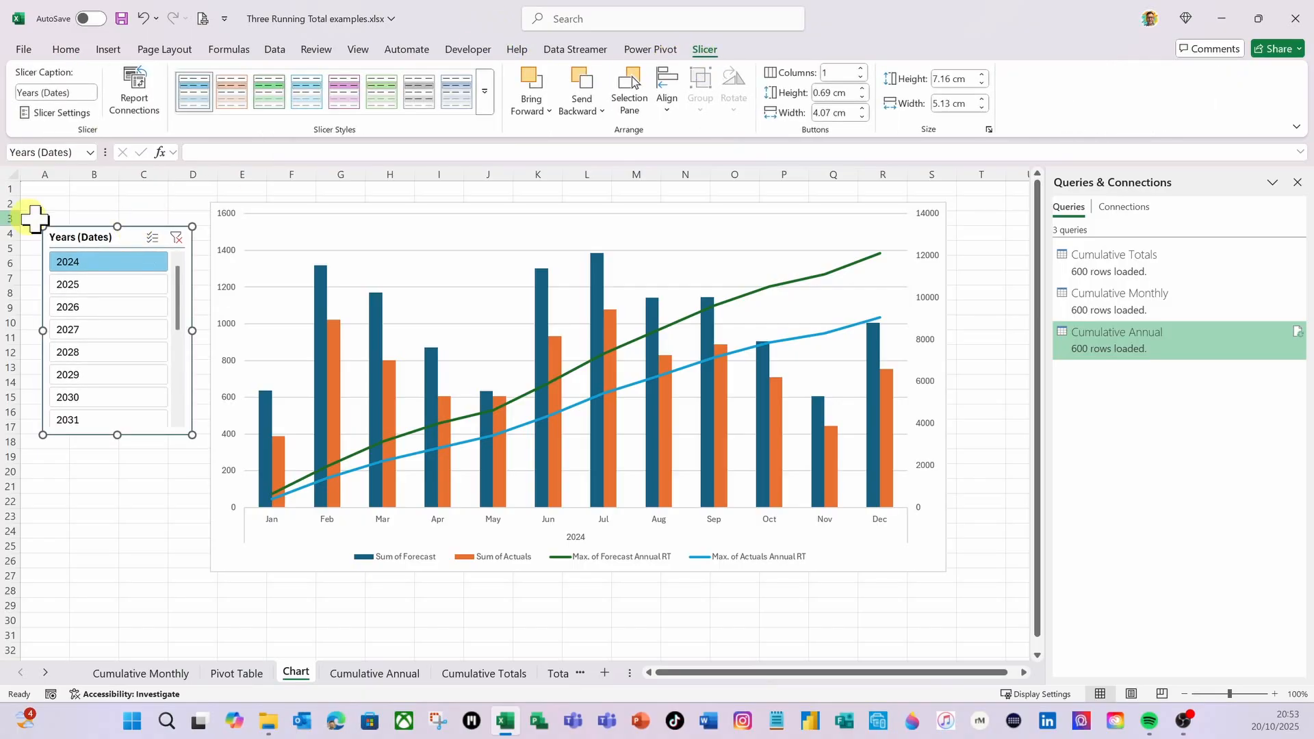
{"action": "left_click", "coordinate": [488, 103]}
{"action": "left_click", "coordinate": [228, 195]}
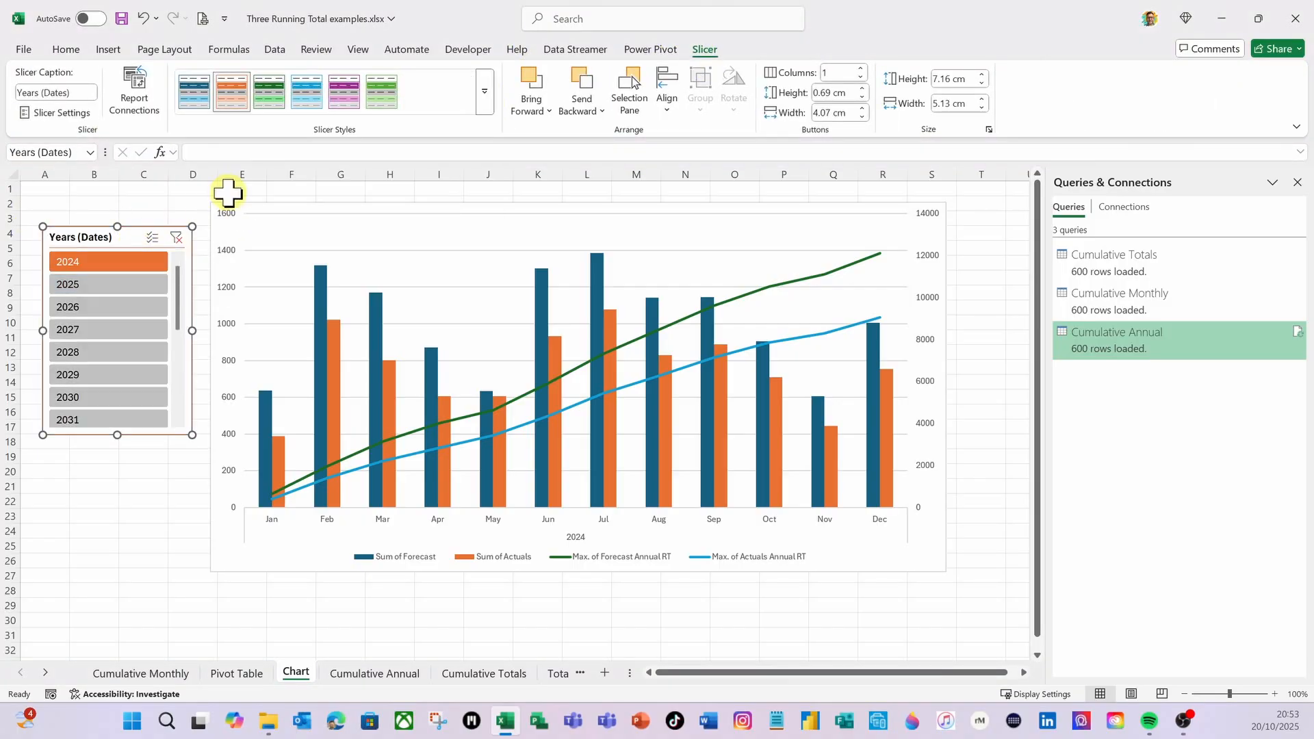
Apply the chart style with shaded columns and marked running-total lines to the PivotChart, and close the Queries & Connections pane
{"action": "left_click", "coordinate": [670, 220]}
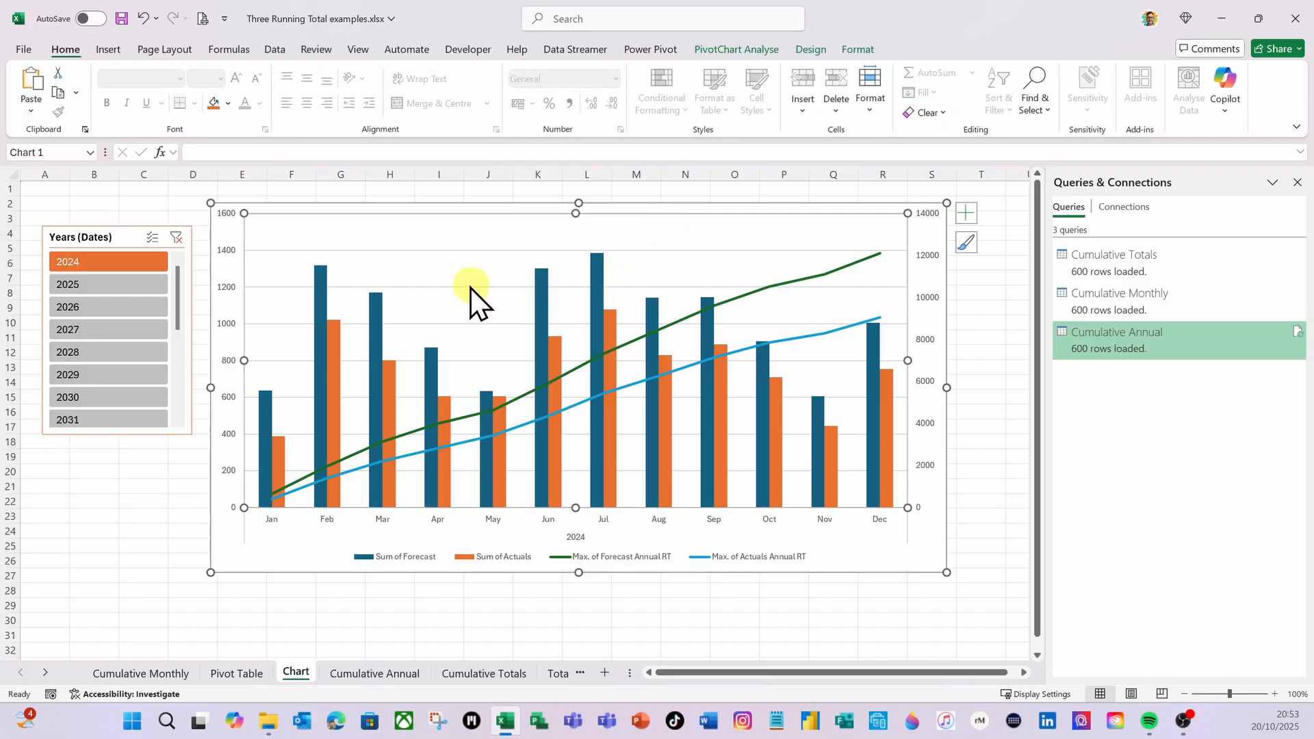
{"action": "left_click", "coordinate": [871, 199]}
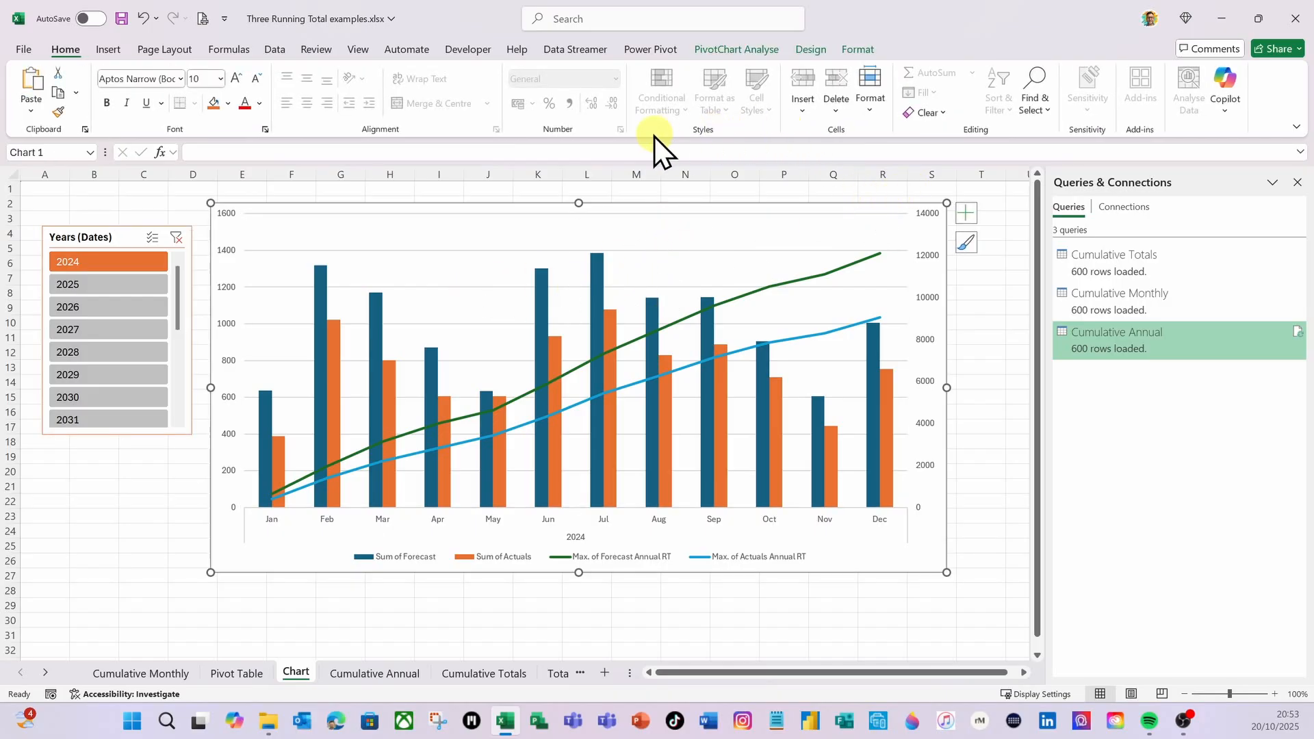
{"action": "left_click", "coordinate": [812, 51]}
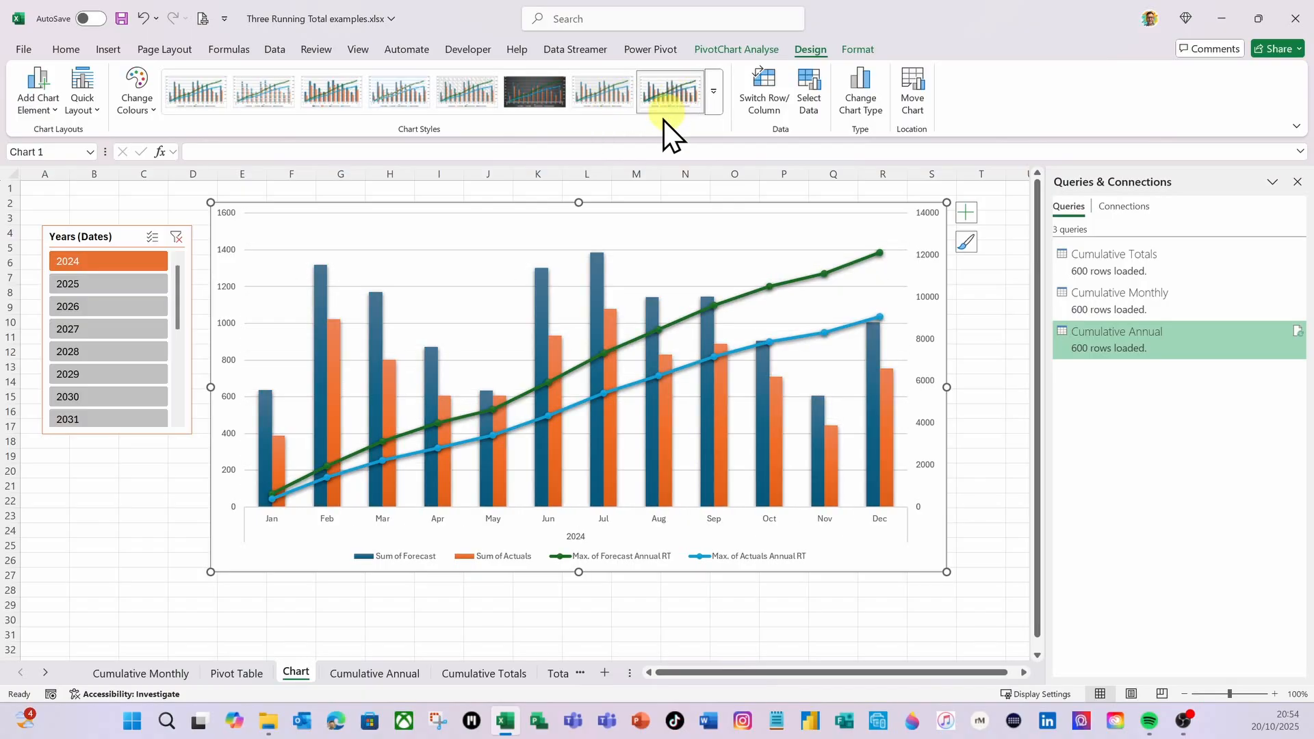
{"action": "left_click", "coordinate": [109, 589]}
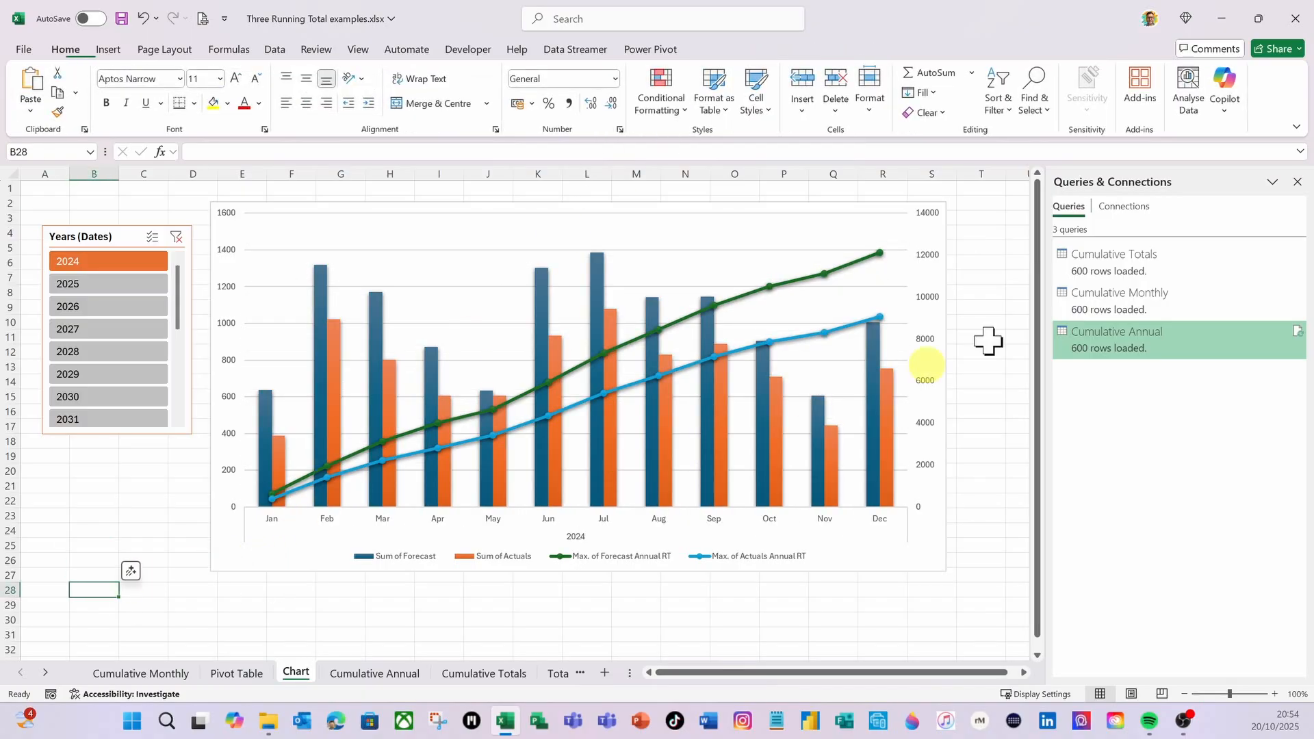
{"action": "left_click", "coordinate": [1296, 182]}
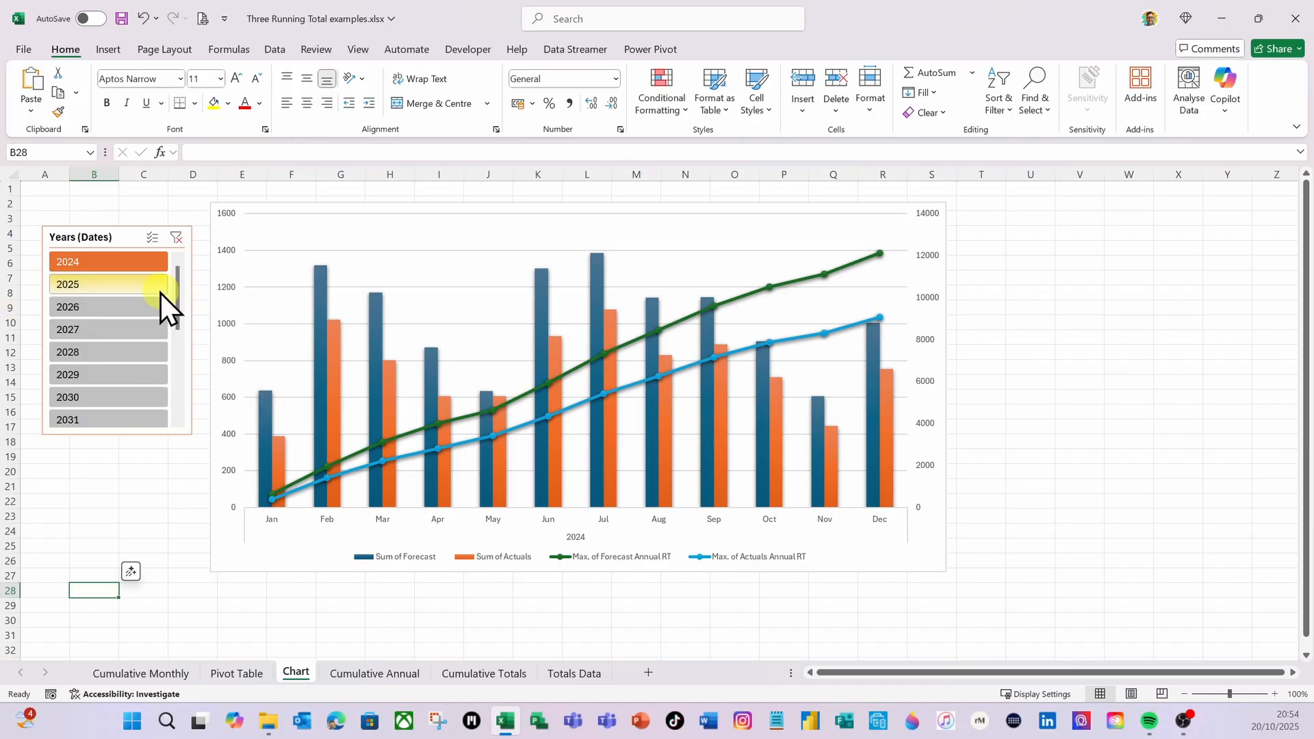
Filter the chart with the slicer by 2025, 2026, 2027 and 2024 in turn, and finish with 2024 and 2025 selected together
{"action": "left_click", "coordinate": [121, 285]}
{"action": "left_click", "coordinate": [113, 310]}
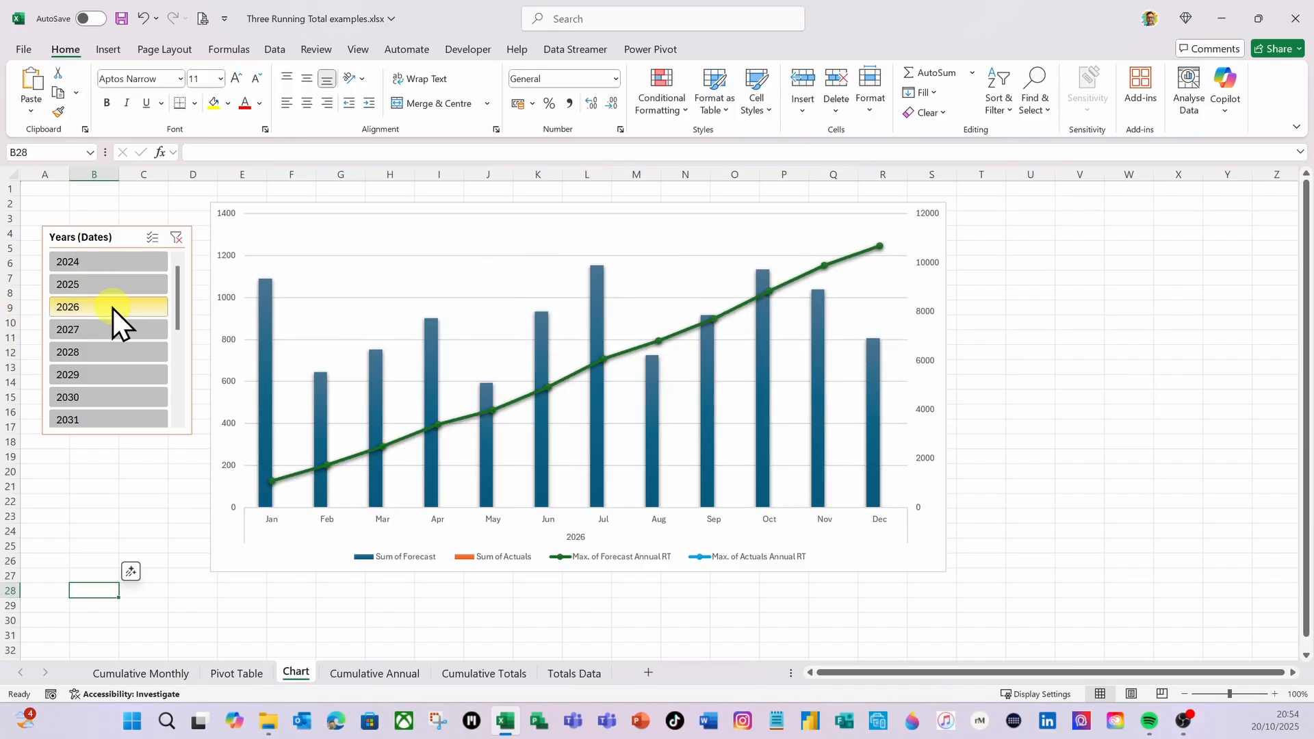
{"action": "left_click", "coordinate": [120, 330]}
{"action": "left_click", "coordinate": [112, 266]}
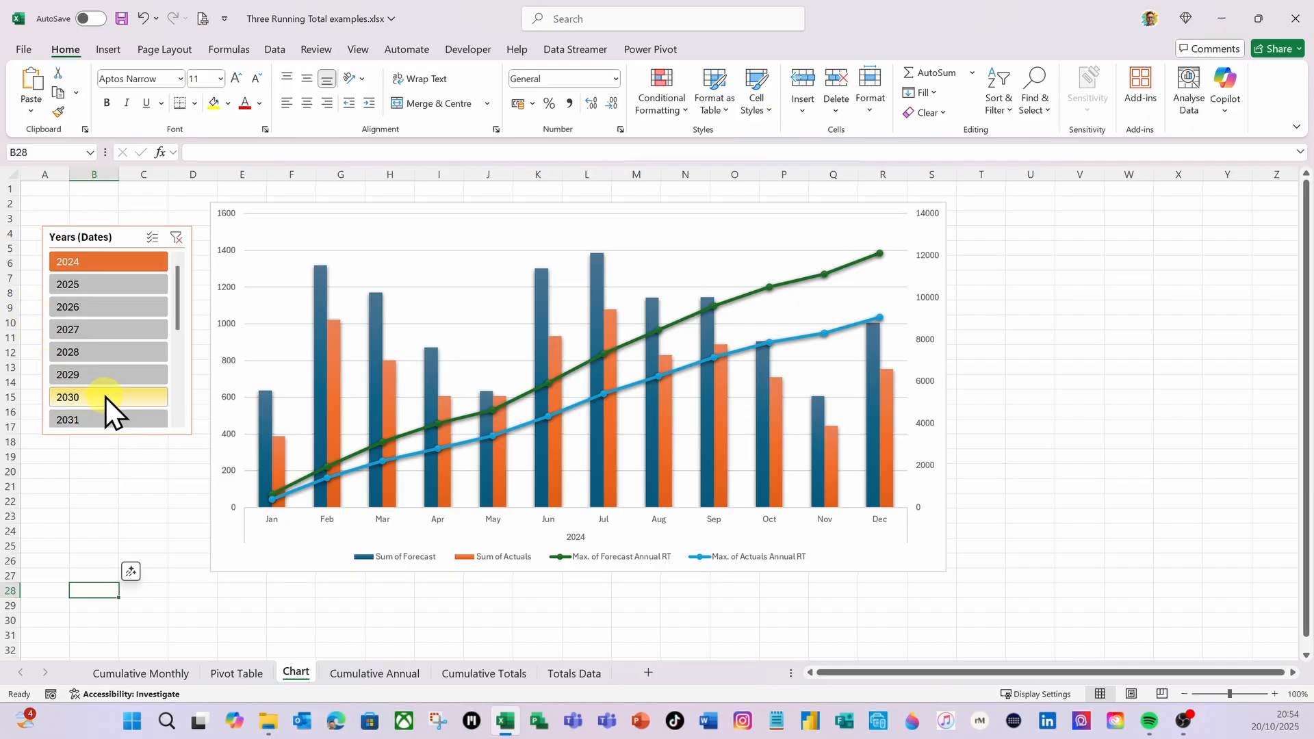
{"action": "left_click", "coordinate": [83, 287], "text": "ctrl"}
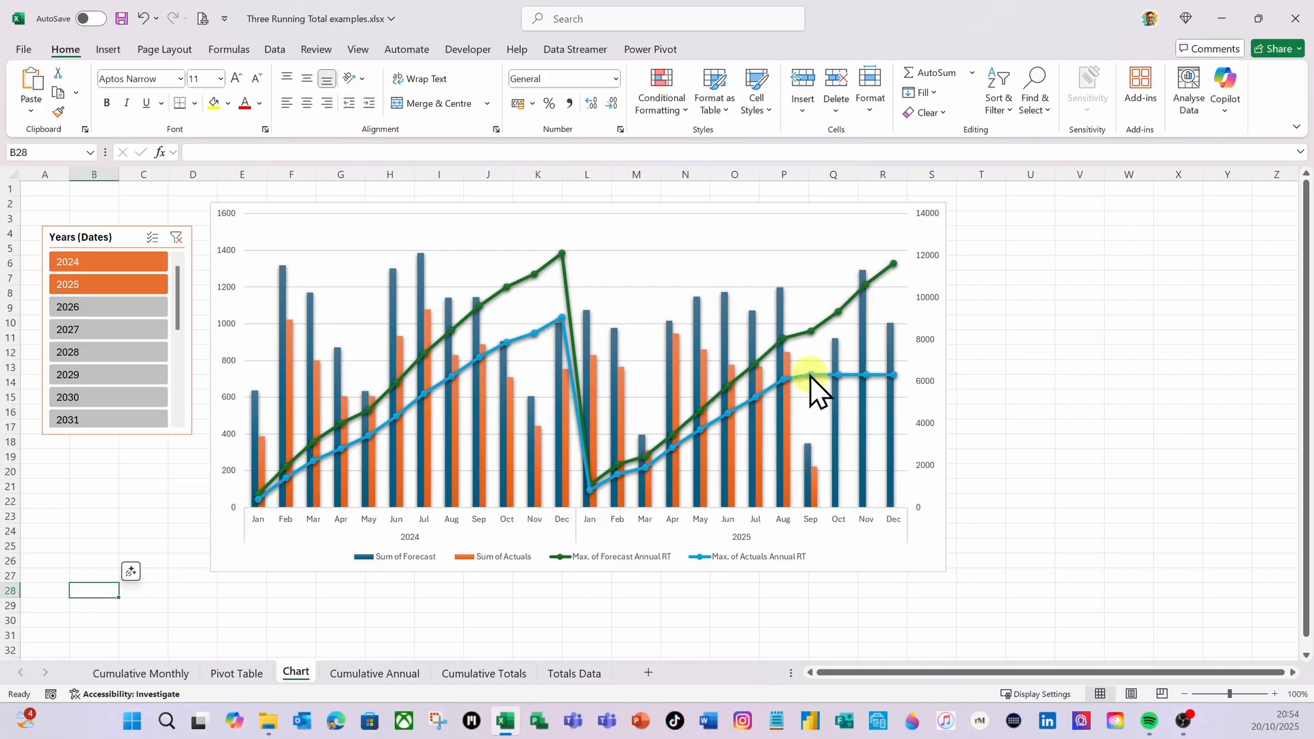
{"action": "mouse_move", "coordinate": [839, 379]}
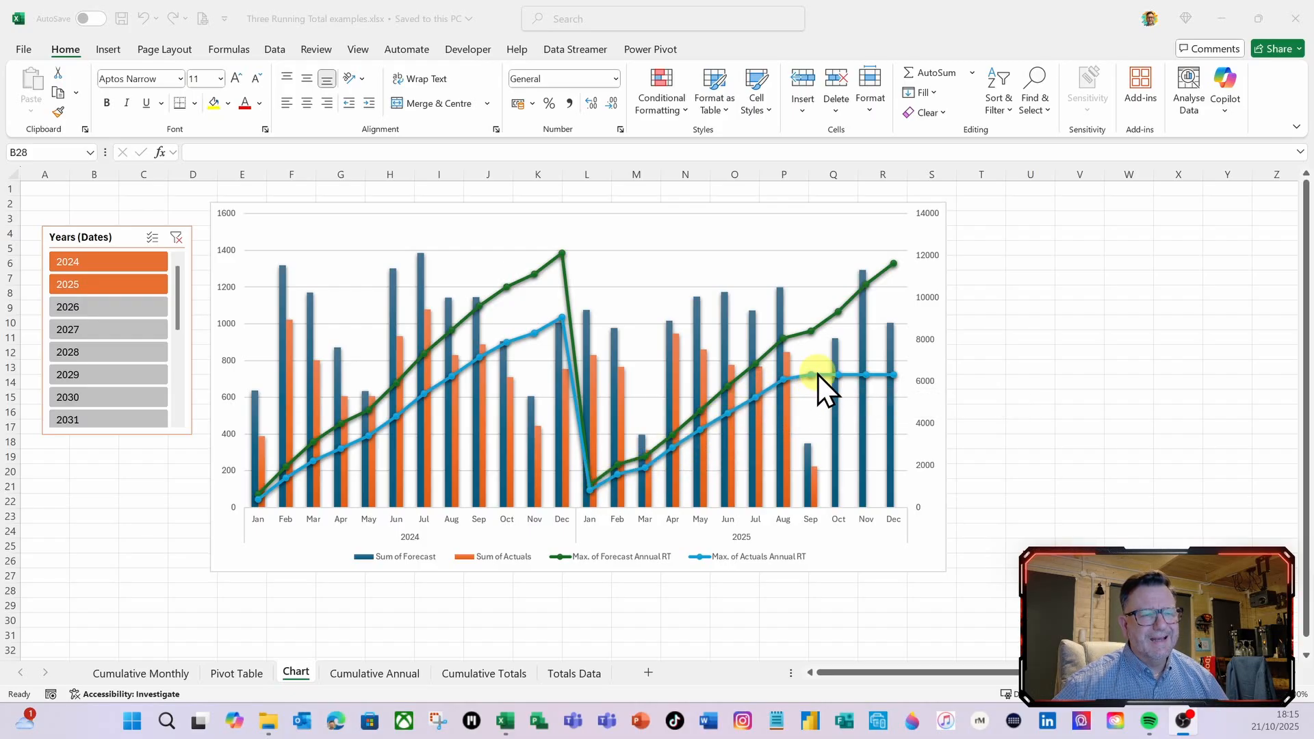
Show the workbook's queries and open the Cumulative Annual query for editing in Power Query Editor
{"action": "mouse_move", "coordinate": [819, 375]}
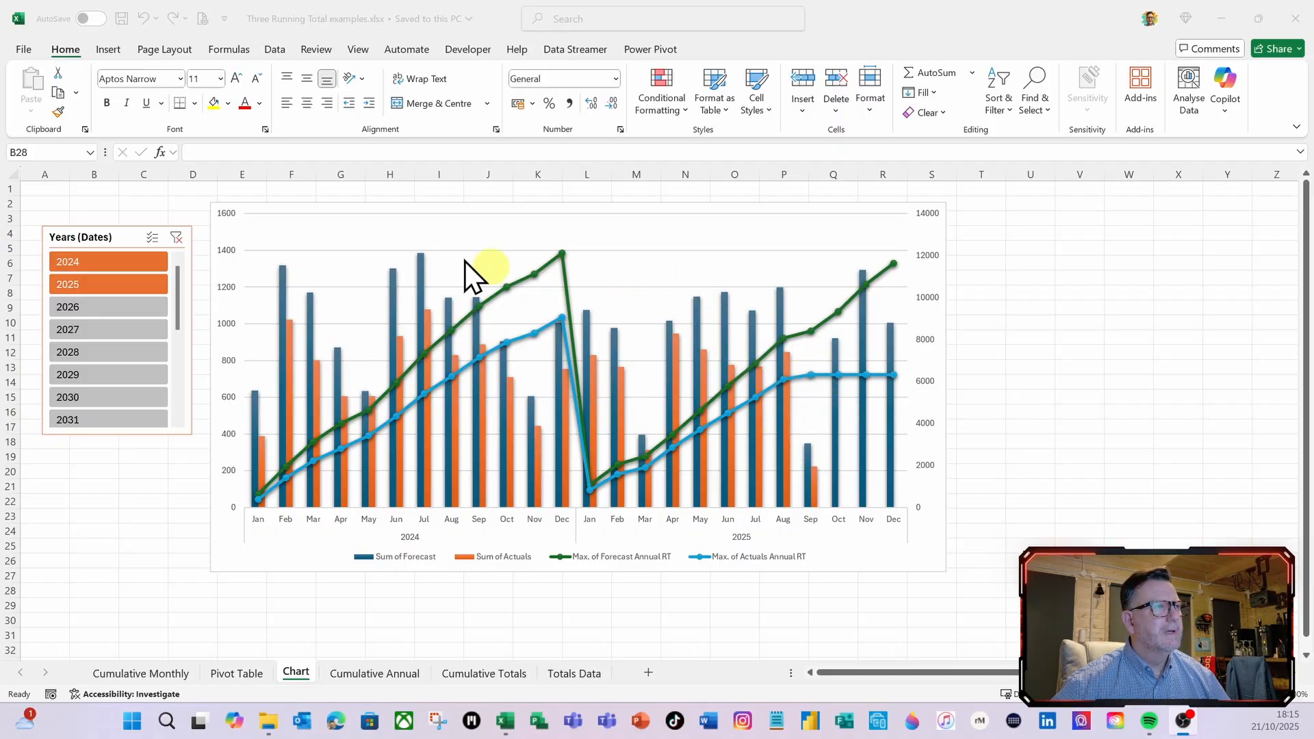
{"action": "left_click", "coordinate": [278, 55]}
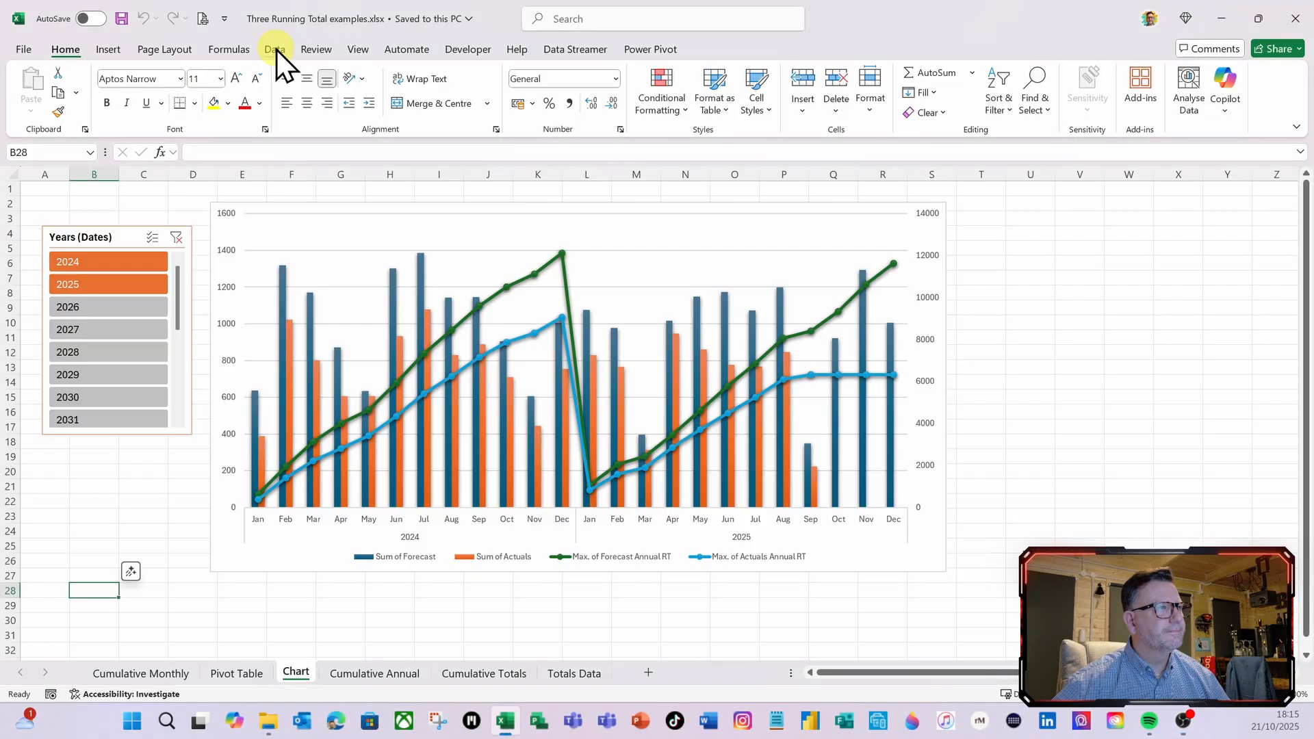
{"action": "left_click", "coordinate": [277, 49]}
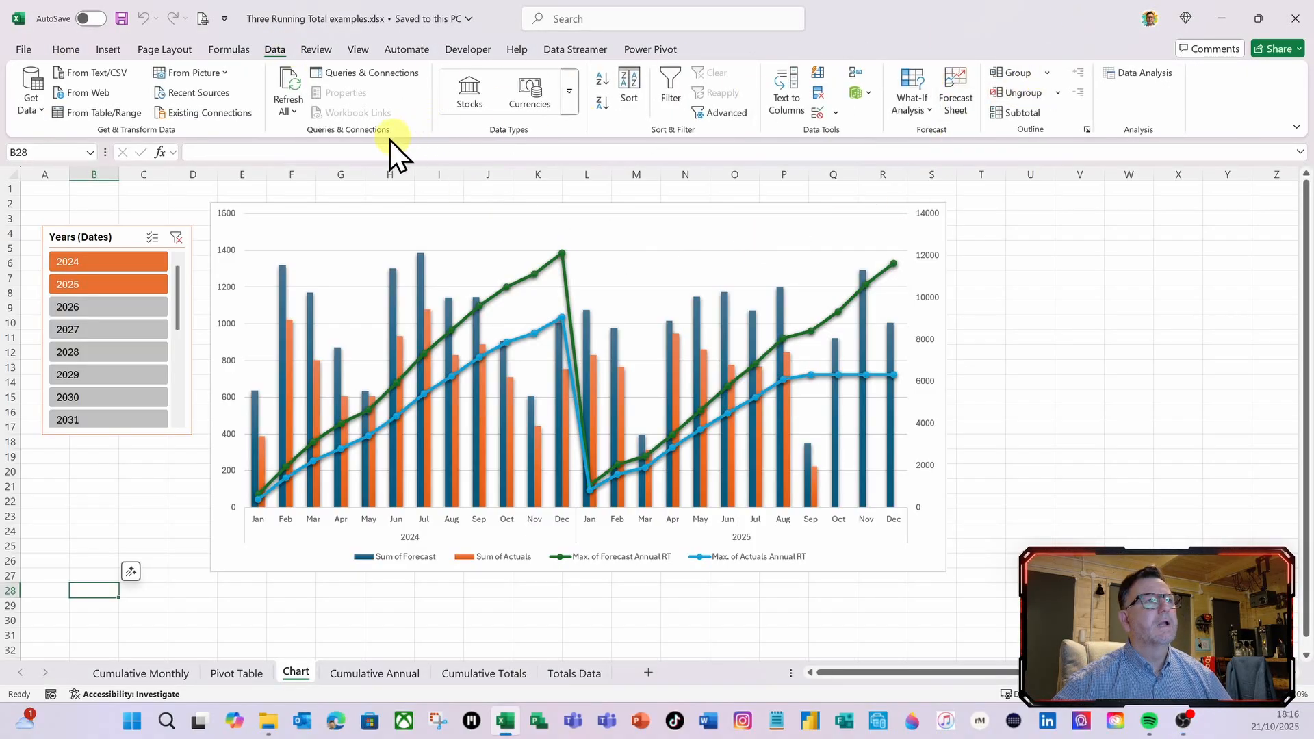
{"action": "left_click", "coordinate": [380, 74]}
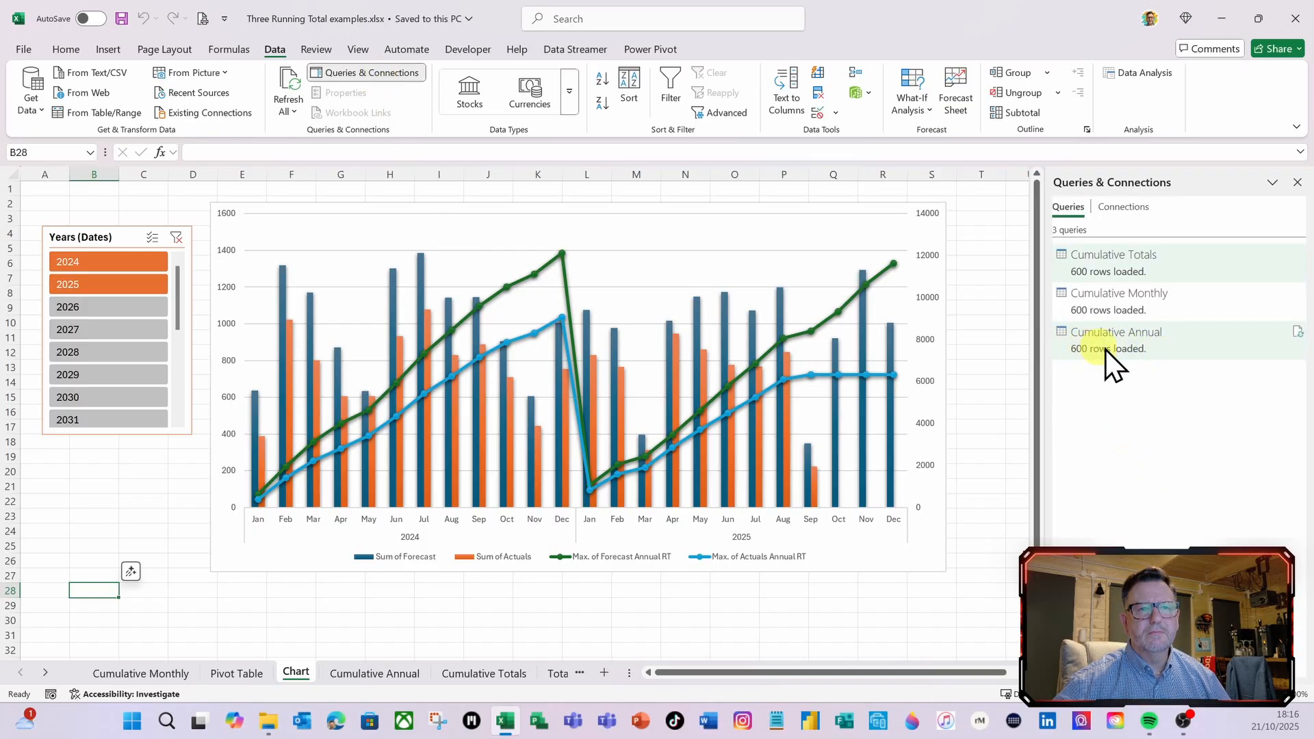
{"action": "left_click", "coordinate": [1141, 347]}
{"action": "right_click", "coordinate": [1141, 346]}
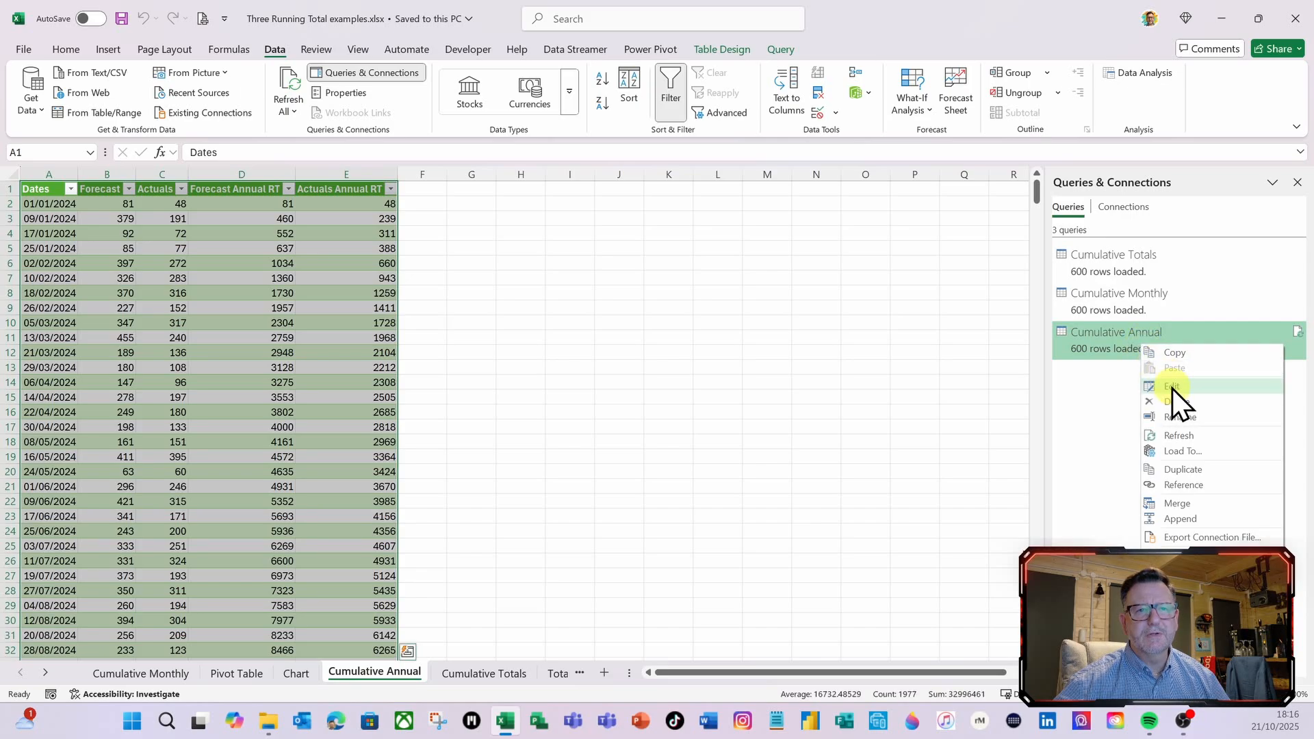
{"action": "left_click", "coordinate": [1172, 388]}
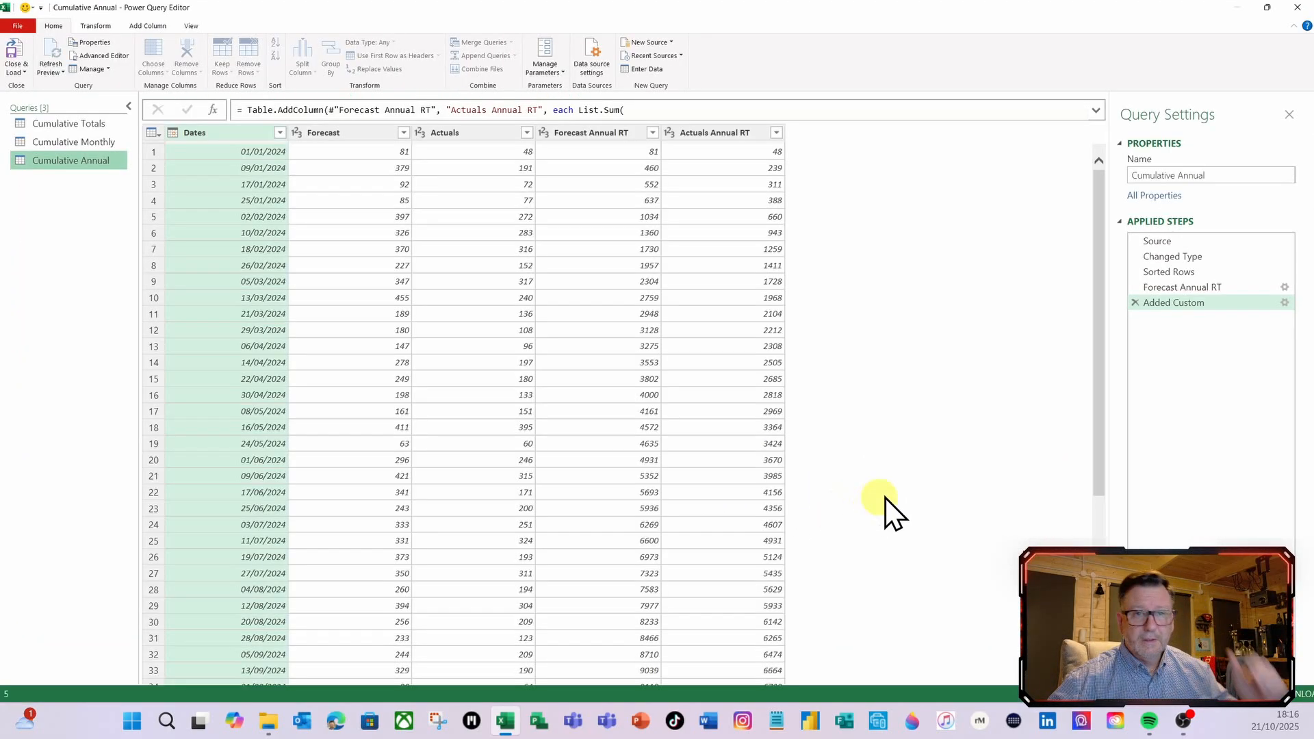
Rename the Added Custom applied step of the Cumulative Annual query as Actual Annual RT
{"action": "right_click", "coordinate": [1164, 307]}
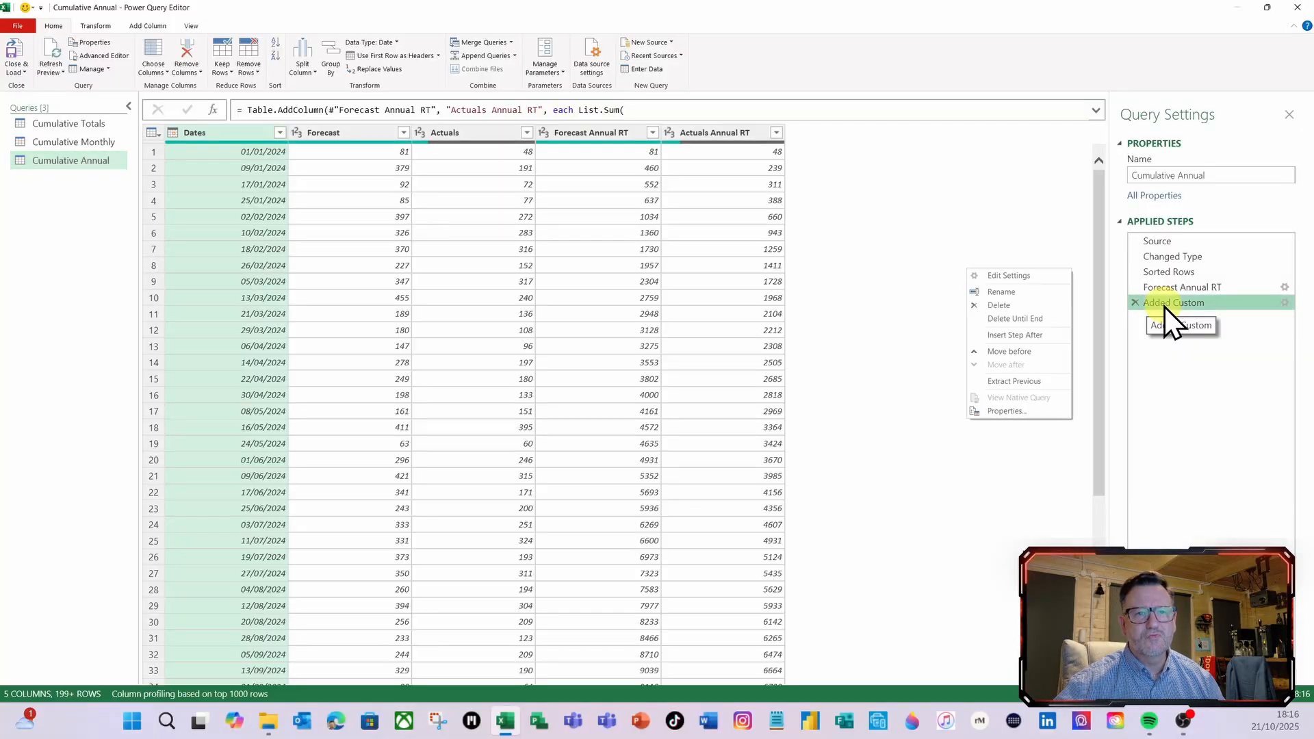
{"action": "left_click", "coordinate": [1016, 295]}
{"action": "type", "text": "Annual"}
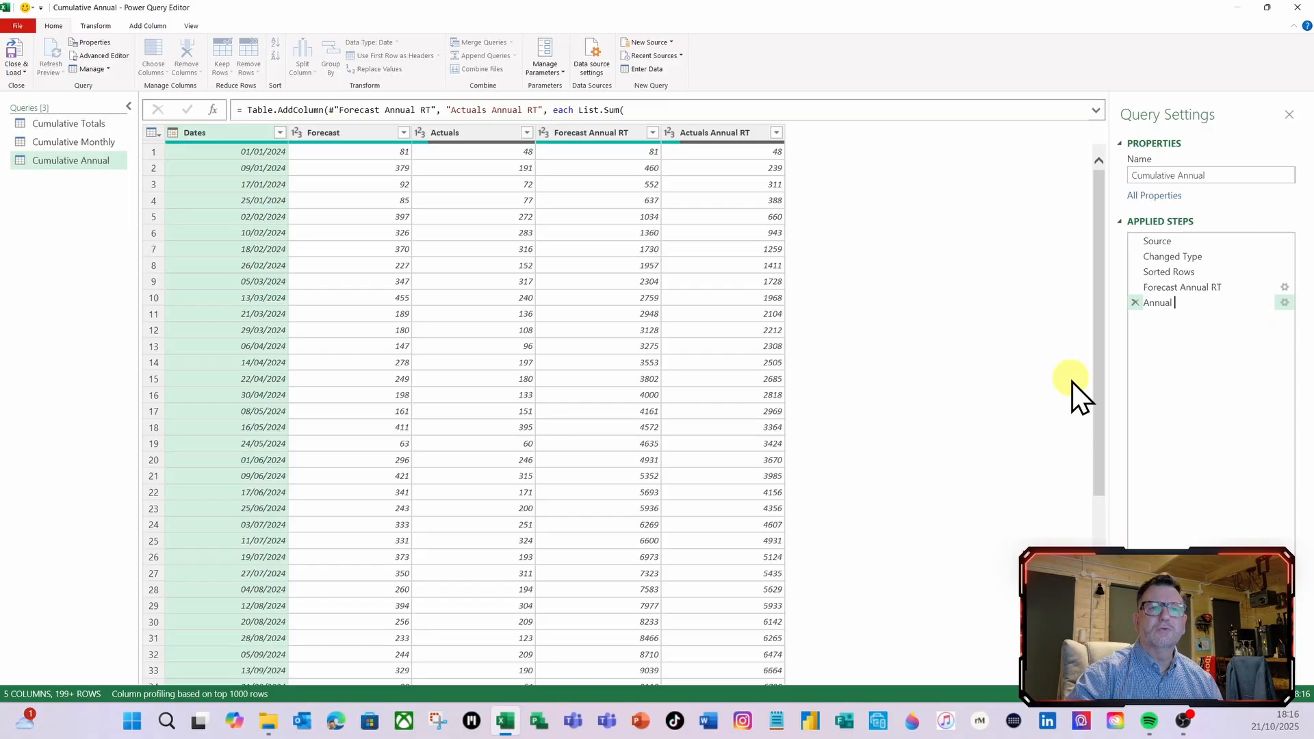
{"action": "key", "text": "BackSpace"}
{"action": "key", "text": "BackSpace"}
{"action": "key", "text": "BackSpace"}
{"action": "key", "text": "BackSpace"}
{"action": "key", "text": "BackSpace"}
{"action": "key", "text": "BackSpace"}
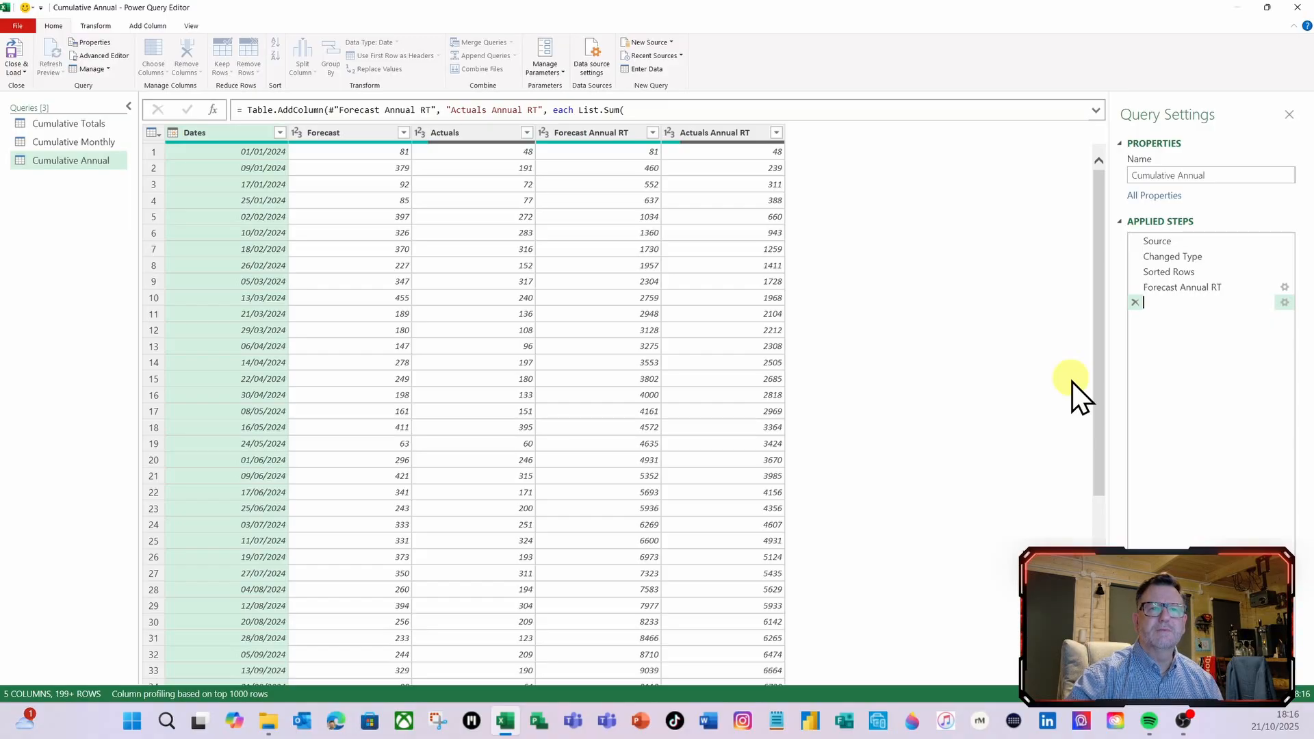
{"action": "type", "text": "Actu"}
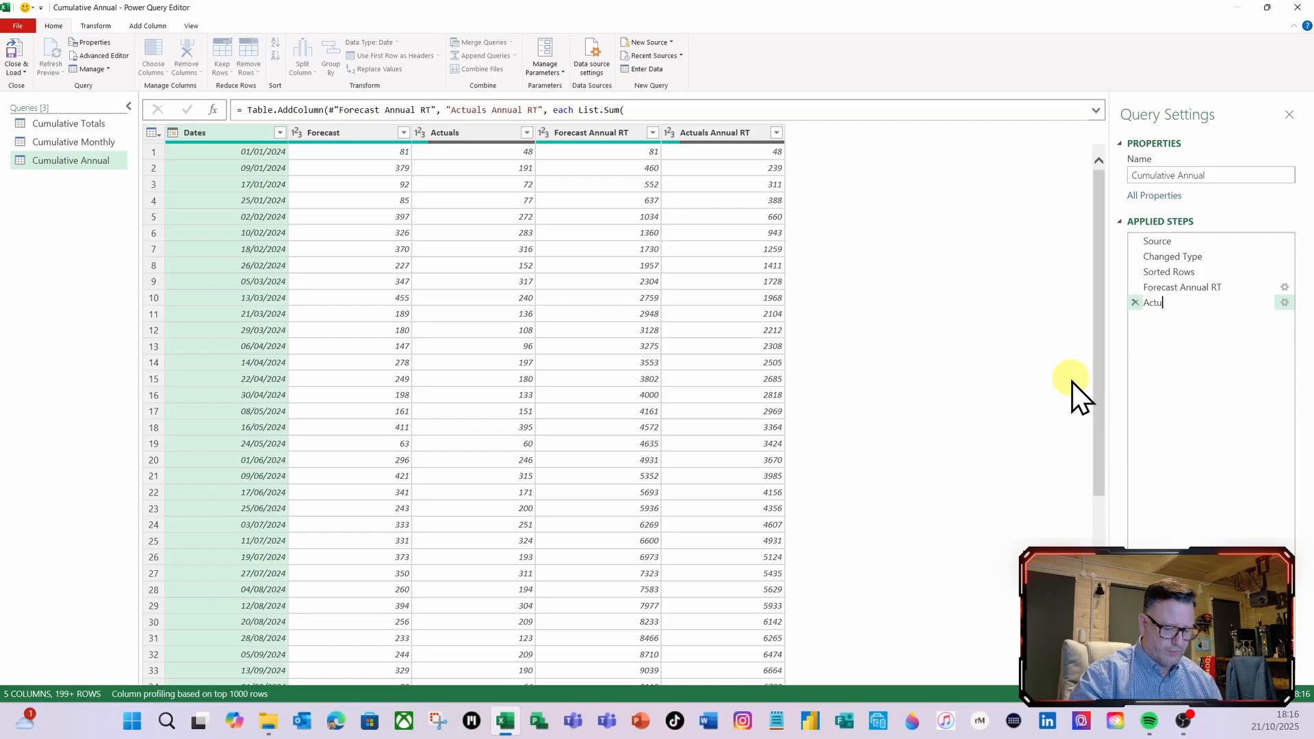
{"action": "type", "text": "al Annual RT"}
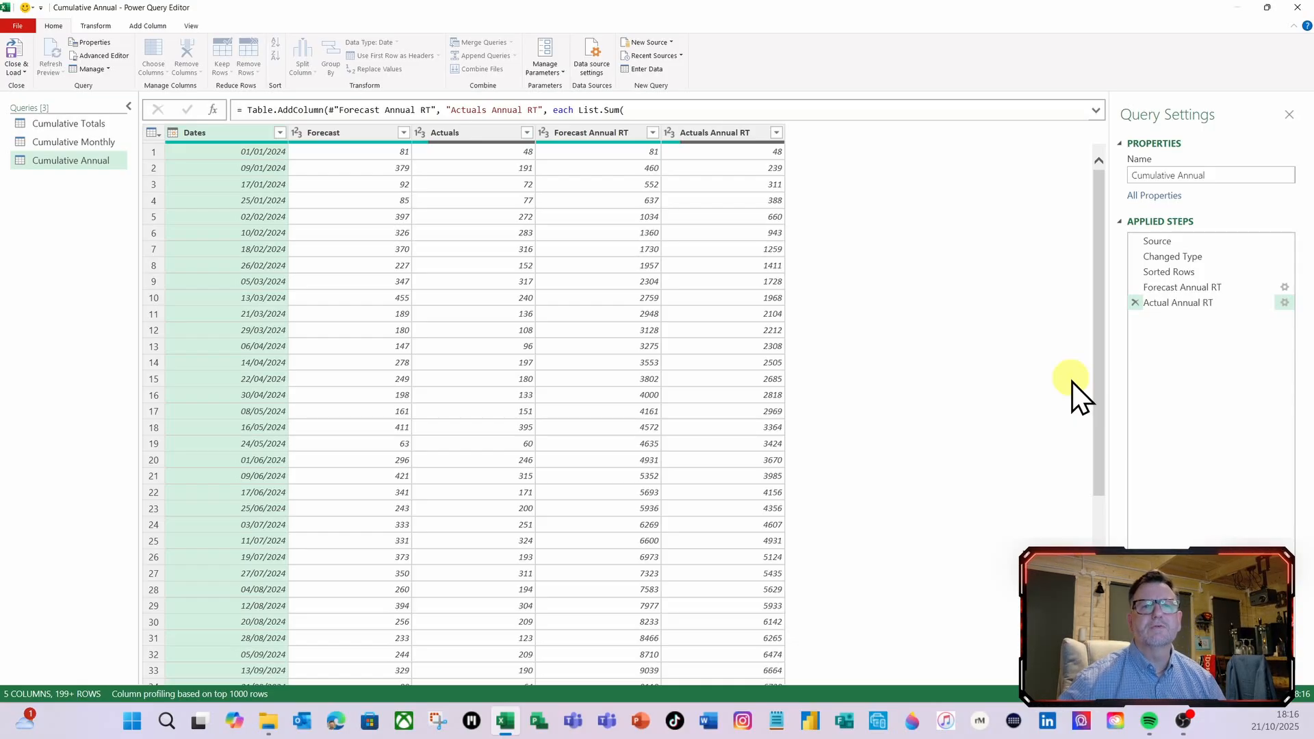
{"action": "key", "text": "Return"}
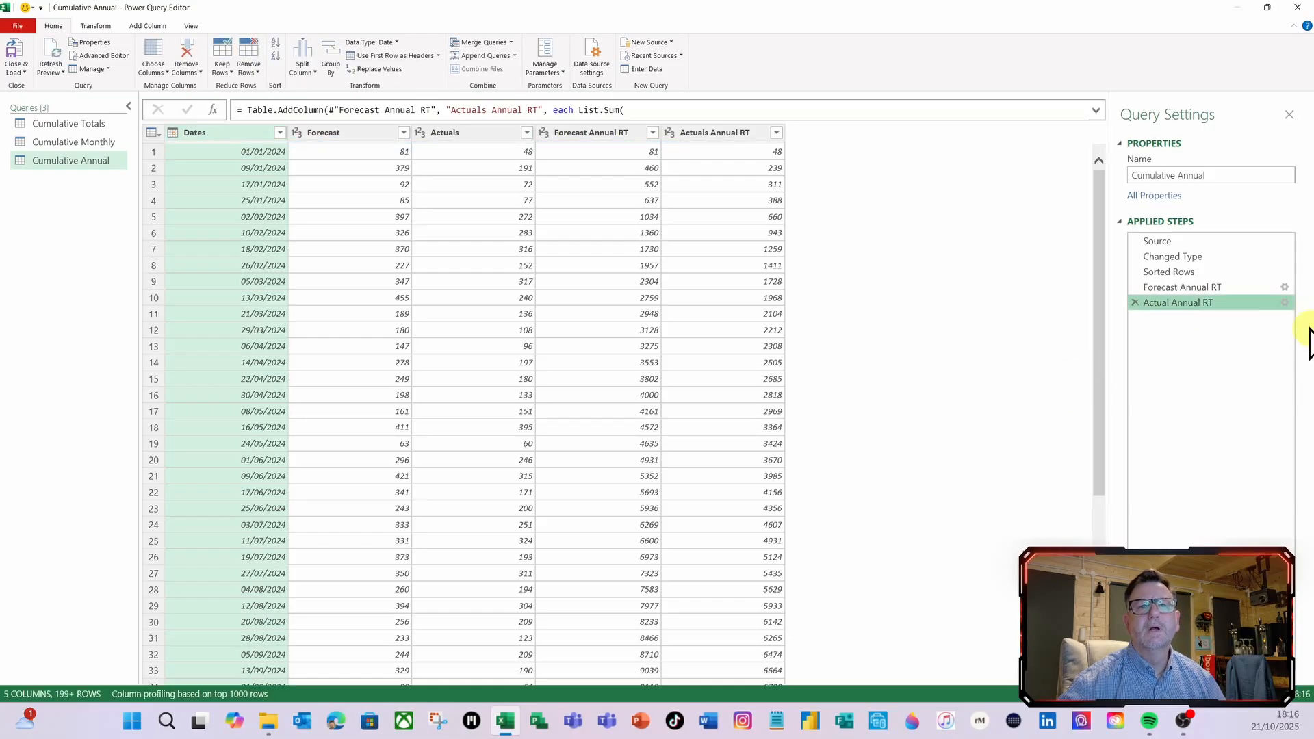
Review the Actuals Annual RT custom column formula, and examine the Actuals values and running totals through the late 2025 rows
{"action": "left_click", "coordinate": [1284, 302]}
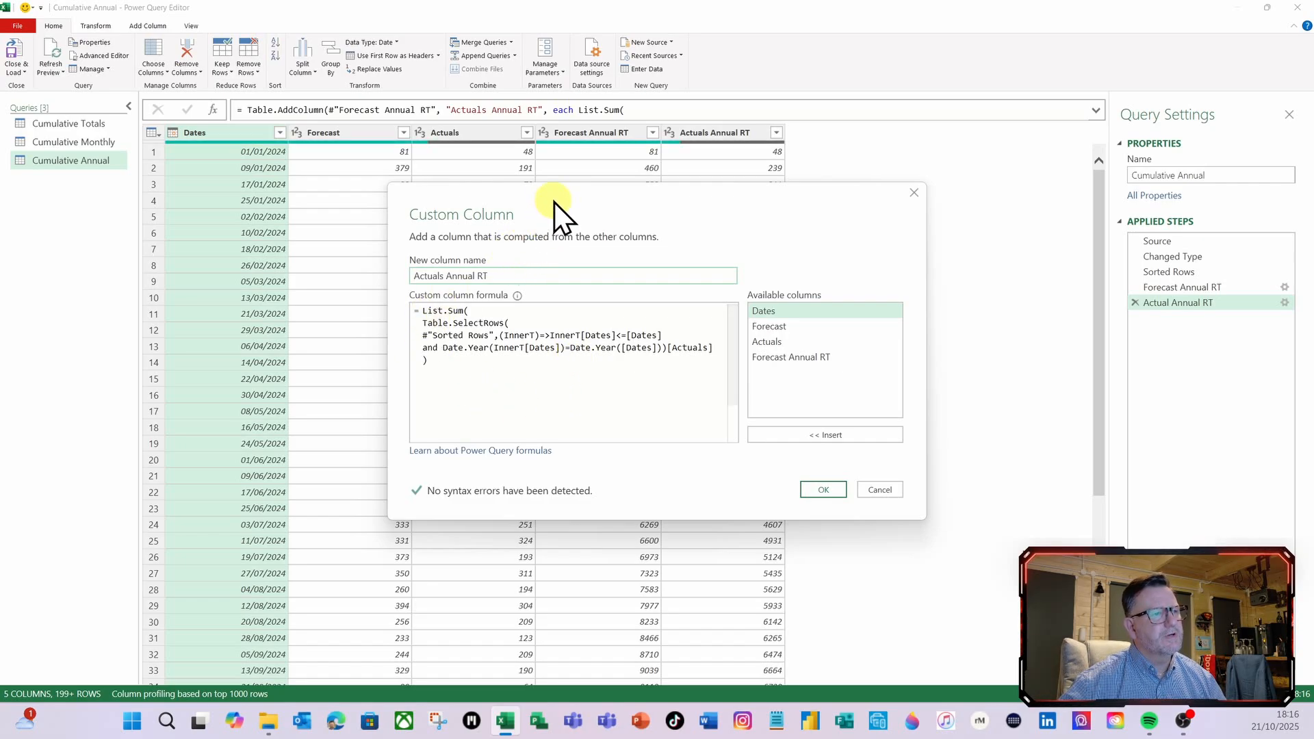
{"action": "left_click_drag", "start_coordinate": [555, 202], "coordinate": [358, 268]}
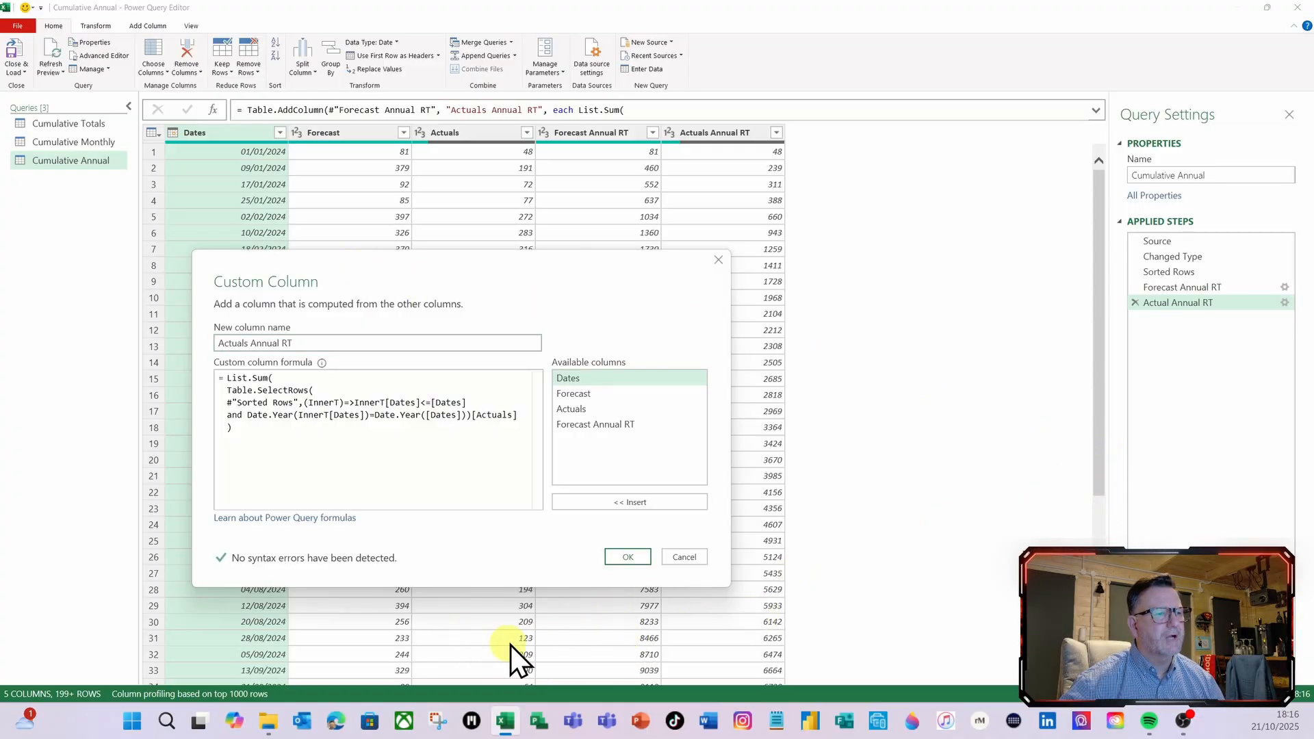
{"action": "left_click", "coordinate": [629, 556]}
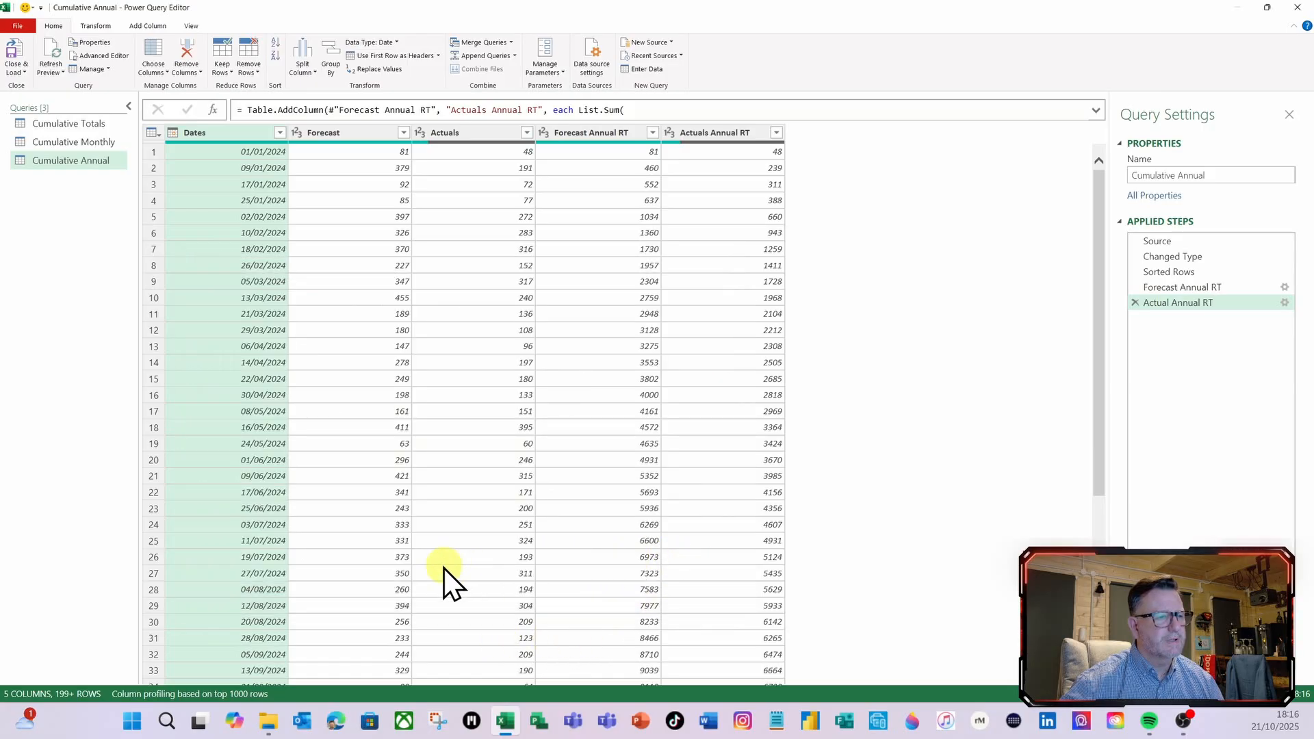
{"action": "scroll", "coordinate": [445, 566], "scroll_direction": "down", "scroll_amount": 12}
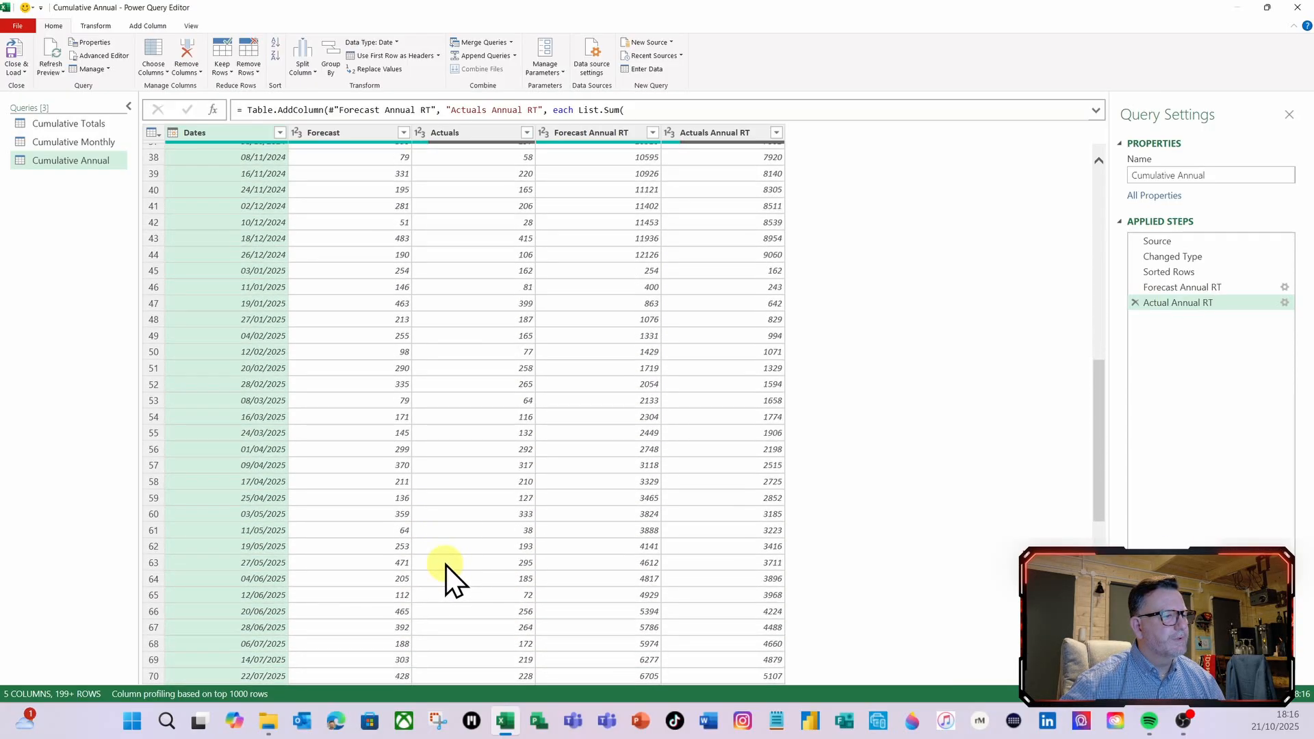
{"action": "scroll", "coordinate": [446, 565], "scroll_direction": "down", "scroll_amount": 5}
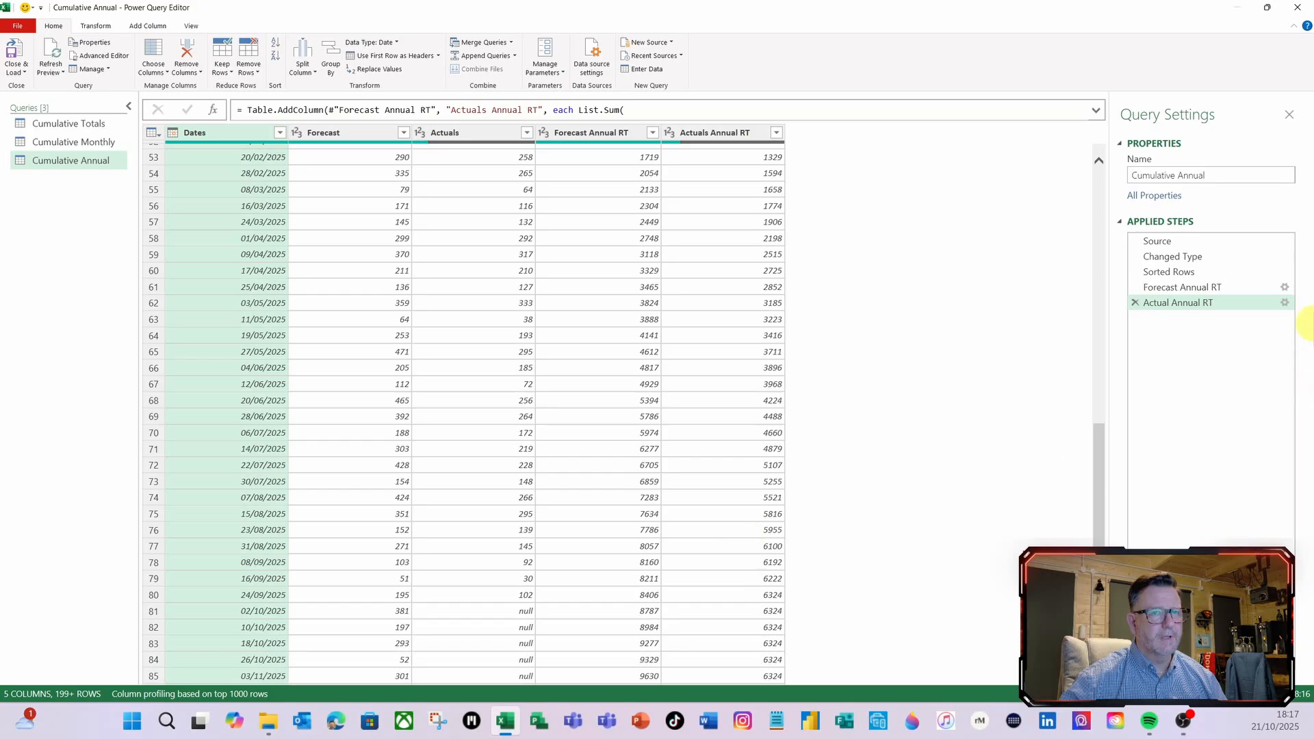
Open the settings of the Actual Annual RT step with its custom column formula
{"action": "left_click", "coordinate": [1285, 303]}
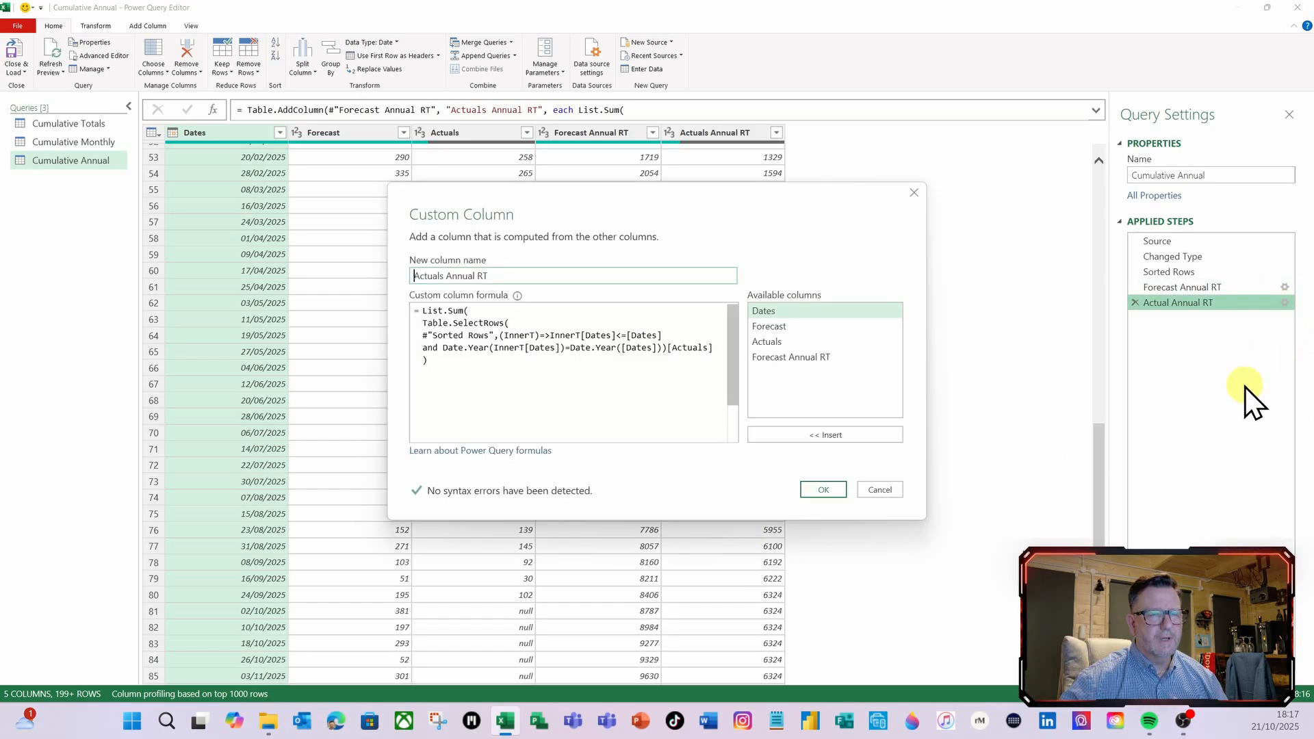
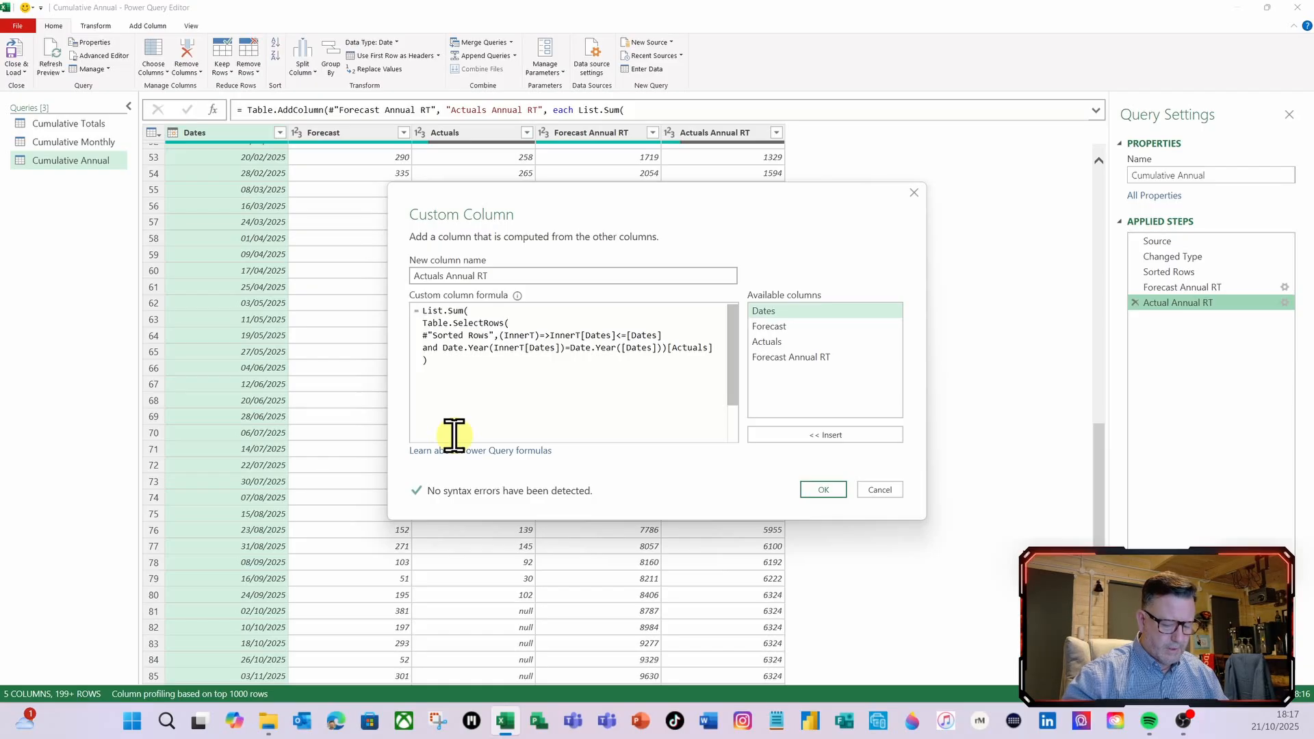
Insert the condition if [Actuals]<>null then on its own line before List.Sum in the Actuals Annual RT formula
{"action": "key", "text": "Return"}
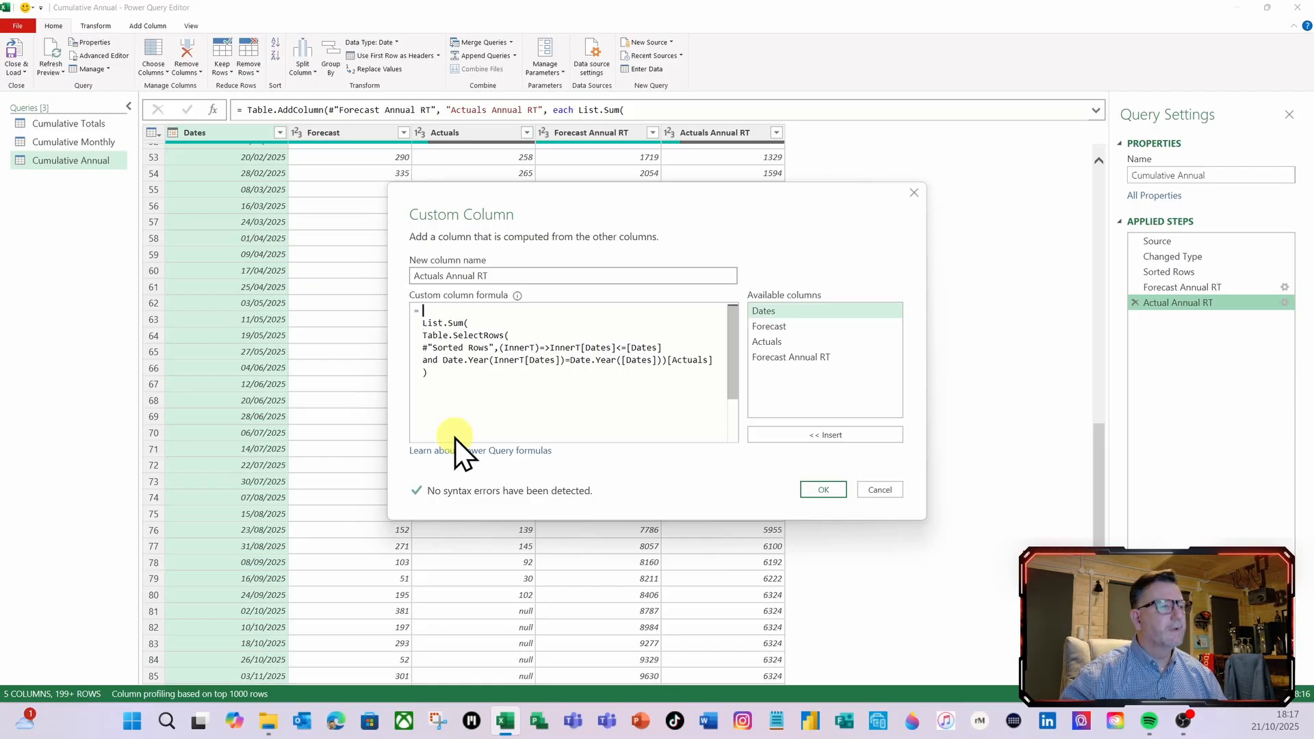
{"action": "key", "text": "Up"}
{"action": "type", "text": "if"}
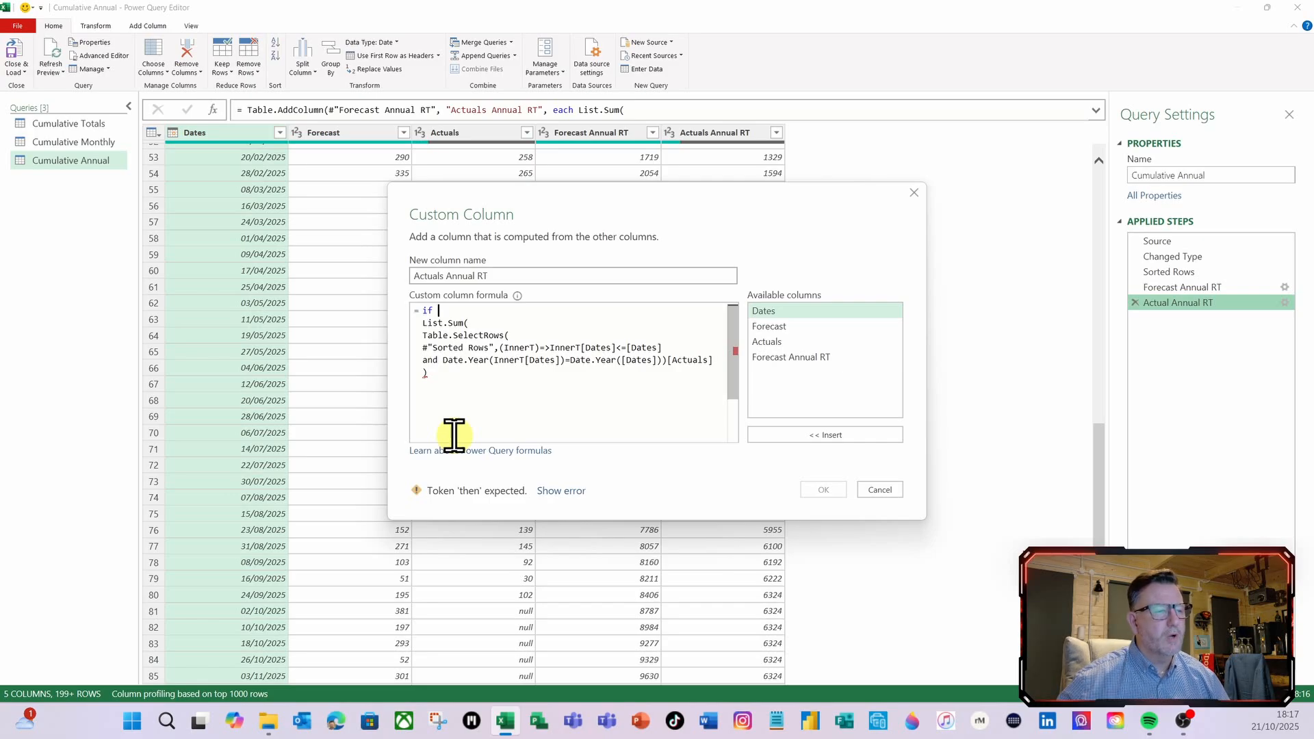
{"action": "double_click", "coordinate": [774, 345]}
{"action": "type", "text": "<"}
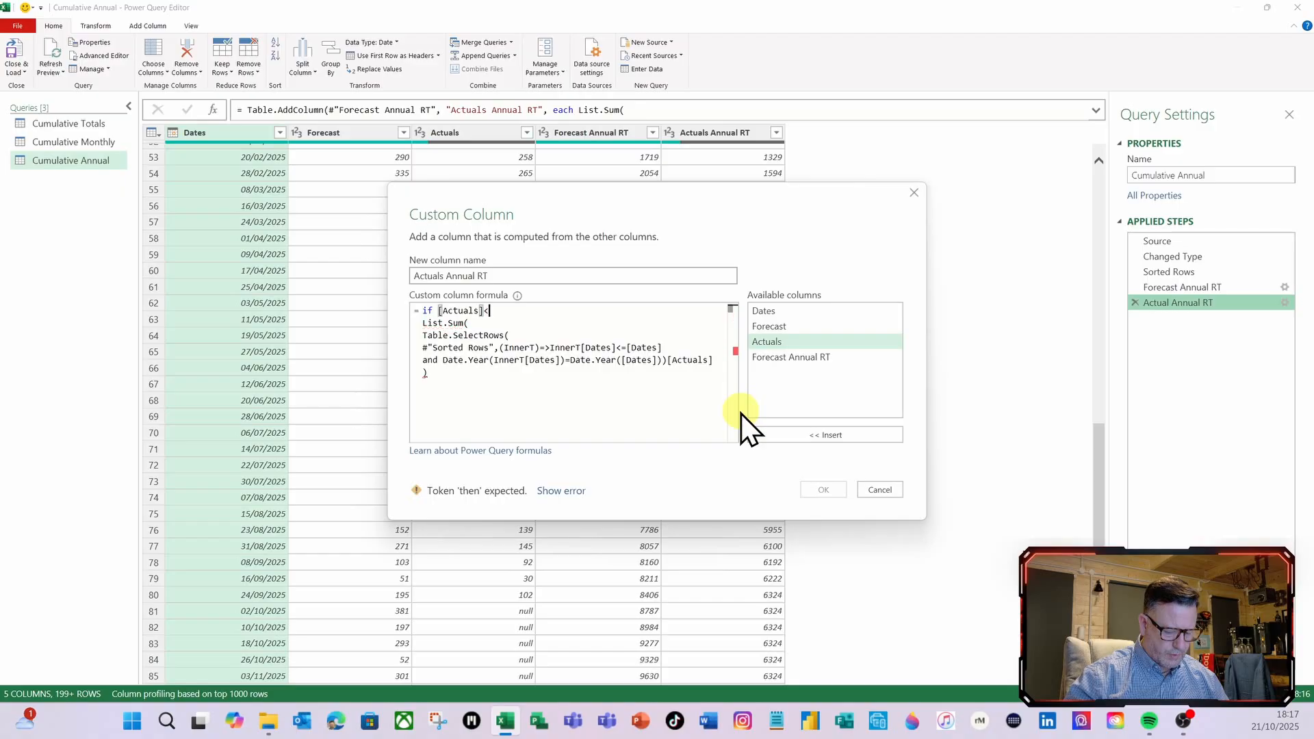
{"action": "type", "text": ">null"}
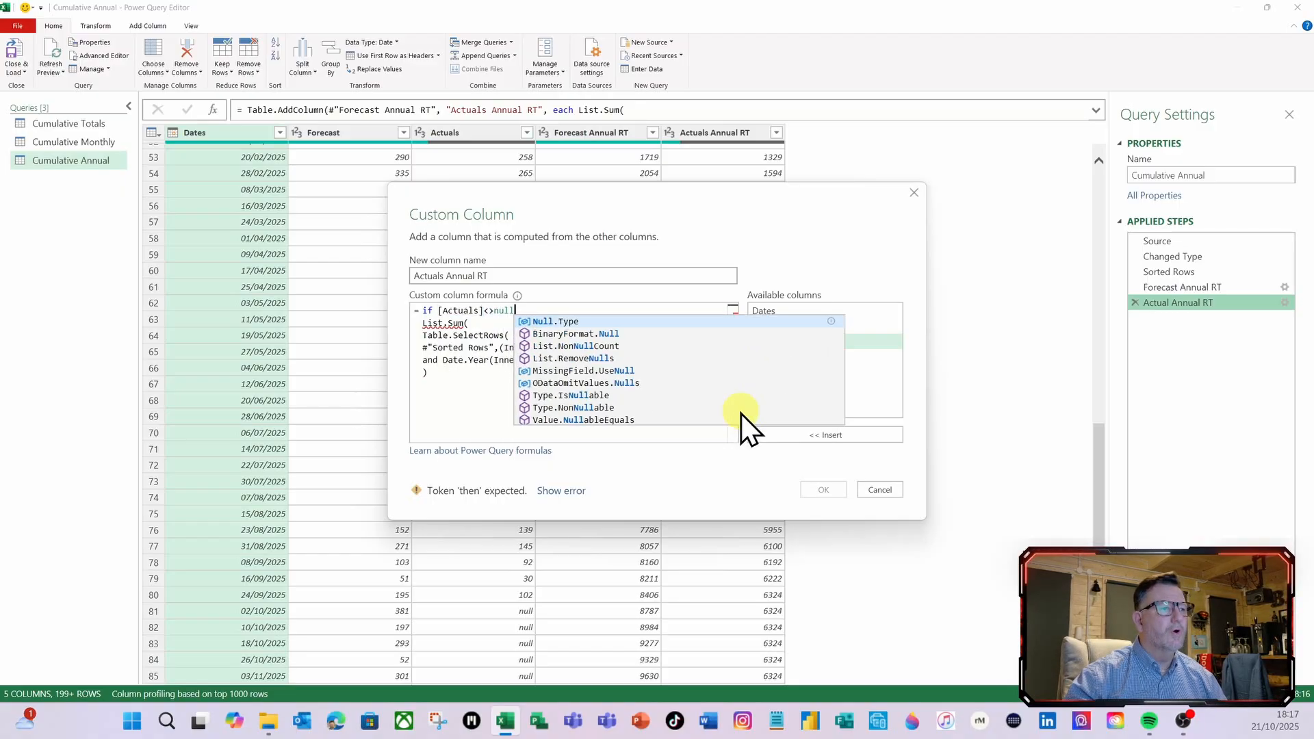
{"action": "type", "text": " then"}
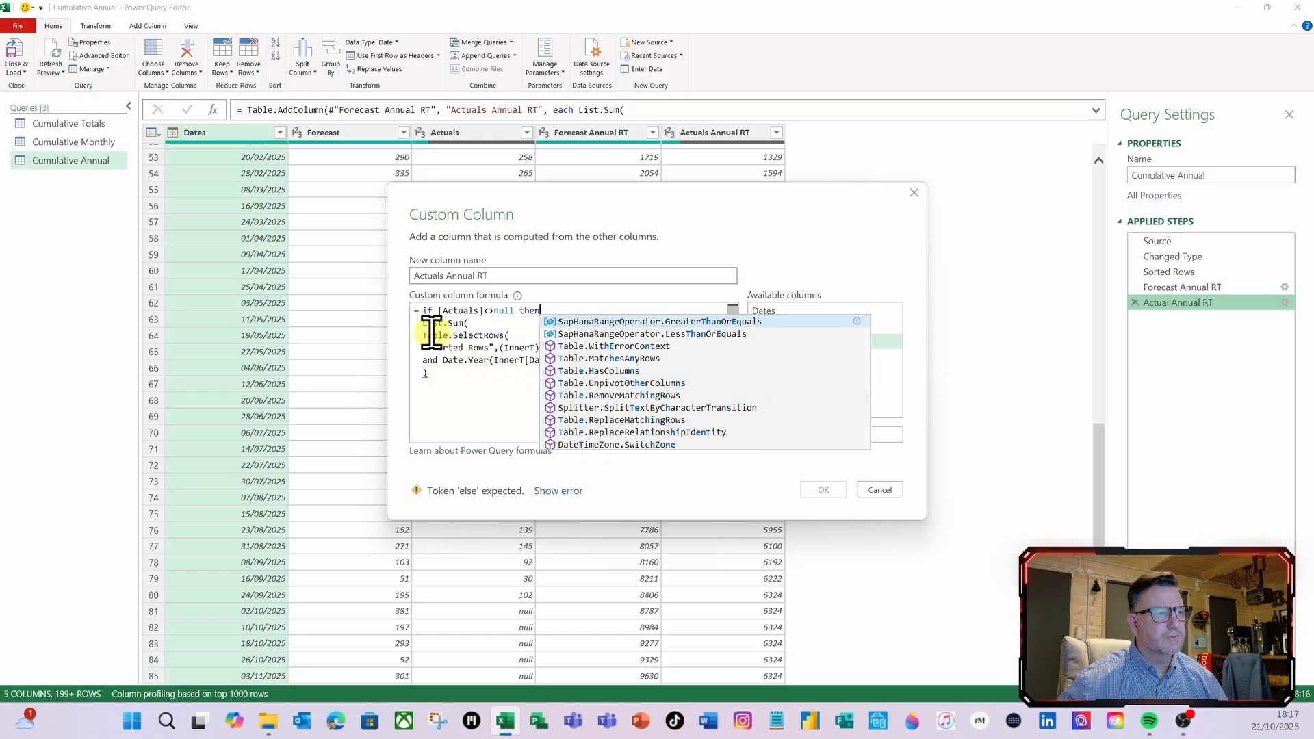
Complete the Actuals Annual RT formula with else null after the closing parenthesis and apply the custom column
{"action": "left_click", "coordinate": [438, 373]}
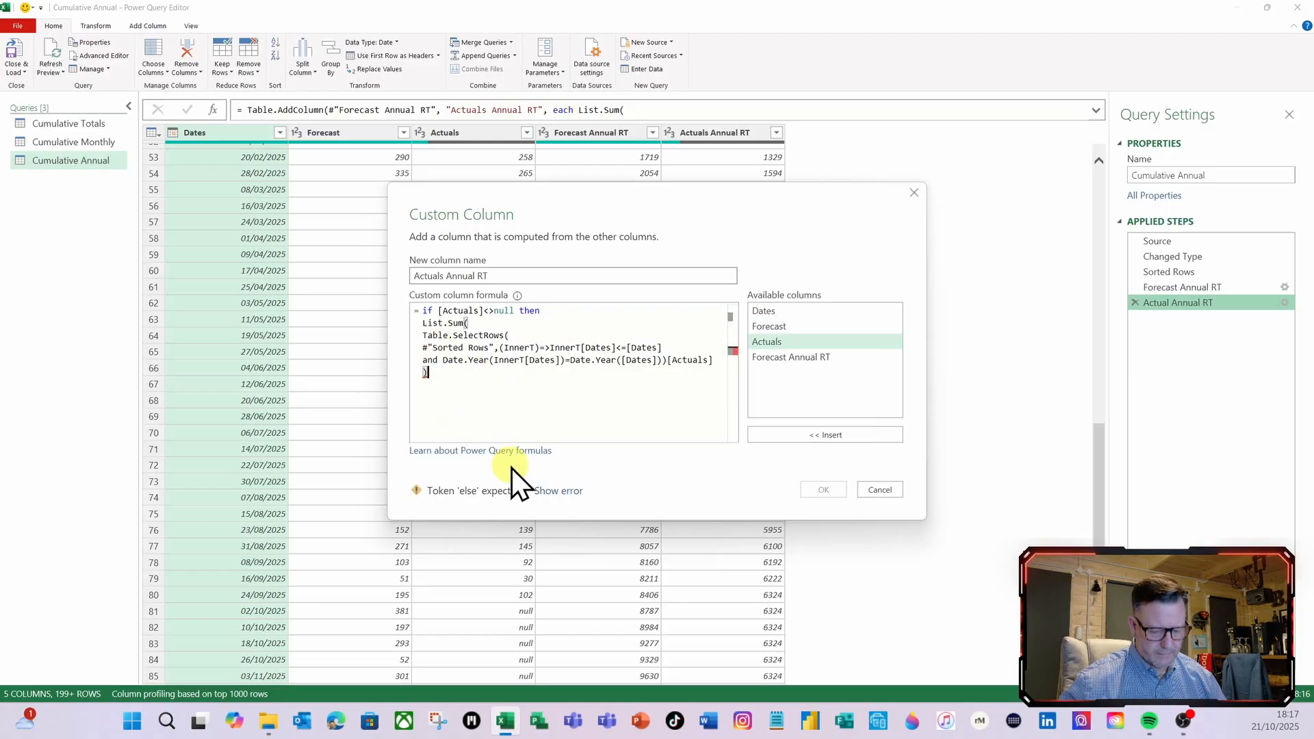
{"action": "key", "text": "Return"}
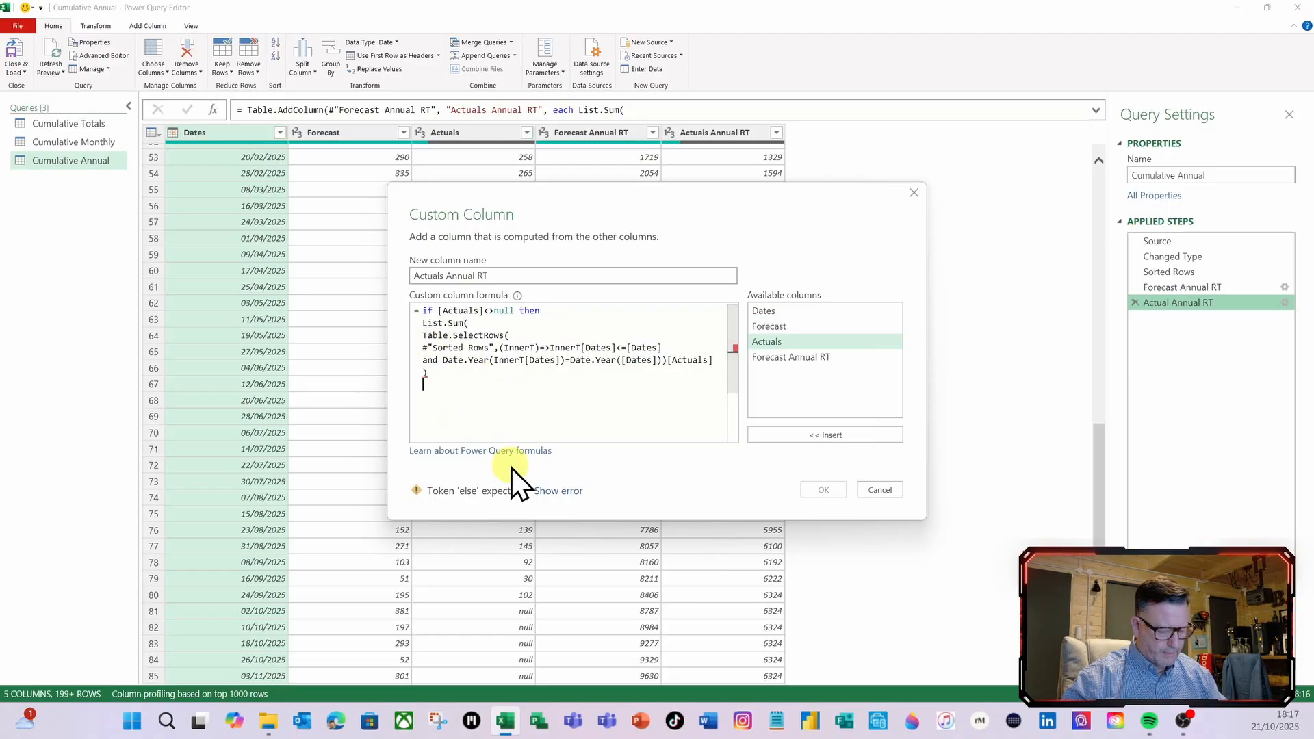
{"action": "type", "text": "else nu"}
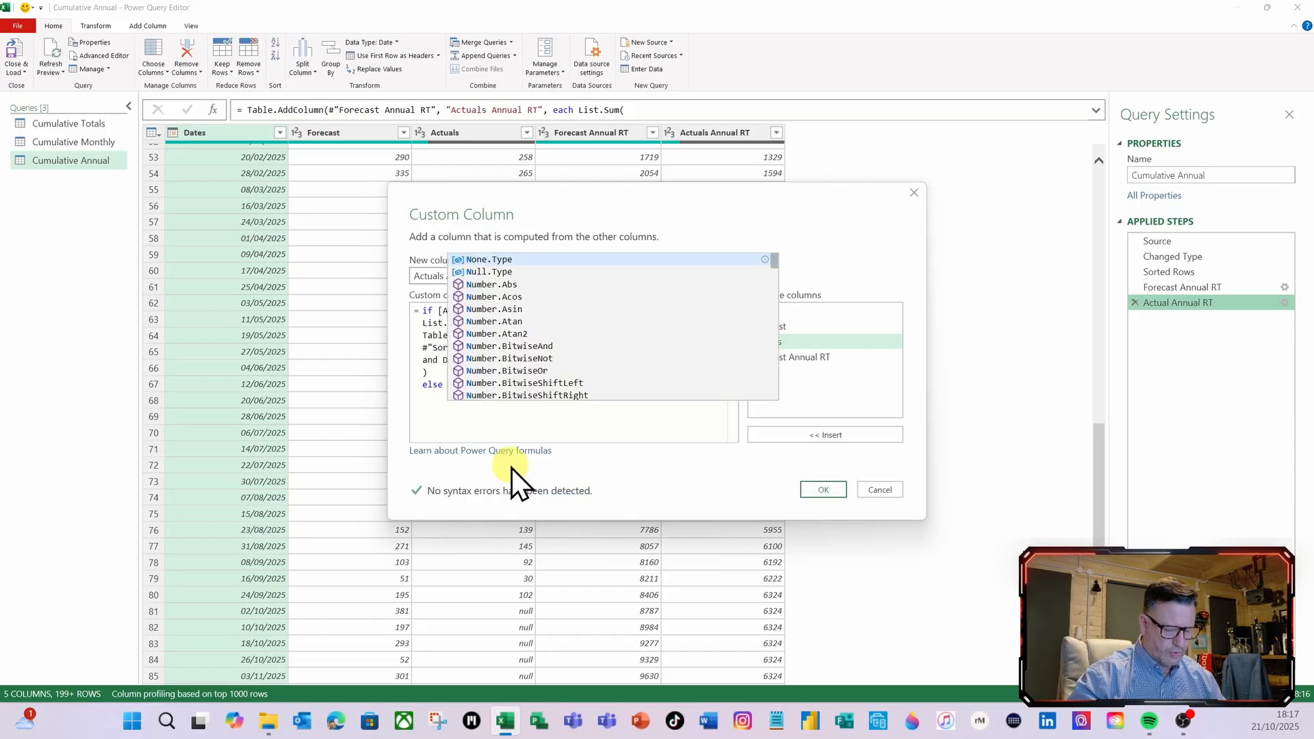
{"action": "type", "text": "ll"}
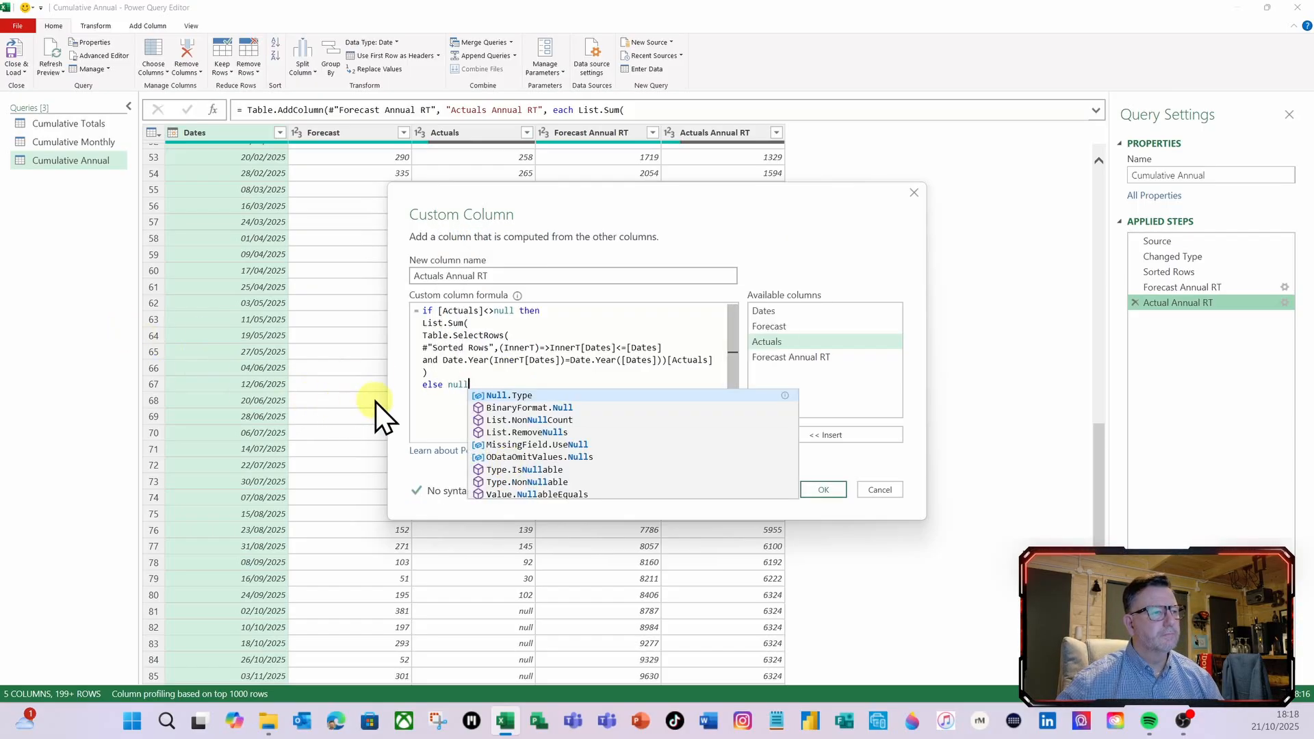
{"action": "left_click", "coordinate": [833, 492]}
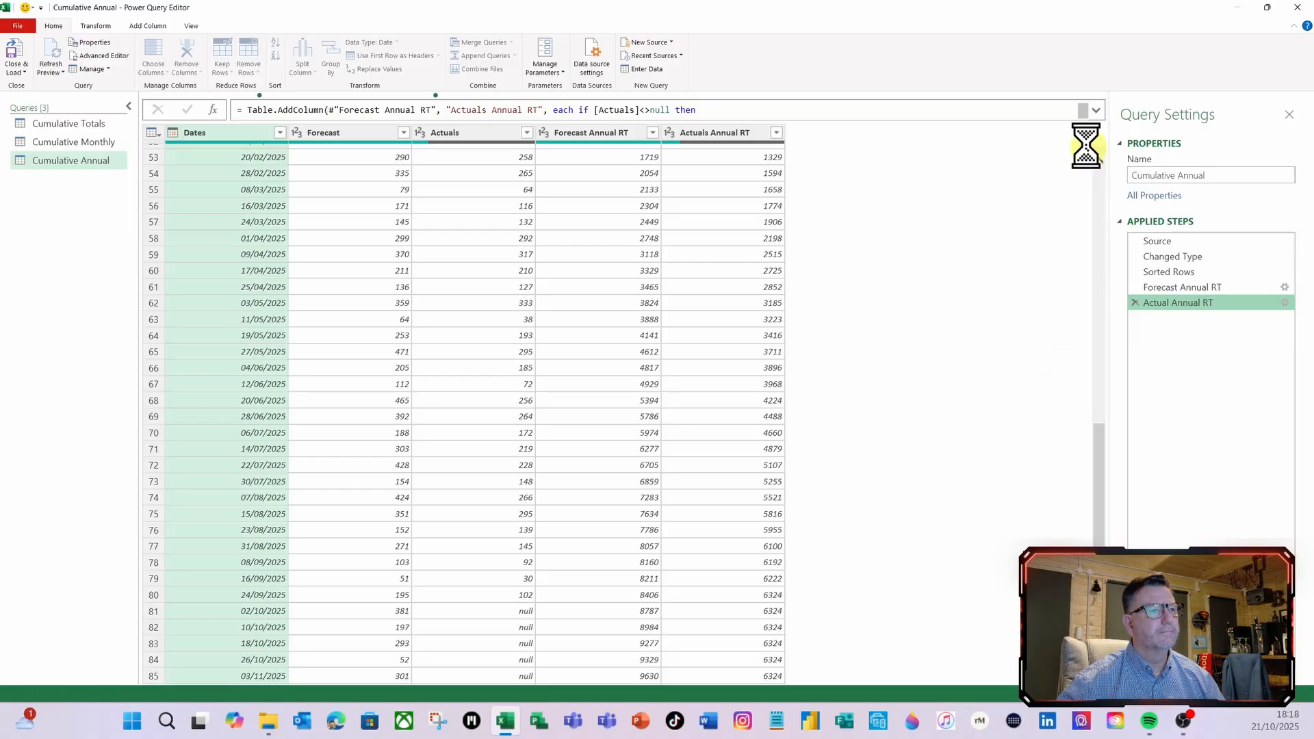
Make Actuals Annual RT a whole-number column by adding Int64.Type as the column type argument after else null in the step's formula
{"action": "scroll", "coordinate": [702, 371], "scroll_direction": "down", "scroll_amount": 6}
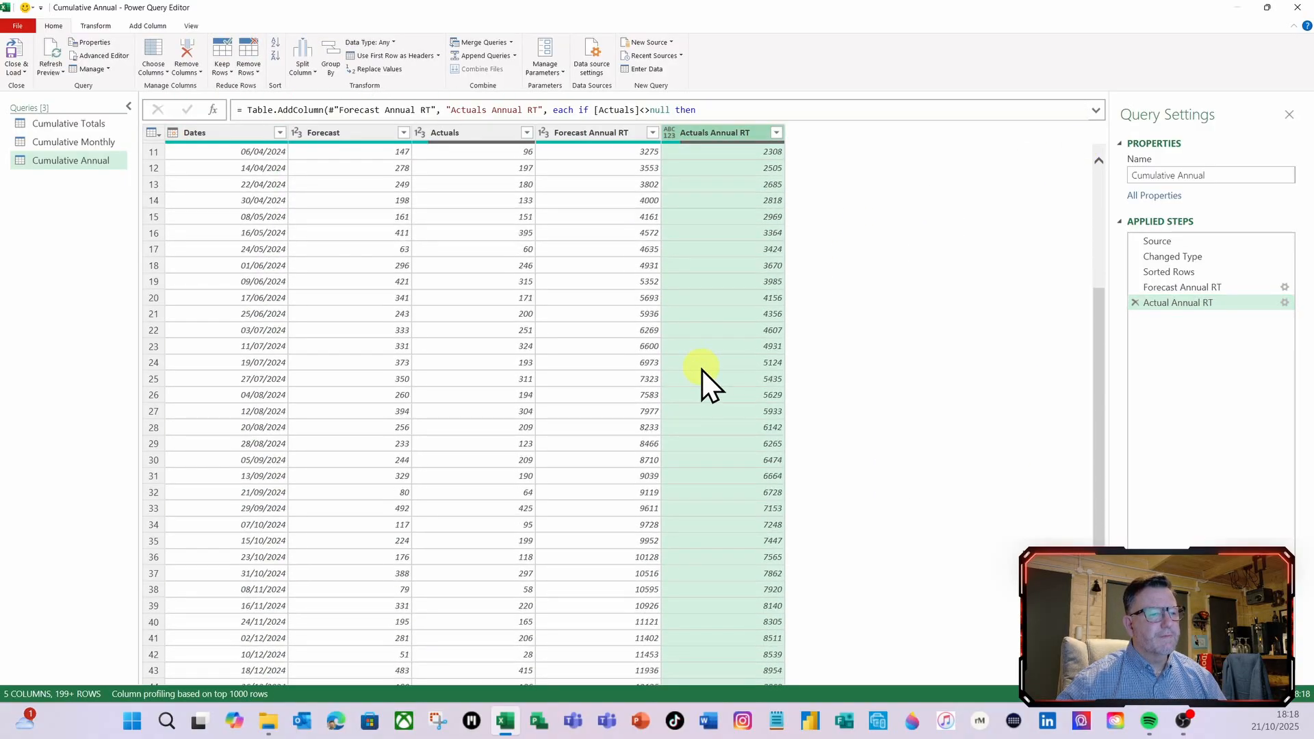
{"action": "scroll", "coordinate": [703, 371], "scroll_direction": "down", "scroll_amount": 15}
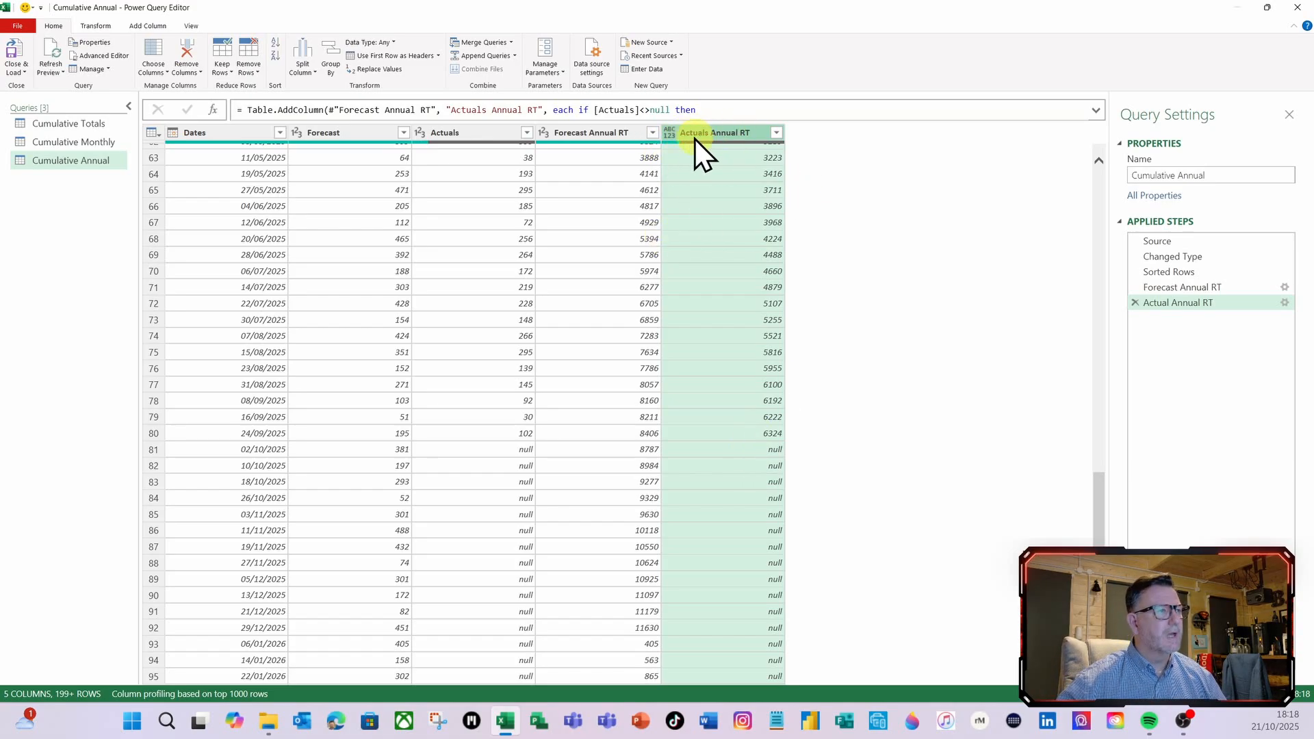
{"action": "left_click", "coordinate": [1096, 110]}
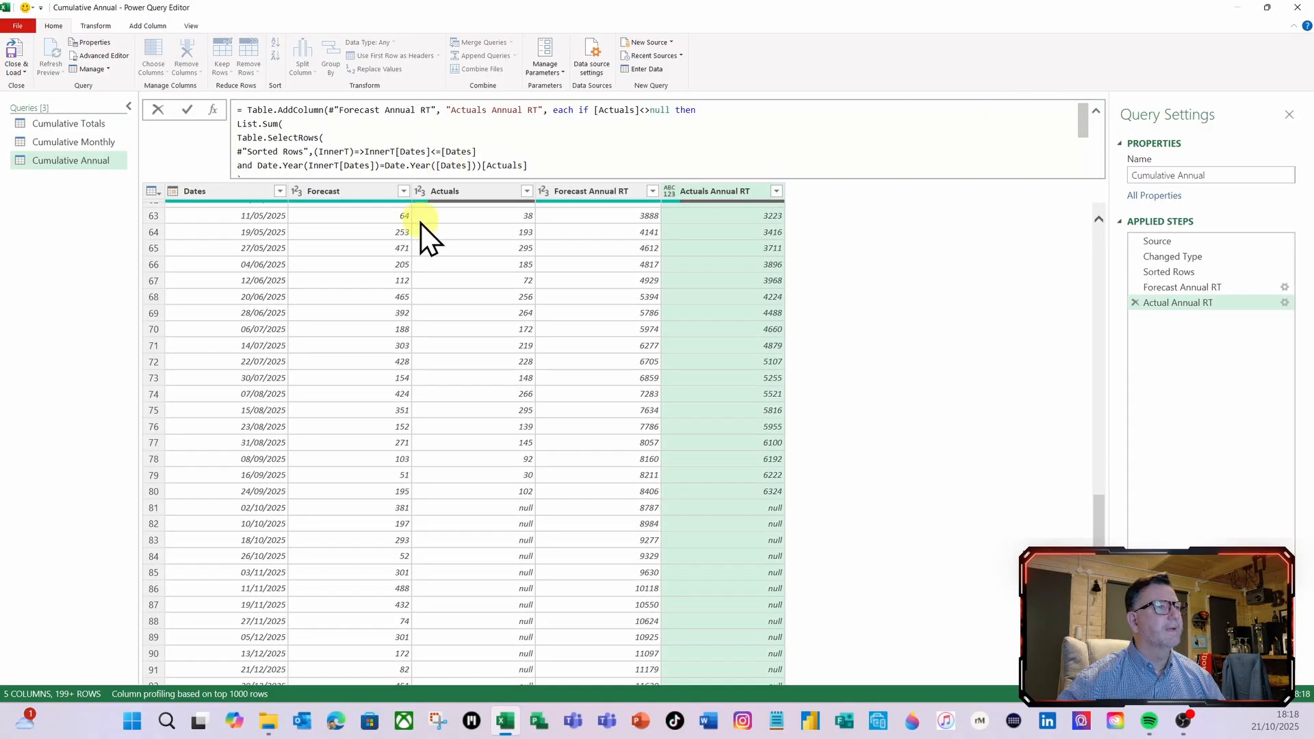
{"action": "scroll", "coordinate": [437, 164], "scroll_direction": "down", "scroll_amount": 1}
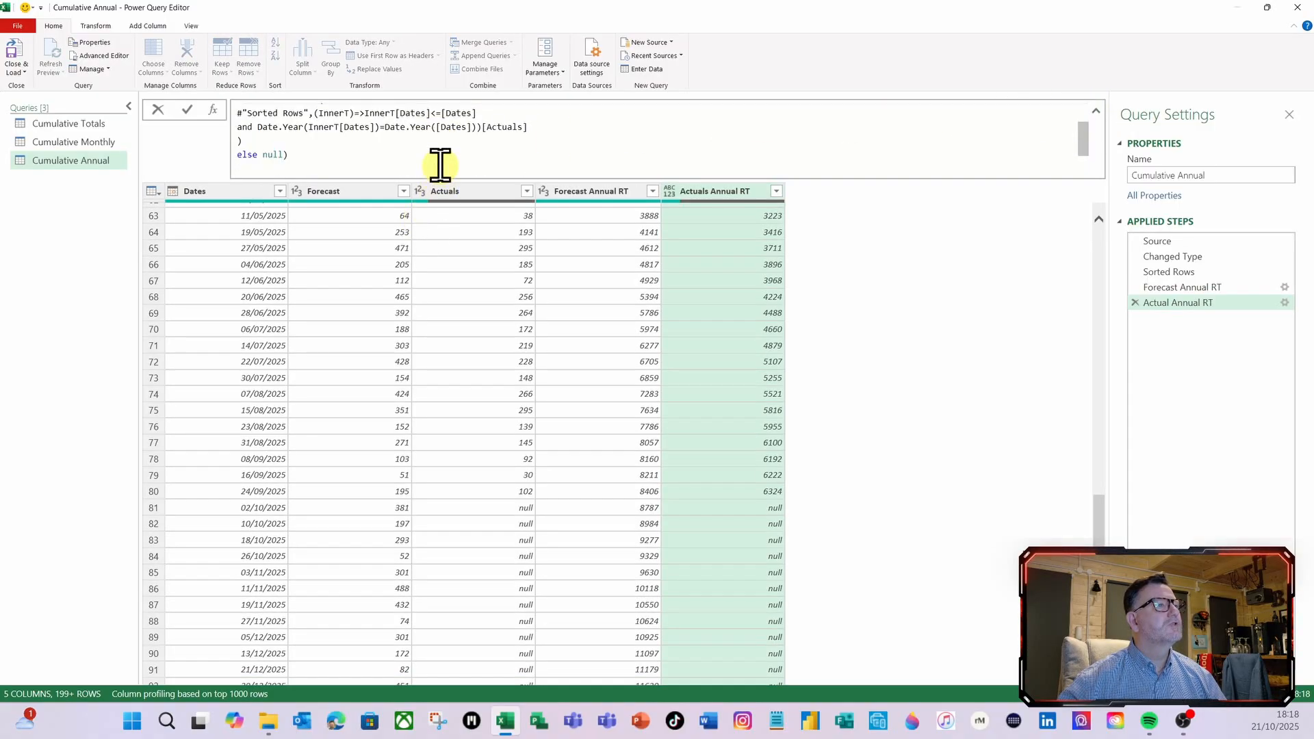
{"action": "left_click", "coordinate": [283, 155]}
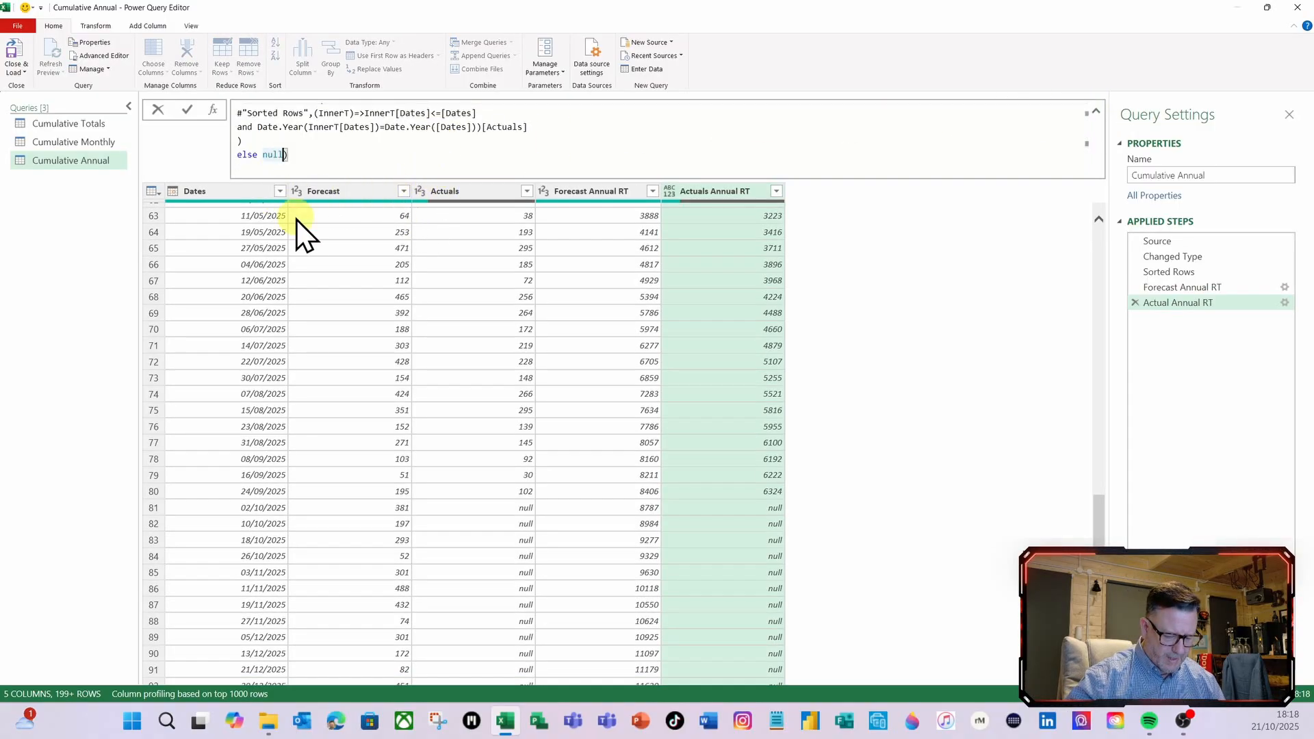
{"action": "type", "text": ","}
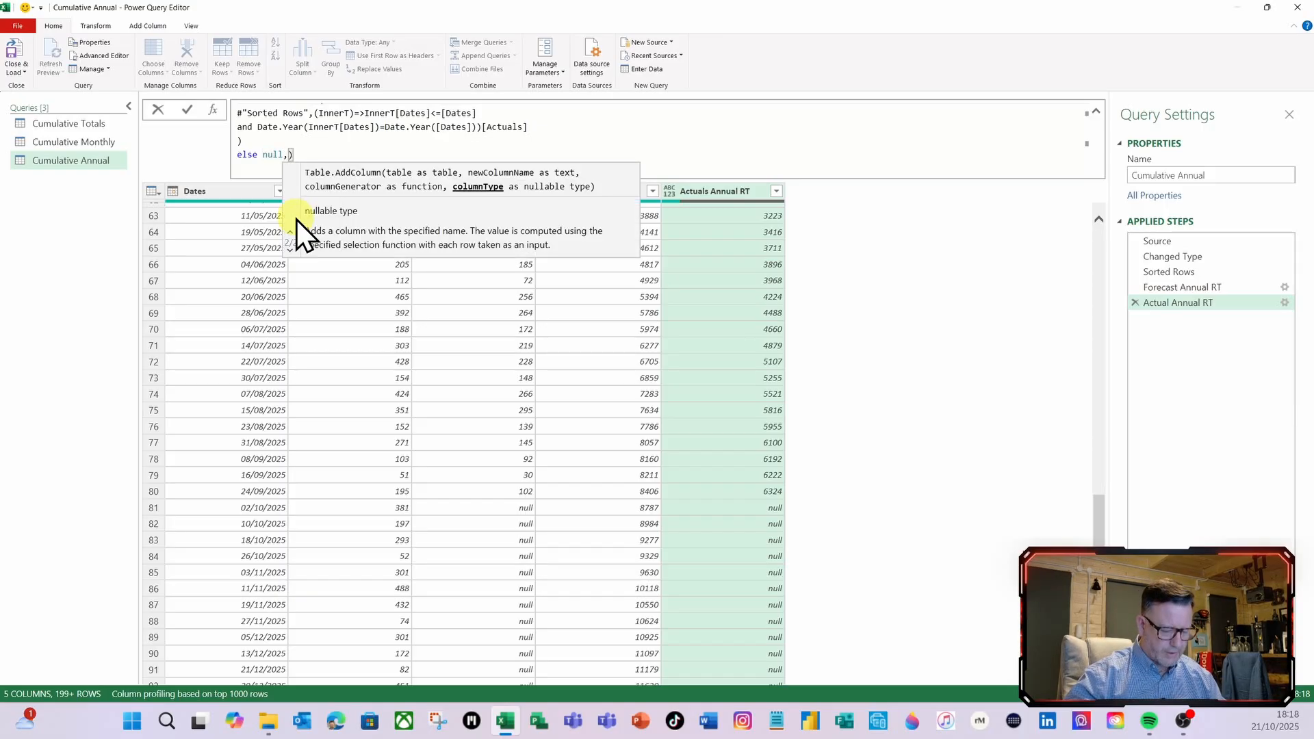
{"action": "type", "text": "int"}
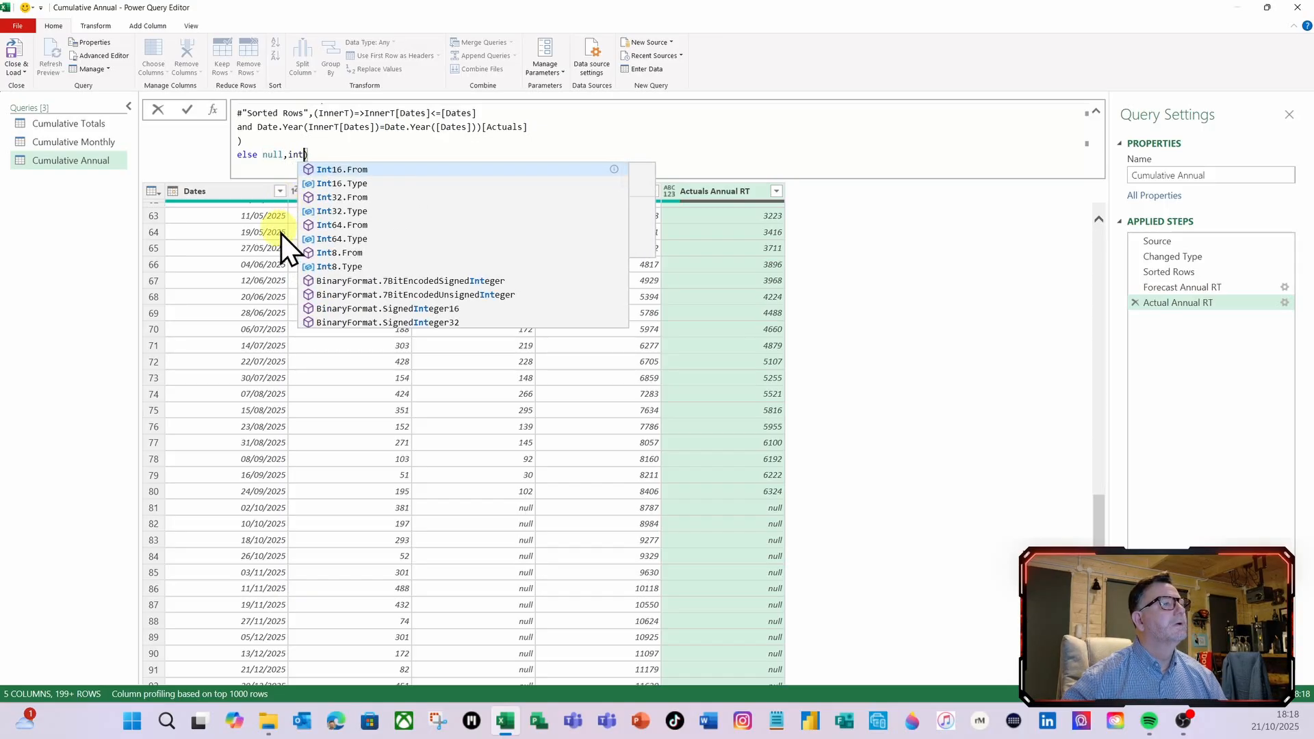
{"action": "left_click", "coordinate": [349, 238]}
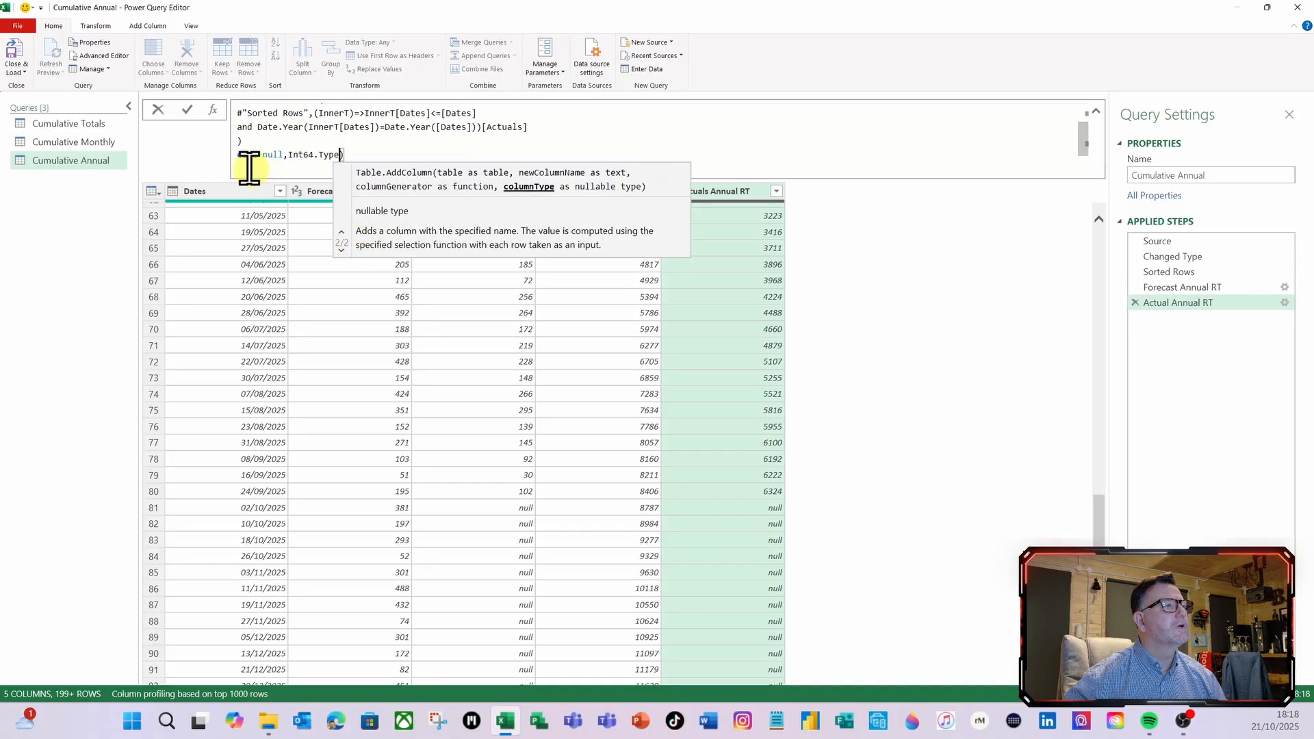
{"action": "left_click", "coordinate": [186, 110]}
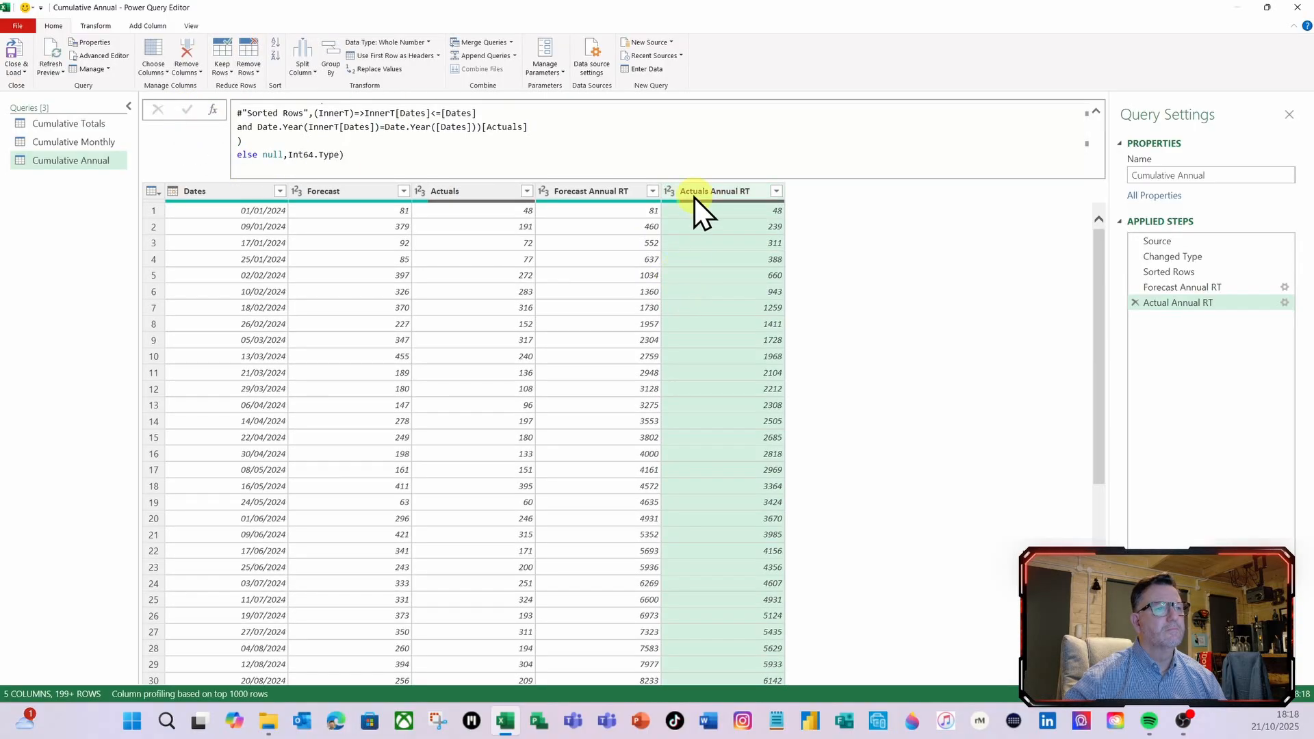
Load the query changes to the workbook, filter the Chart sheet's PivotChart to 2025 and refresh all data
{"action": "left_click", "coordinate": [15, 48]}
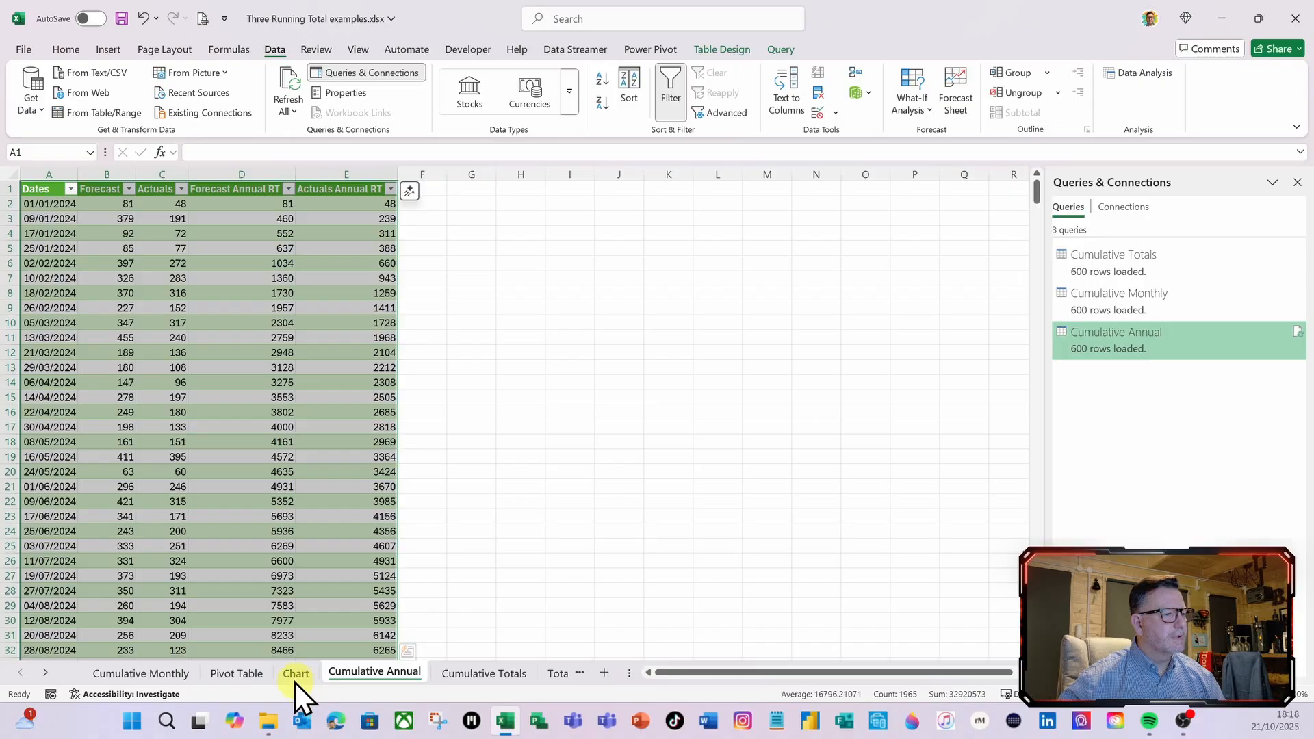
{"action": "left_click", "coordinate": [296, 675]}
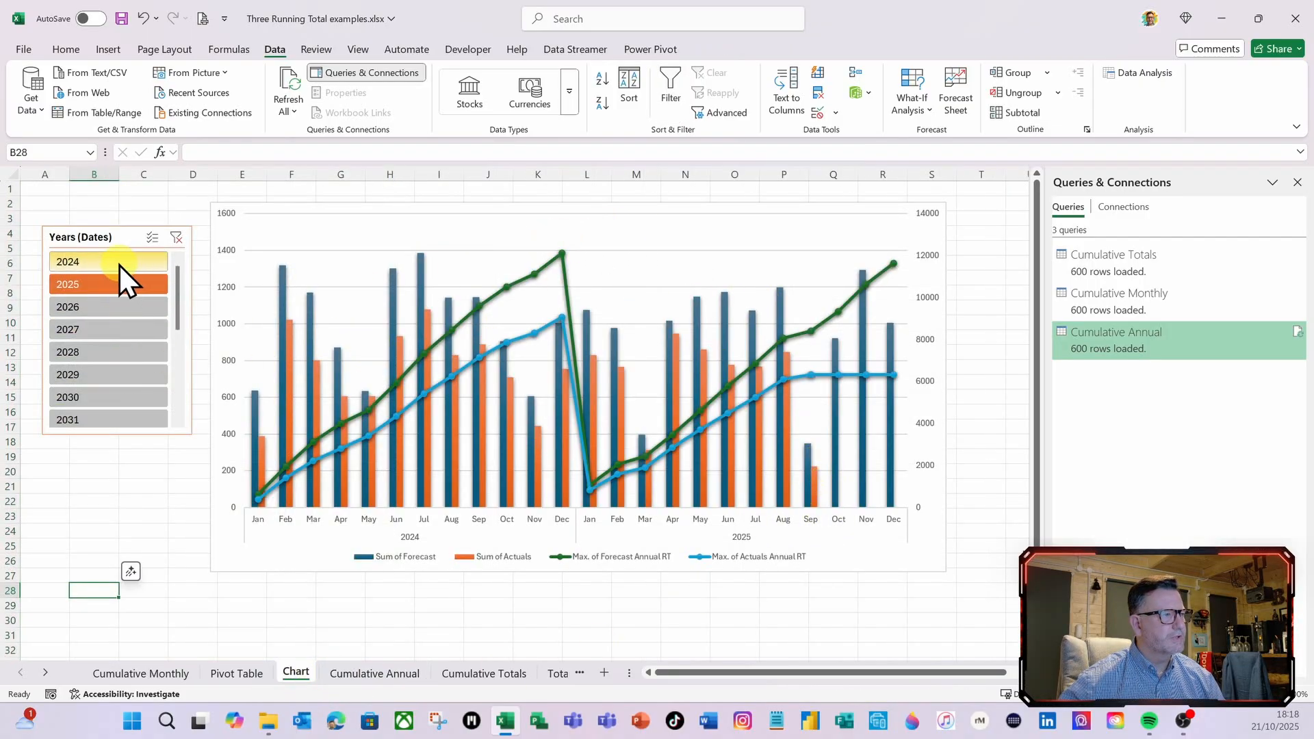
{"action": "left_click", "coordinate": [109, 284]}
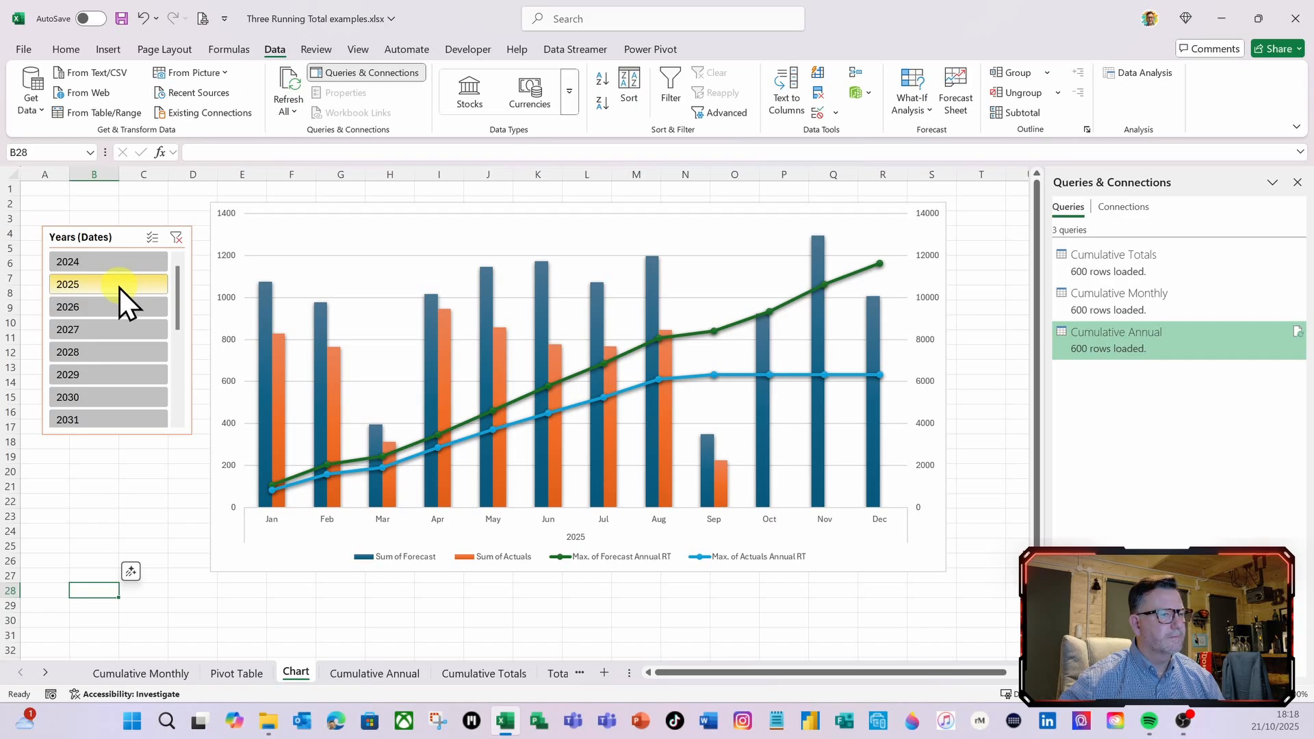
{"action": "left_click", "coordinate": [290, 90]}
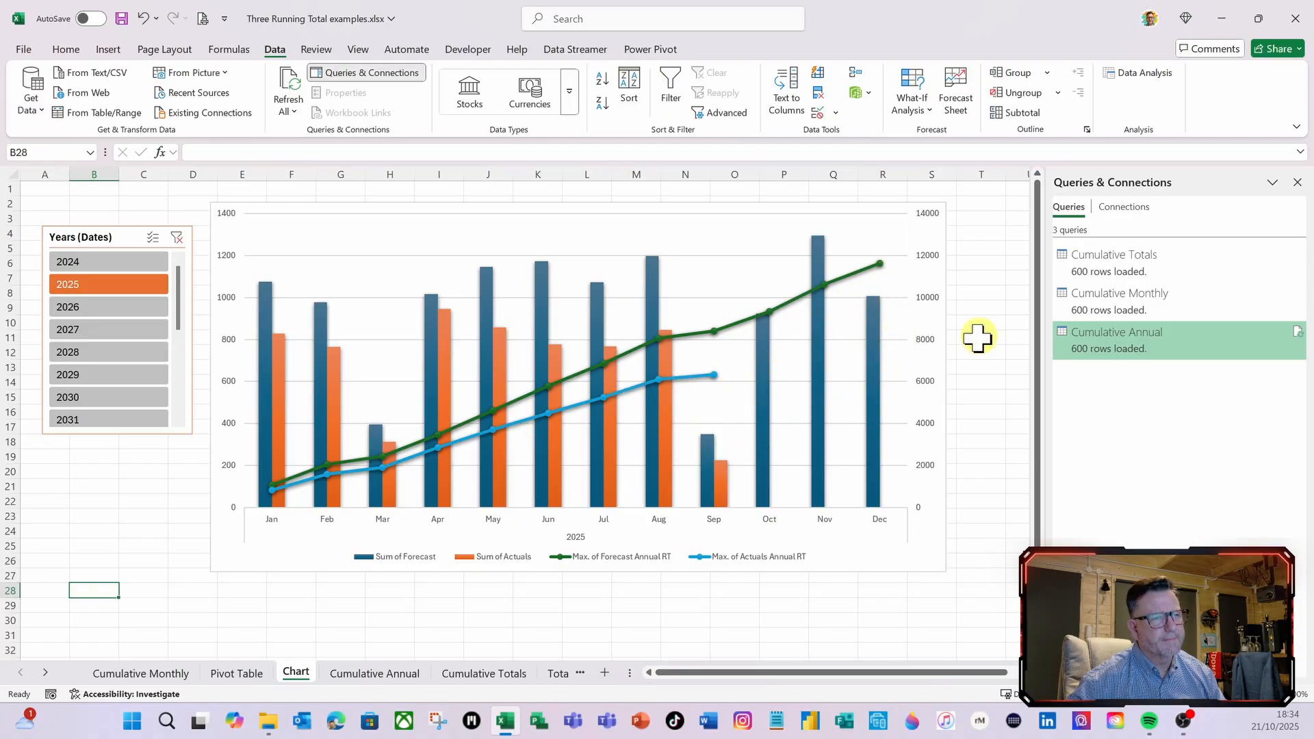
Reopen the Cumulative Annual query for editing and start a new custom column named EAC Totals
{"action": "right_click", "coordinate": [1110, 346]}
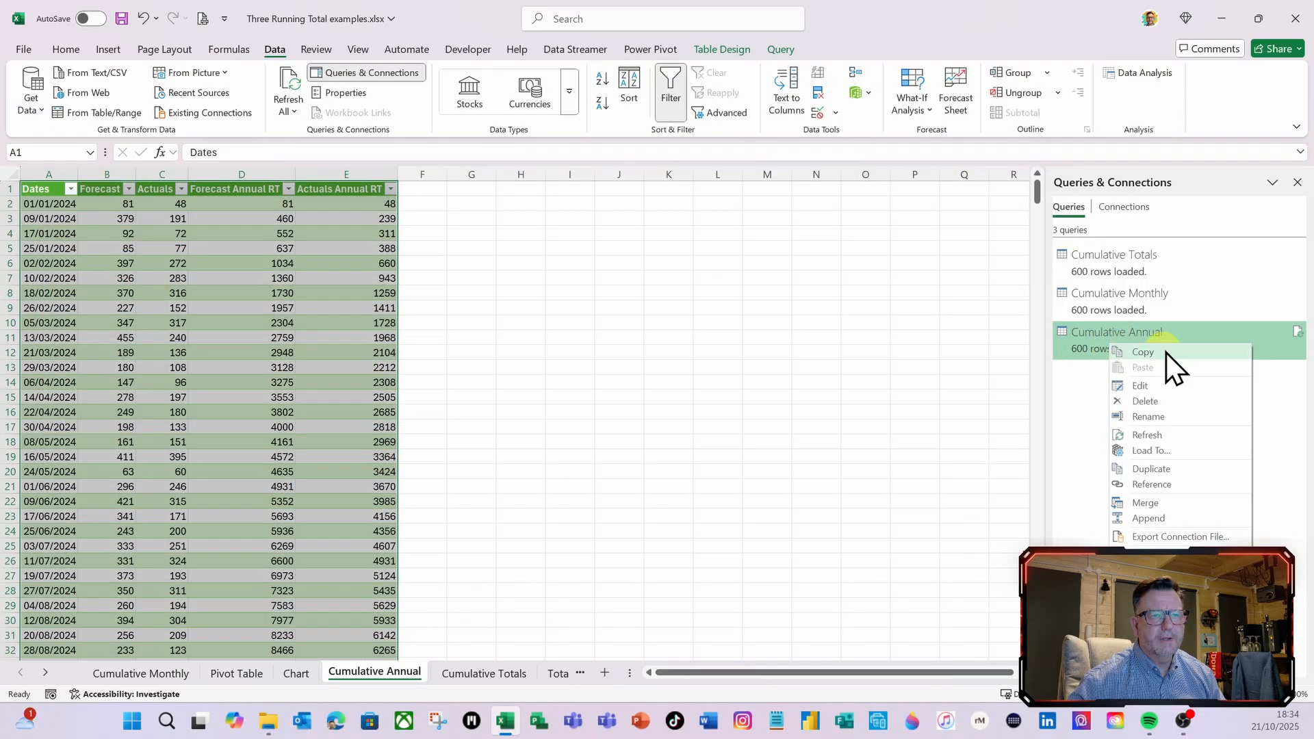
{"action": "left_click", "coordinate": [1140, 385]}
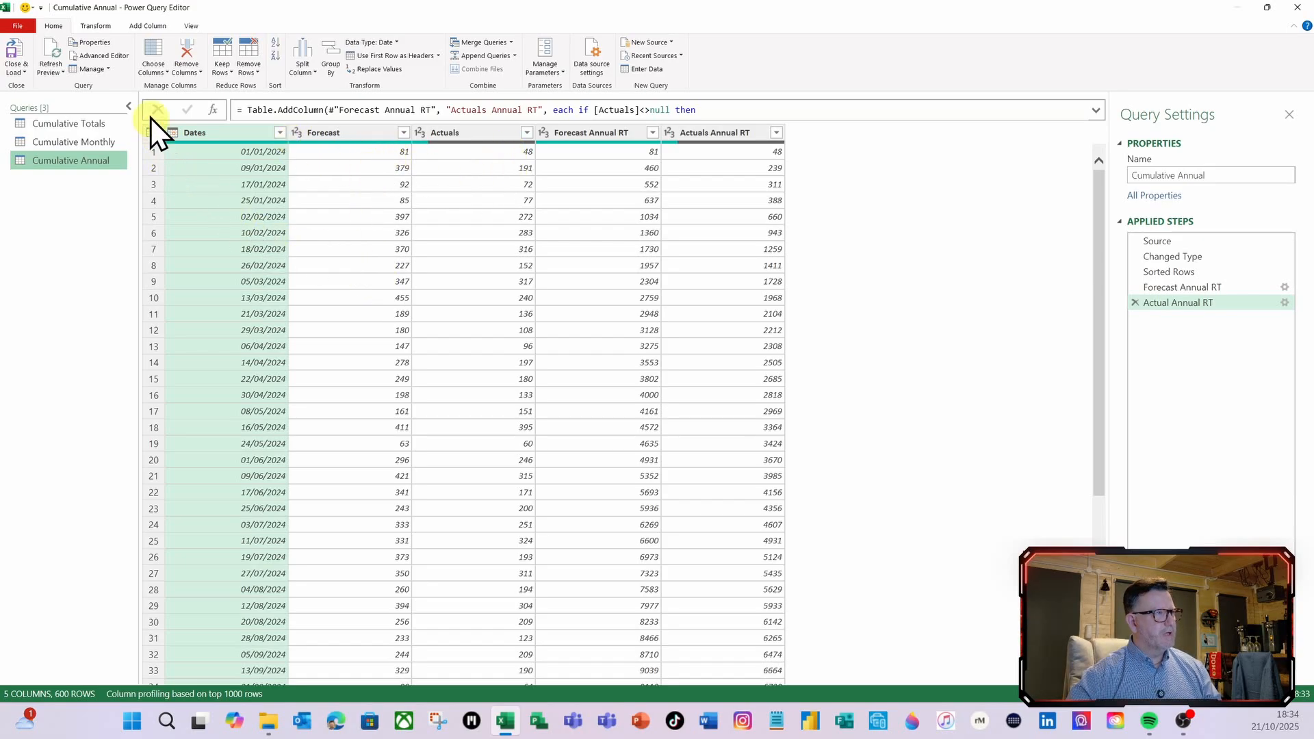
{"action": "left_click", "coordinate": [146, 25]}
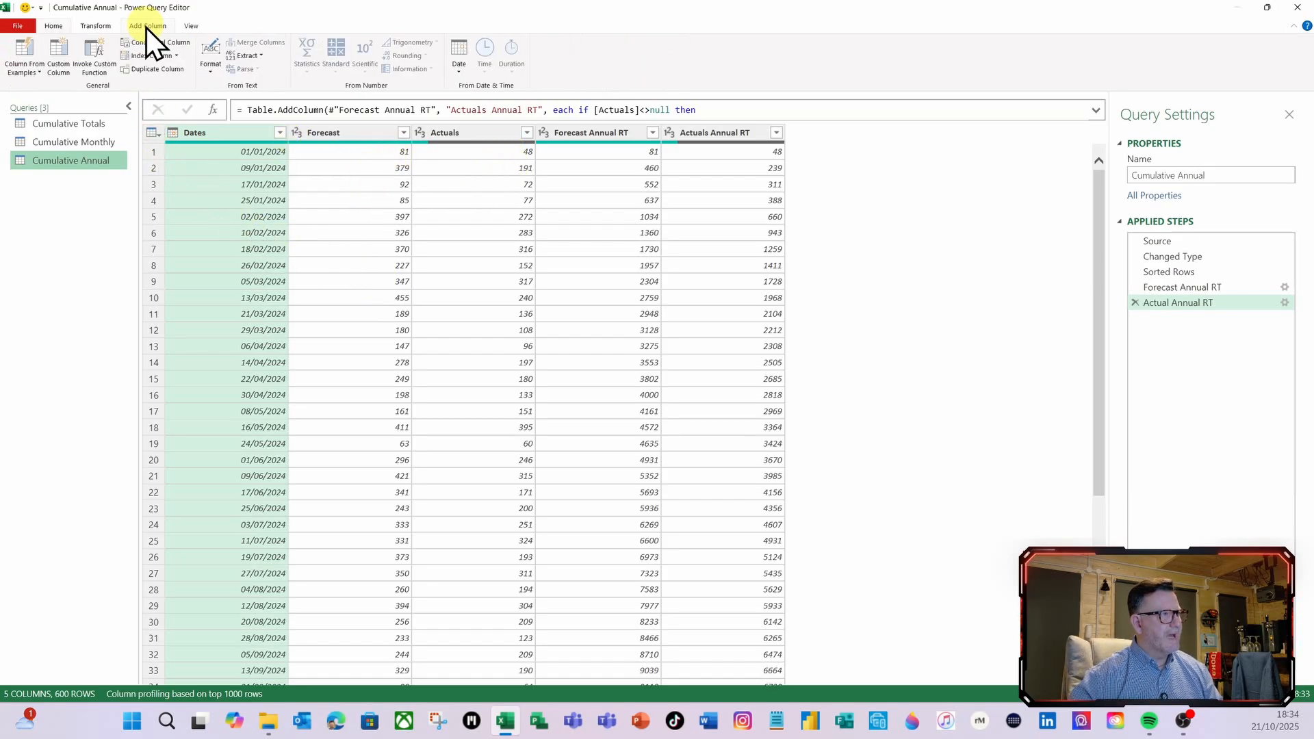
{"action": "left_click", "coordinate": [61, 60]}
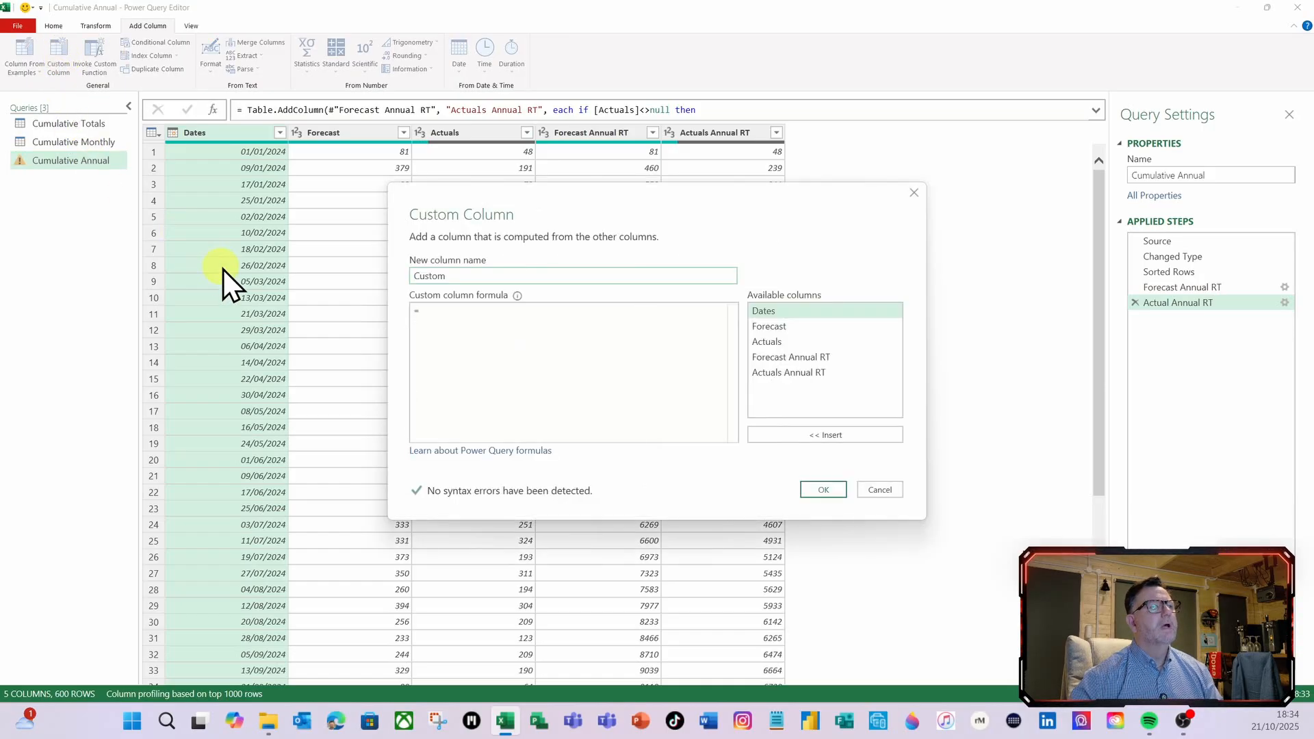
{"action": "double_click", "coordinate": [479, 274]}
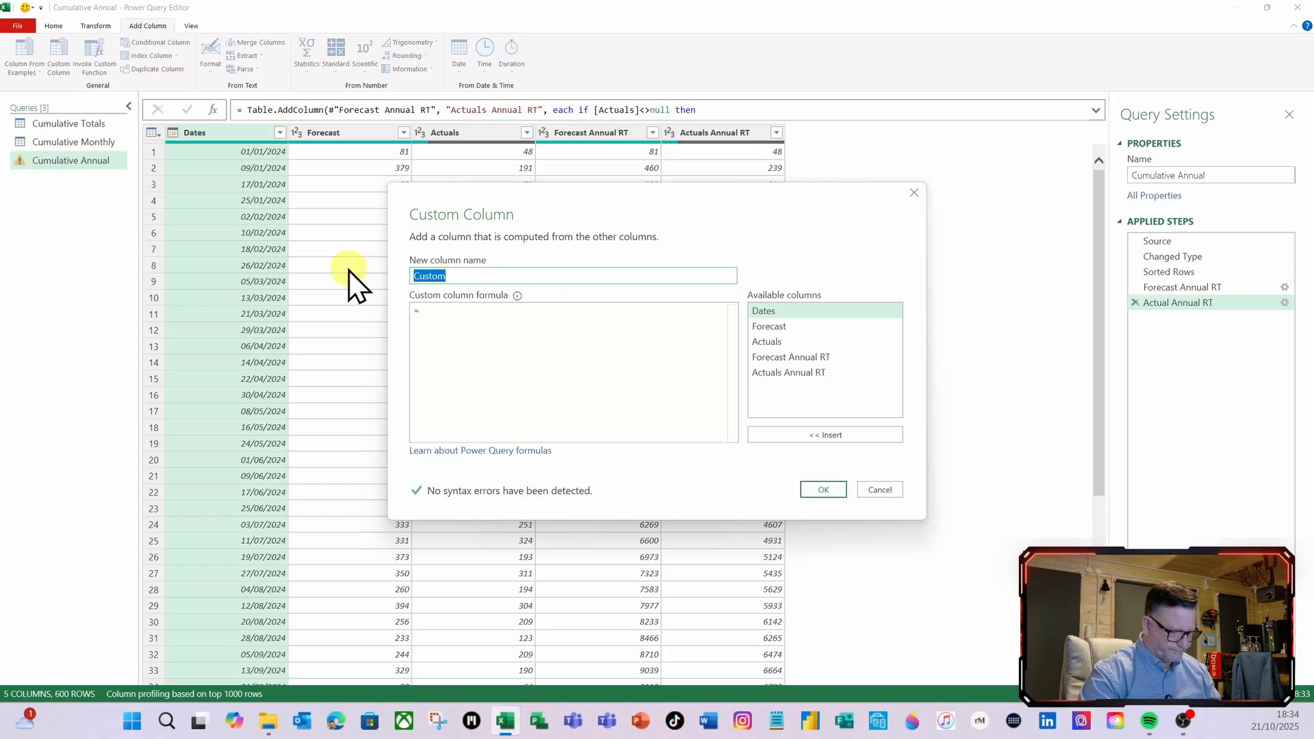
{"action": "type", "text": "EAC"}
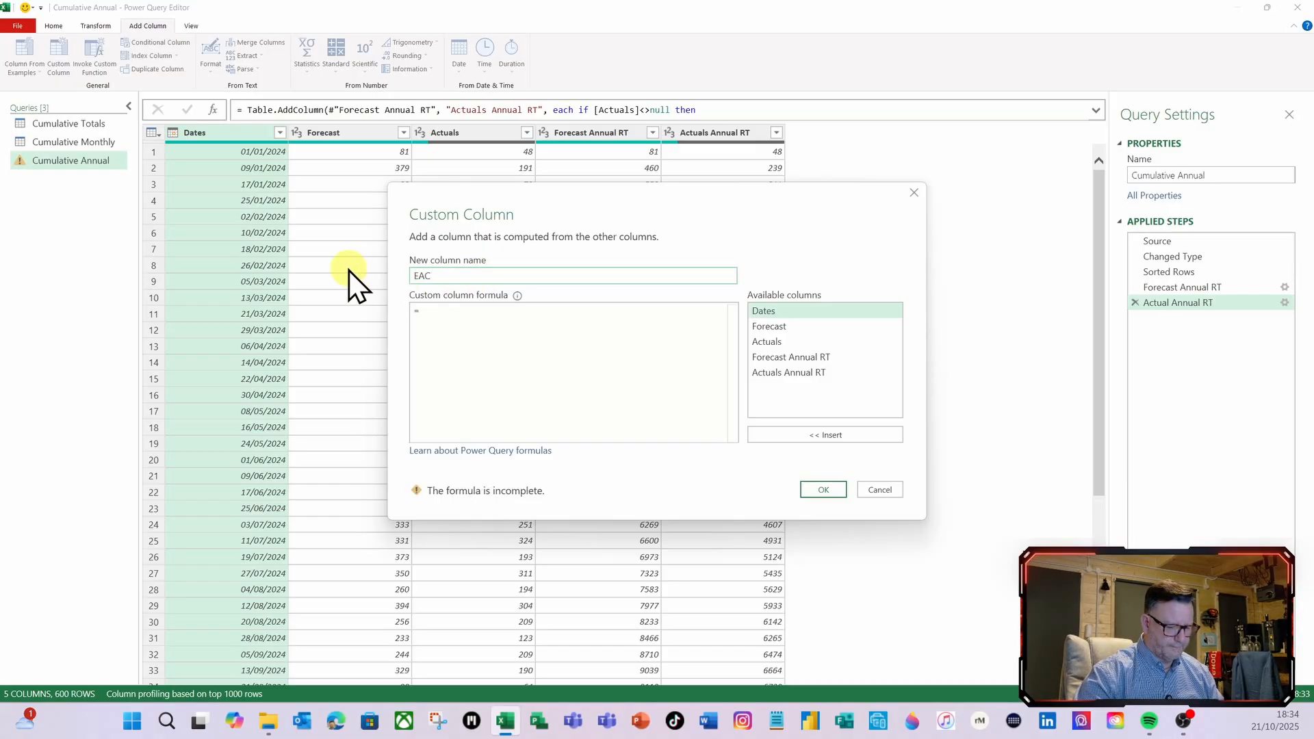
{"action": "type", "text": " Totals"}
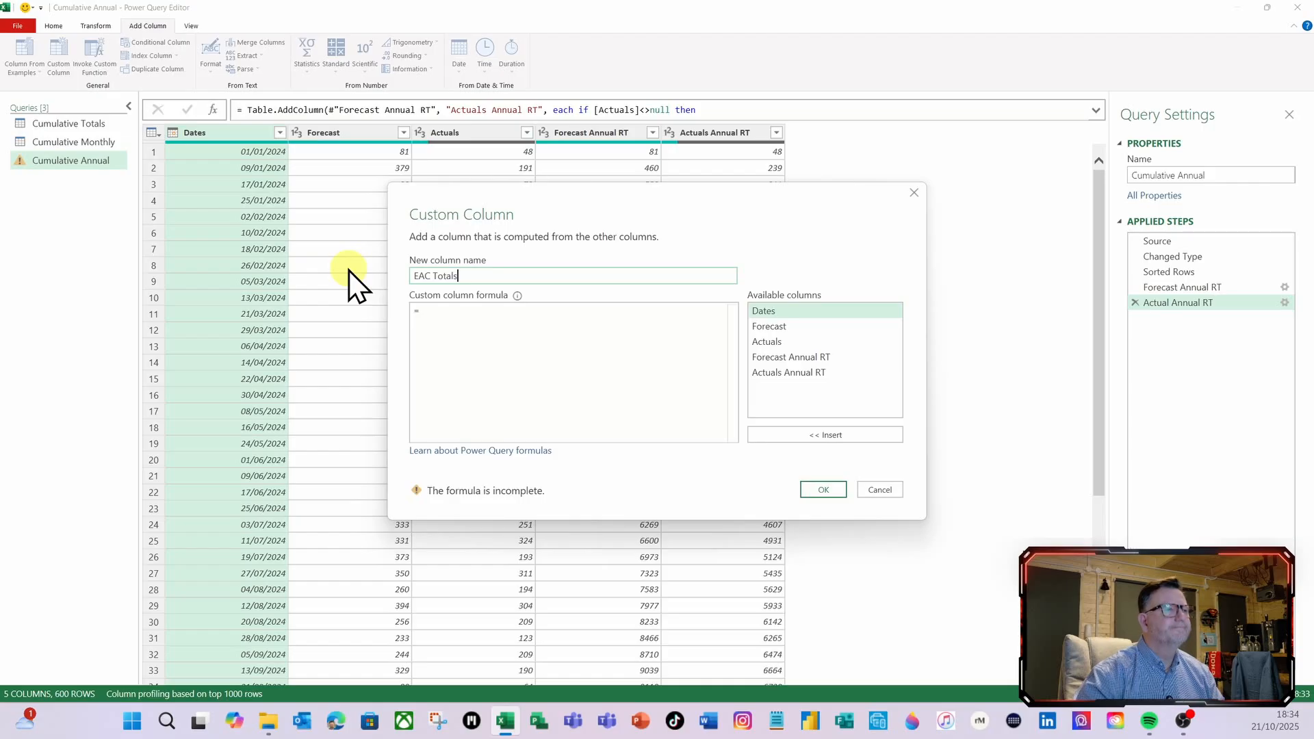
Begin the EAC Totals formula with the condition if [Actuals]<>null then
{"action": "left_click", "coordinate": [431, 313]}
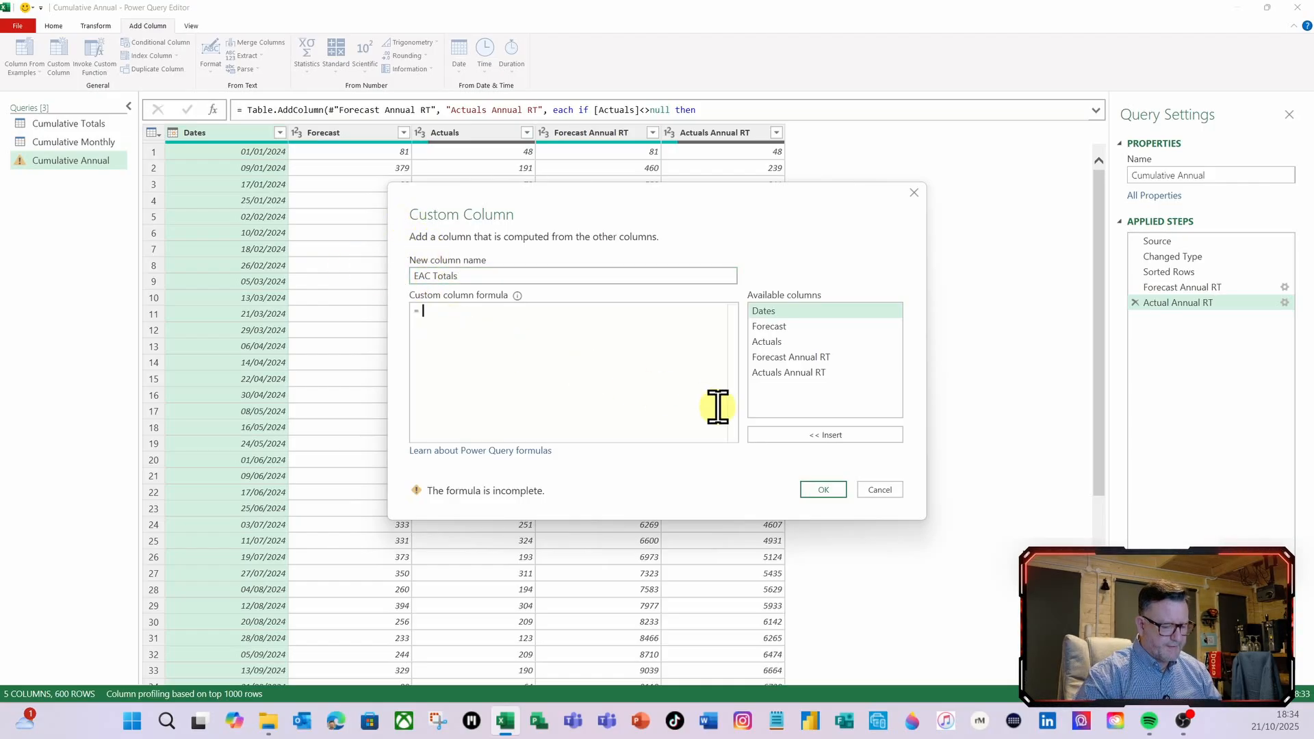
{"action": "type", "text": "if"}
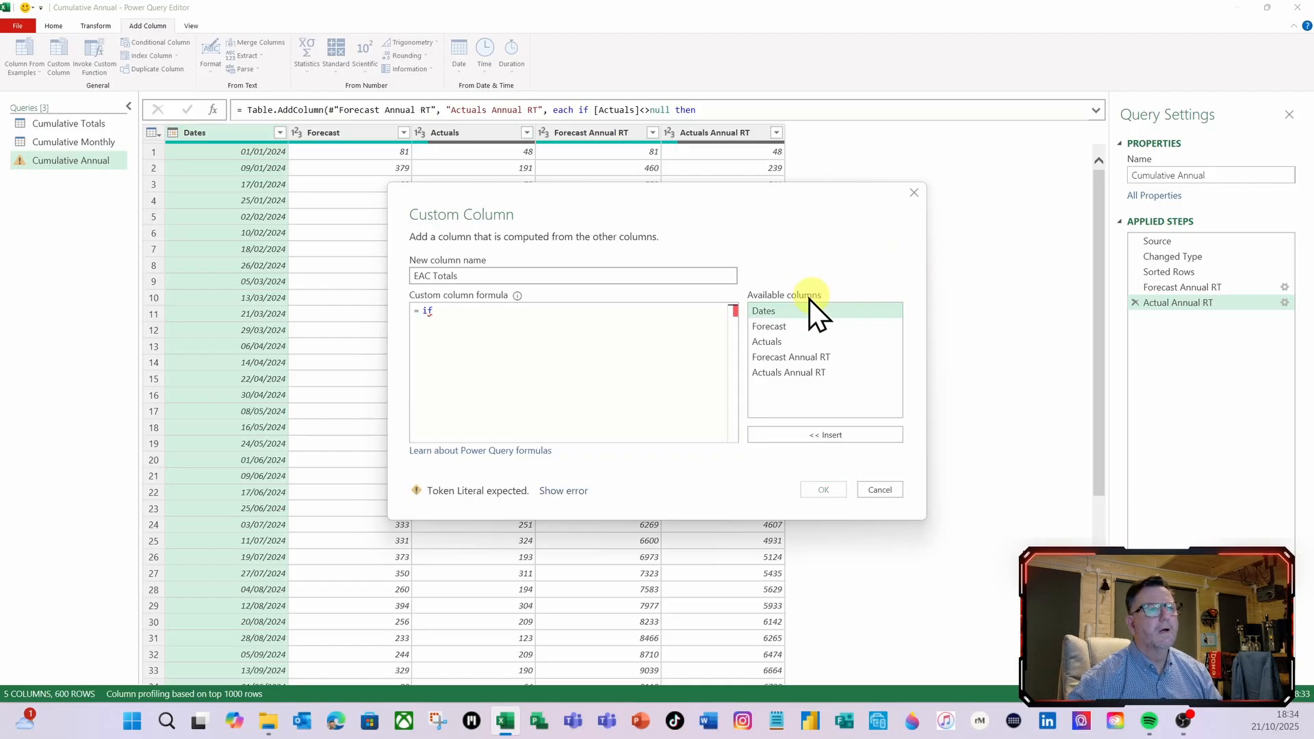
{"action": "double_click", "coordinate": [772, 342]}
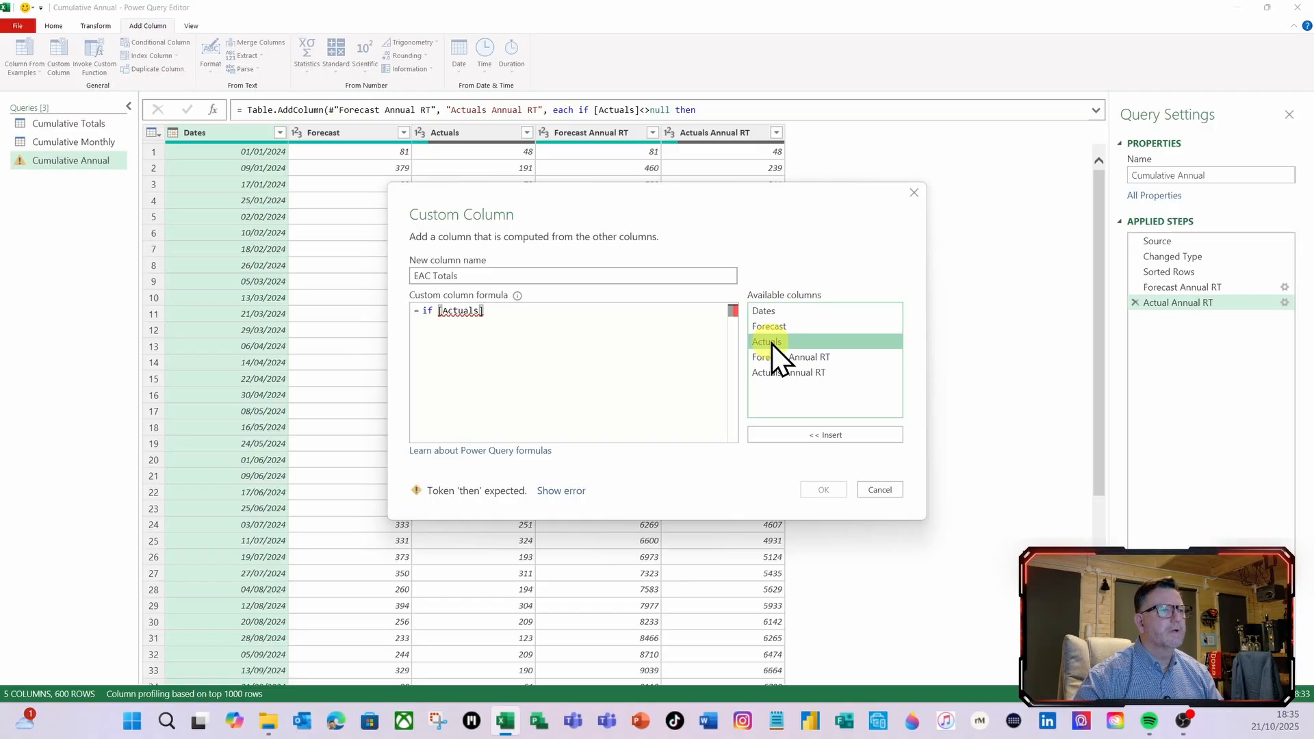
{"action": "left_click", "coordinate": [580, 316]}
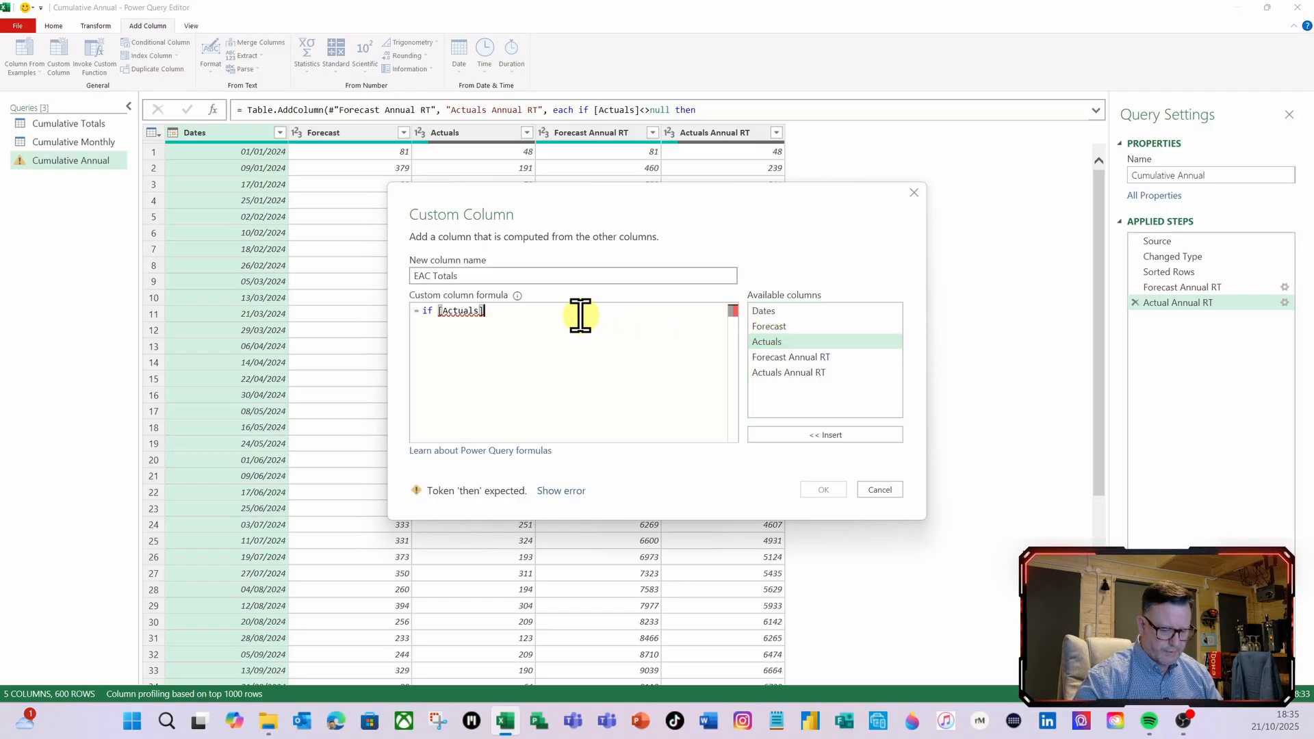
{"action": "type", "text": "<>nu"}
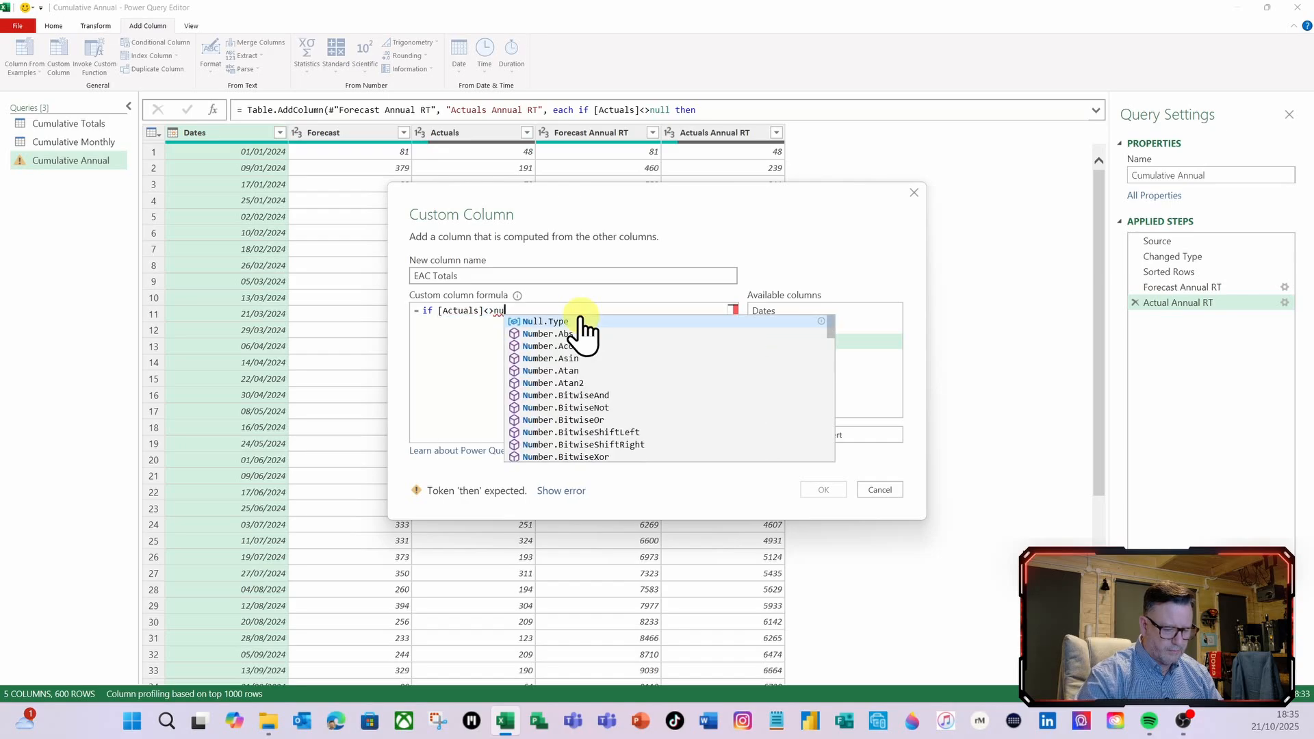
{"action": "type", "text": "ll then"}
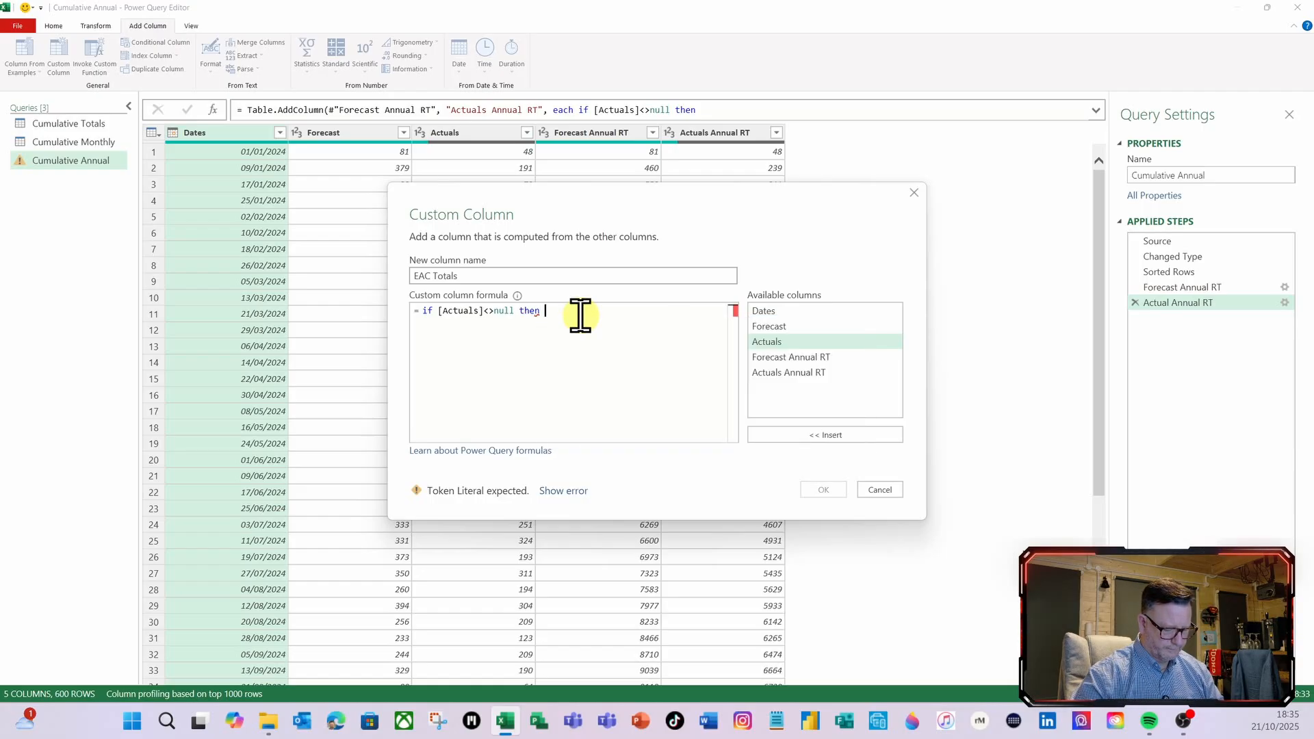
Complete the EAC Totals formula to return [Actuals], else [Forecast] on a new line, and apply the custom column
{"action": "double_click", "coordinate": [778, 342]}
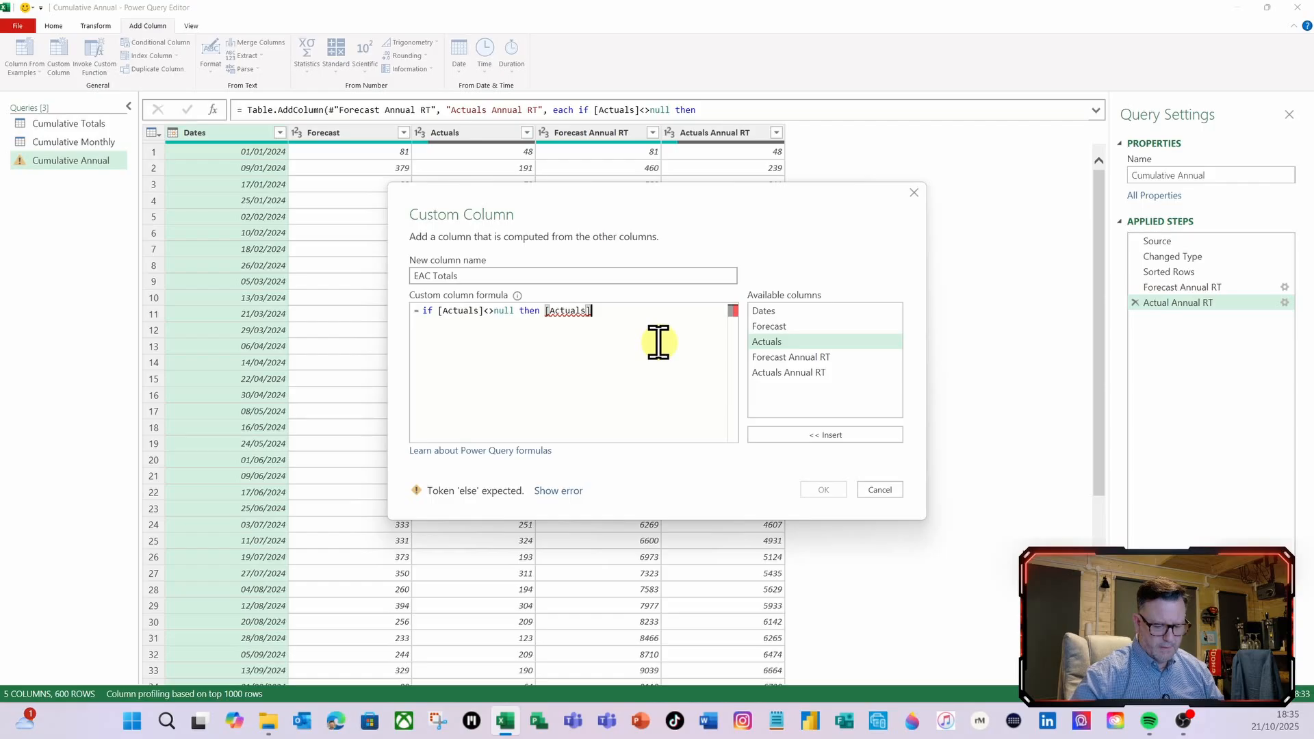
{"action": "key", "text": "Return"}
{"action": "type", "text": "else "}
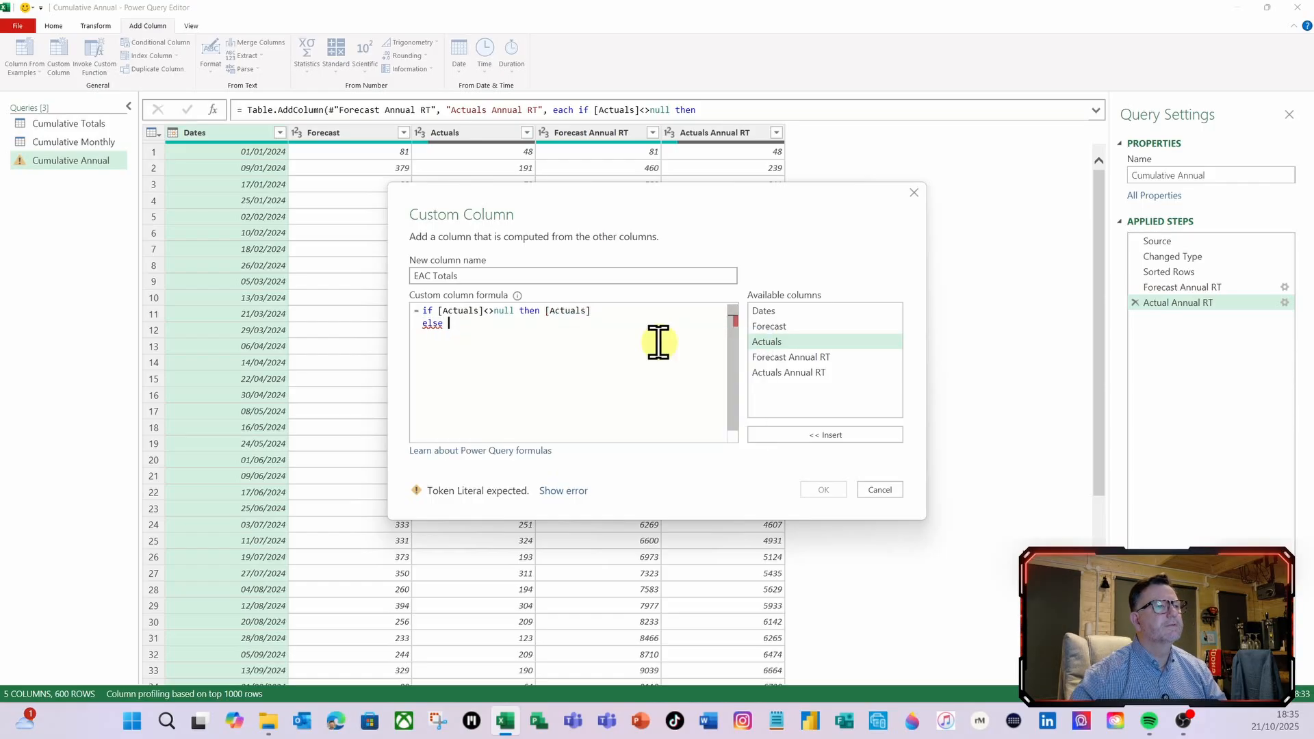
{"action": "type", "text": "nu"}
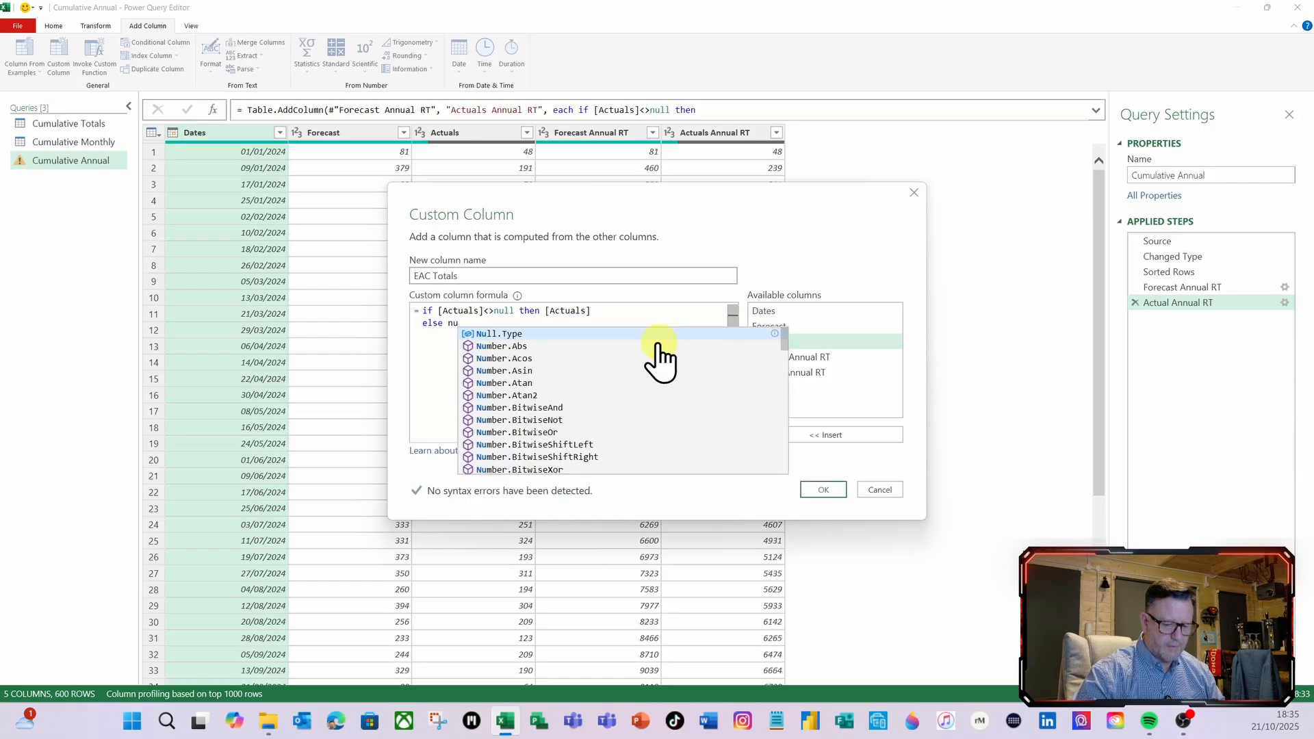
{"action": "key", "text": "BackSpace"}
{"action": "key", "text": "BackSpace"}
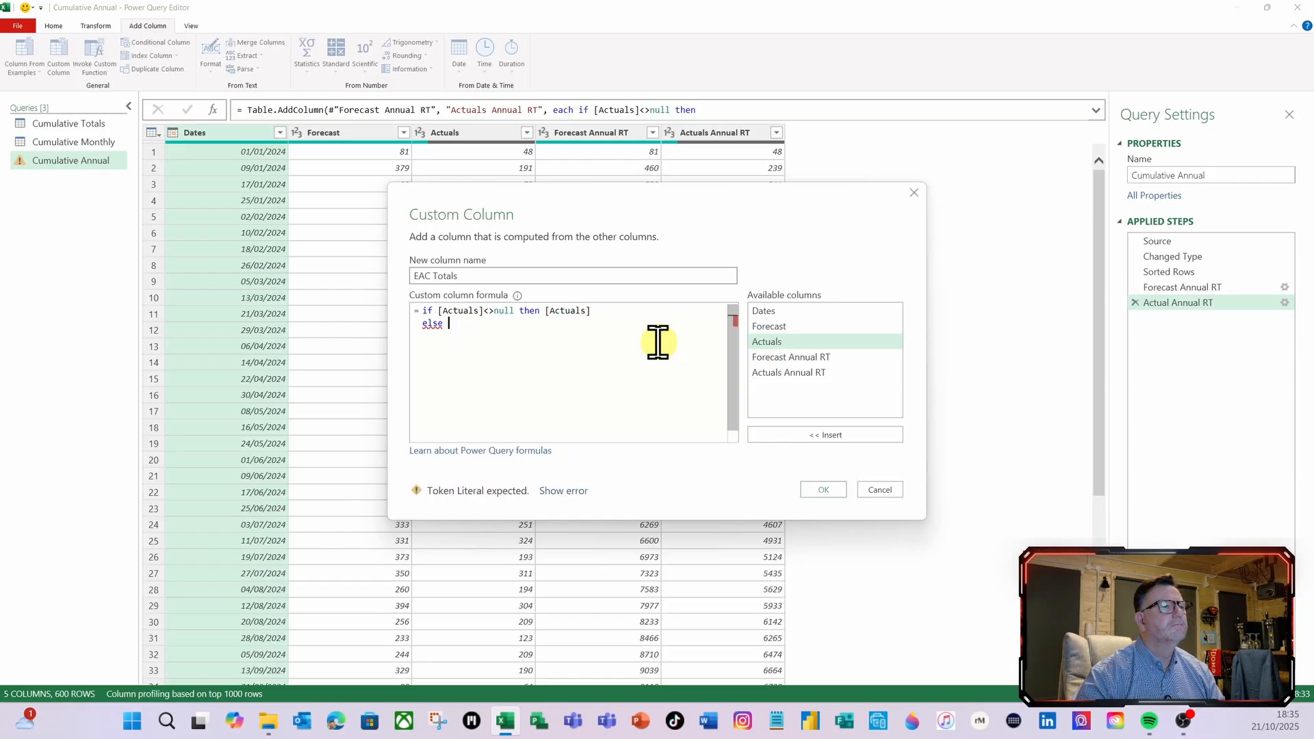
{"action": "double_click", "coordinate": [770, 326]}
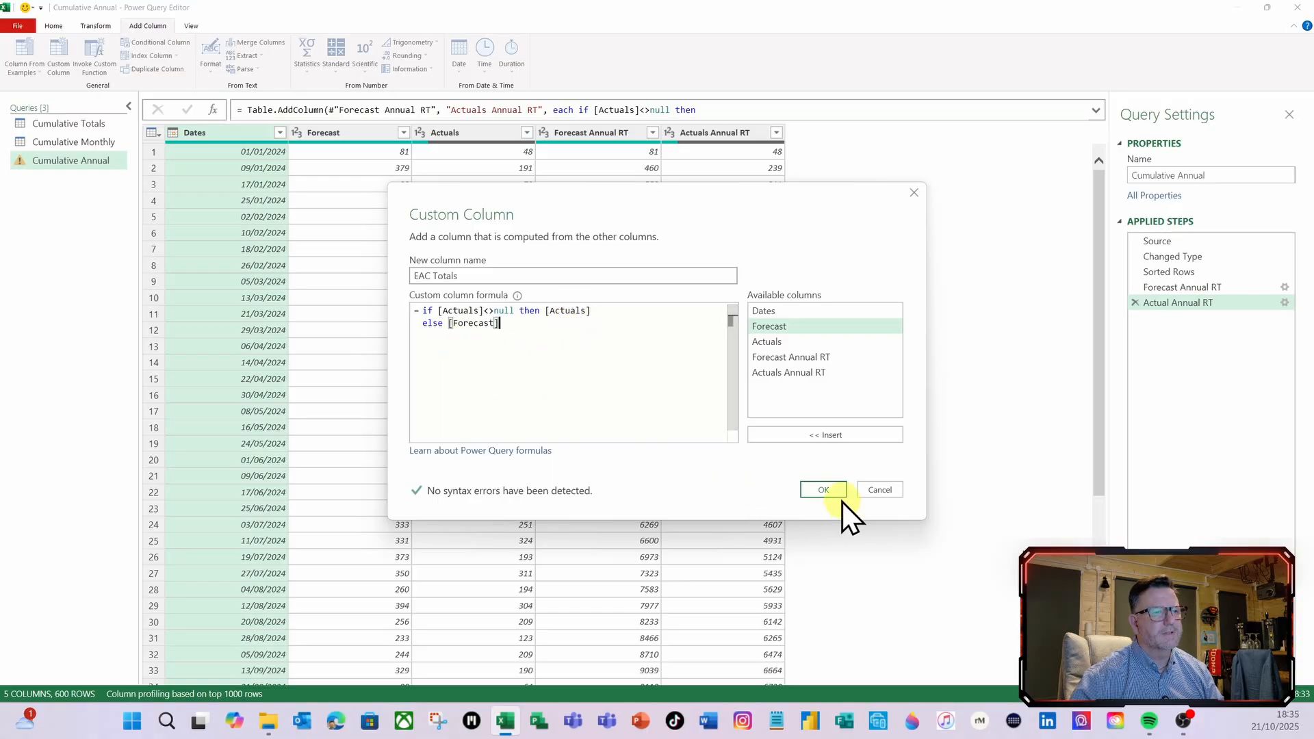
{"action": "left_click", "coordinate": [822, 490]}
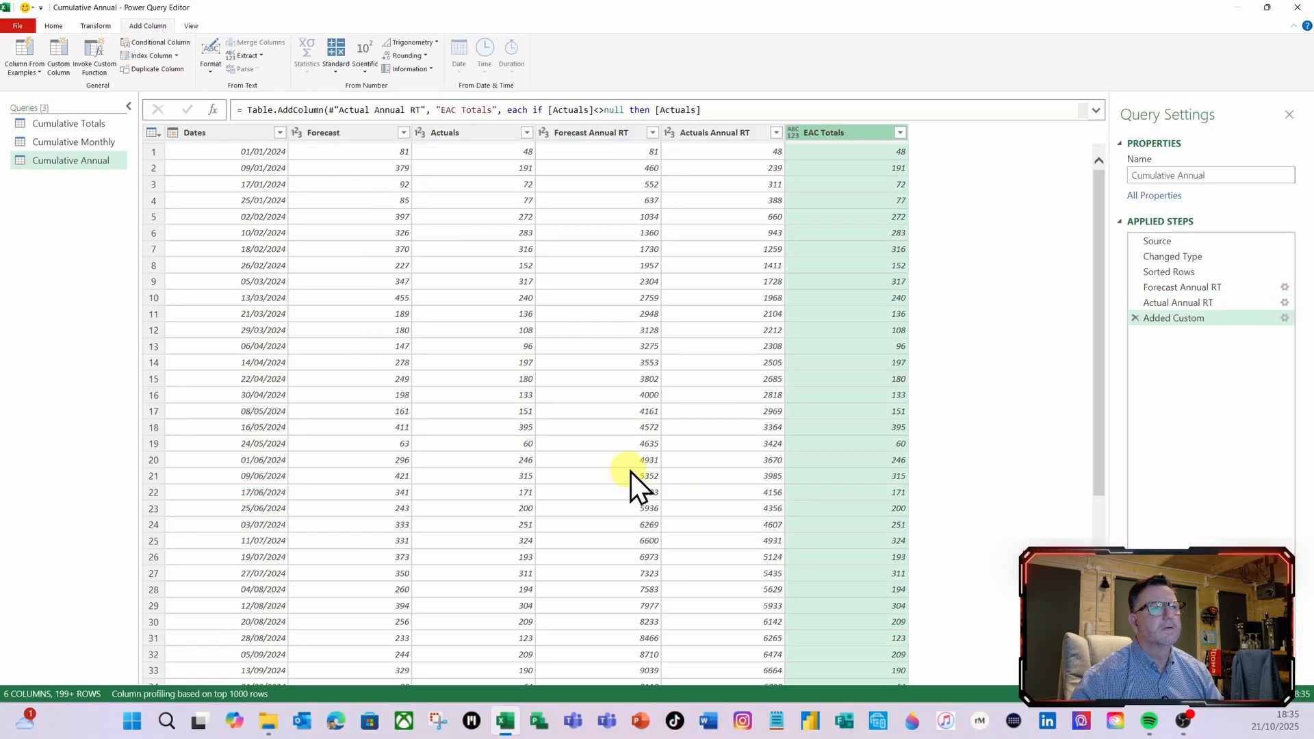
Make EAC Totals a whole-number column by adding Int64.Type as the column type argument after [Forecast] in the step's formula
{"action": "scroll", "coordinate": [807, 257], "scroll_direction": "down", "scroll_amount": 6}
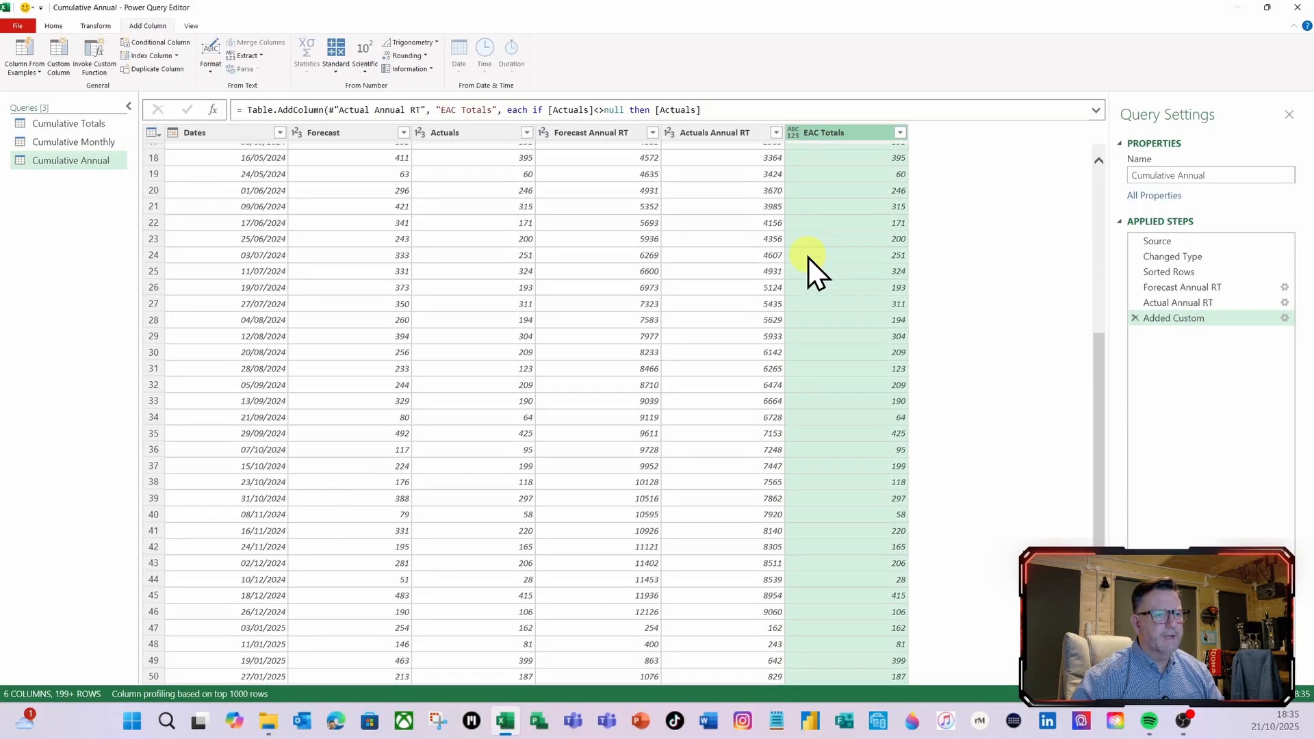
{"action": "scroll", "coordinate": [808, 257], "scroll_direction": "down", "scroll_amount": 13}
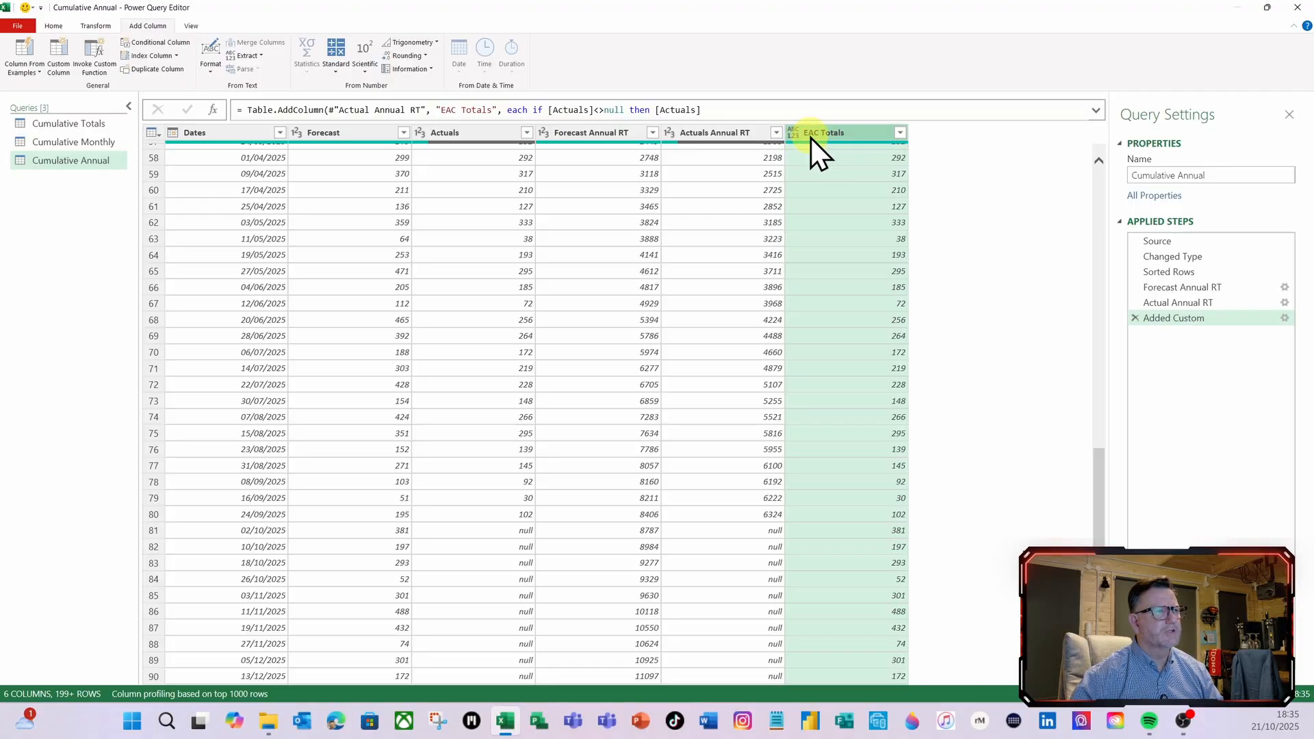
{"action": "left_click", "coordinate": [1095, 110]}
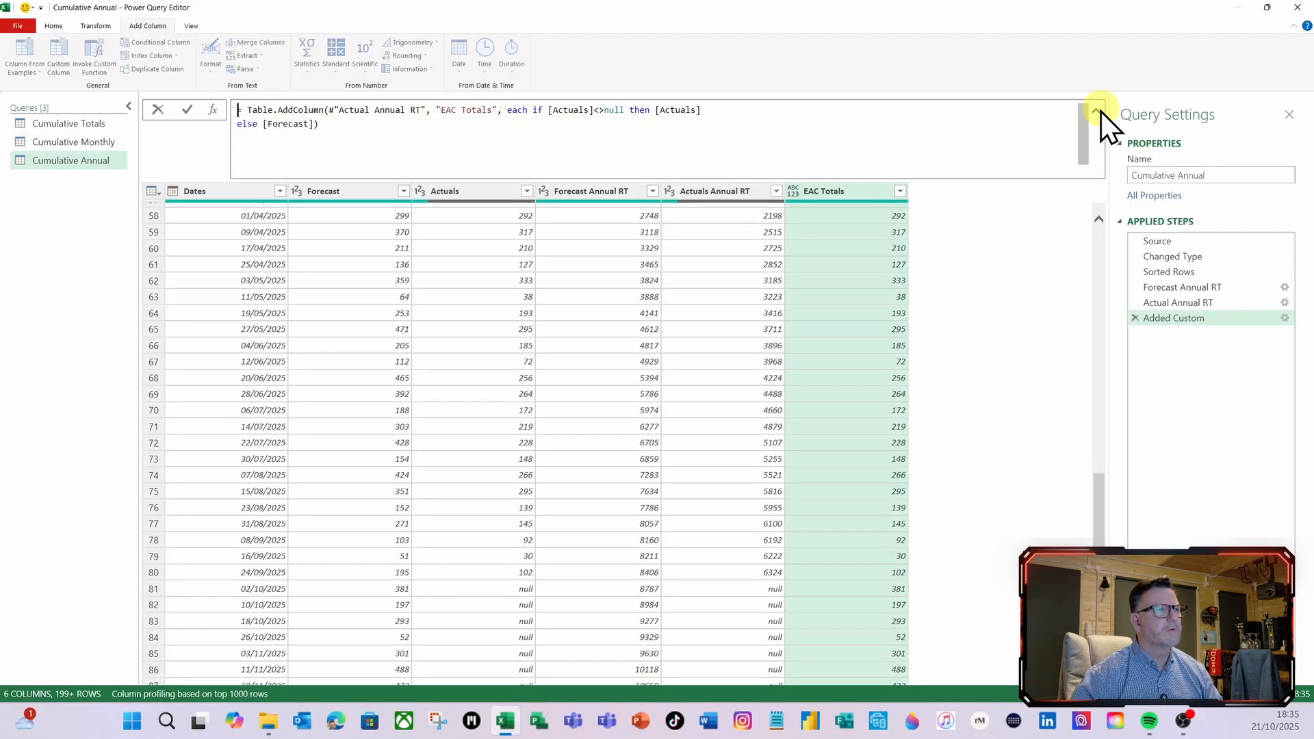
{"action": "left_click", "coordinate": [315, 127]}
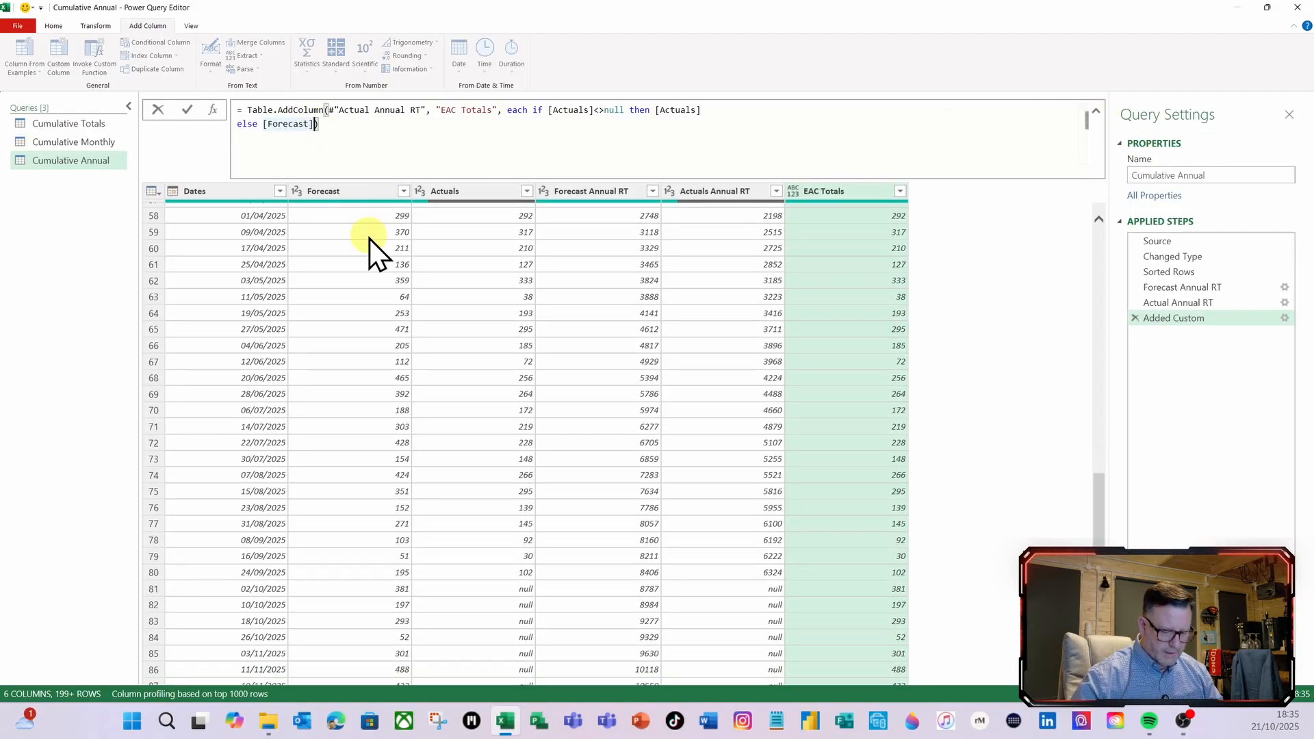
{"action": "type", "text": ","}
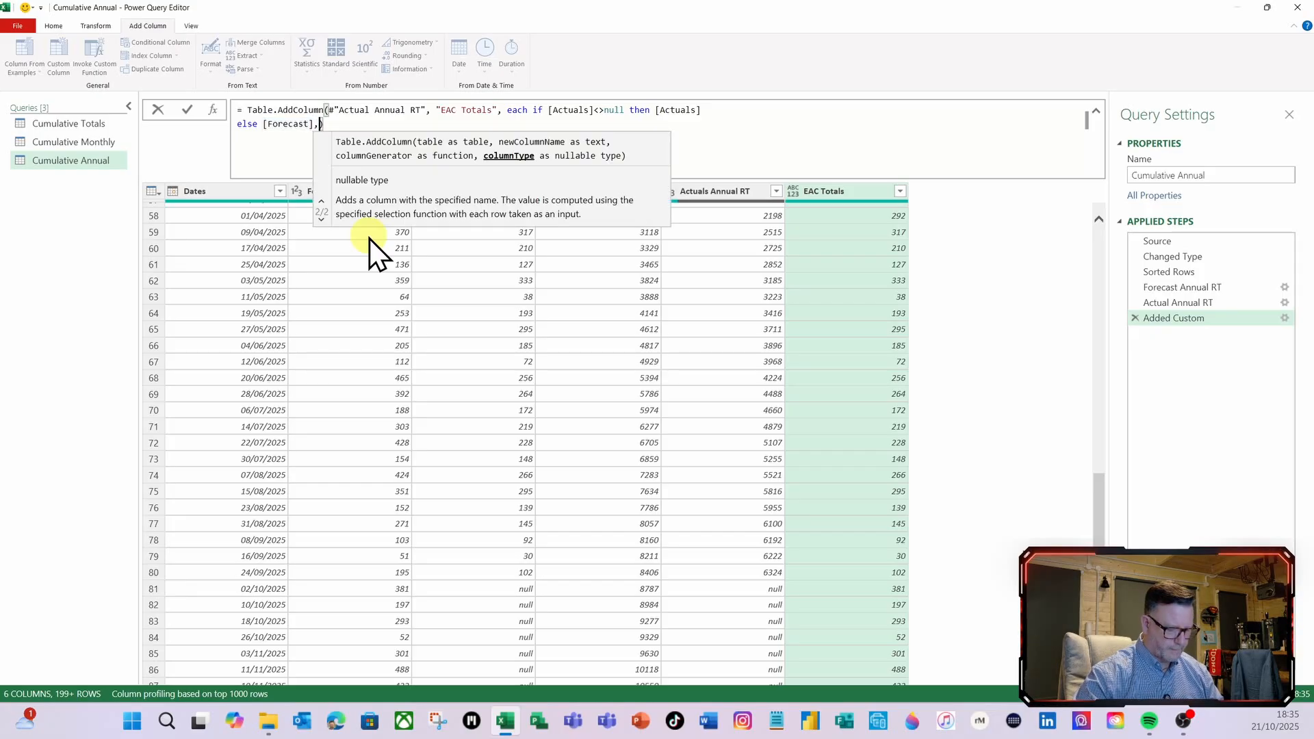
{"action": "type", "text": "int"}
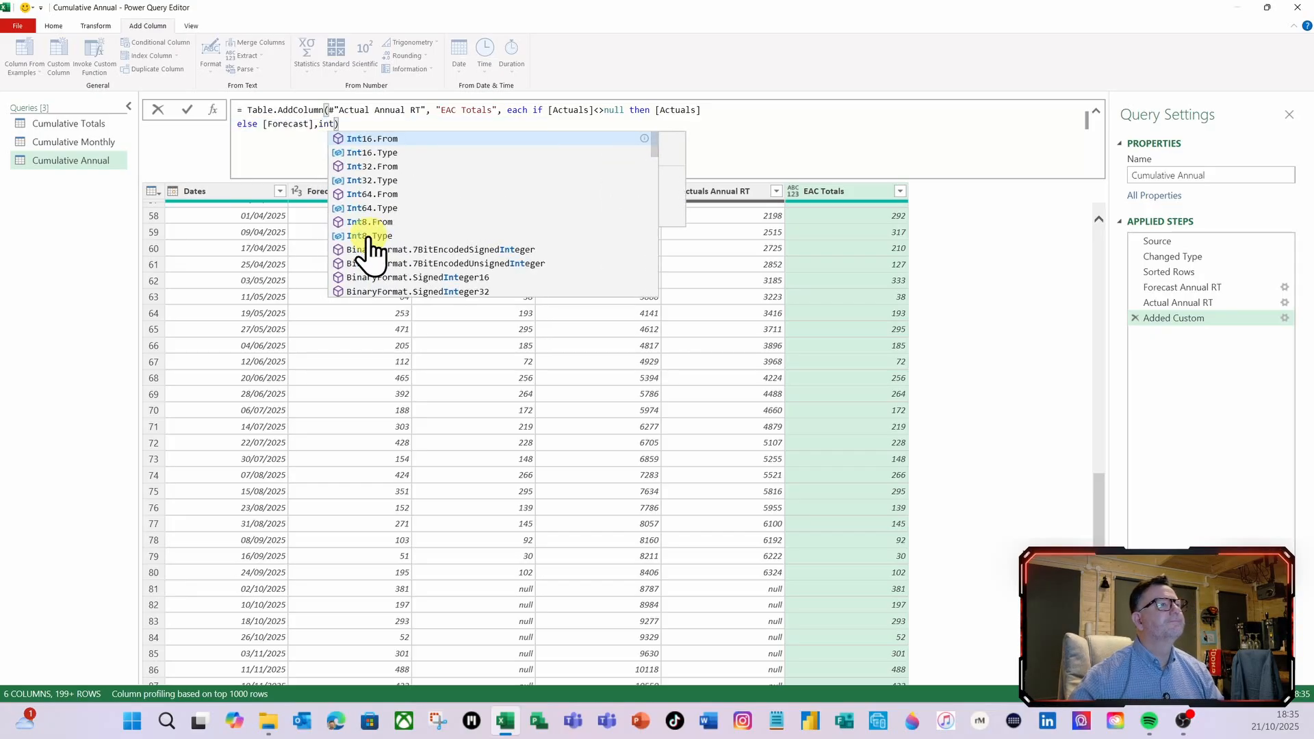
{"action": "left_click", "coordinate": [363, 208]}
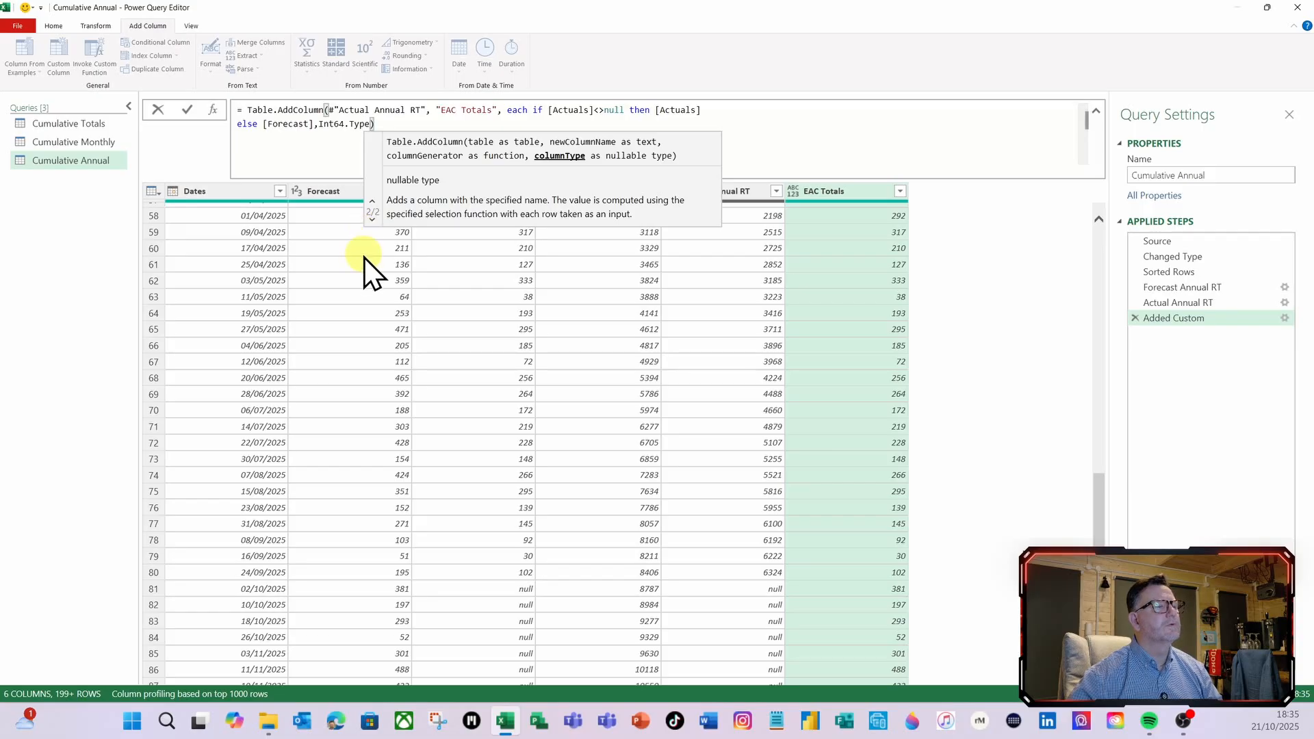
{"action": "left_click", "coordinate": [189, 111]}
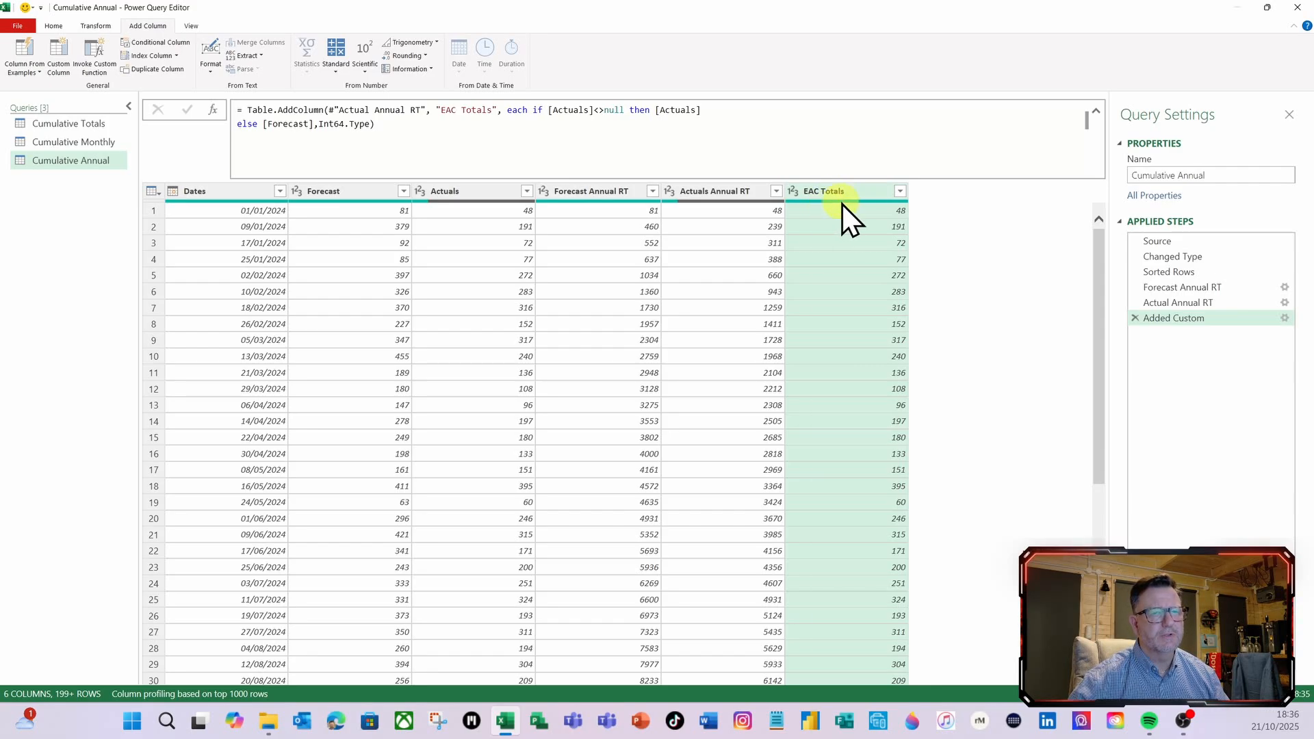
Rename the Added Custom applied step as EAC Totals
{"action": "mouse_move", "coordinate": [842, 204]}
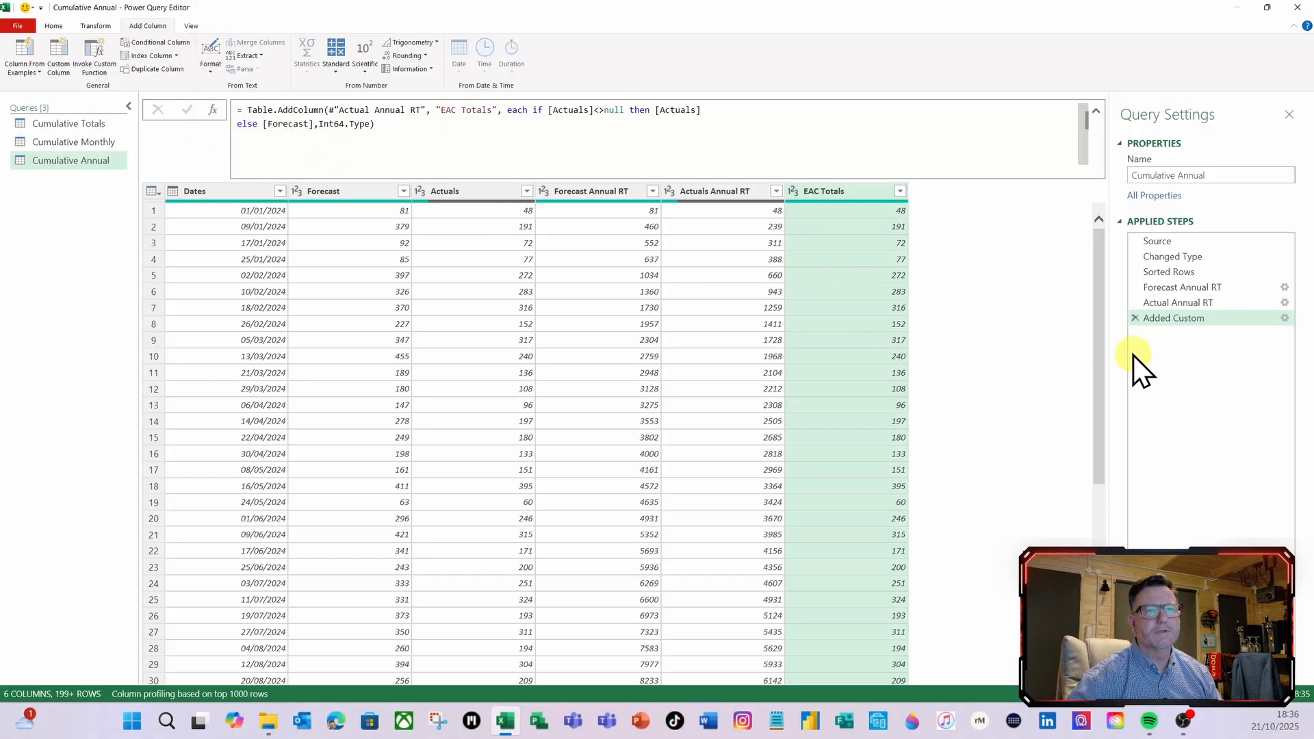
{"action": "right_click", "coordinate": [1160, 319]}
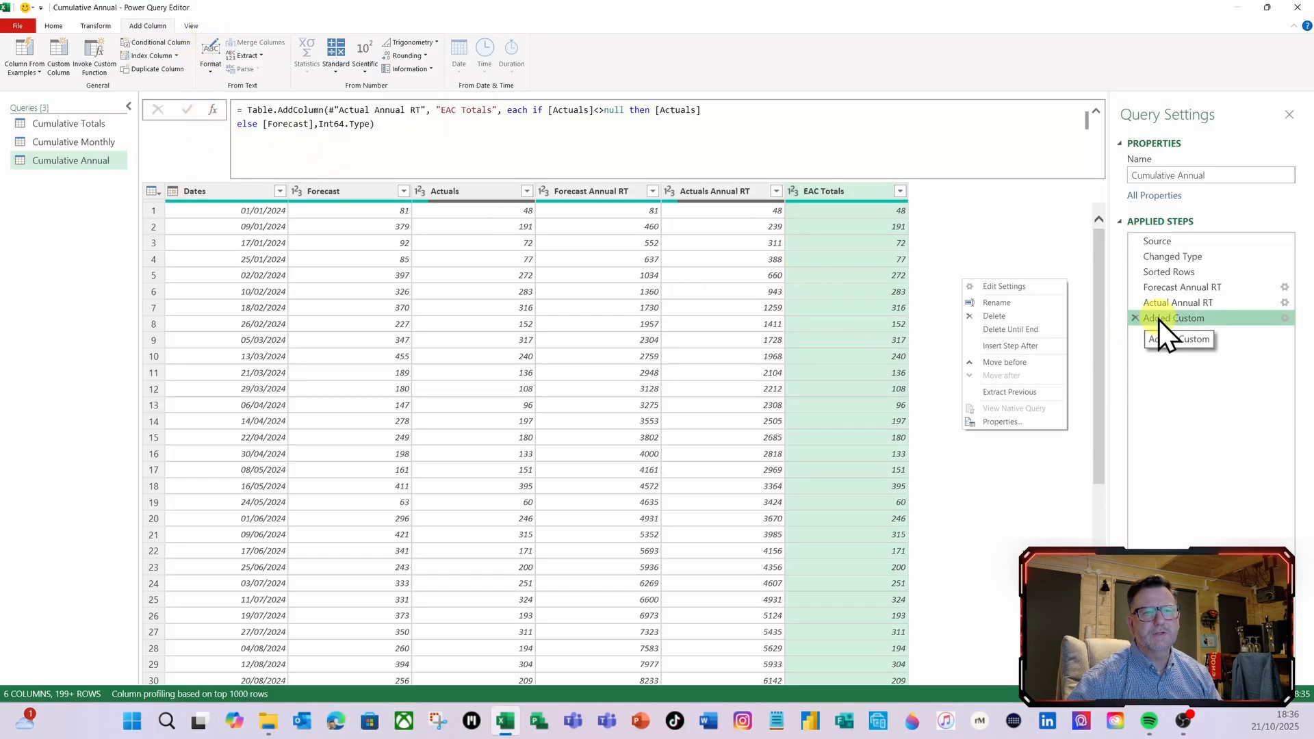
{"action": "left_click", "coordinate": [1035, 306]}
{"action": "type", "text": "E"}
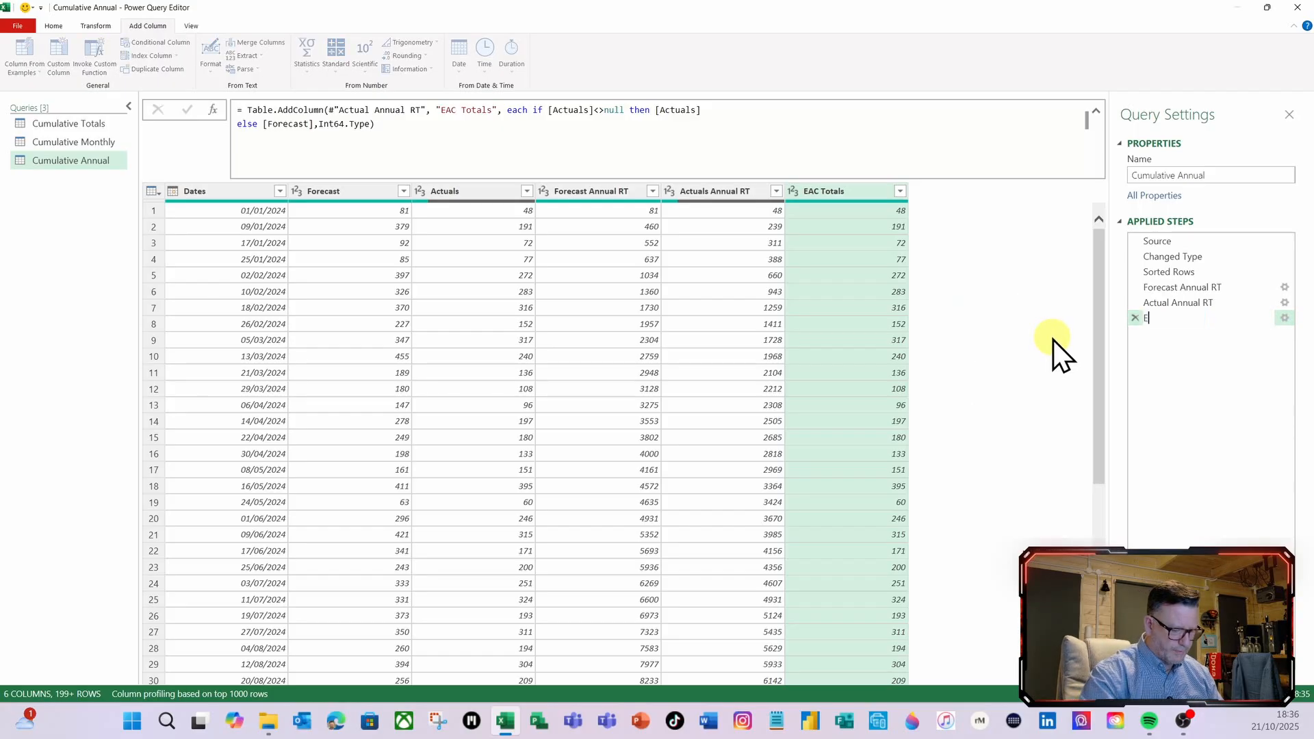
{"action": "type", "text": "AC Tot"}
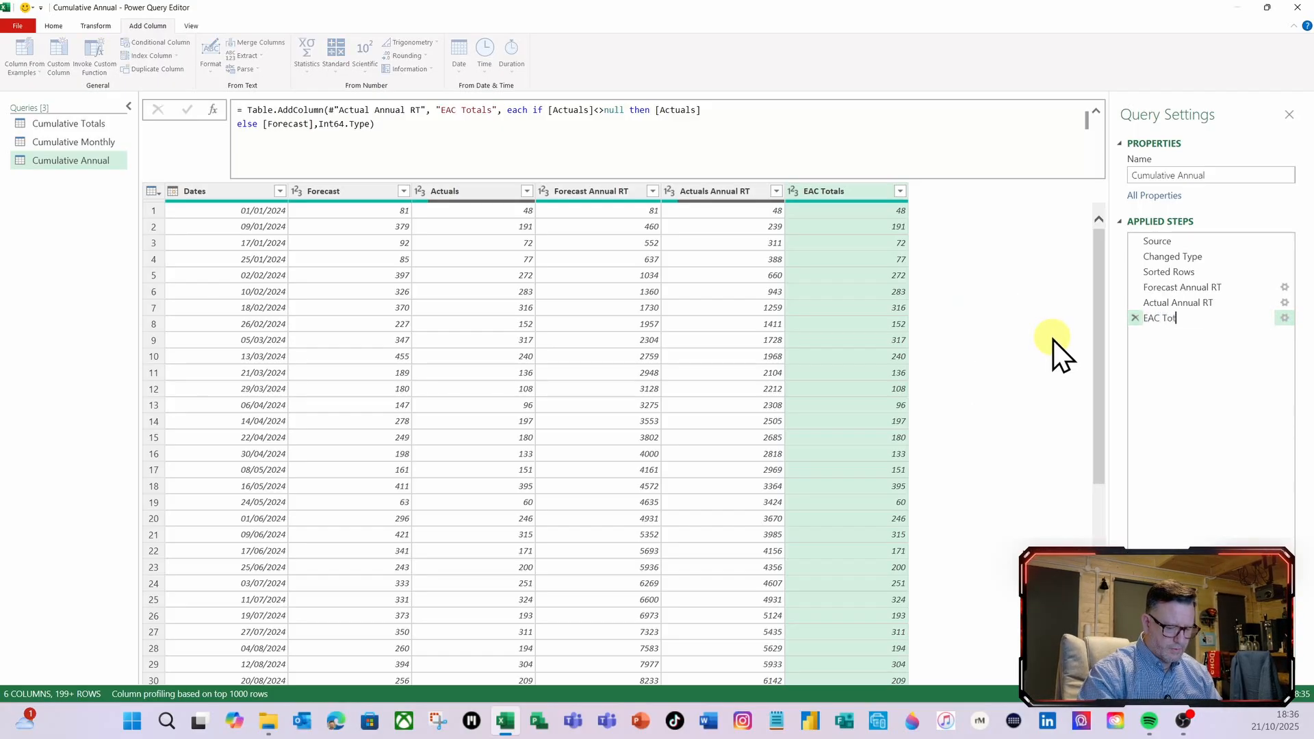
{"action": "type", "text": "als"}
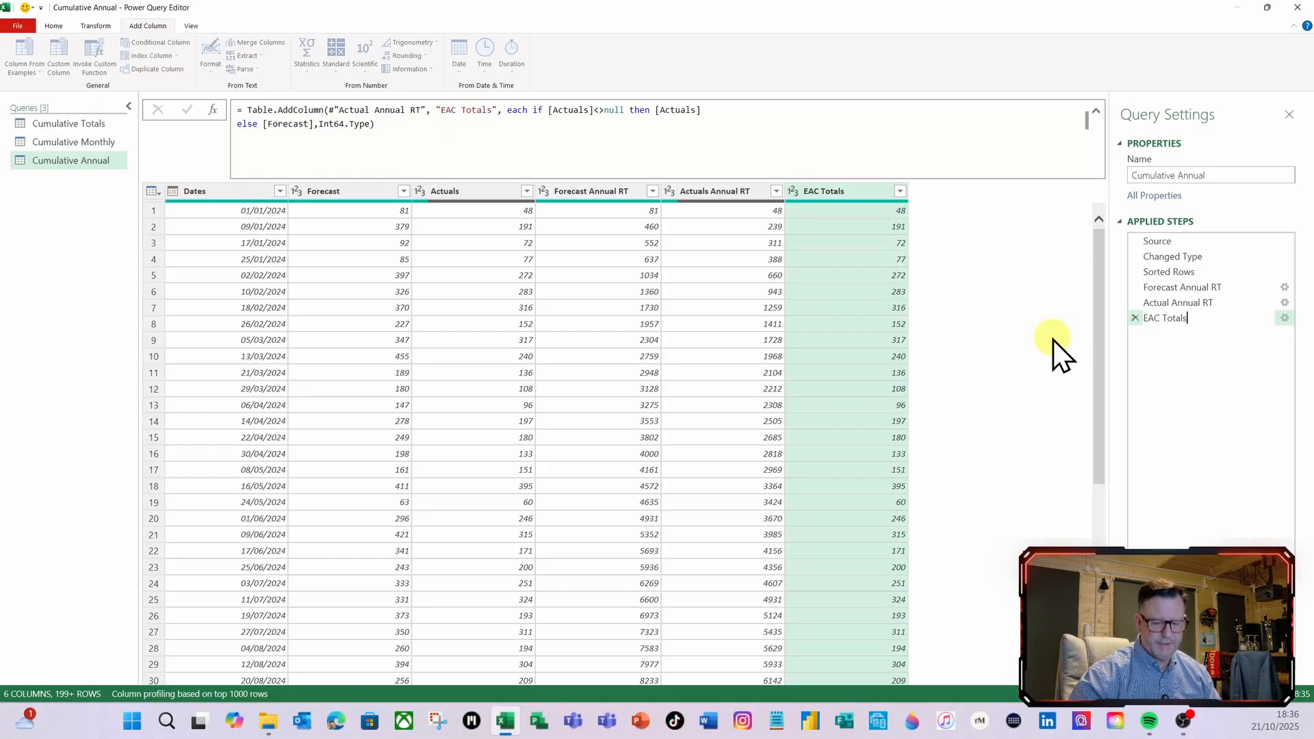
{"action": "key", "text": "Return"}
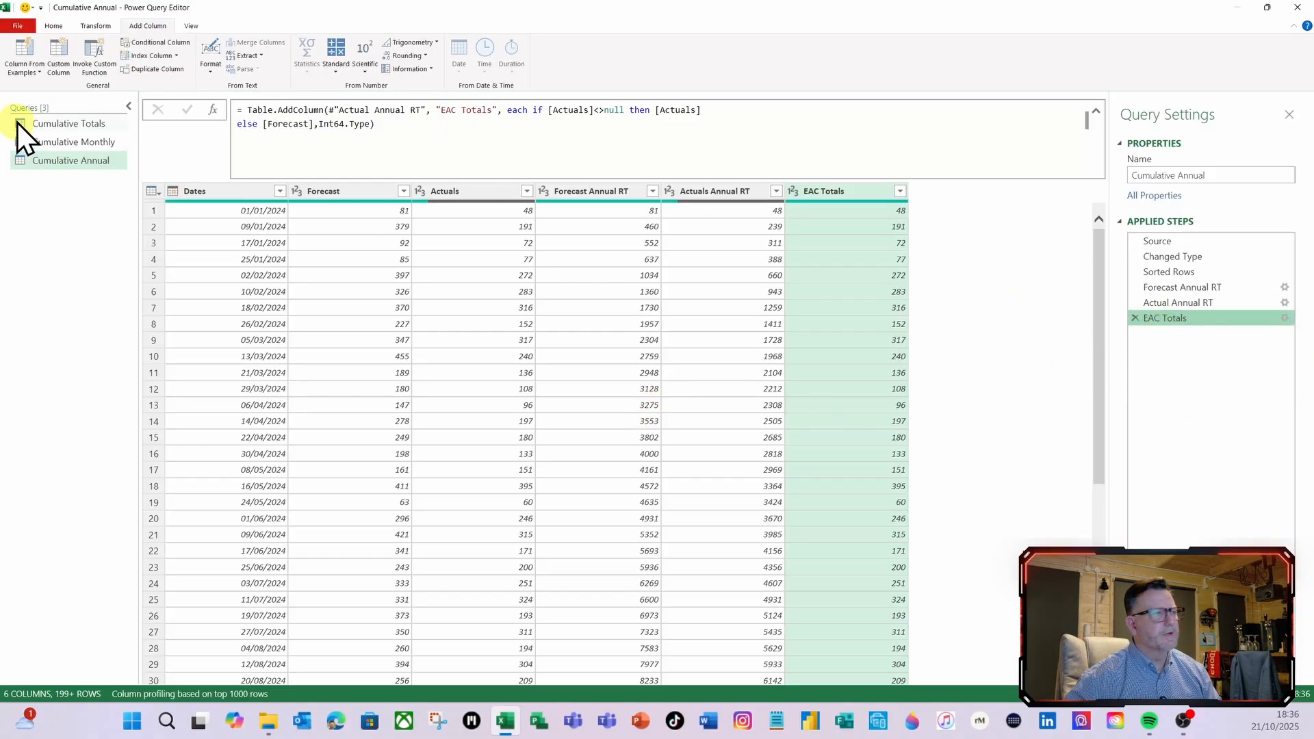
Start a new custom column named EAC Annual RT and move its dialog clear of the table's column headers
{"action": "left_click", "coordinate": [56, 69]}
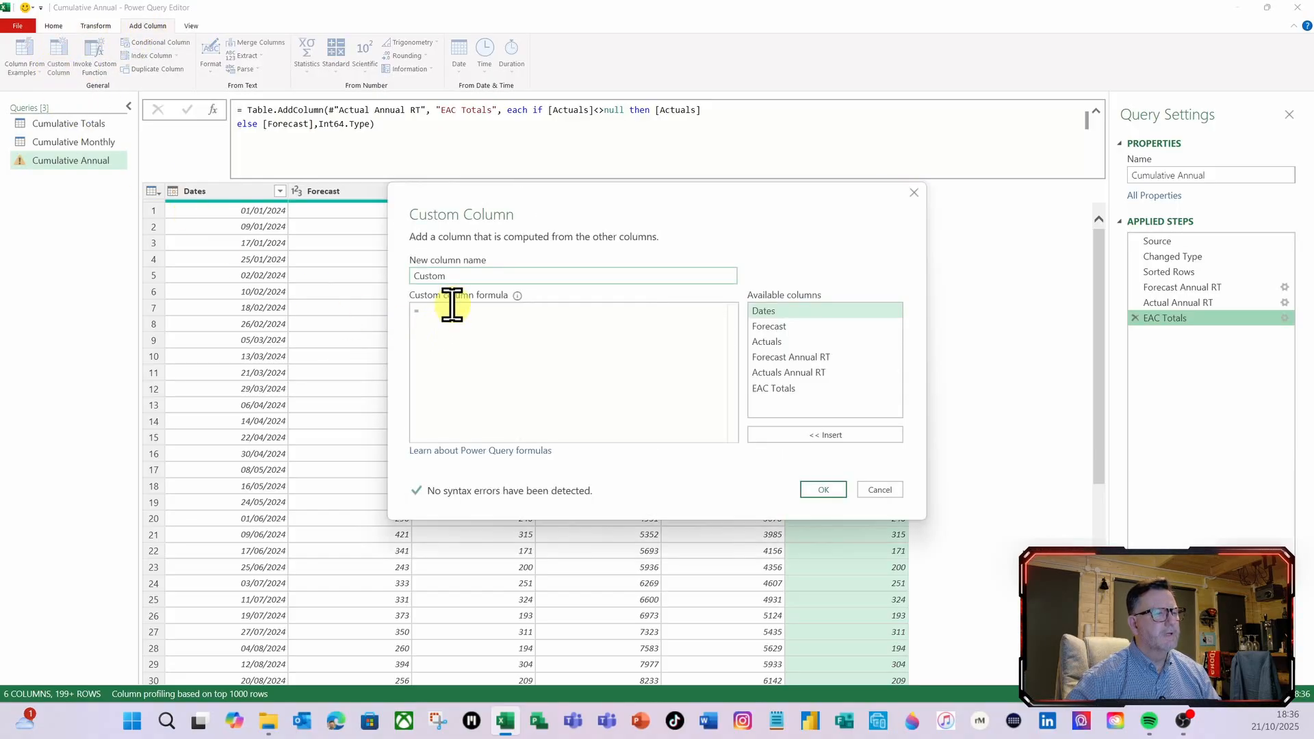
{"action": "double_click", "coordinate": [458, 274]}
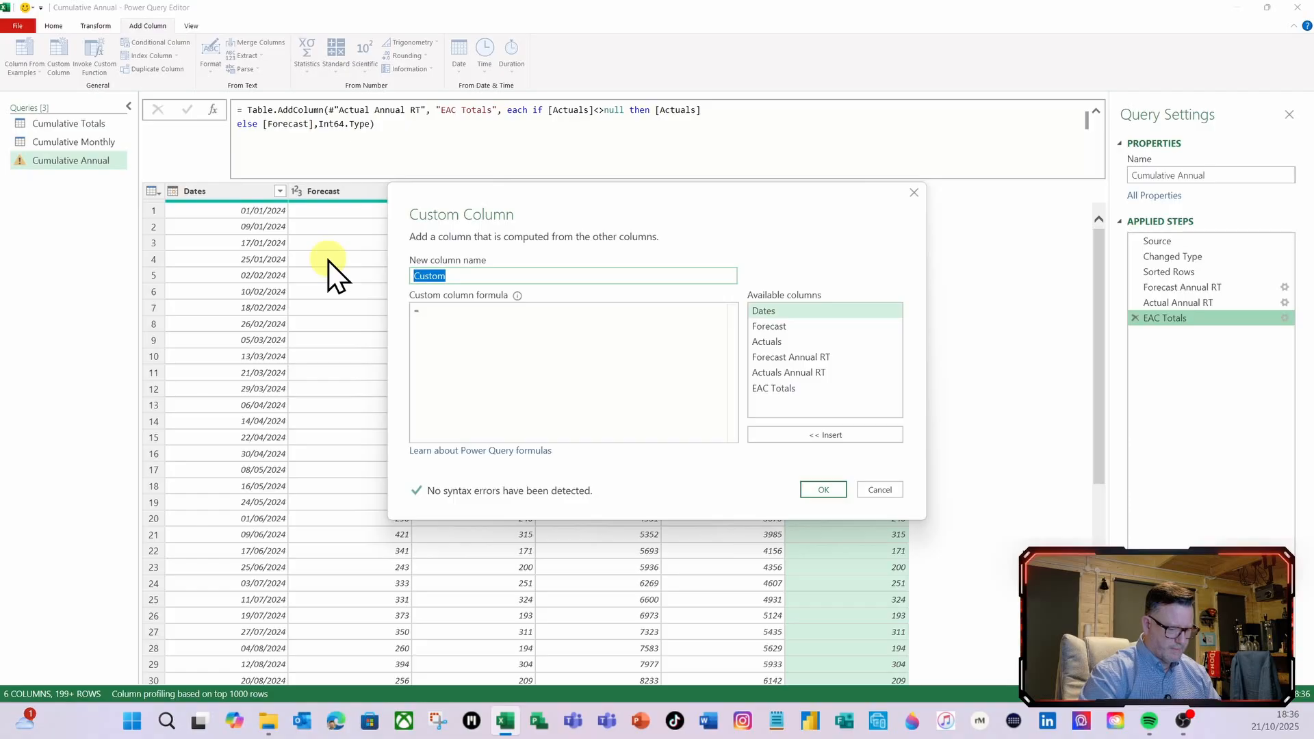
{"action": "type", "text": "EAC Annu"}
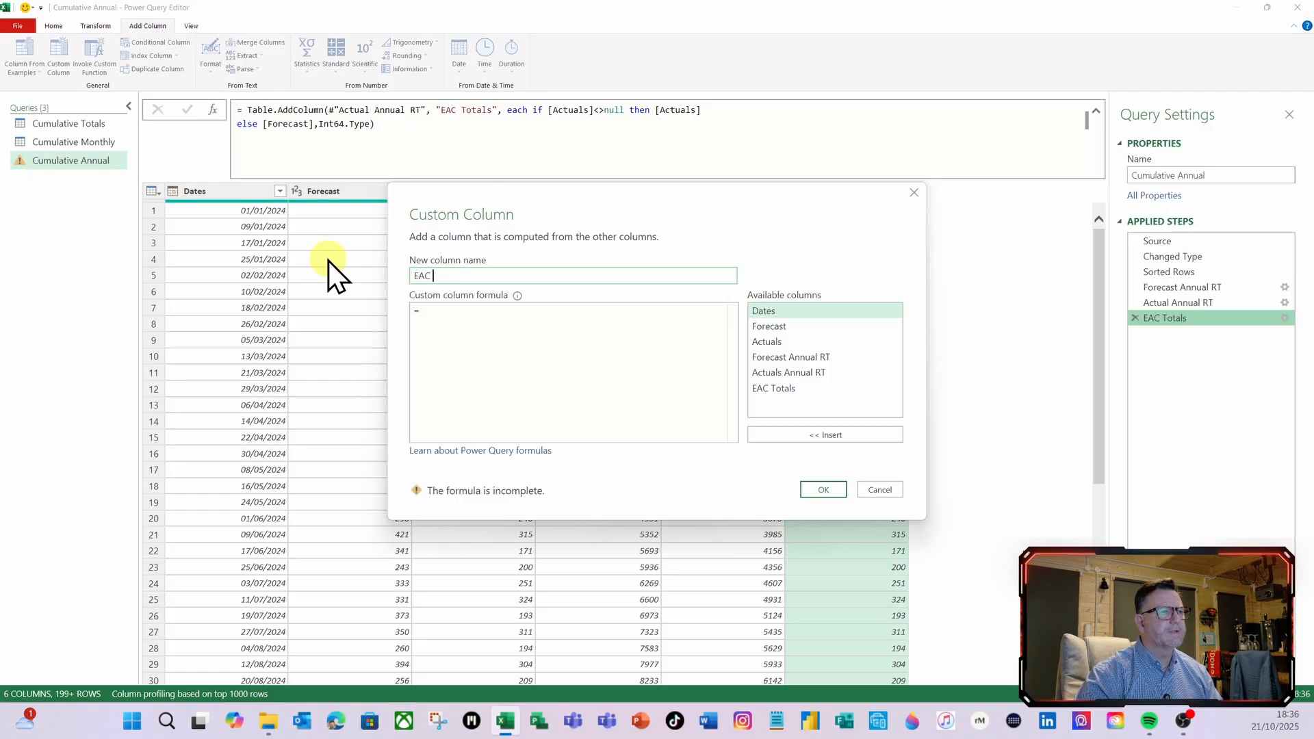
{"action": "type", "text": "al RT"}
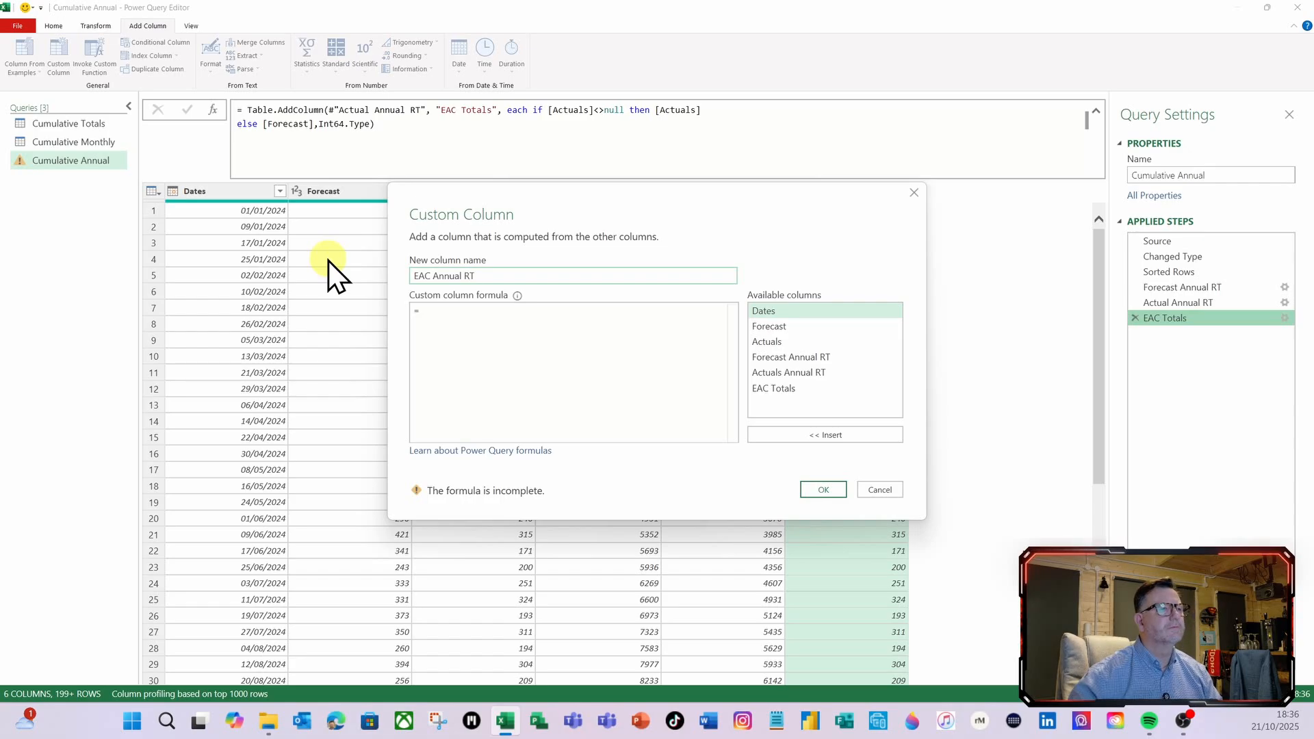
{"action": "left_click", "coordinate": [446, 310]}
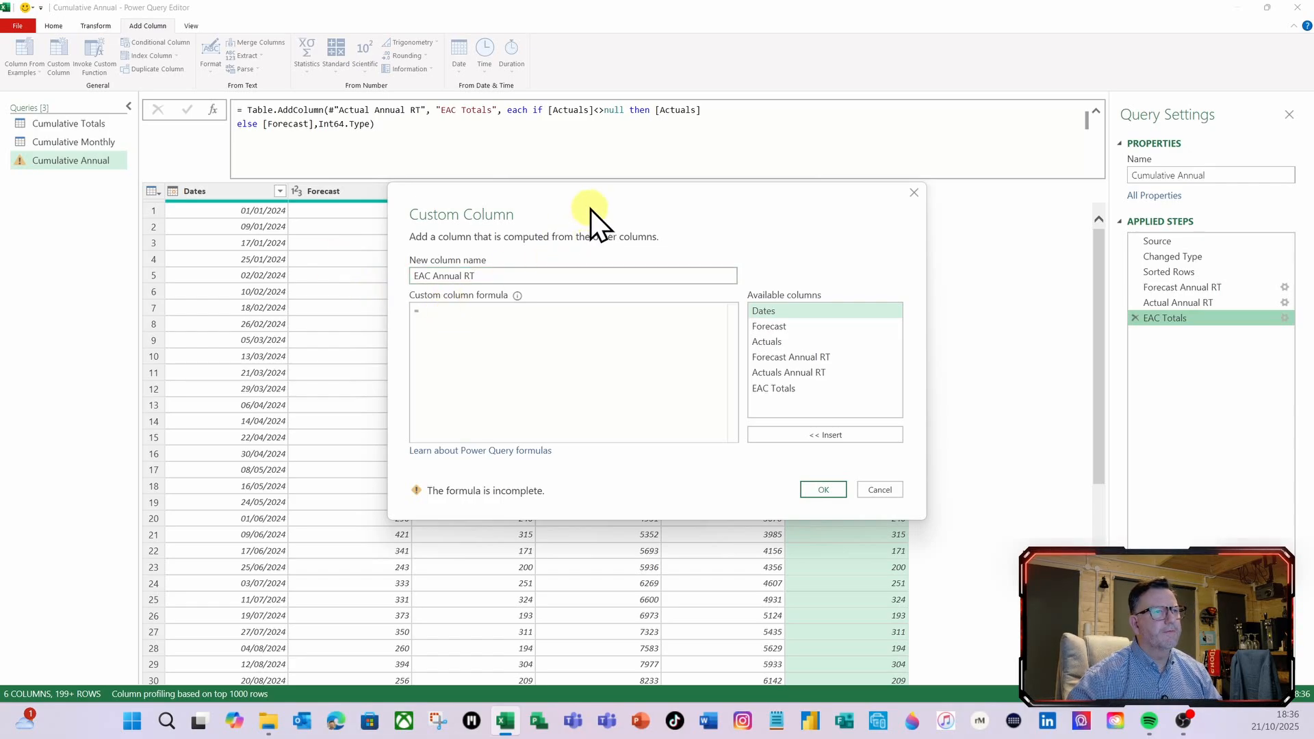
{"action": "left_click_drag", "start_coordinate": [590, 209], "coordinate": [675, 310]}
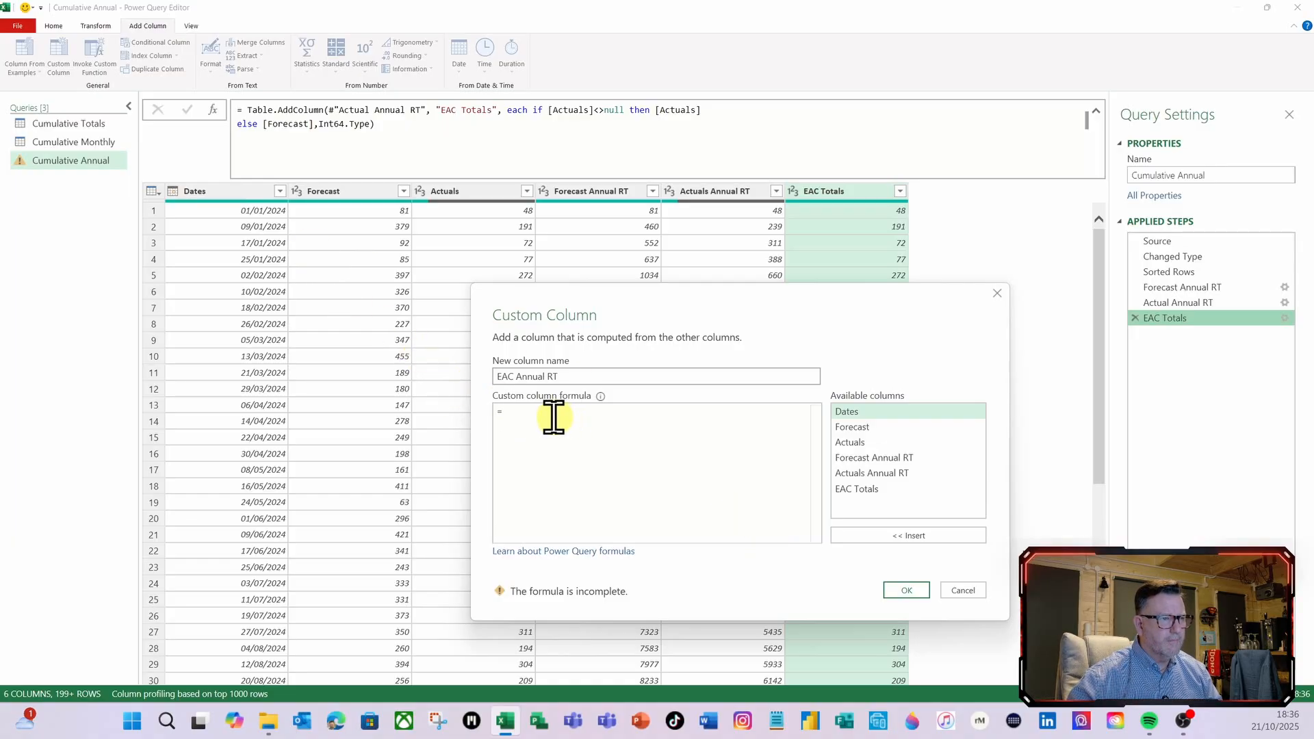
Enter #"EAC Total" as the EAC Annual RT formula and apply the custom column
{"action": "type", "text": "#\""}
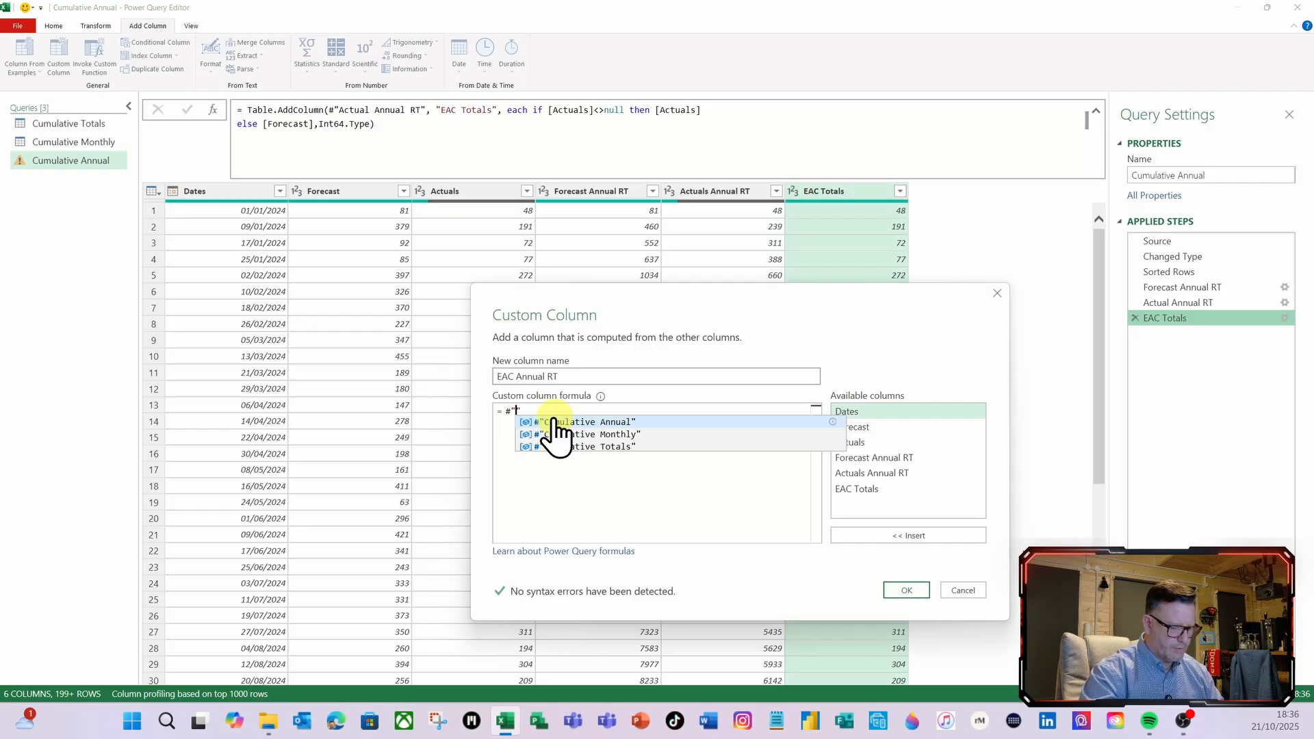
{"action": "type", "text": "EAC To"}
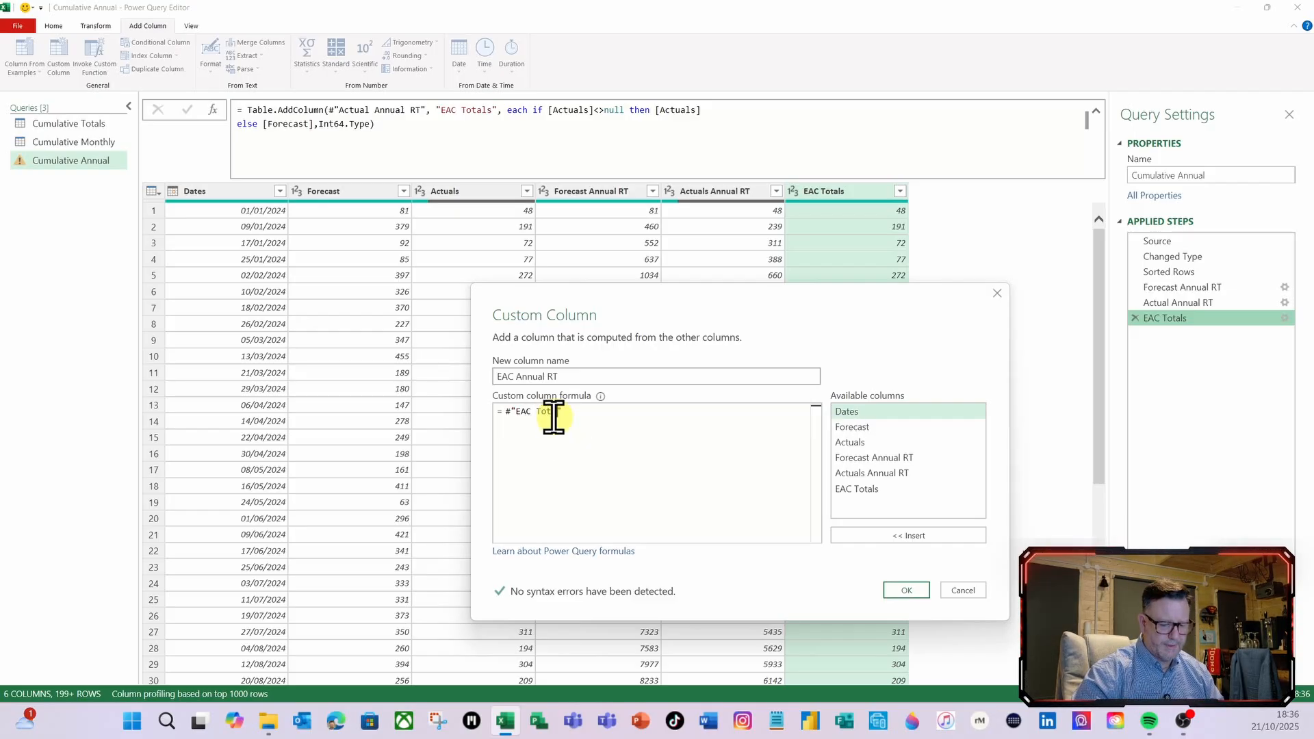
{"action": "type", "text": "tal"}
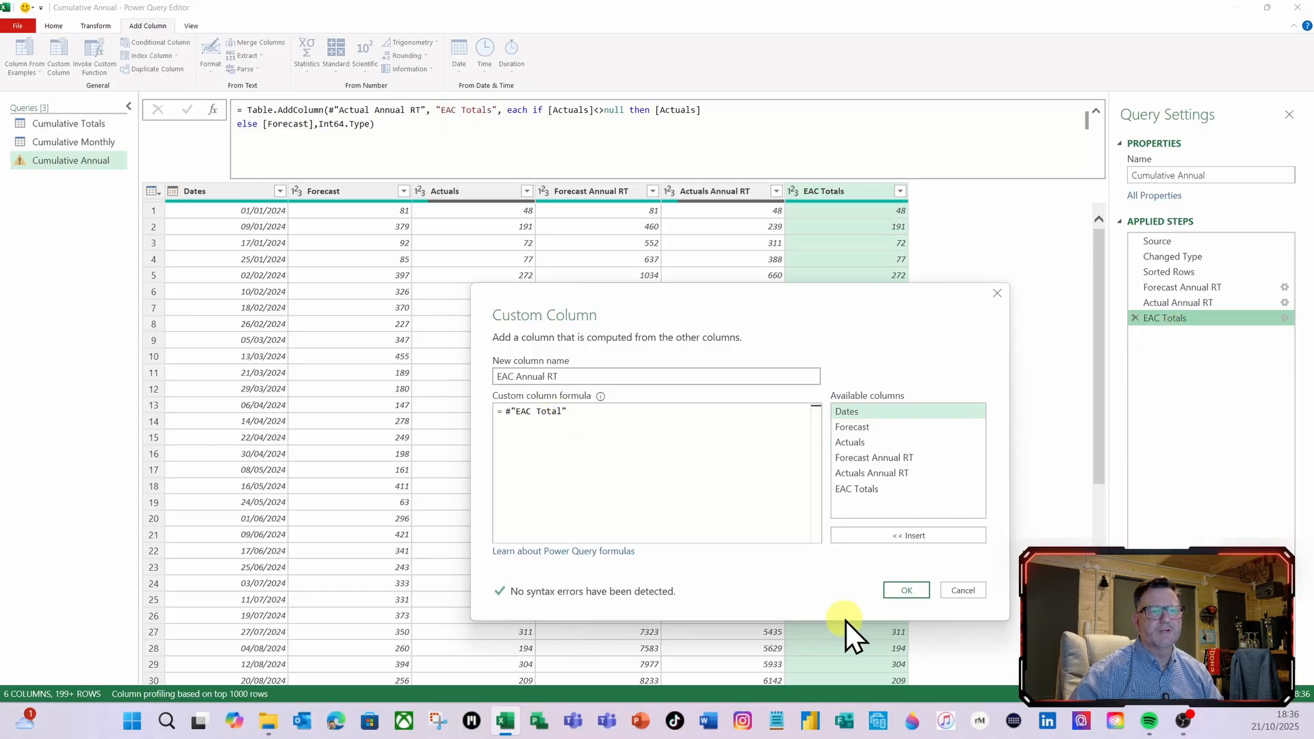
{"action": "left_click", "coordinate": [902, 591]}
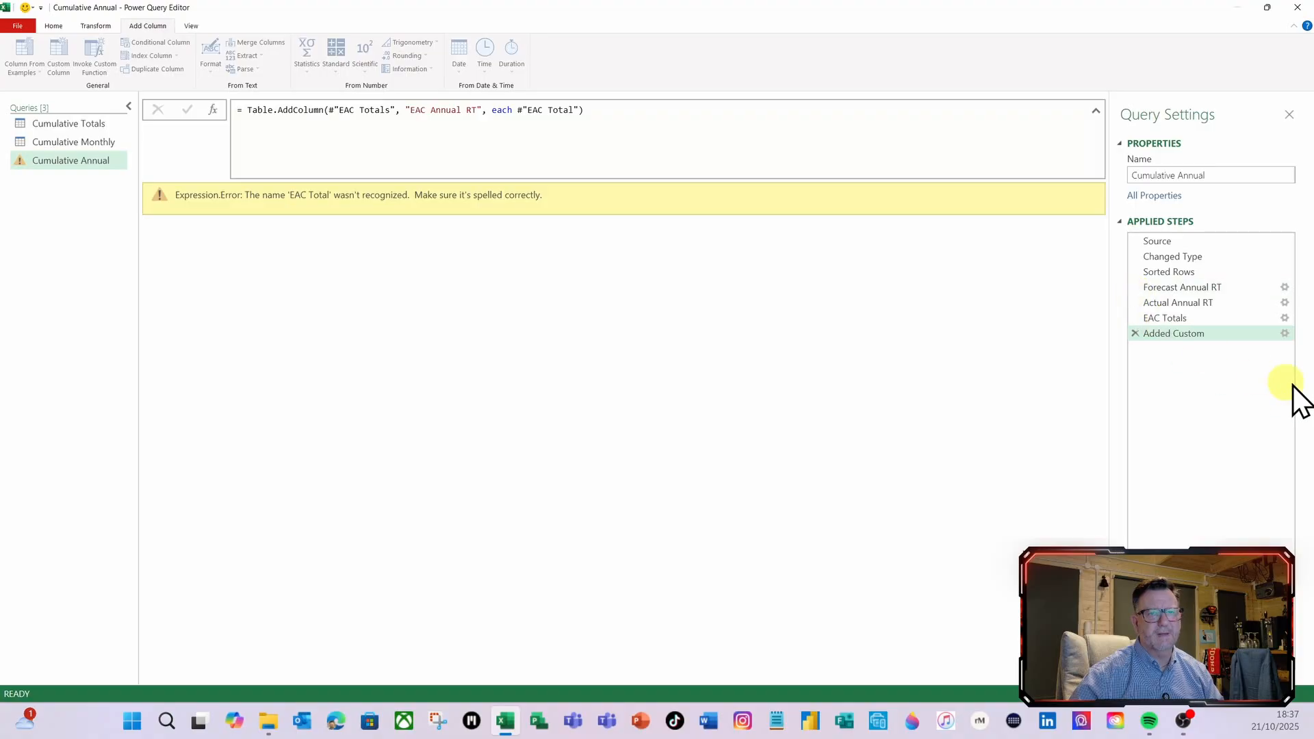
Correct the EAC Annual RT formula to #"EAC Totals" and preview the first row's nested table in an enlarged preview area
{"action": "left_click", "coordinate": [1285, 333]}
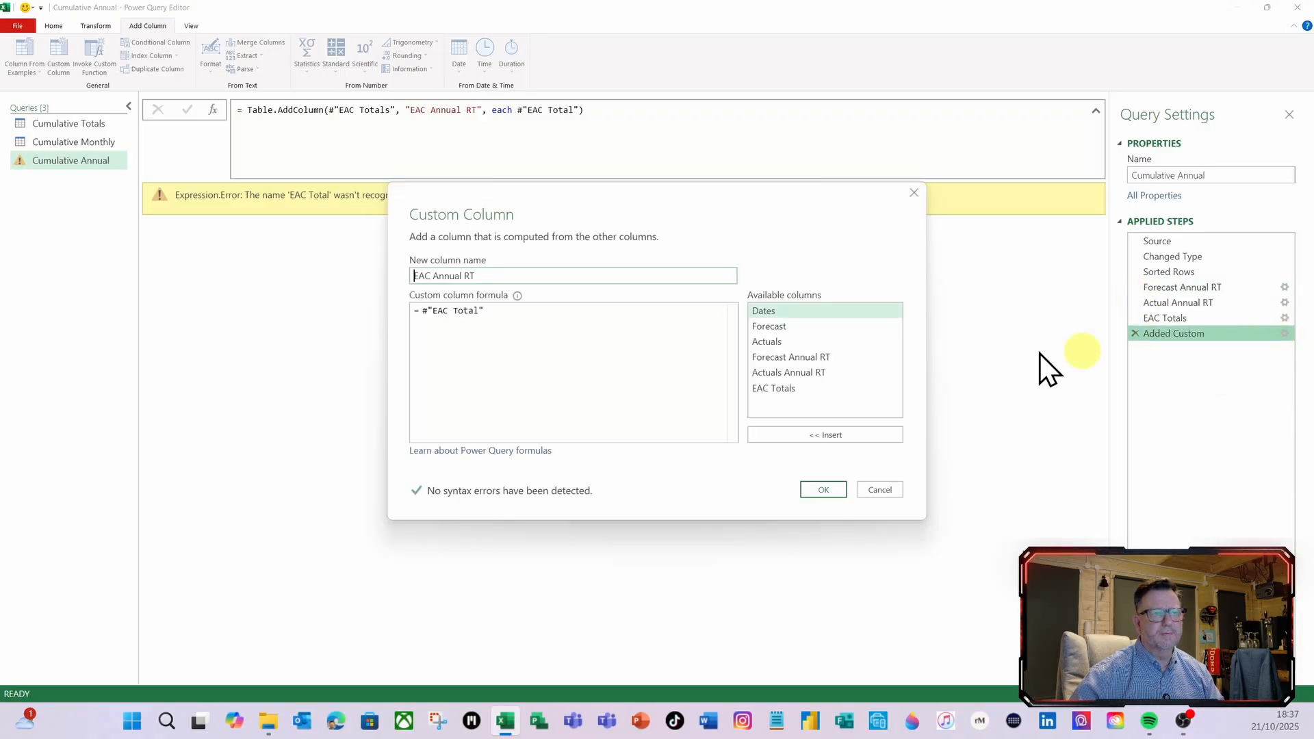
{"action": "left_click", "coordinate": [480, 314]}
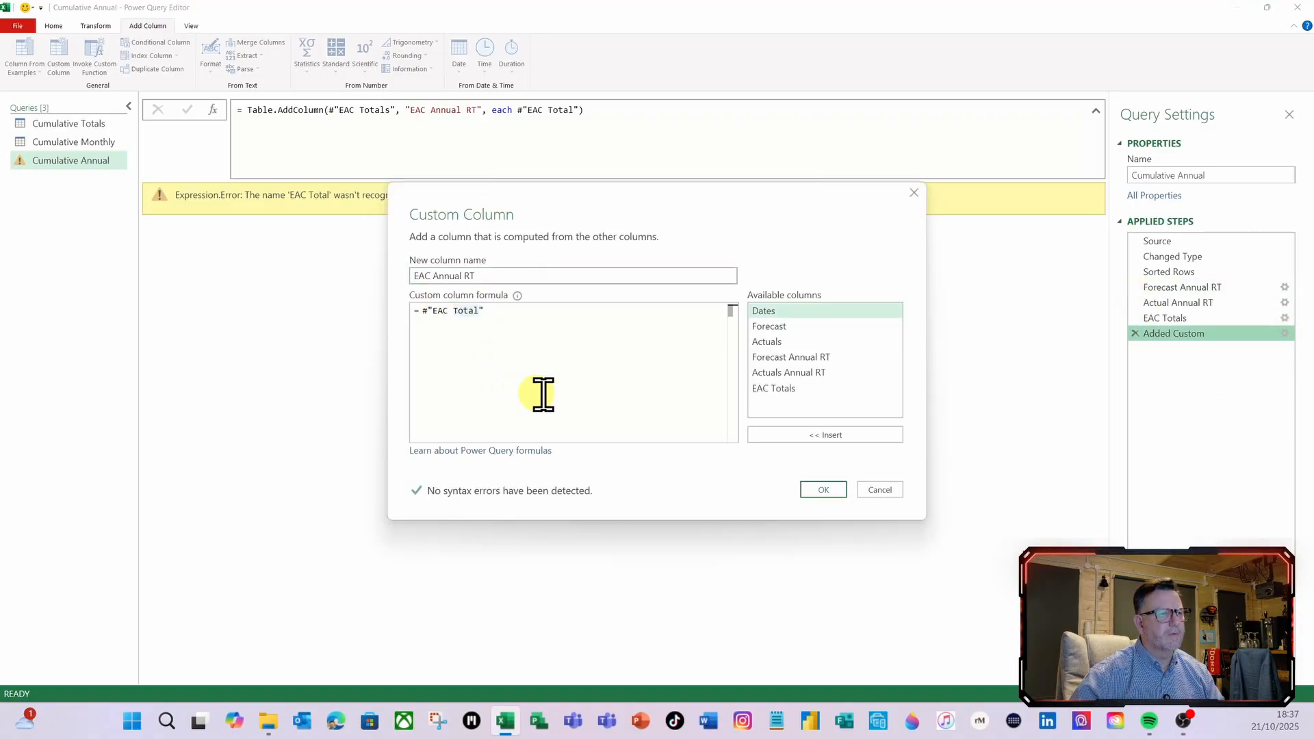
{"action": "type", "text": "s"}
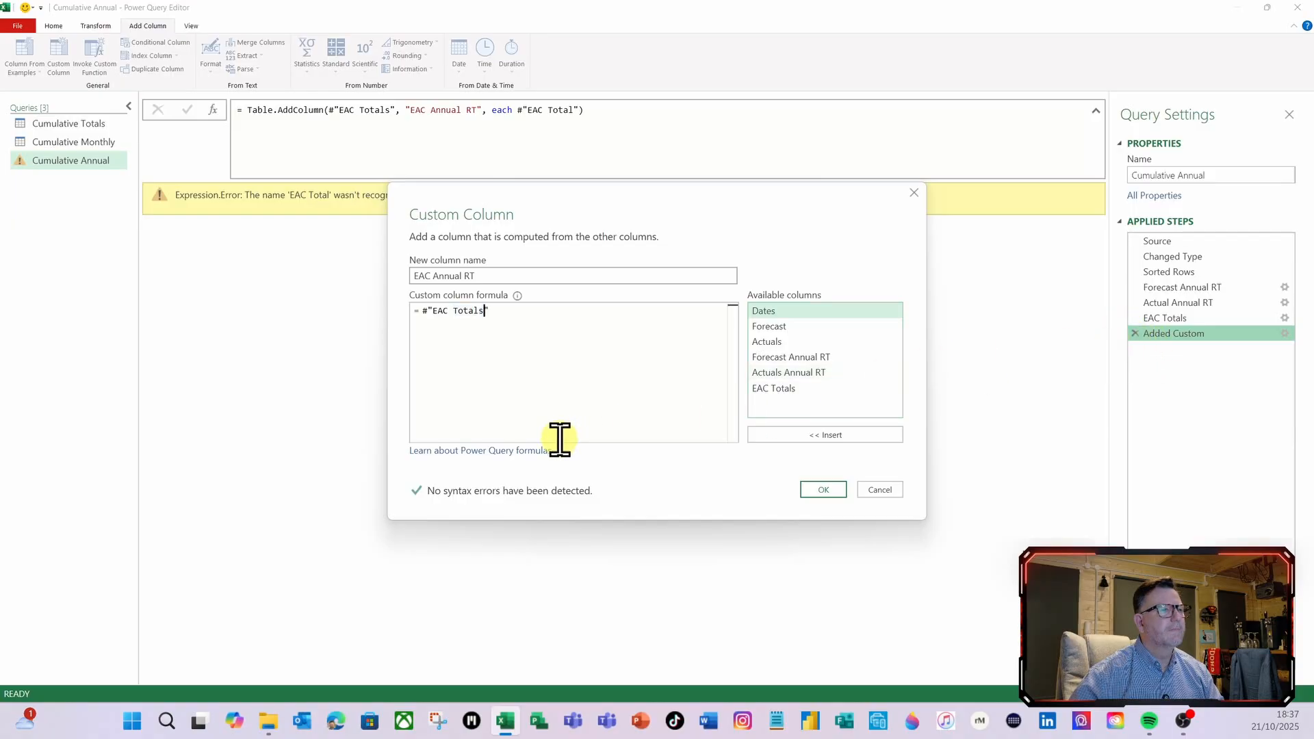
{"action": "left_click", "coordinate": [815, 493]}
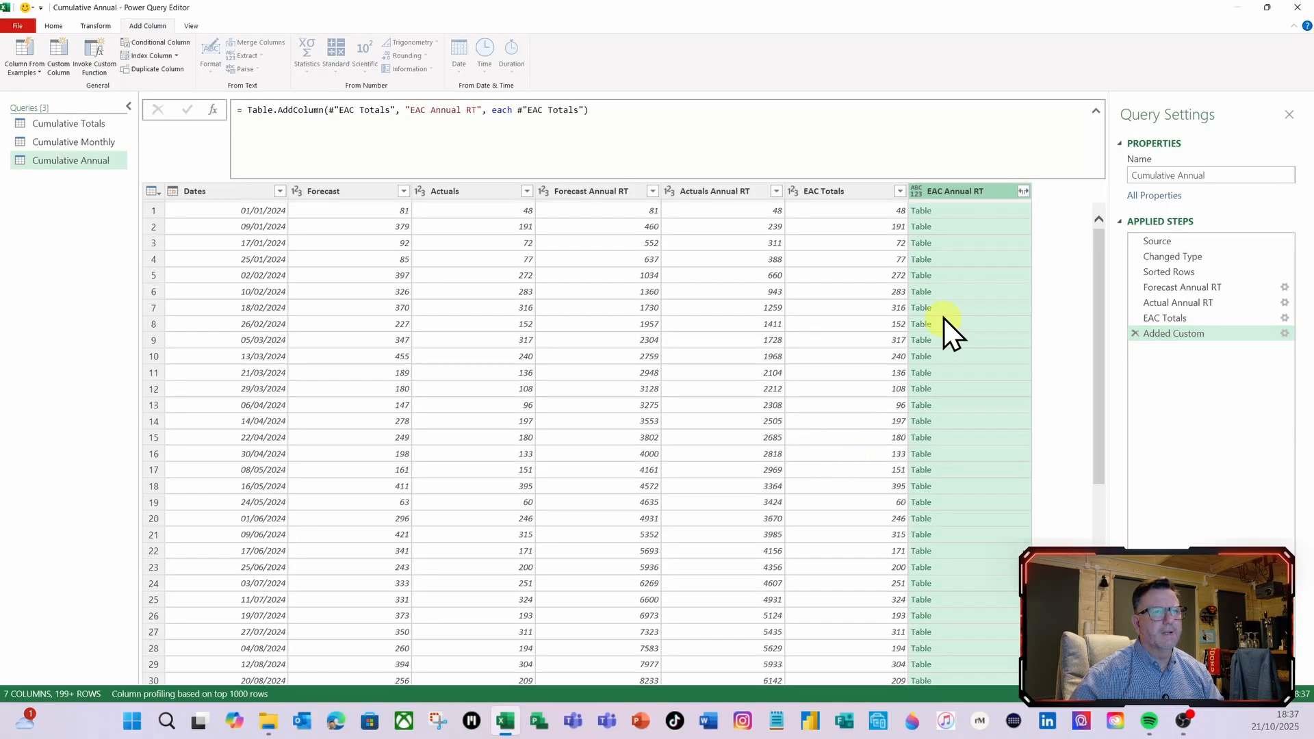
{"action": "left_click", "coordinate": [964, 216]}
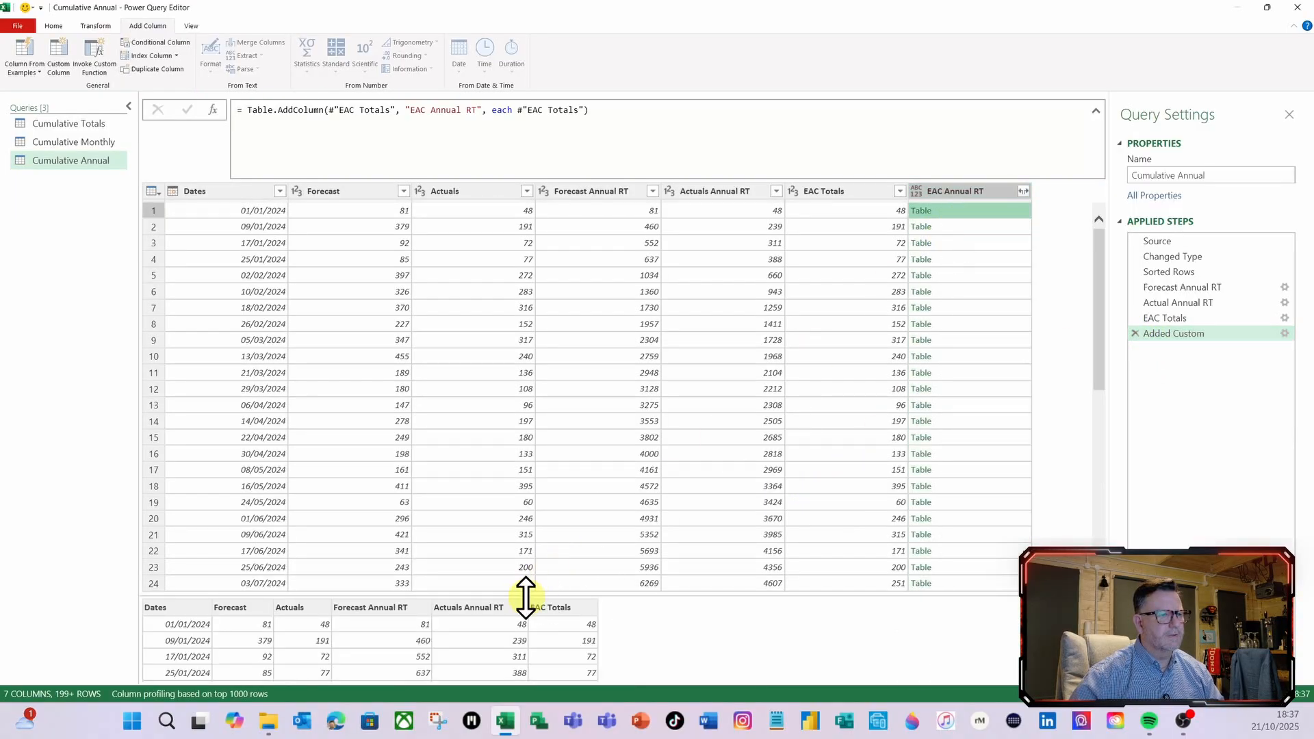
{"action": "left_click_drag", "start_coordinate": [528, 596], "coordinate": [472, 376]}
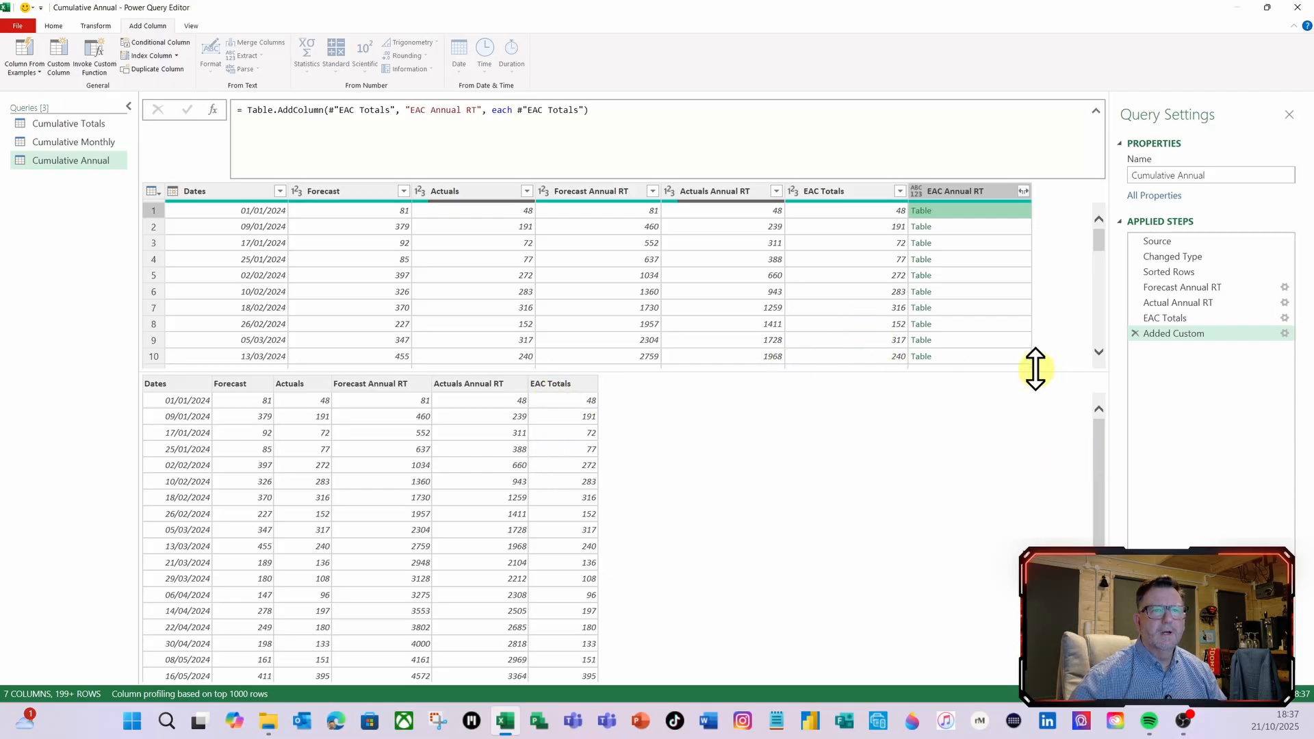
Reopen the EAC Annual RT formula and make #"EAC Totals" the first argument of Table.SelectRows, followed by a comma
{"action": "left_click", "coordinate": [1285, 333]}
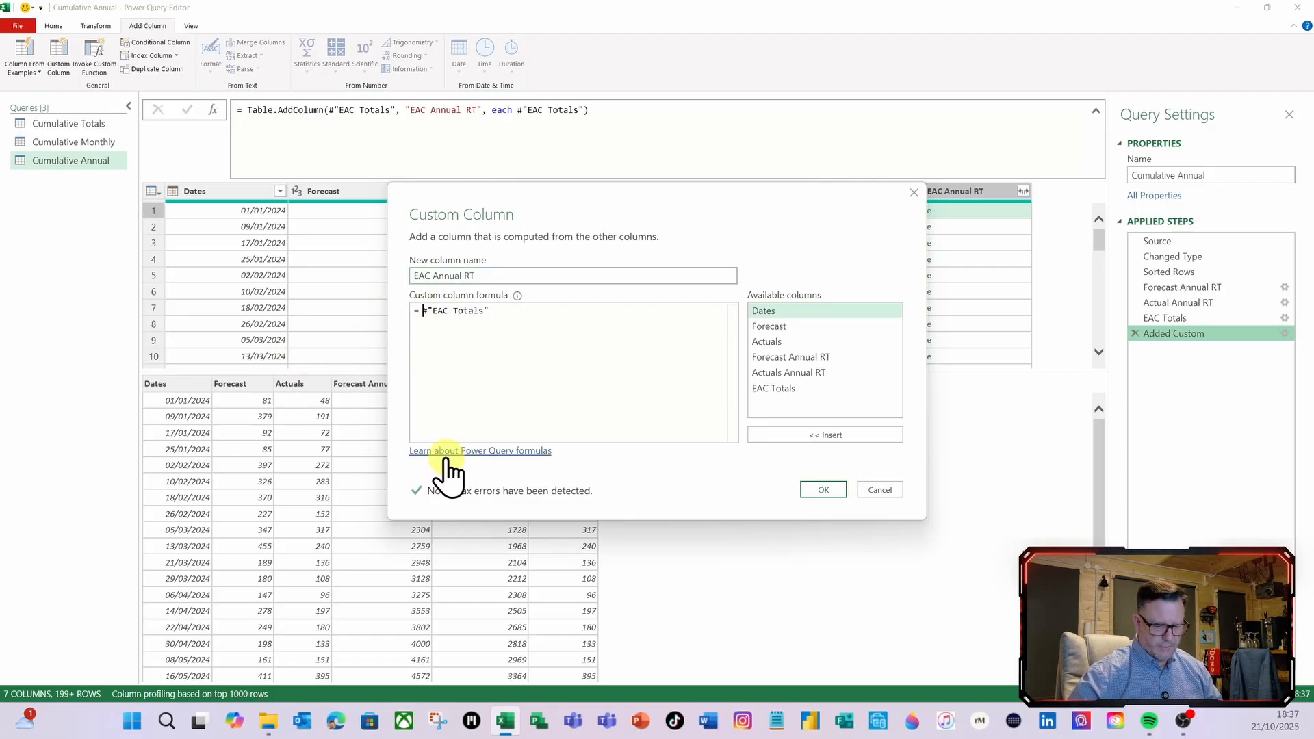
{"action": "key", "text": "Return"}
{"action": "type", "text": "ta"}
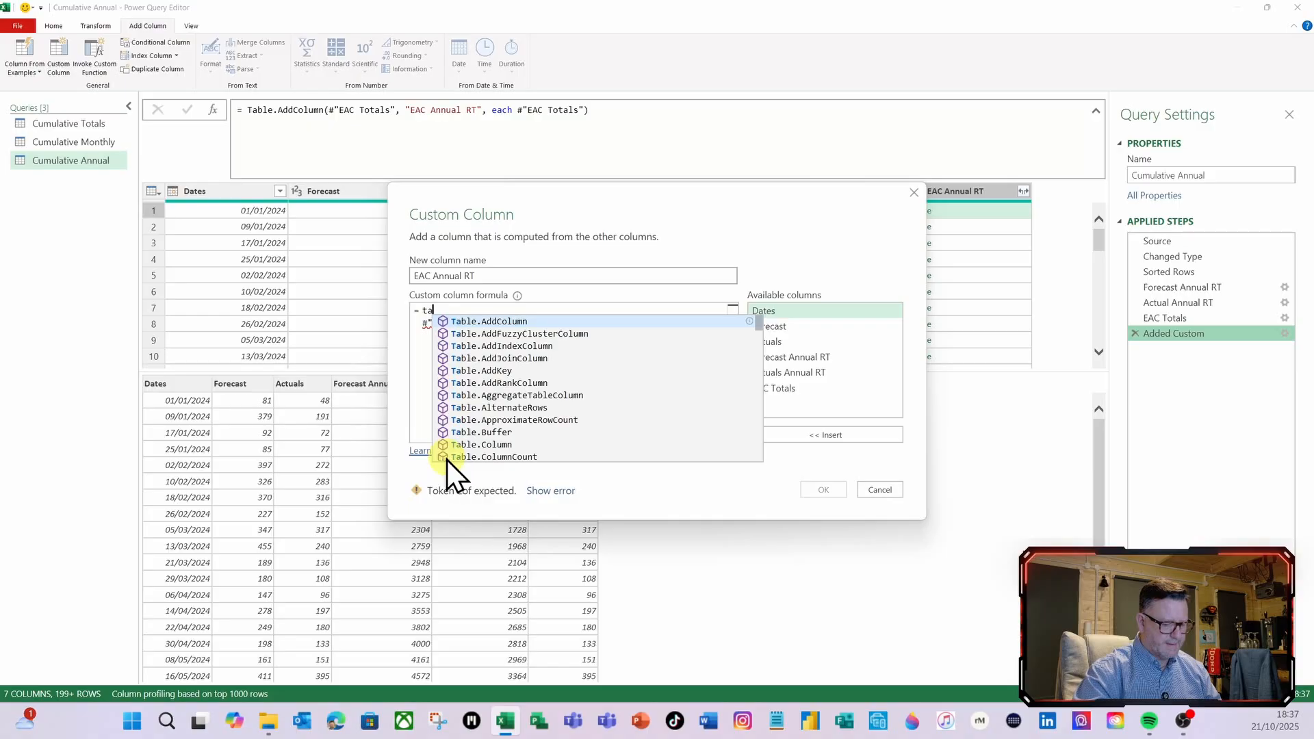
{"action": "type", "text": "ble"}
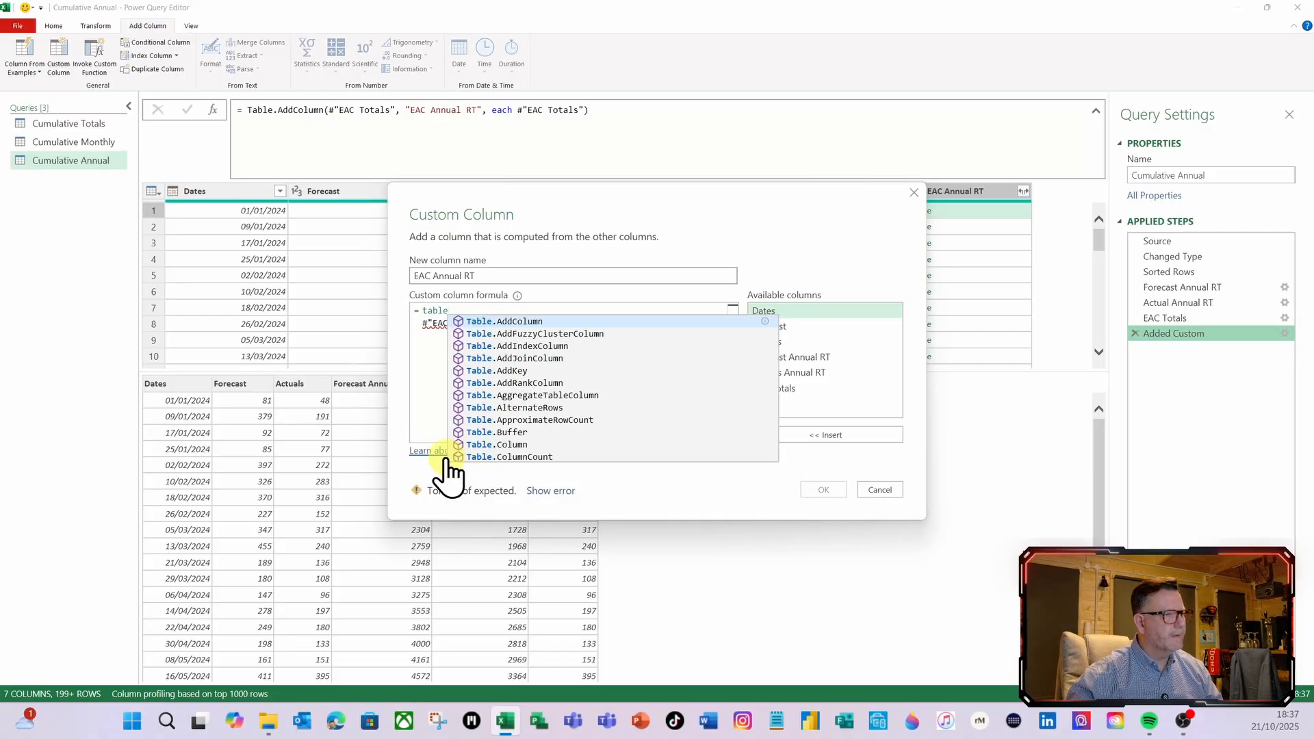
{"action": "type", "text": "s"}
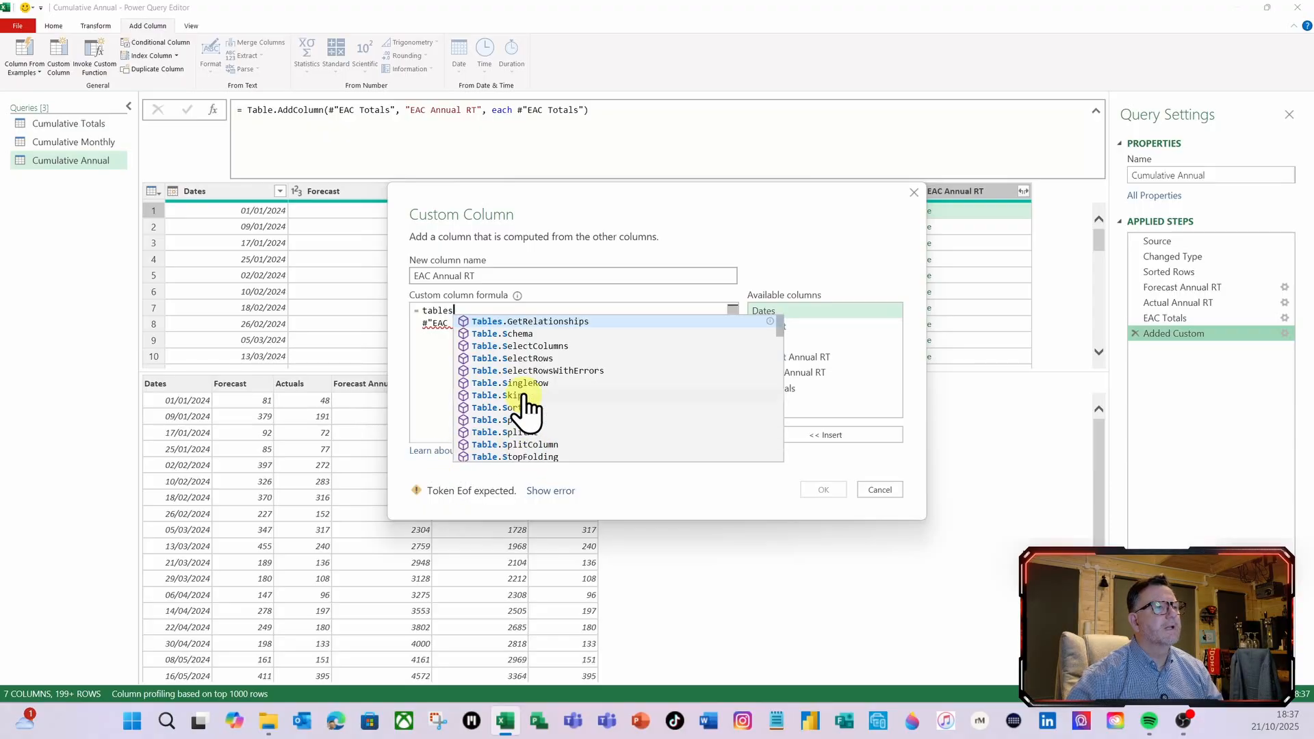
{"action": "left_click", "coordinate": [533, 359]}
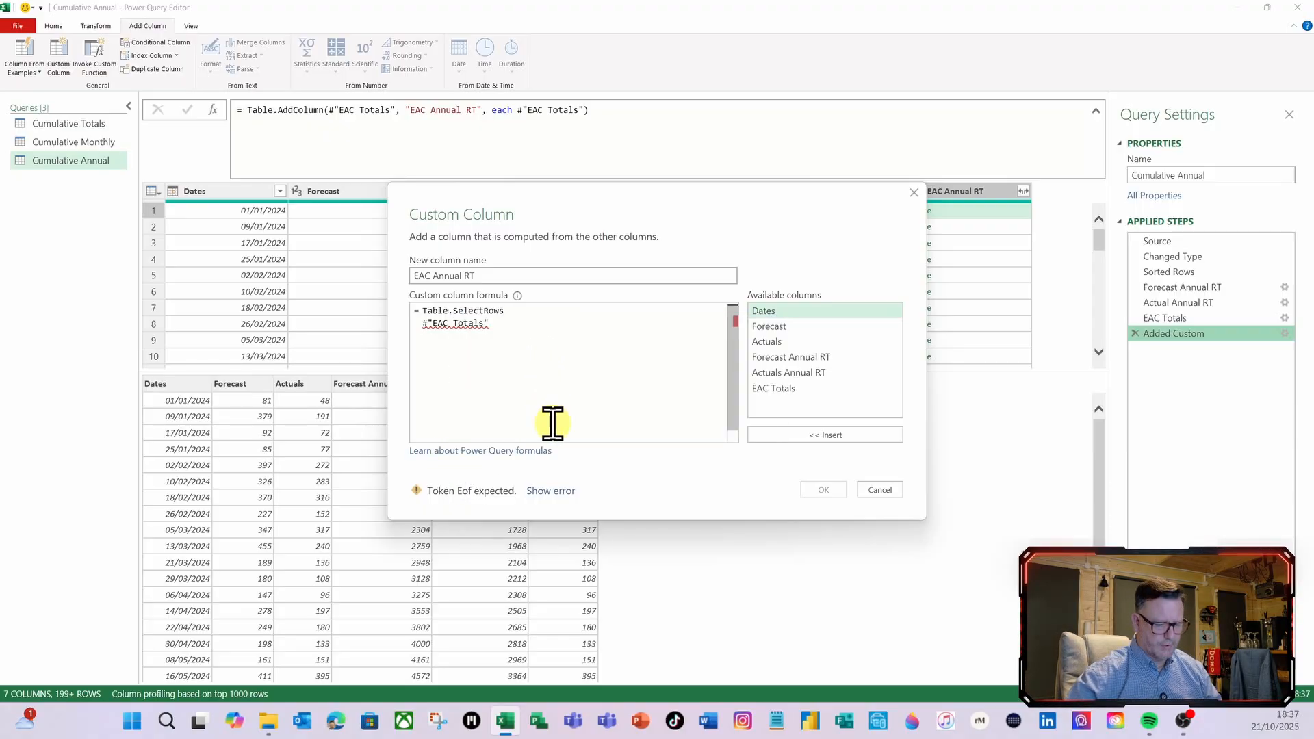
{"action": "type", "text": "("}
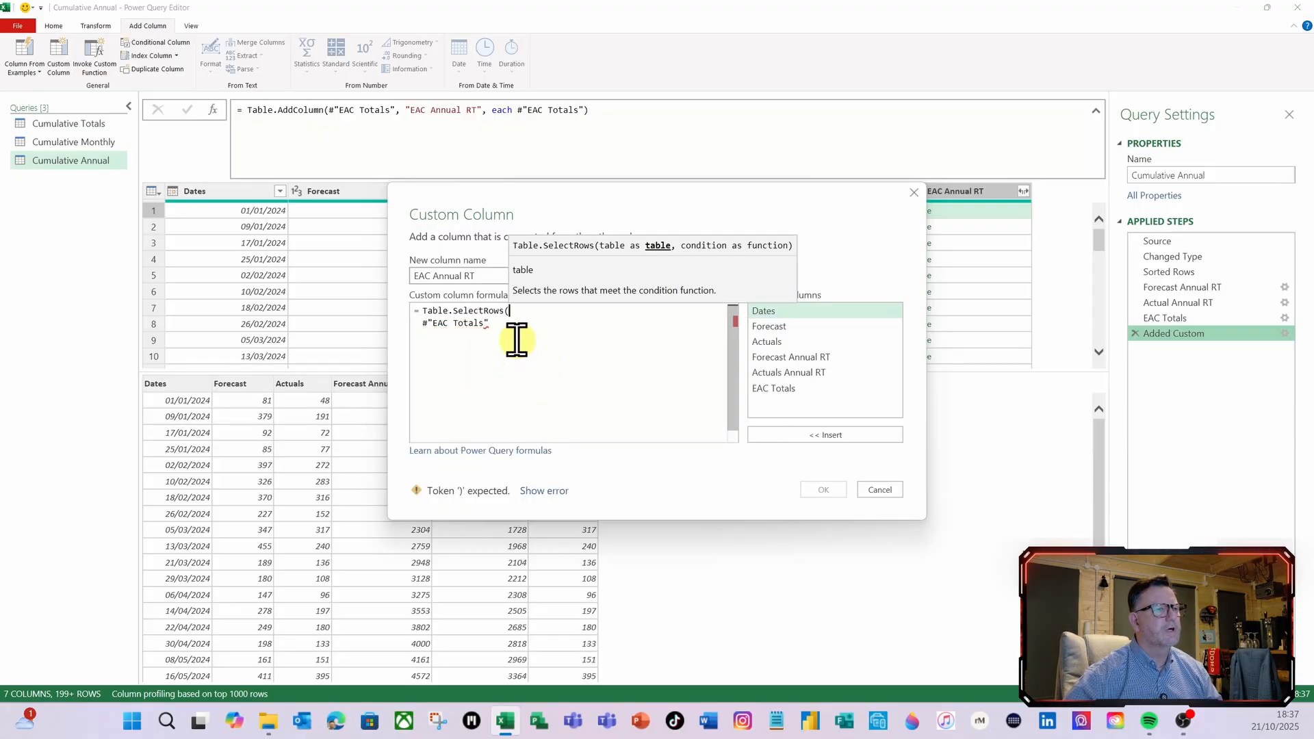
{"action": "left_click", "coordinate": [516, 334]}
{"action": "type", "text": ","}
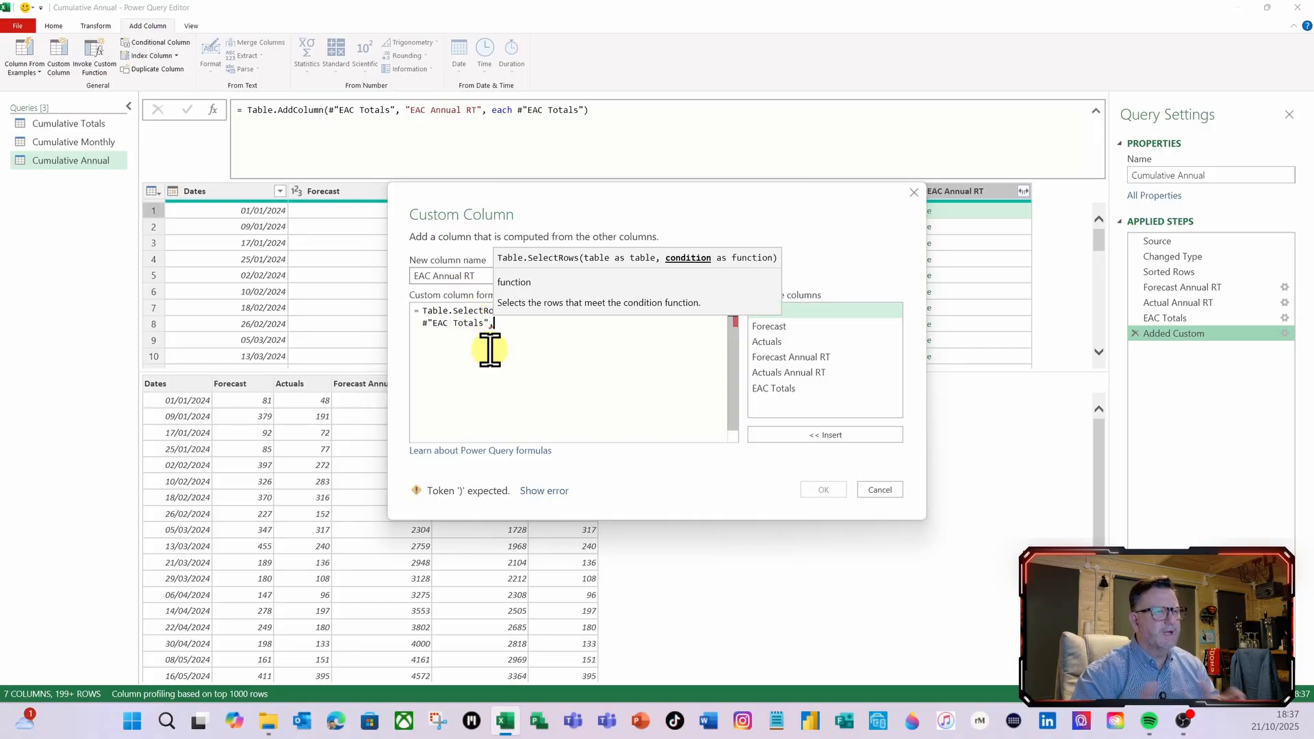
Move the dialog clear of the table headers and add the row condition (InnerT)=>InnerT[Dates]<=[Dates] to the Table.SelectRows formula
{"action": "left_click_drag", "start_coordinate": [591, 209], "coordinate": [473, 358]}
{"action": "left_click_drag", "start_coordinate": [573, 355], "coordinate": [589, 262]}
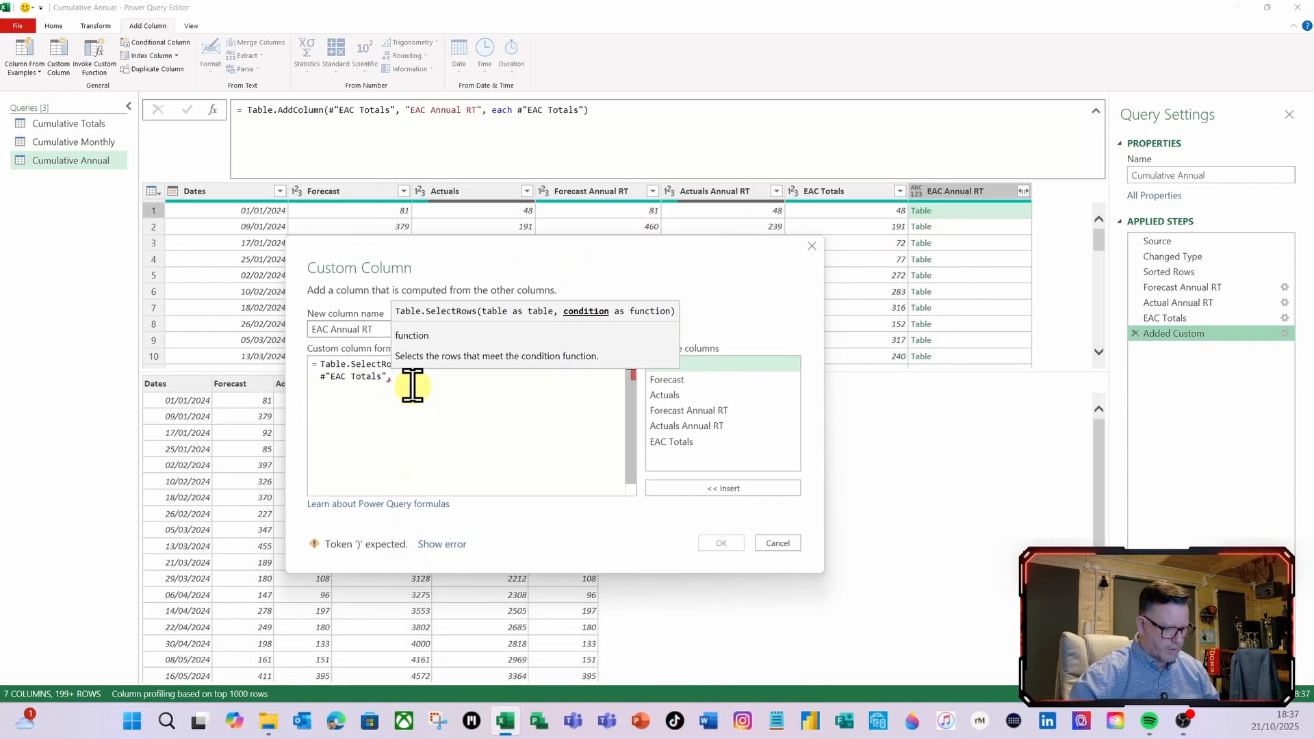
{"action": "type", "text": "(Inn"}
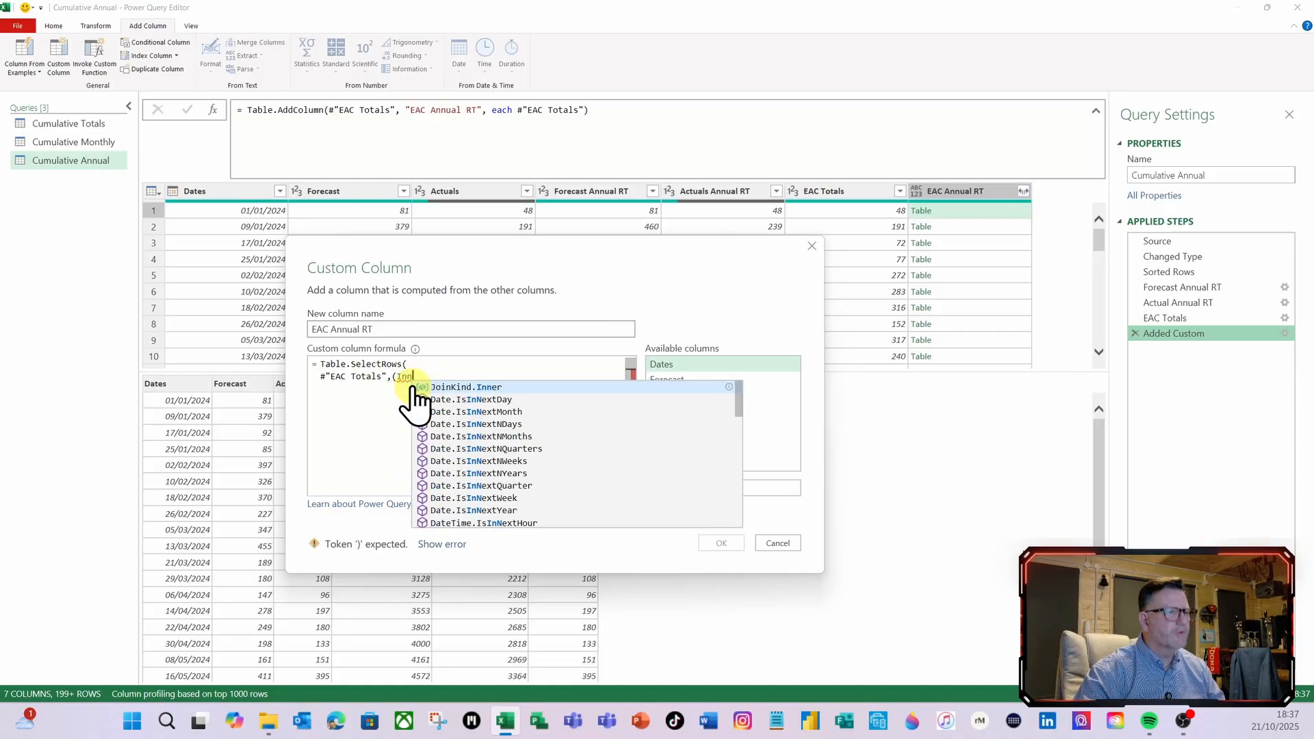
{"action": "type", "text": "erT"}
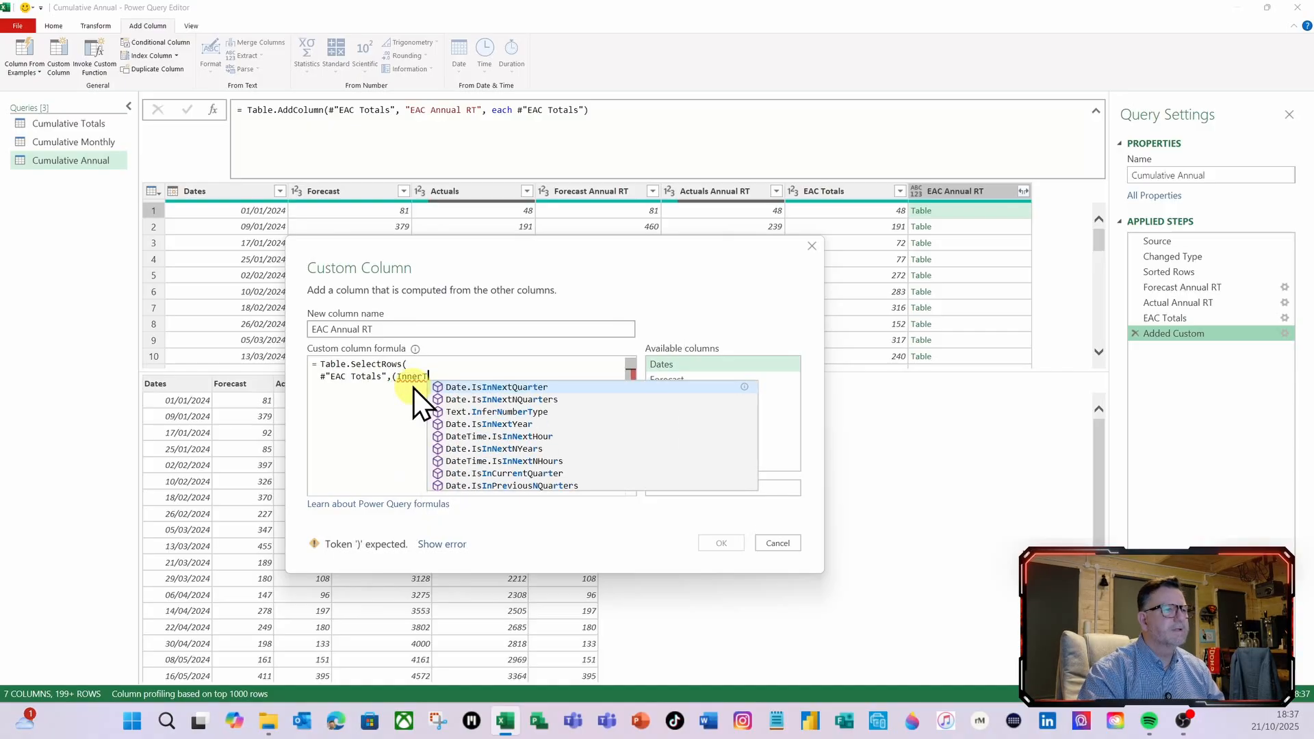
{"action": "type", "text": ")="}
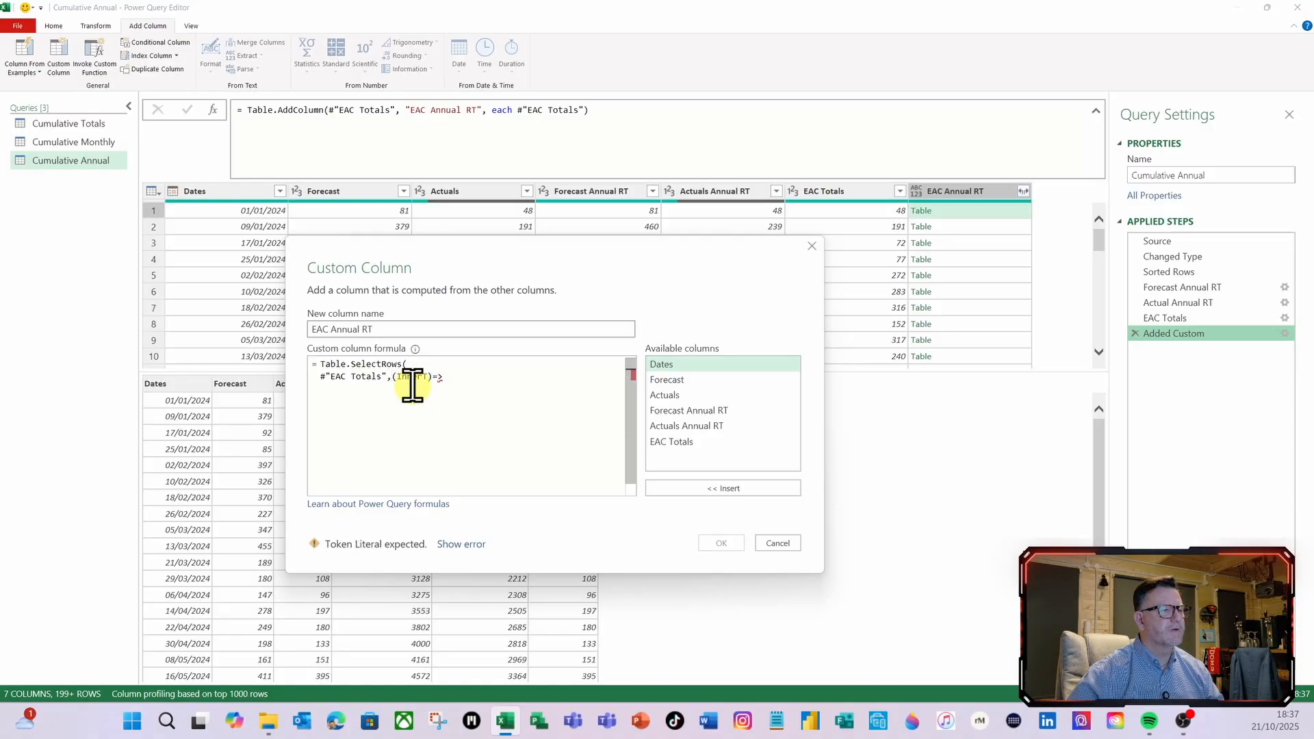
{"action": "type", "text": ">inn"}
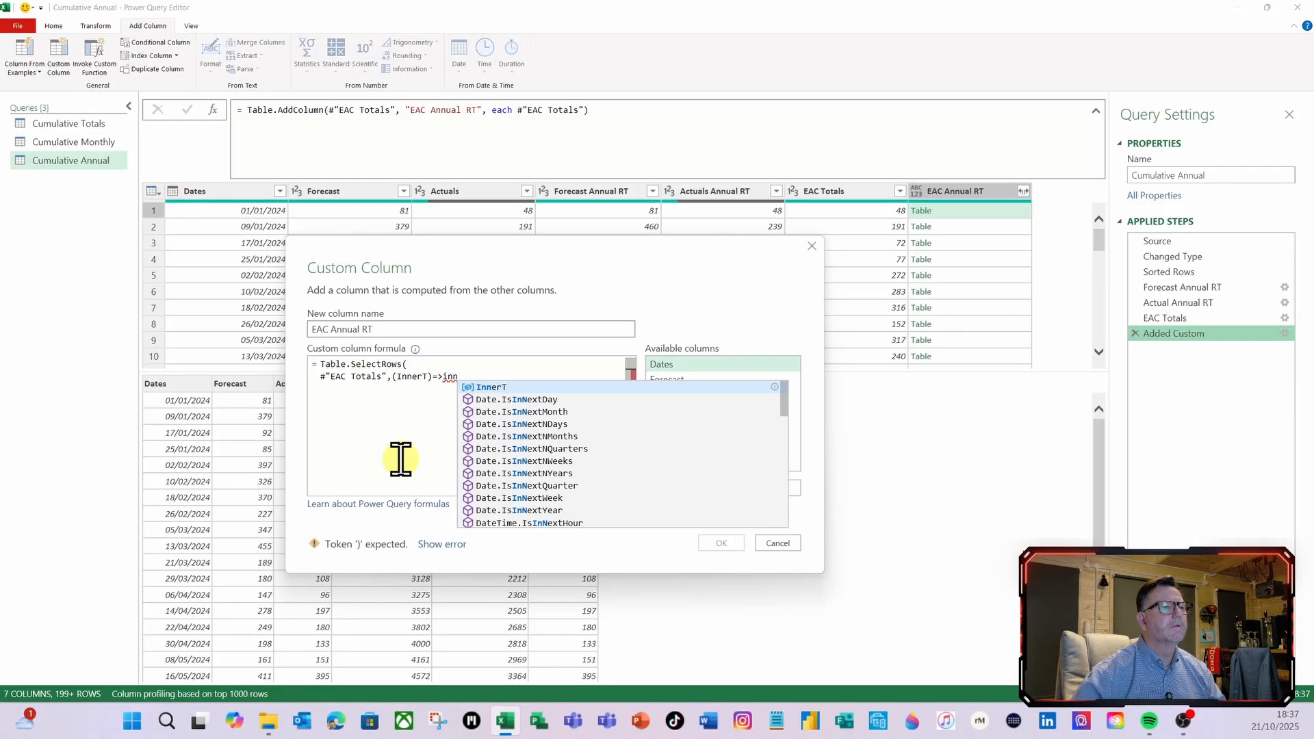
{"action": "left_click", "coordinate": [490, 387]}
{"action": "type", "text": "["}
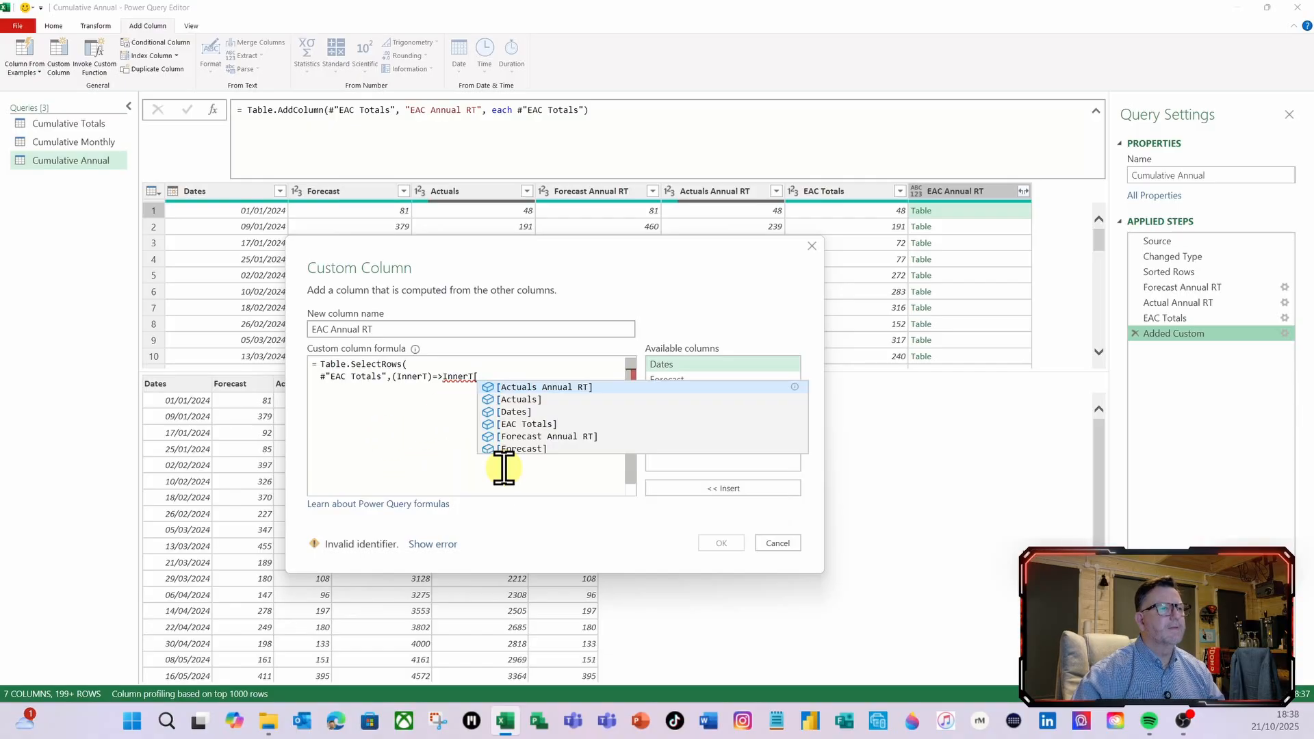
{"action": "left_click", "coordinate": [521, 412]}
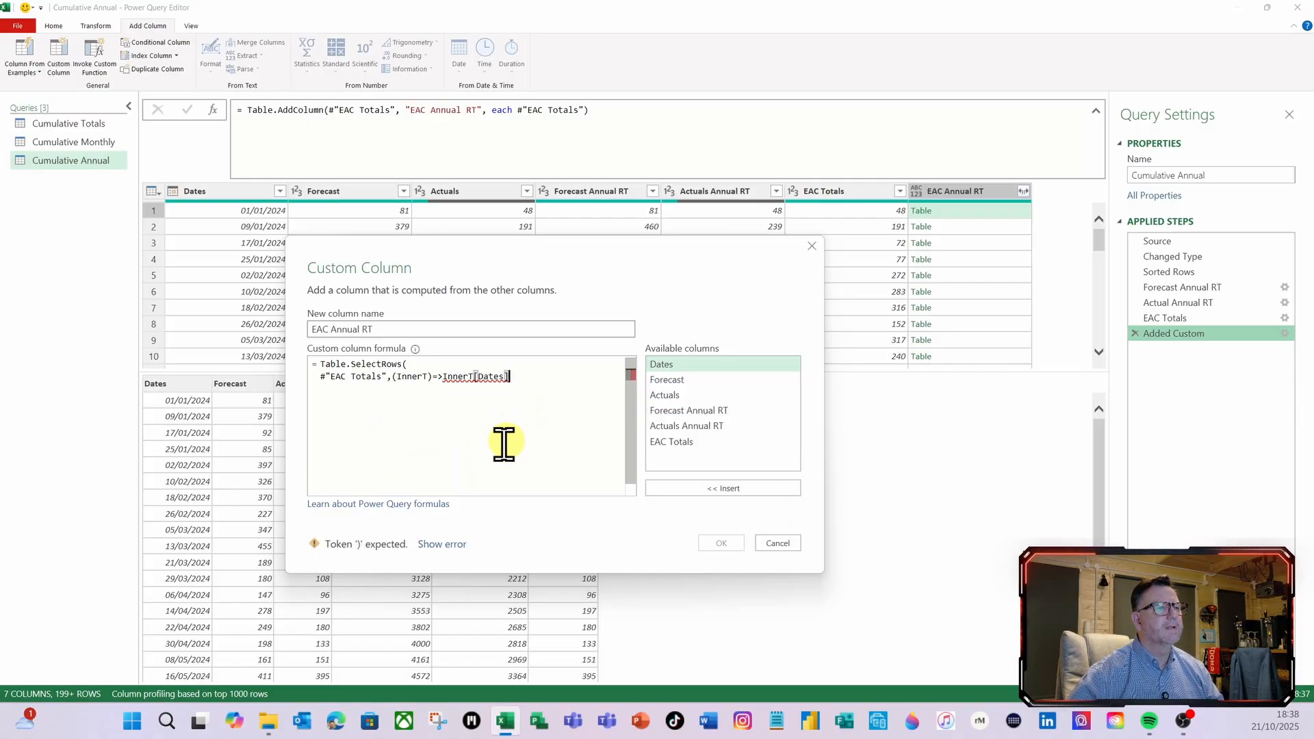
{"action": "type", "text": "<="}
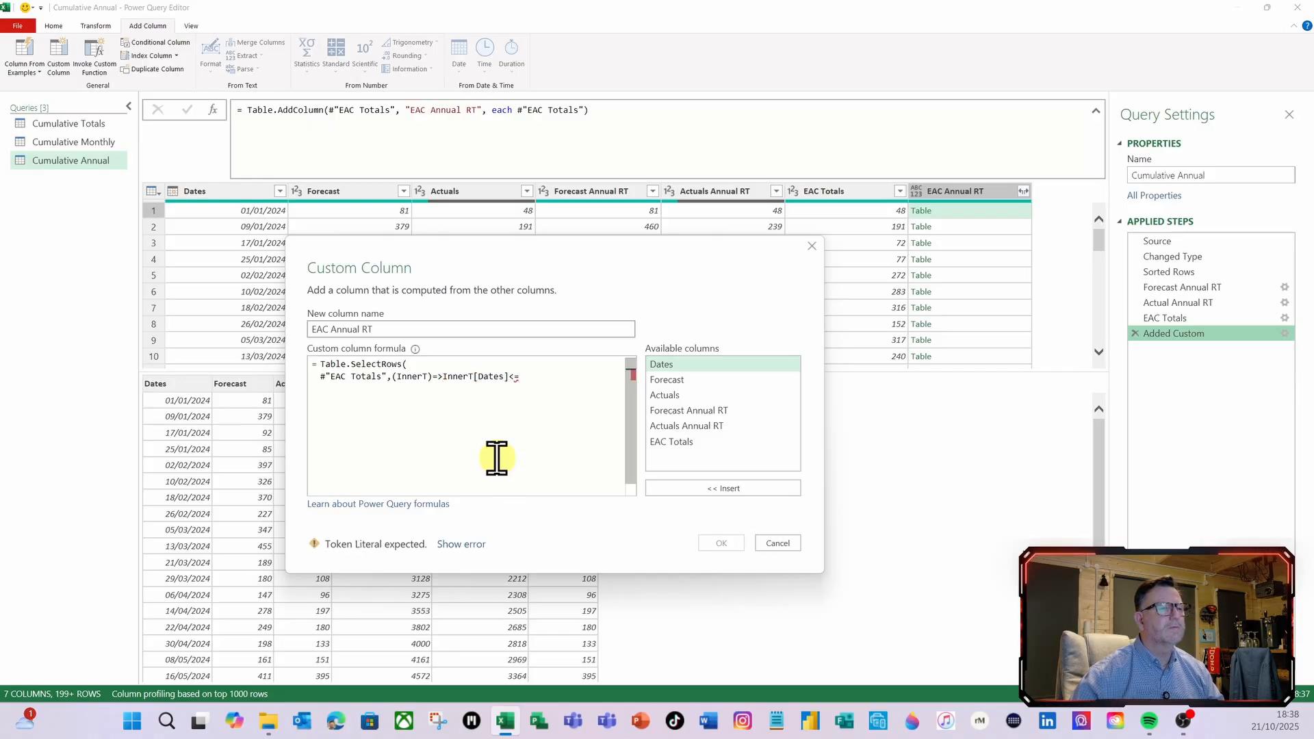
{"action": "double_click", "coordinate": [663, 367]}
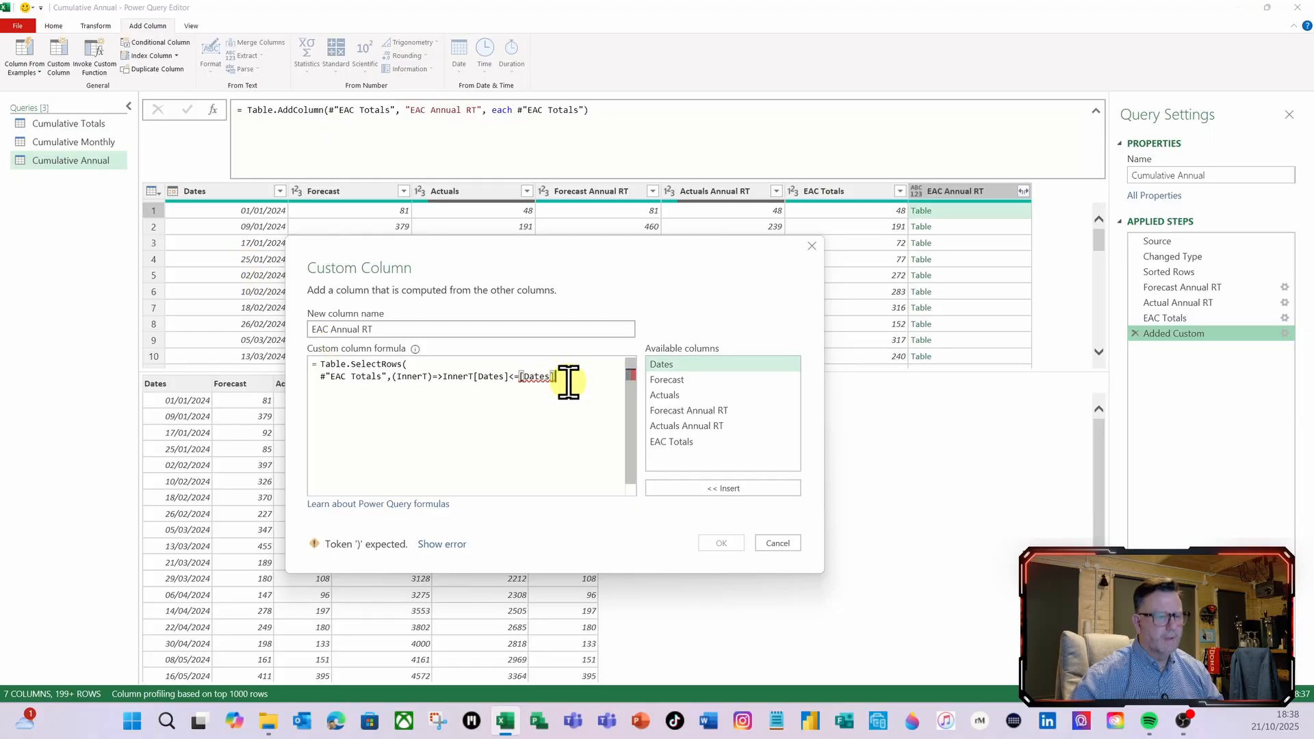
Extend the Table.SelectRows row condition on a new line with and Date.Year(InnerT[Dates])
{"action": "key", "text": "Return"}
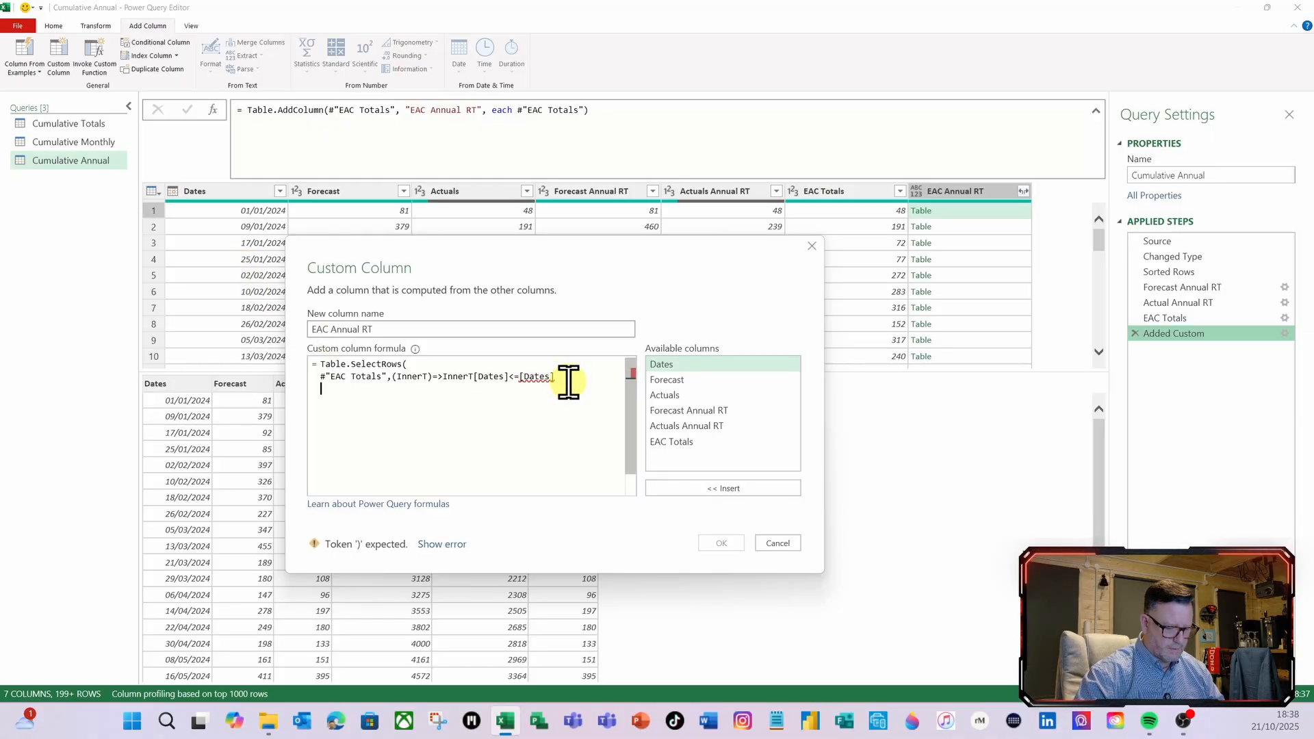
{"action": "type", "text": "and"}
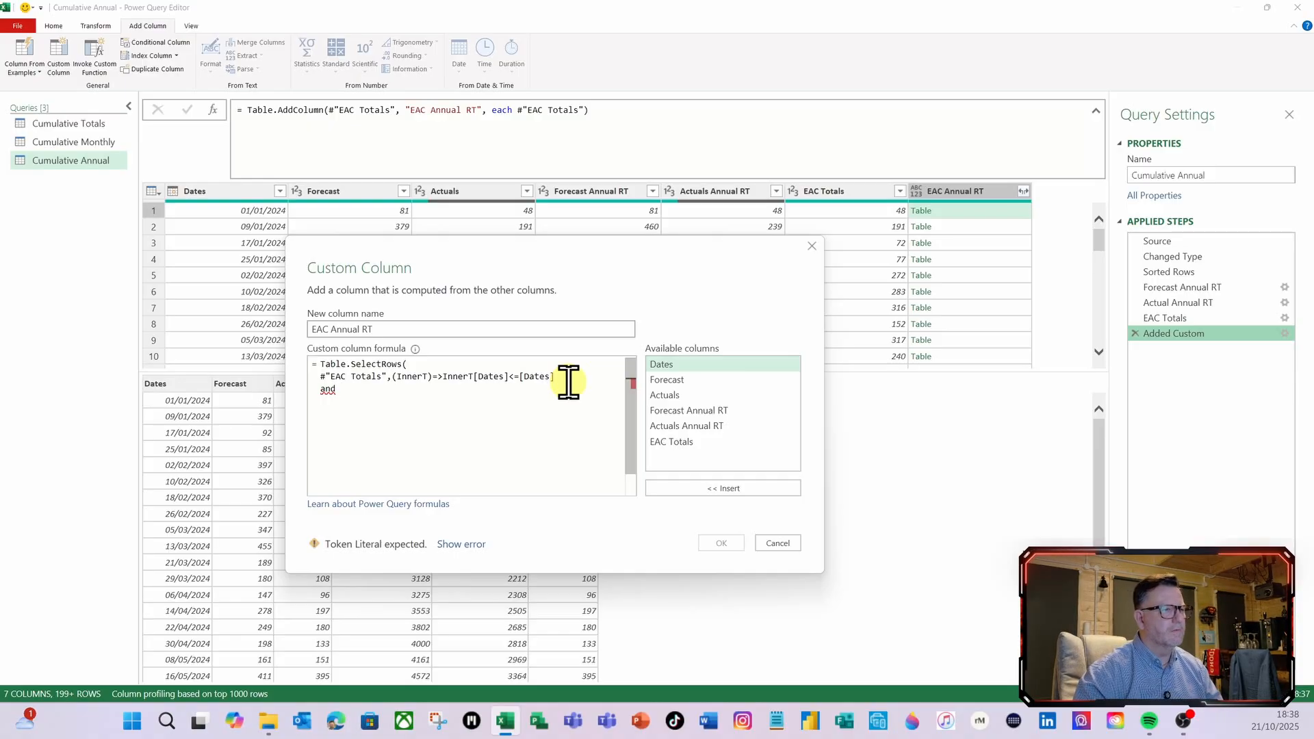
{"action": "type", "text": "date"}
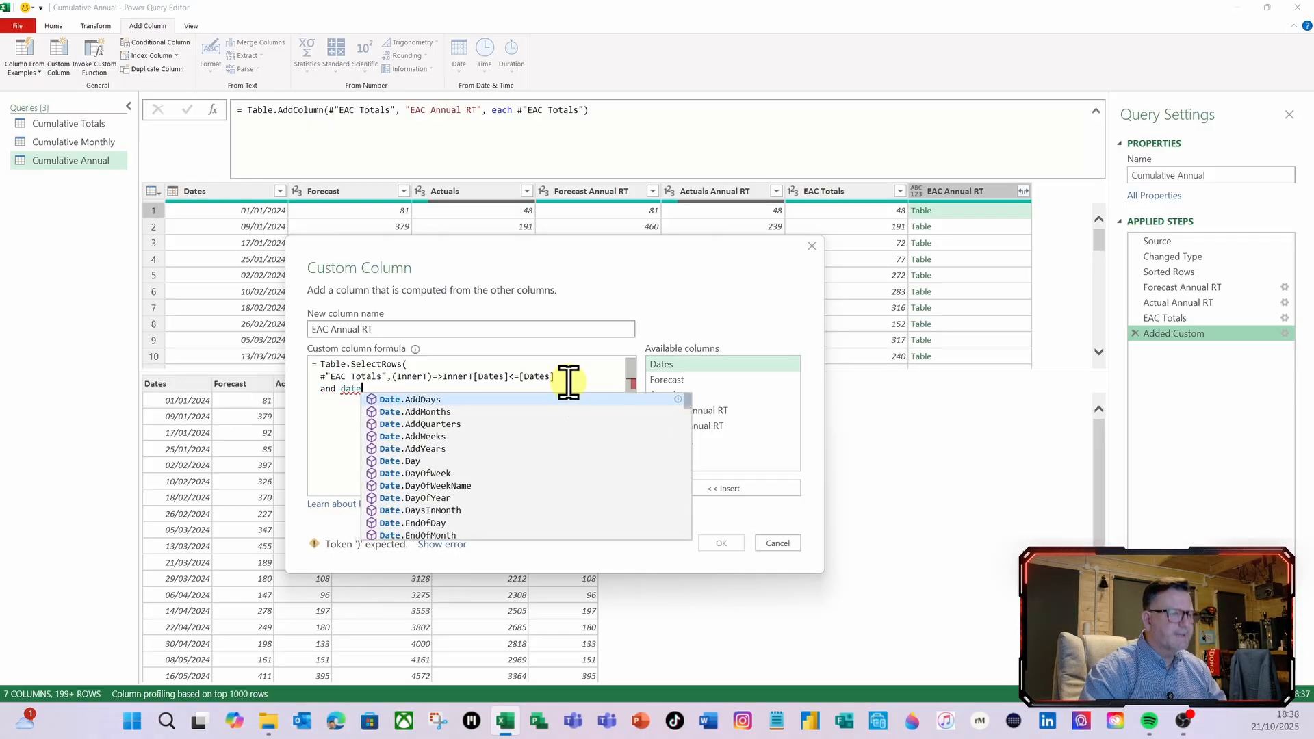
{"action": "type", "text": "y"}
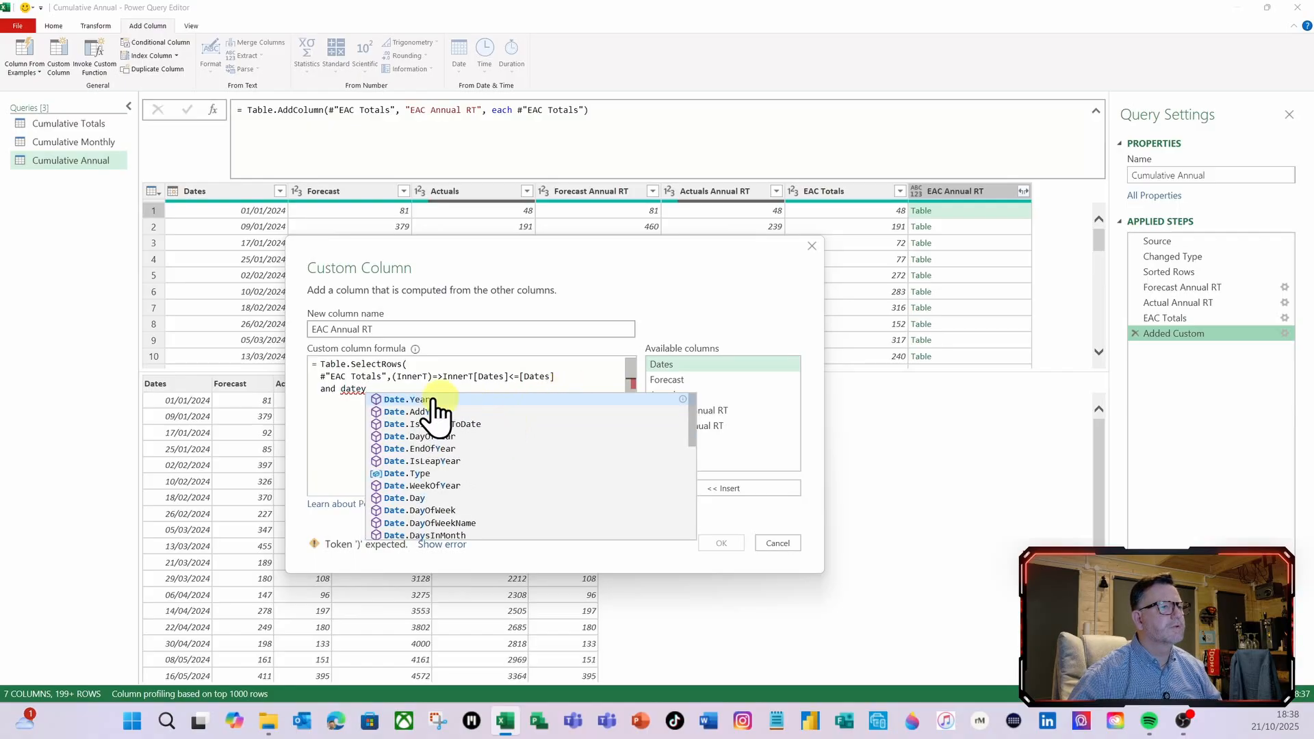
{"action": "left_click", "coordinate": [412, 400]}
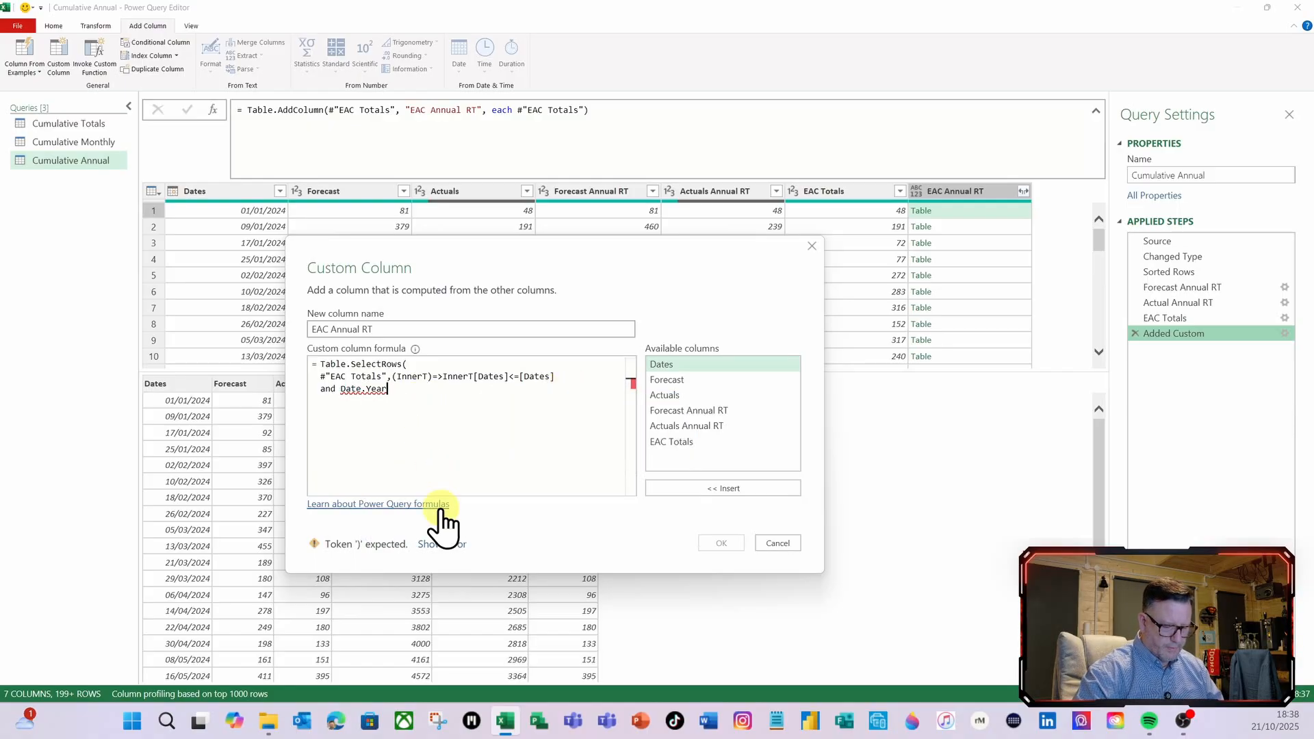
{"action": "type", "text": "(inn"}
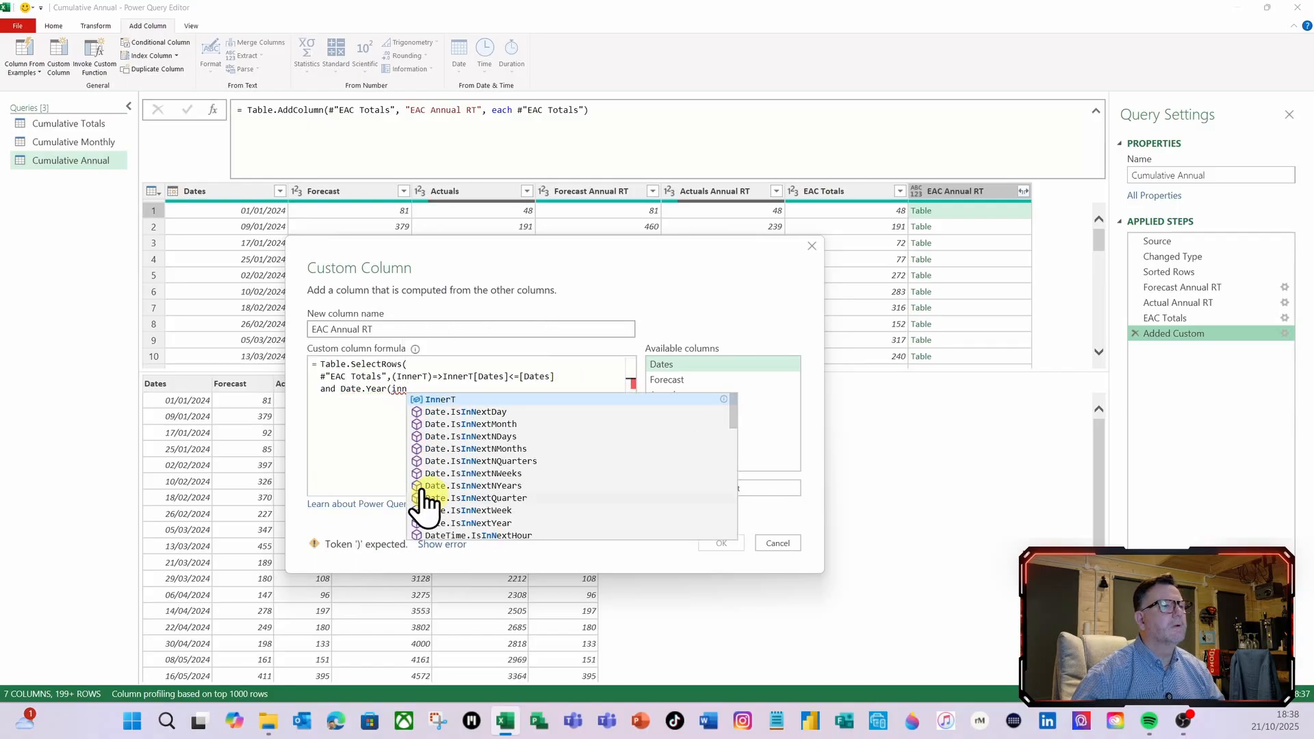
{"action": "left_click", "coordinate": [441, 399]}
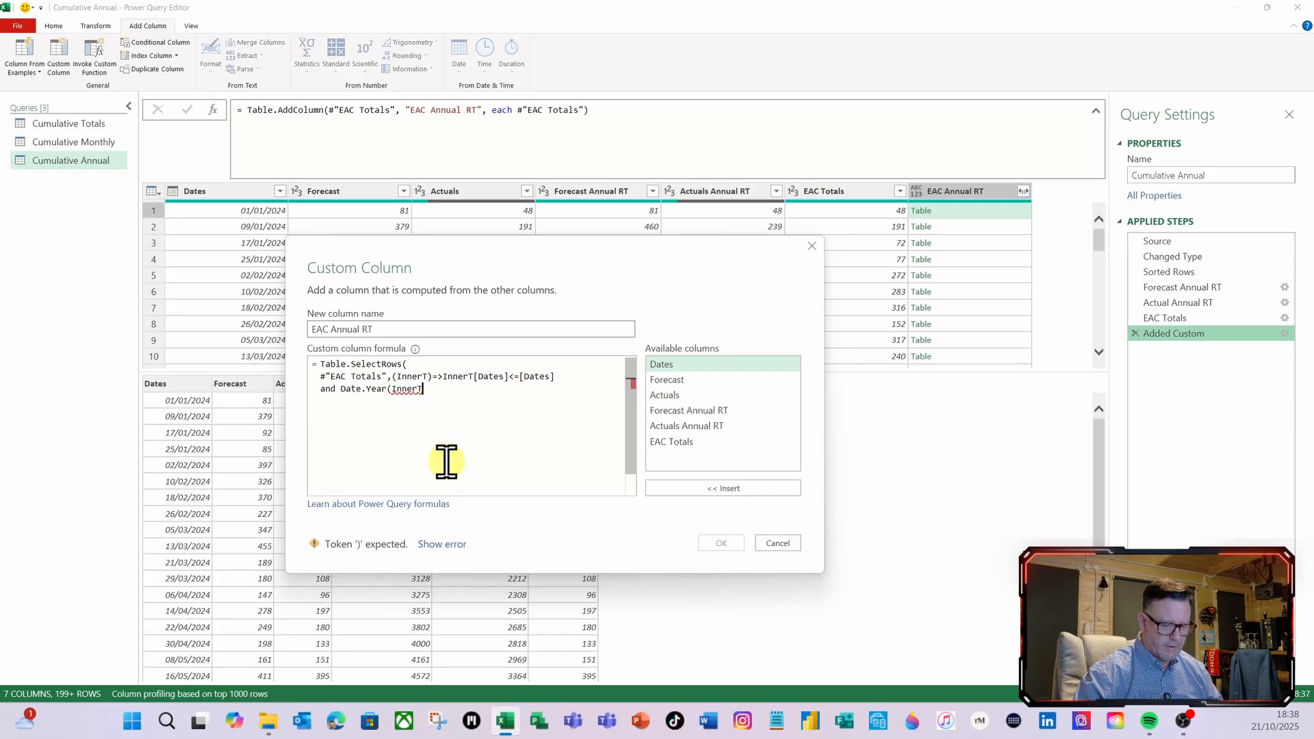
{"action": "type", "text": "["}
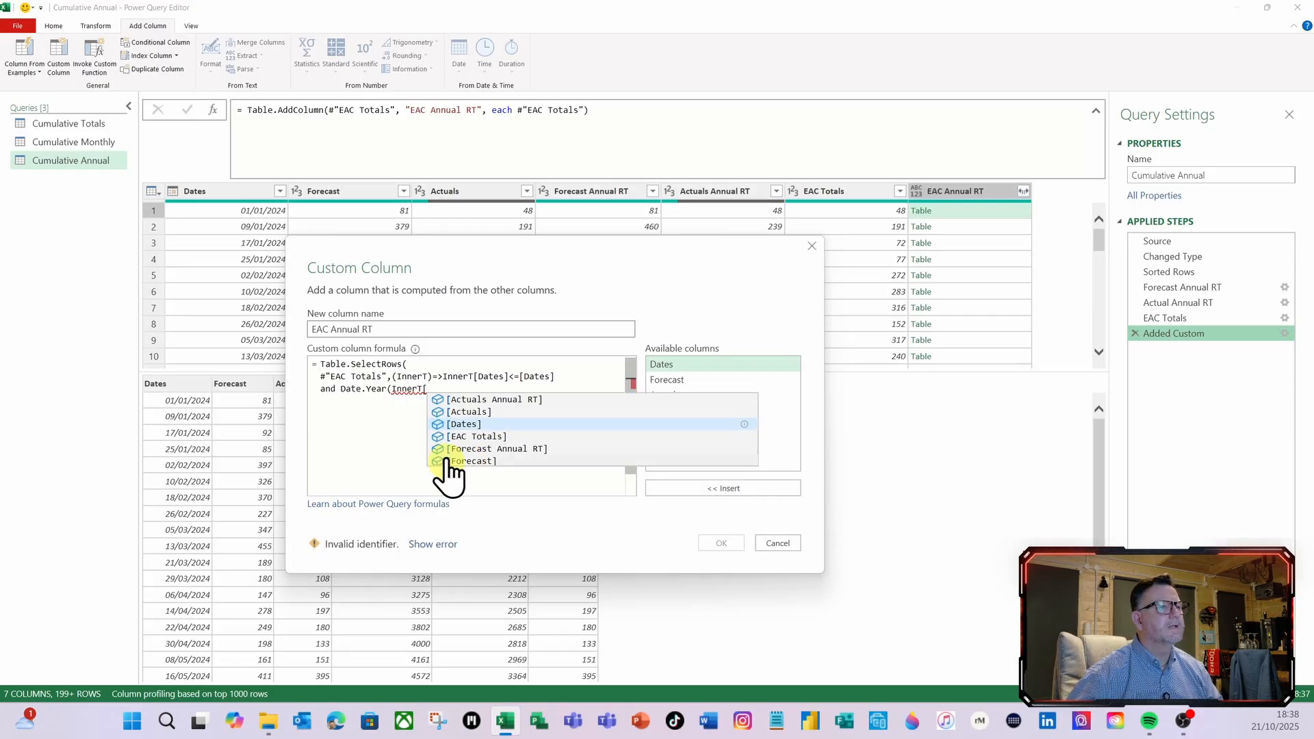
{"action": "left_click", "coordinate": [474, 424]}
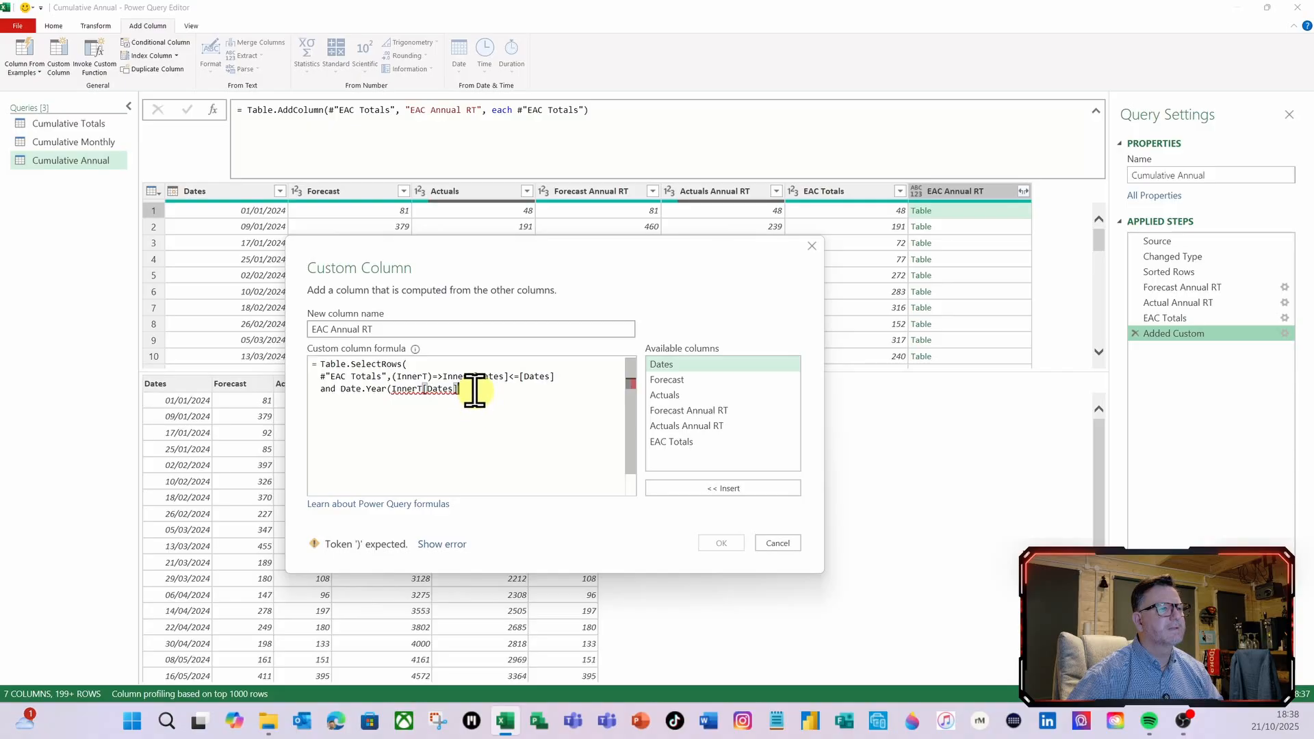
{"action": "type", "text": ")"}
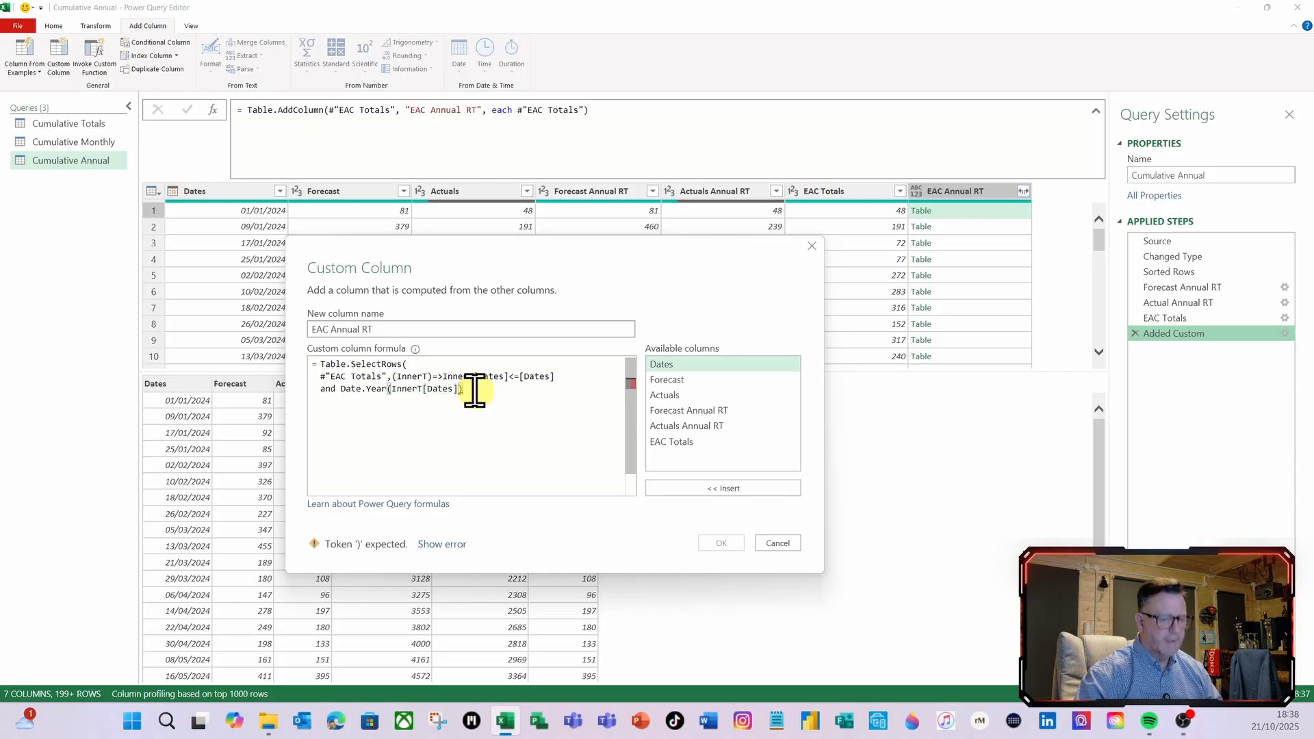
{"action": "type", "text": "=date"}
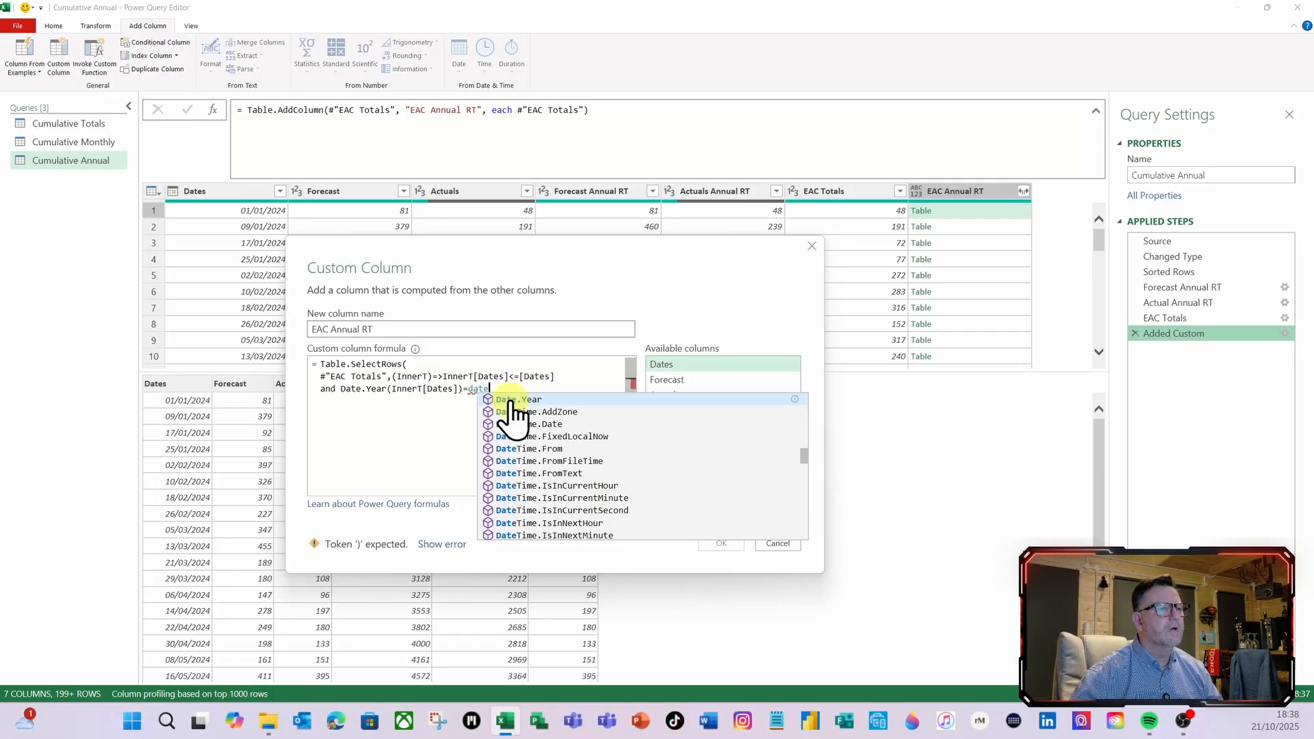
Compare the inner table's year with =Date.Year([Dates]) and close the Table.SelectRows function
{"action": "left_click", "coordinate": [510, 401]}
{"action": "type", "text": "("}
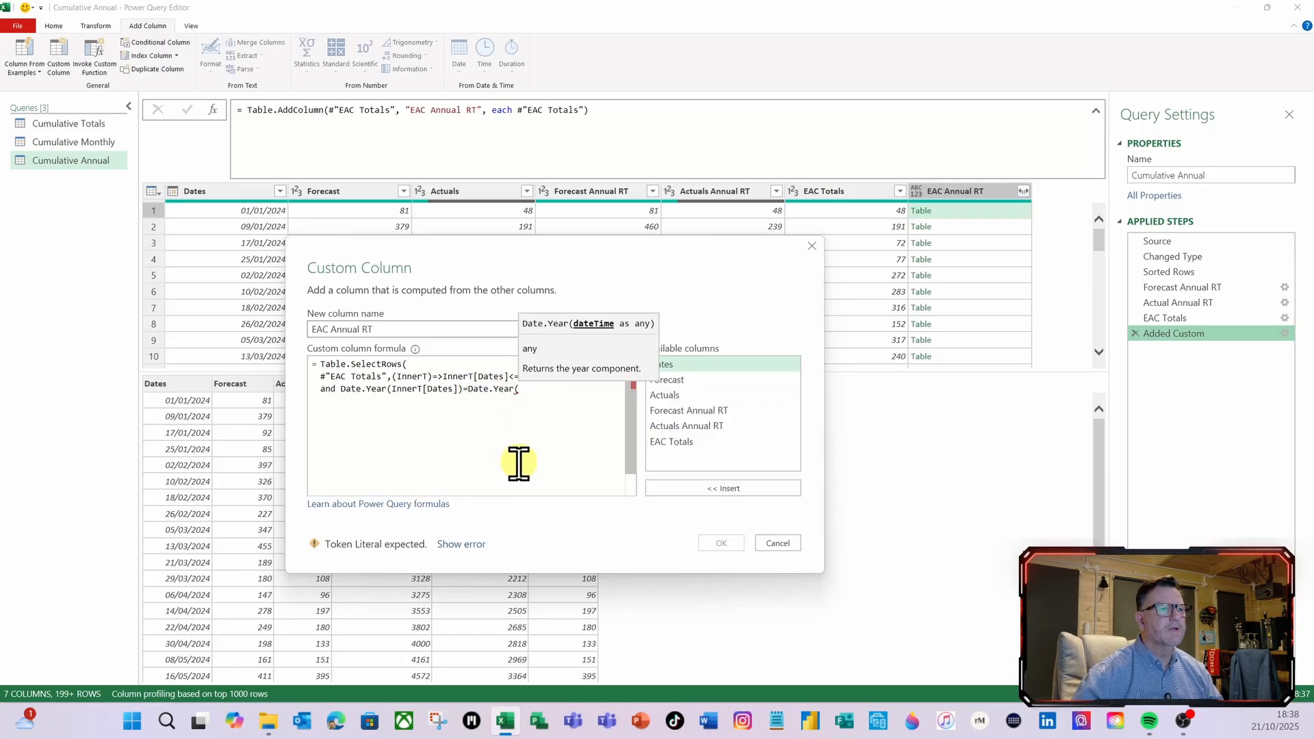
{"action": "double_click", "coordinate": [673, 366]}
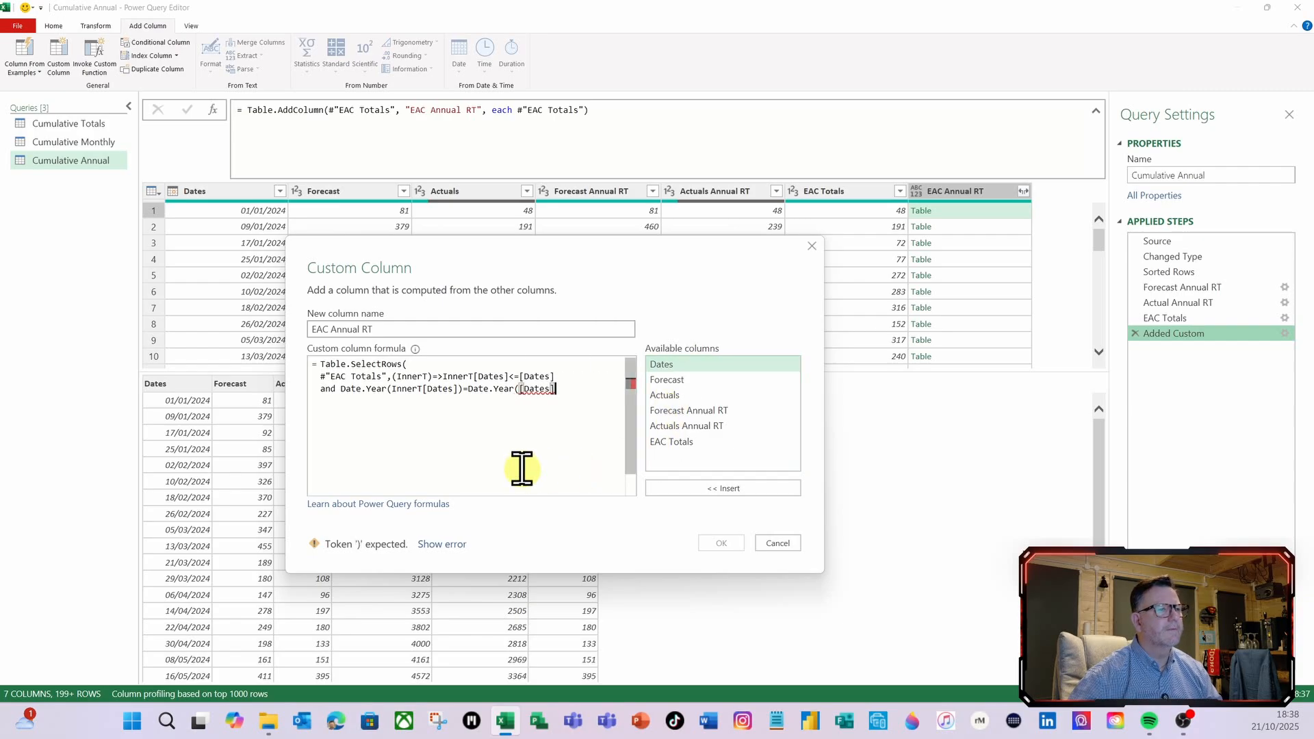
{"action": "type", "text": ")"}
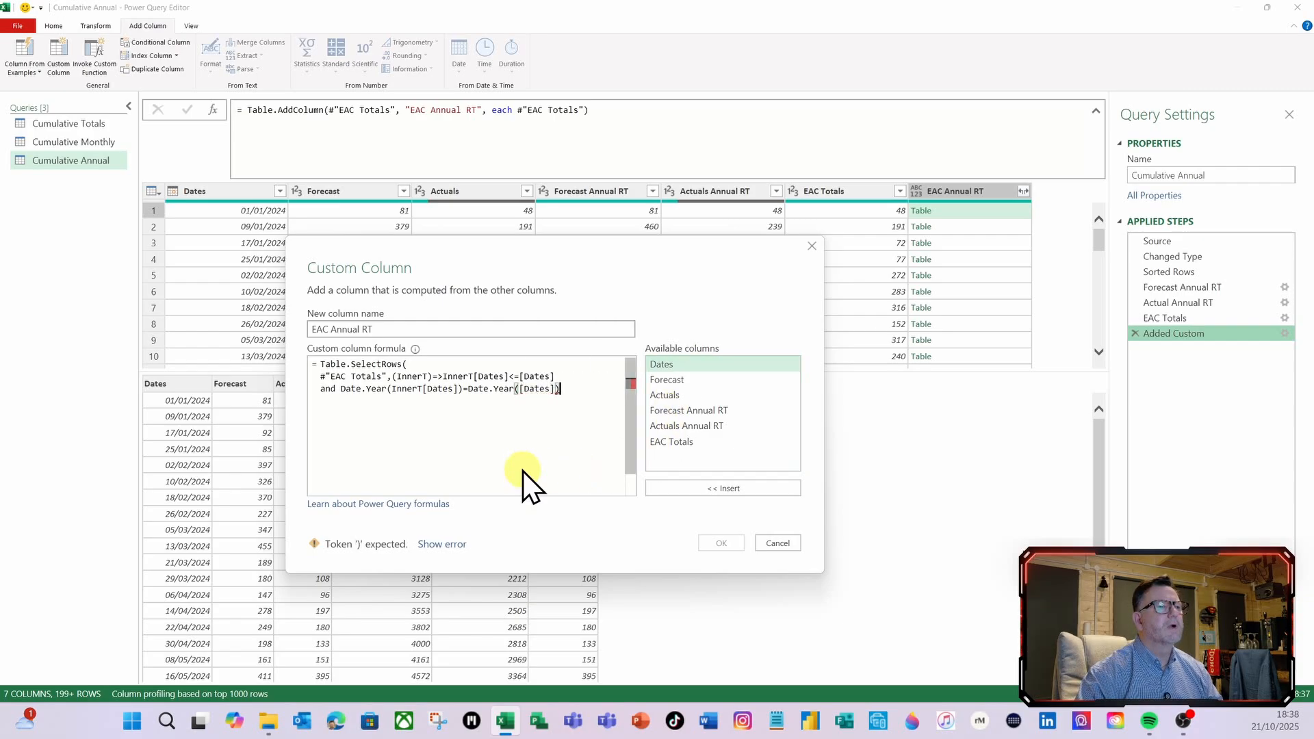
{"action": "type", "text": ")"}
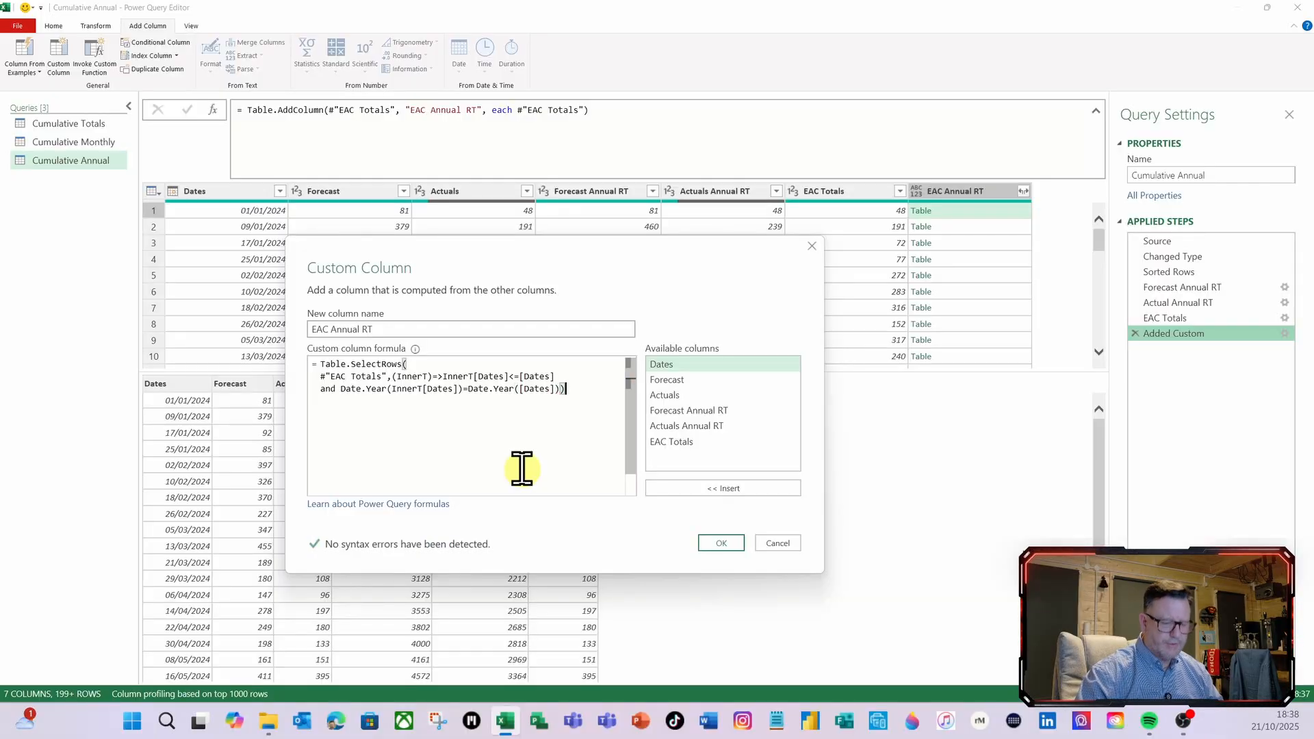
{"action": "type", "text": "["}
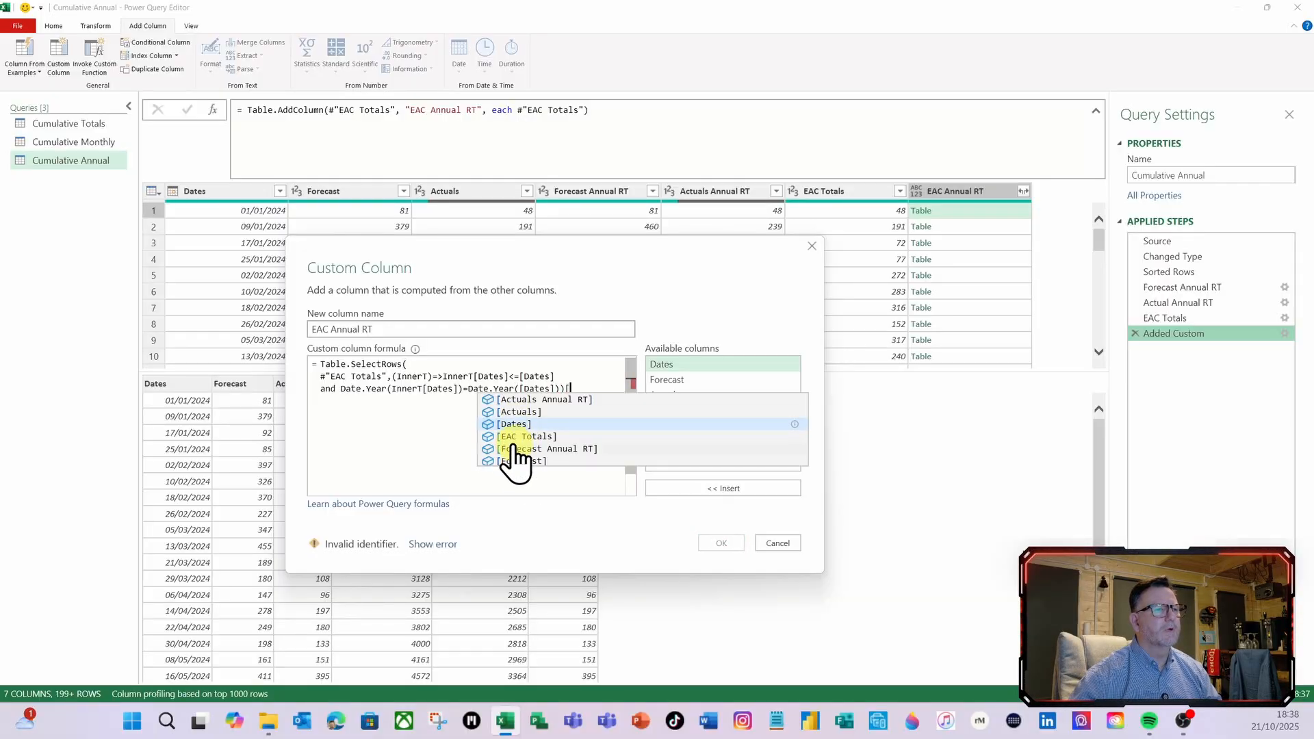
Append [EAC Totals] to the Table.SelectRows expression to extract that column, and apply the custom column formula
{"action": "left_click", "coordinate": [526, 437]}
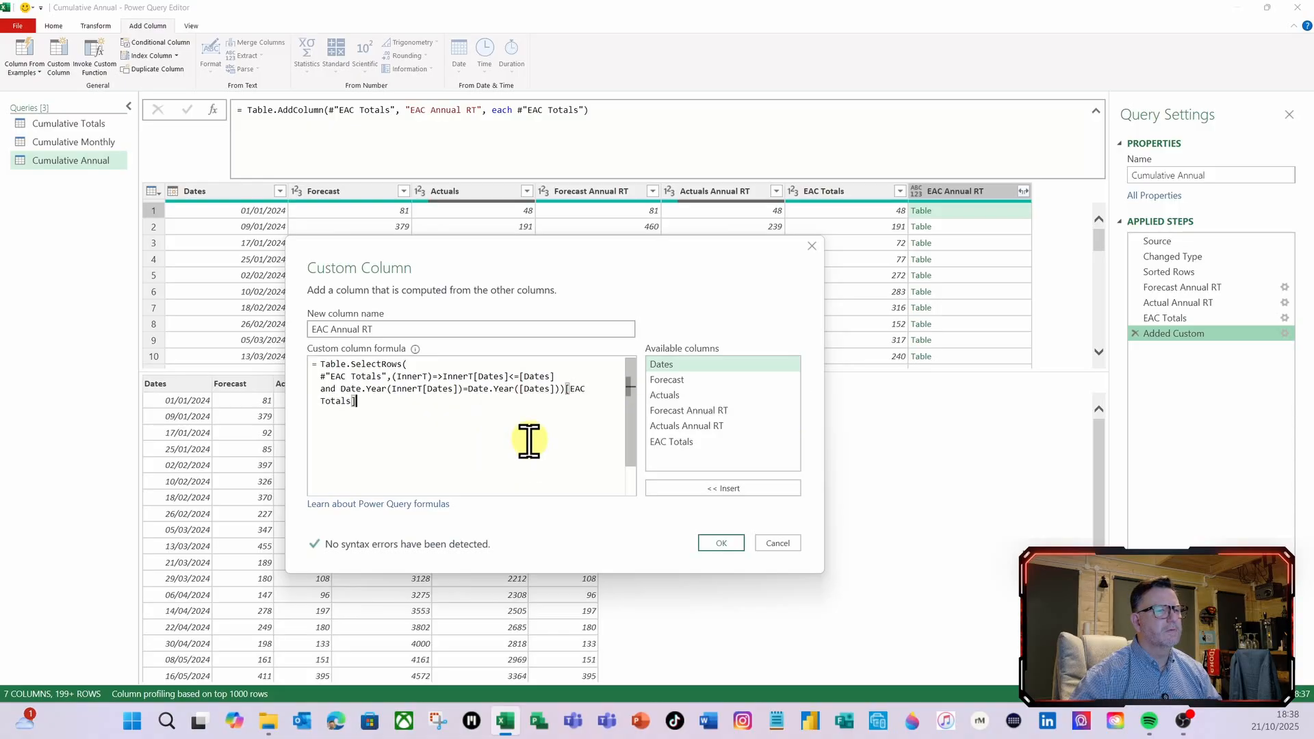
{"action": "left_click", "coordinate": [713, 548]}
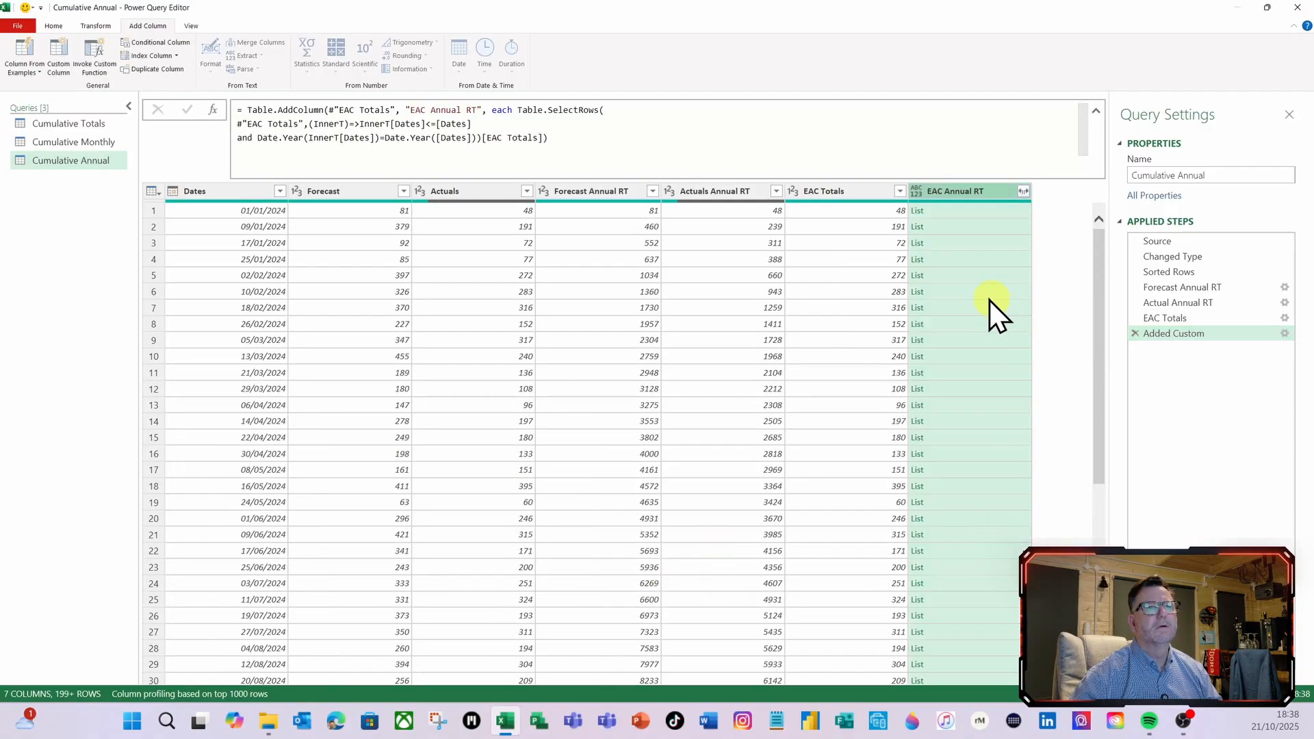
Preview the nested EAC Annual RT lists in several early 2024 rows and in the rows where 2024 changes to 2025
{"action": "left_click", "coordinate": [961, 215]}
{"action": "left_click", "coordinate": [958, 228]}
{"action": "left_click", "coordinate": [957, 260]}
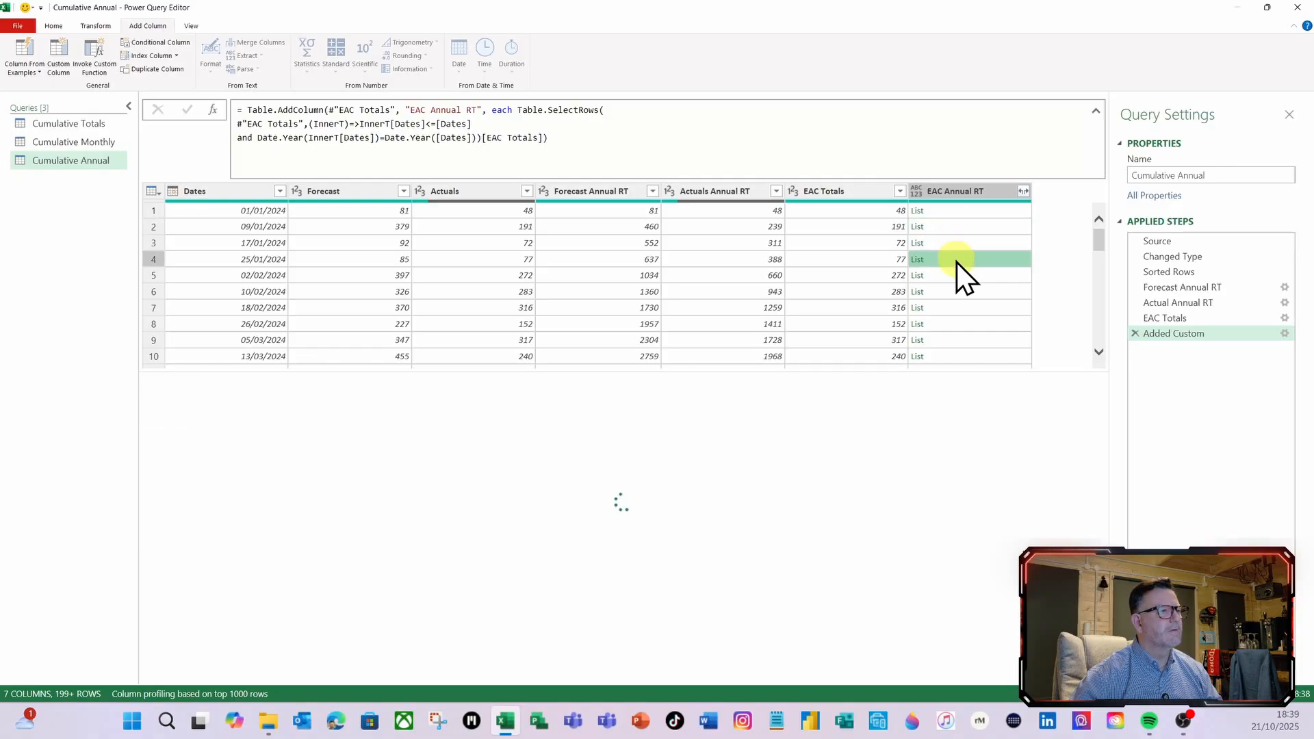
{"action": "left_click", "coordinate": [962, 308]}
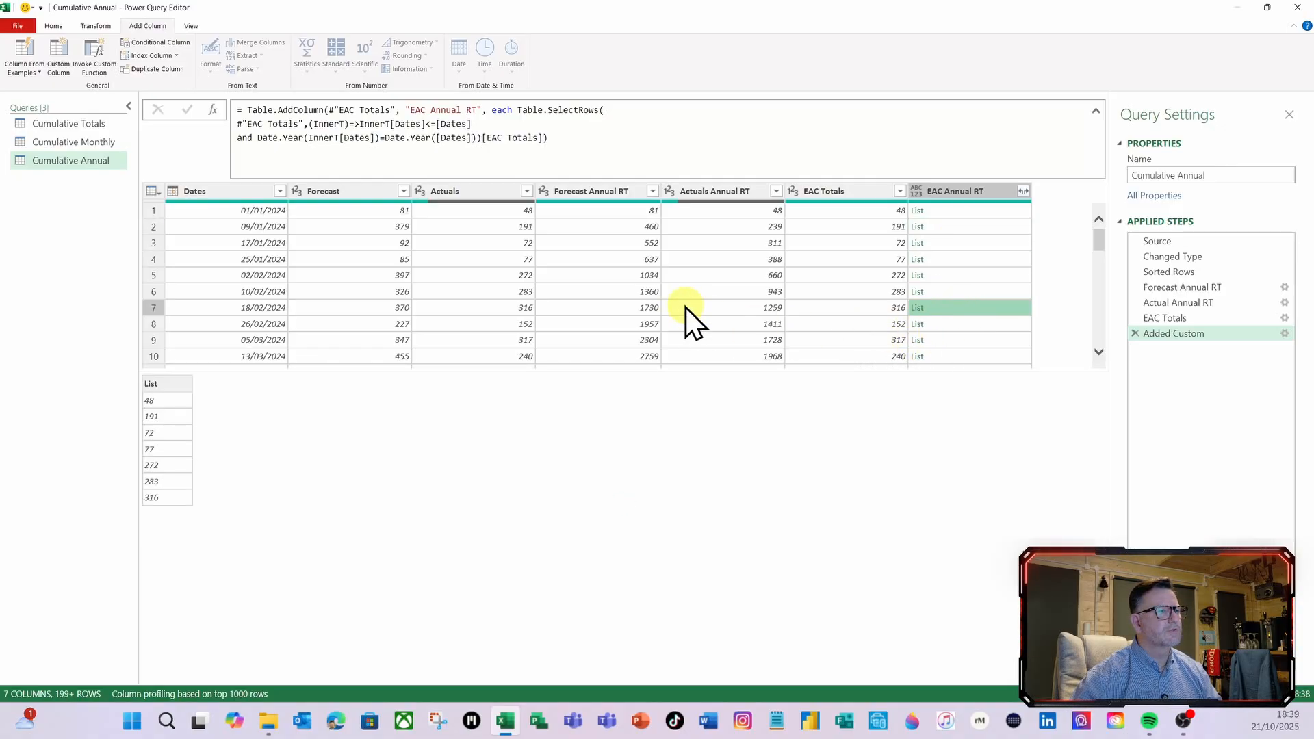
{"action": "scroll", "coordinate": [256, 264], "scroll_direction": "down", "scroll_amount": 2}
{"action": "scroll", "coordinate": [255, 264], "scroll_direction": "down", "scroll_amount": 7}
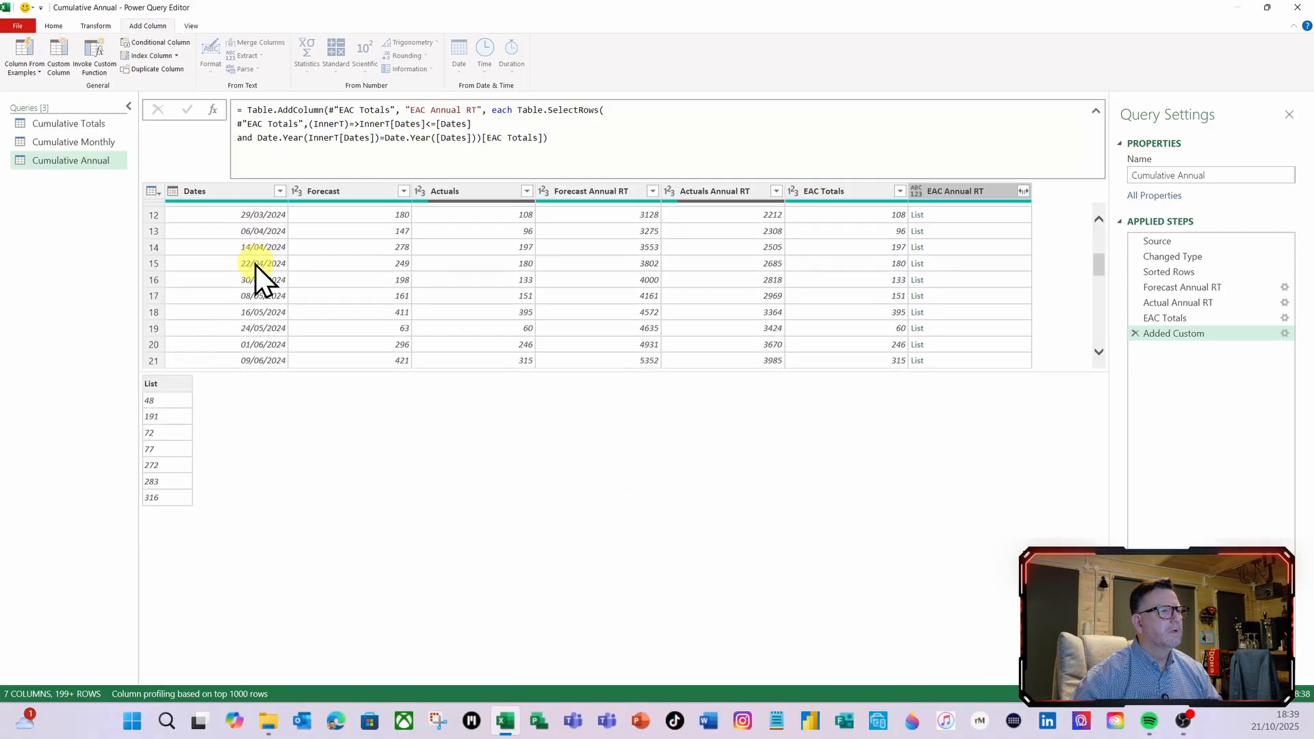
{"action": "scroll", "coordinate": [256, 265], "scroll_direction": "down", "scroll_amount": 5}
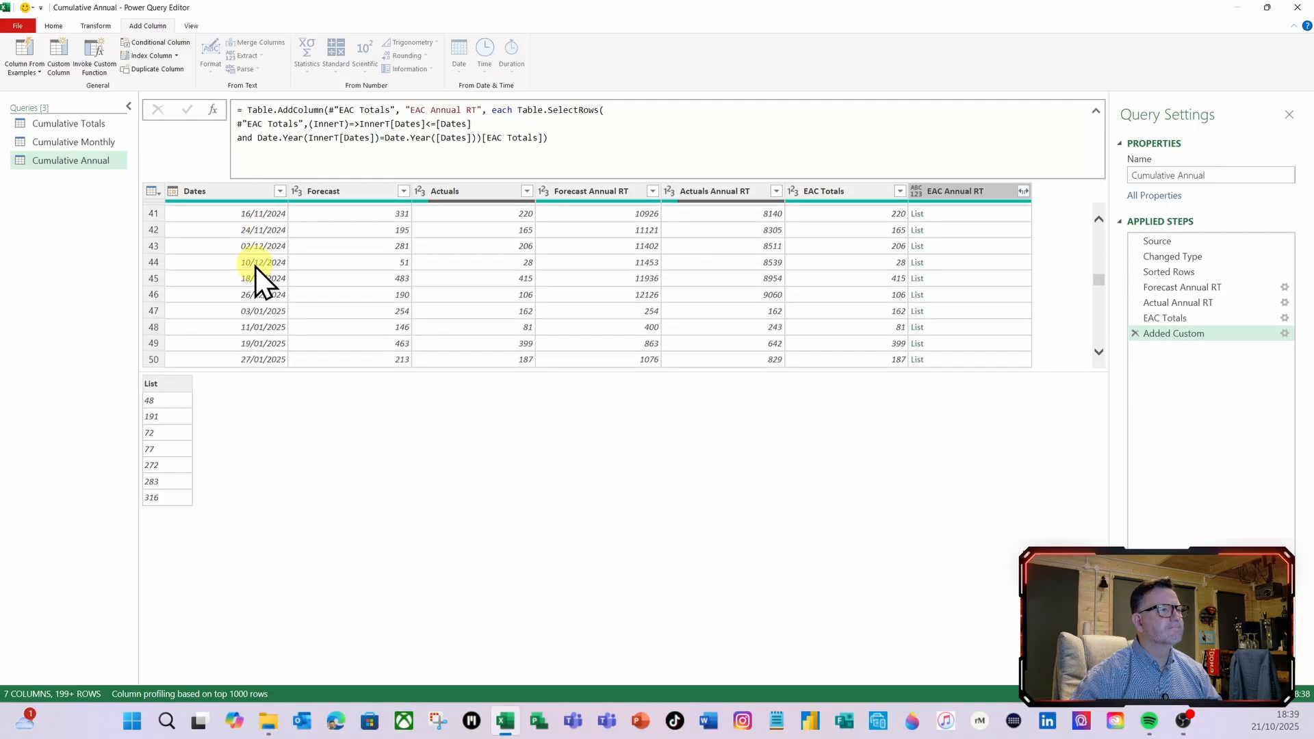
{"action": "left_click", "coordinate": [969, 296]}
{"action": "left_click", "coordinate": [967, 312]}
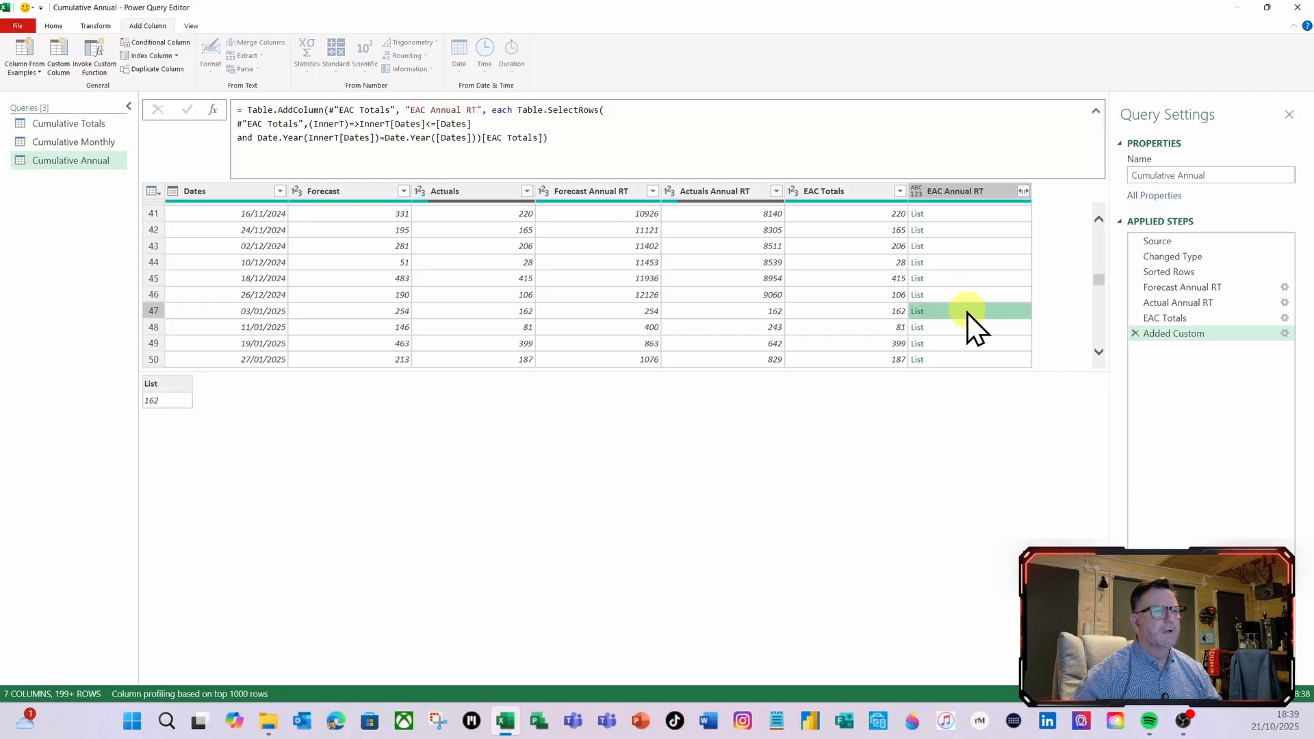
Reopen the EAC Annual RT formula, wrap the whole Table.SelectRows expression in List.Sum( ), and apply it
{"action": "left_click", "coordinate": [1284, 334]}
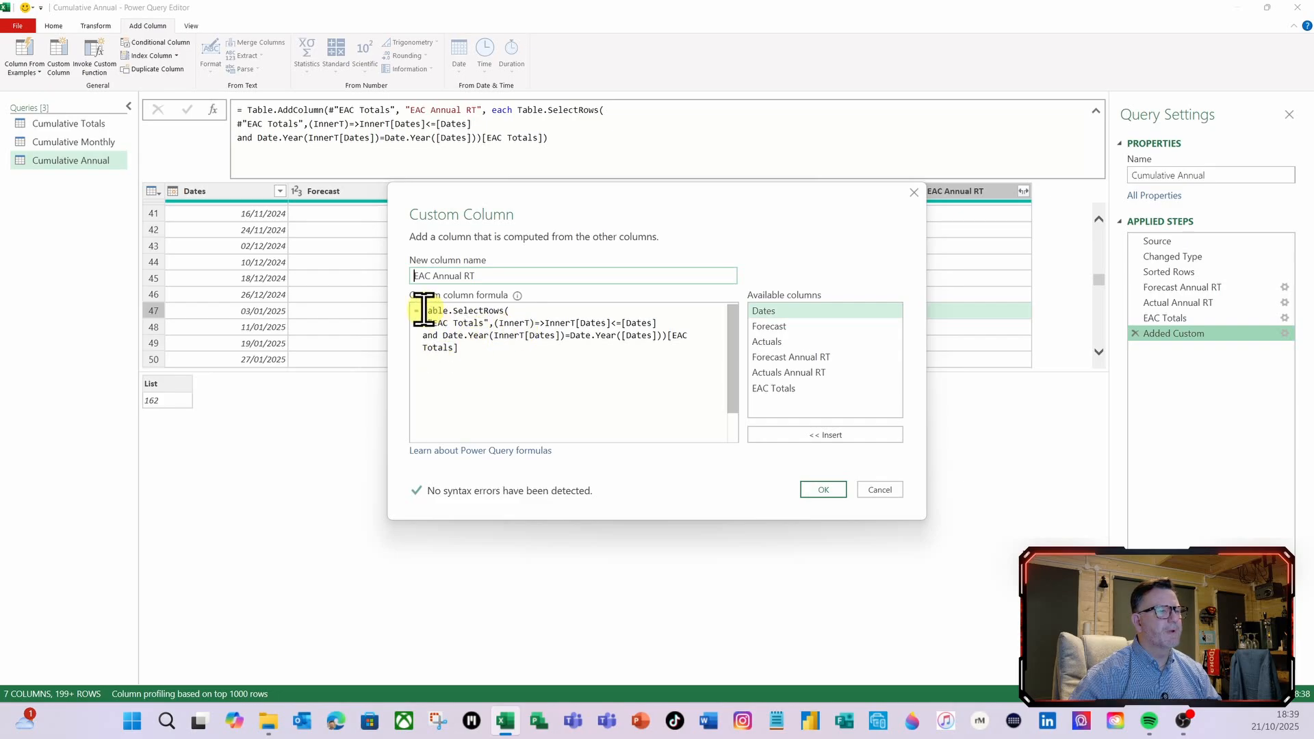
{"action": "left_click", "coordinate": [423, 311]}
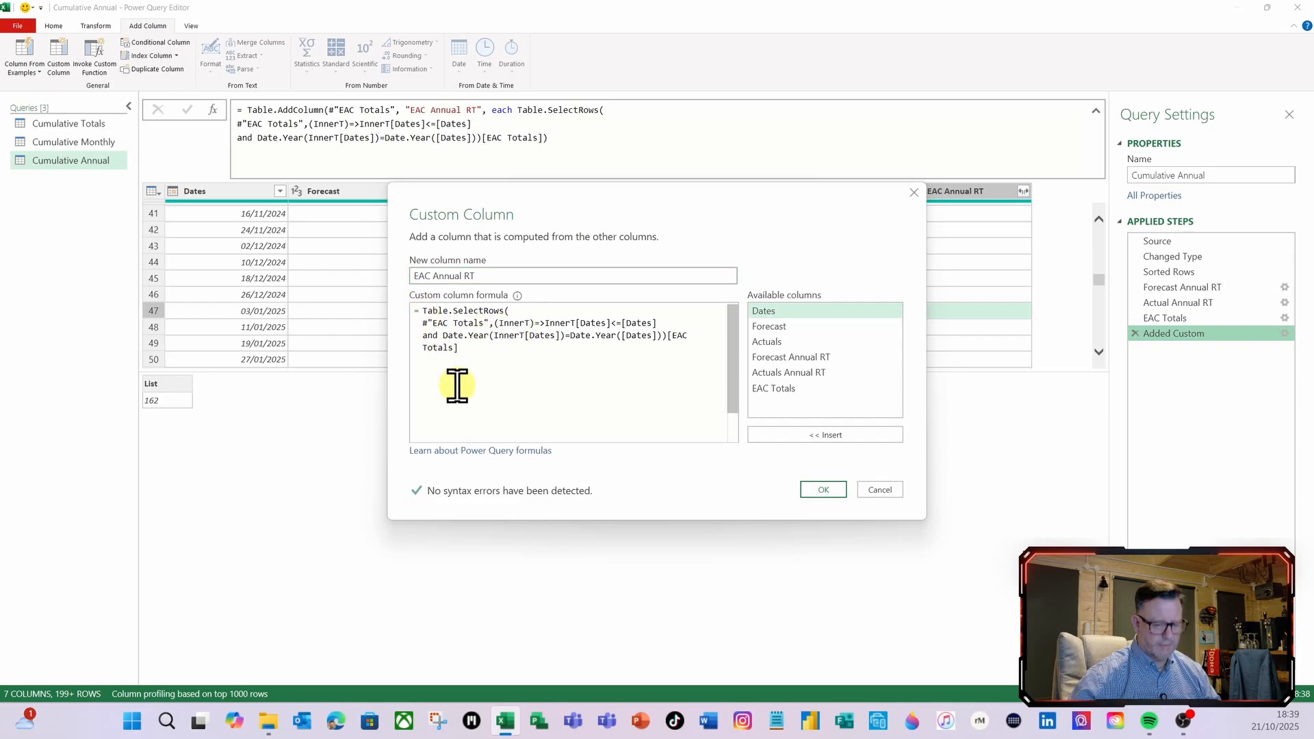
{"action": "key", "text": "Return"}
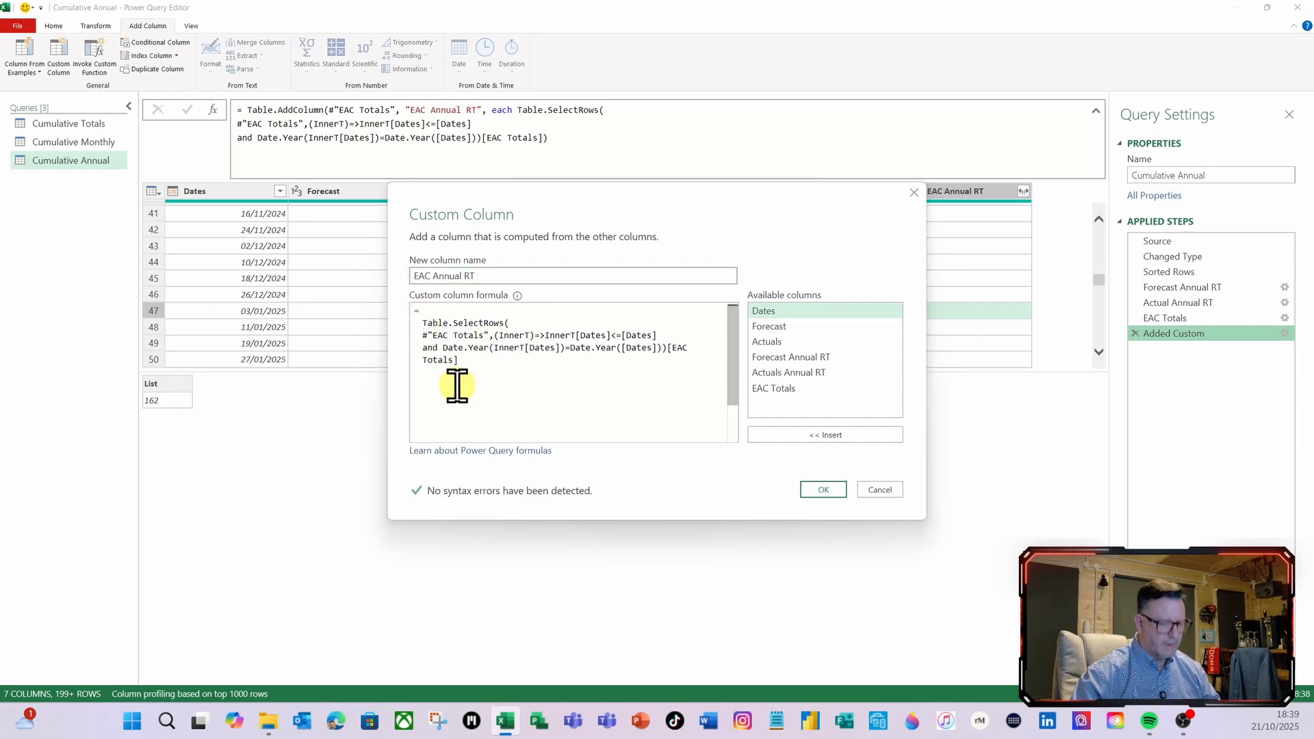
{"action": "type", "text": "lists"}
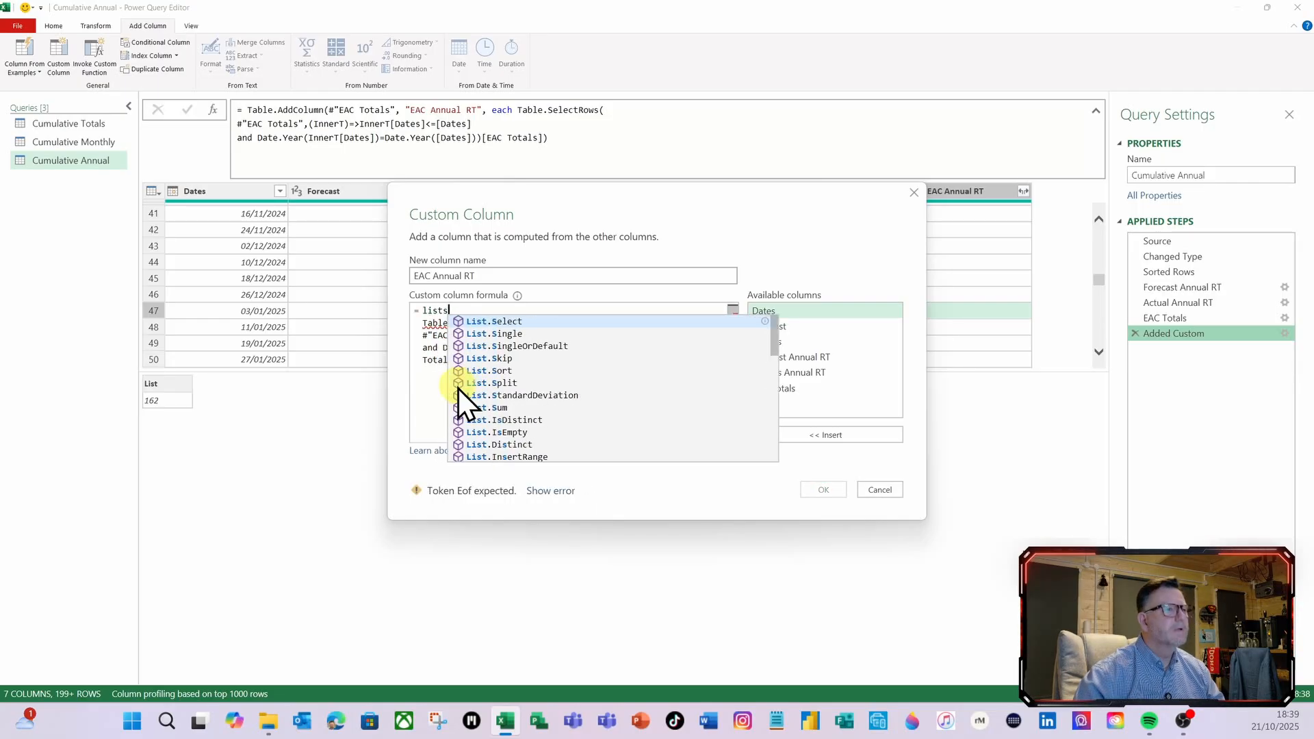
{"action": "left_click", "coordinate": [477, 408]}
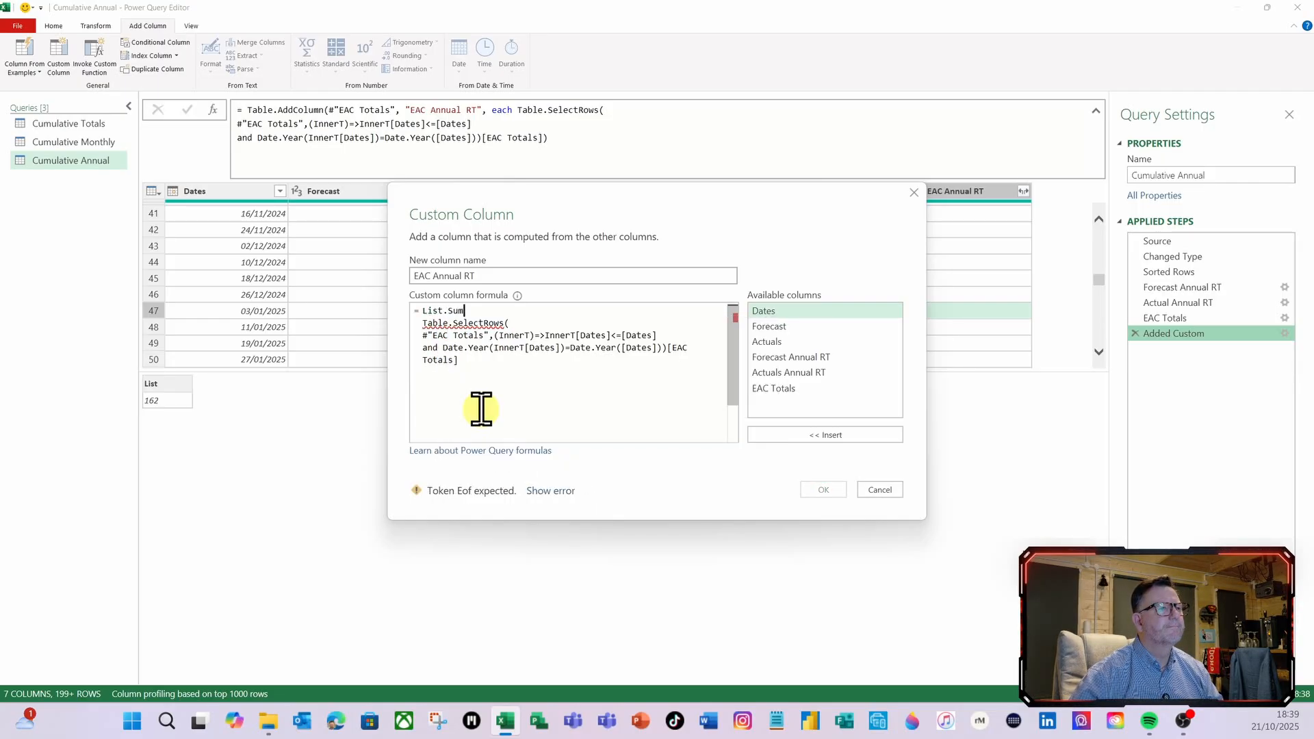
{"action": "type", "text": "("}
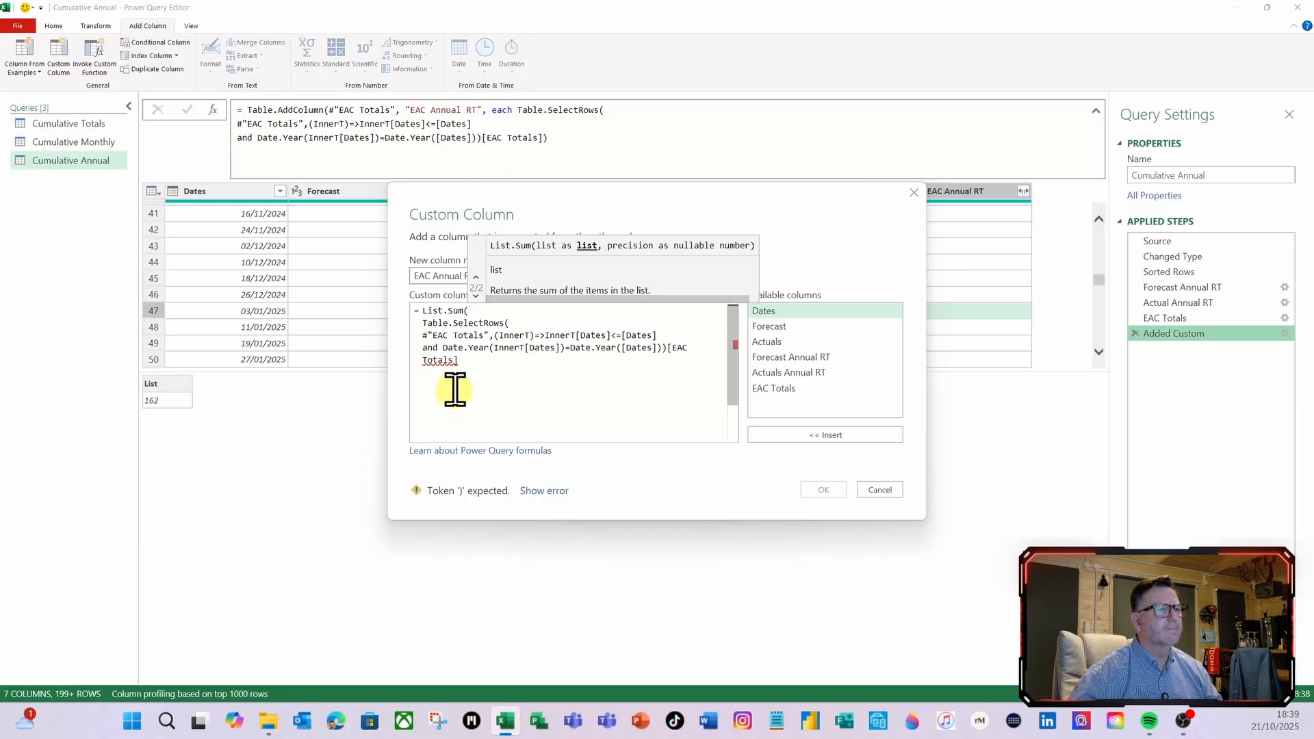
{"action": "left_click", "coordinate": [482, 359]}
{"action": "key", "text": "Return"}
{"action": "type", "text": ")"}
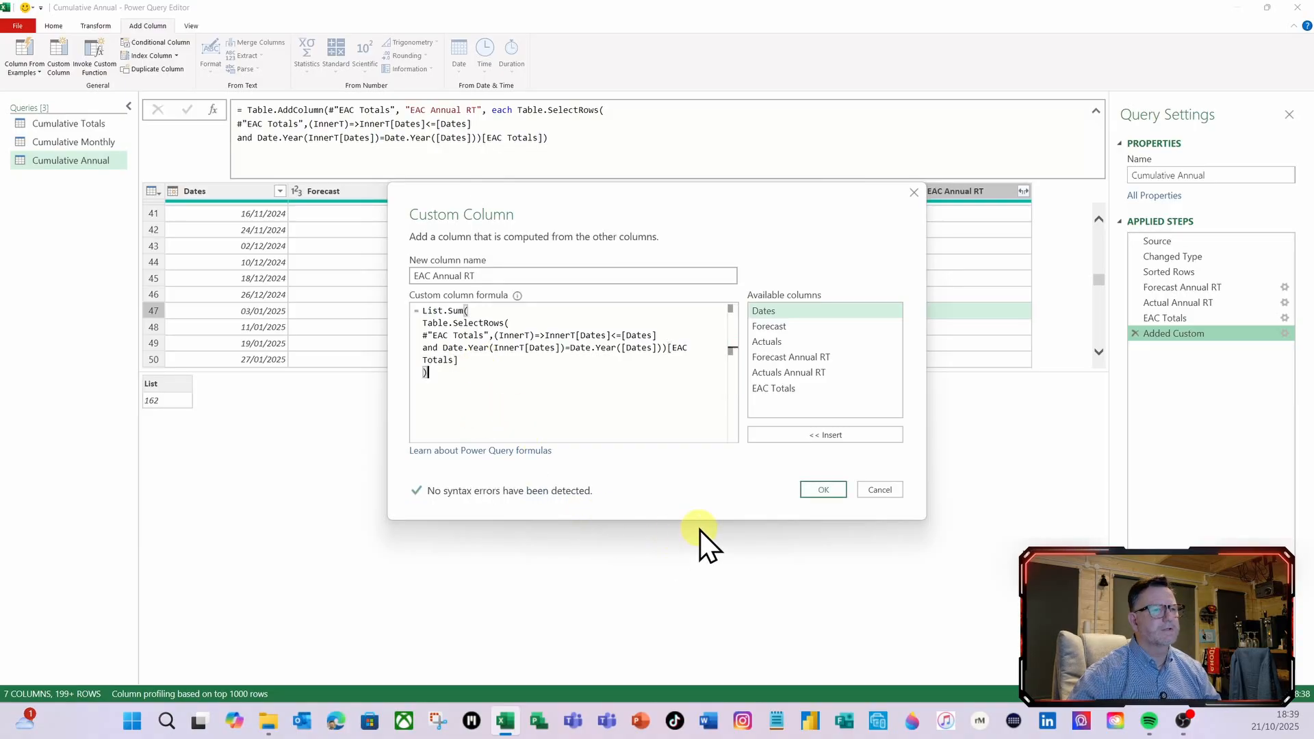
{"action": "left_click", "coordinate": [822, 490]}
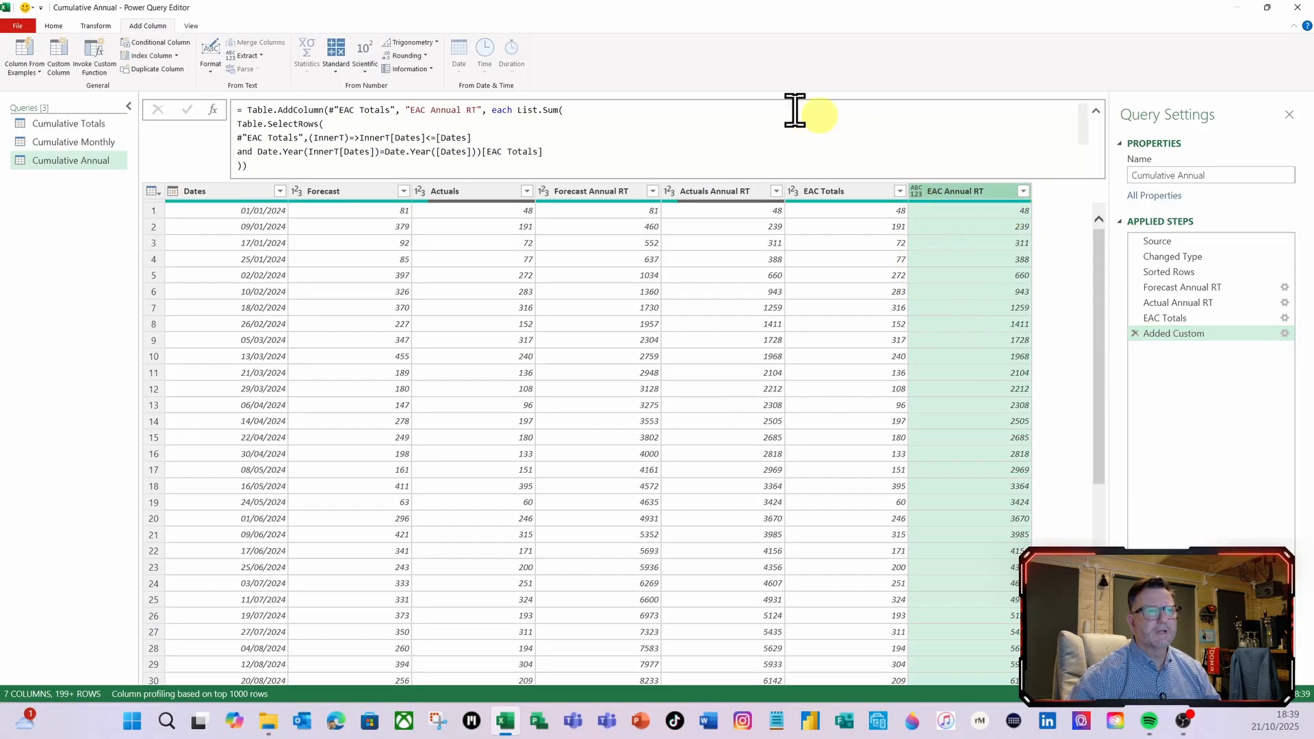
Add Int64.Type as the column type argument of the EAC Annual RT Table.AddColumn formula and commit it
{"action": "left_click", "coordinate": [241, 166]}
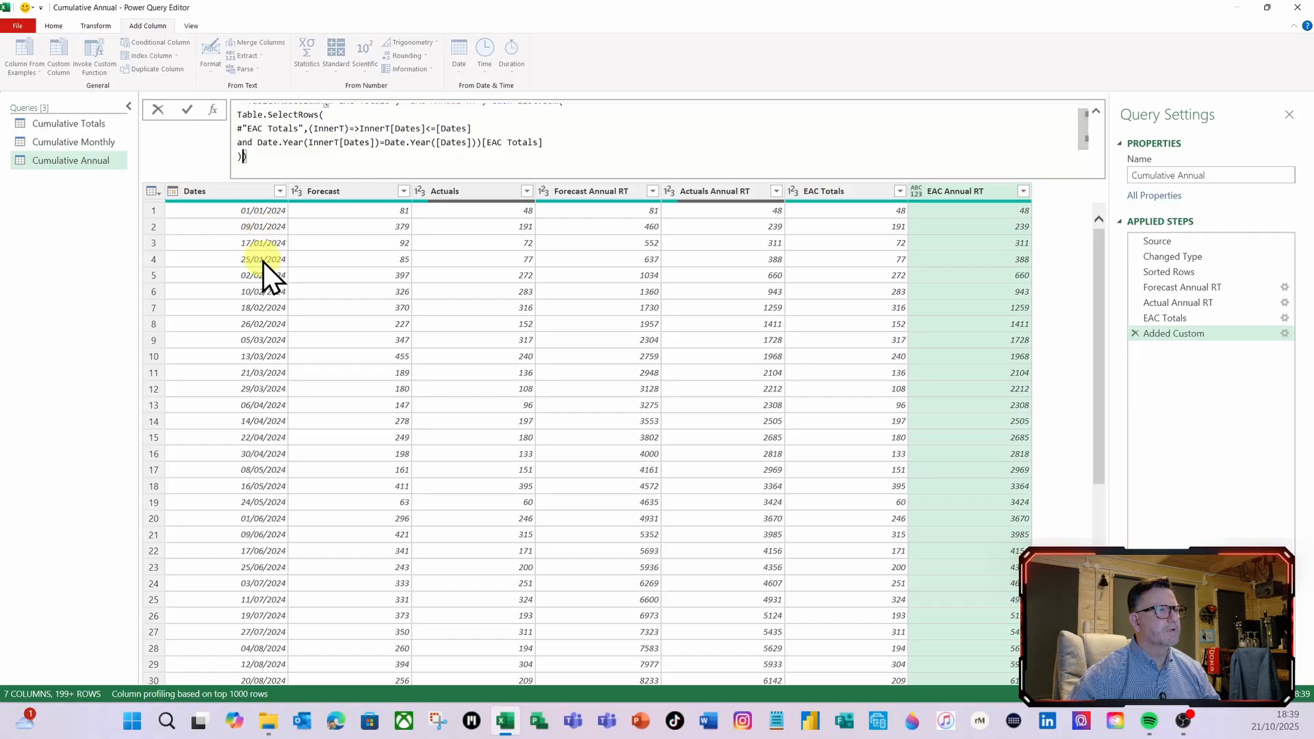
{"action": "type", "text": ",int"}
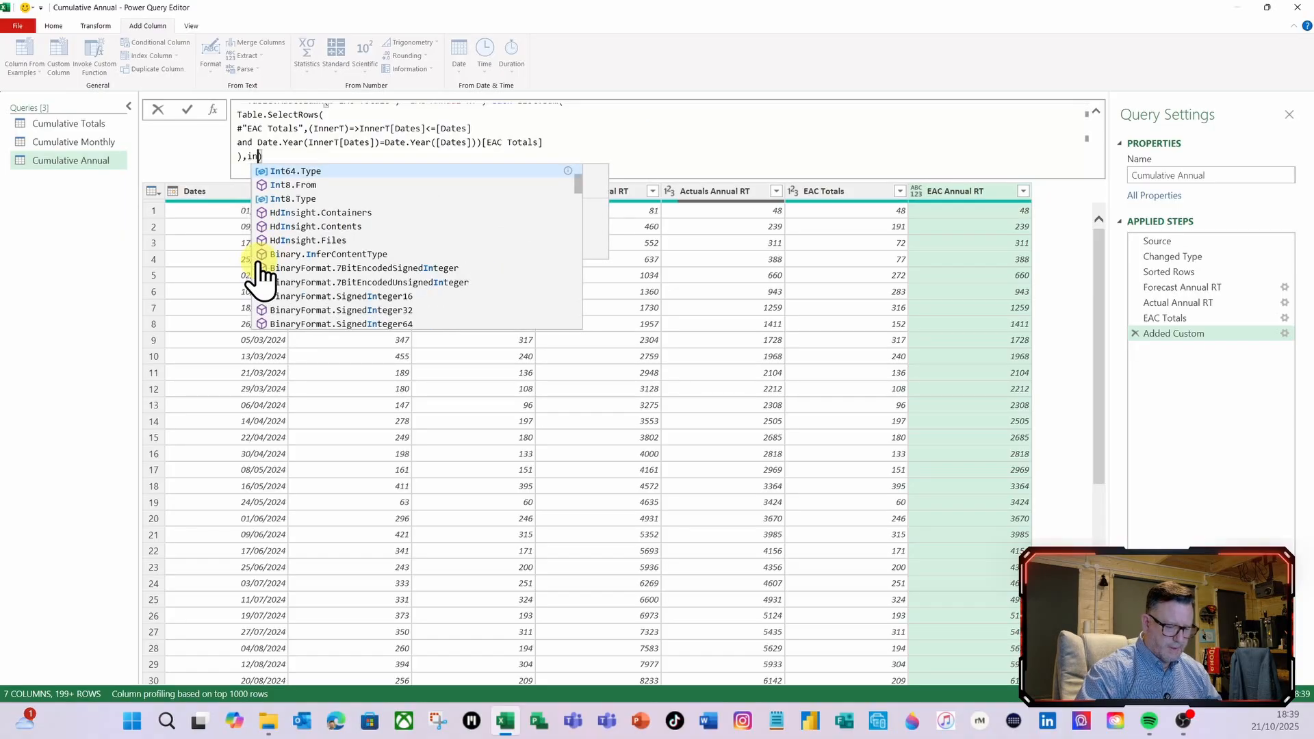
{"action": "left_click", "coordinate": [309, 171]}
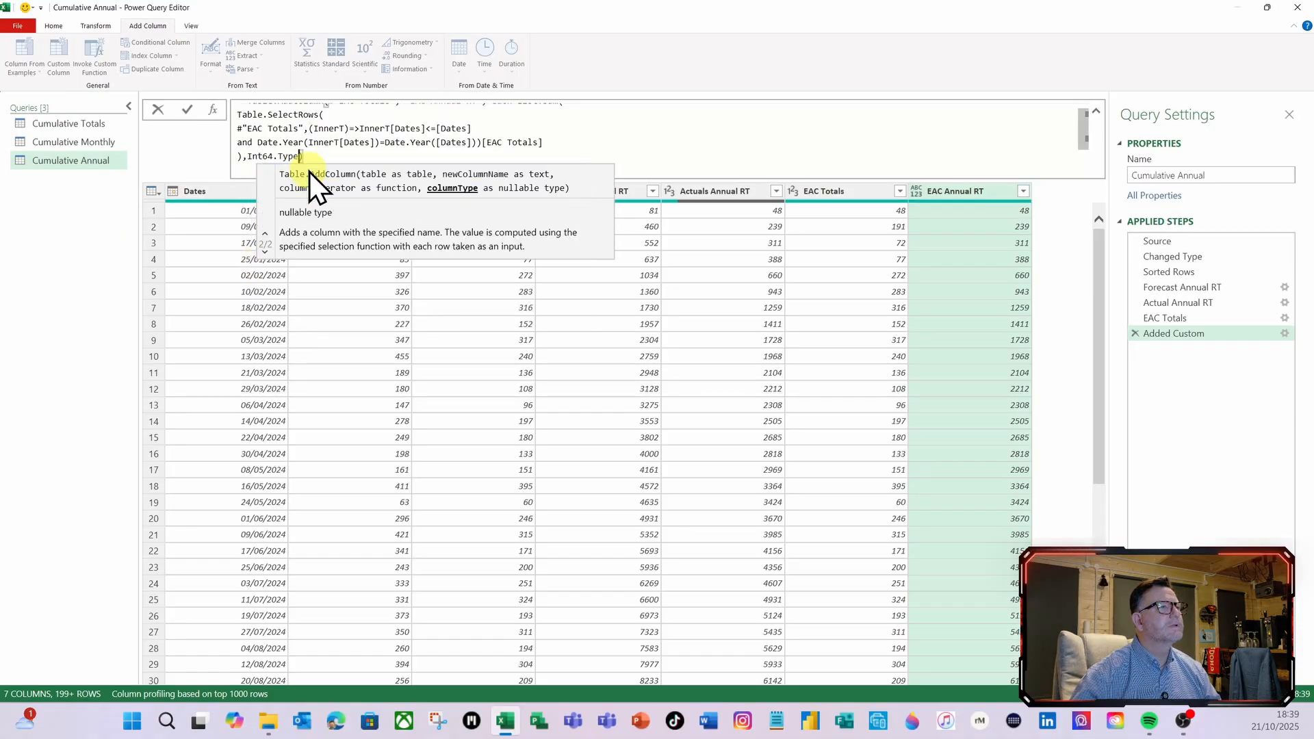
{"action": "left_click", "coordinate": [185, 111]}
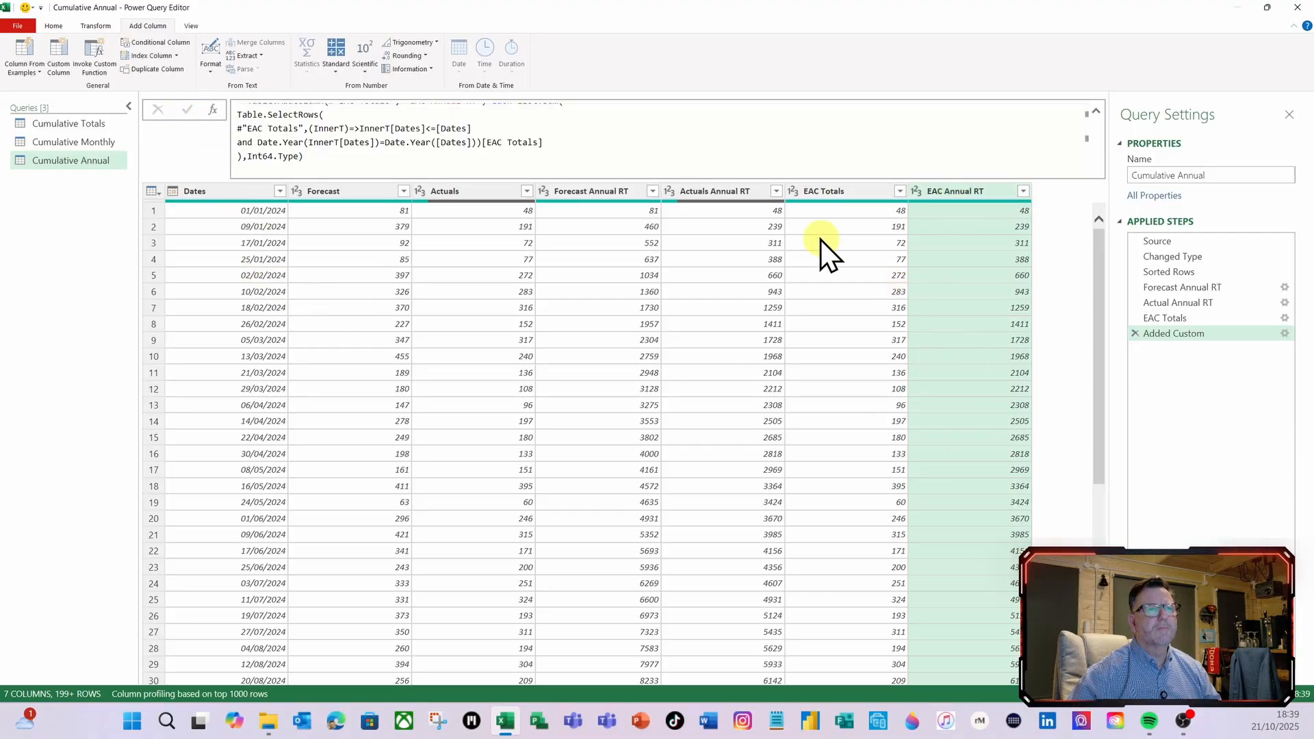
Remove the EAC Totals column from the Cumulative Annual query, and close and load the result back to the worksheet
{"action": "right_click", "coordinate": [823, 195]}
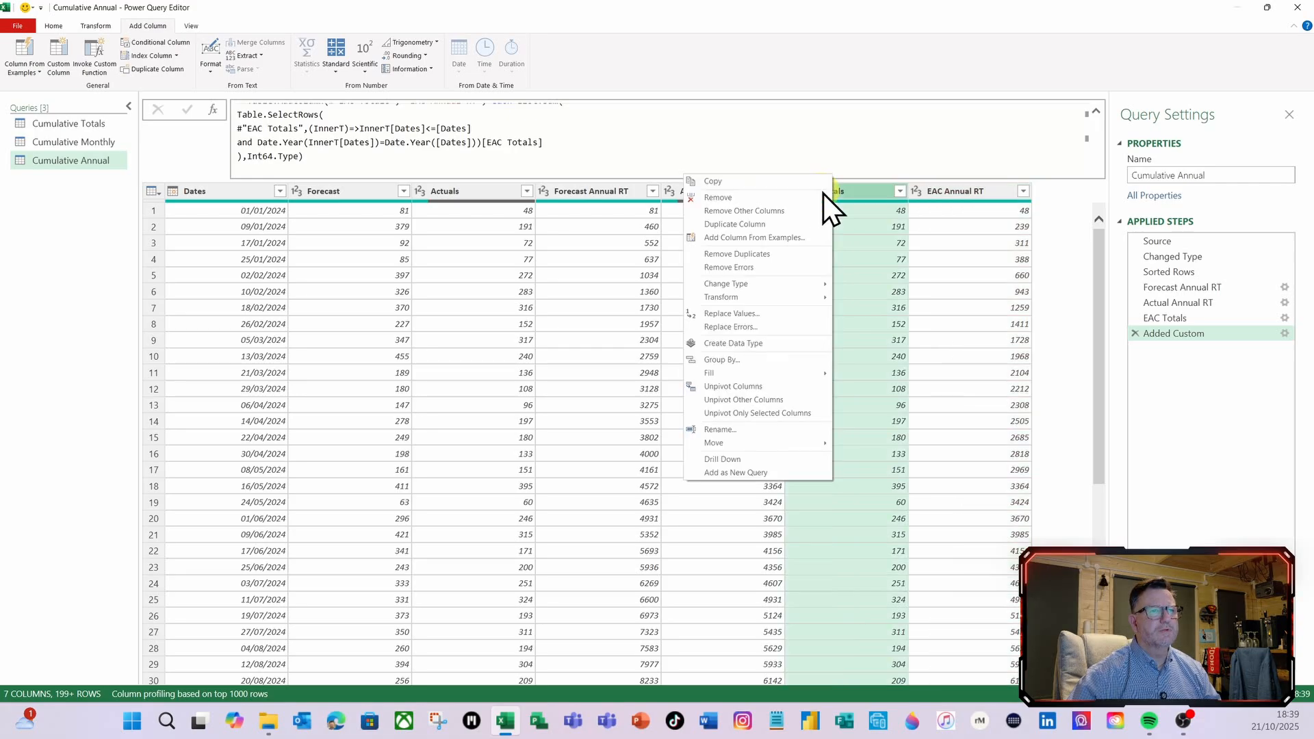
{"action": "left_click", "coordinate": [721, 201]}
{"action": "key", "text": "Delete"}
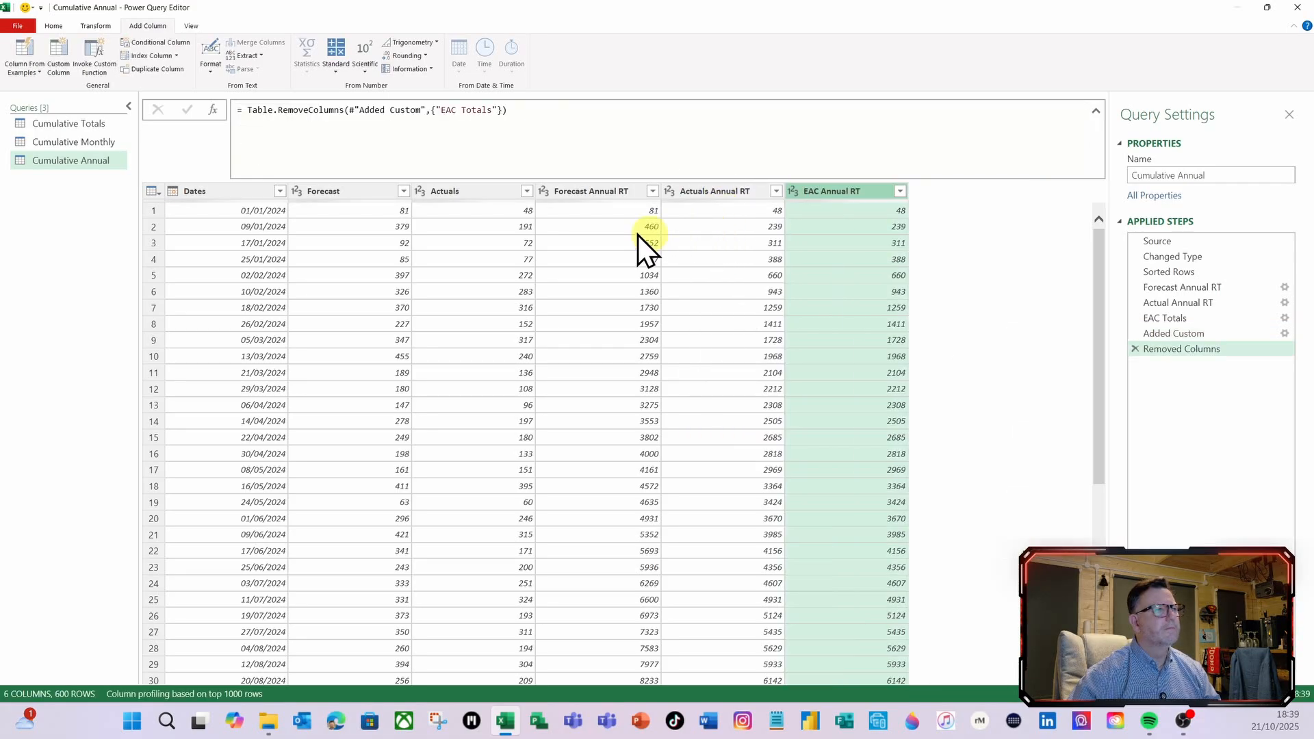
{"action": "left_click", "coordinate": [53, 29]}
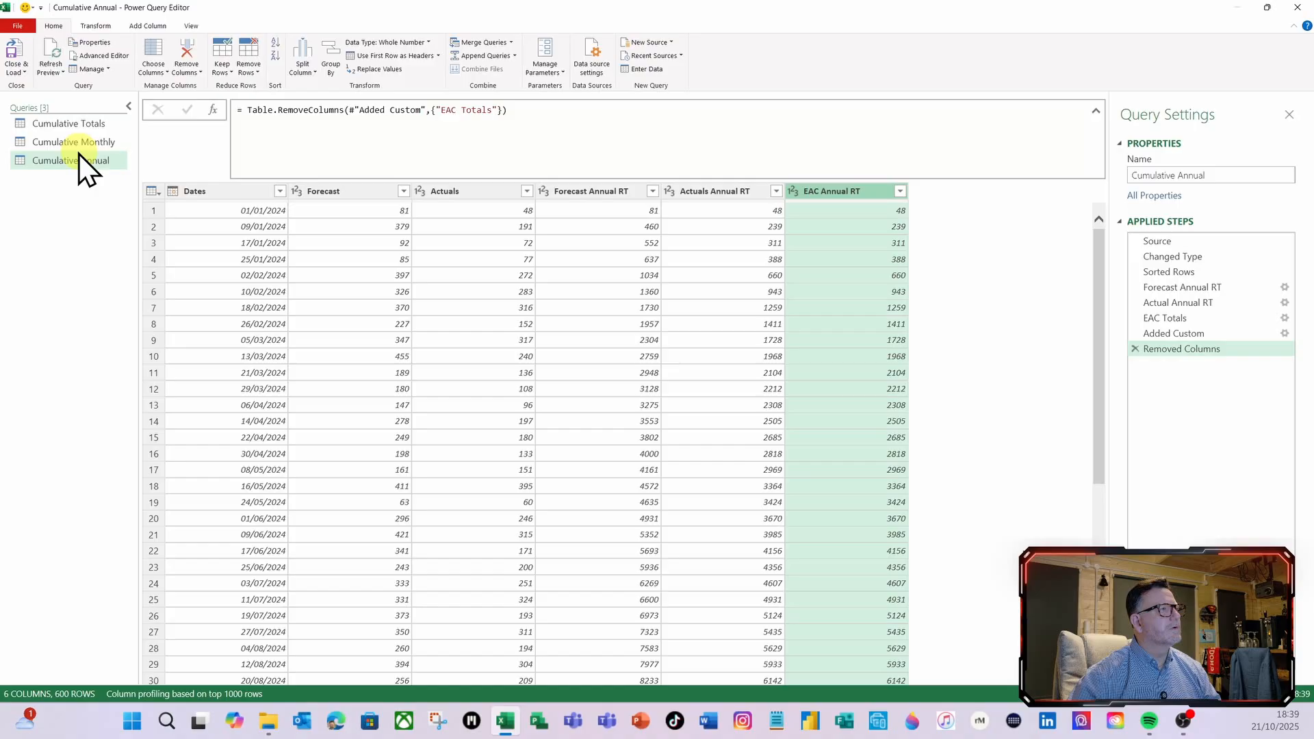
{"action": "left_click", "coordinate": [15, 62]}
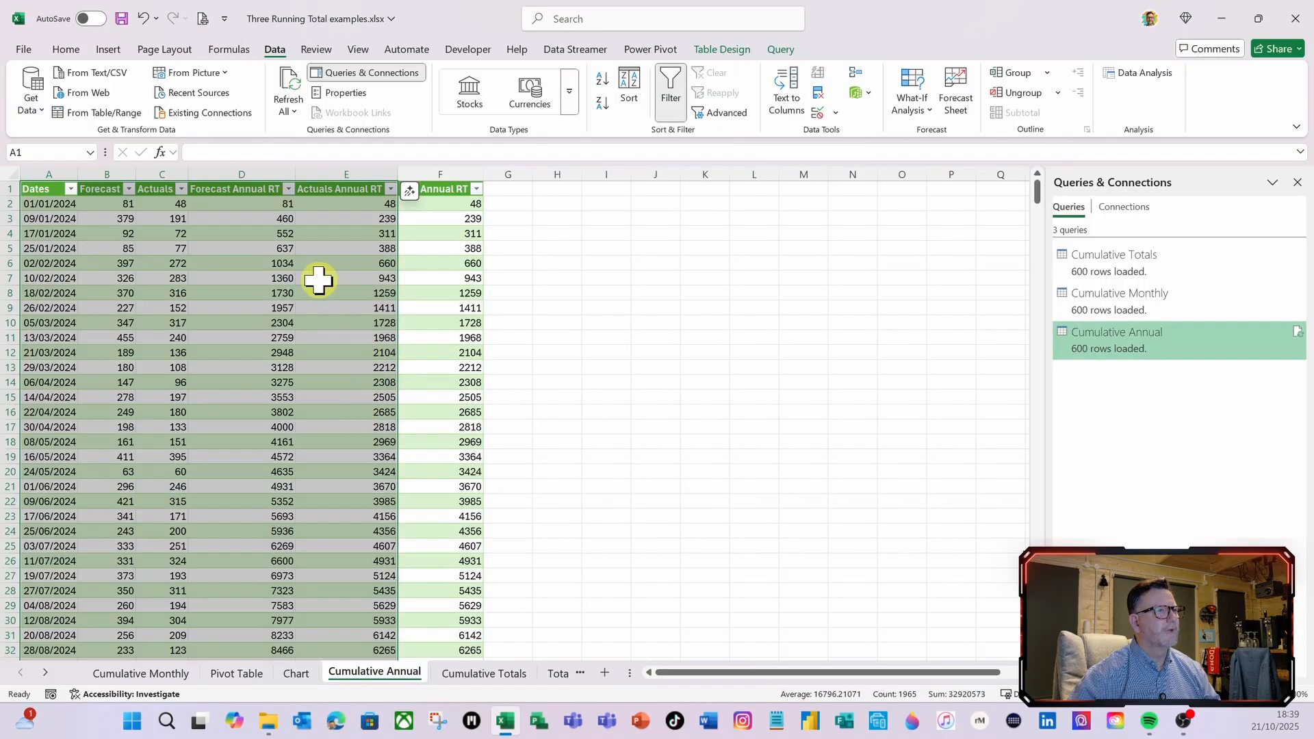
{"action": "left_click", "coordinate": [223, 245]}
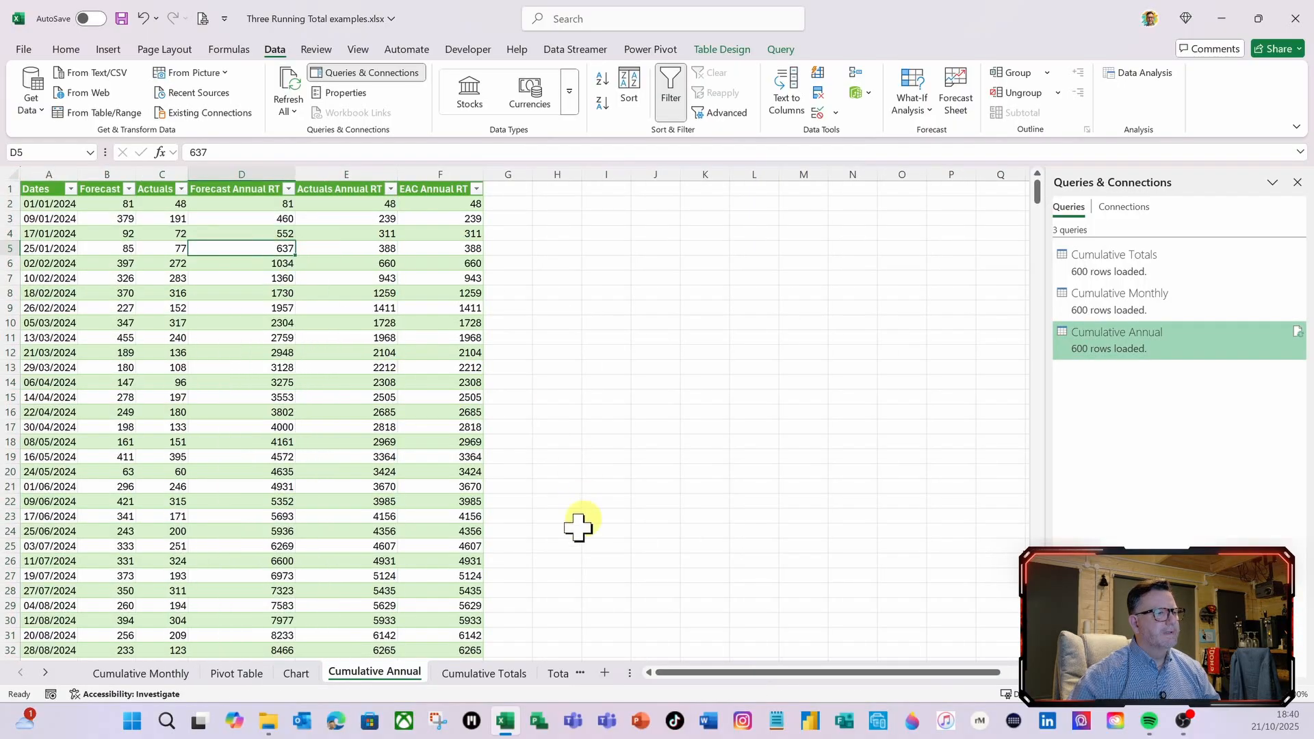
On the Pivot Table sheet, display the PivotTable field list and refresh the PivotTable to bring in the new EAC Annual RT column
{"action": "left_click", "coordinate": [241, 674]}
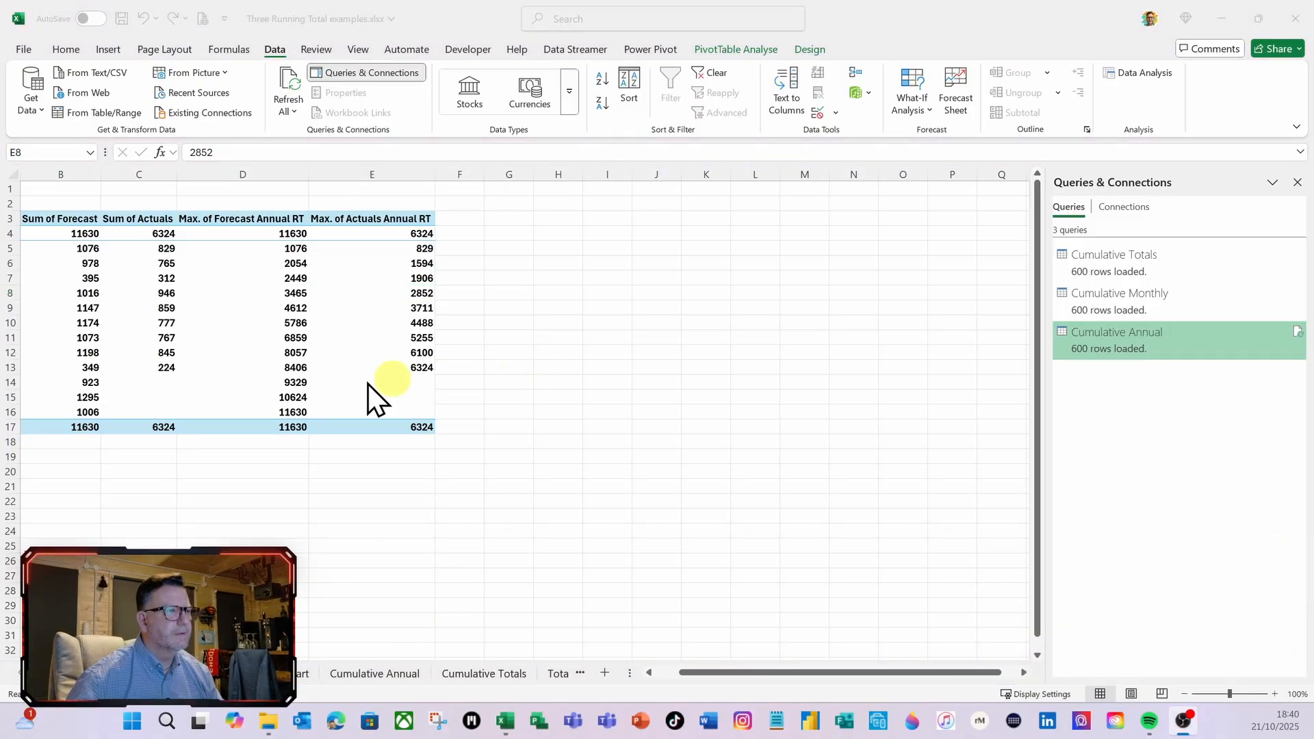
{"action": "left_click", "coordinate": [302, 332]}
{"action": "left_click", "coordinate": [742, 52]}
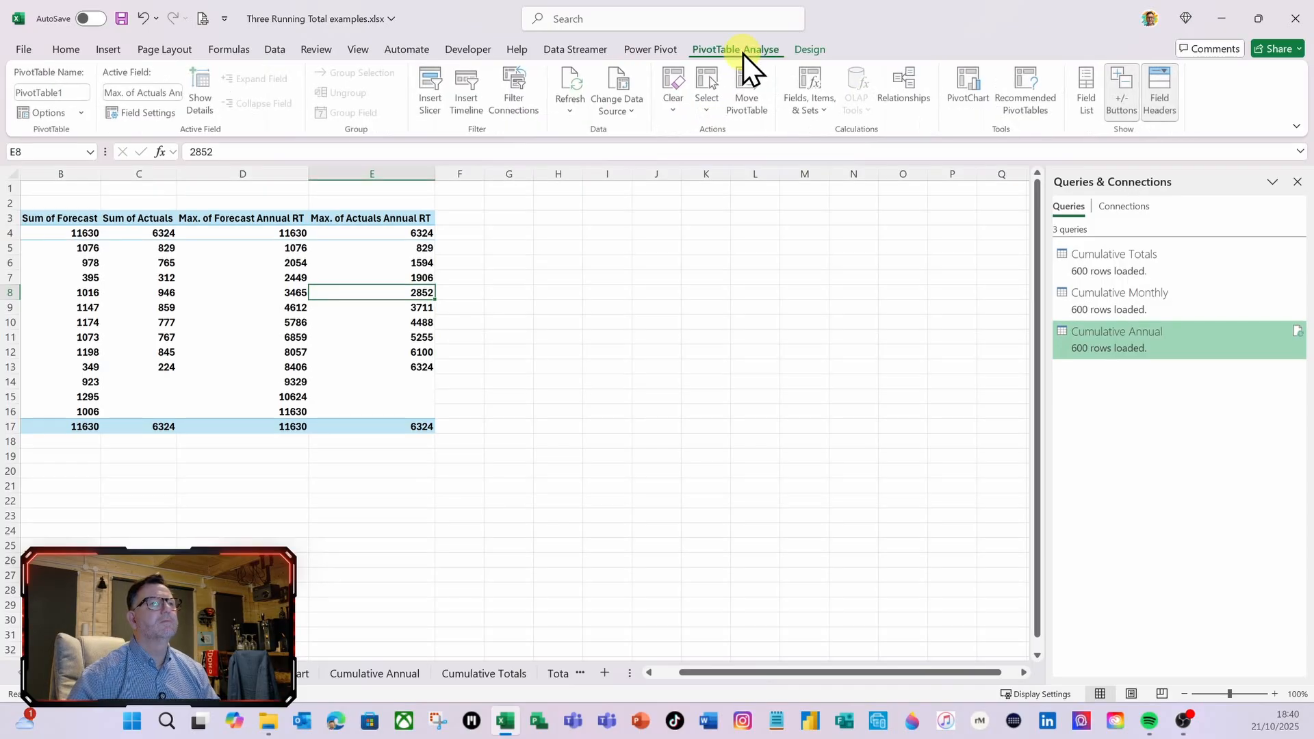
{"action": "left_click", "coordinate": [1087, 93]}
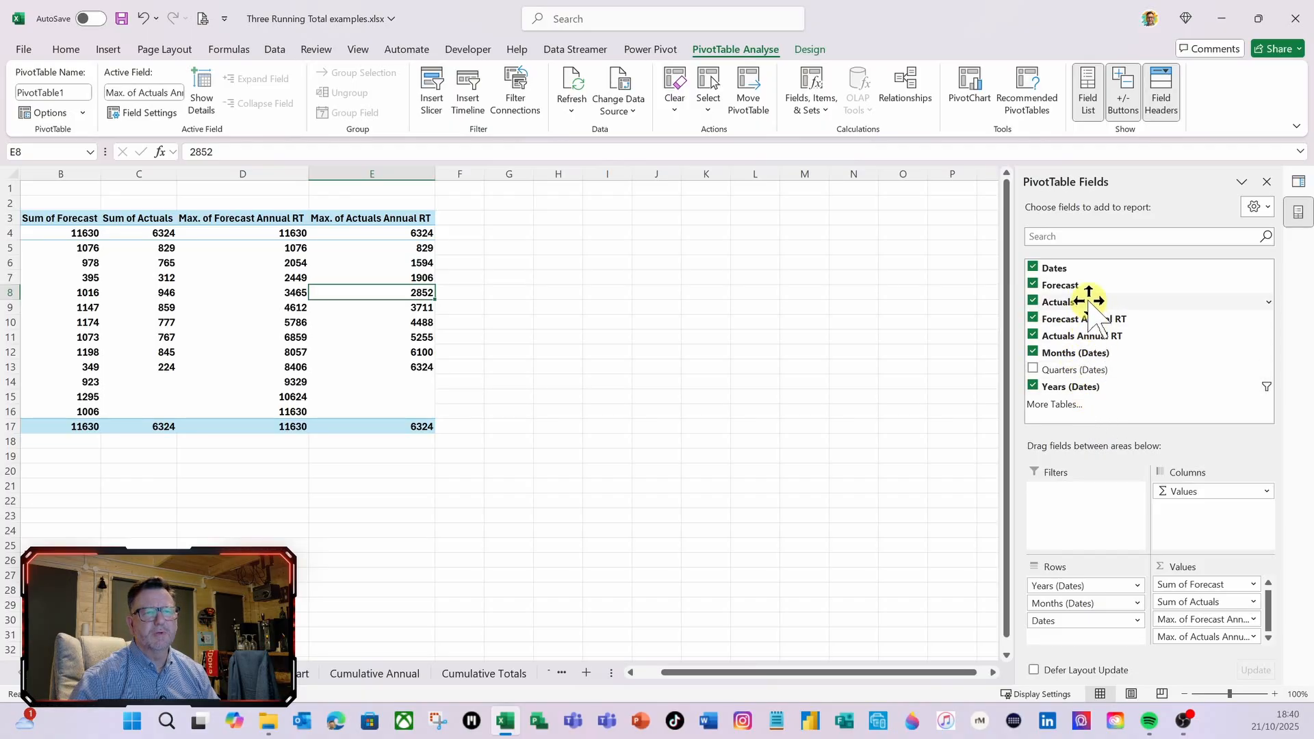
{"action": "right_click", "coordinate": [299, 309]}
{"action": "left_click", "coordinate": [343, 414]}
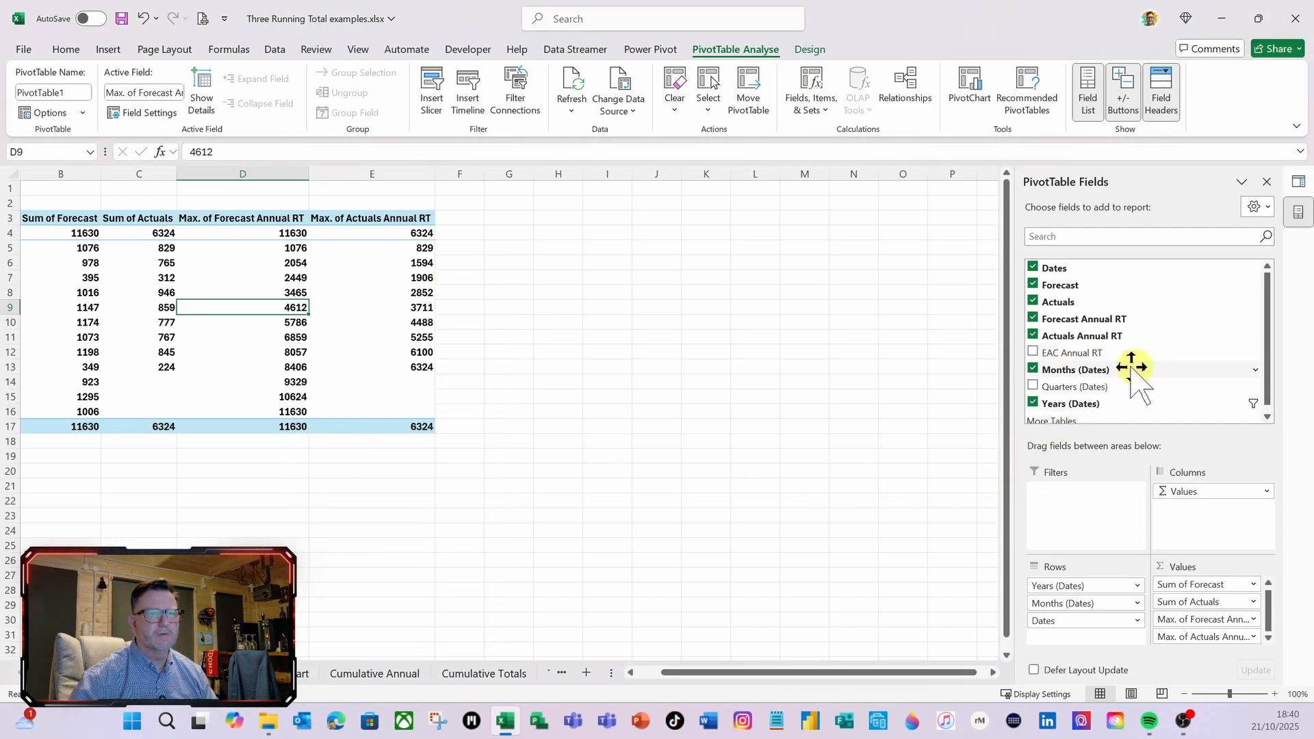
Add EAC Annual RT to the PivotTable values and summarise it by Max
{"action": "left_click_drag", "start_coordinate": [1082, 350], "coordinate": [1209, 638]}
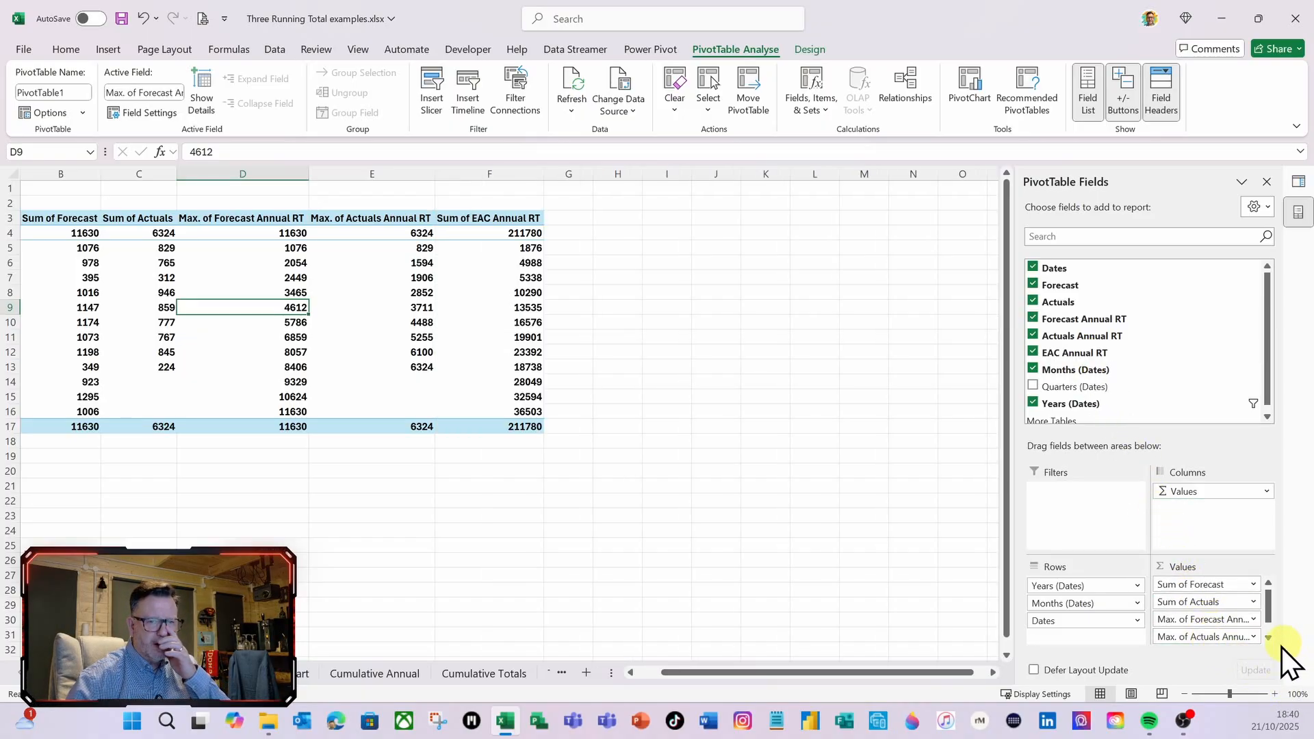
{"action": "scroll", "coordinate": [1192, 602], "scroll_direction": "down", "scroll_amount": 1}
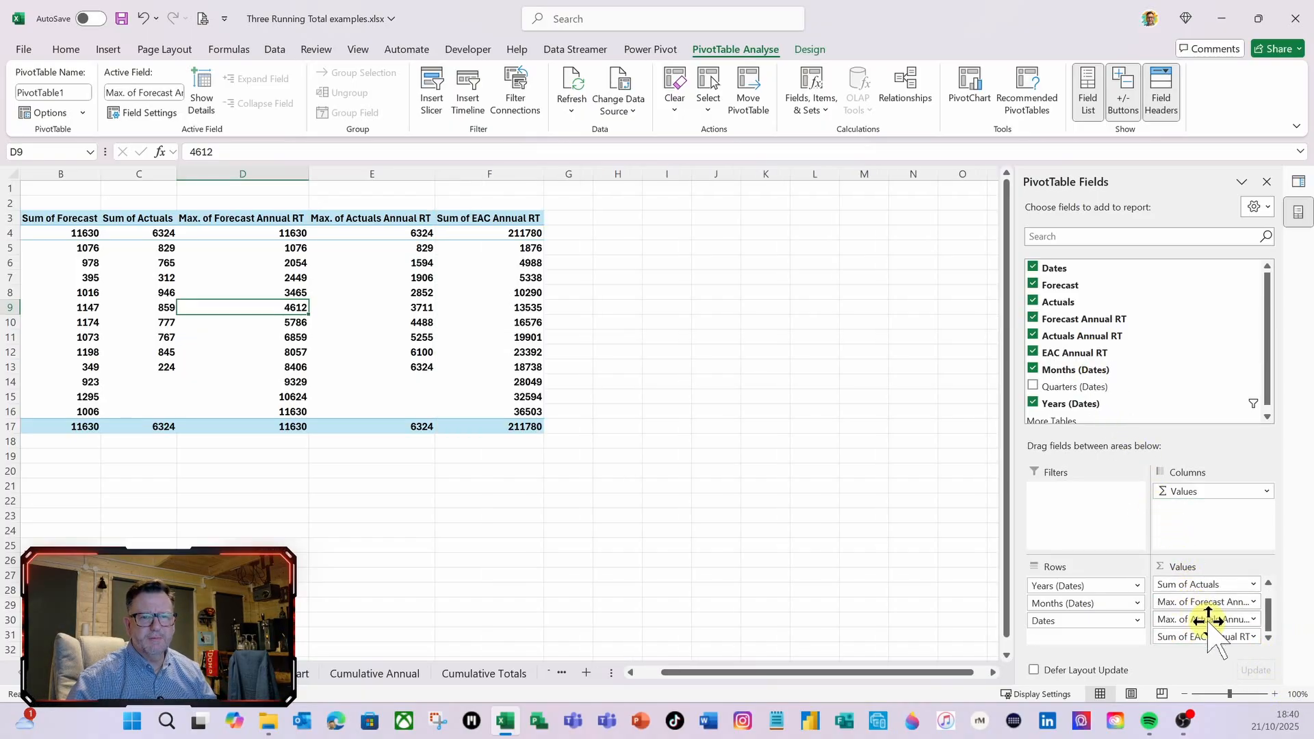
{"action": "left_click", "coordinate": [1254, 636]}
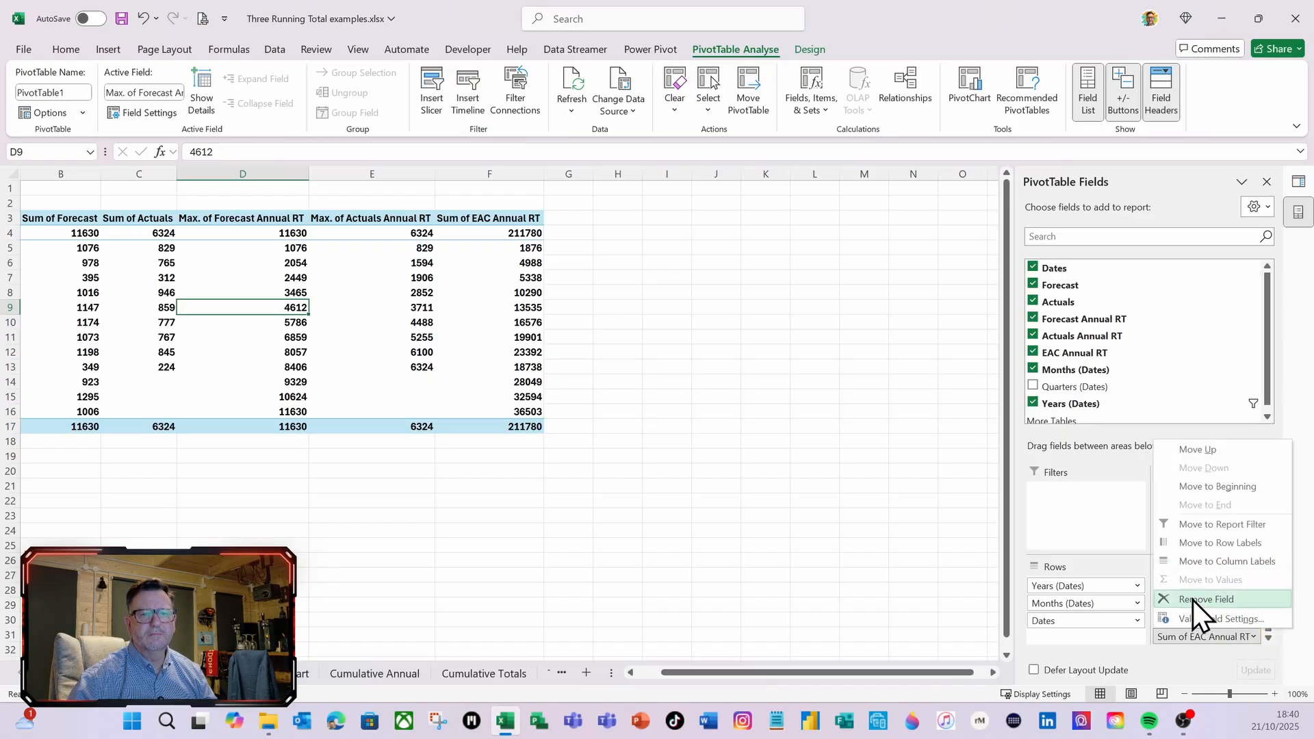
{"action": "left_click", "coordinate": [1193, 620]}
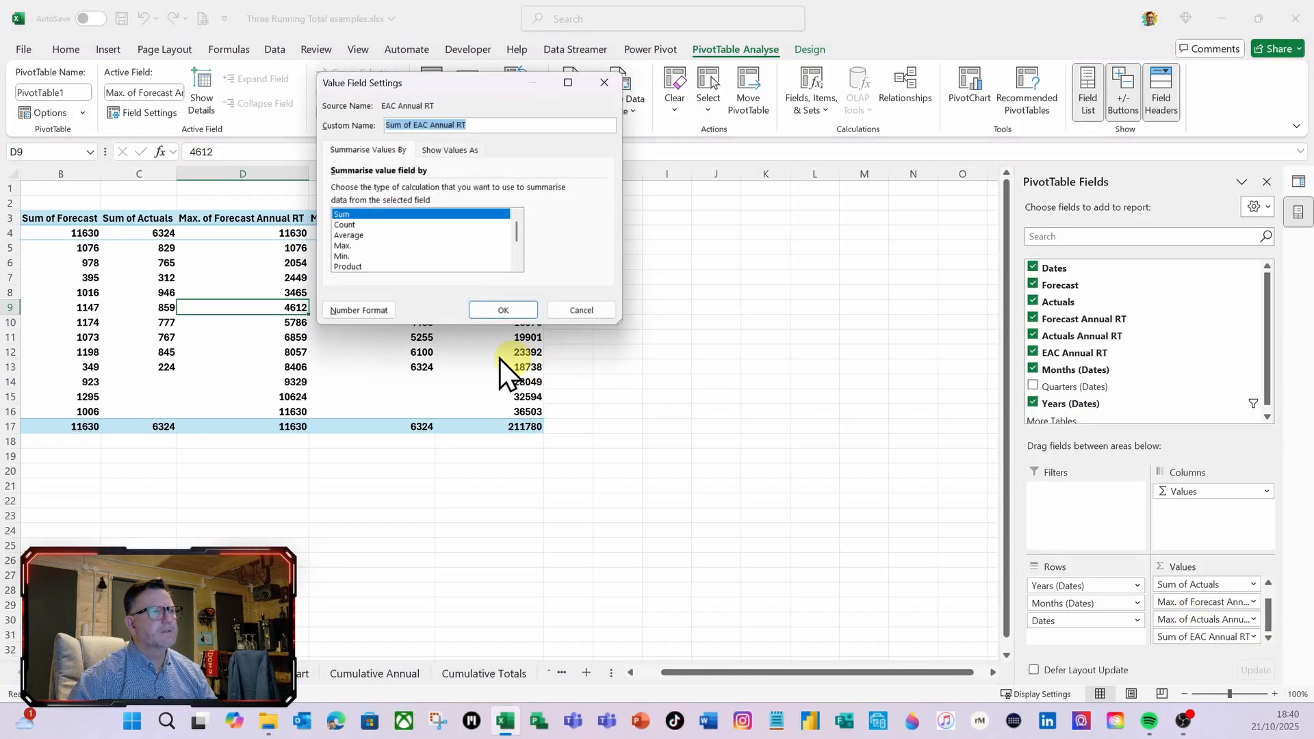
{"action": "left_click", "coordinate": [345, 246]}
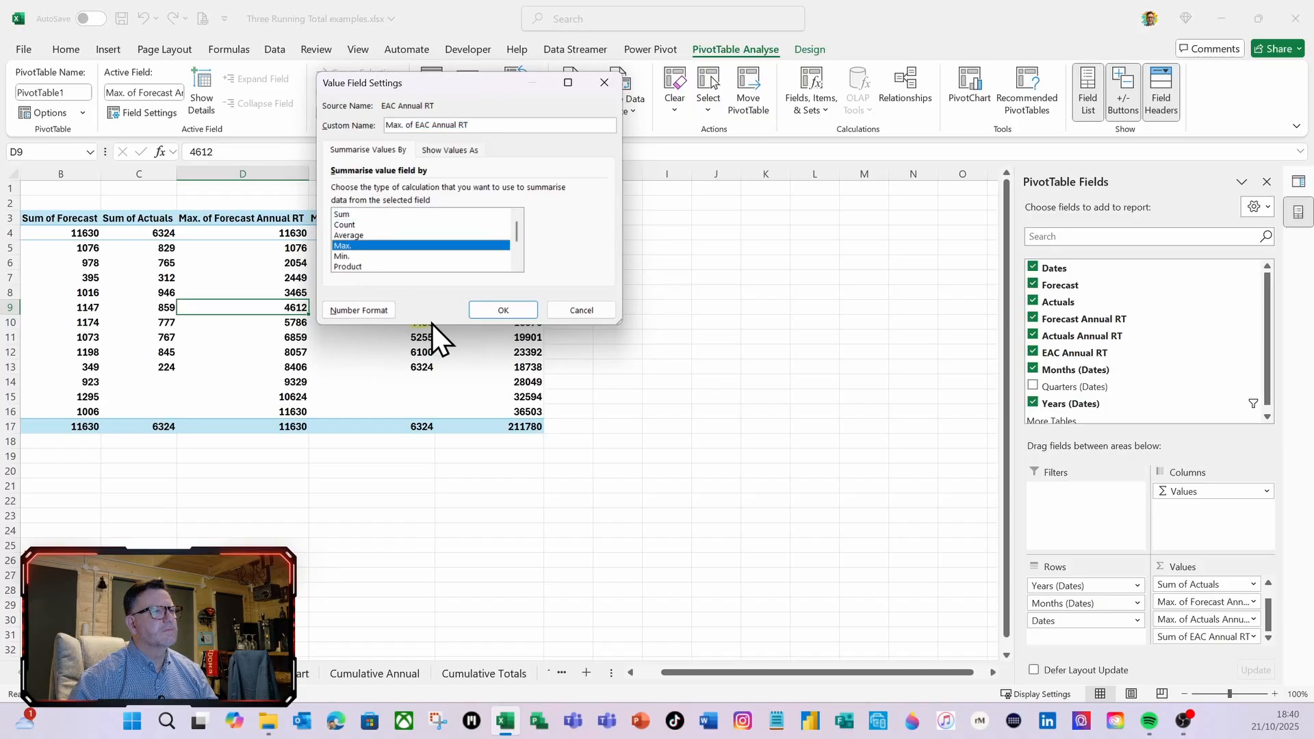
{"action": "left_click", "coordinate": [508, 315]}
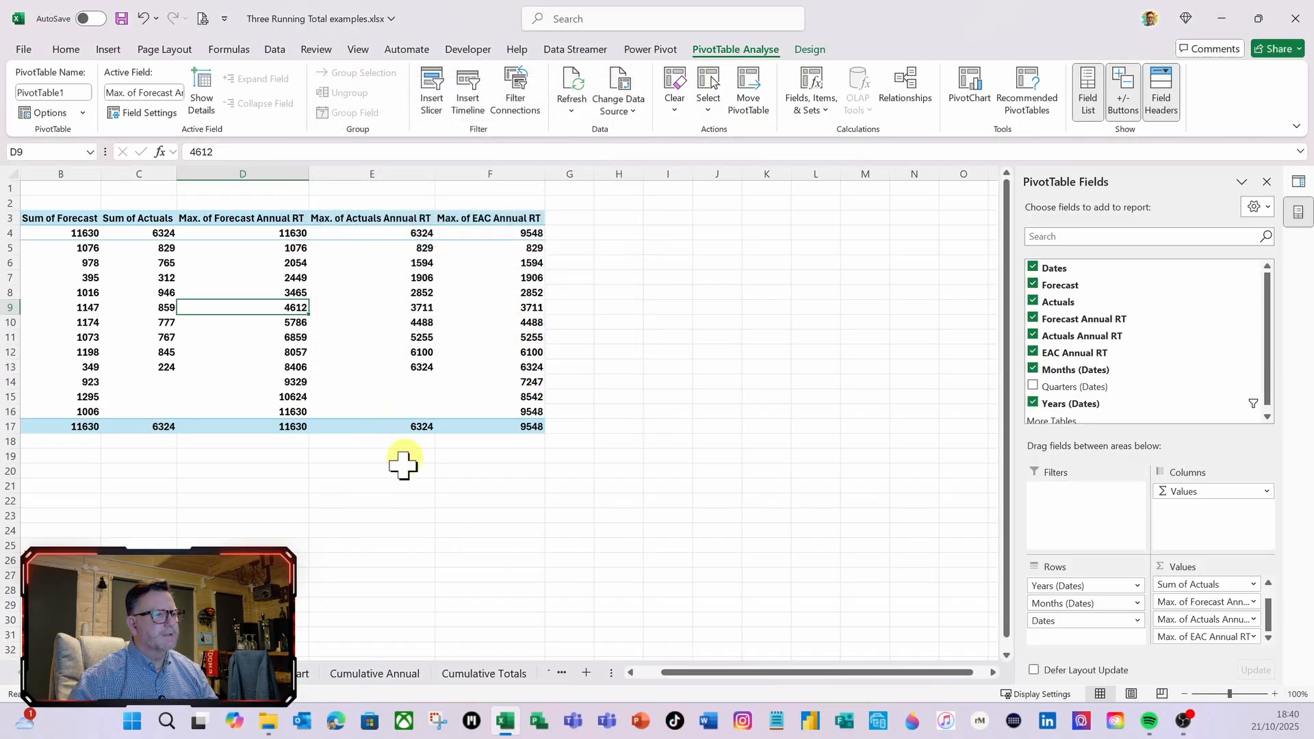
On the Chart sheet, close the queries pane and choose the Combo chart type for the PivotChart
{"action": "left_click", "coordinate": [300, 675]}
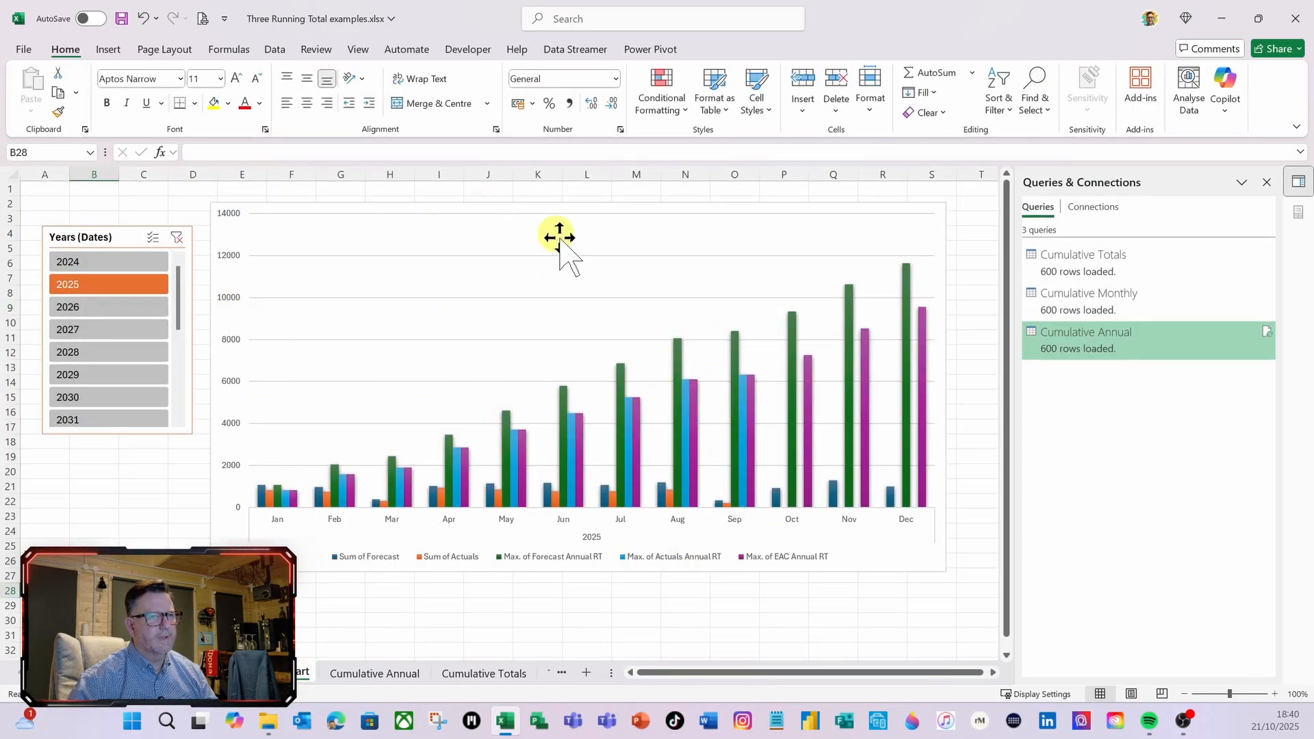
{"action": "left_click", "coordinate": [1268, 183]}
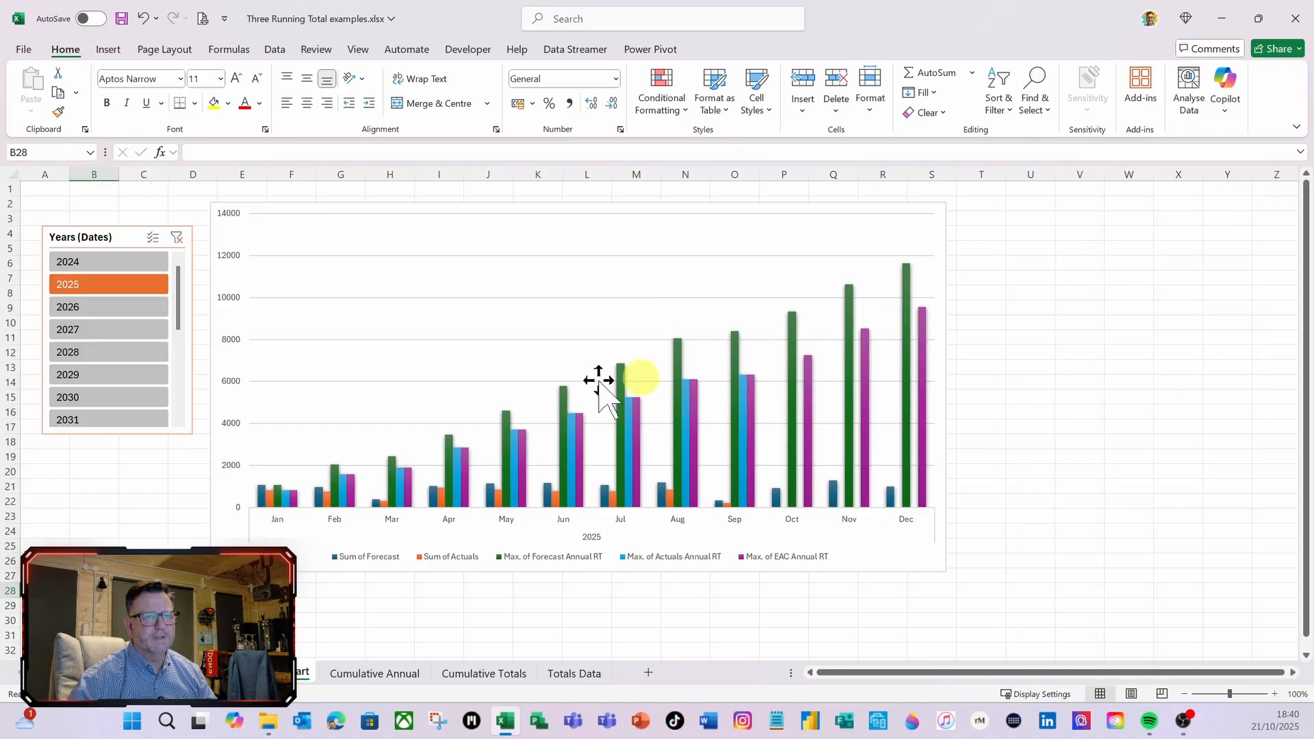
{"action": "left_click", "coordinate": [495, 227]}
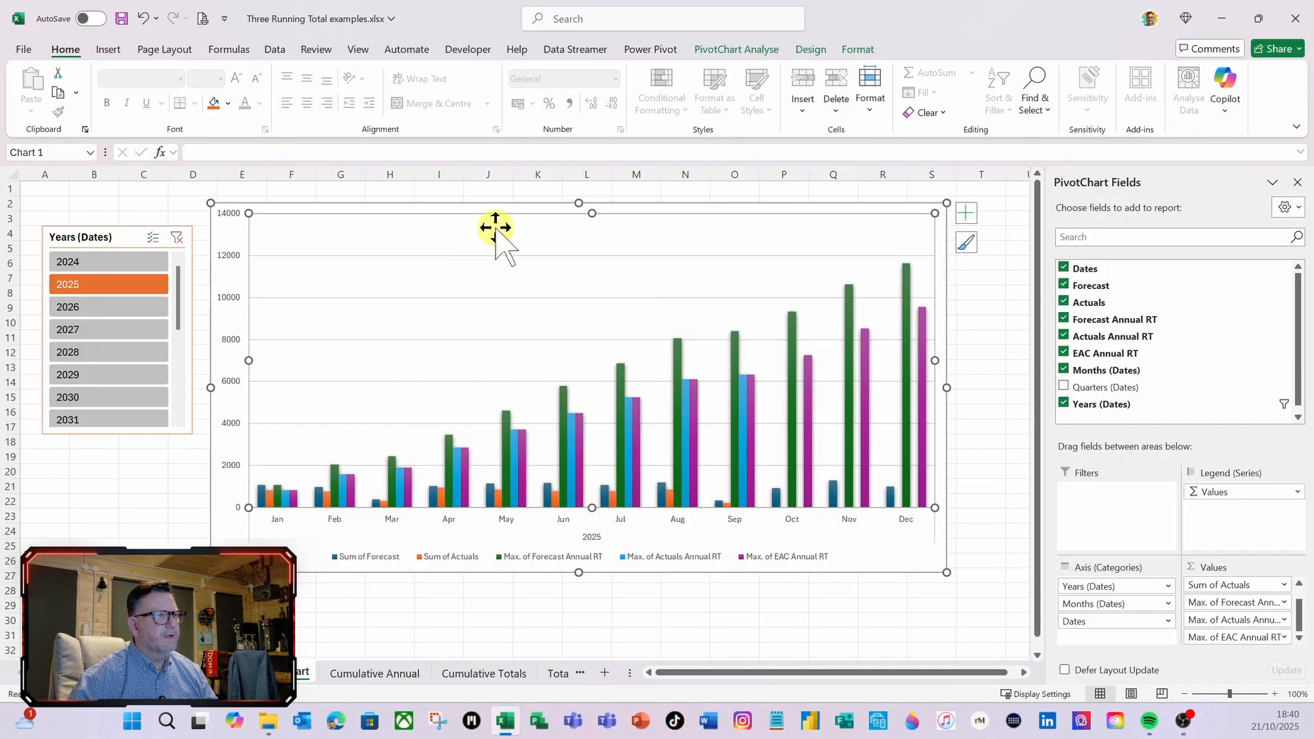
{"action": "right_click", "coordinate": [496, 228]}
{"action": "left_click", "coordinate": [540, 288]}
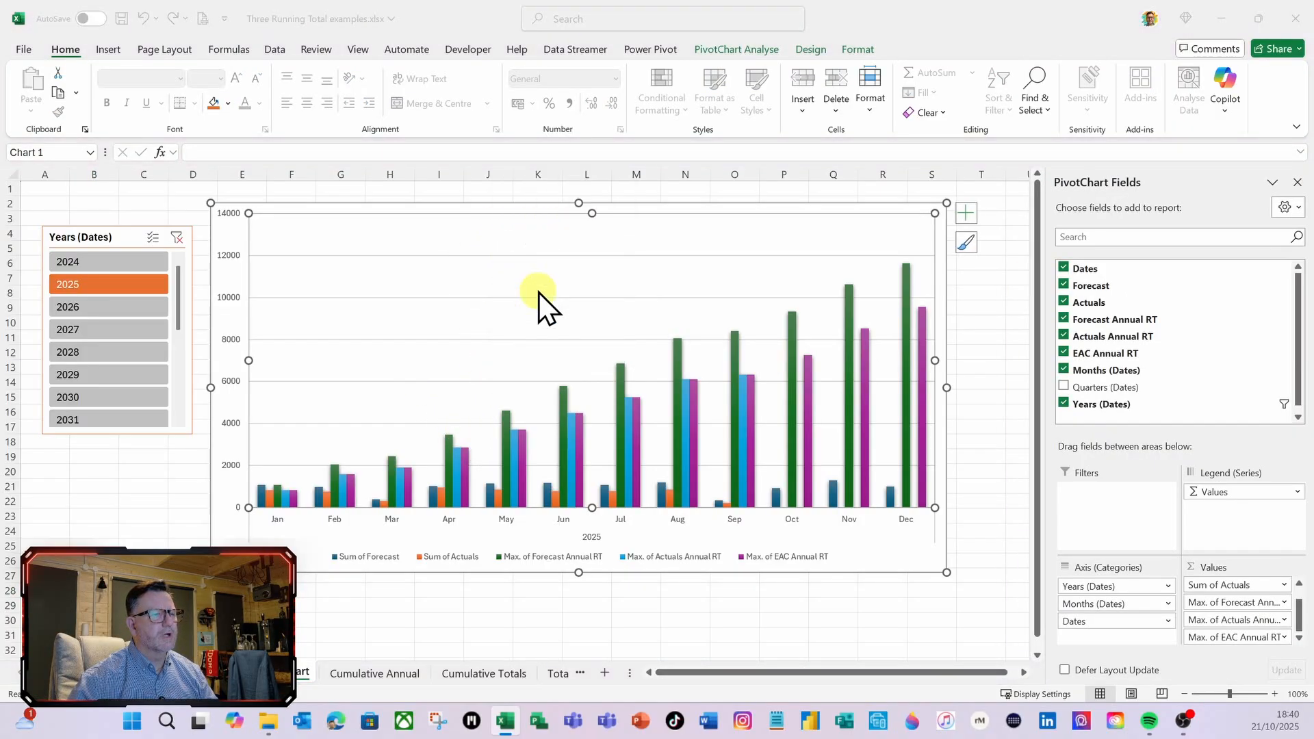
{"action": "left_click", "coordinate": [468, 515]}
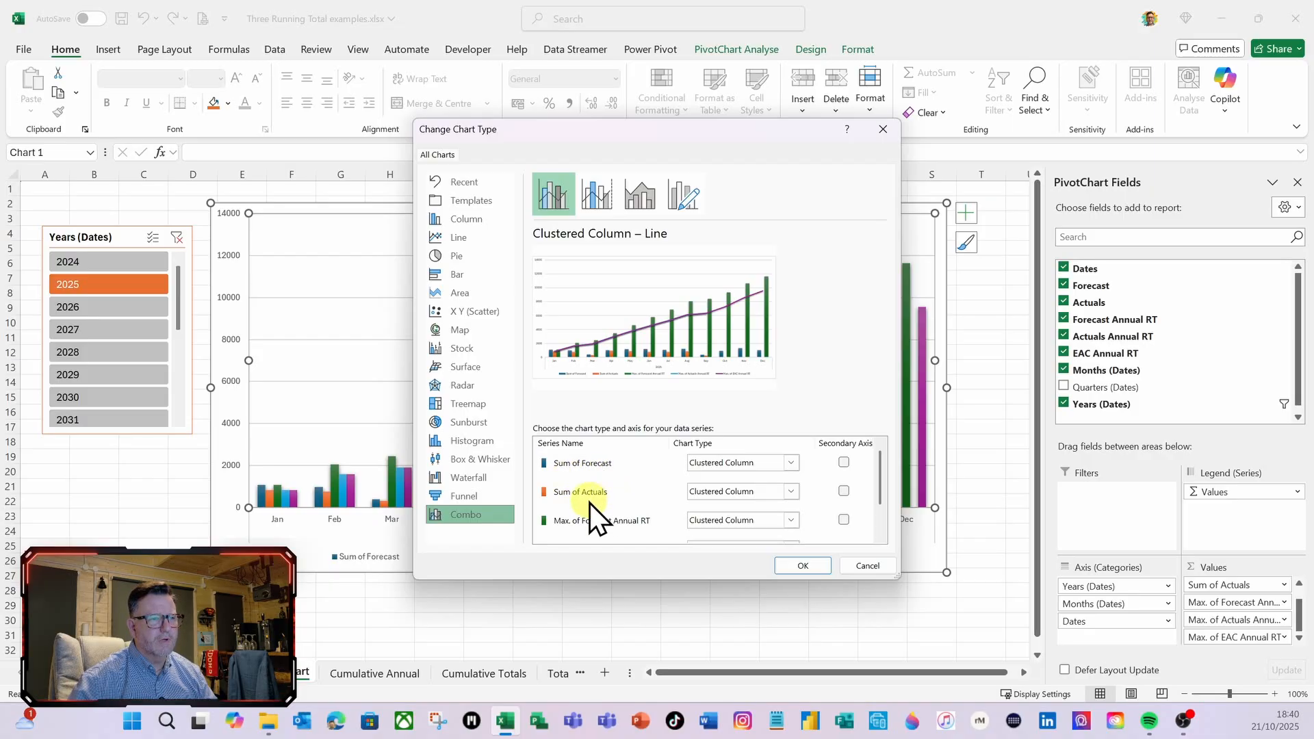
Set Max. of Forecast Annual RT and Max. of Actuals Annual RT to Line with Markers on the secondary axis
{"action": "scroll", "coordinate": [831, 500], "scroll_direction": "down", "scroll_amount": 1}
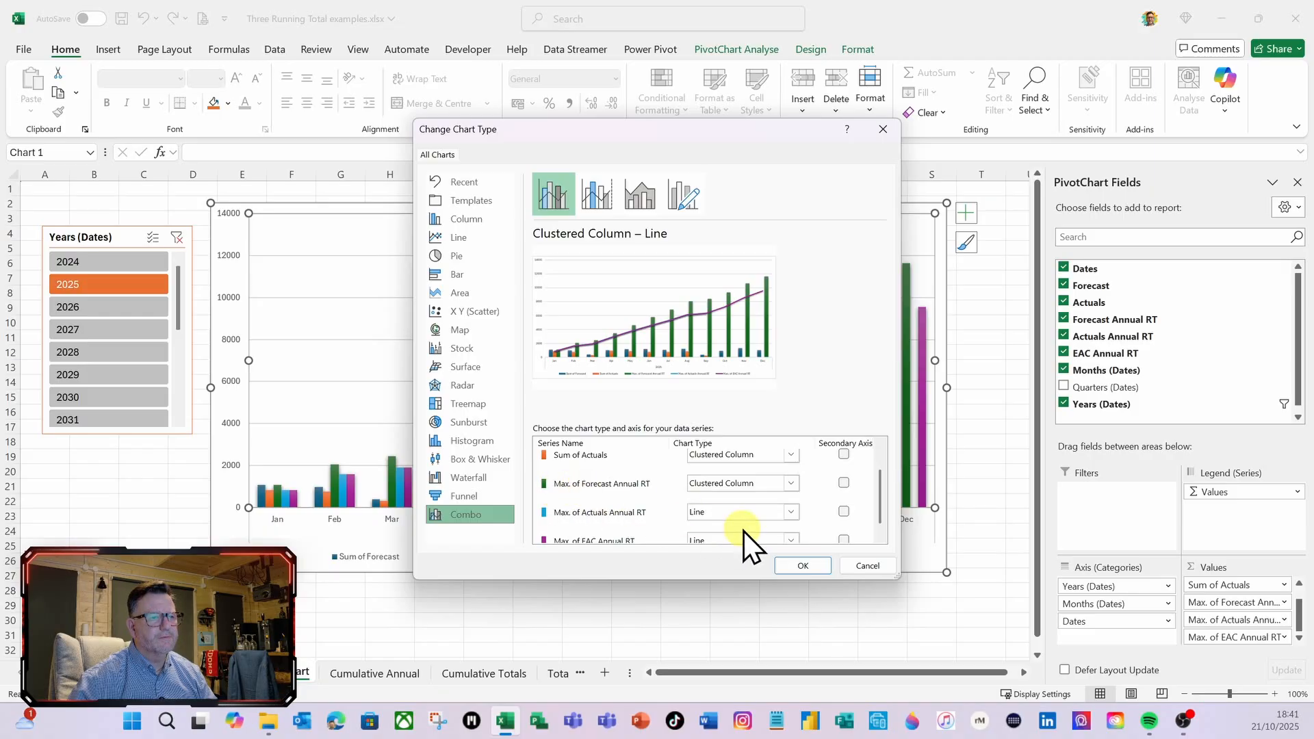
{"action": "left_click", "coordinate": [792, 483]}
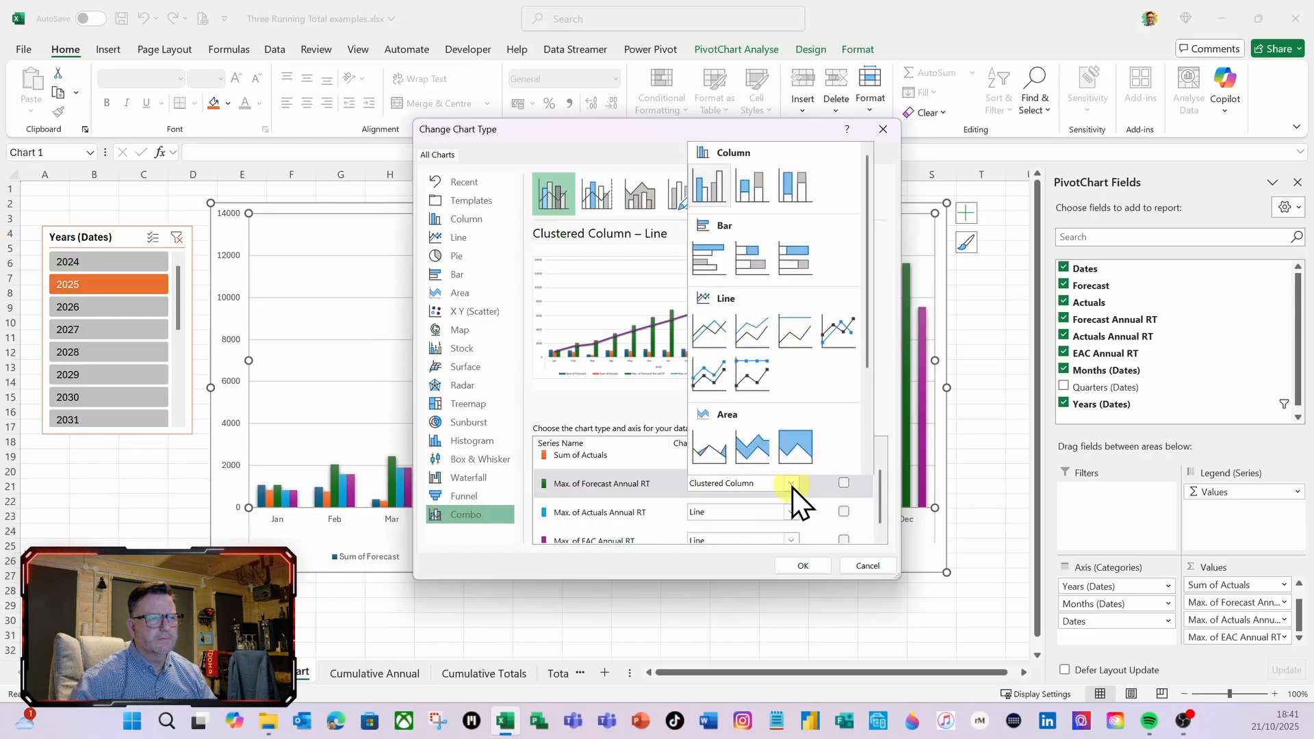
{"action": "left_click", "coordinate": [844, 342]}
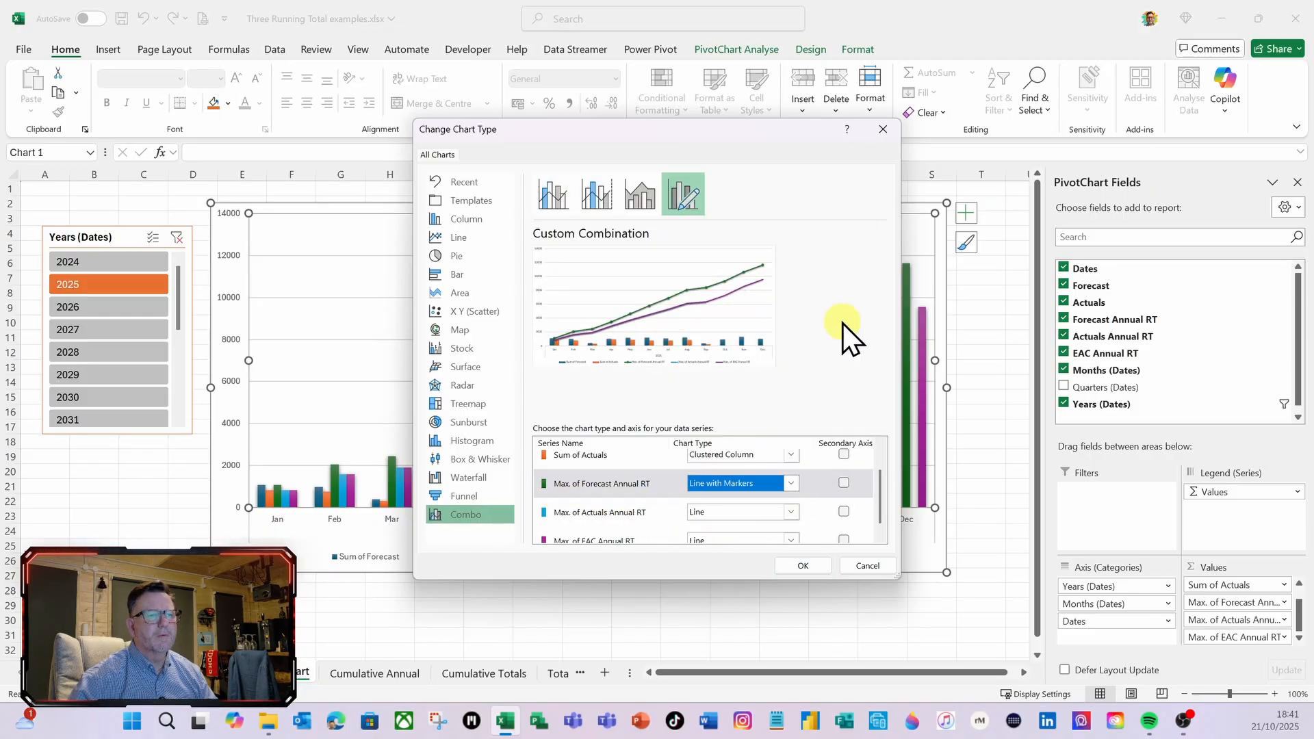
{"action": "left_click", "coordinate": [844, 483]}
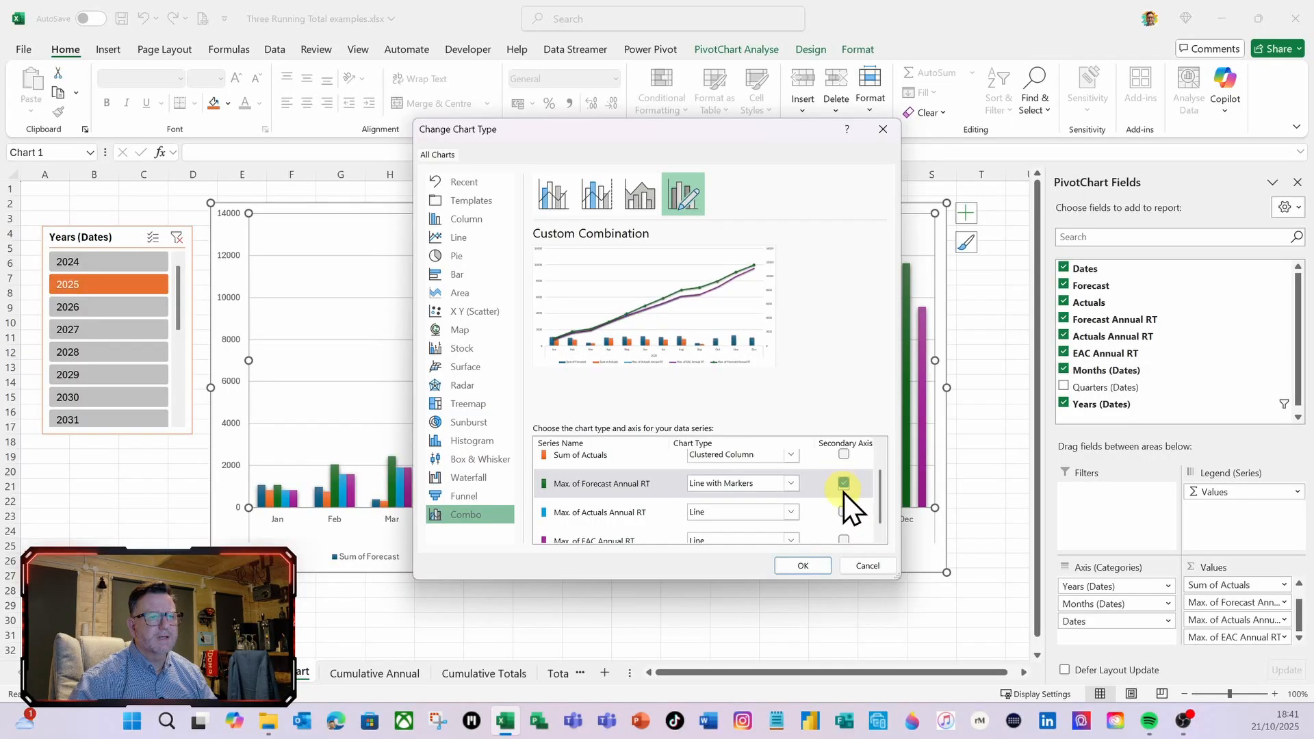
{"action": "left_click", "coordinate": [791, 512]}
{"action": "left_click", "coordinate": [835, 356]}
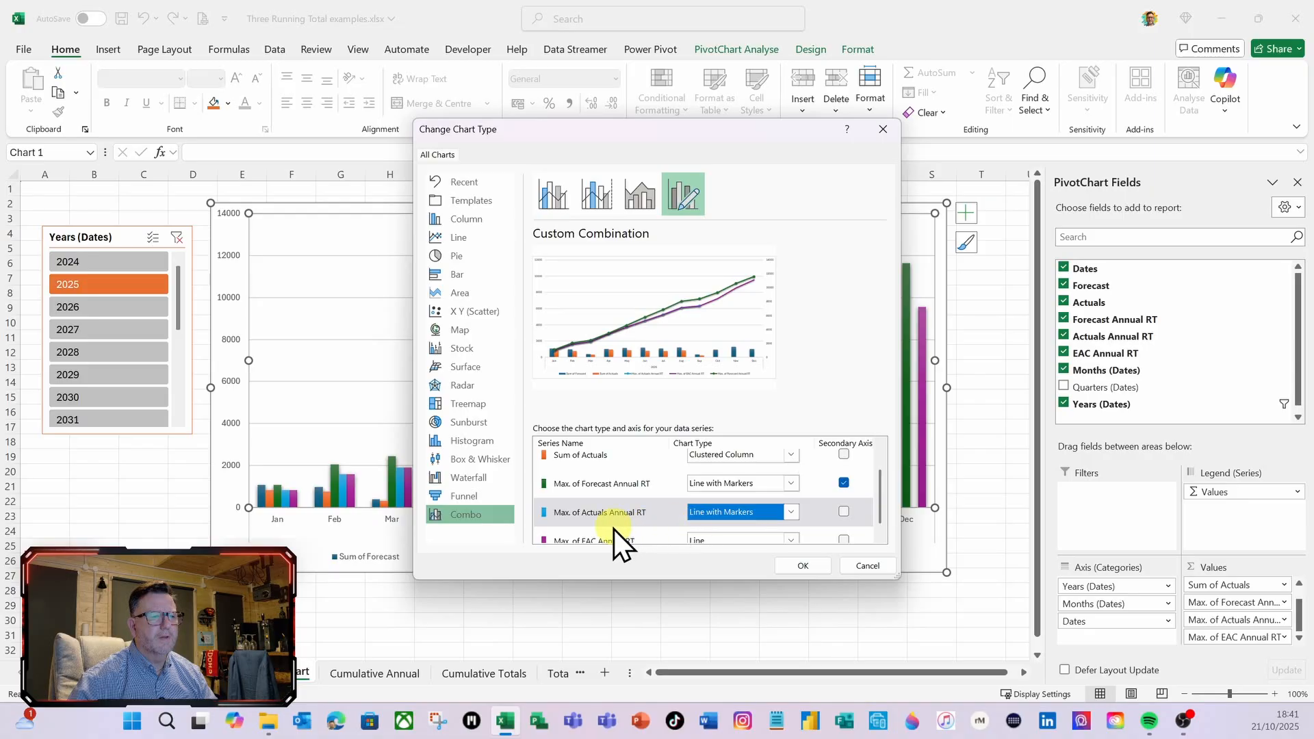
{"action": "left_click", "coordinate": [844, 512]}
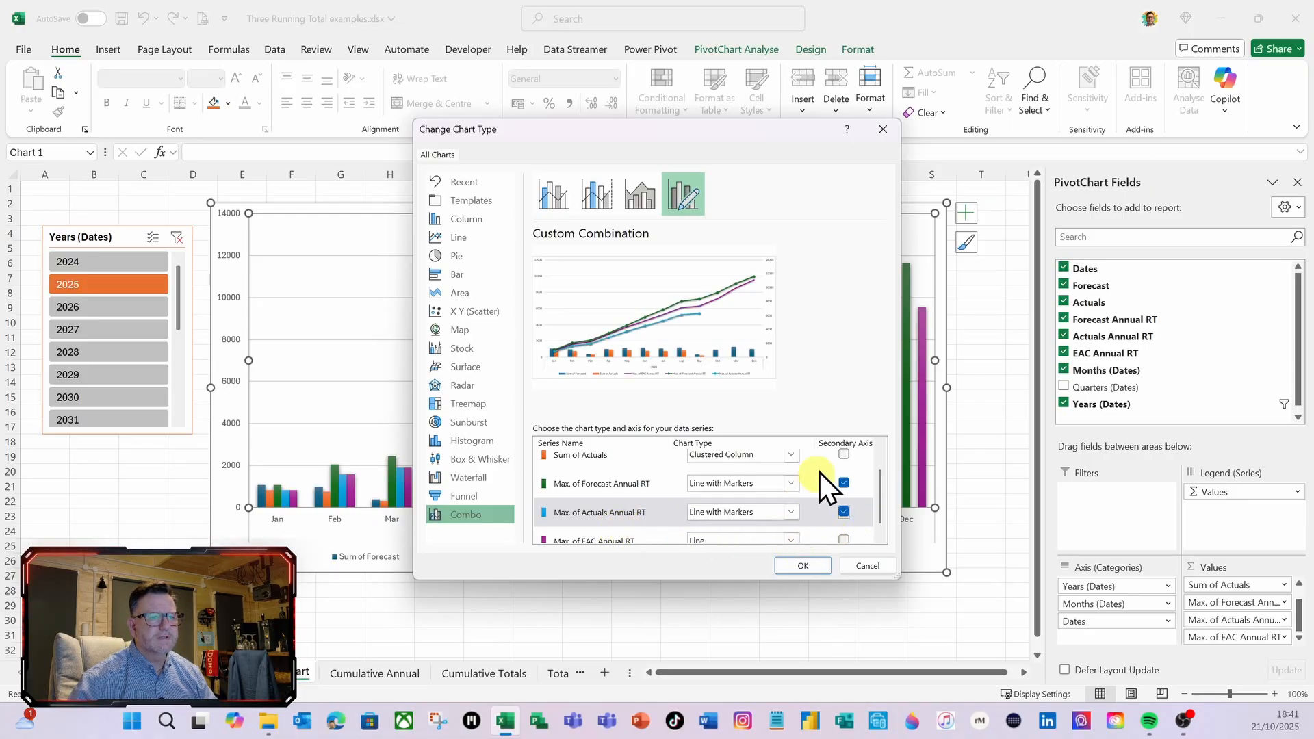
Set Max. of EAC Annual RT to Line with Markers on the secondary axis and apply the combo chart settings
{"action": "scroll", "coordinate": [822, 462], "scroll_direction": "down", "scroll_amount": 1}
{"action": "left_click", "coordinate": [792, 529]}
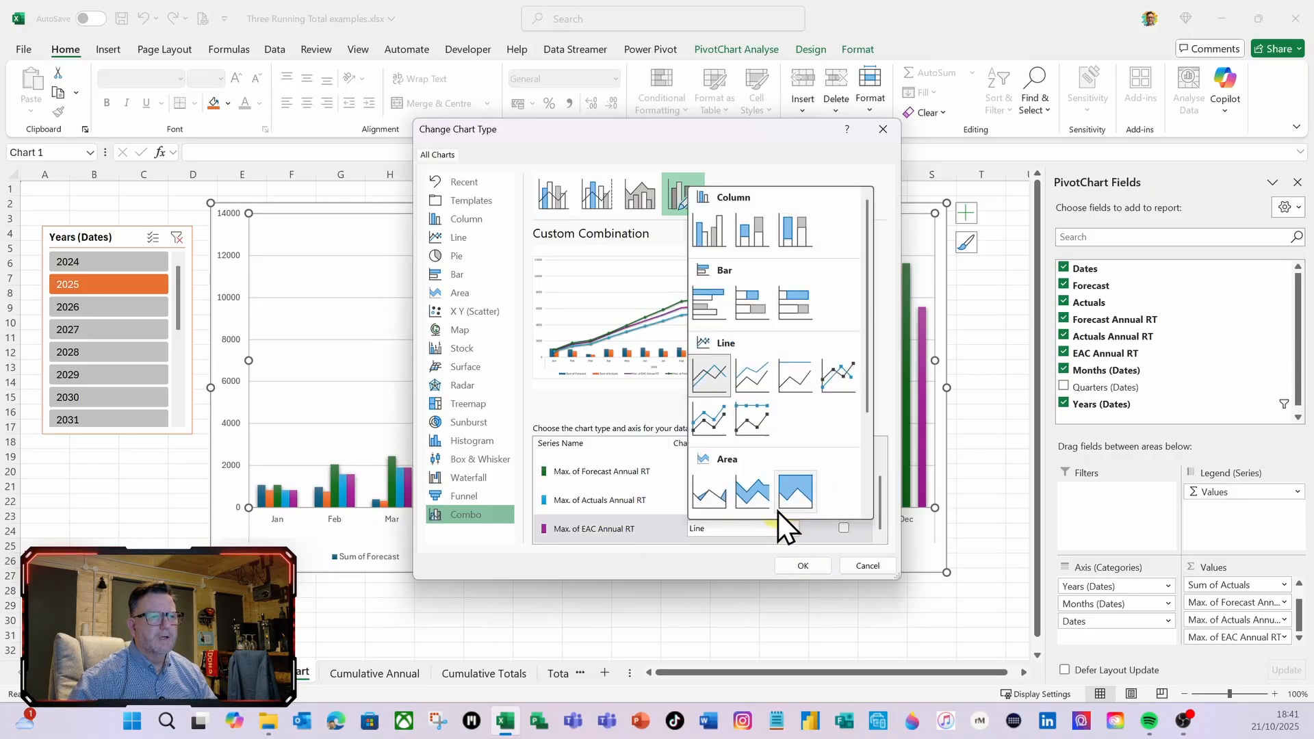
{"action": "left_click", "coordinate": [840, 375]}
{"action": "left_click", "coordinate": [843, 527]}
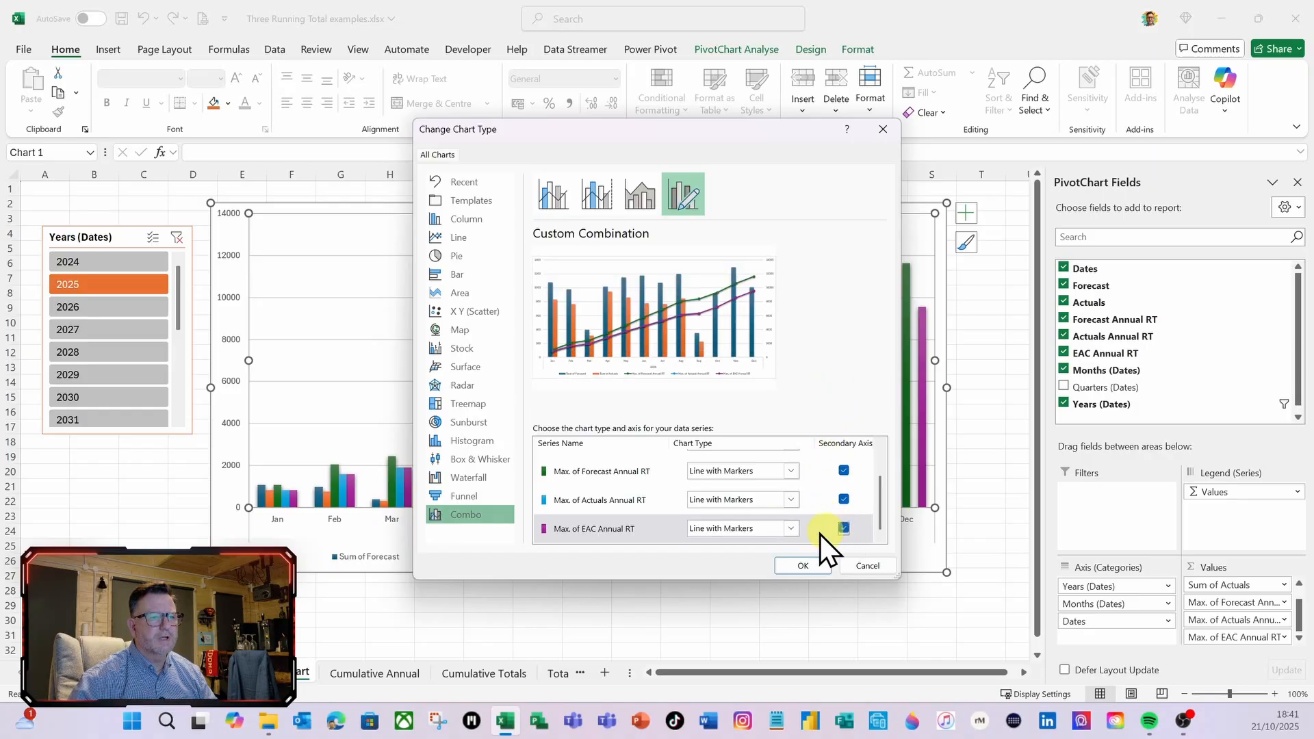
{"action": "left_click", "coordinate": [804, 566]}
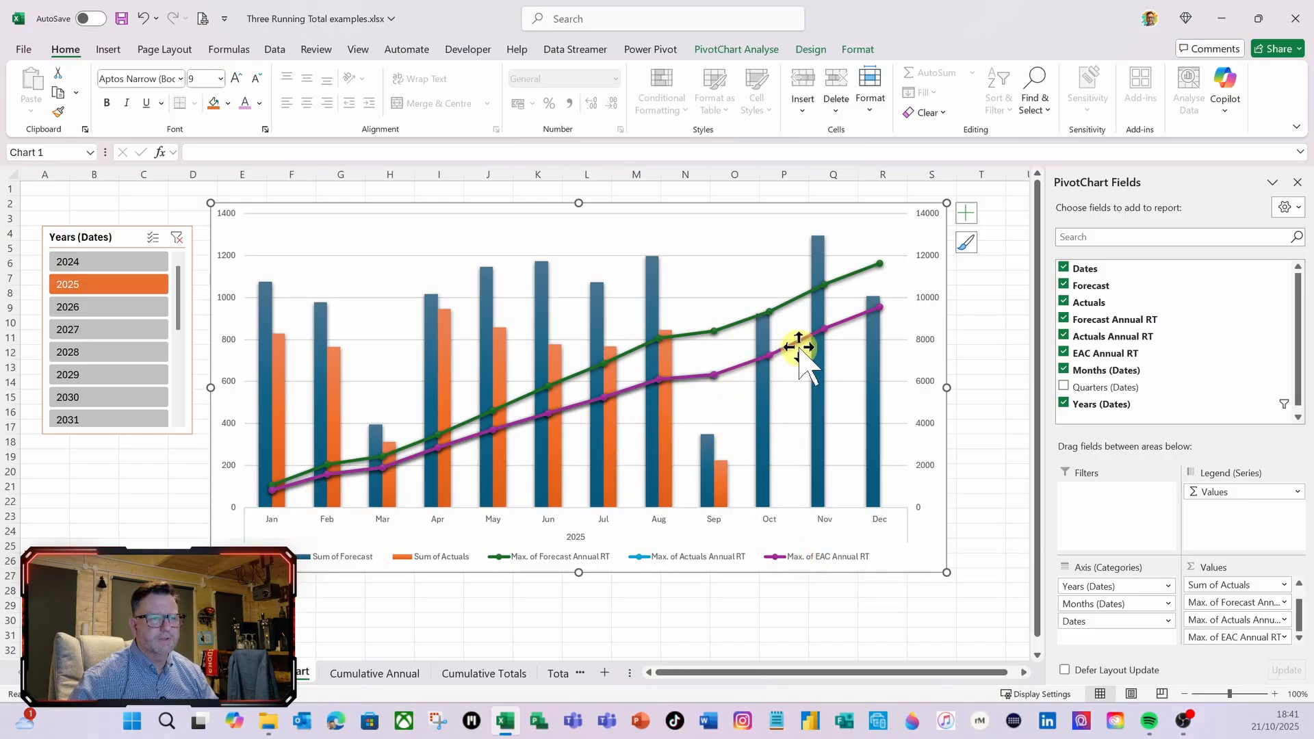
Move Max. of EAC Annual RT above Max. of Actuals Annual RT in the PivotChart's values so the Actuals line draws in front
{"action": "left_click", "coordinate": [1239, 638]}
{"action": "left_click_drag", "start_coordinate": [1242, 636], "coordinate": [1245, 620]}
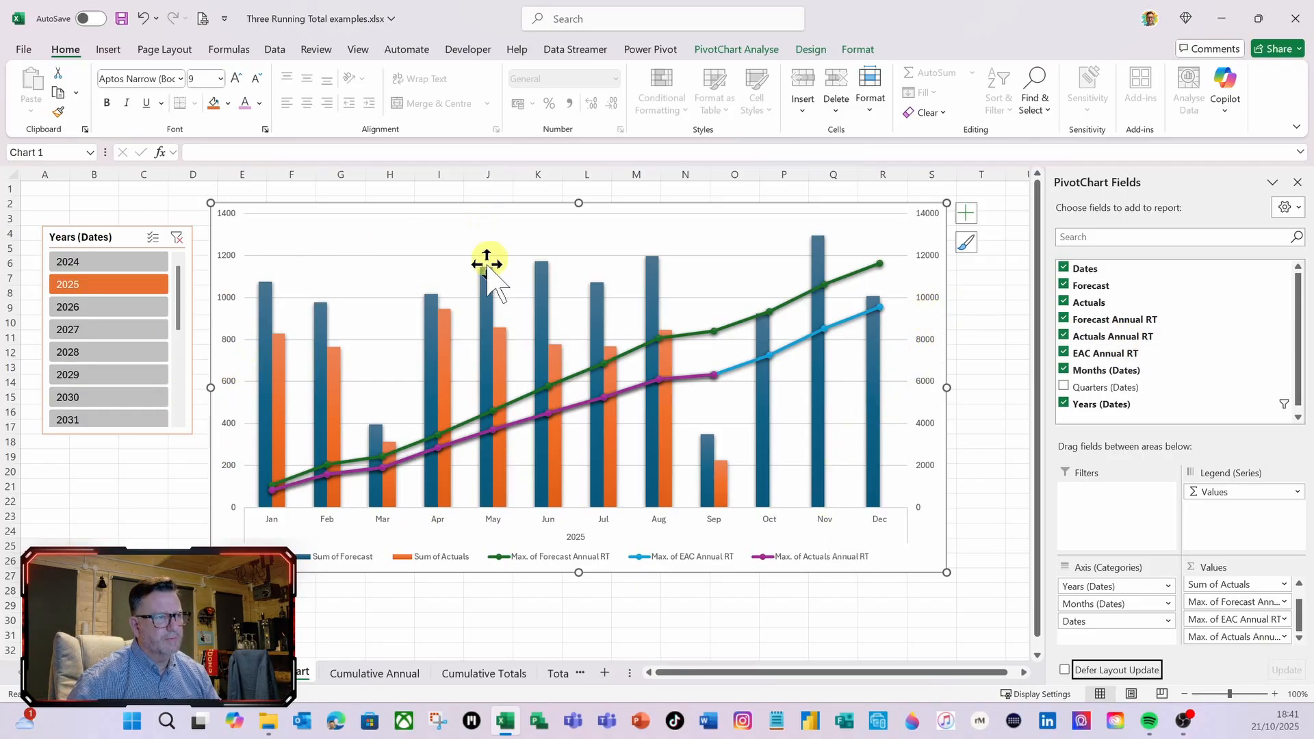
Open the format settings of the chart's secondary vertical axis and expand its label options
{"action": "left_click", "coordinate": [928, 380]}
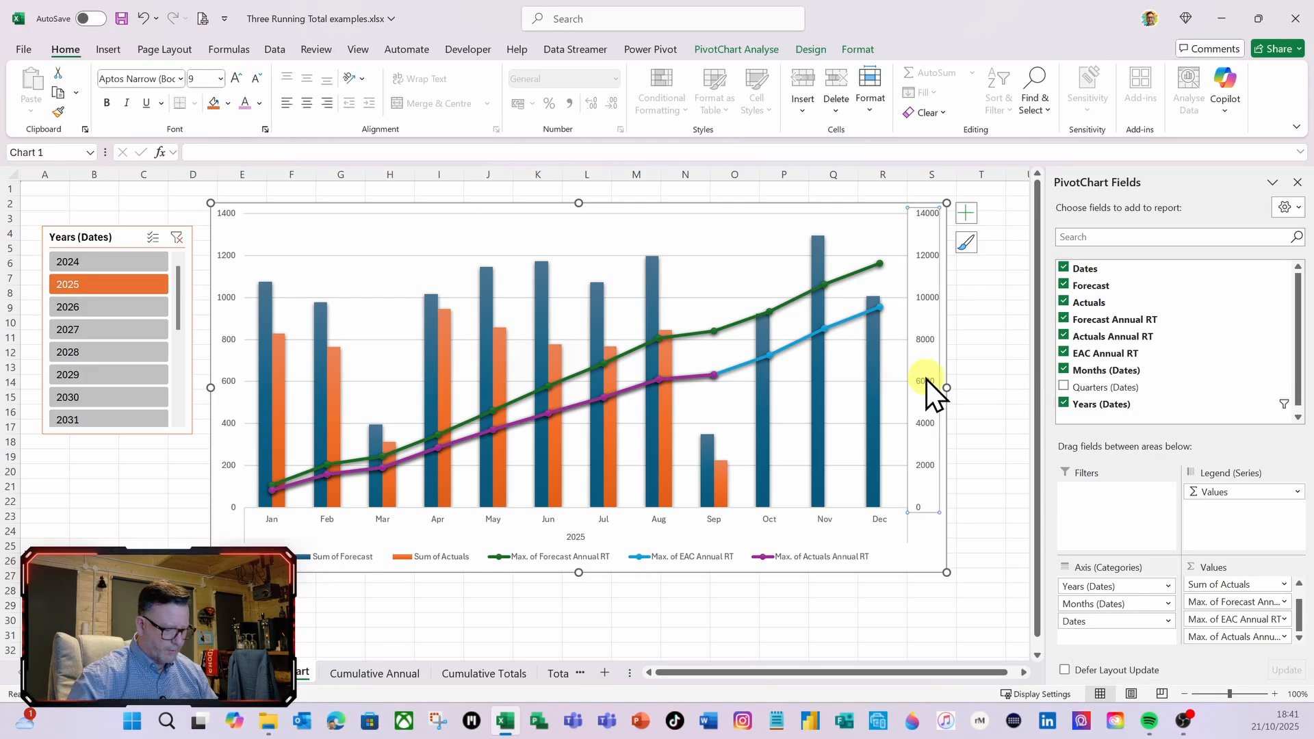
{"action": "key", "text": "ctrl+1"}
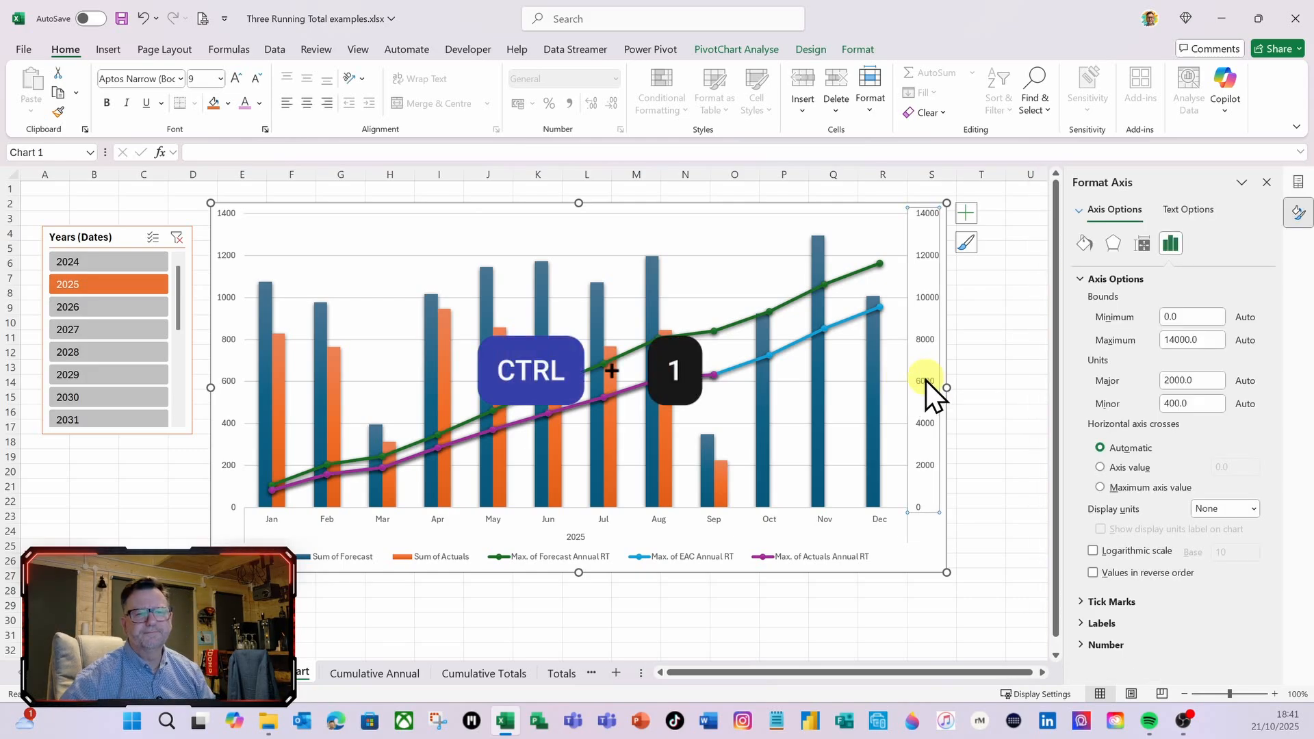
{"action": "left_click", "coordinate": [1079, 623]}
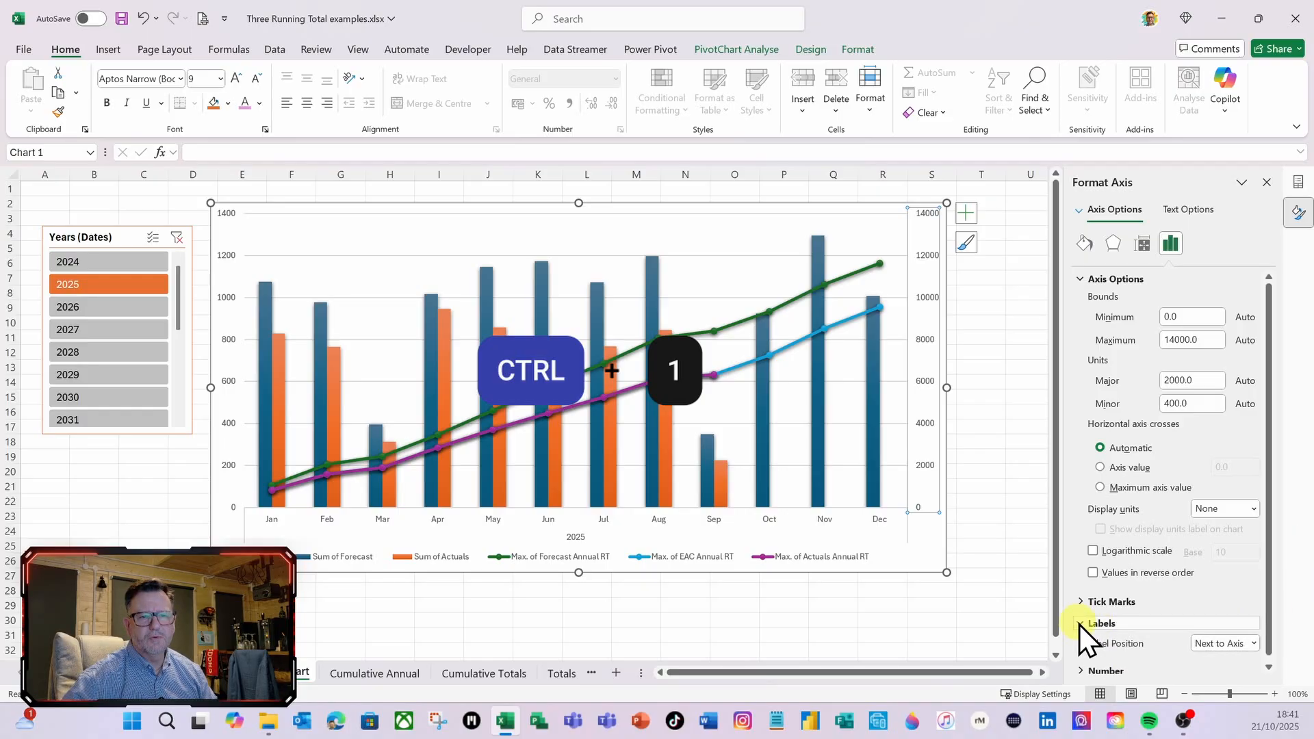
Try deleting the chart's secondary vertical axis and undo the deletion
{"action": "left_click", "coordinate": [923, 424]}
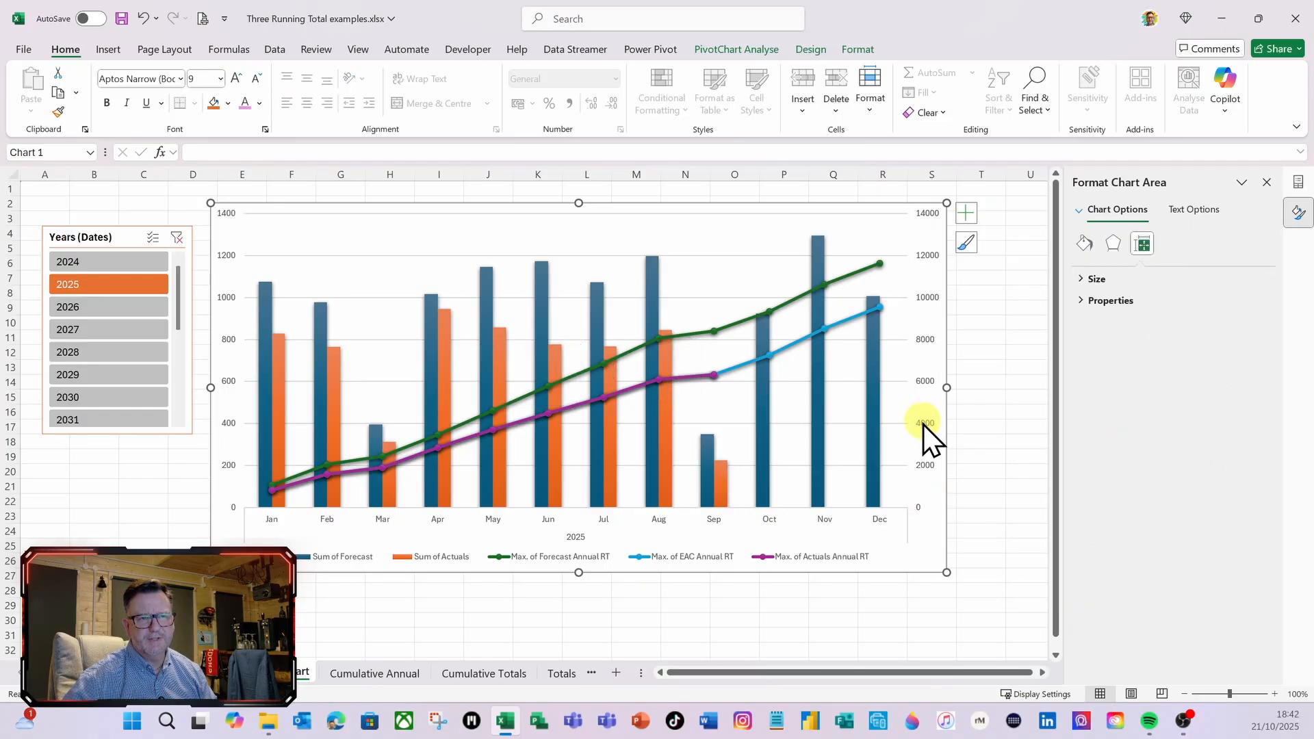
{"action": "left_click", "coordinate": [924, 381]}
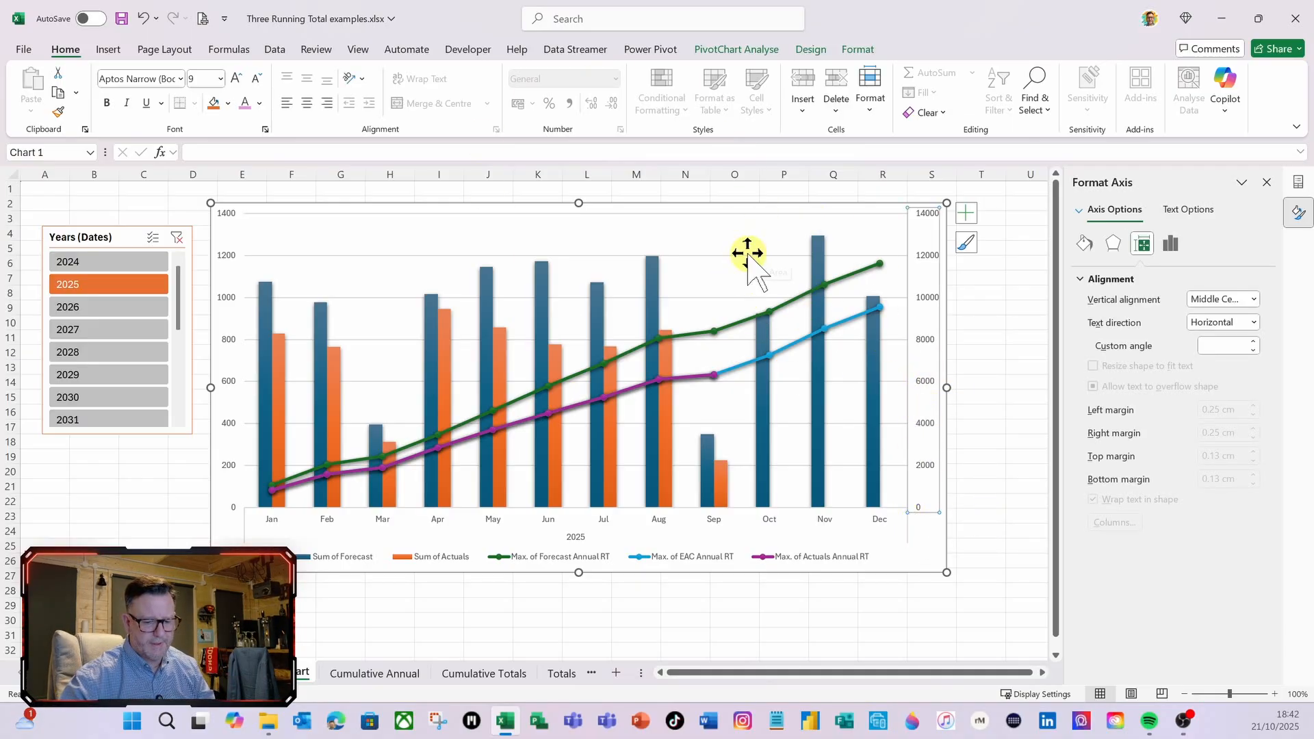
{"action": "key", "text": "Delete"}
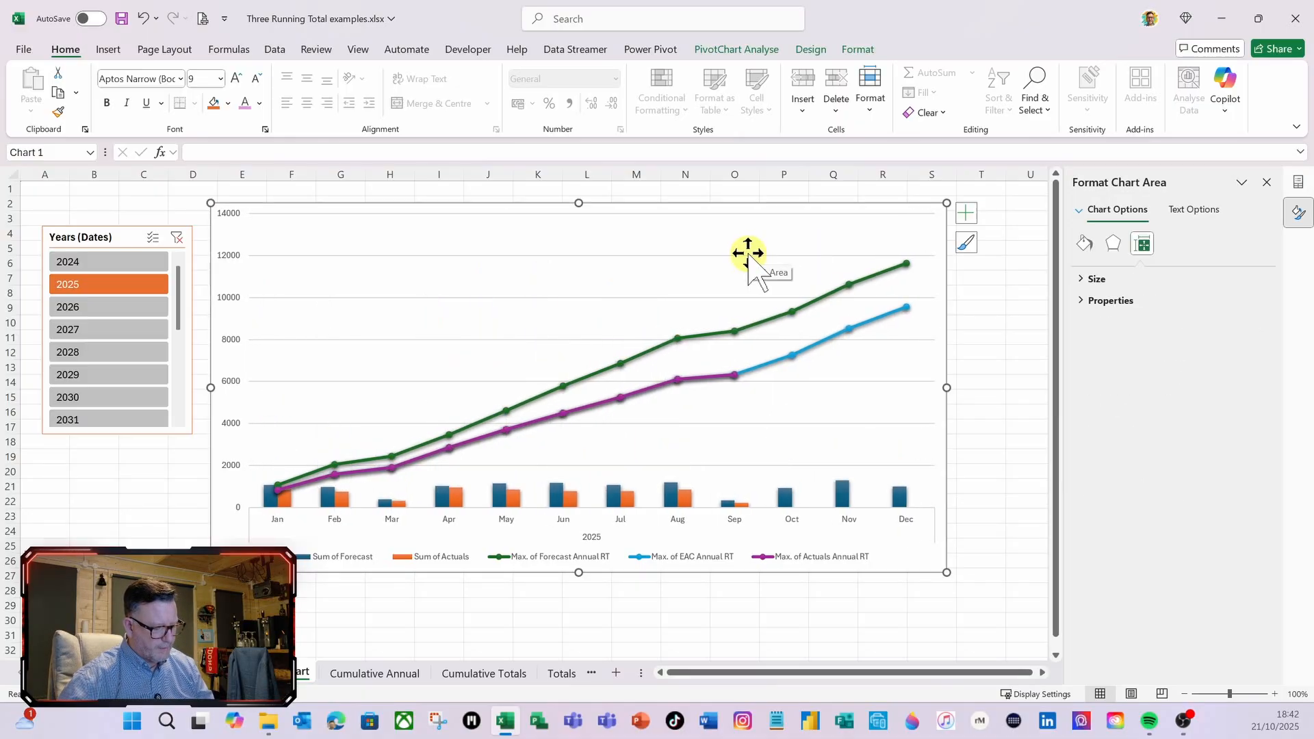
{"action": "key", "text": "ctrl+z"}
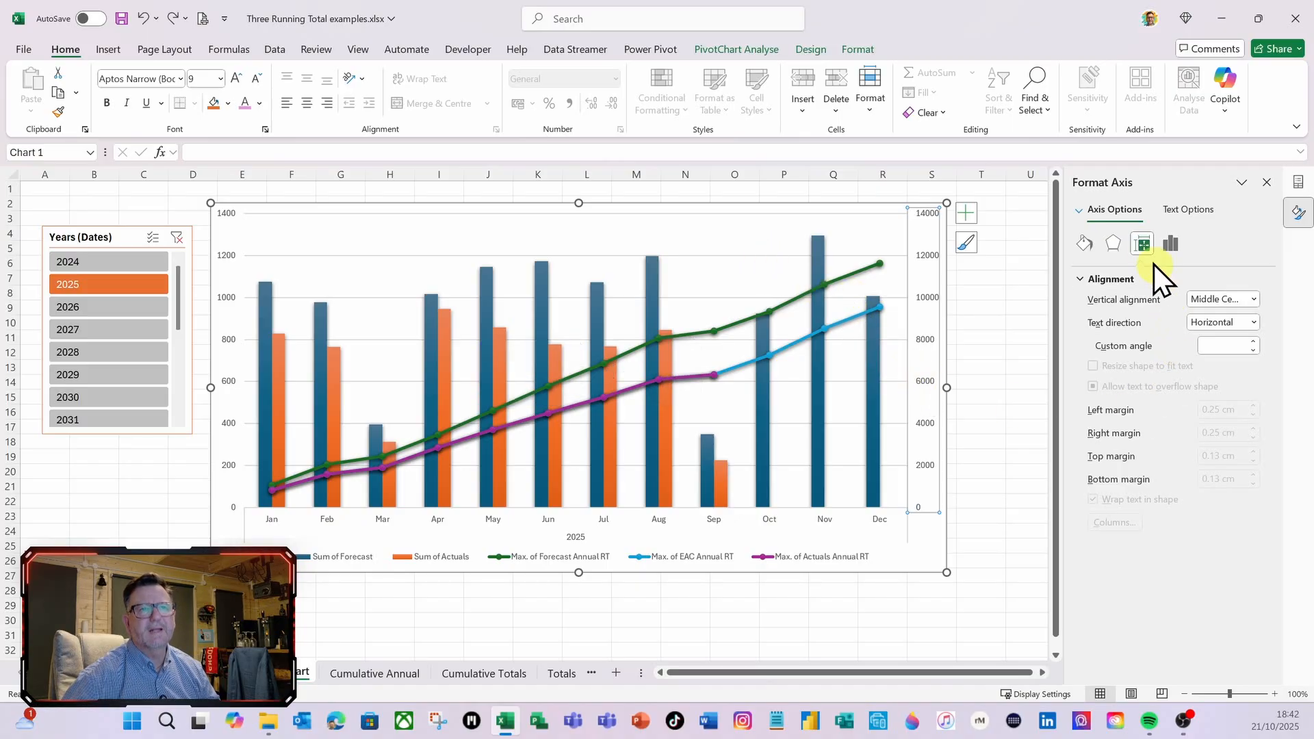
Set the label position of the chart's secondary vertical axis to None
{"action": "left_click", "coordinate": [1168, 244]}
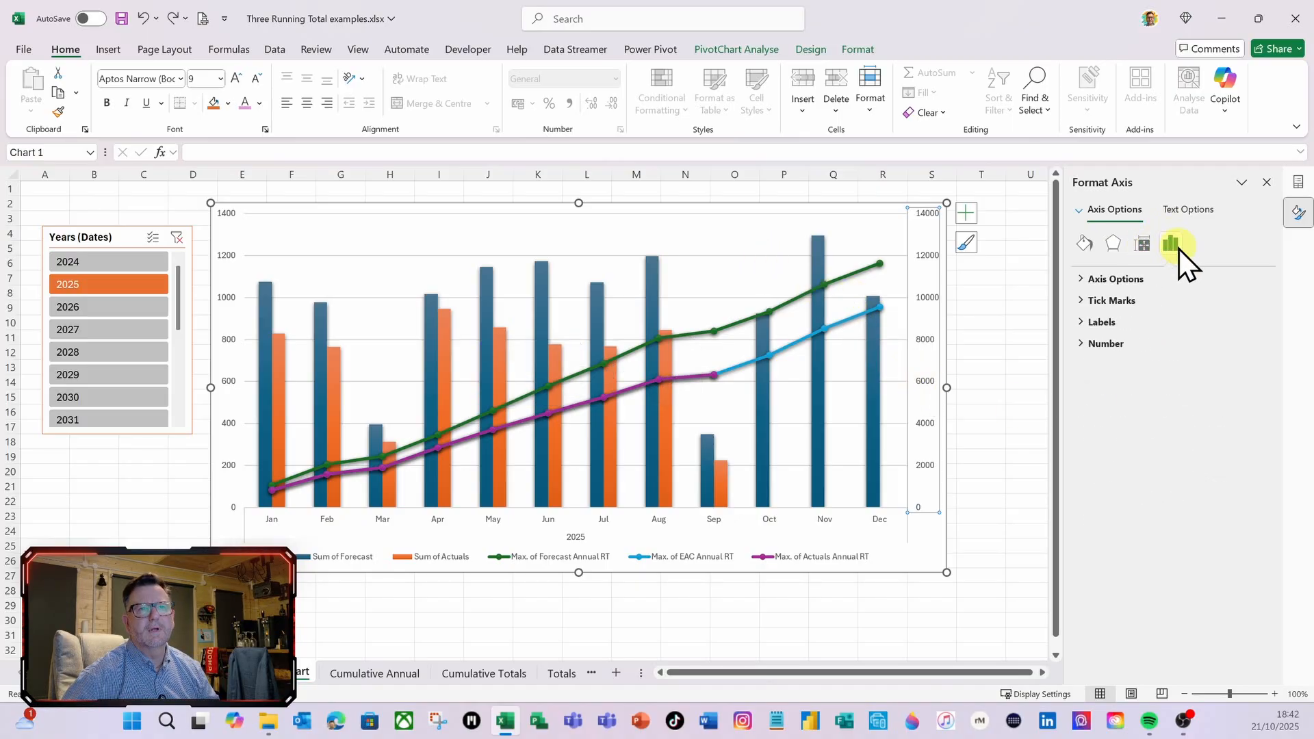
{"action": "left_click", "coordinate": [1082, 323]}
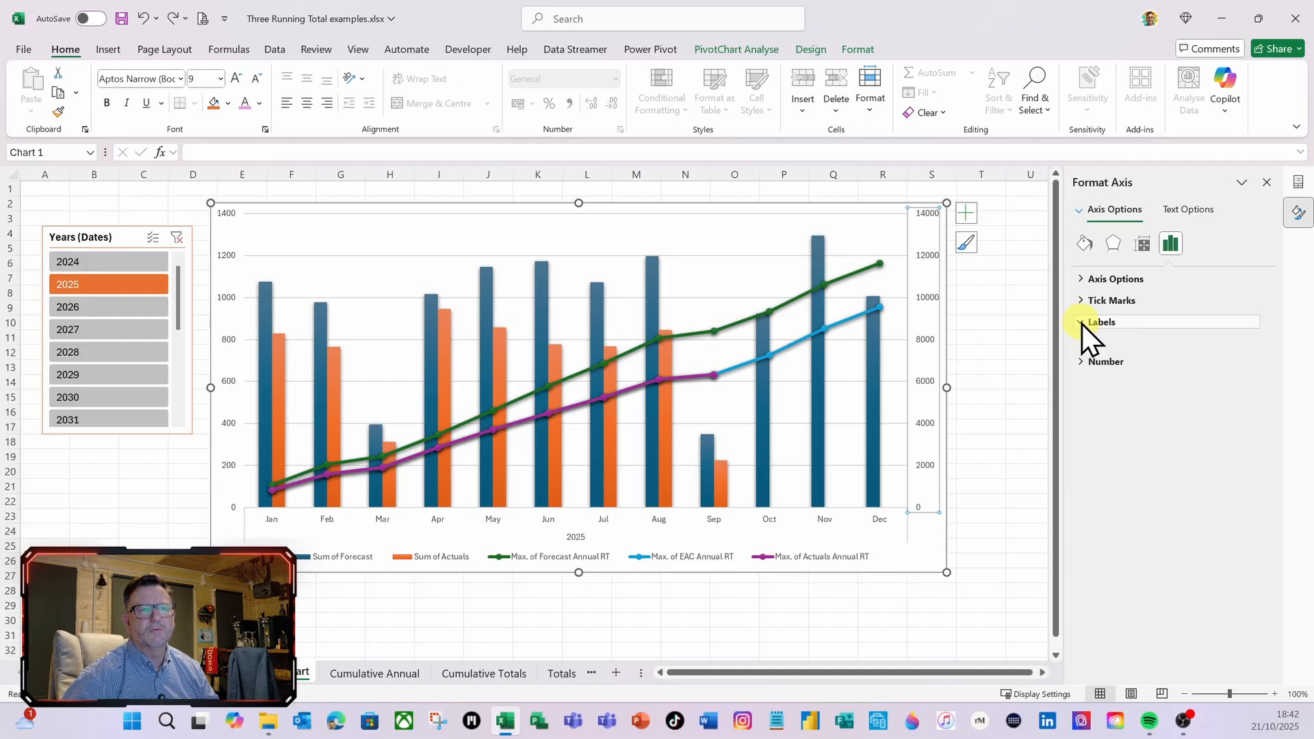
{"action": "left_click", "coordinate": [1254, 343]}
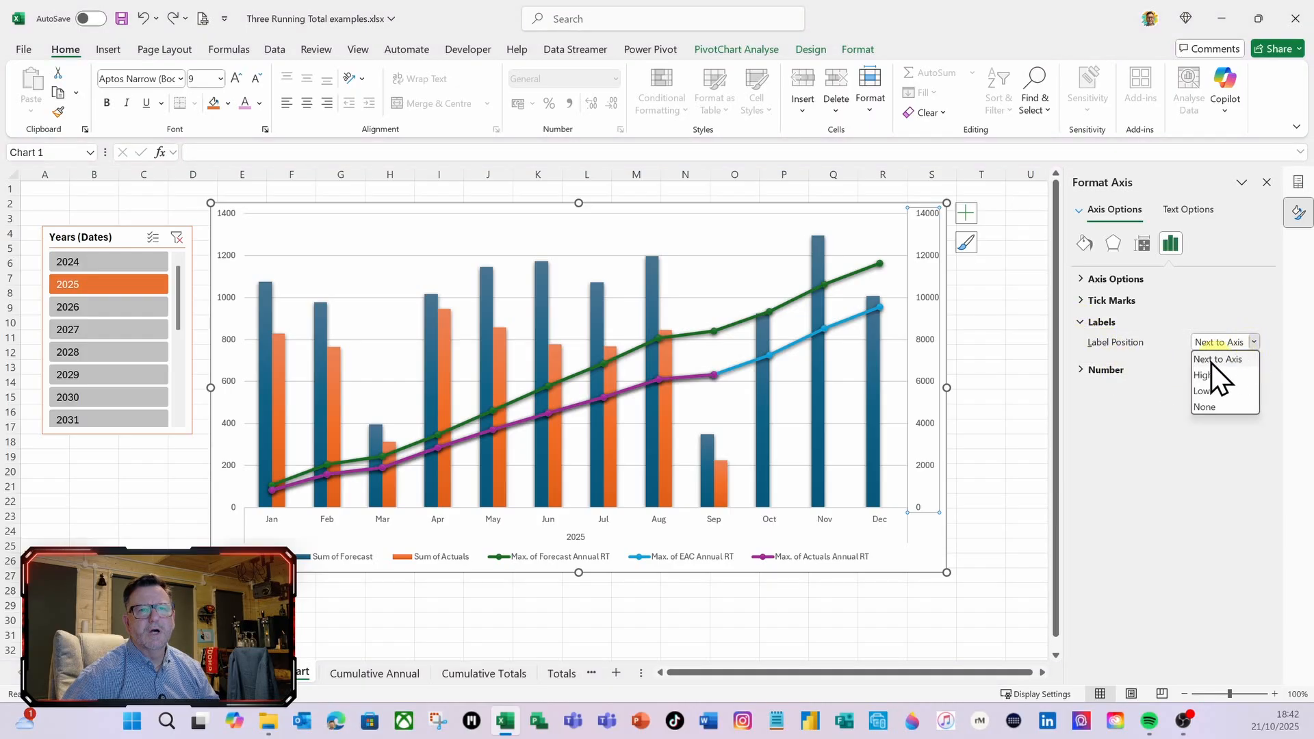
{"action": "left_click", "coordinate": [1200, 404]}
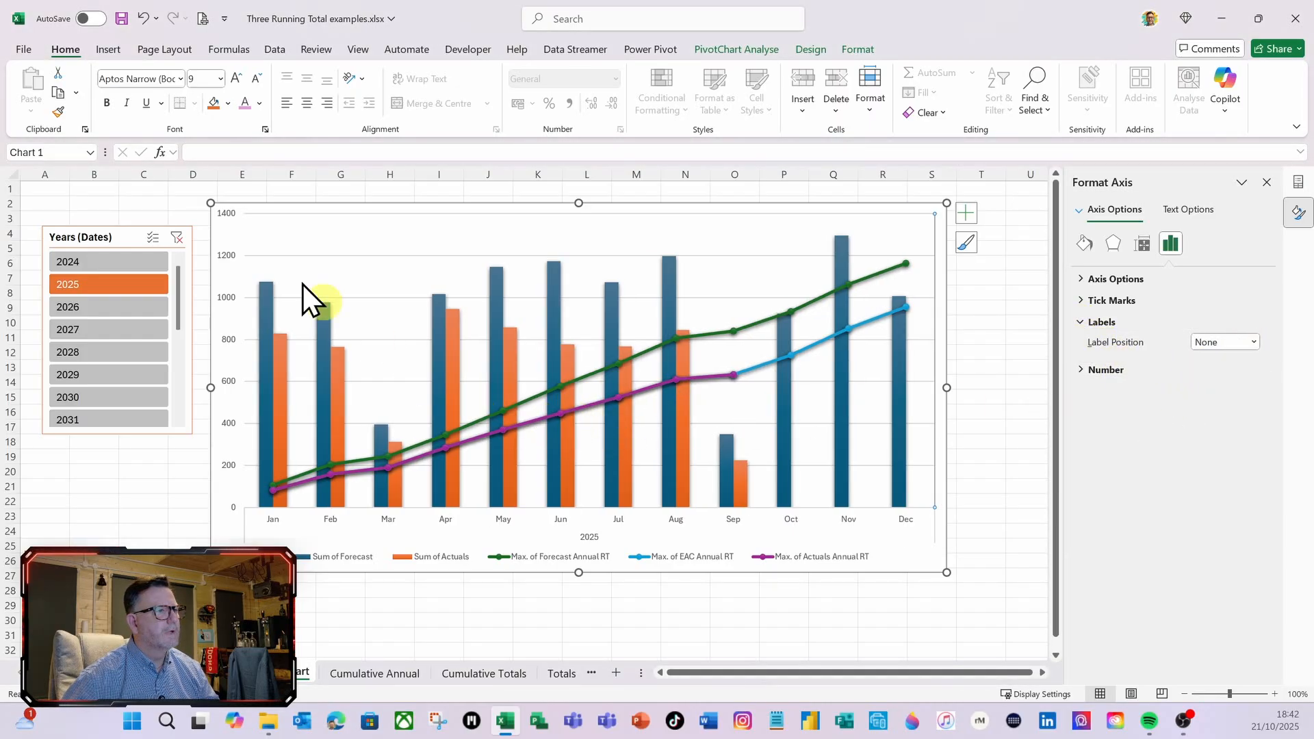
Set the label position of the chart's primary vertical axis to None as well
{"action": "left_click", "coordinate": [227, 305]}
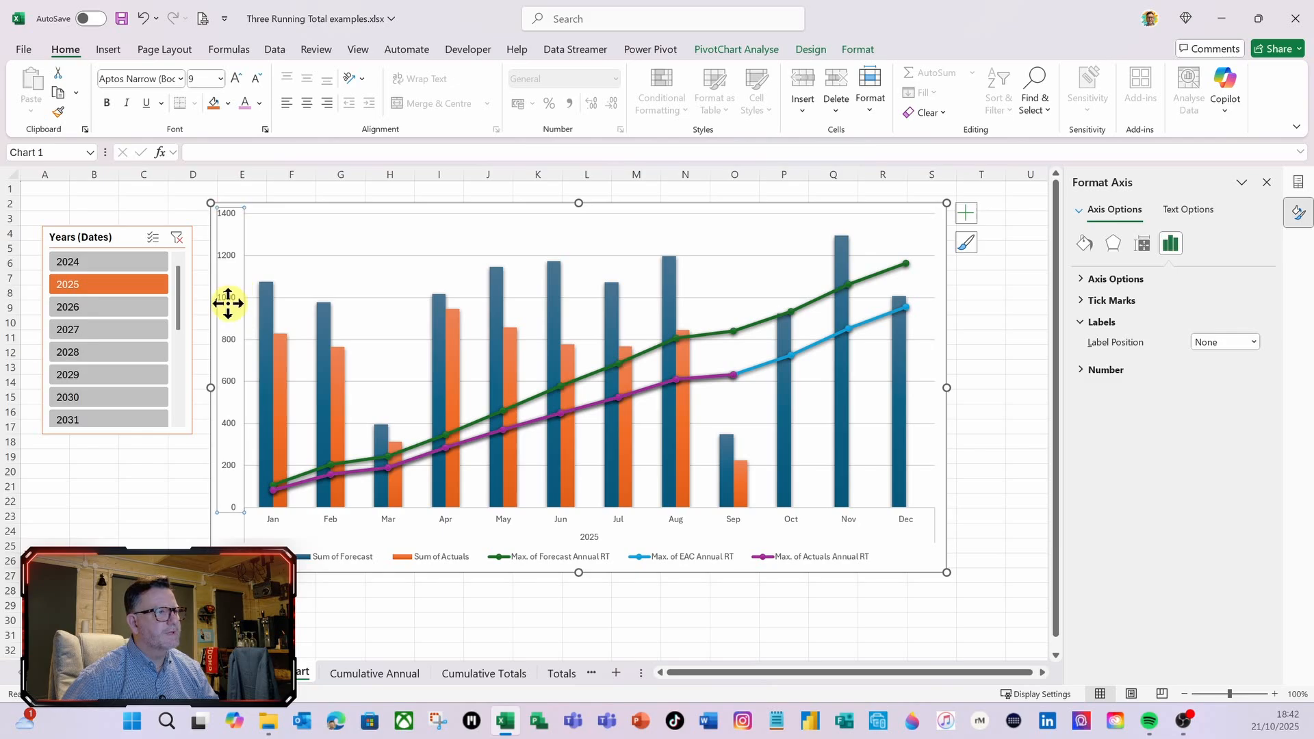
{"action": "left_click", "coordinate": [1254, 343]}
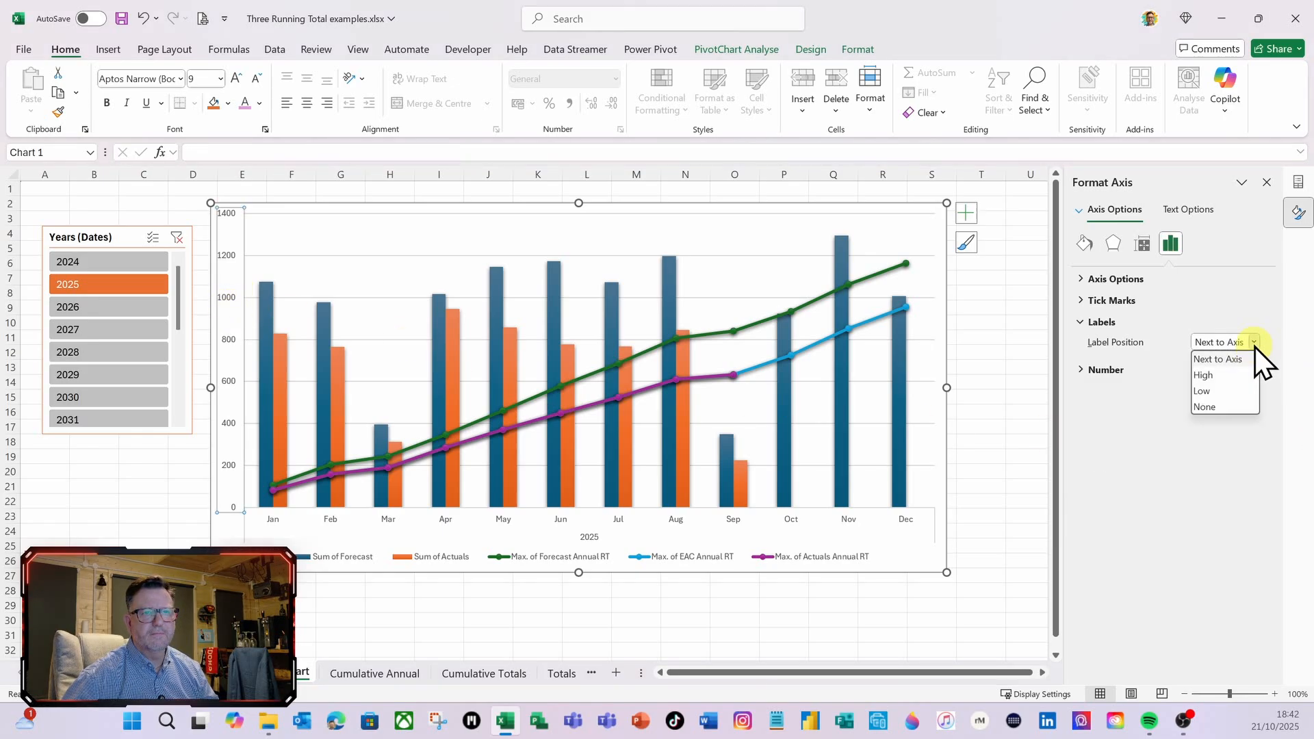
{"action": "left_click", "coordinate": [1202, 406]}
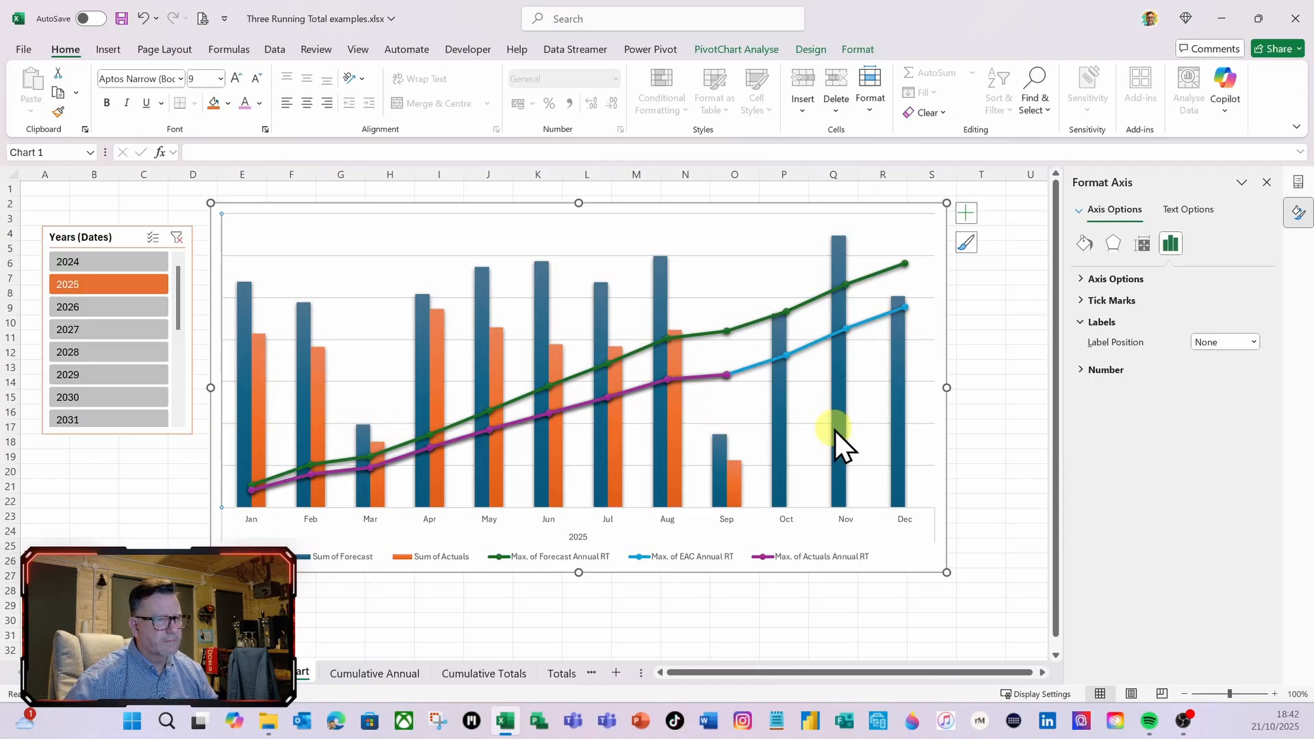
Set the gap width of the Sum of Forecast columns to 50%
{"action": "mouse_move", "coordinate": [898, 462]}
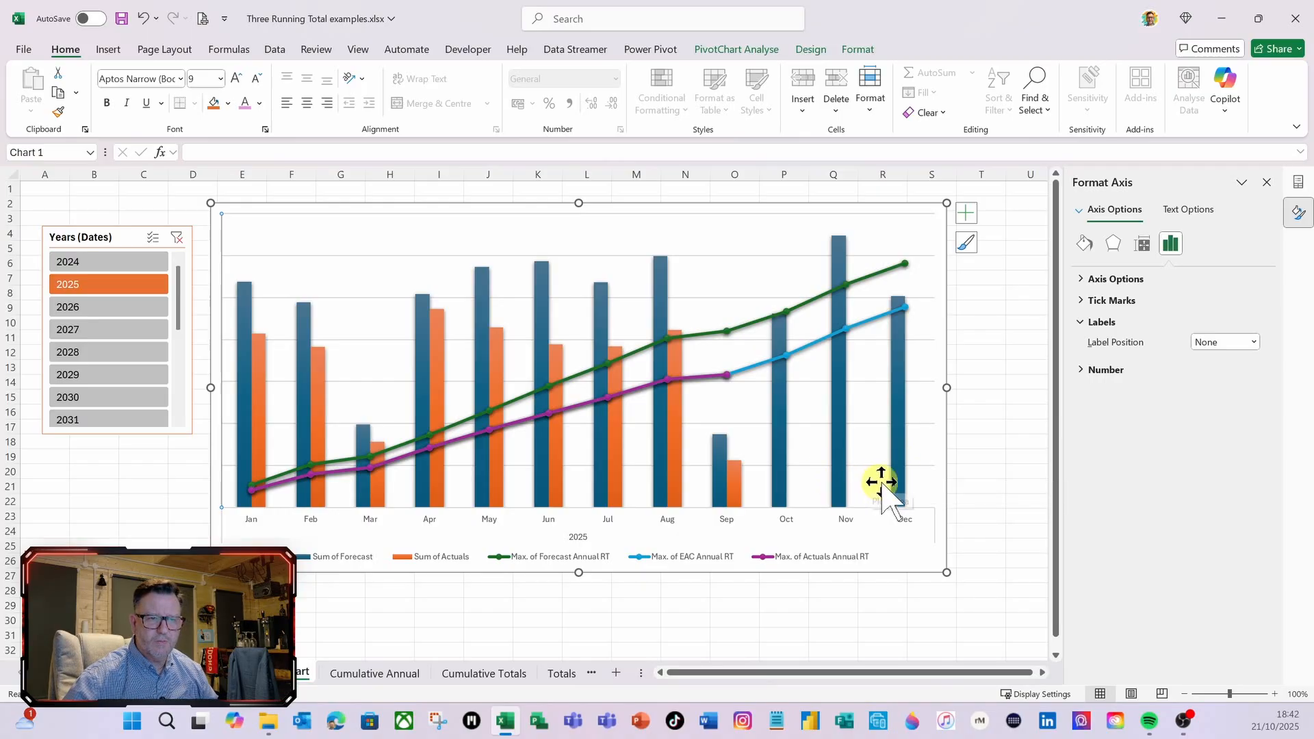
{"action": "left_click", "coordinate": [902, 475]}
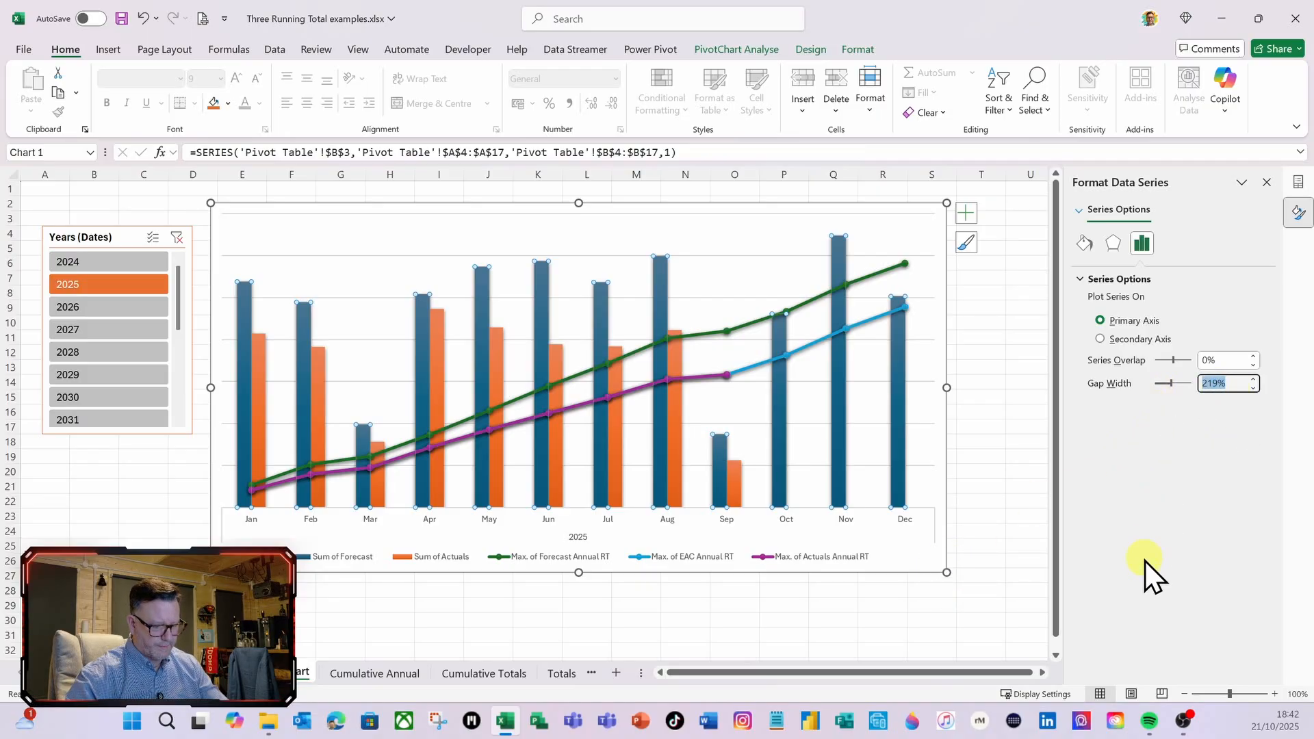
{"action": "type", "text": "50"}
{"action": "key", "text": "Tab"}
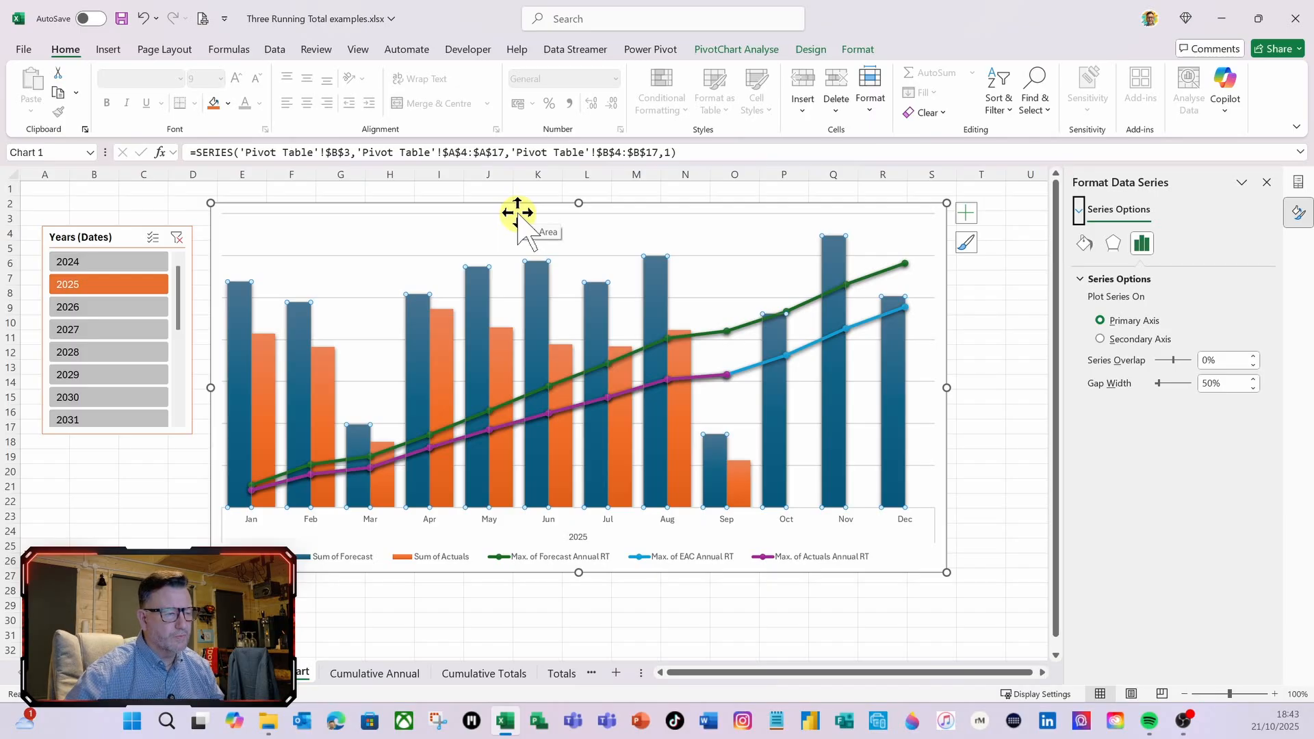
Add data labels to the Sum of Forecast columns and position them at Inside End
{"action": "left_click", "coordinate": [966, 213]}
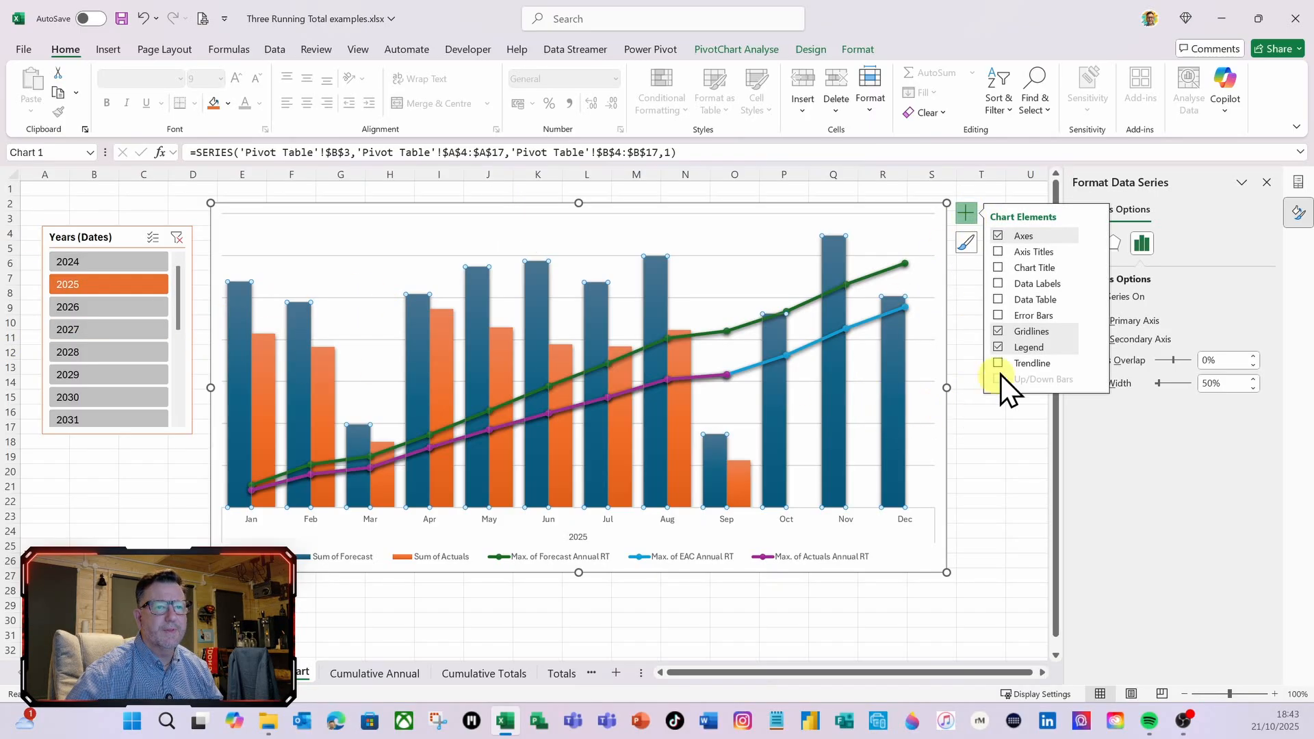
{"action": "left_click", "coordinate": [999, 283]}
{"action": "left_click", "coordinate": [238, 270]}
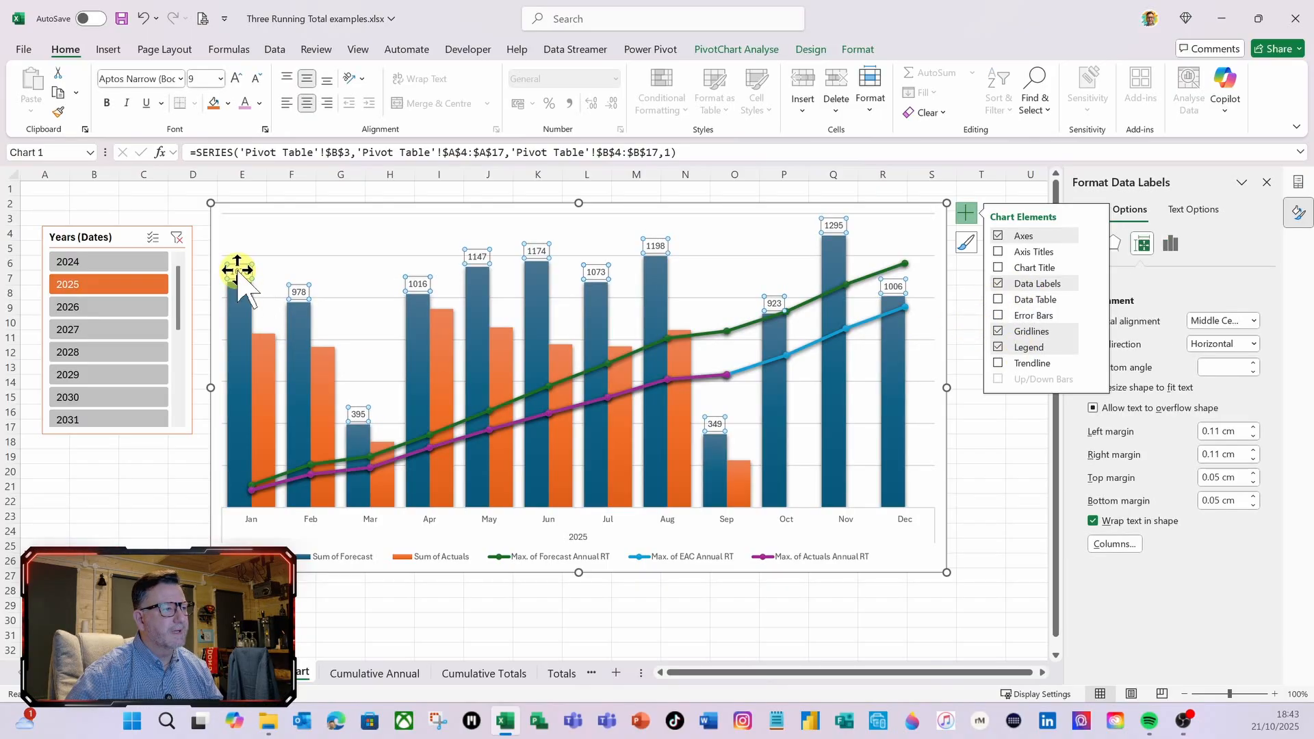
{"action": "left_click", "coordinate": [964, 215]}
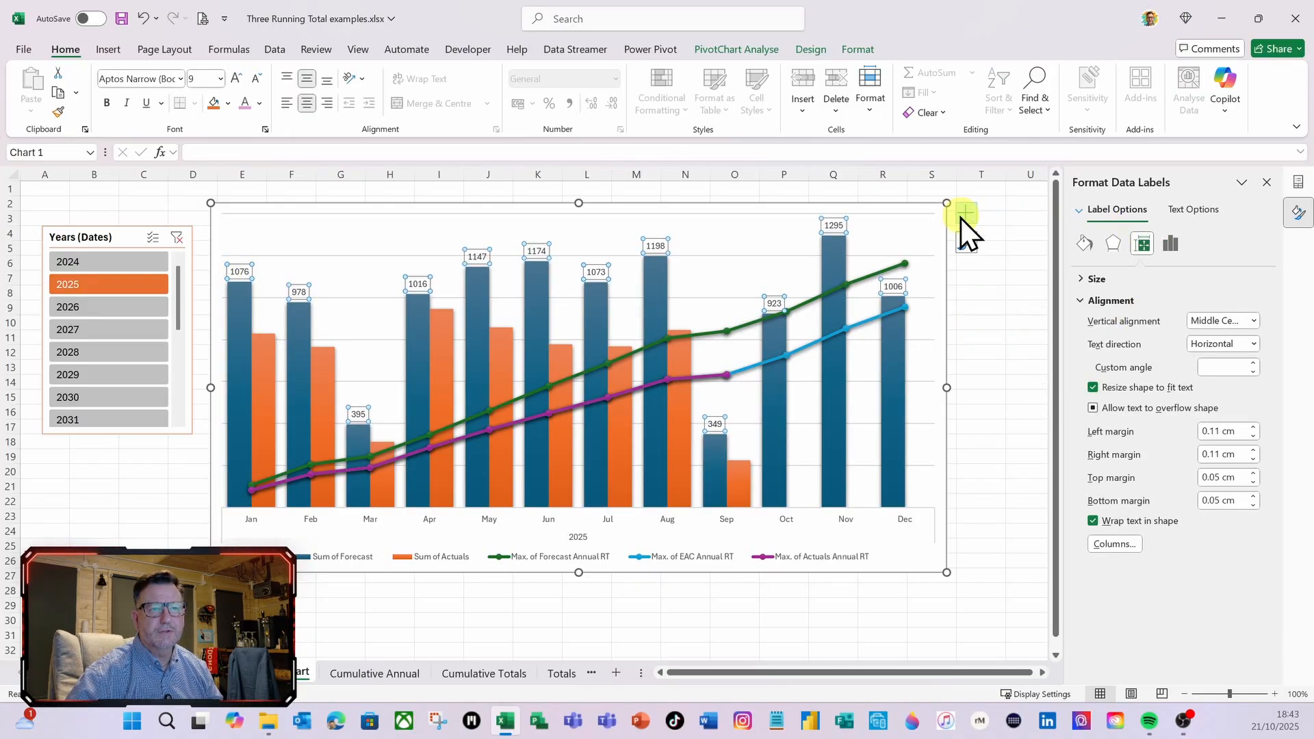
{"action": "left_click", "coordinate": [1169, 245]}
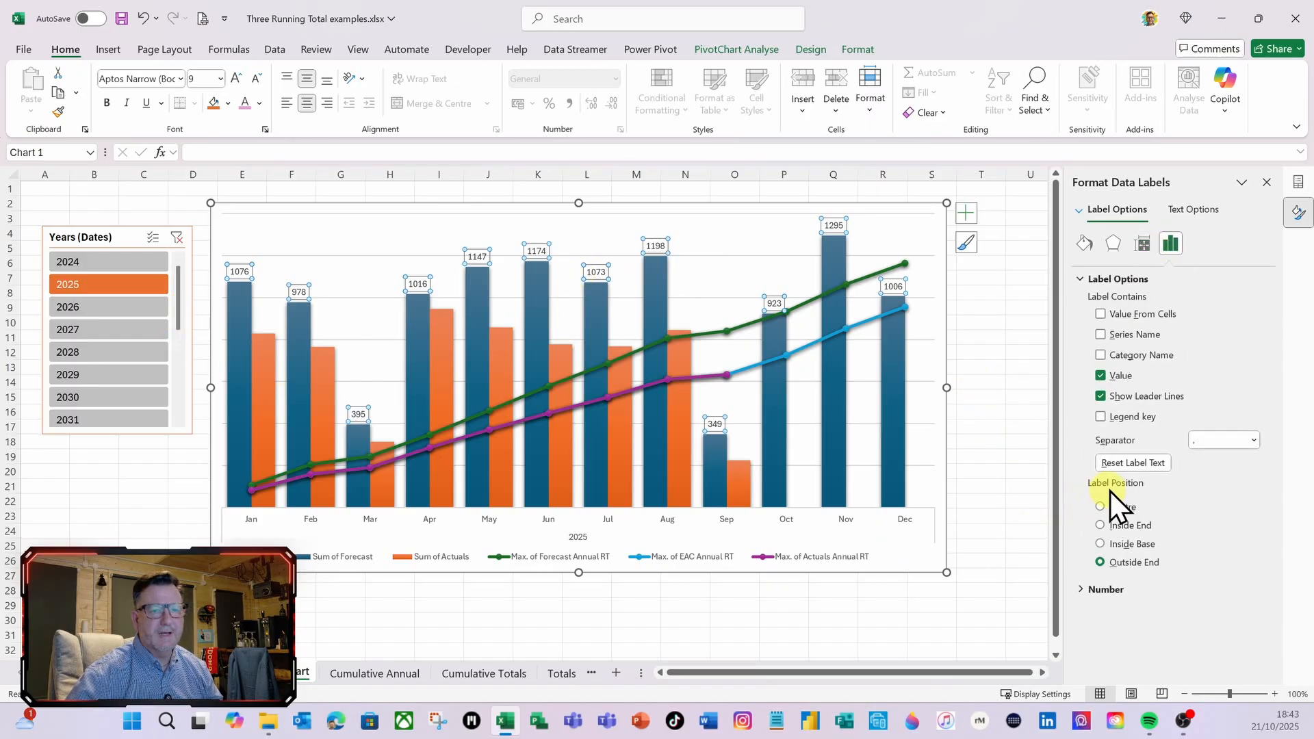
{"action": "left_click", "coordinate": [1116, 529]}
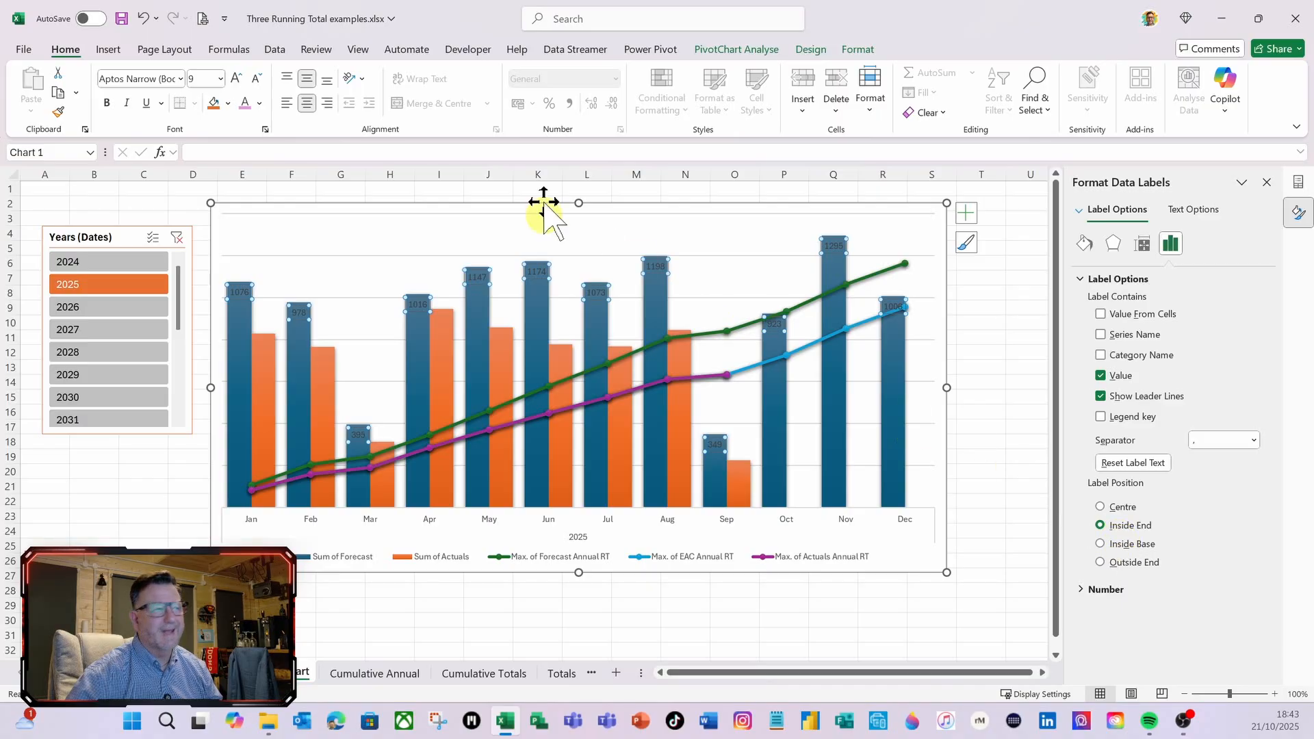
Format the Sum of Forecast data labels in white bold text
{"action": "left_click", "coordinate": [260, 103]}
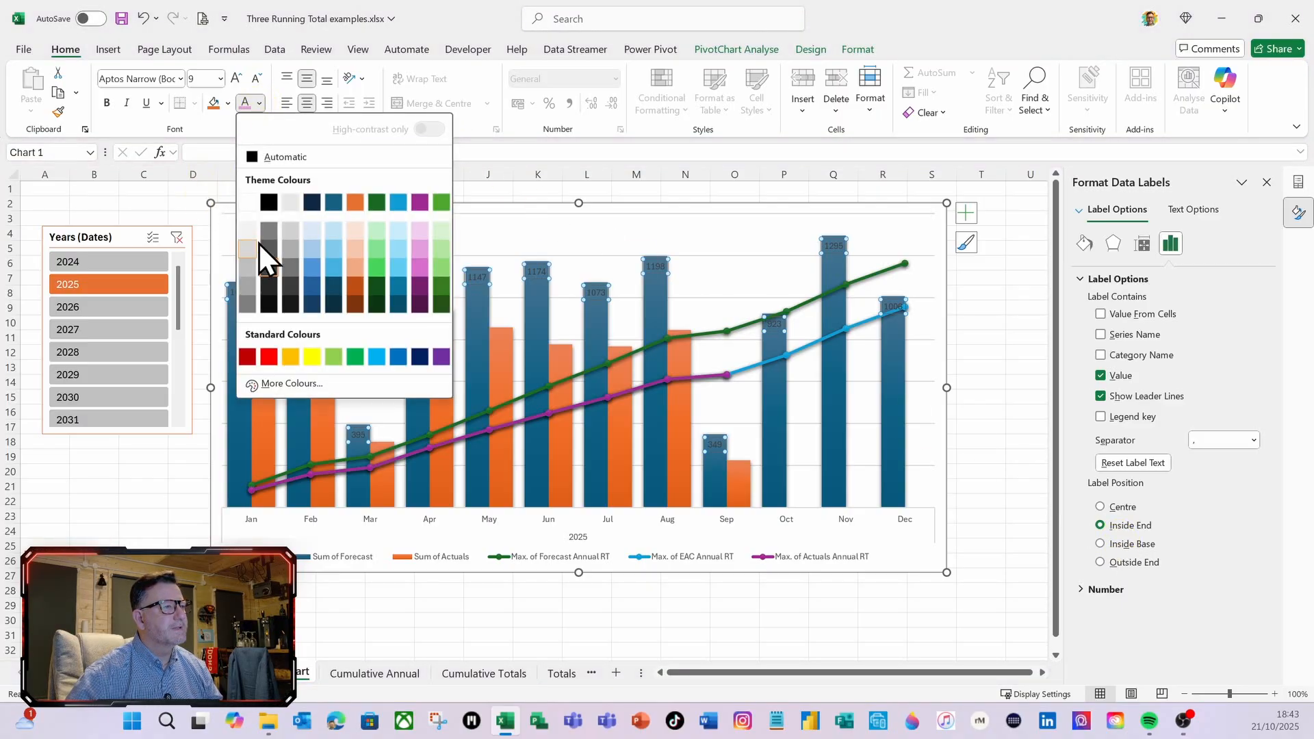
{"action": "left_click", "coordinate": [256, 204]}
{"action": "left_click", "coordinate": [108, 104]}
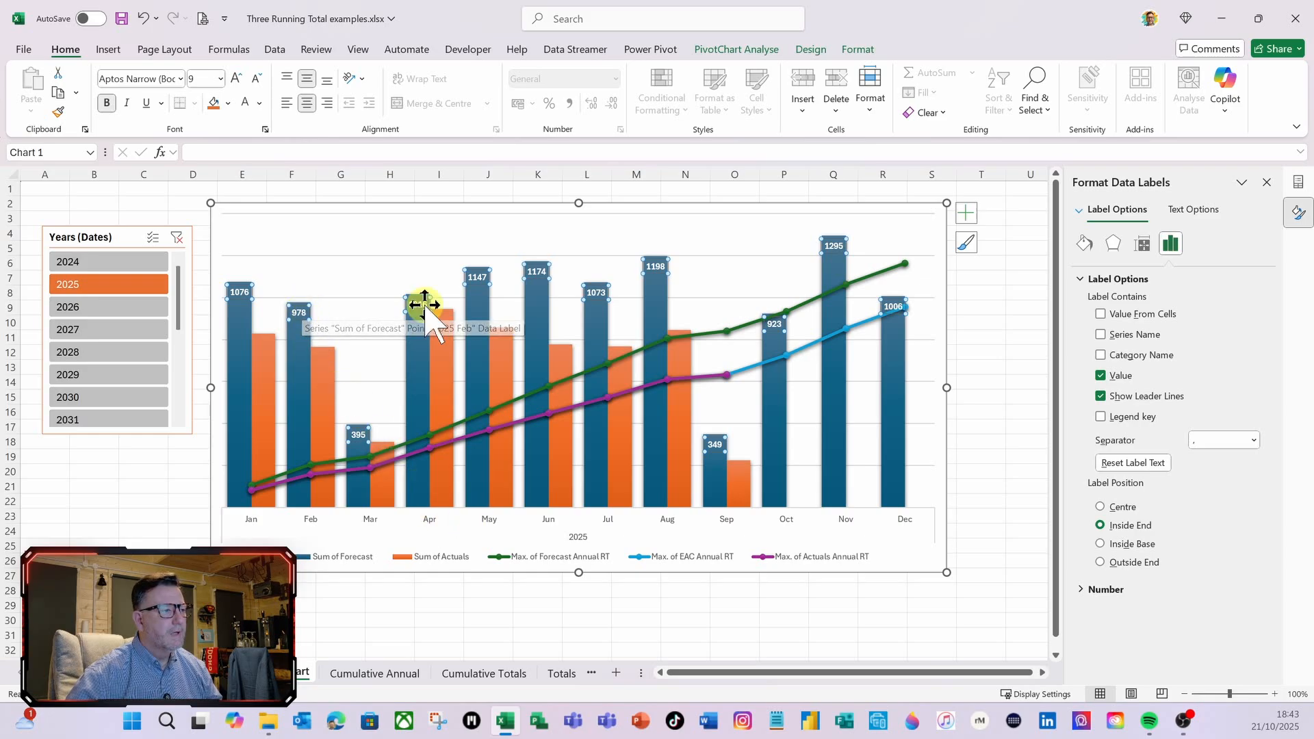
Add data labels in bold text to the Sum of Actuals columns, positioned at Inside End
{"action": "left_click", "coordinate": [266, 360]}
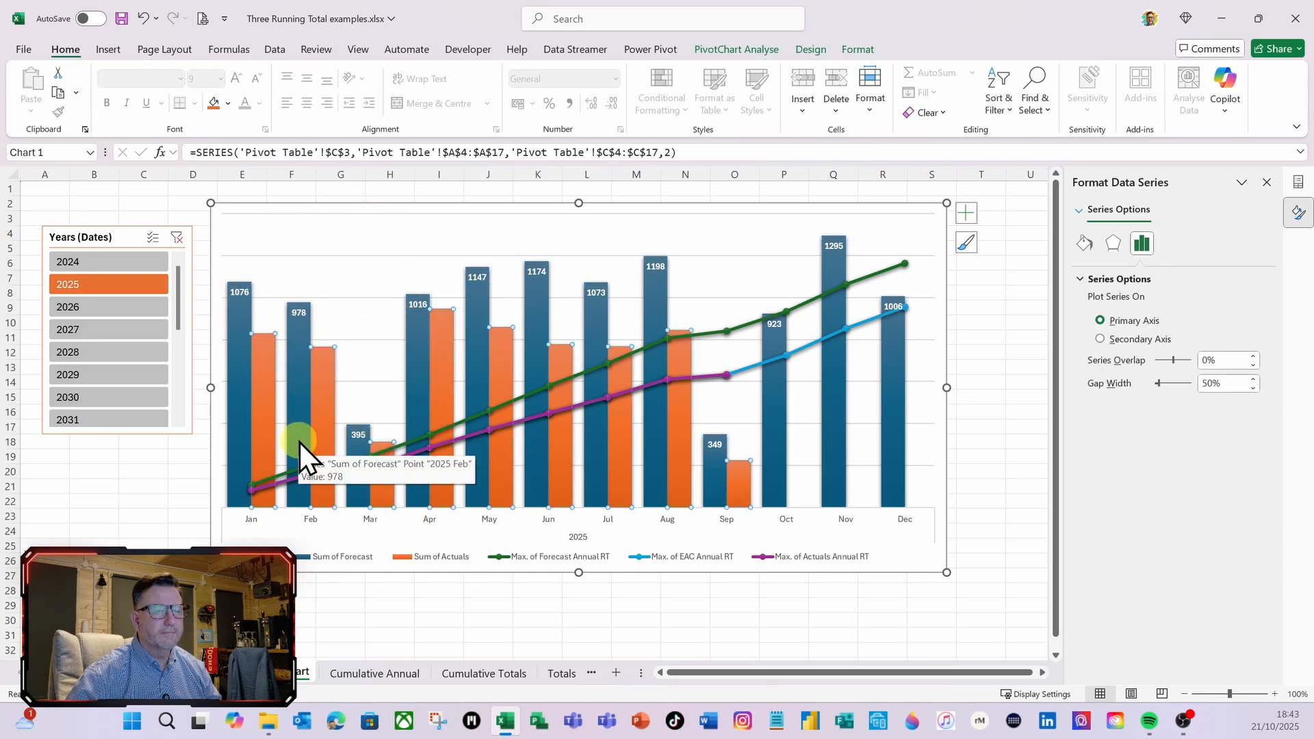
{"action": "left_click", "coordinate": [967, 214]}
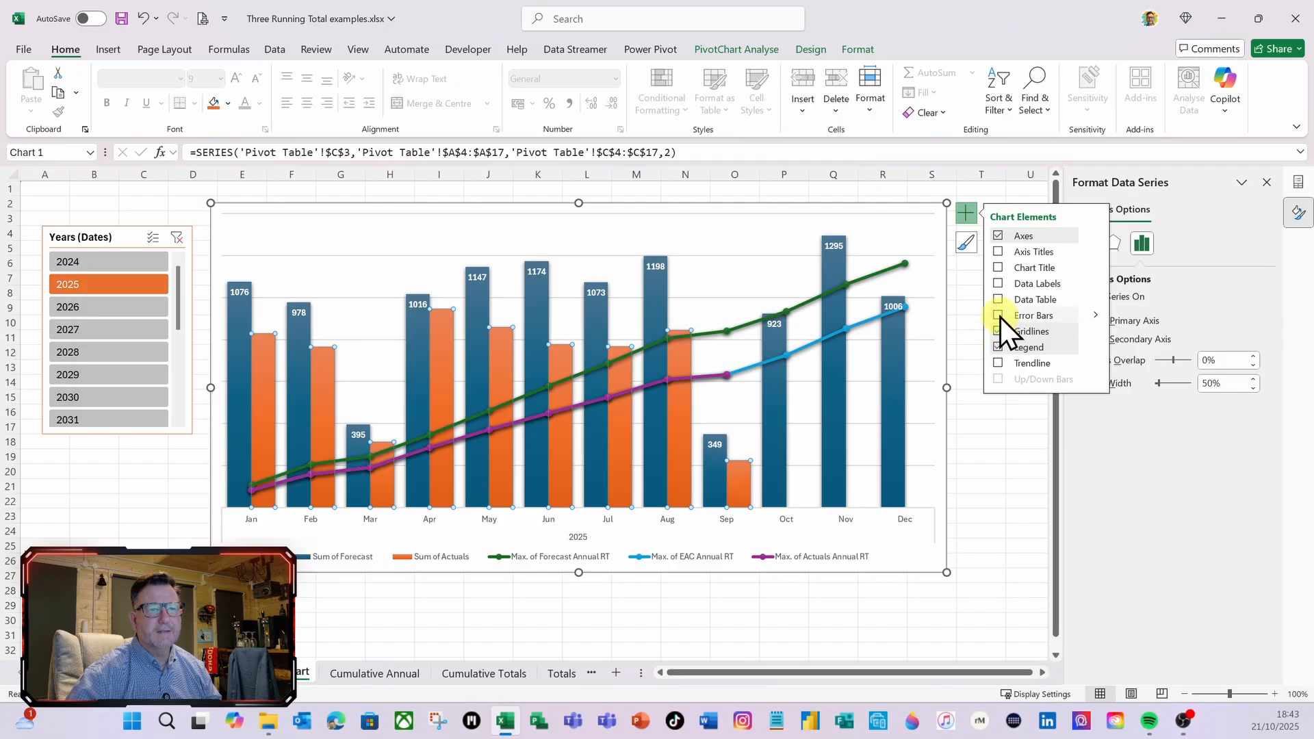
{"action": "left_click", "coordinate": [998, 284]}
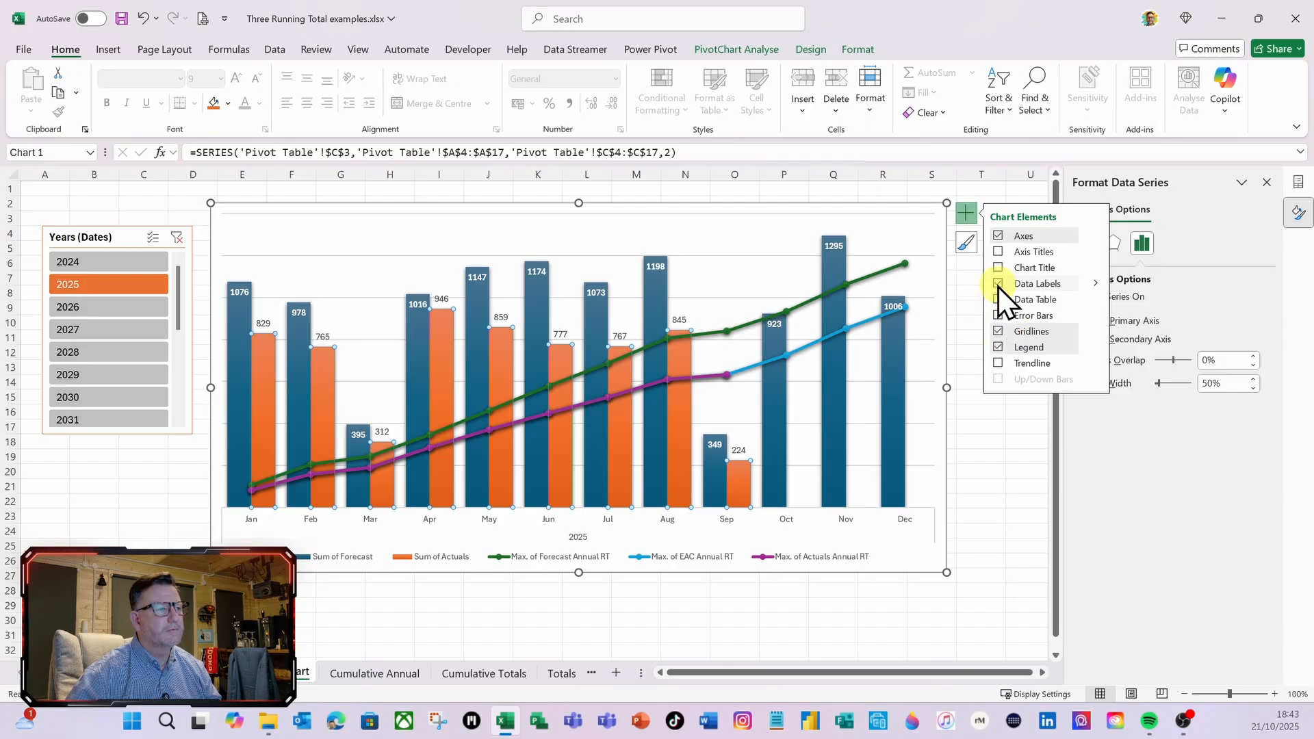
{"action": "left_click", "coordinate": [269, 327]}
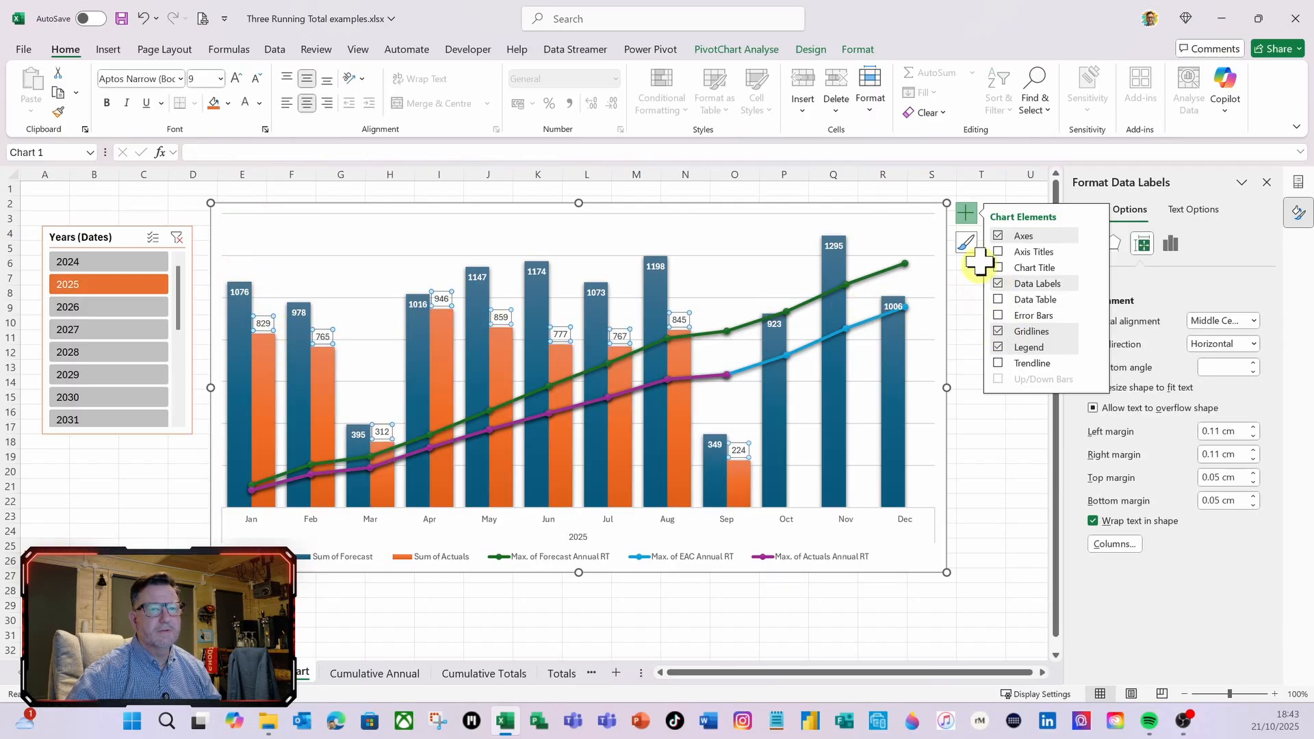
{"action": "left_click", "coordinate": [965, 214]}
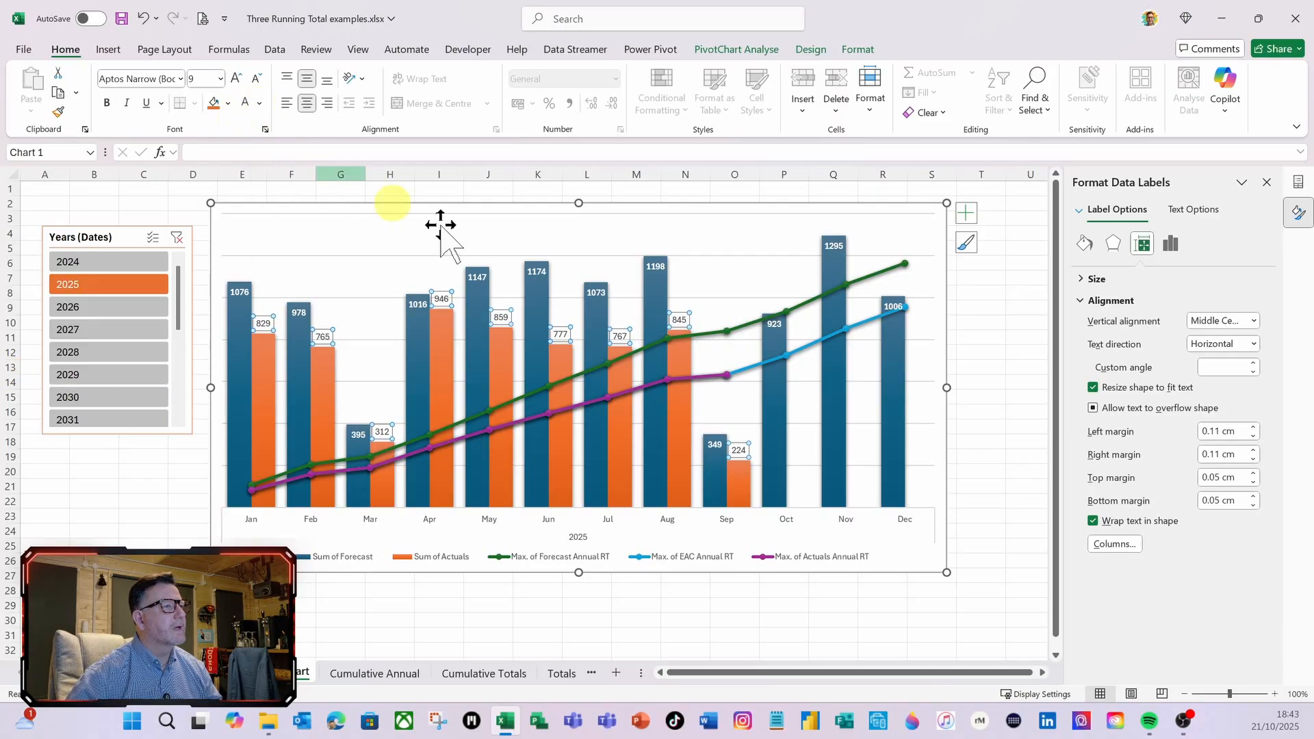
{"action": "left_click", "coordinate": [1179, 245]}
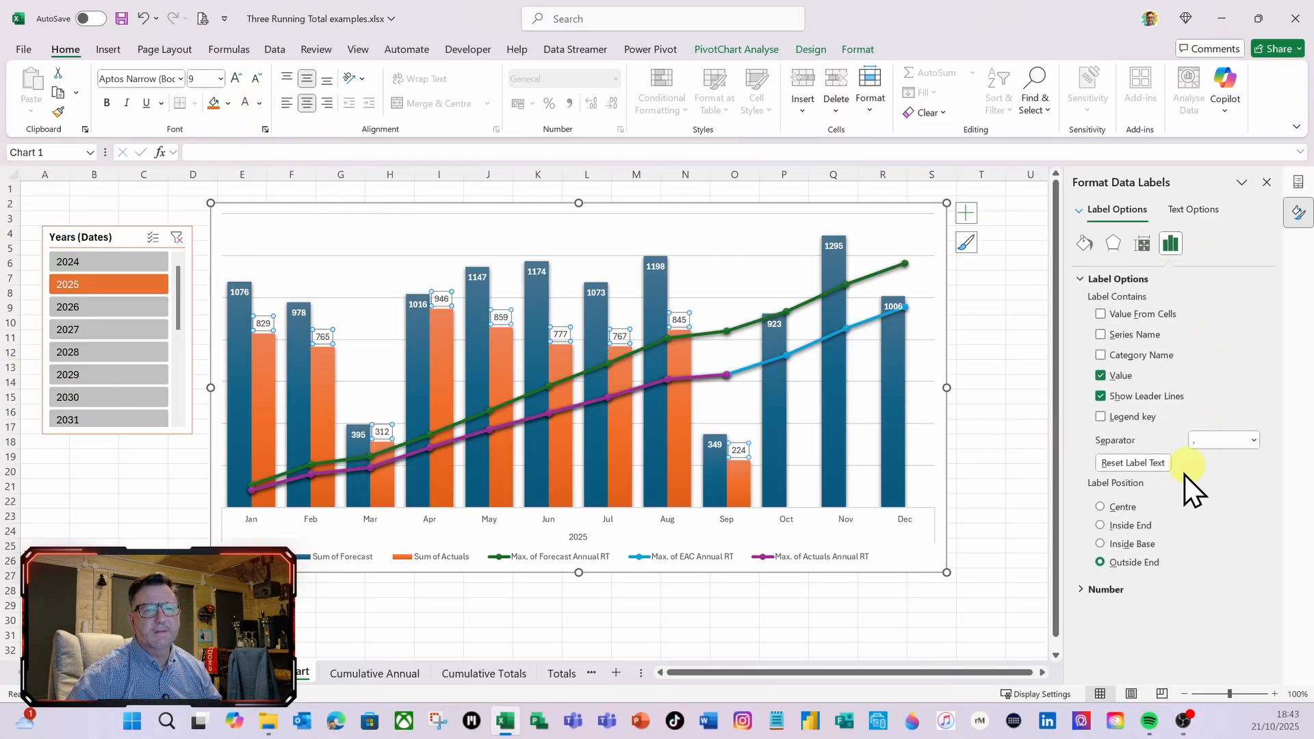
{"action": "left_click", "coordinate": [1100, 526]}
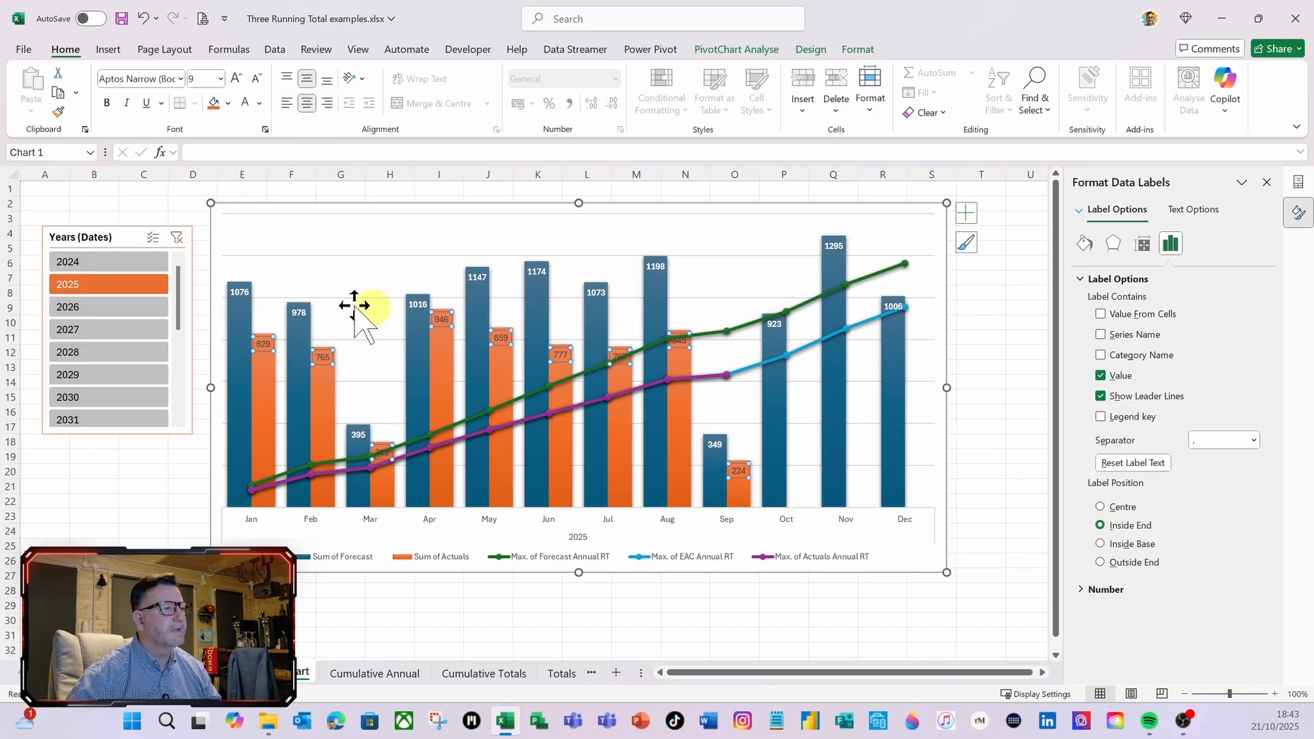
{"action": "left_click", "coordinate": [106, 102]}
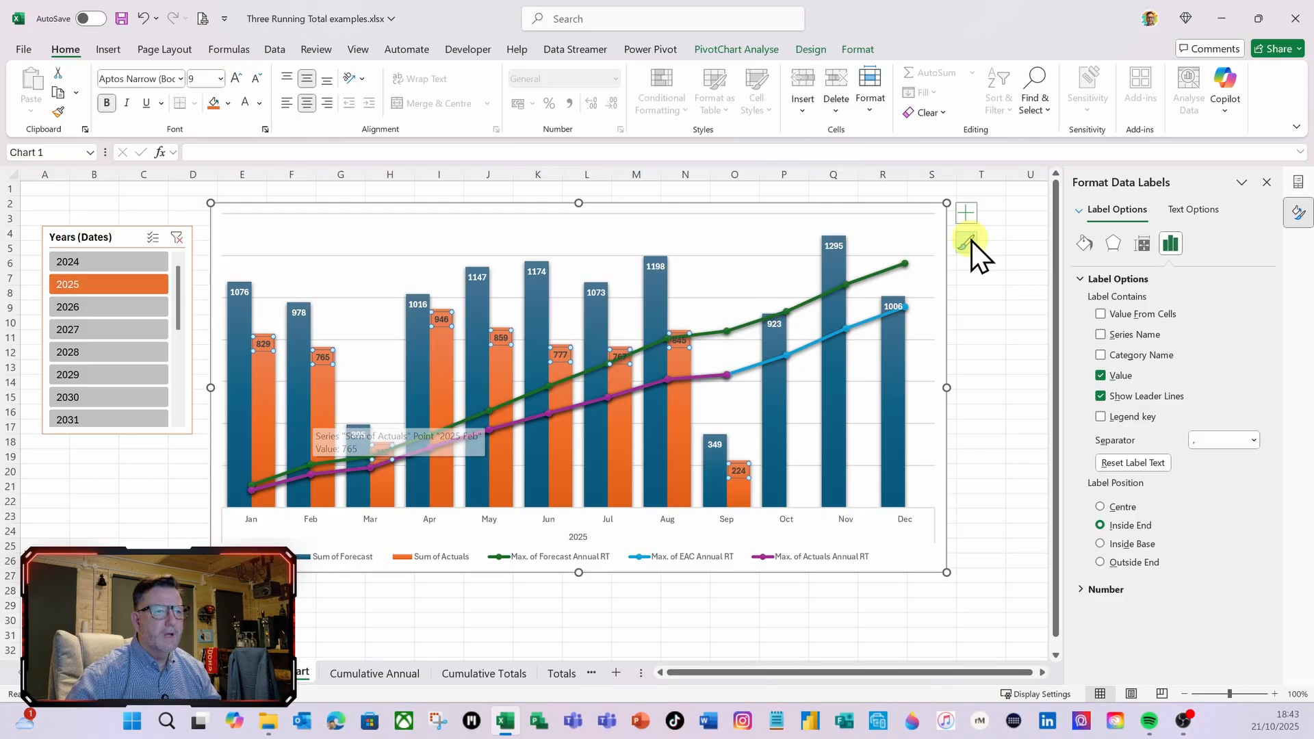
Add data labels to the Max. of Forecast Annual RT line and position them Above
{"action": "mouse_move", "coordinate": [879, 277]}
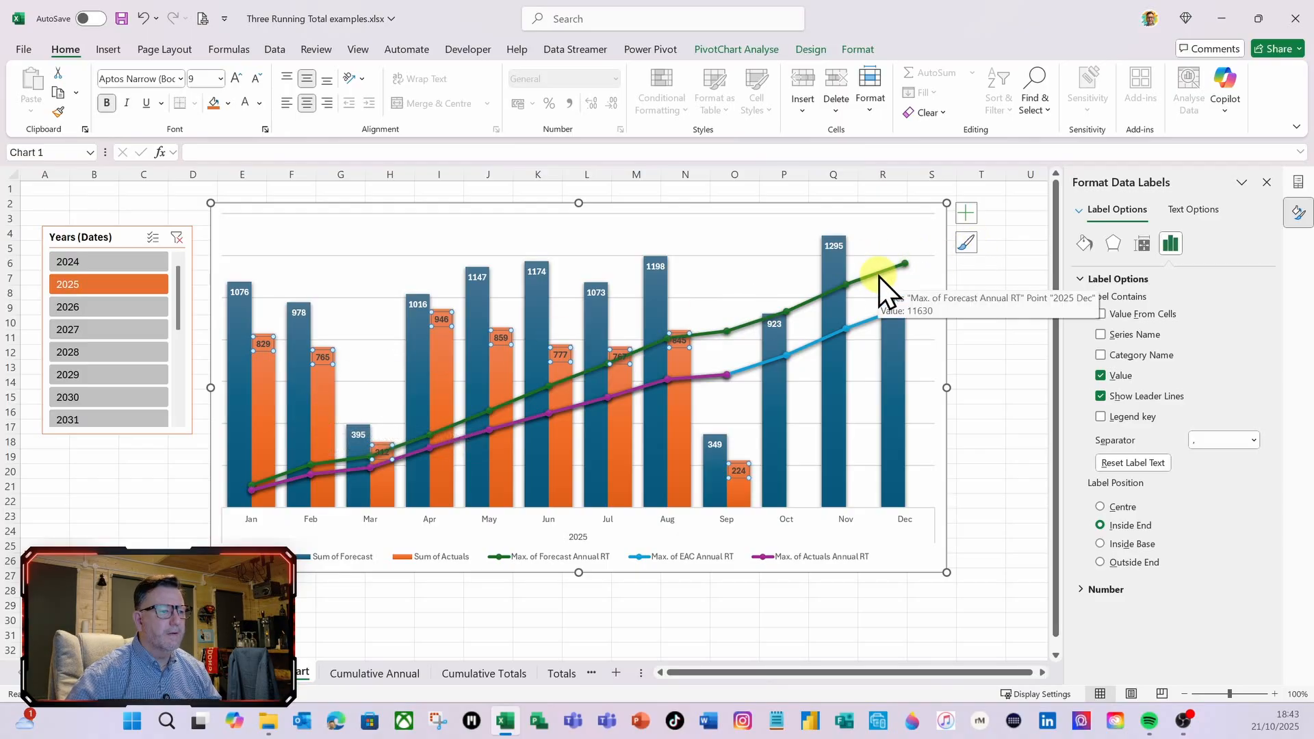
{"action": "left_click", "coordinate": [872, 277]}
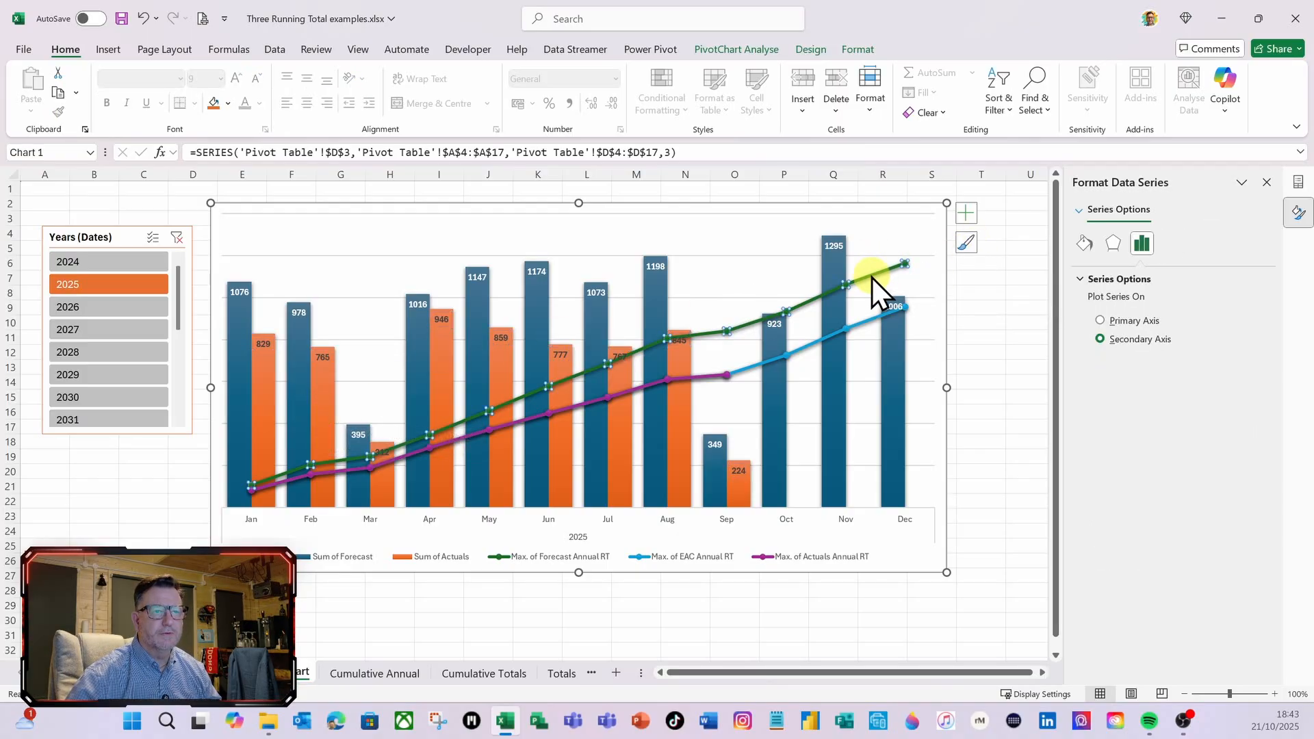
{"action": "left_click", "coordinate": [967, 216]}
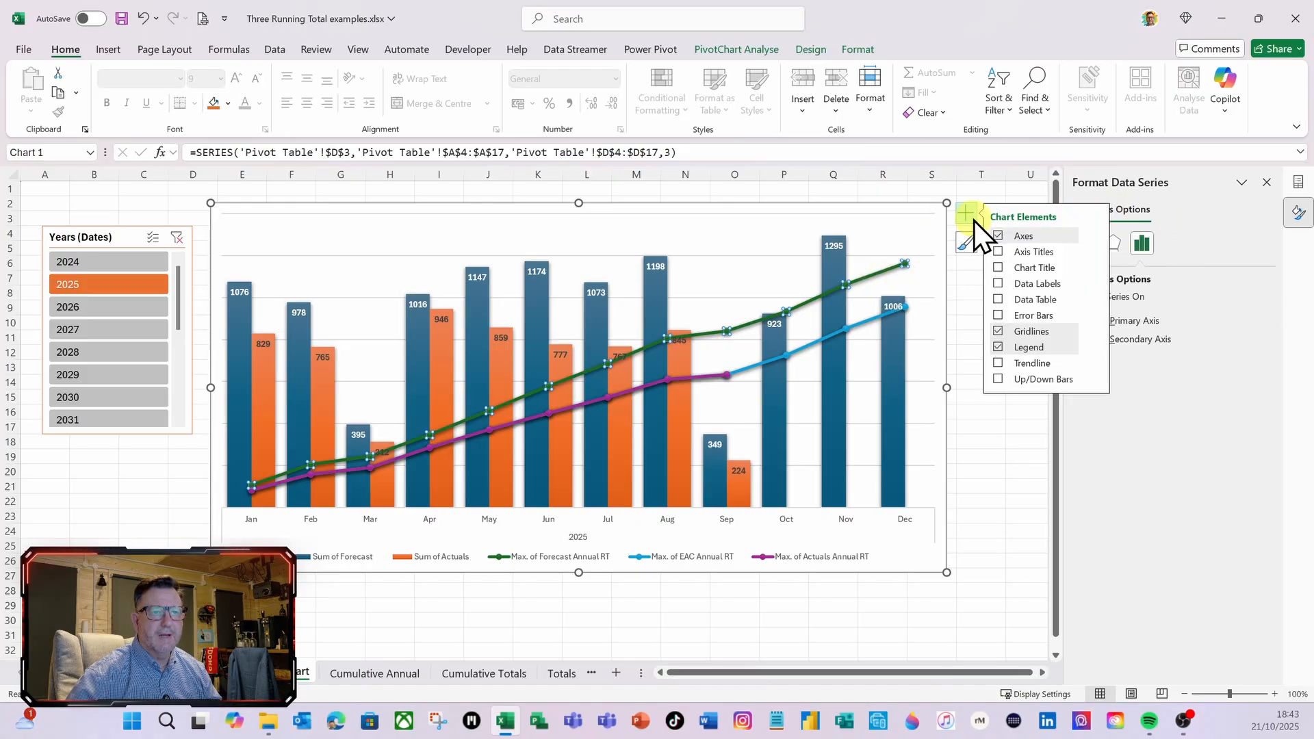
{"action": "left_click", "coordinate": [997, 284]}
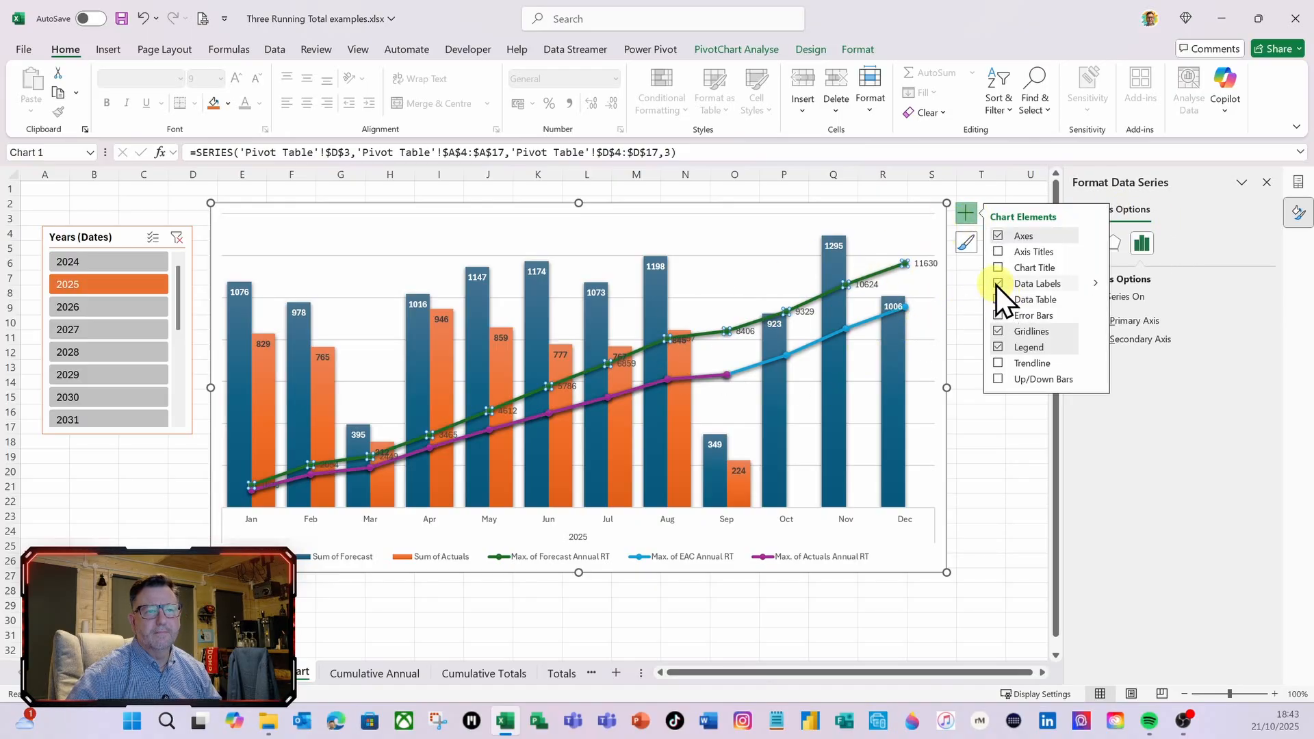
{"action": "left_click", "coordinate": [970, 213]}
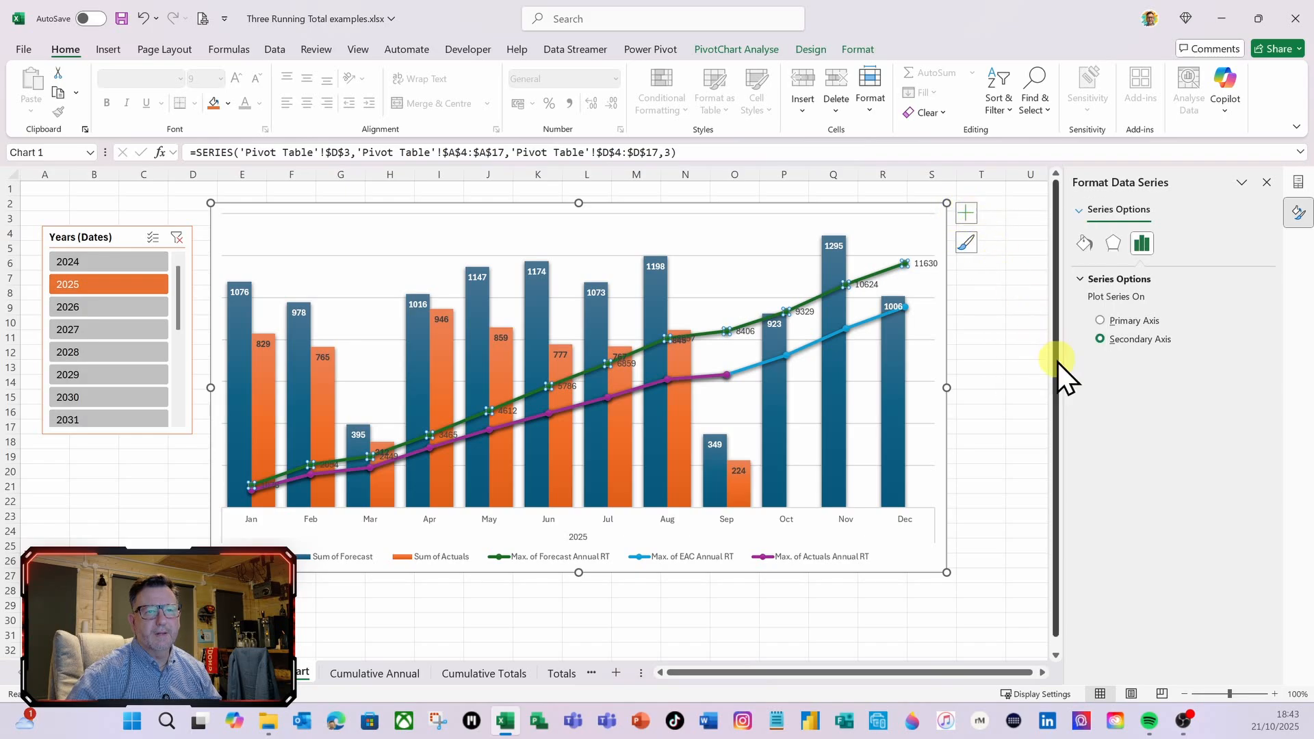
{"action": "left_click", "coordinate": [930, 263]}
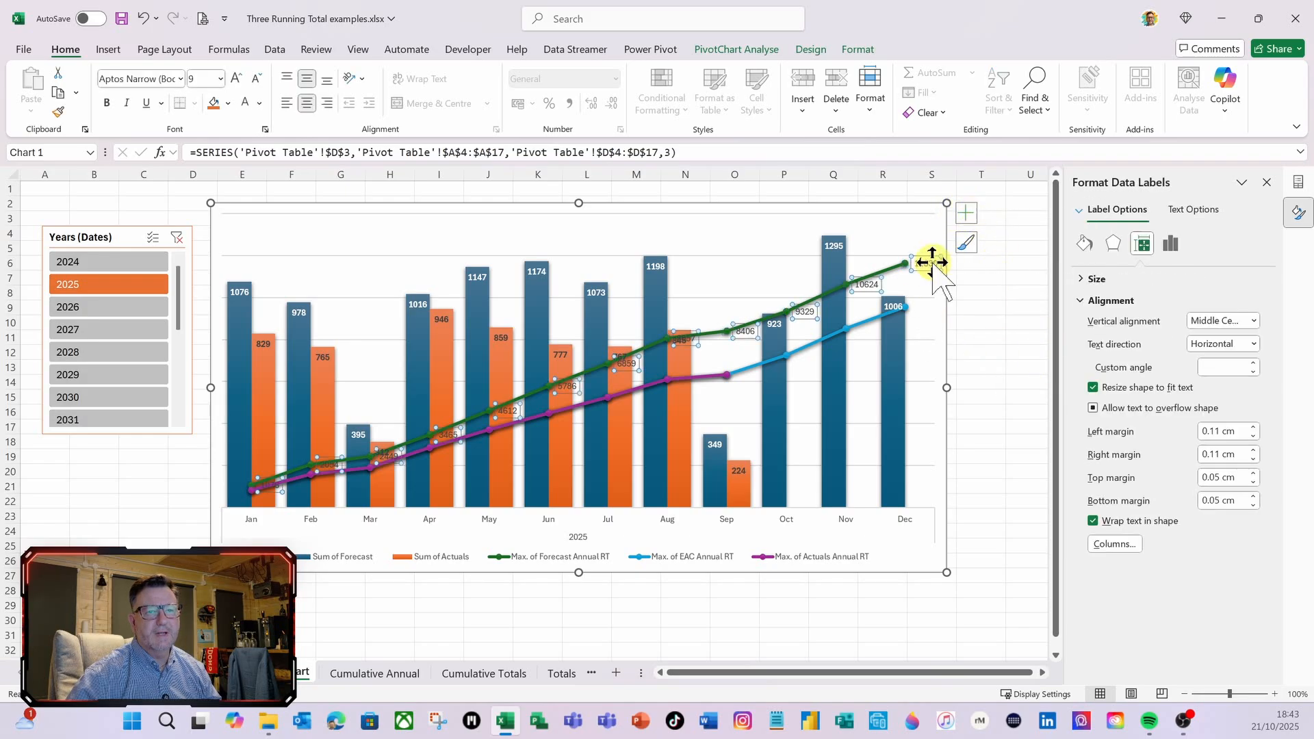
{"action": "left_click", "coordinate": [1172, 243]}
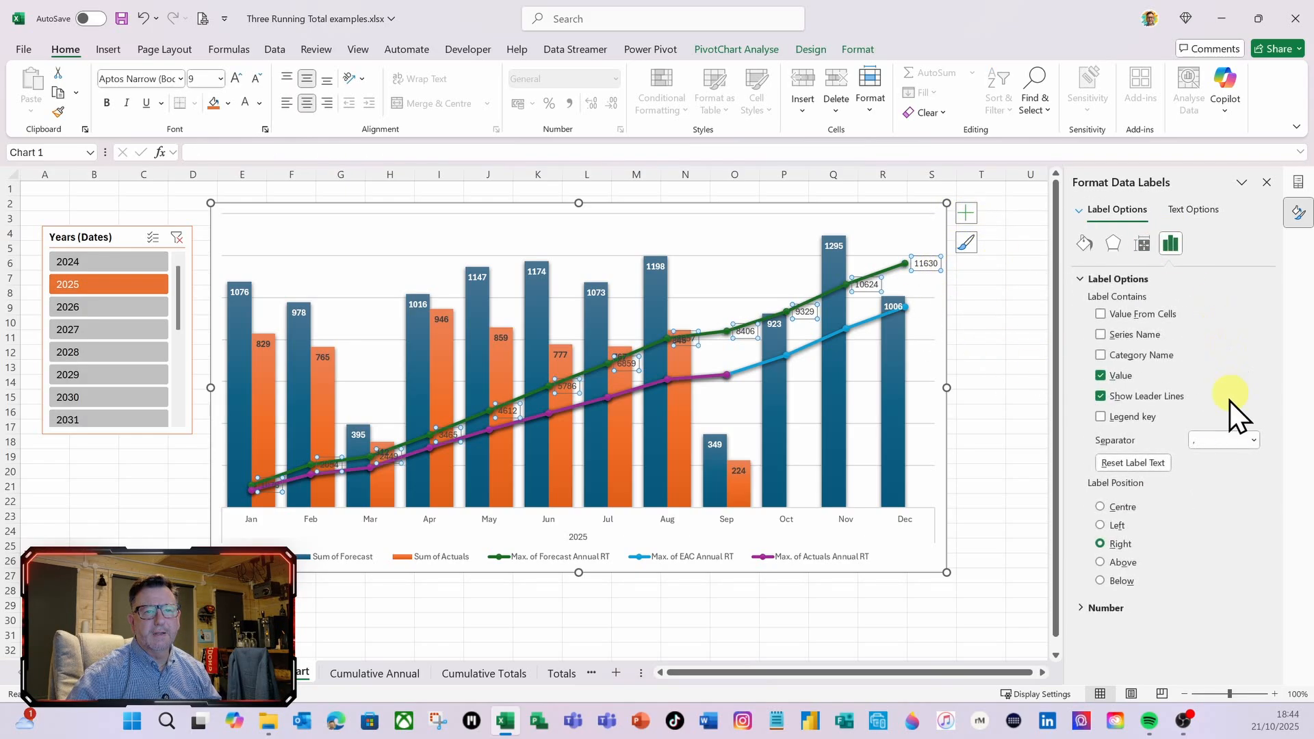
{"action": "left_click", "coordinate": [1102, 563]}
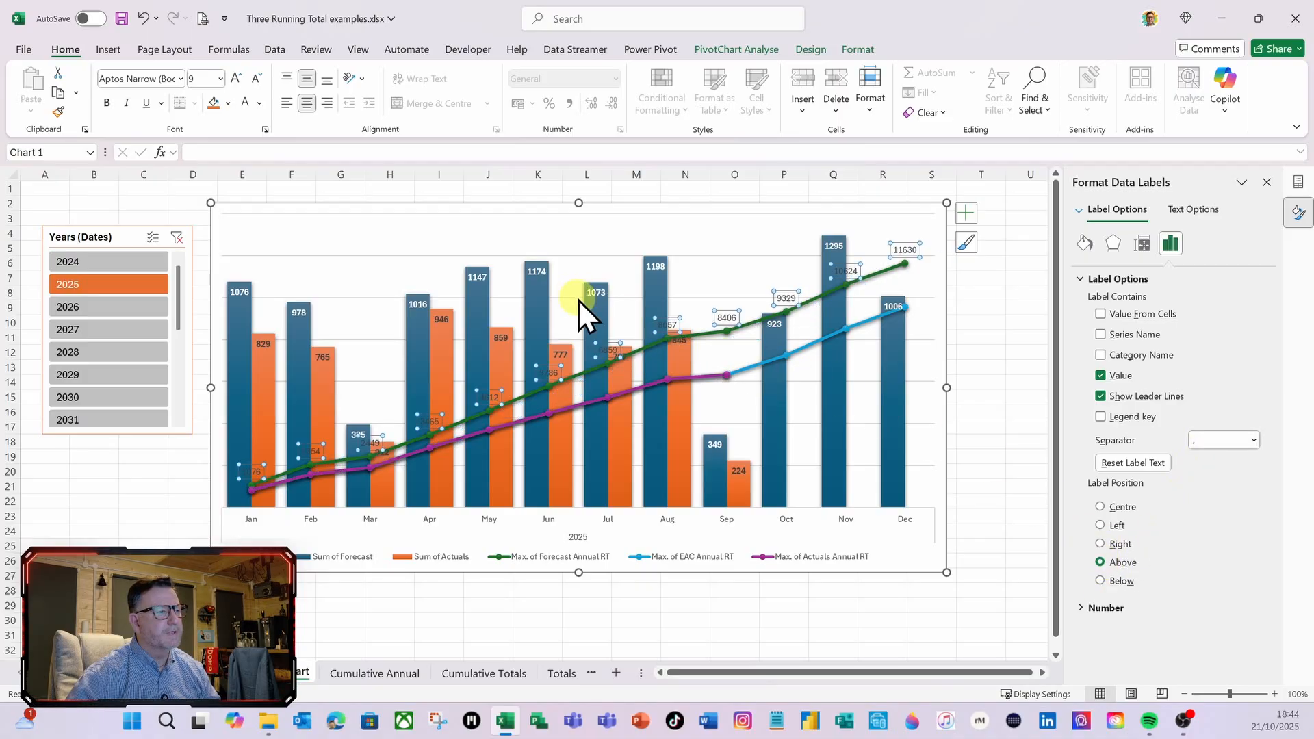
Format the Max. of Forecast Annual RT data labels in green bold text at size 11
{"action": "left_click", "coordinate": [260, 107]}
{"action": "left_click", "coordinate": [377, 267]}
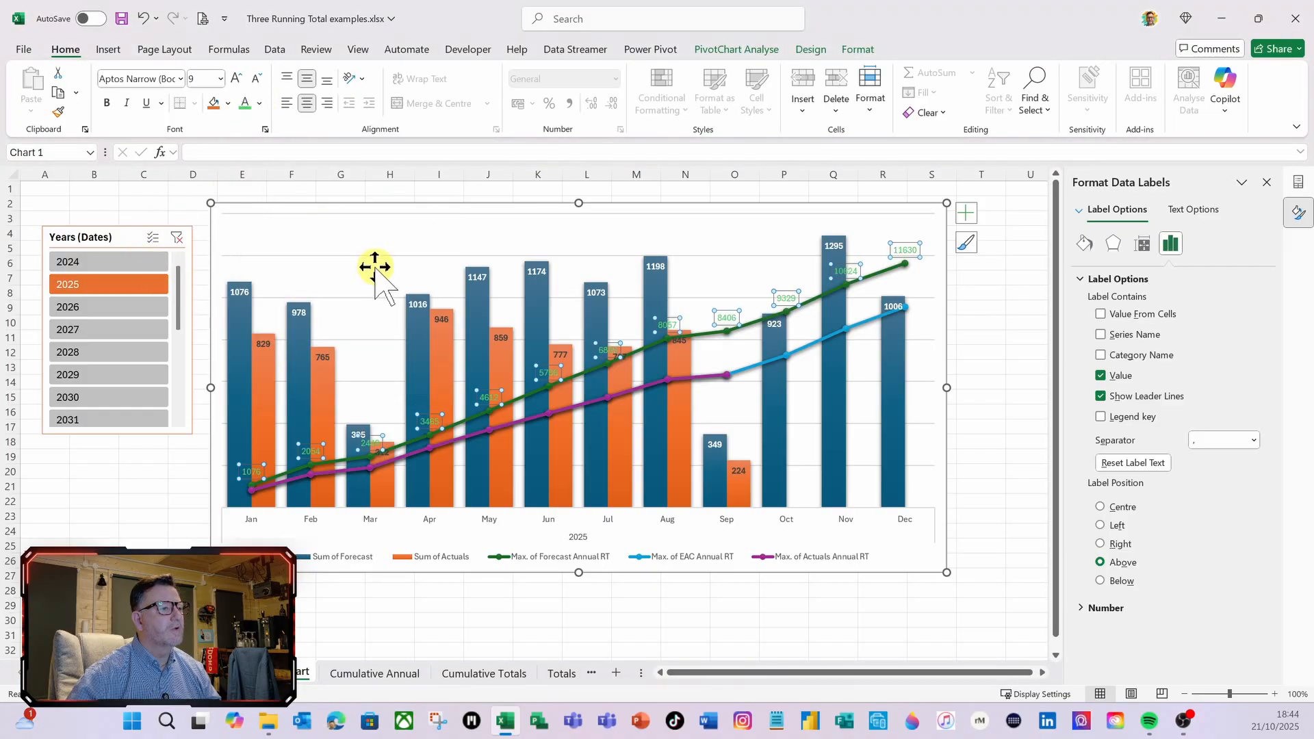
{"action": "left_click", "coordinate": [107, 102]}
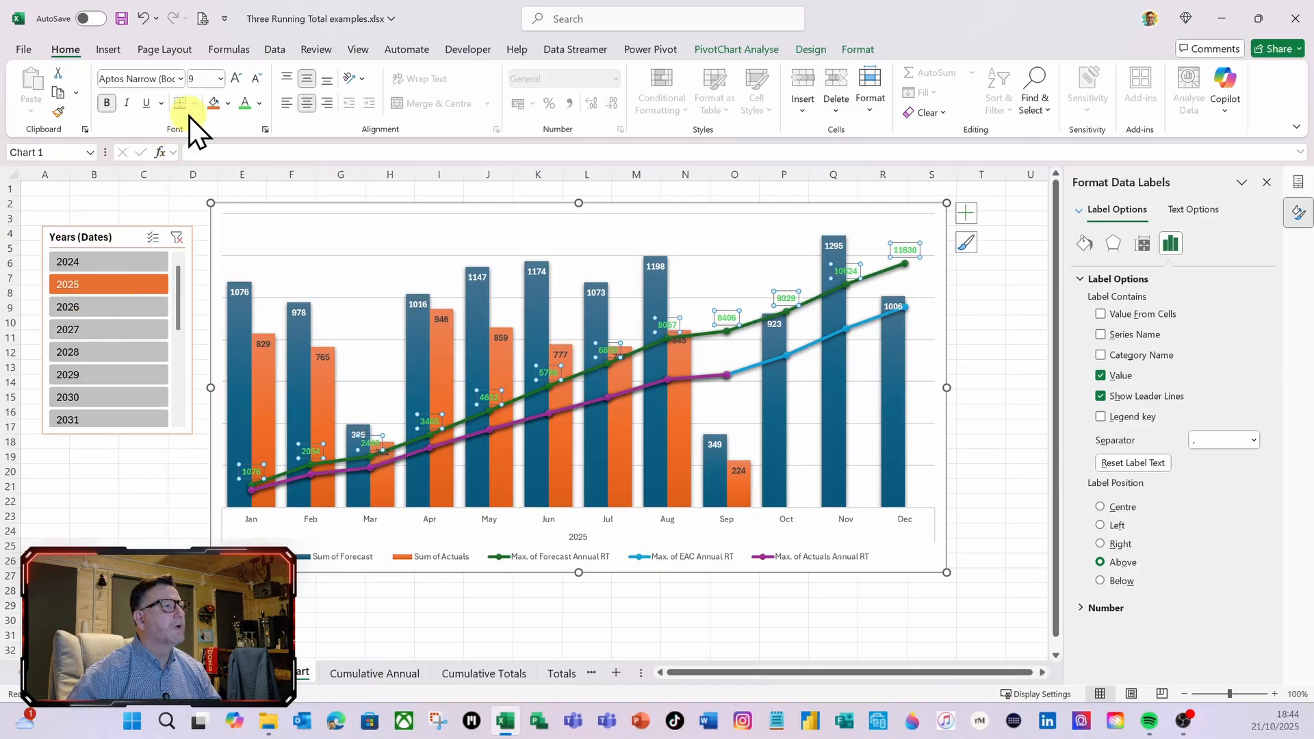
{"action": "left_click", "coordinate": [219, 80]}
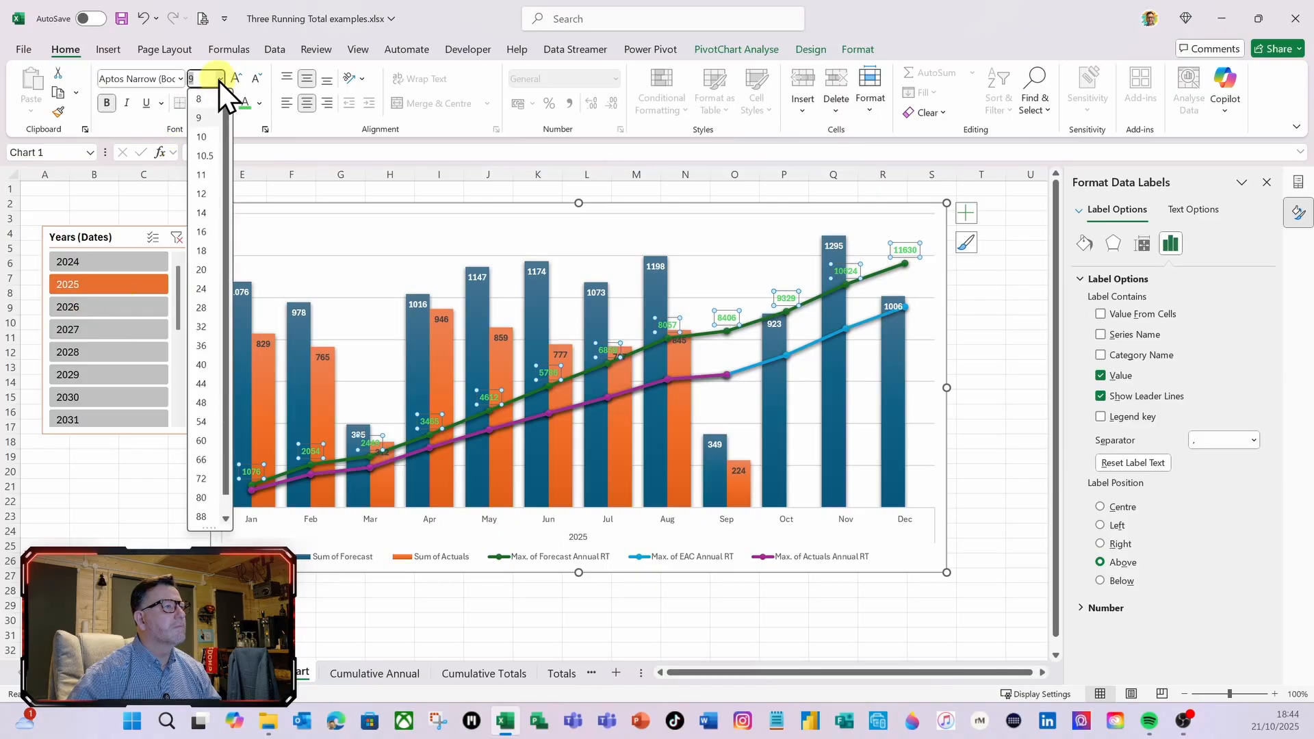
{"action": "left_click", "coordinate": [205, 177]}
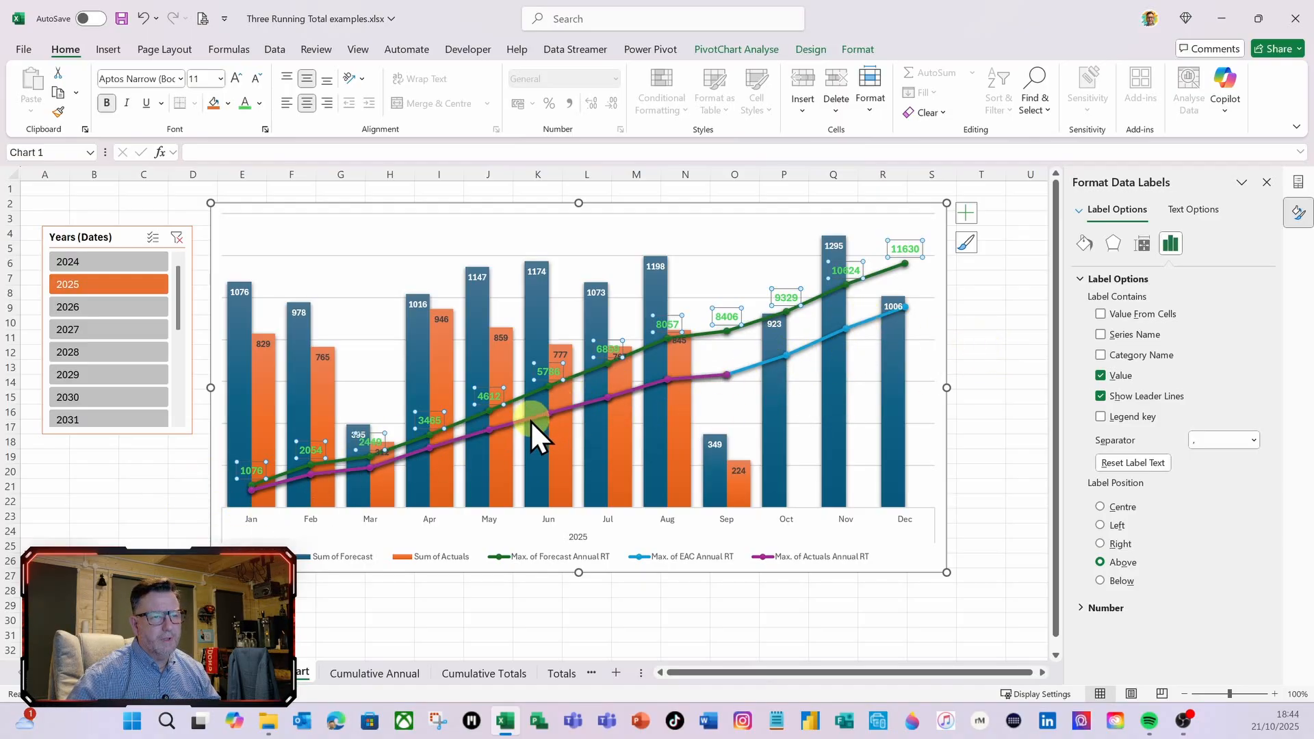
Add data labels to the Max. of EAC Annual RT line and position them Below
{"action": "left_click", "coordinate": [869, 323]}
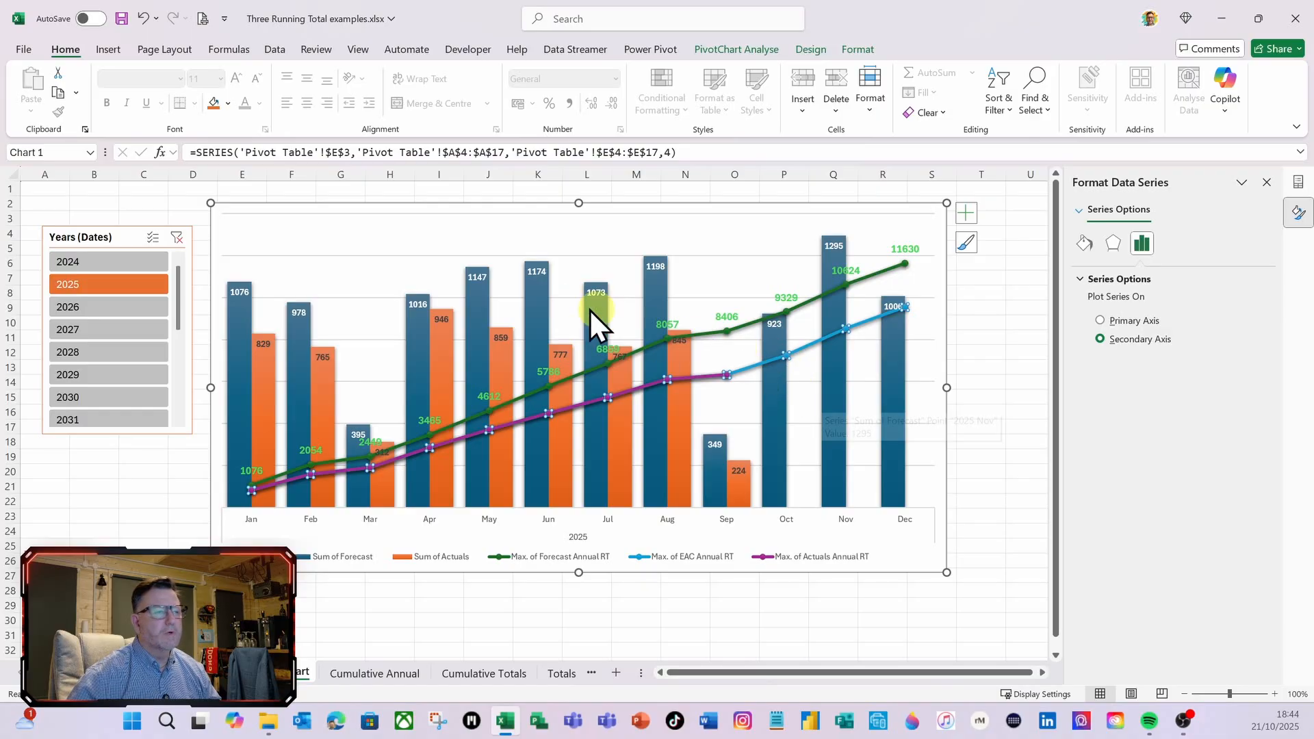
{"action": "left_click", "coordinate": [968, 218]}
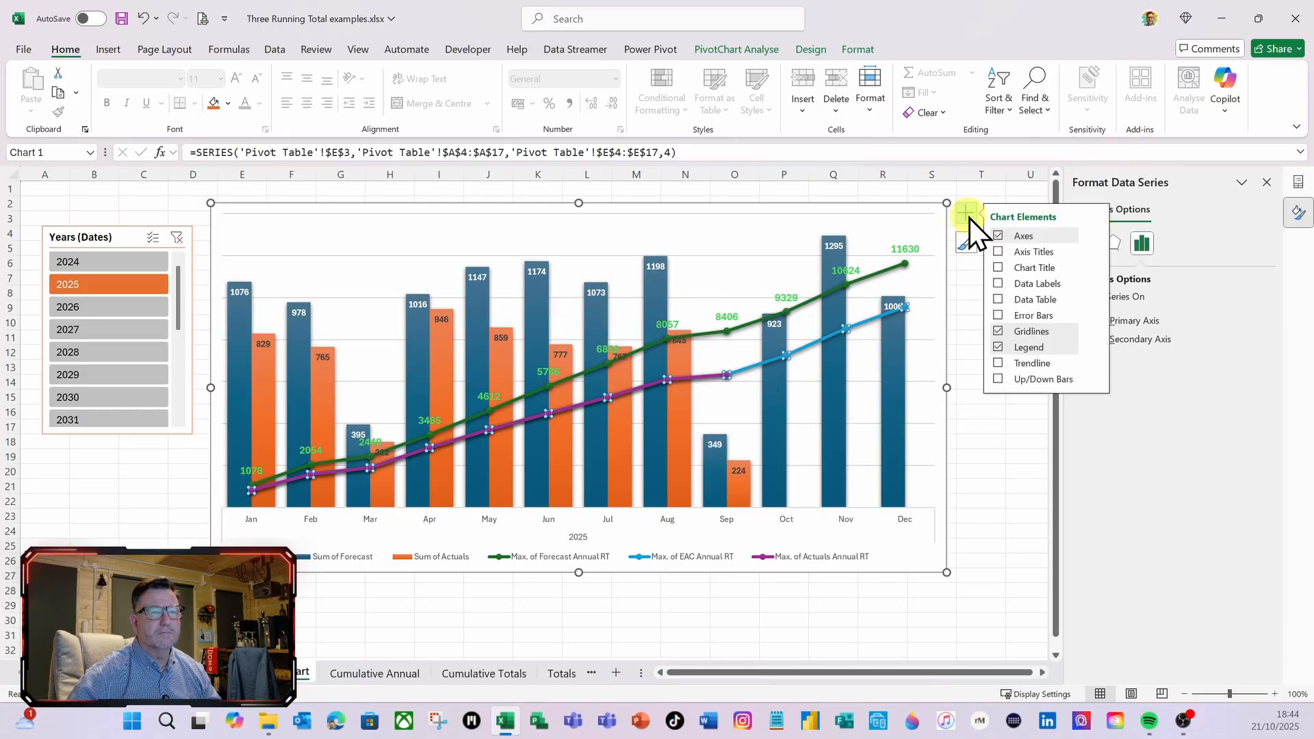
{"action": "left_click", "coordinate": [998, 284]}
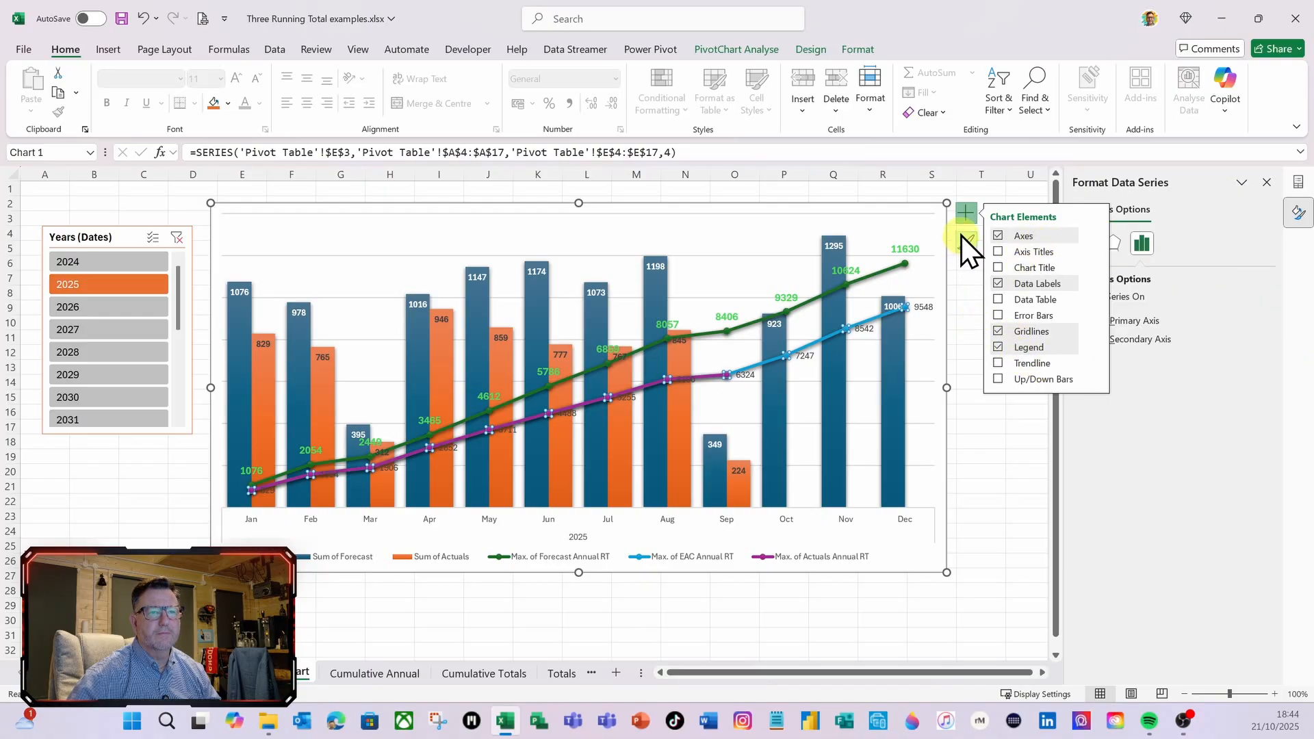
{"action": "left_click", "coordinate": [969, 216]}
{"action": "left_click", "coordinate": [923, 308]}
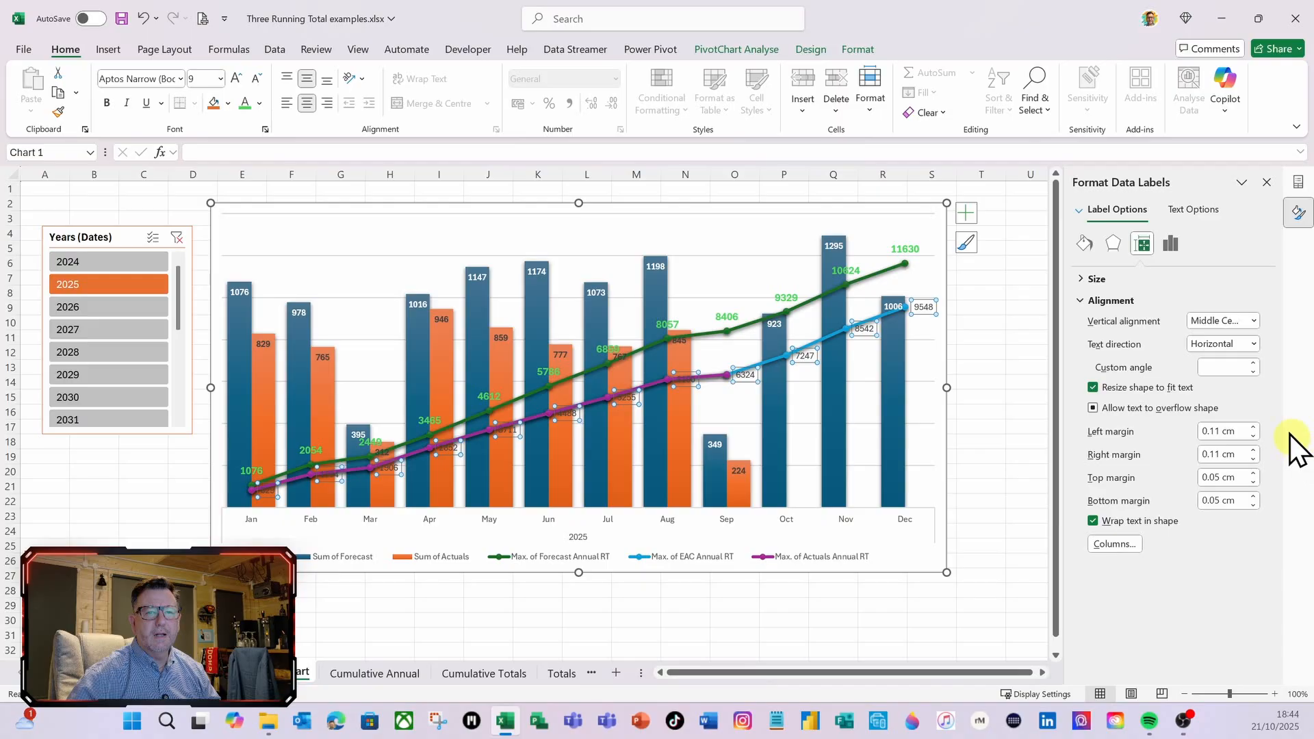
{"action": "left_click", "coordinate": [1169, 245]}
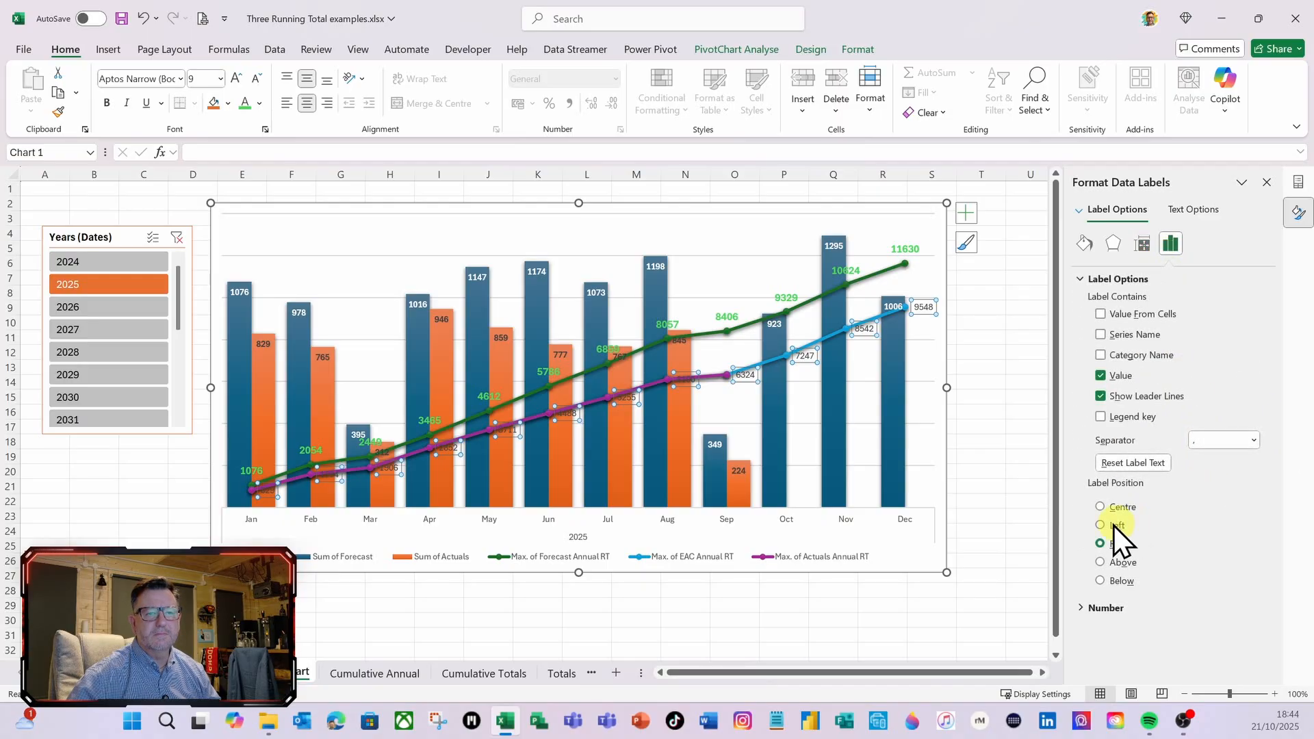
{"action": "left_click", "coordinate": [1101, 581]}
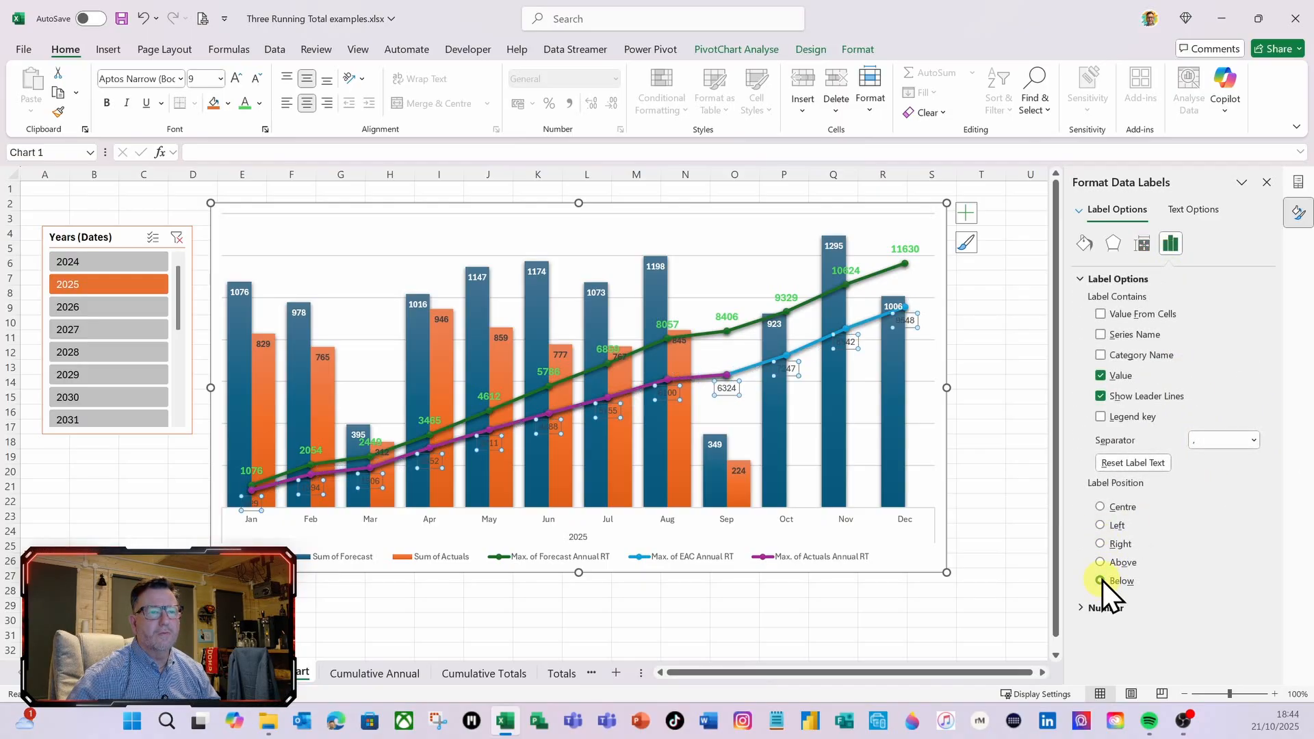
Format the Max. of EAC Annual RT data labels in light blue bold text at size 11
{"action": "left_click", "coordinate": [260, 104]}
{"action": "left_click", "coordinate": [337, 246]}
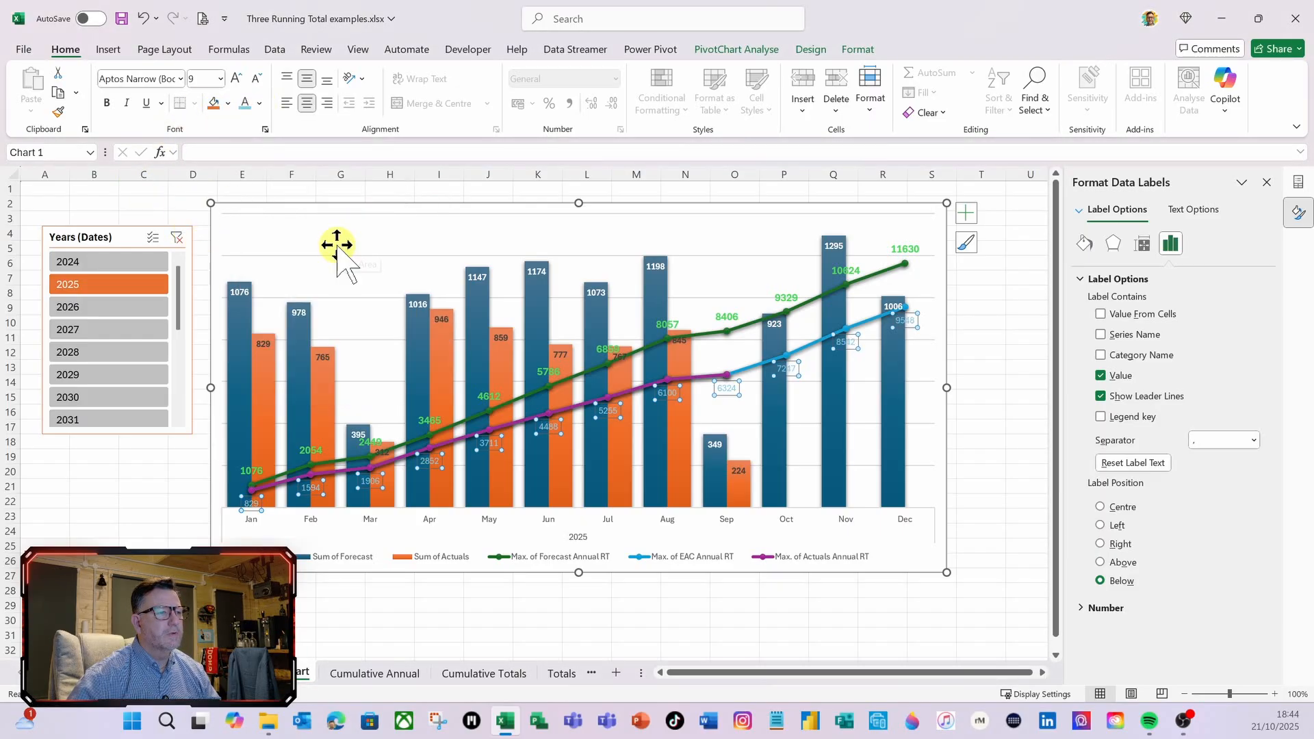
{"action": "left_click", "coordinate": [220, 79]}
{"action": "left_click", "coordinate": [200, 176]}
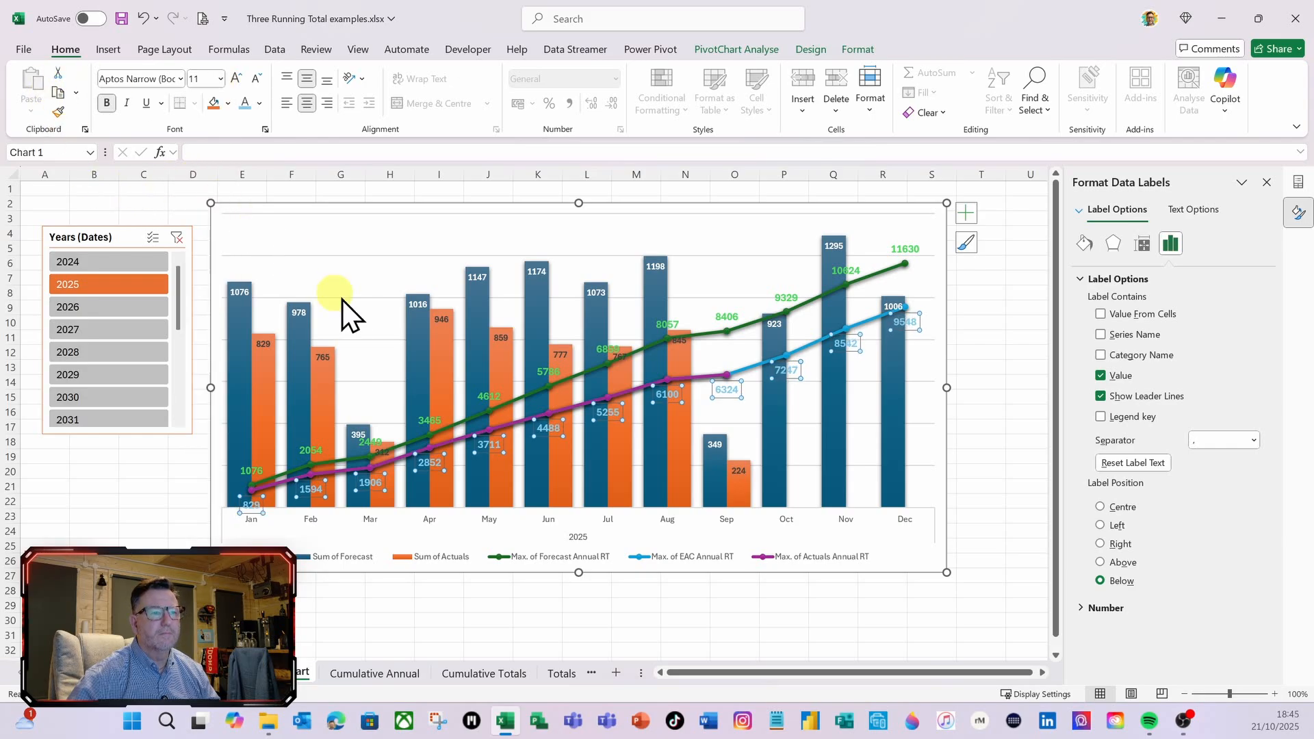
Check the labelled chart with the Years slicer set to 2024, and return the filter to 2025
{"action": "left_click", "coordinate": [1010, 353]}
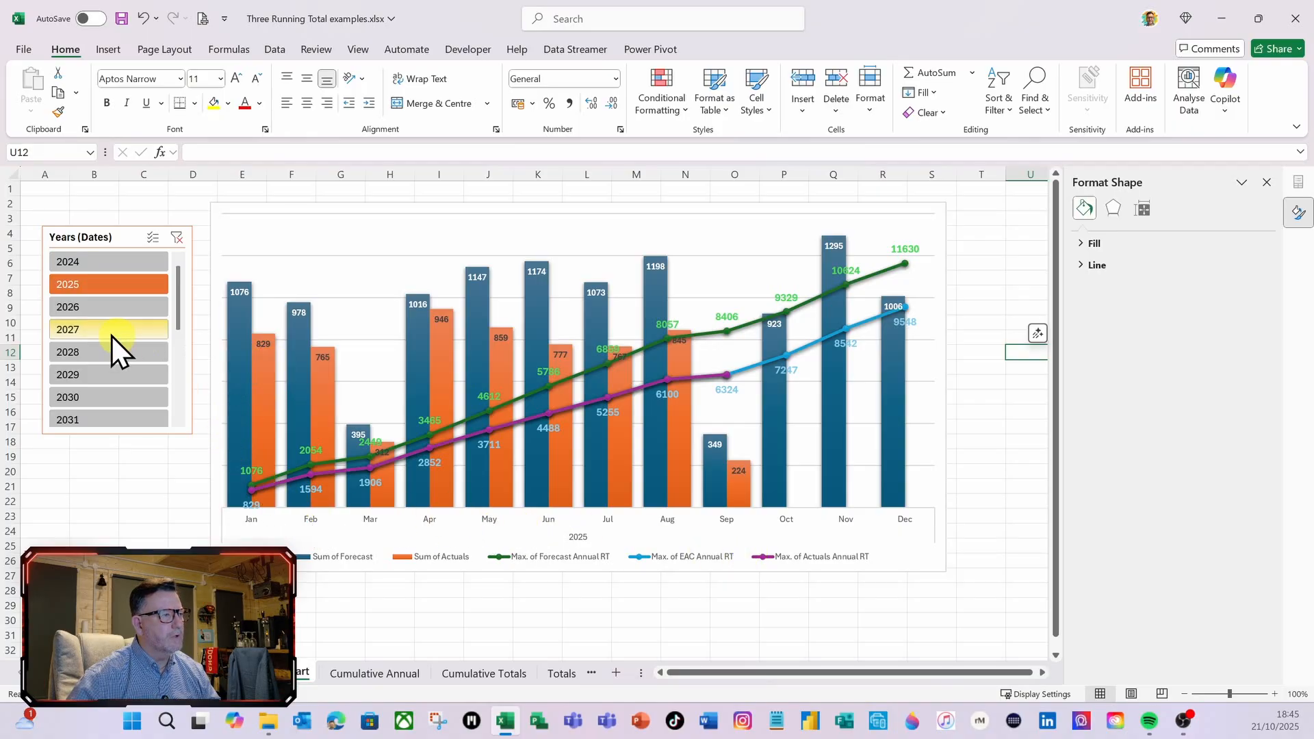
{"action": "left_click", "coordinate": [111, 265]}
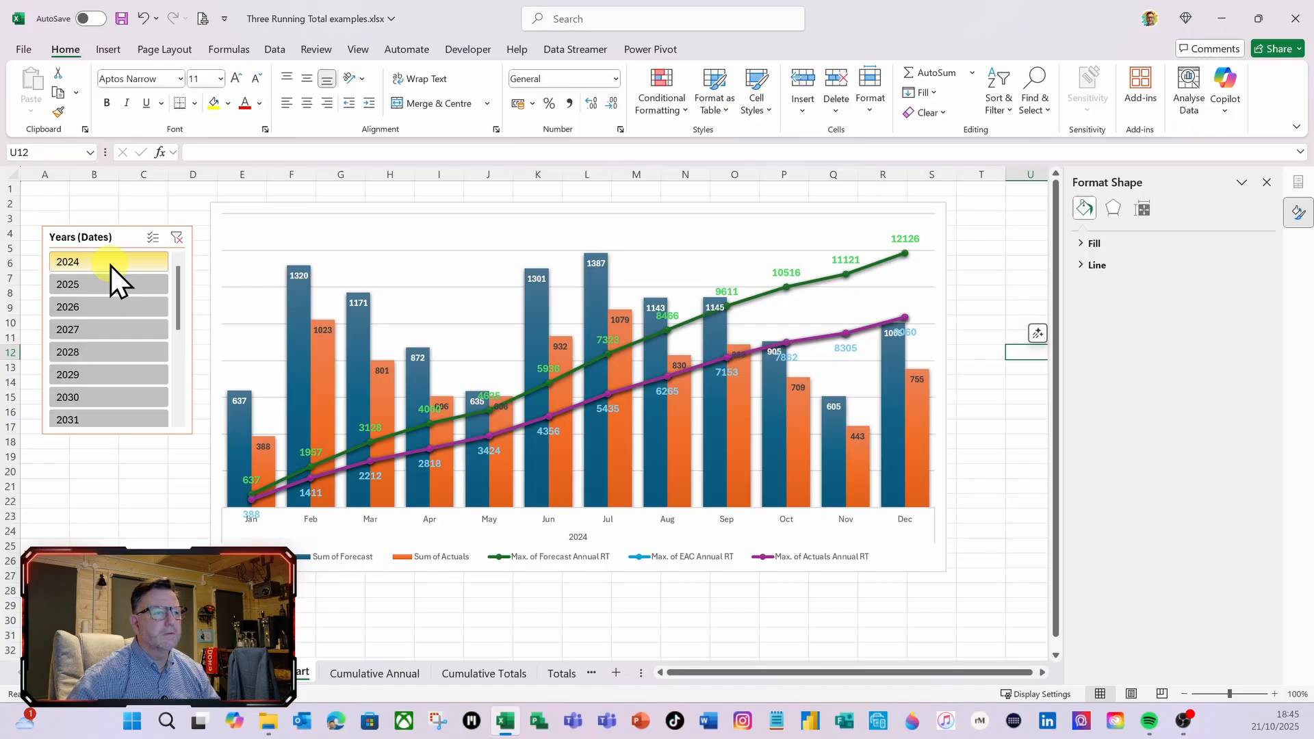
{"action": "left_click", "coordinate": [107, 287]}
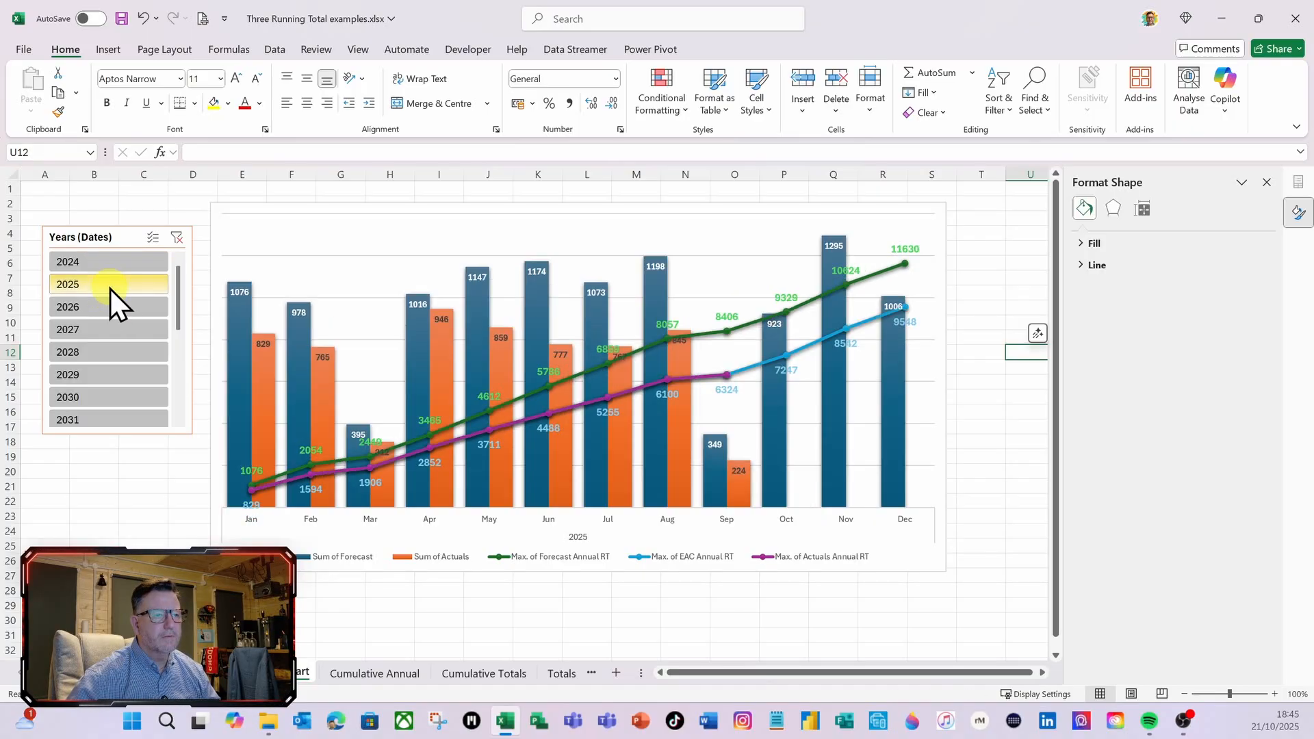